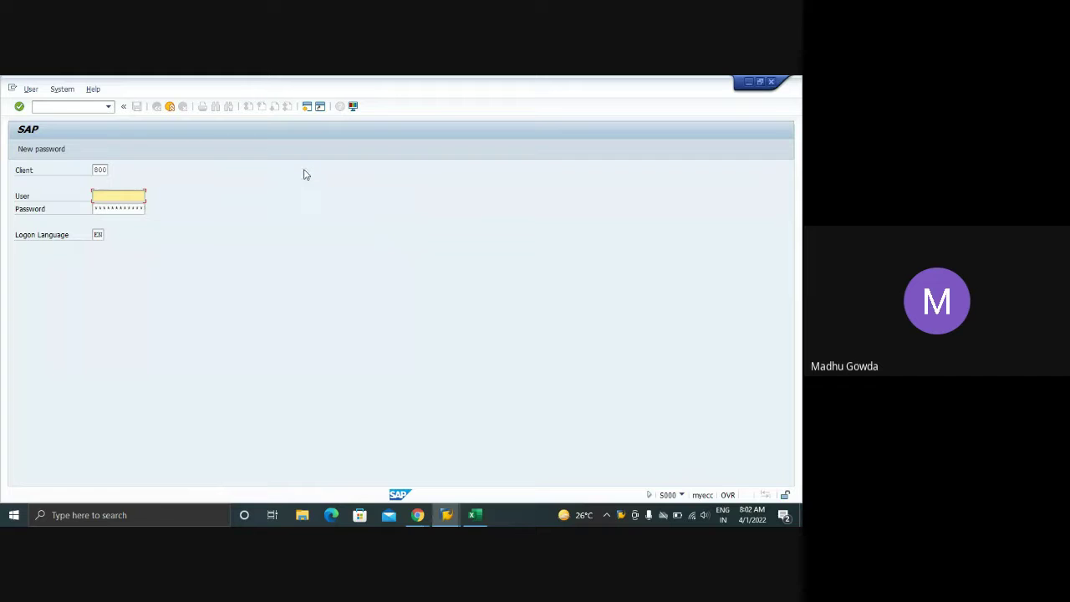
- Log on to client 800 with the suggested user name and the password
{"action": "key", "text": "Tab"}
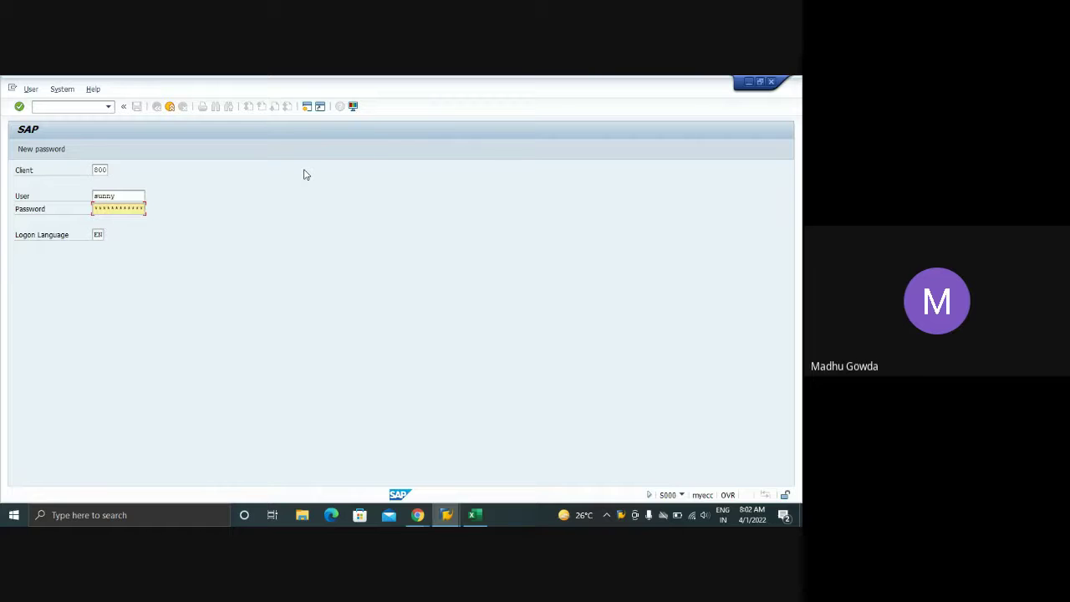
{"action": "key", "text": "Return"}
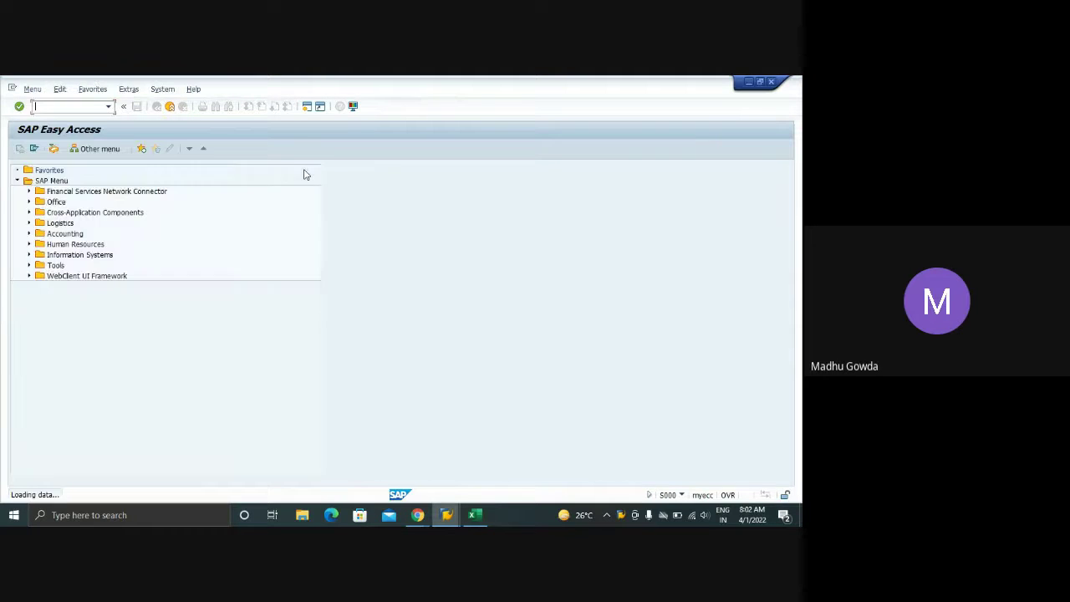
{"action": "left_click", "coordinate": [474, 515]}
{"action": "scroll", "coordinate": [343, 298], "scroll_direction": "up", "scroll_amount": 2}
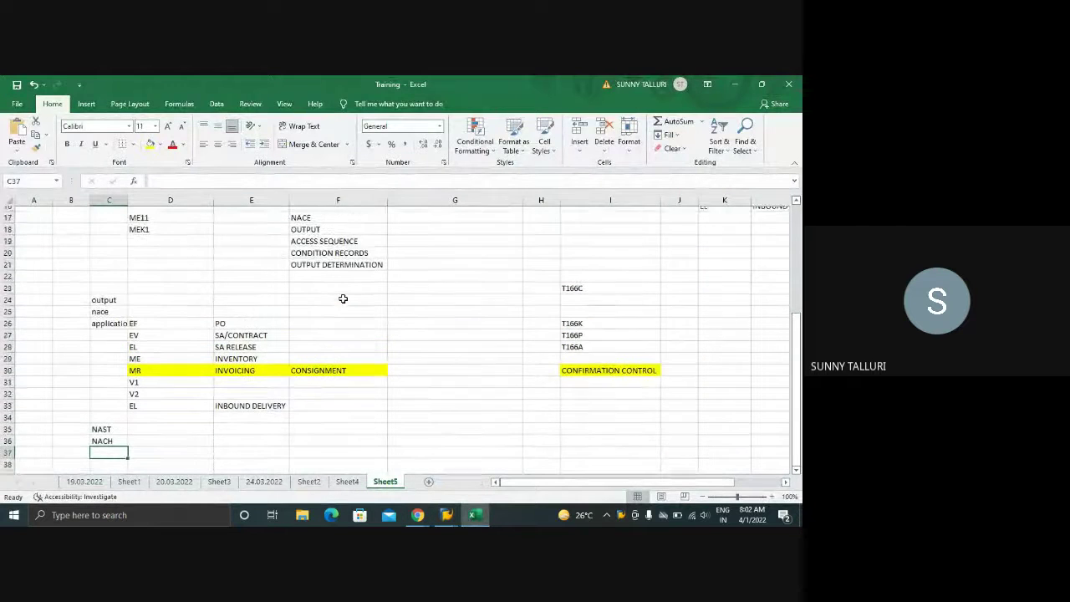
{"action": "scroll", "coordinate": [343, 298], "scroll_direction": "up", "scroll_amount": 3}
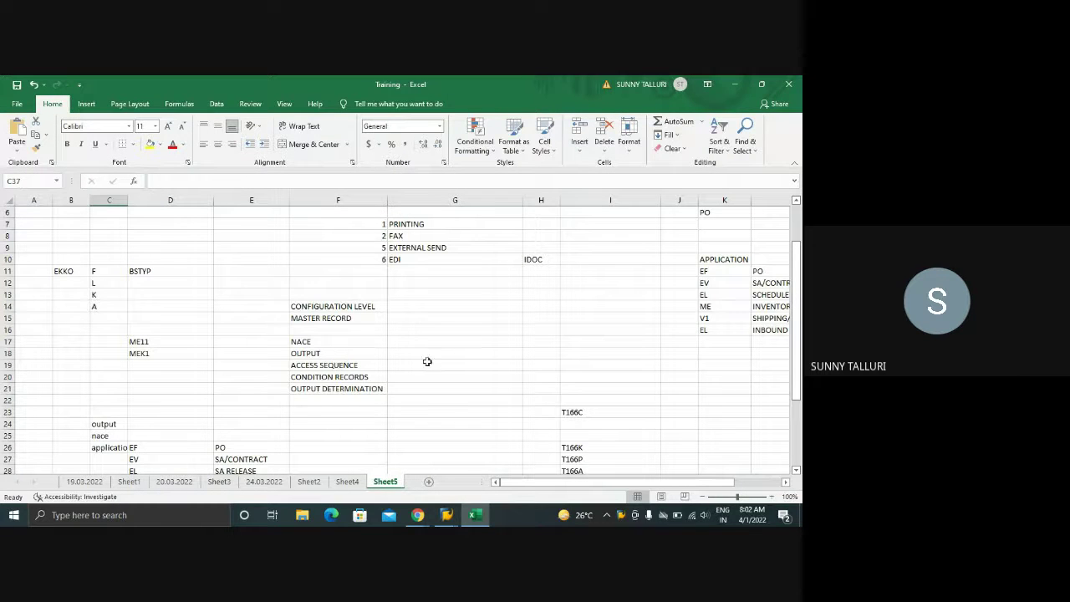
{"action": "left_click_drag", "start_coordinate": [719, 271], "coordinate": [722, 322]}
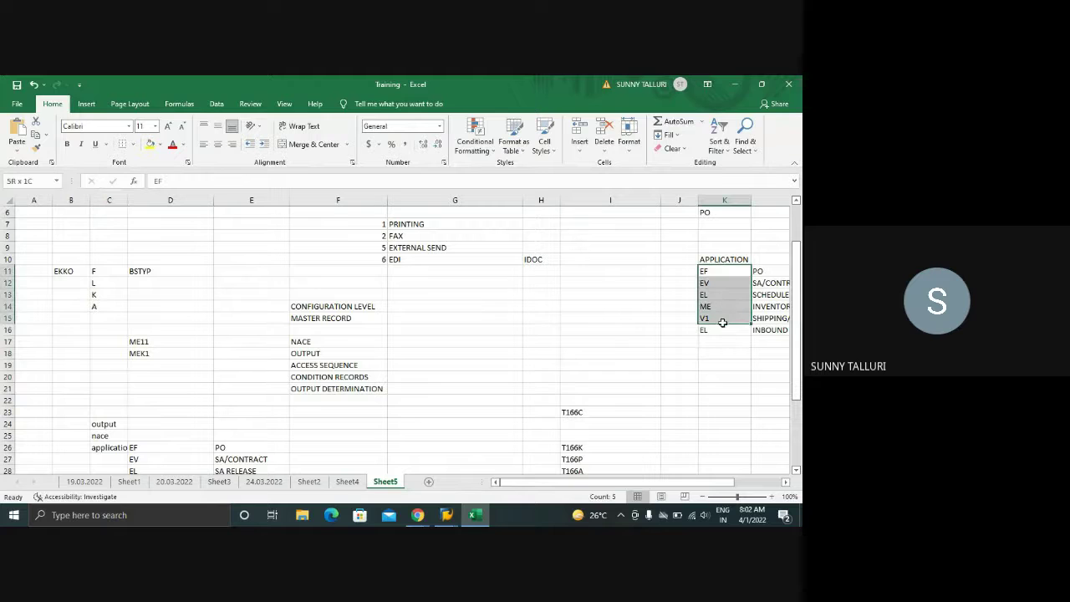
{"action": "scroll", "coordinate": [468, 338], "scroll_direction": "down", "scroll_amount": 2}
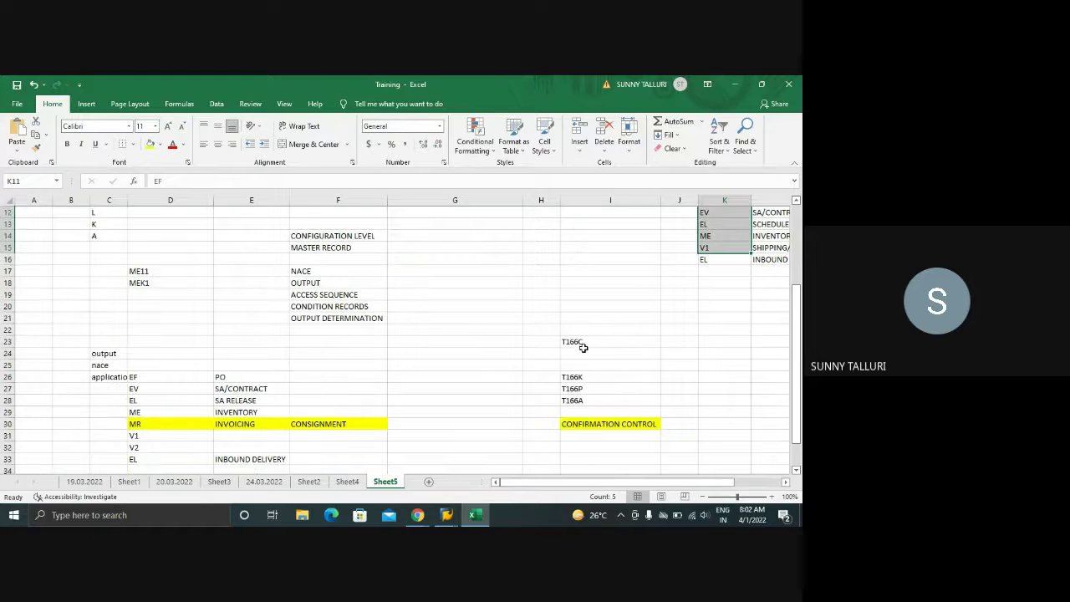
{"action": "left_click_drag", "start_coordinate": [580, 345], "coordinate": [591, 402]}
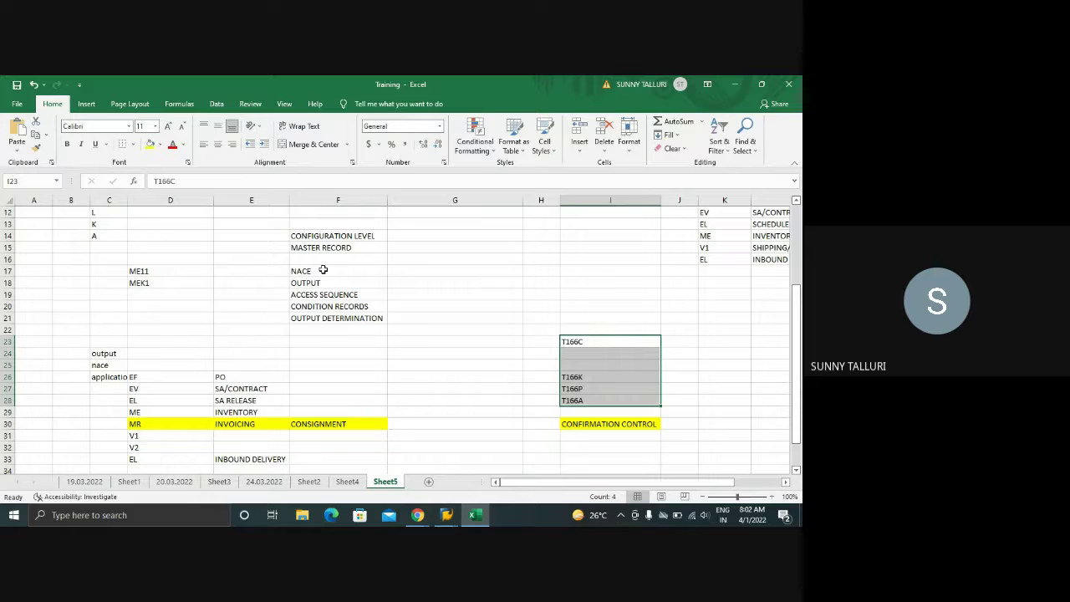
{"action": "left_click_drag", "start_coordinate": [323, 270], "coordinate": [336, 321]}
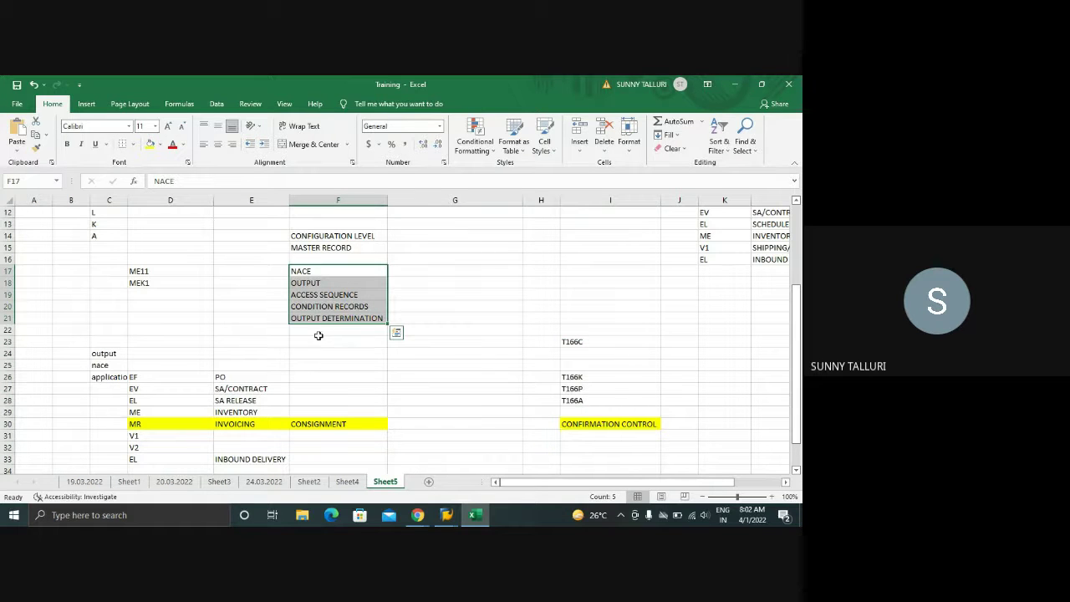
{"action": "left_click", "coordinate": [446, 514]}
{"action": "left_click", "coordinate": [409, 454]}
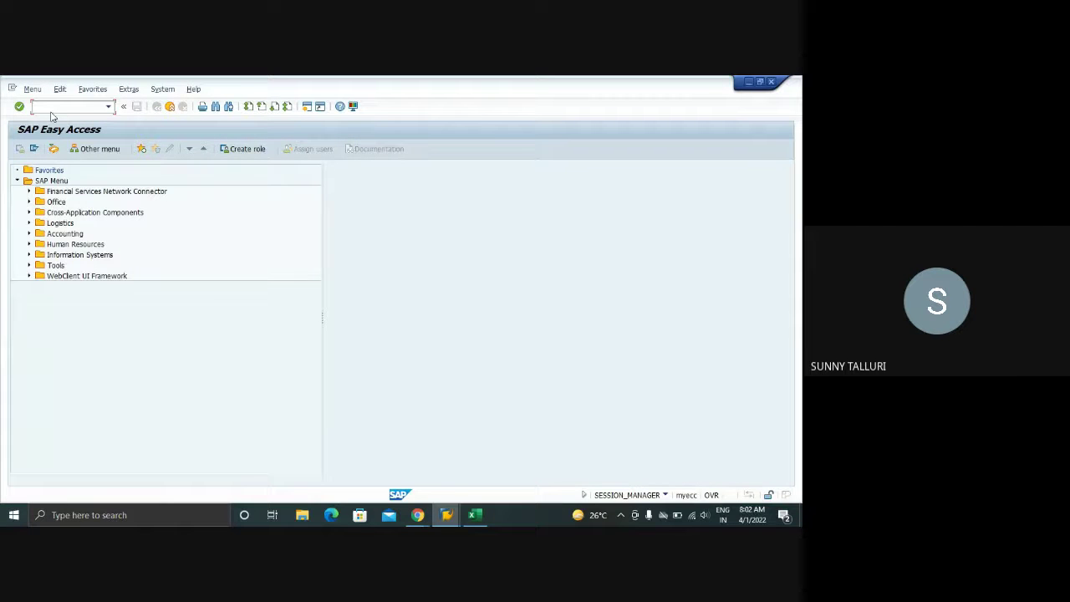
- Open the Display Purchase Order transaction ME23N and close the left help panel
{"action": "key", "text": "Return"}
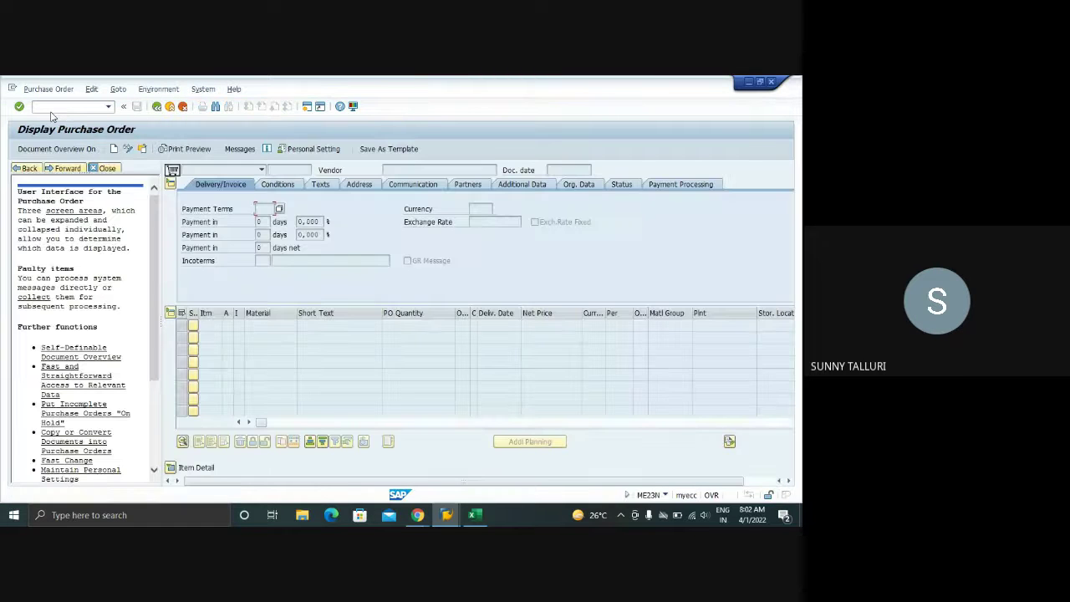
{"action": "left_click", "coordinate": [110, 172]}
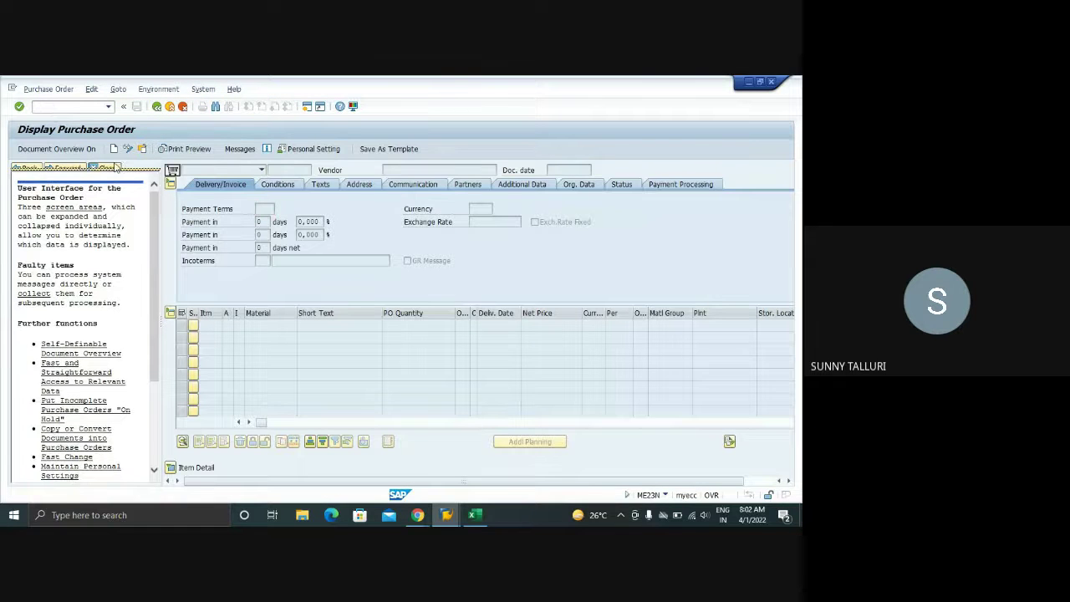
{"action": "left_click", "coordinate": [115, 169]}
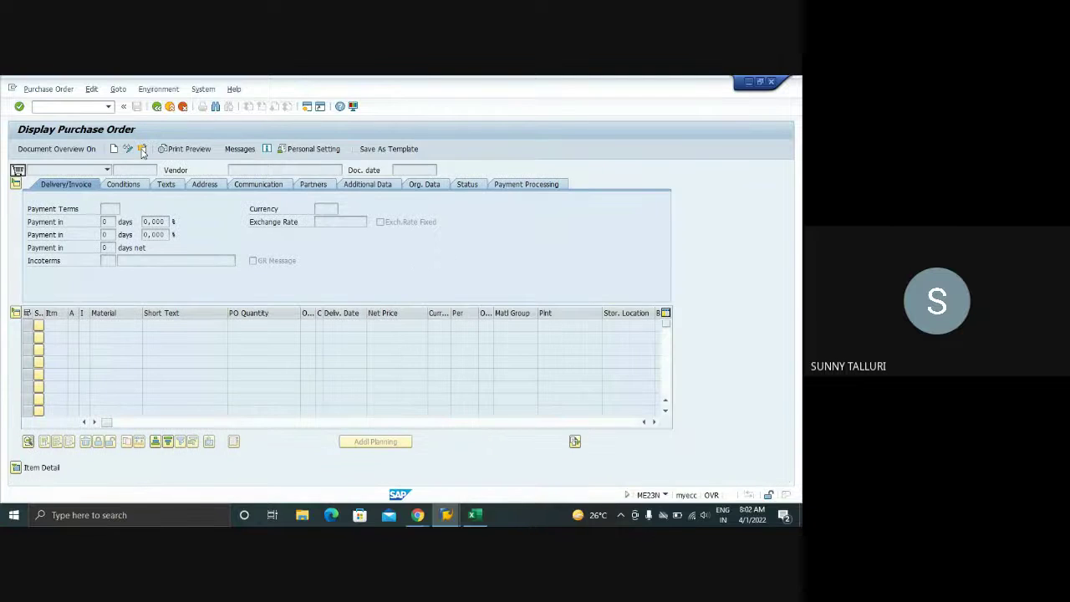
- Browse the recently used purchase orders under Other Purchase Order, then cancel without choosing one
{"action": "left_click", "coordinate": [142, 149]}
{"action": "left_click", "coordinate": [126, 201]}
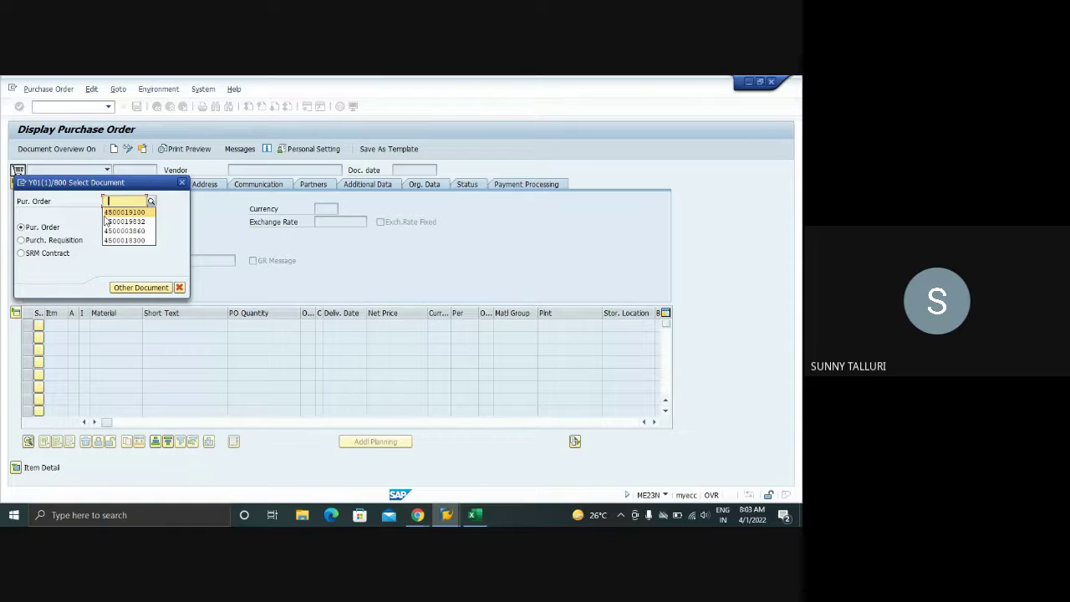
{"action": "left_click", "coordinate": [181, 185]}
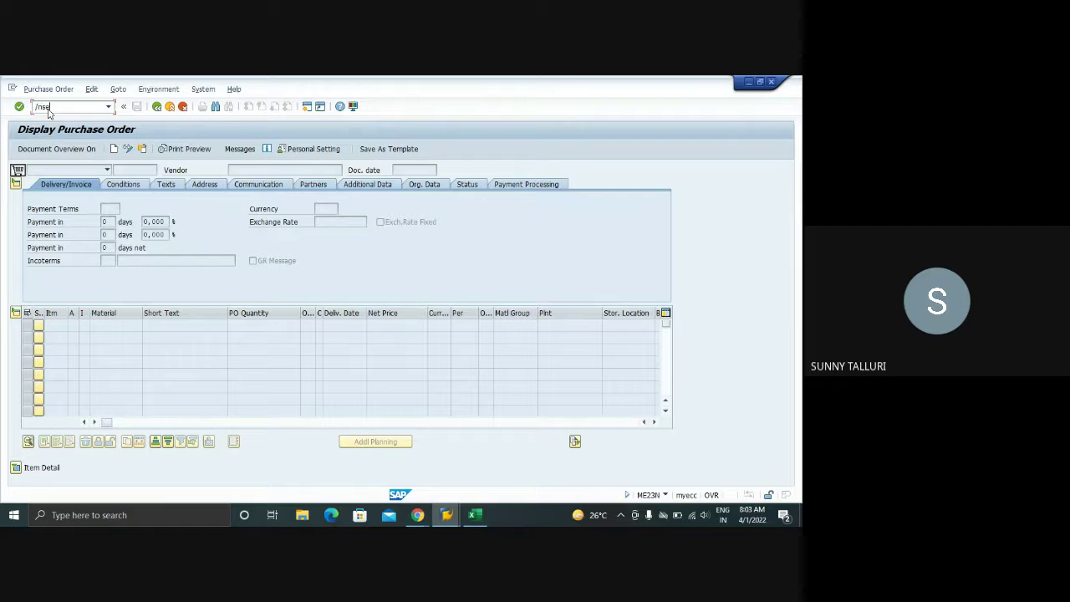
- Query table EKKO in SE16N, filtered by the Created by user
{"action": "key", "text": "Return"}
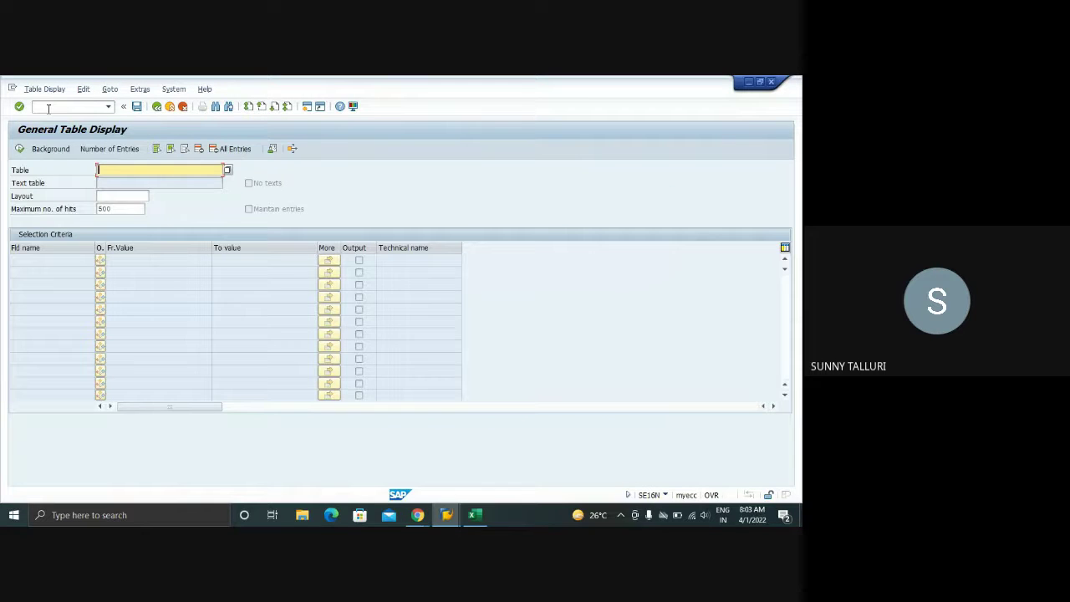
{"action": "type", "text": "ekko"}
{"action": "key", "text": "Return"}
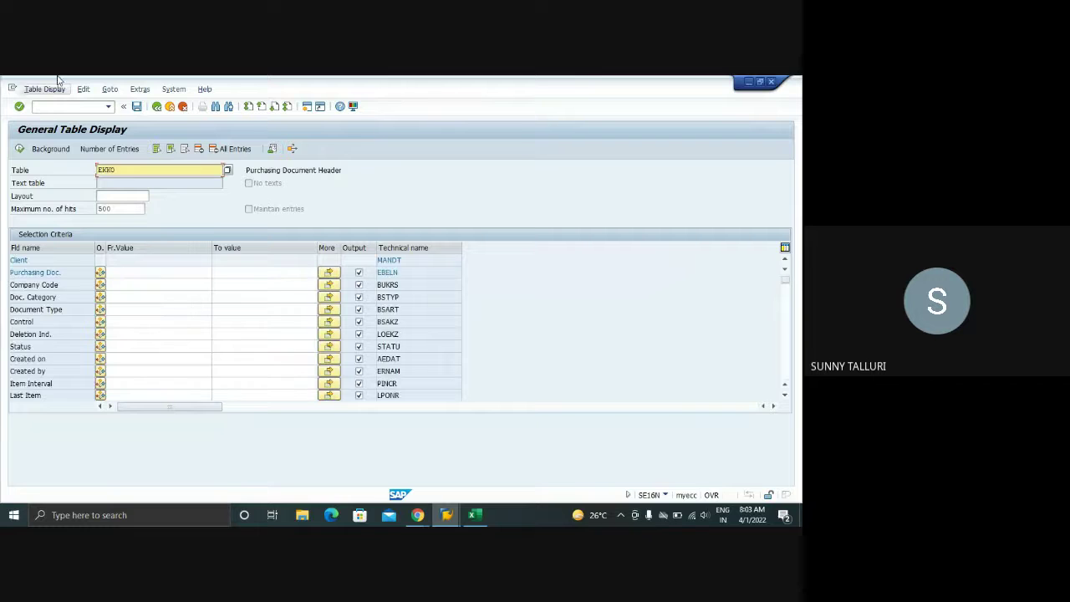
{"action": "left_click", "coordinate": [127, 371]}
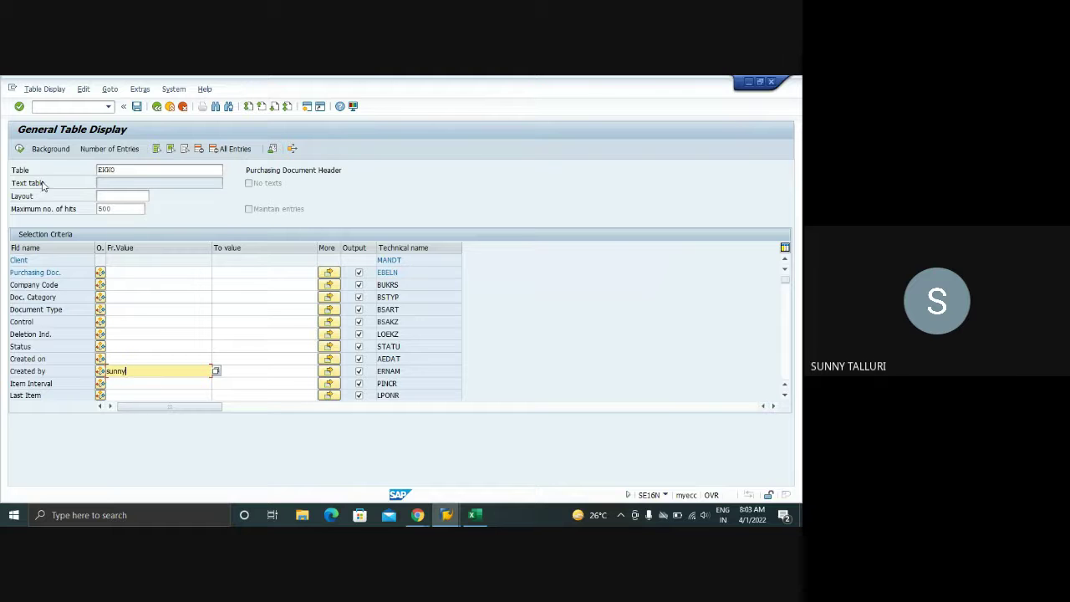
{"action": "left_click", "coordinate": [19, 148]}
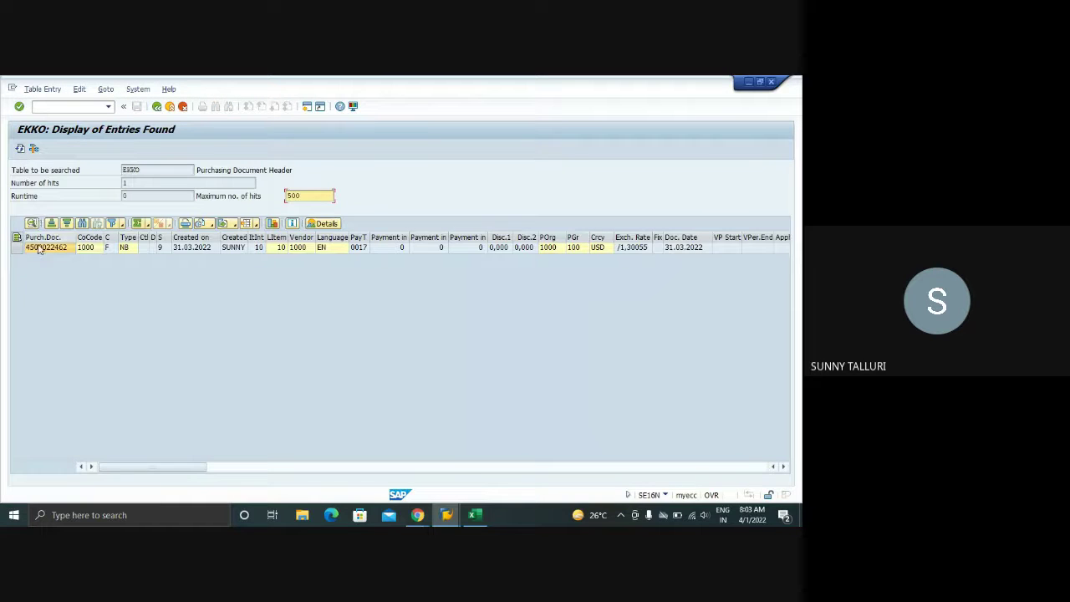
- Select the single found purchase order number and return to the selection screen
{"action": "left_click", "coordinate": [39, 249]}
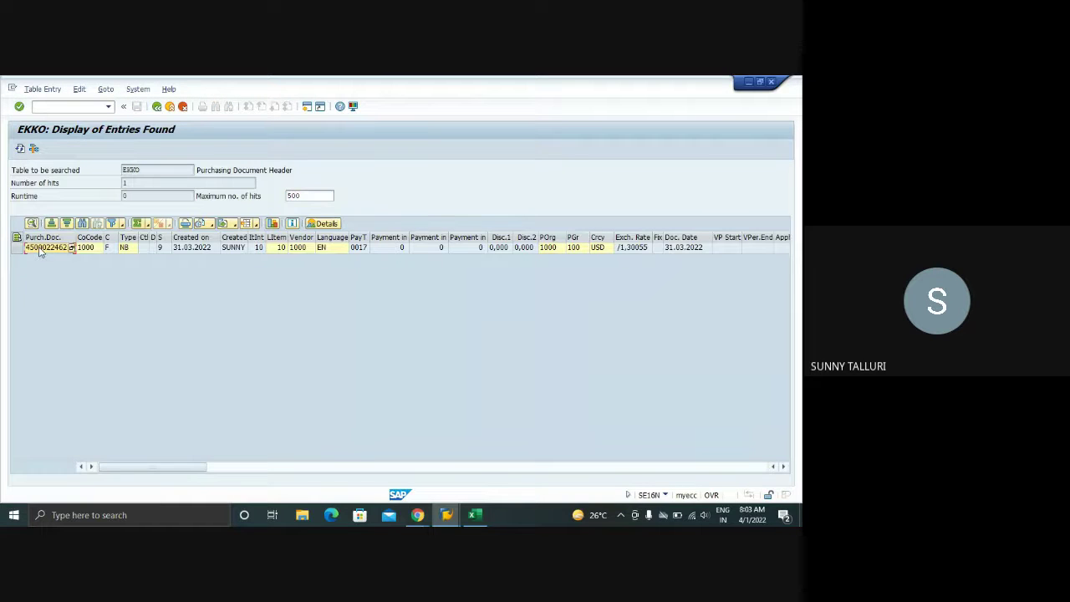
{"action": "left_click", "coordinate": [156, 107]}
{"action": "left_click", "coordinate": [65, 107]}
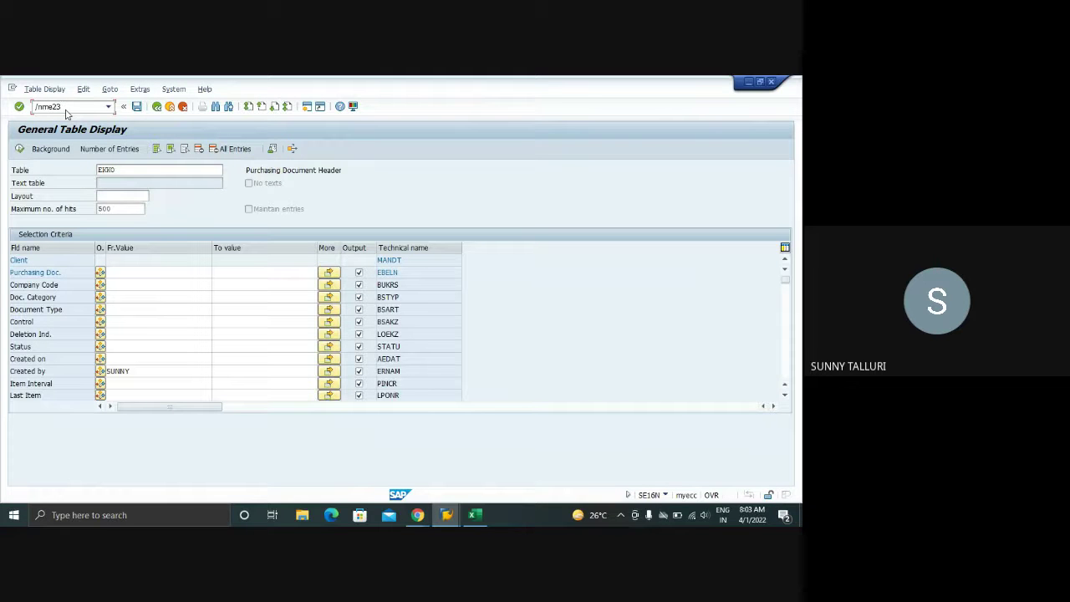
- Open the found purchase order in ME23N, switch to change mode, and list its four NEU outputs
{"action": "type", "text": "/nme23n"}
{"action": "key", "text": "Return"}
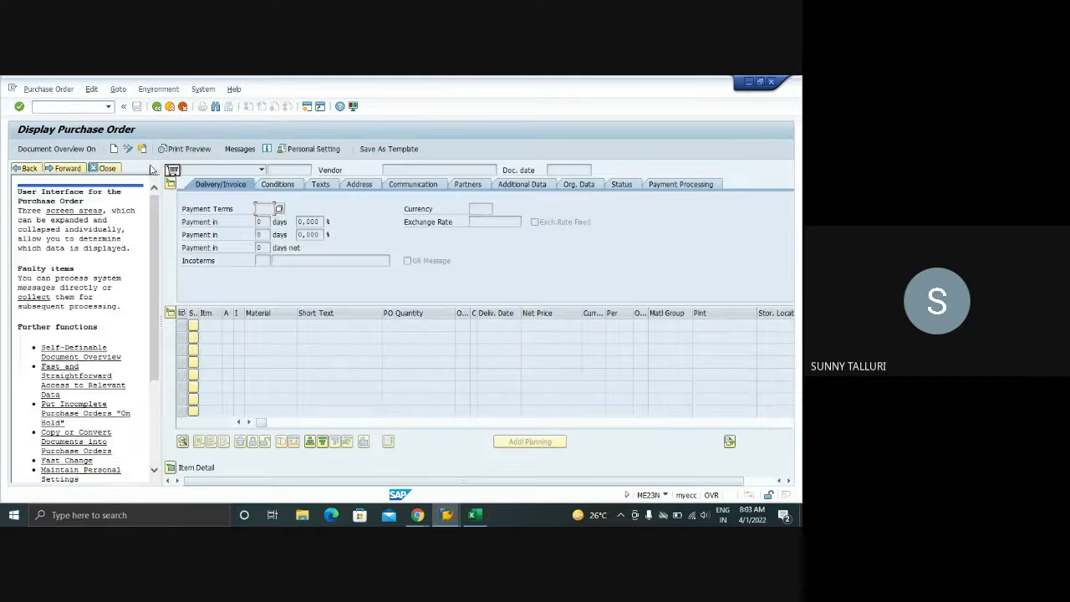
{"action": "left_click", "coordinate": [144, 150]}
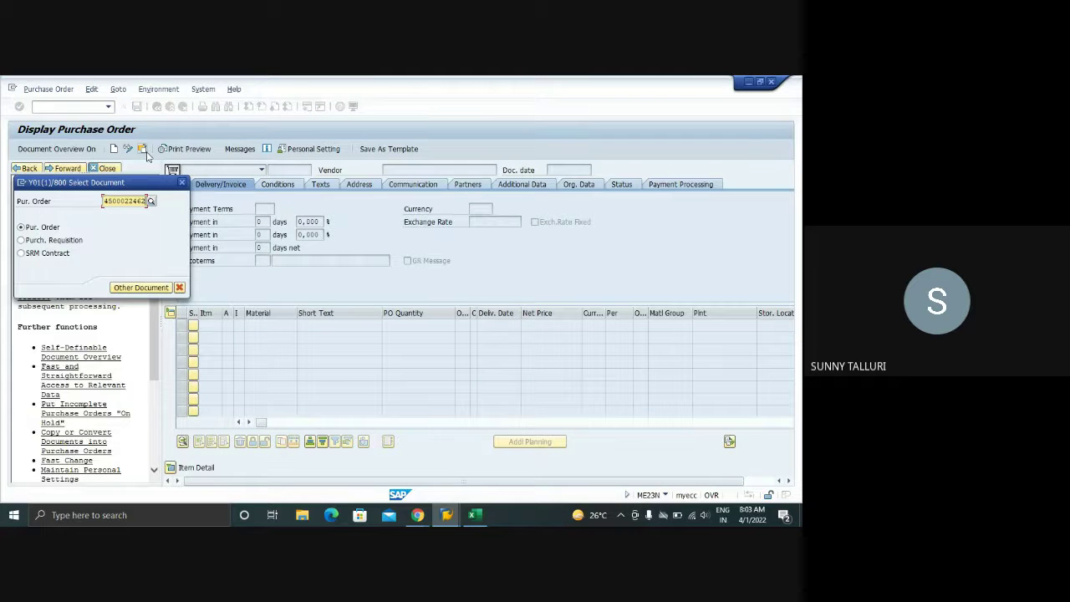
{"action": "key", "text": "Return"}
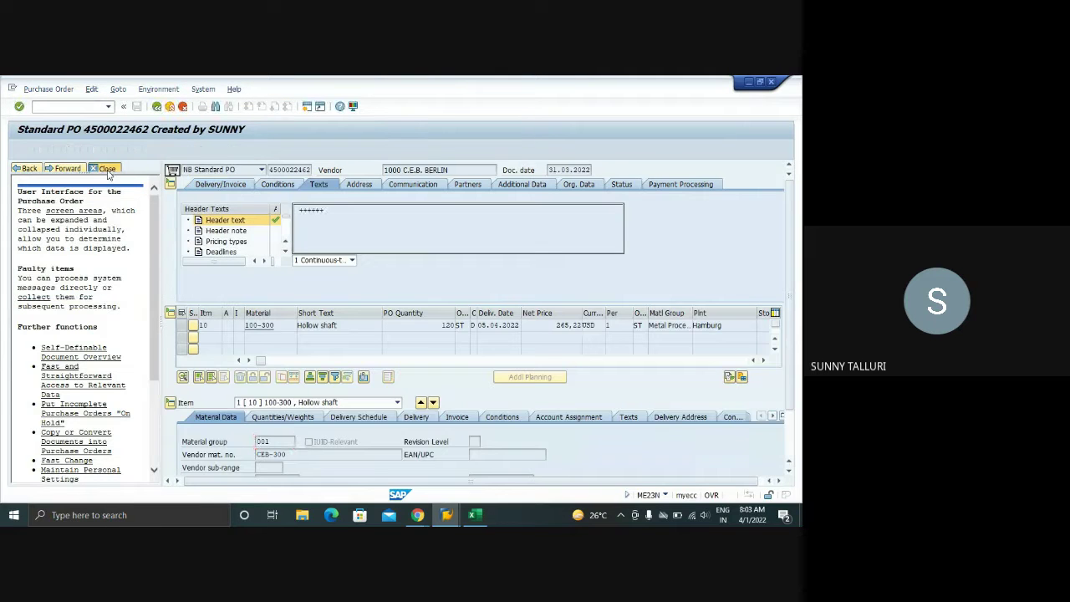
{"action": "left_click", "coordinate": [106, 169]}
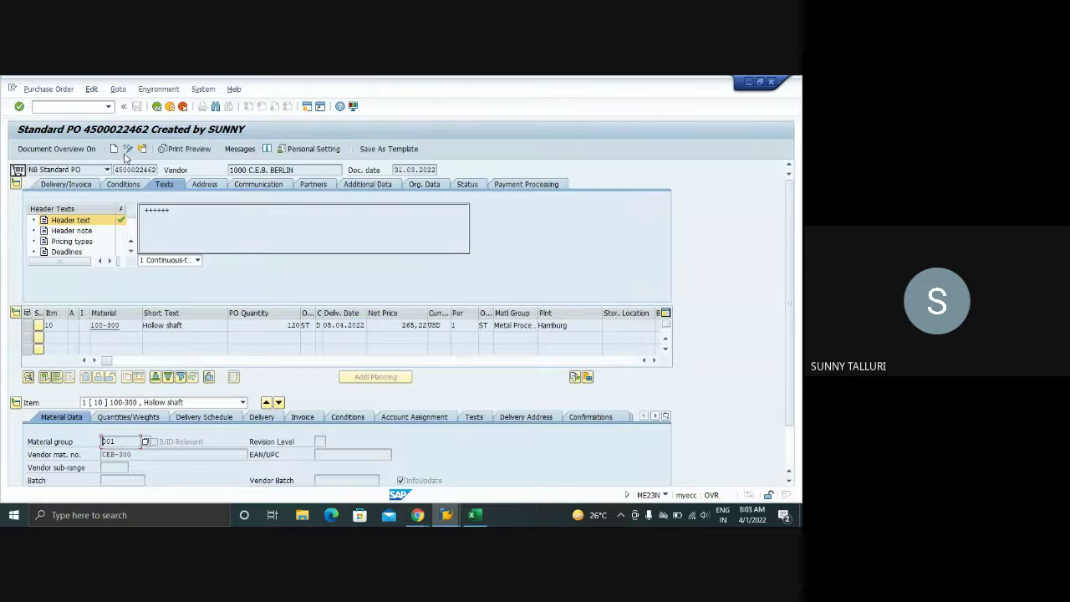
{"action": "left_click", "coordinate": [127, 150]}
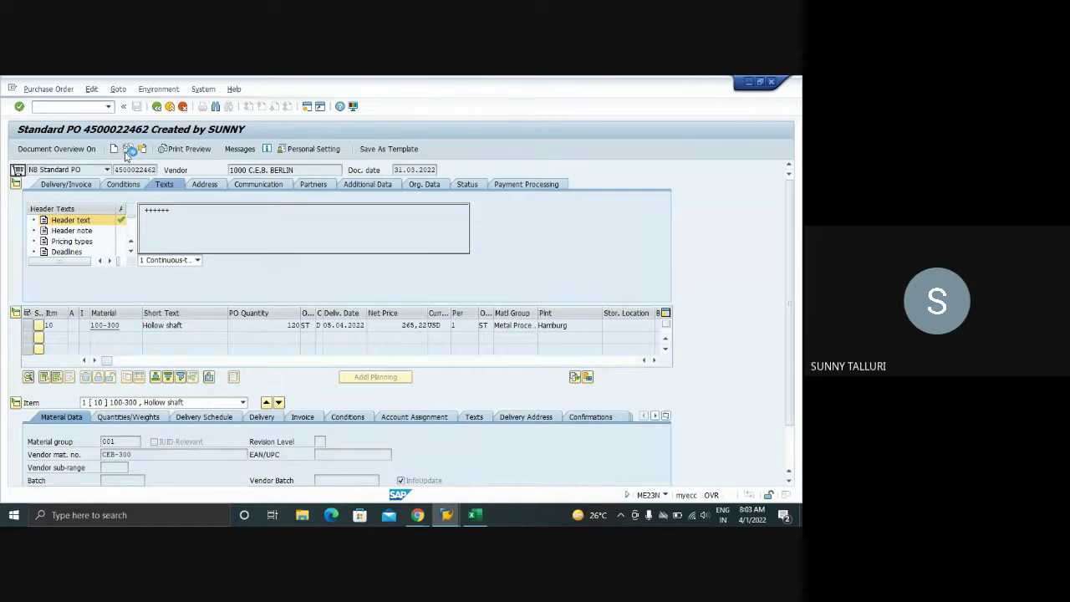
{"action": "left_click", "coordinate": [246, 154]}
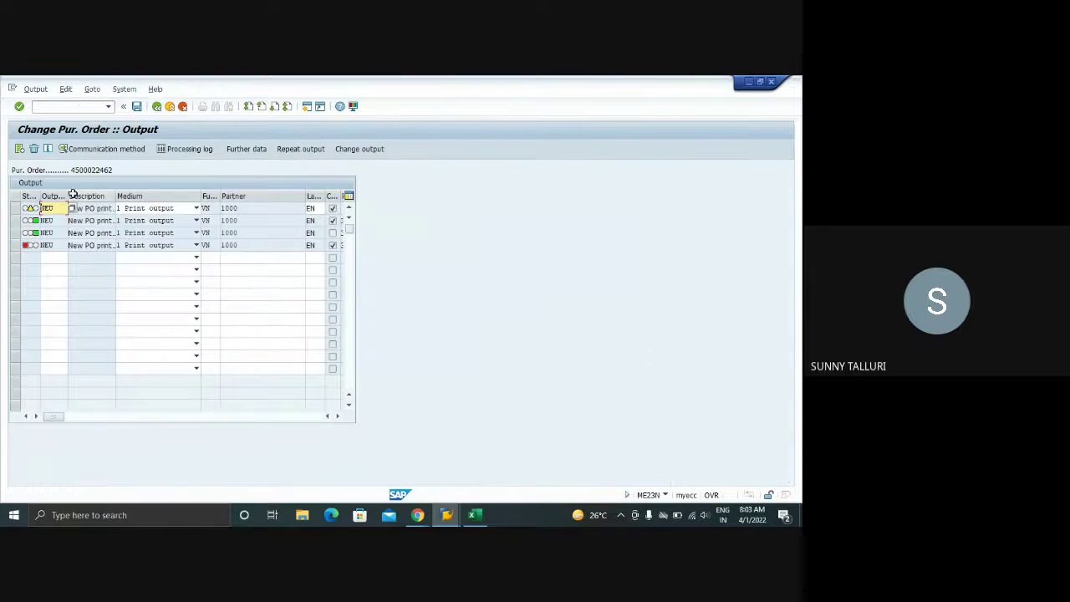
- Check the processing log and determination analysis for the first NEU output record
{"action": "left_click", "coordinate": [17, 209]}
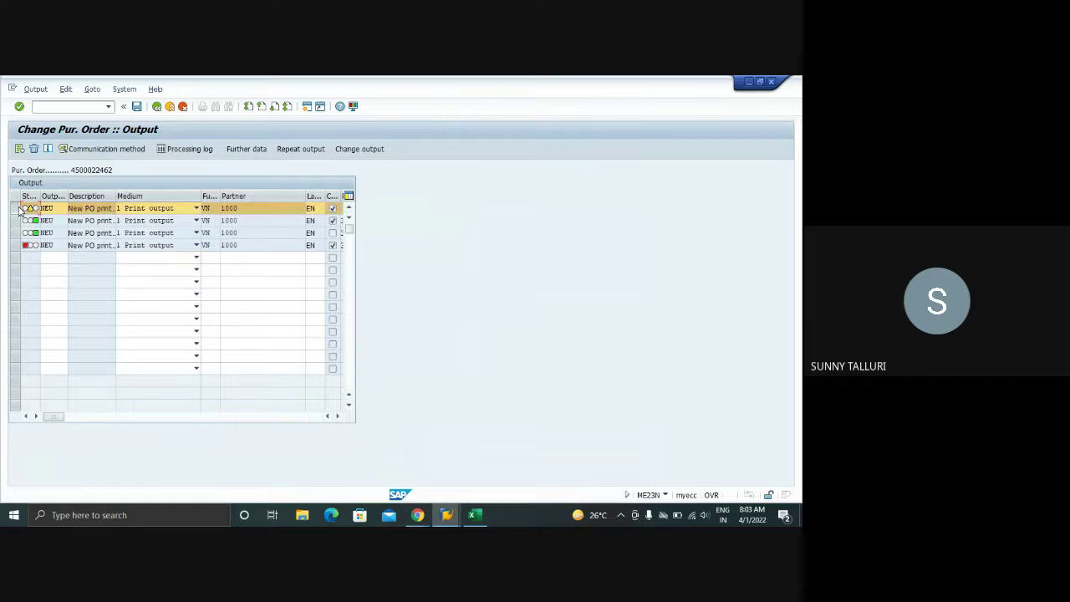
{"action": "left_click", "coordinate": [38, 89]}
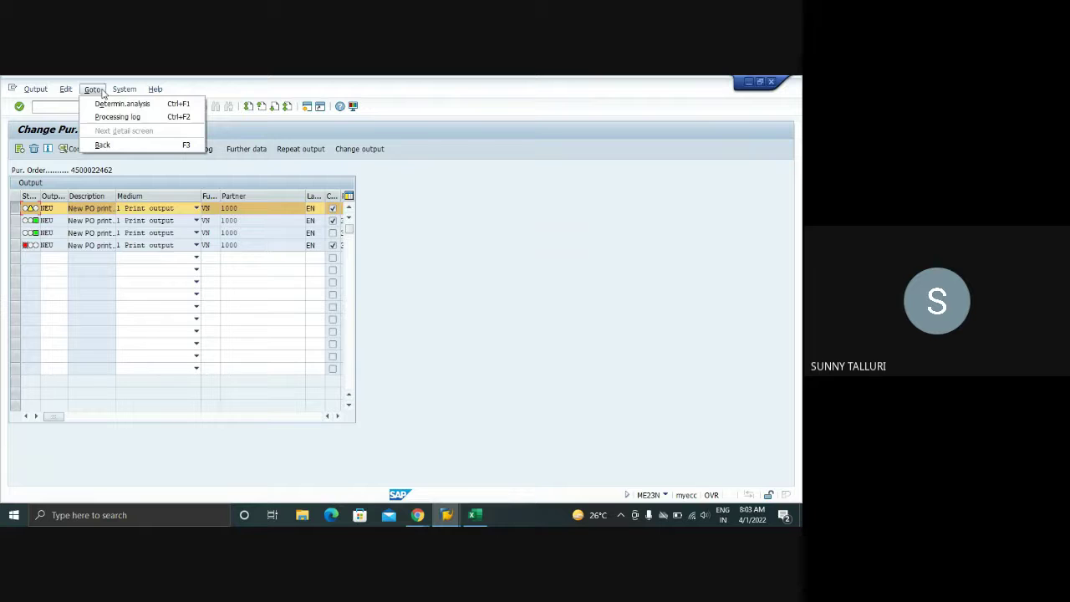
{"action": "left_click", "coordinate": [117, 117]}
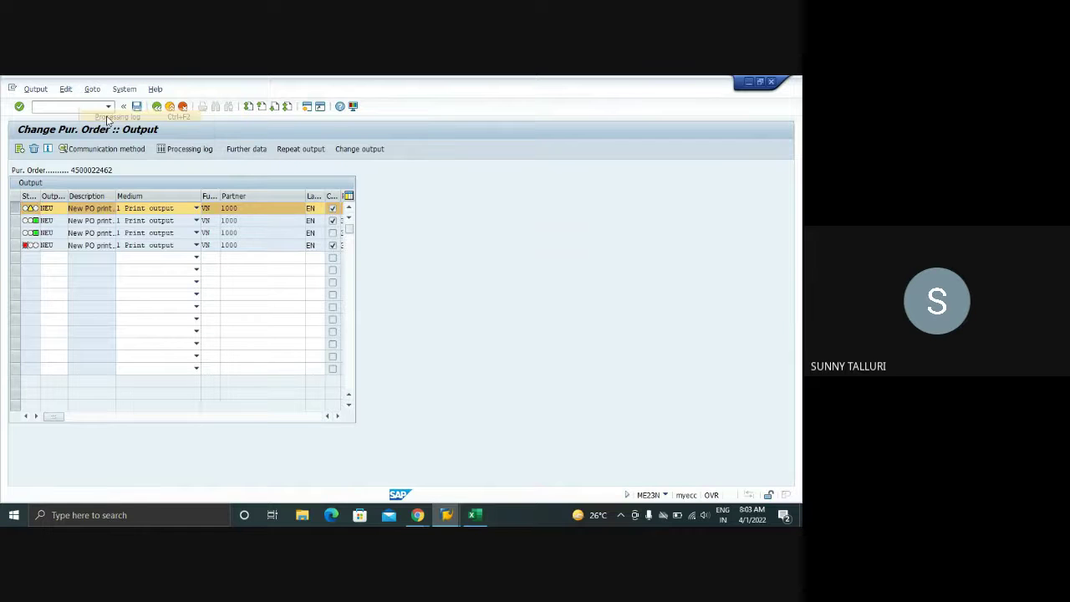
{"action": "left_click", "coordinate": [20, 209]}
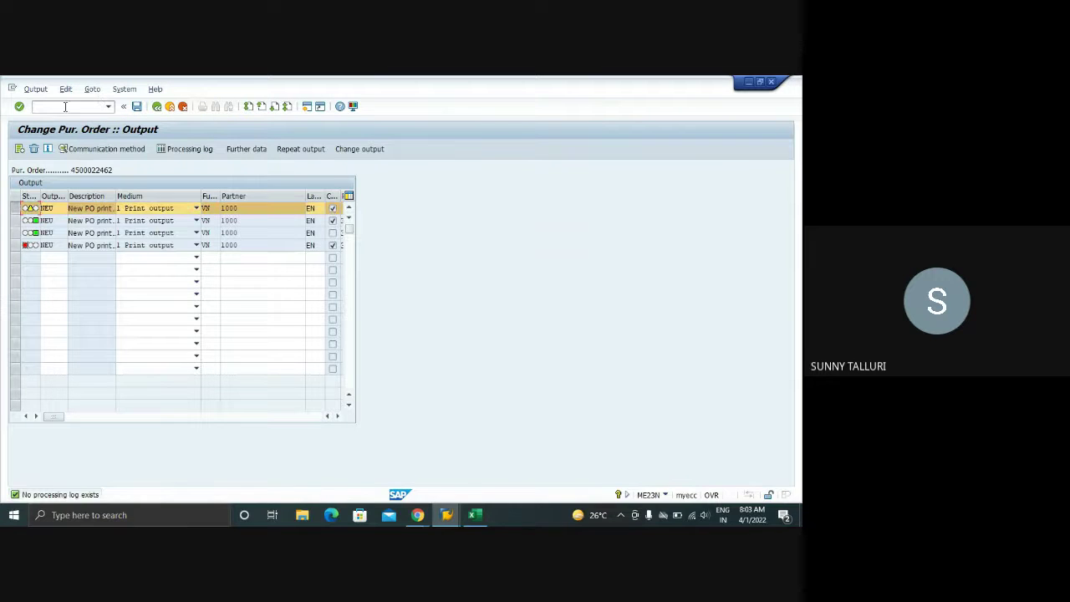
{"action": "left_click", "coordinate": [91, 89]}
{"action": "left_click", "coordinate": [96, 106]}
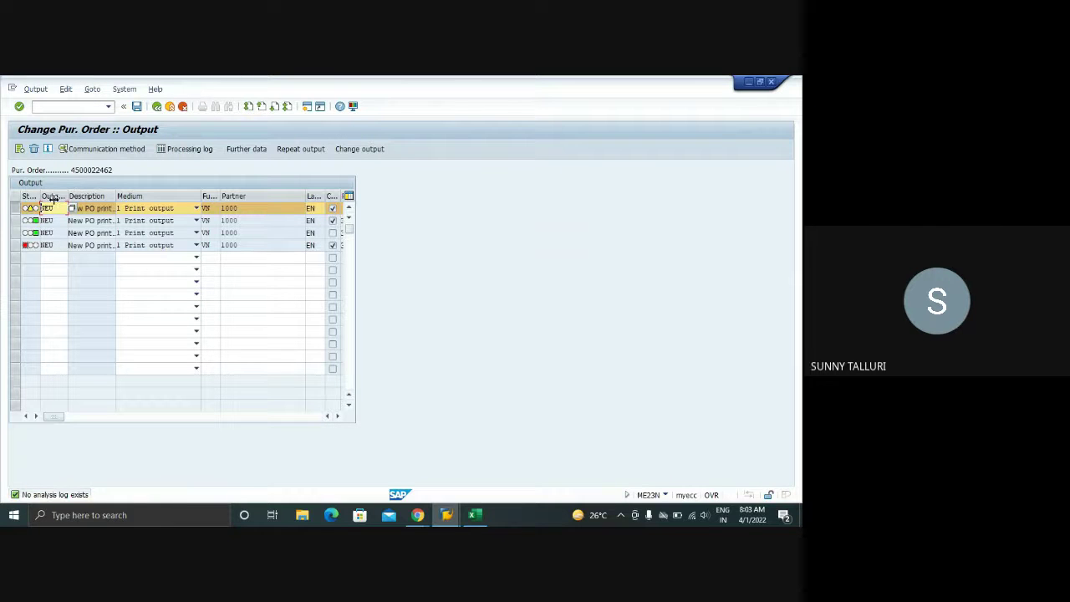
{"action": "mouse_move", "coordinate": [38, 206]}
{"action": "left_click", "coordinate": [15, 207]}
{"action": "left_click", "coordinate": [15, 219]}
{"action": "left_click", "coordinate": [88, 94]}
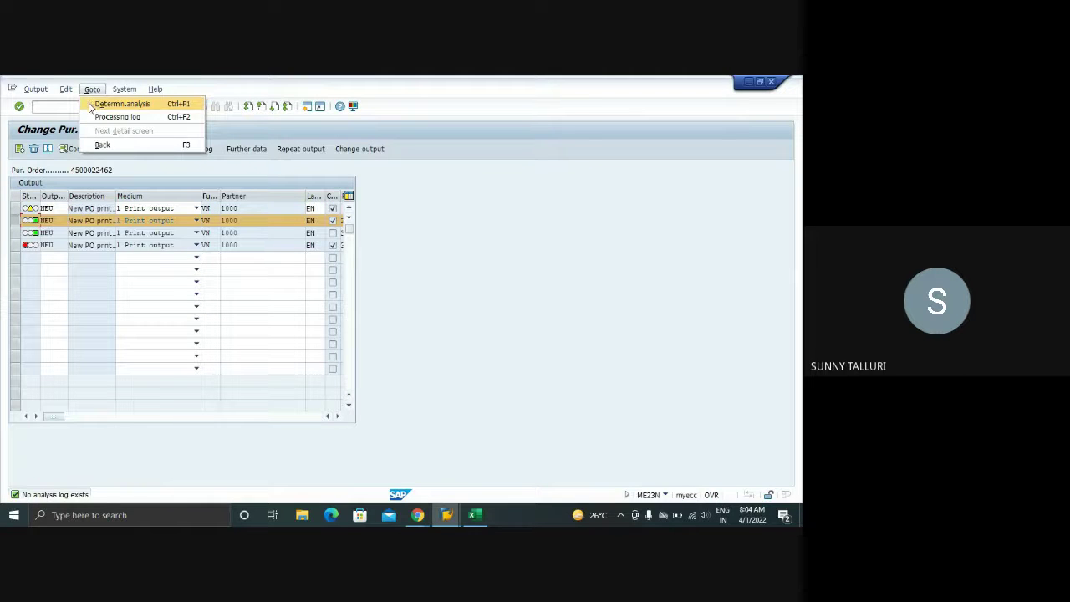
{"action": "left_click", "coordinate": [96, 115]}
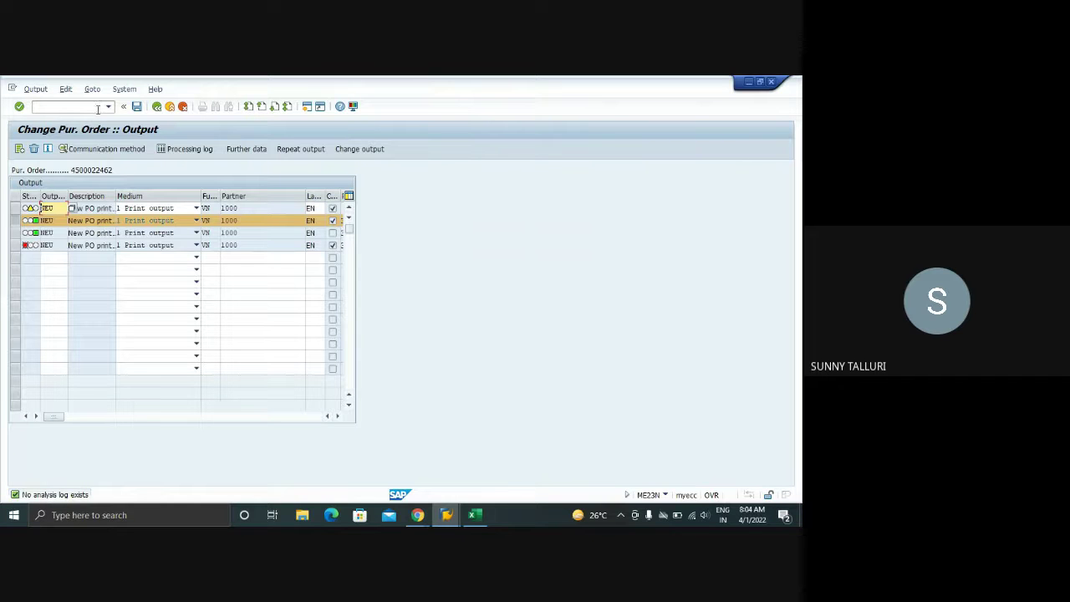
{"action": "left_click", "coordinate": [156, 106]}
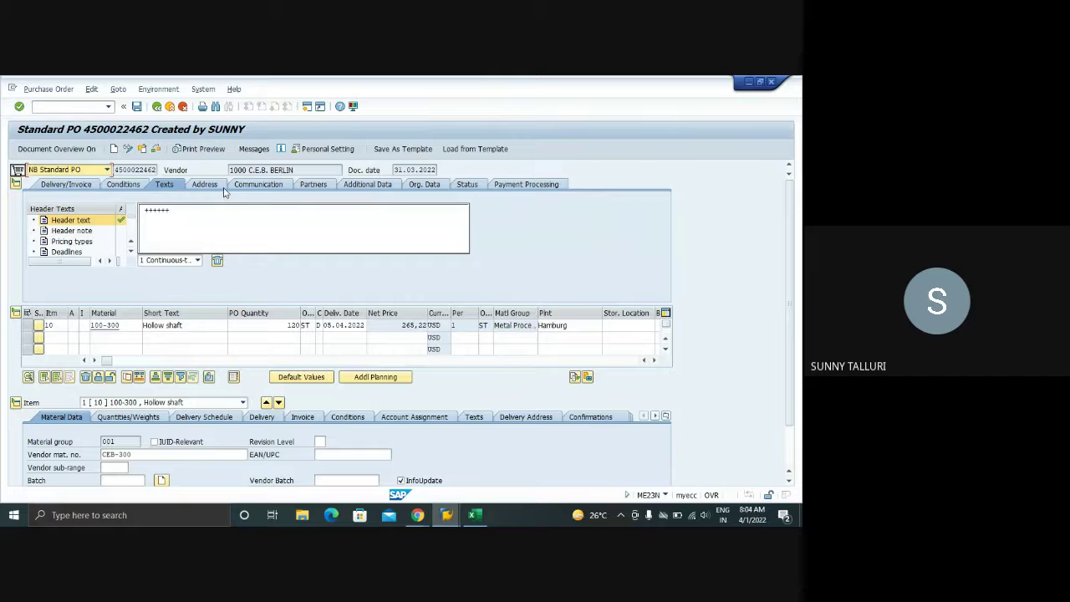
{"action": "left_click_drag", "start_coordinate": [179, 214], "coordinate": [143, 210]}
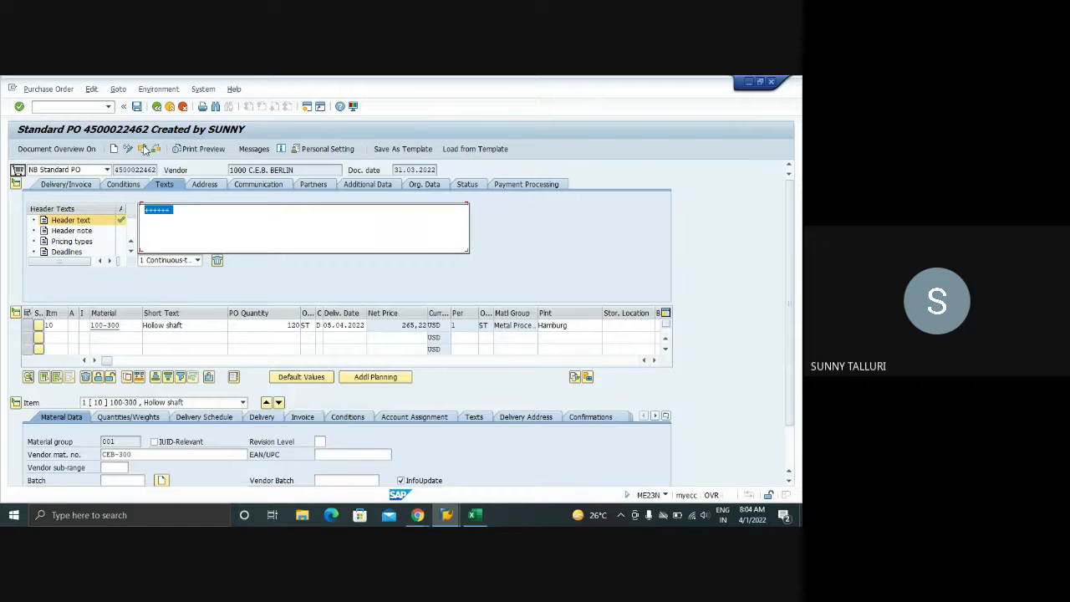
{"action": "left_click", "coordinate": [247, 149]}
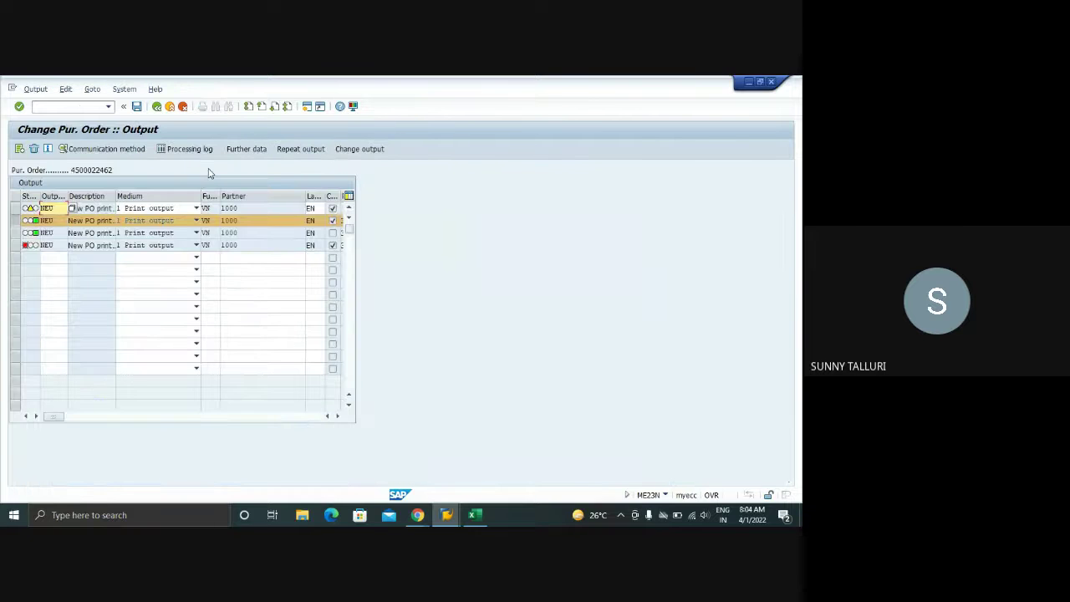
{"action": "left_click", "coordinate": [13, 220]}
{"action": "left_click", "coordinate": [13, 207]}
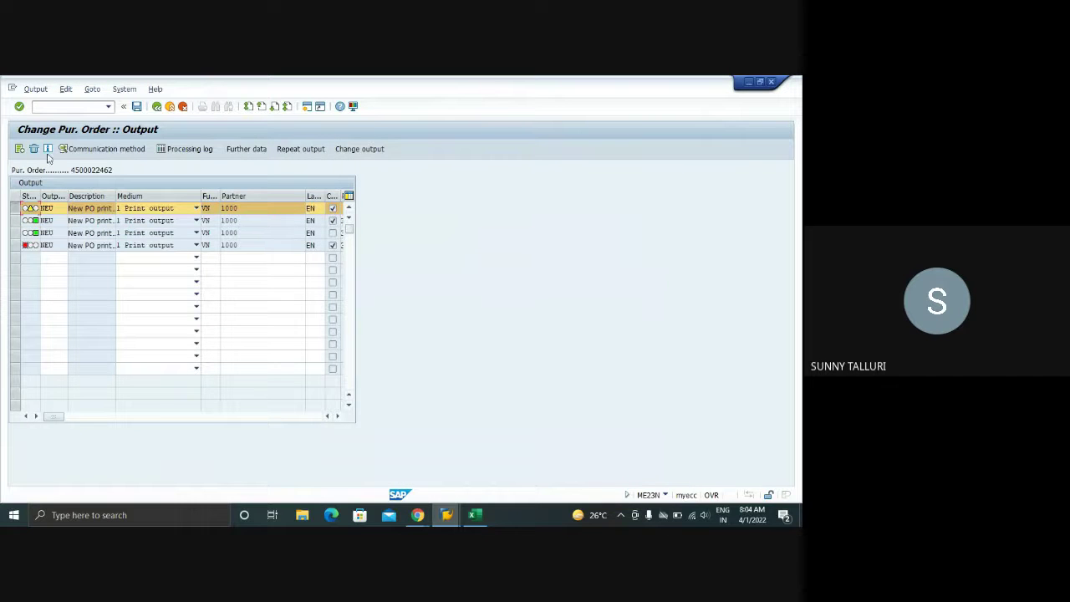
{"action": "left_click", "coordinate": [120, 150]}
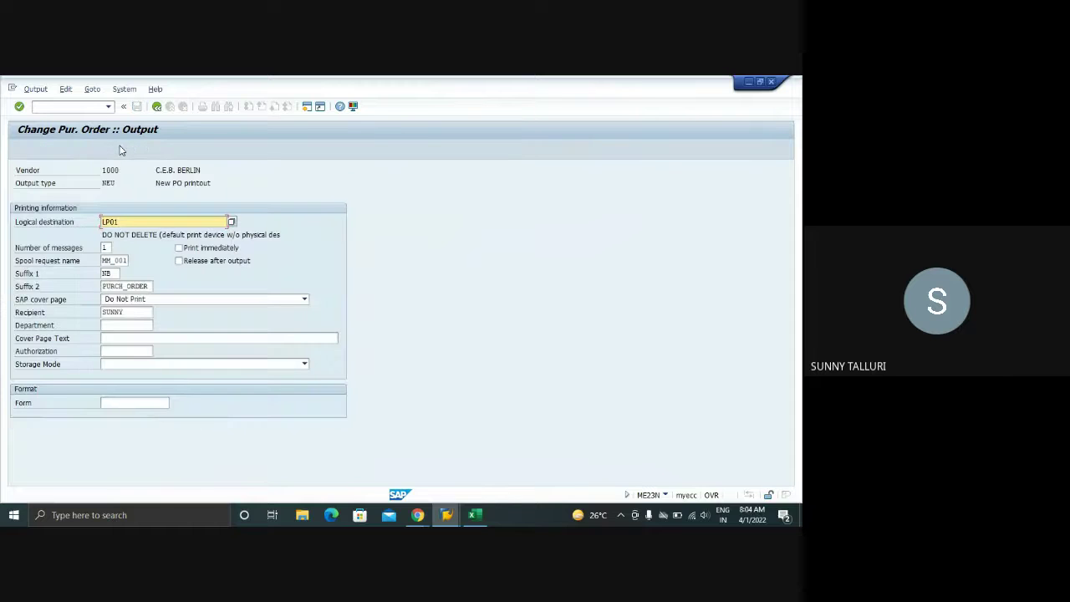
{"action": "left_click", "coordinate": [65, 90]}
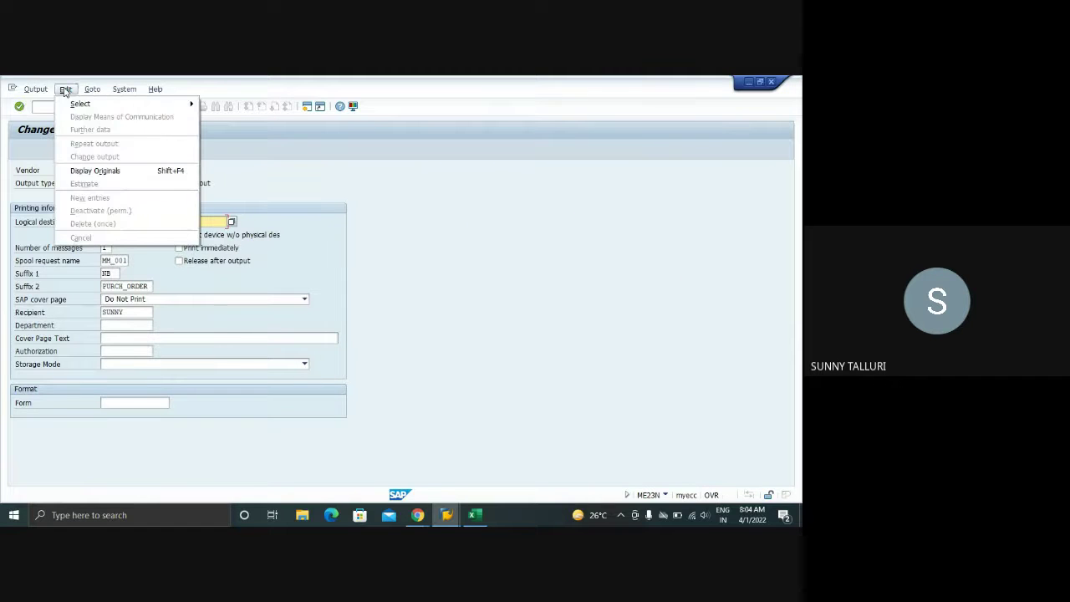
{"action": "mouse_move", "coordinate": [92, 92]}
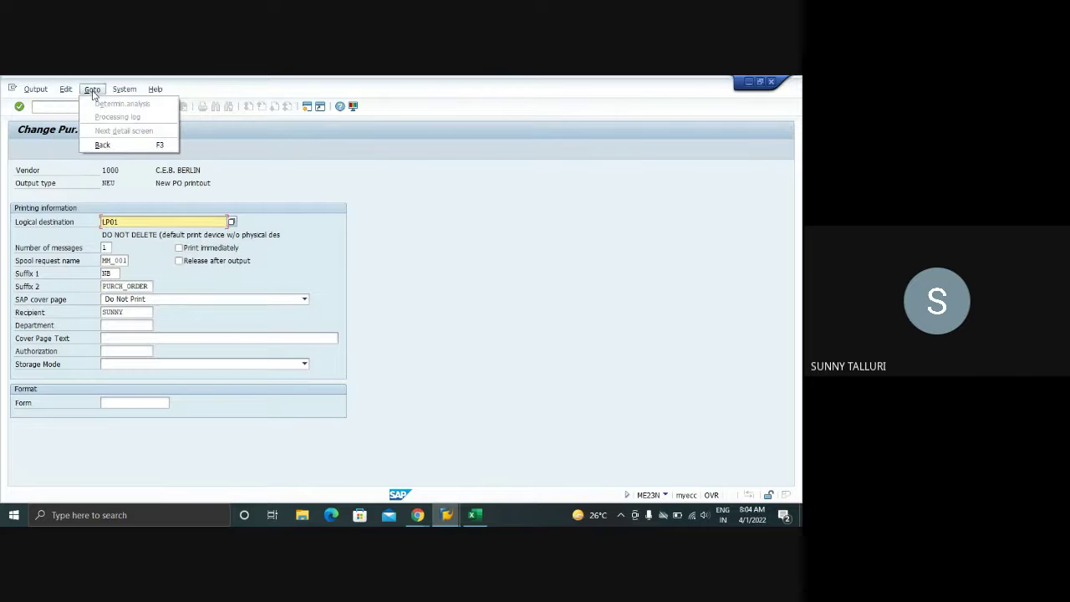
{"action": "left_click", "coordinate": [460, 251]}
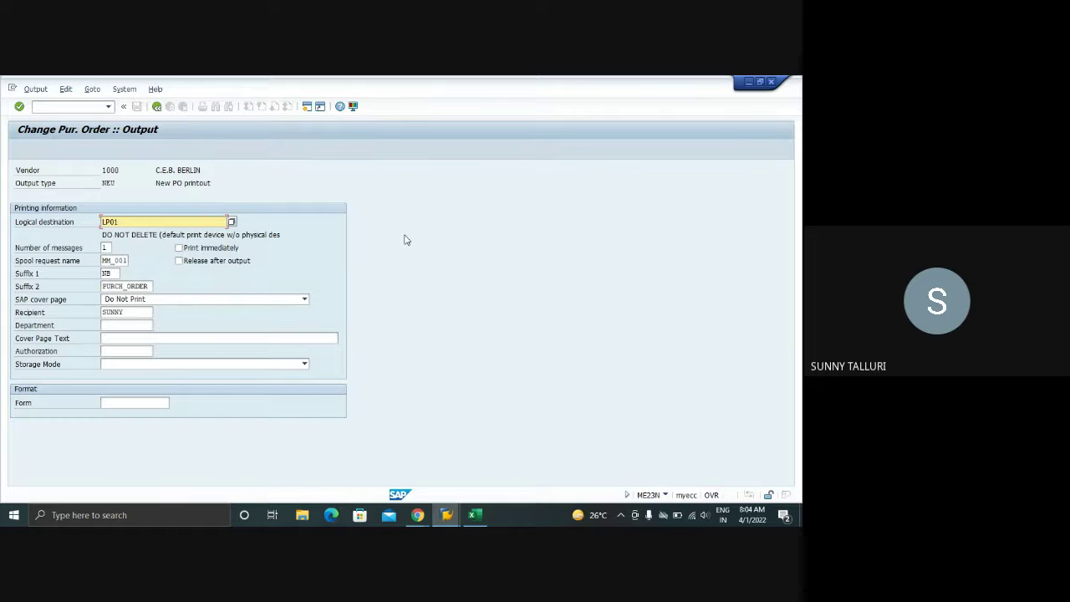
{"action": "left_click", "coordinate": [157, 107]}
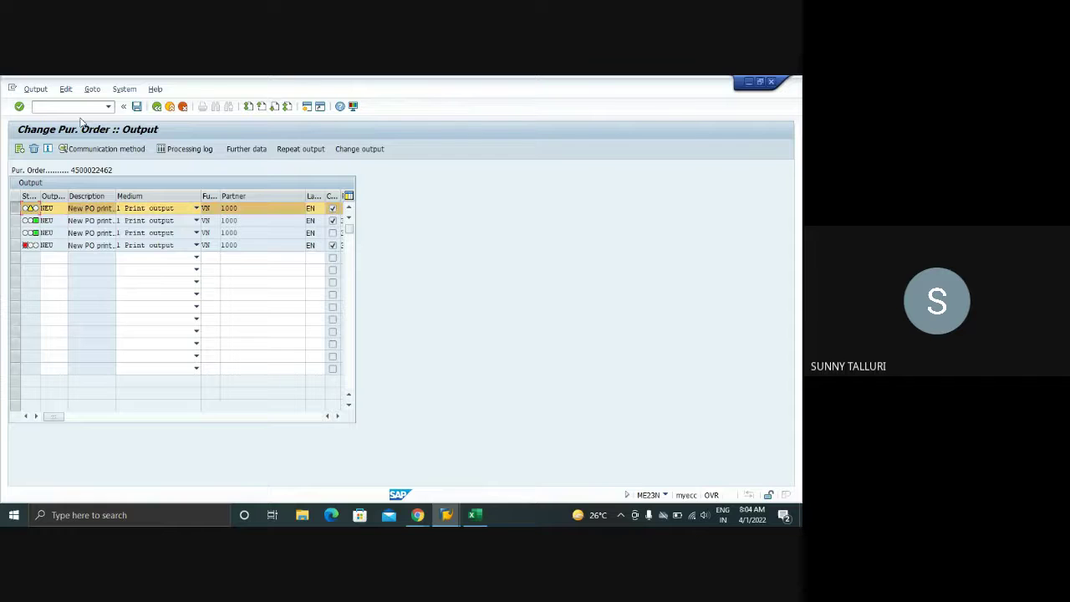
{"action": "left_click", "coordinate": [92, 88]}
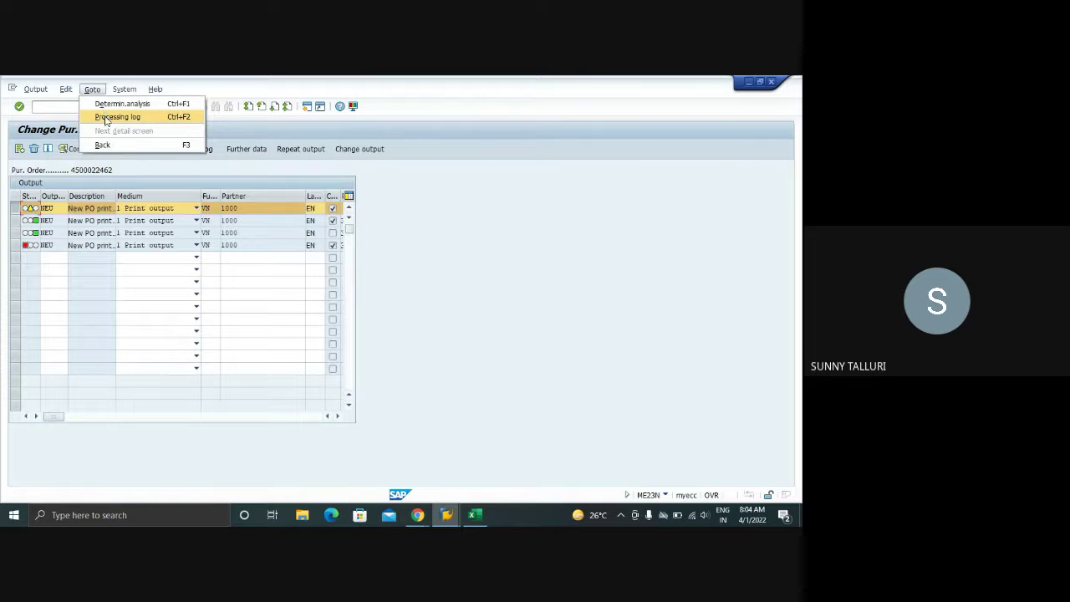
{"action": "left_click", "coordinate": [107, 121]}
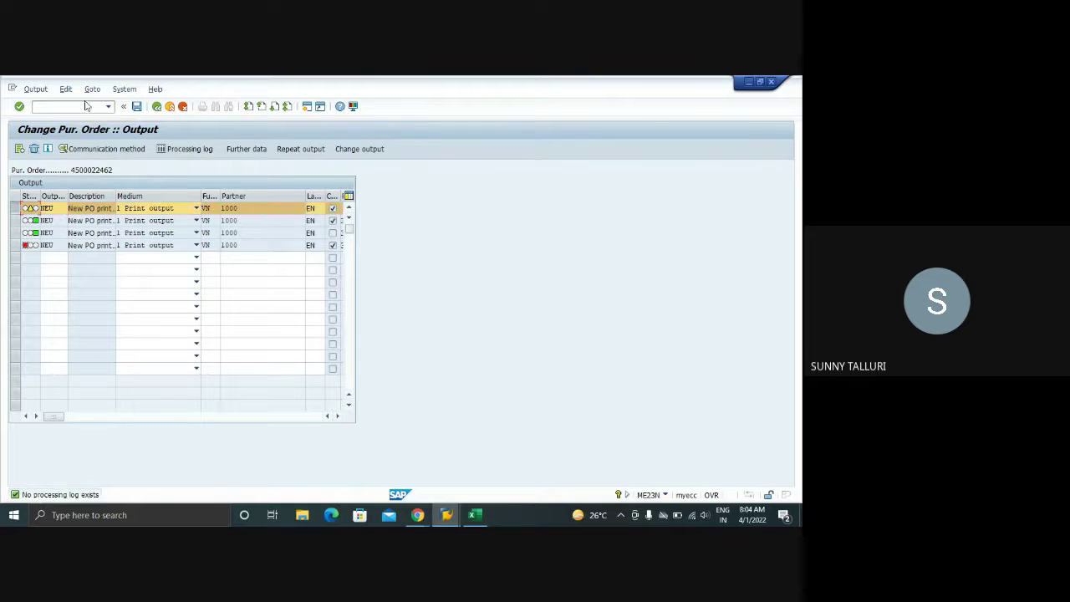
{"action": "left_click", "coordinate": [92, 89]}
{"action": "left_click", "coordinate": [102, 105]}
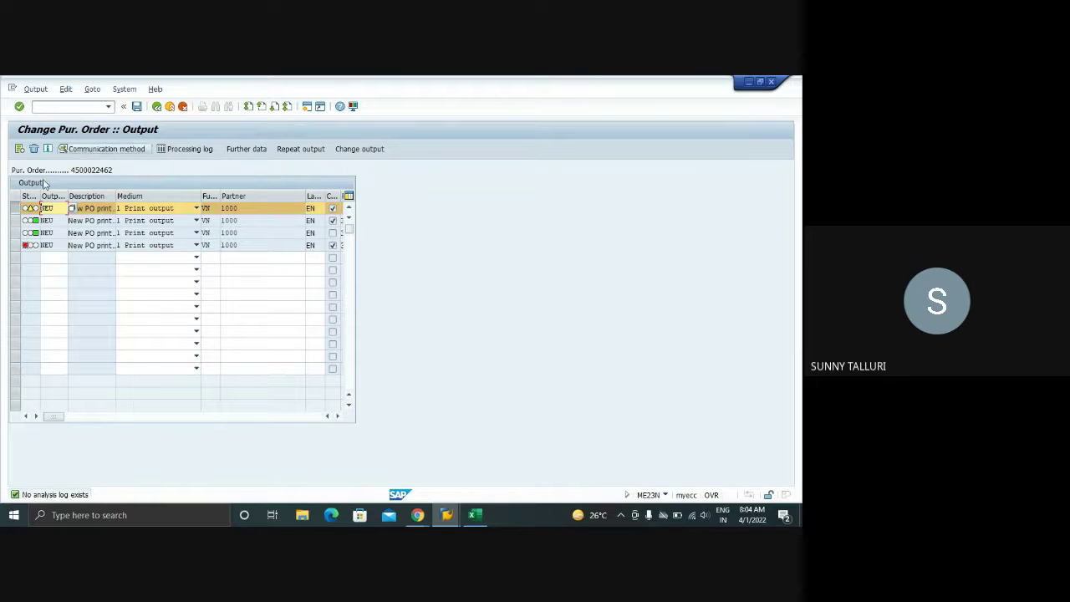
{"action": "double_click", "coordinate": [52, 498]}
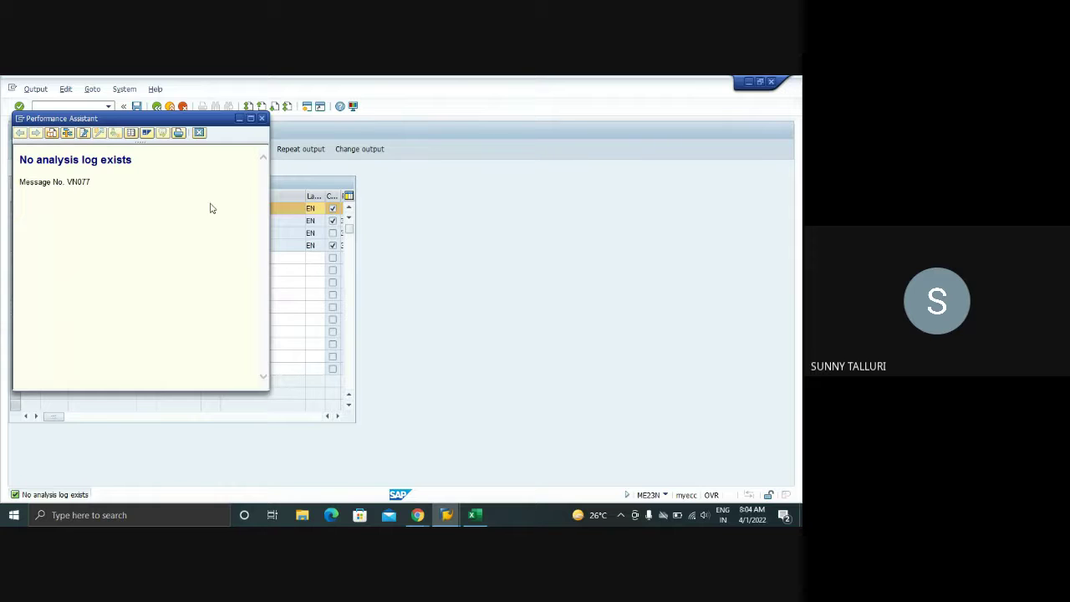
{"action": "left_click", "coordinate": [261, 118]}
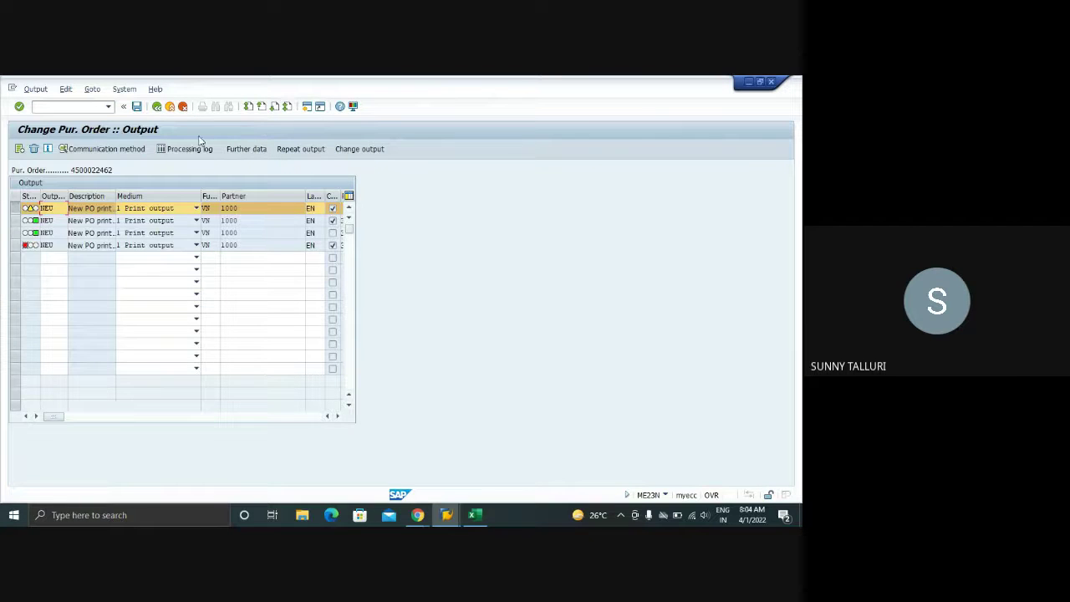
{"action": "left_click", "coordinate": [156, 106]}
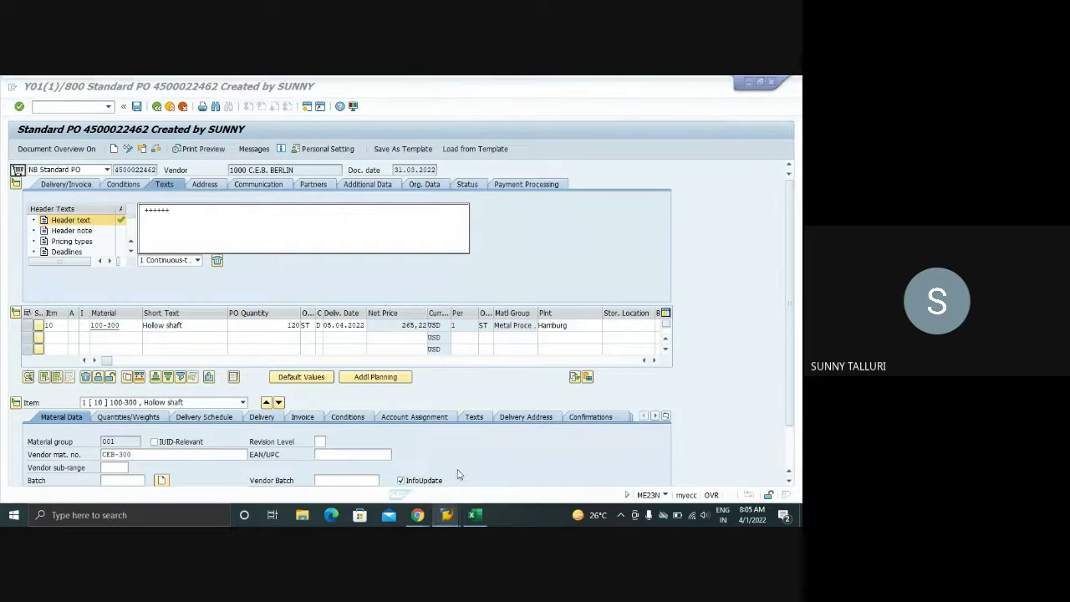
- Start OLME and expand the Messages node of the Purchasing IMG, then bring up Excel
{"action": "left_click", "coordinate": [47, 109]}
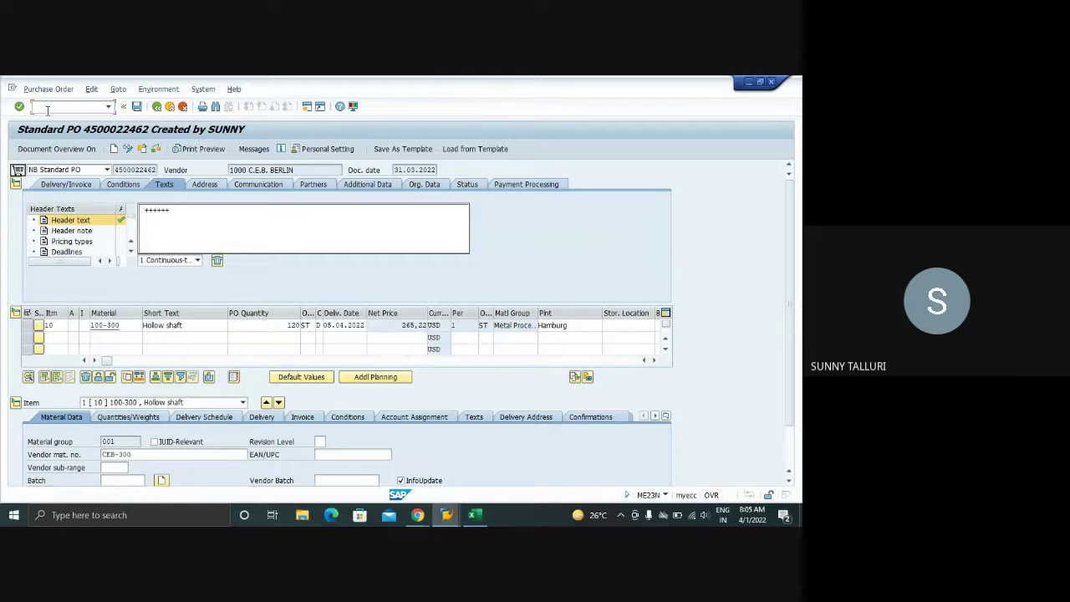
{"action": "type", "text": "/oolme"}
{"action": "key", "text": "Return"}
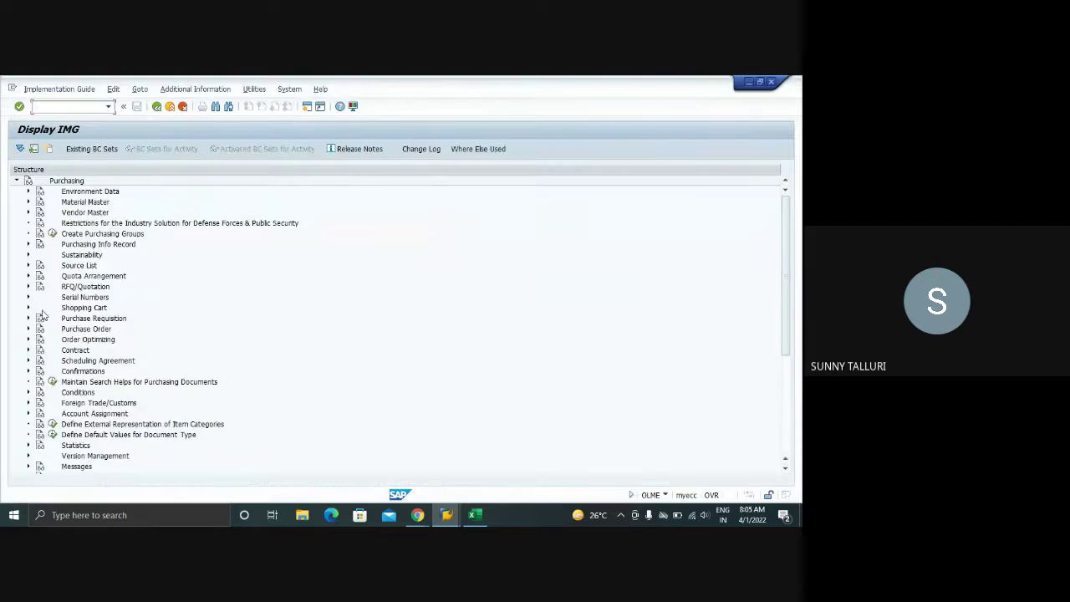
{"action": "scroll", "coordinate": [52, 392], "scroll_direction": "down", "scroll_amount": 3}
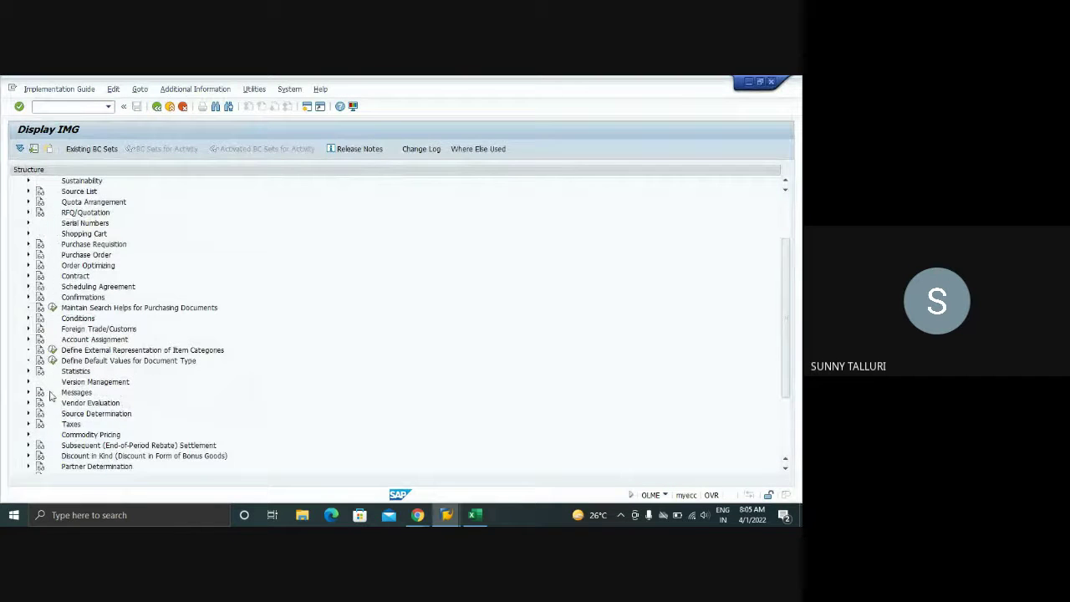
{"action": "left_click", "coordinate": [28, 392]}
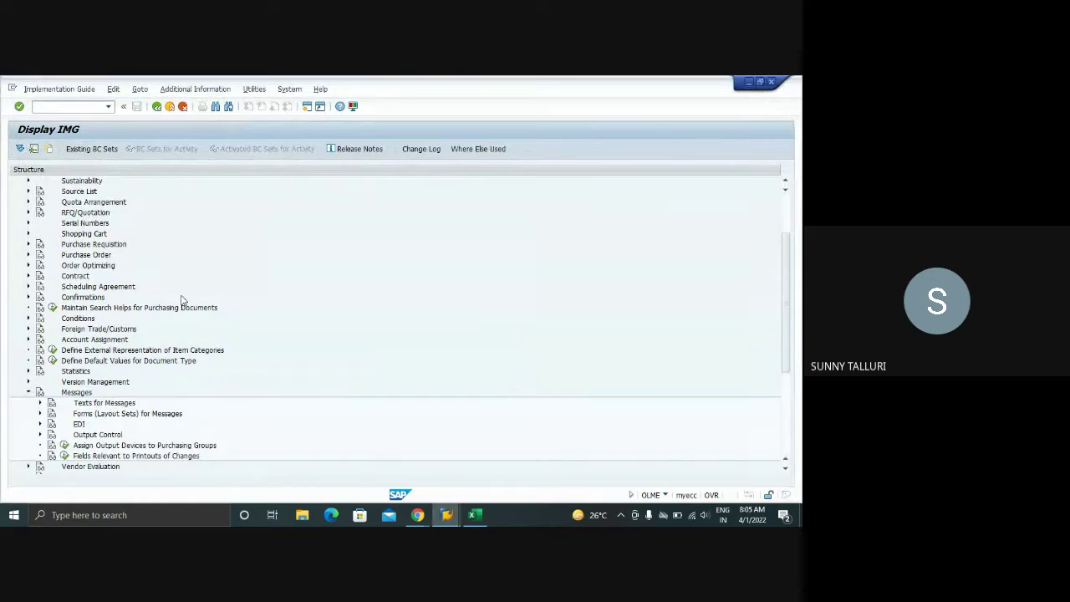
{"action": "scroll", "coordinate": [182, 301], "scroll_direction": "down", "scroll_amount": 2}
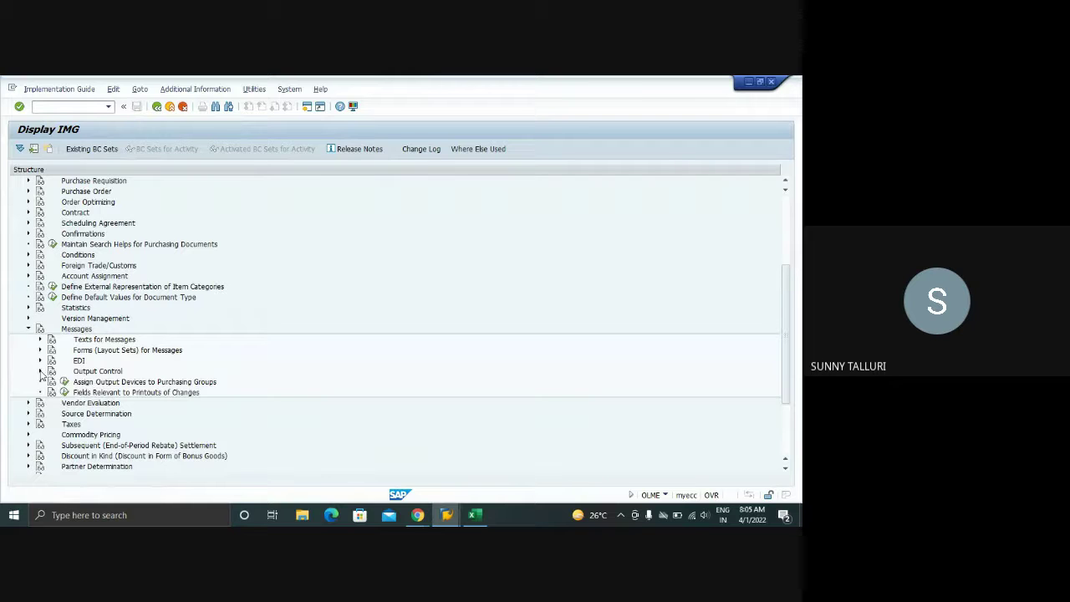
{"action": "left_click", "coordinate": [474, 508]}
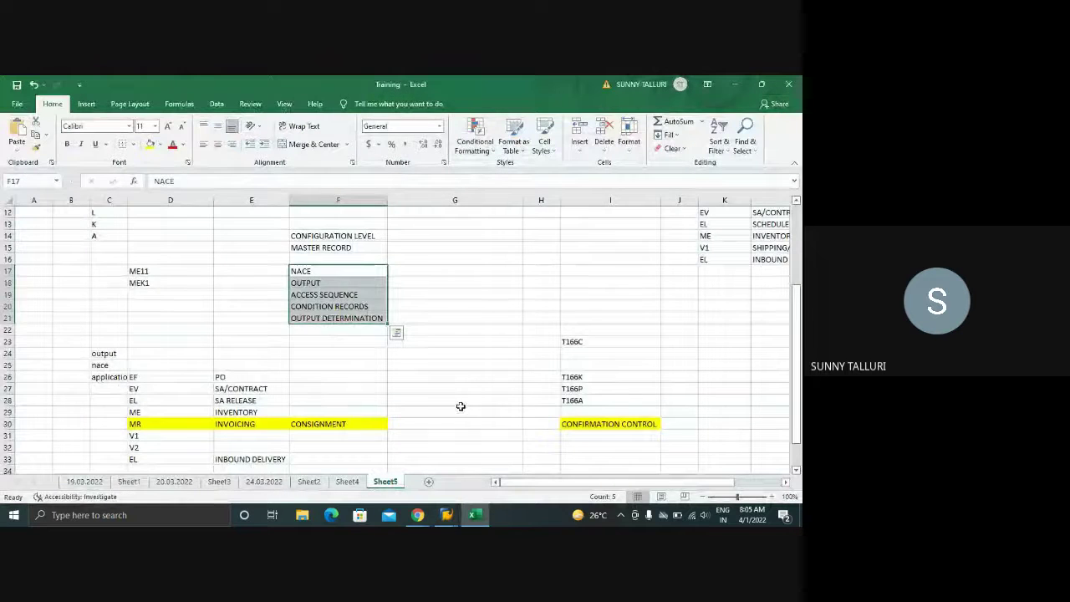
- Enter 'service request' in C39 and 'pur group' in D39 on Sheet5
{"action": "scroll", "coordinate": [446, 406], "scroll_direction": "down", "scroll_amount": 6}
{"action": "scroll", "coordinate": [227, 368], "scroll_direction": "up", "scroll_amount": 3}
{"action": "left_click", "coordinate": [106, 353]}
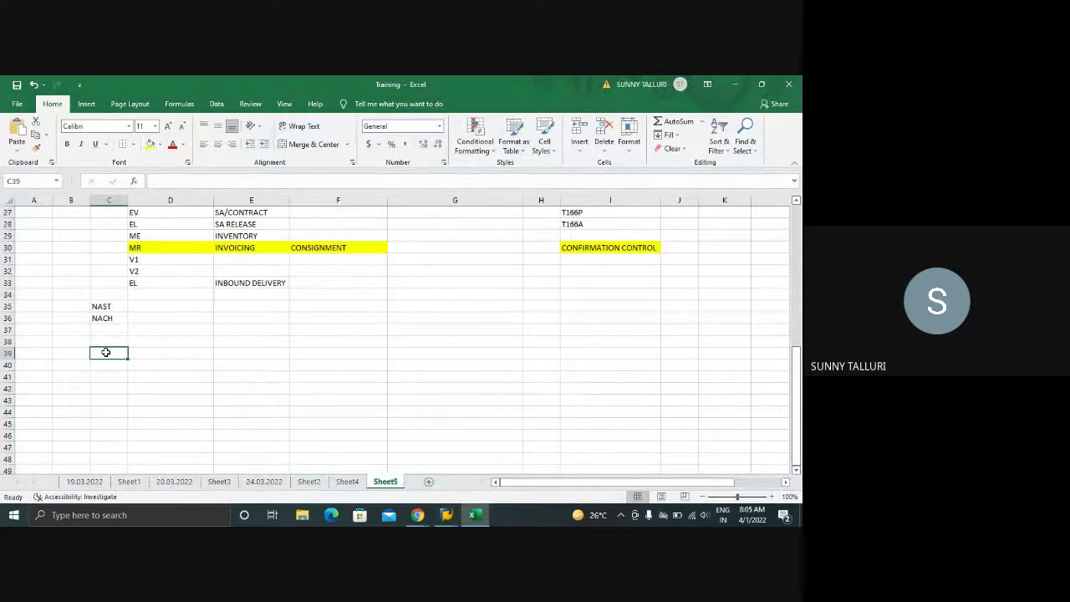
{"action": "type", "text": "seruc"}
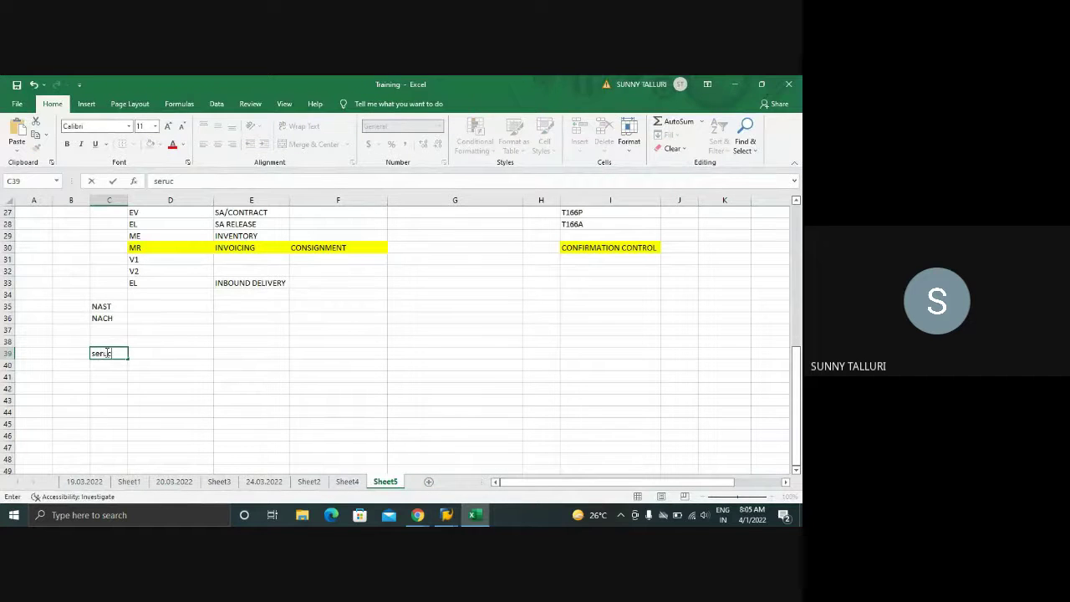
{"action": "type", "text": "=="}
{"action": "key", "text": "BackSpace"}
{"action": "key", "text": "BackSpace"}
{"action": "key", "text": "BackSpace"}
{"action": "type", "text": "ice request"}
{"action": "key", "text": "Tab"}
{"action": "type", "text": "p"}
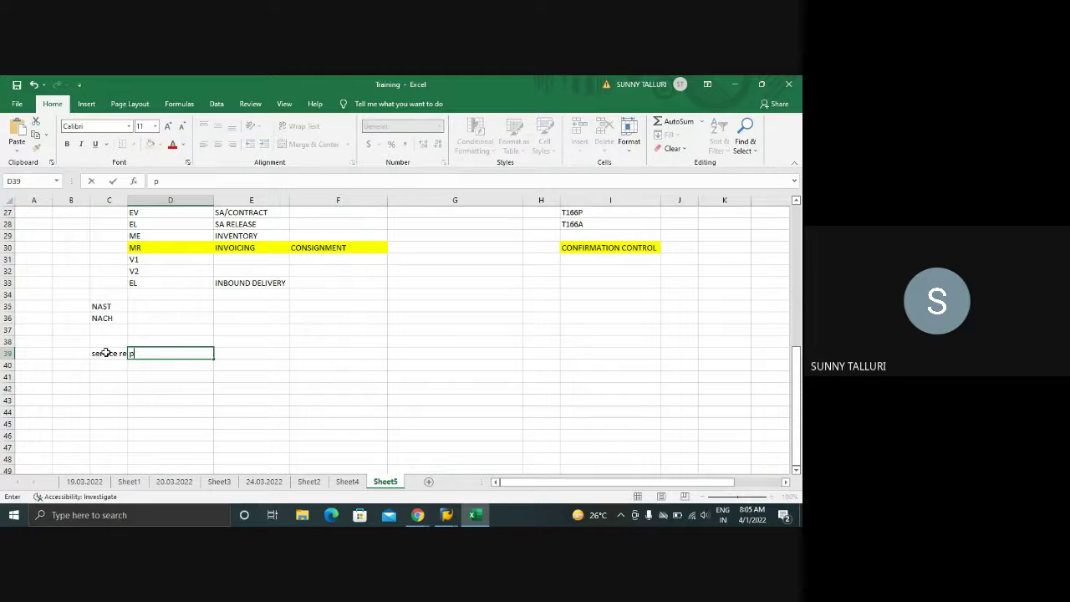
{"action": "type", "text": "ur group"}
- Bring the SAP Display IMG customizing window back to the front
{"action": "left_click", "coordinate": [446, 515]}
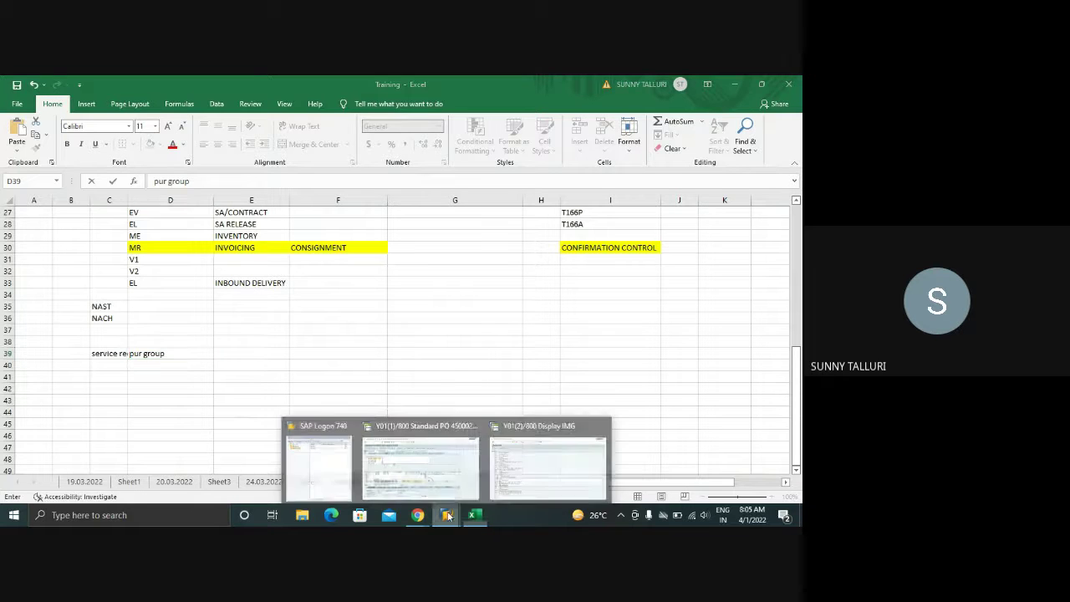
{"action": "left_click", "coordinate": [452, 463]}
{"action": "mouse_move", "coordinate": [446, 515]}
{"action": "left_click", "coordinate": [547, 464]}
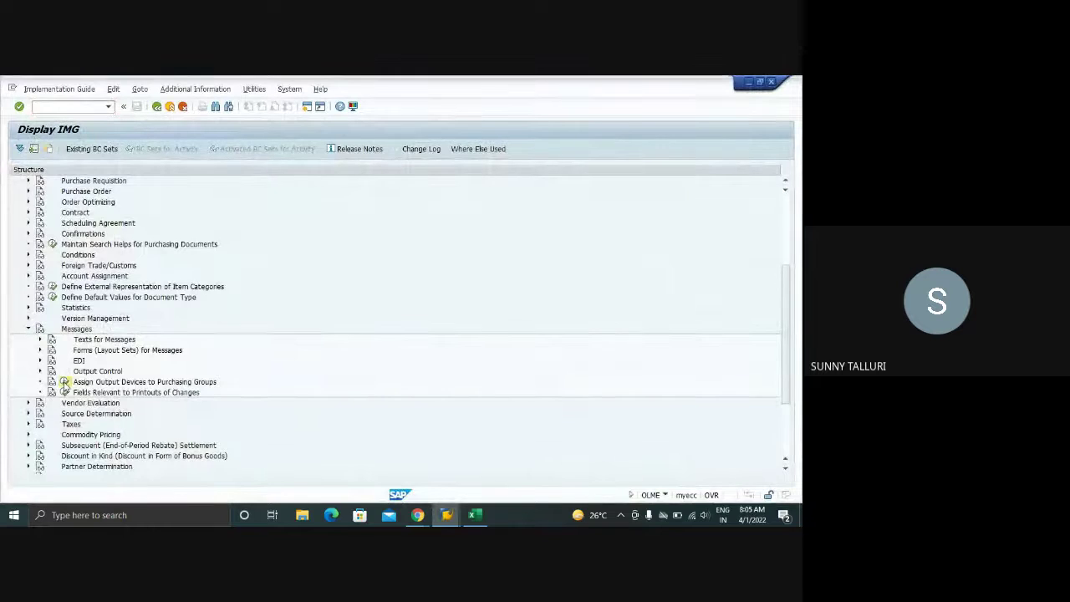
- Open Assign Output Devices to Purchasing Groups, check the SAP system details, then return to Meet
{"action": "left_click", "coordinate": [64, 382]}
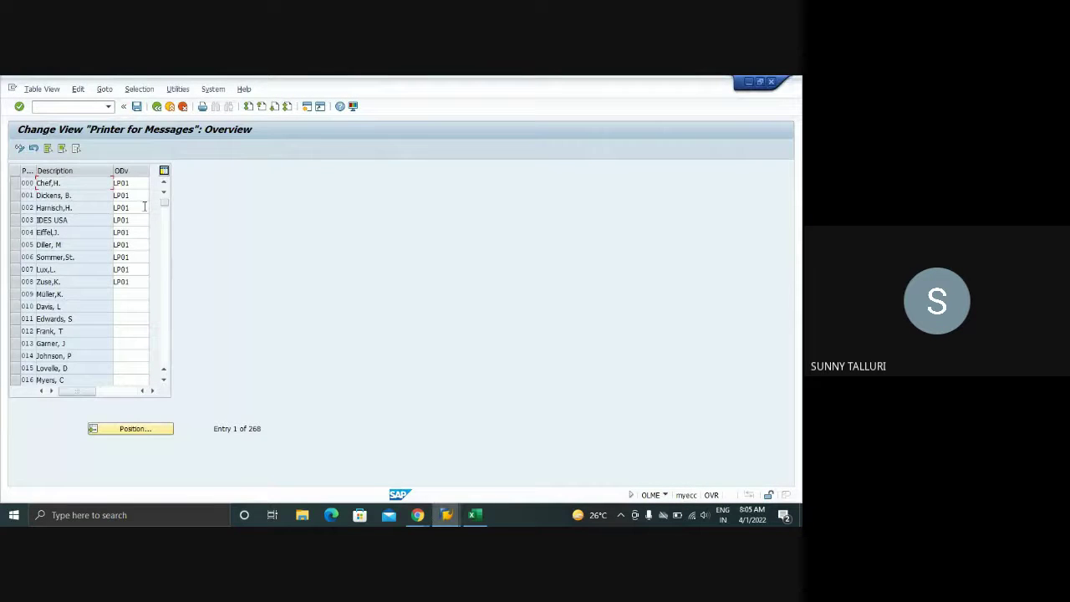
{"action": "left_click", "coordinate": [667, 498]}
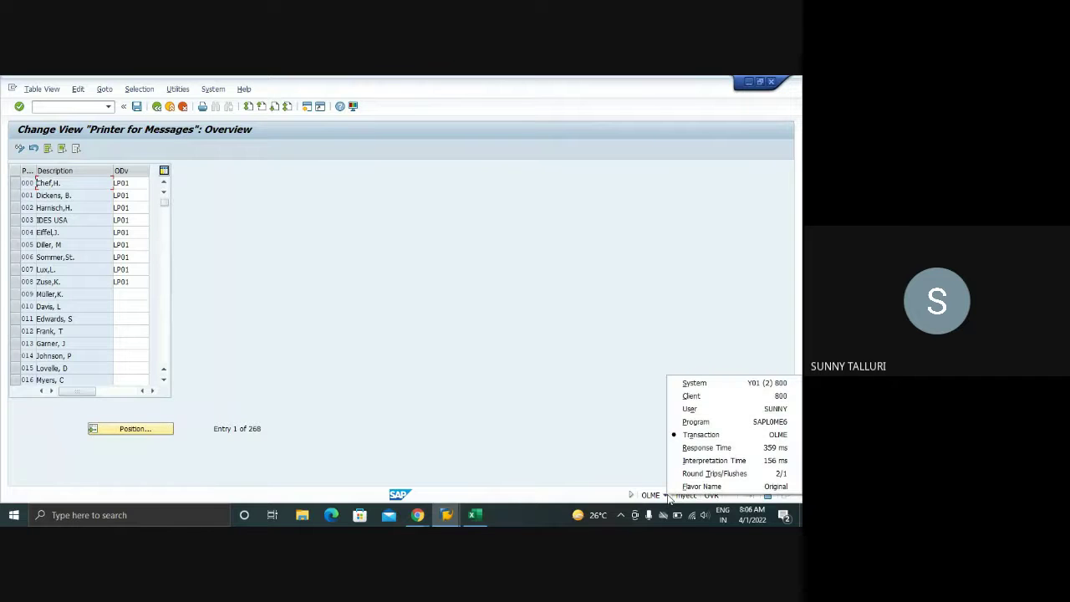
{"action": "left_click", "coordinate": [320, 323]}
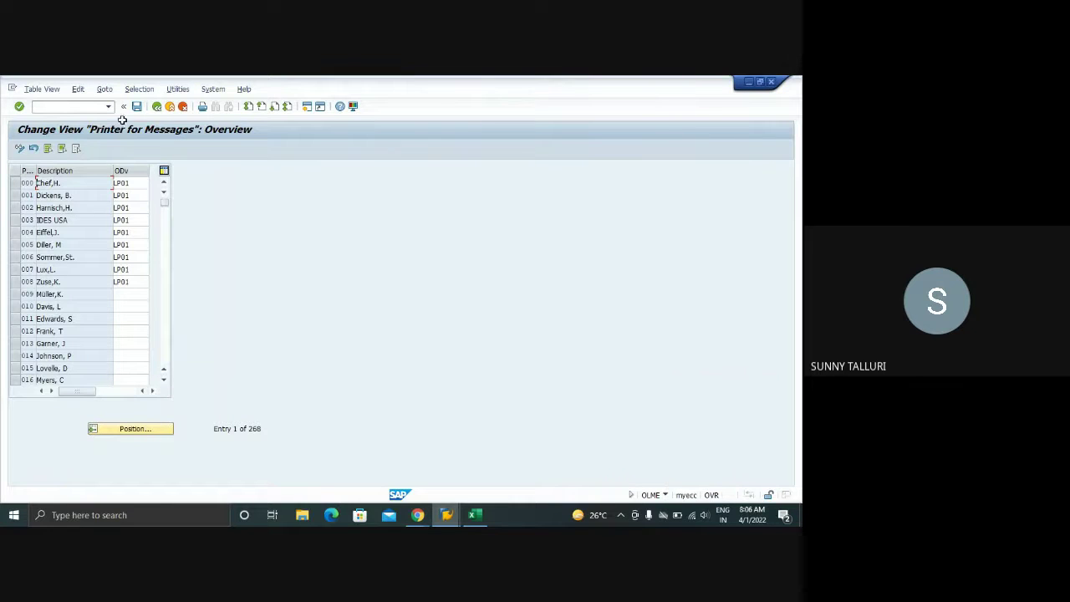
{"action": "left_click", "coordinate": [417, 515]}
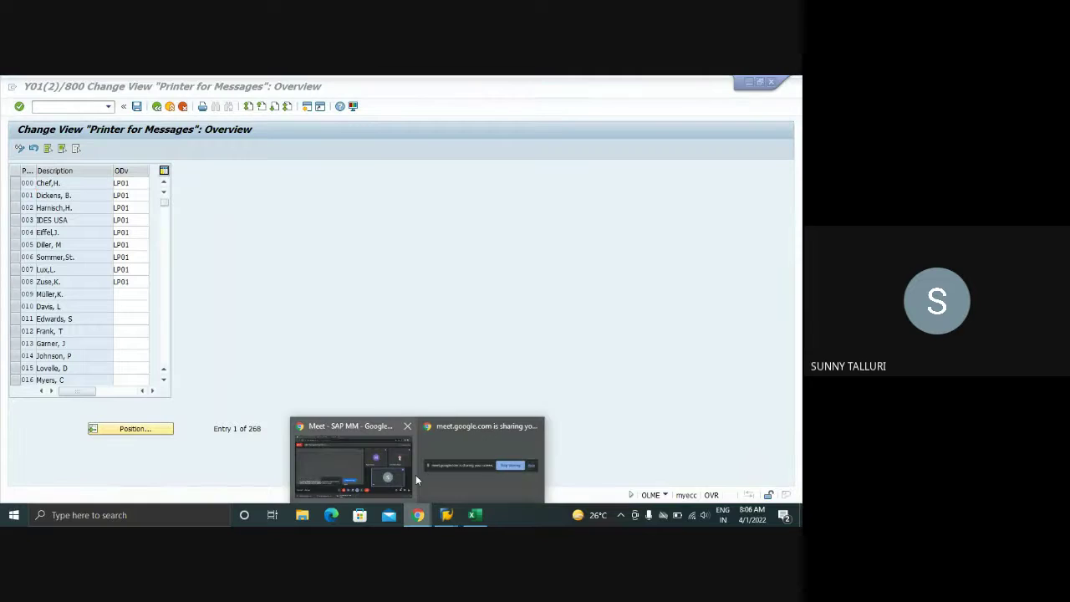
{"action": "left_click", "coordinate": [325, 453]}
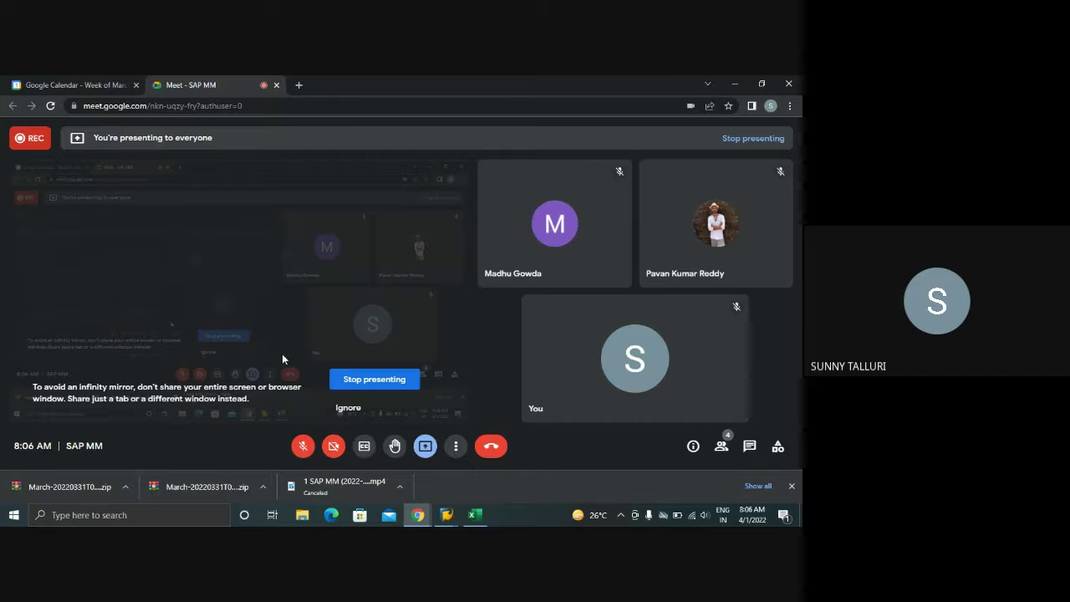
- Unmute the Meet microphone and bring up the list of open SAP windows
{"action": "left_click", "coordinate": [302, 445]}
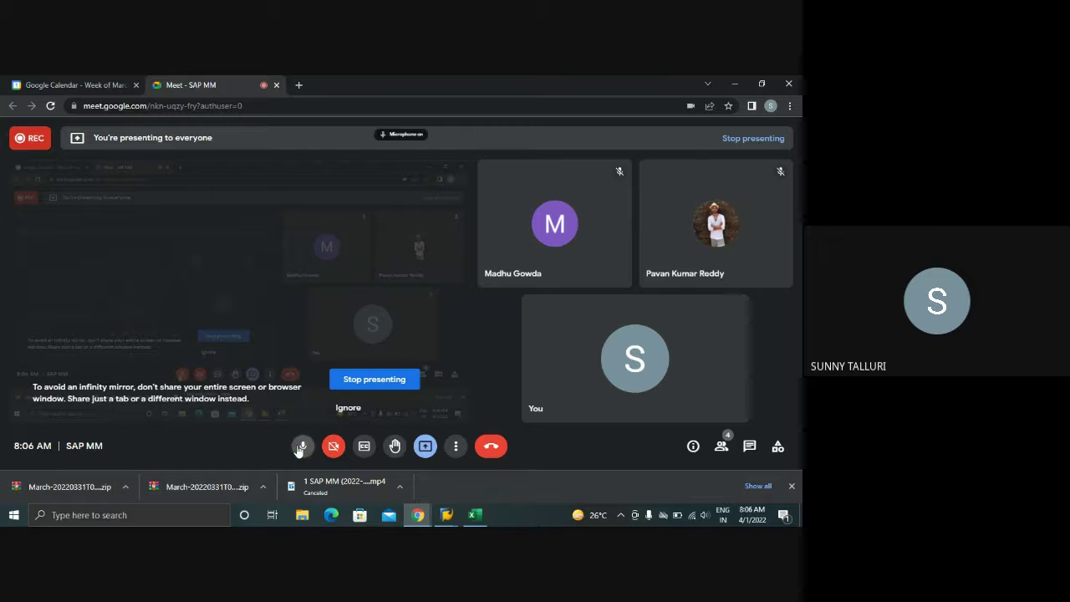
{"action": "left_click", "coordinate": [448, 516]}
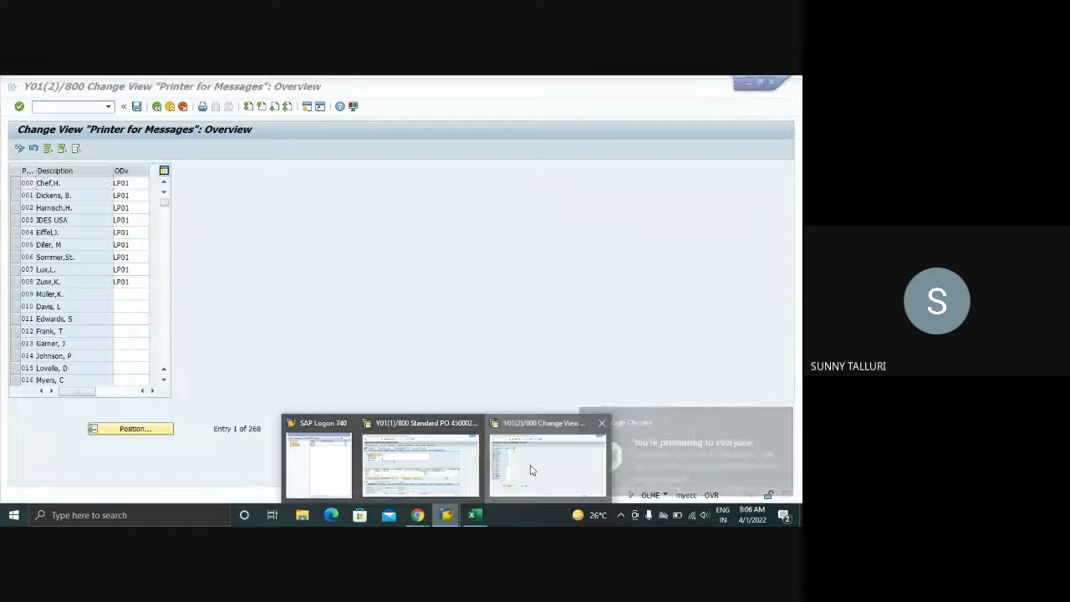
- Inspect the LP01 output device for purchasing group 000, then return to the IMG Messages tree
{"action": "left_click", "coordinate": [548, 463]}
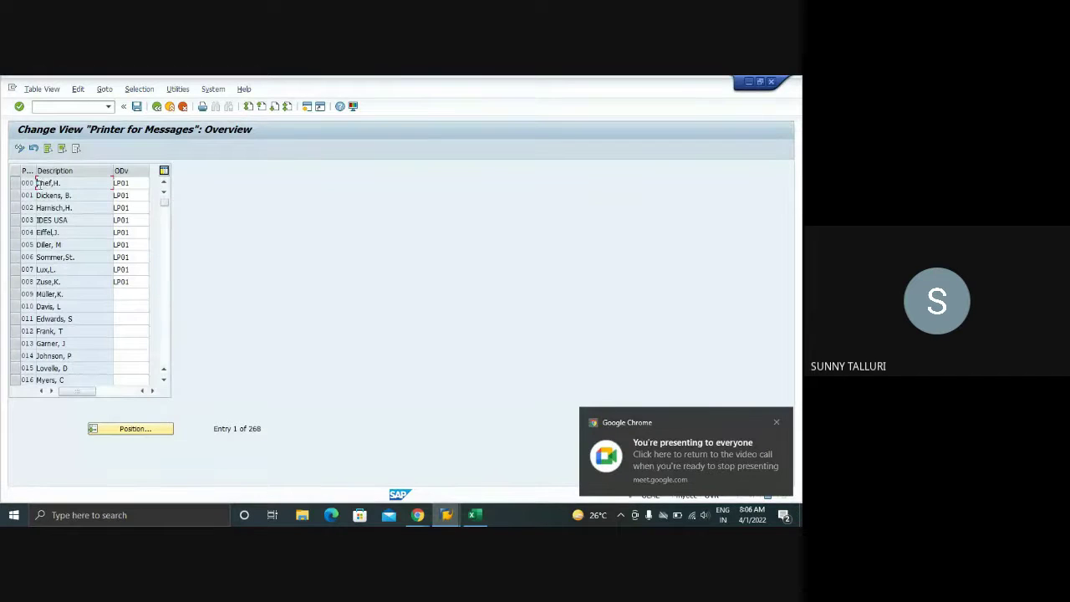
{"action": "double_click", "coordinate": [144, 183]}
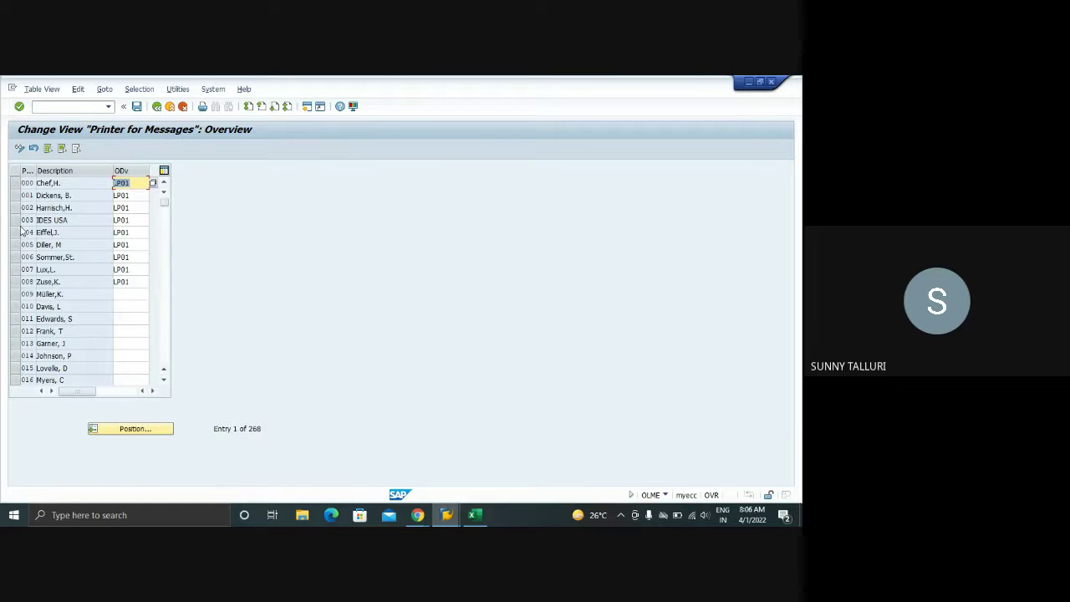
{"action": "left_click", "coordinate": [15, 183]}
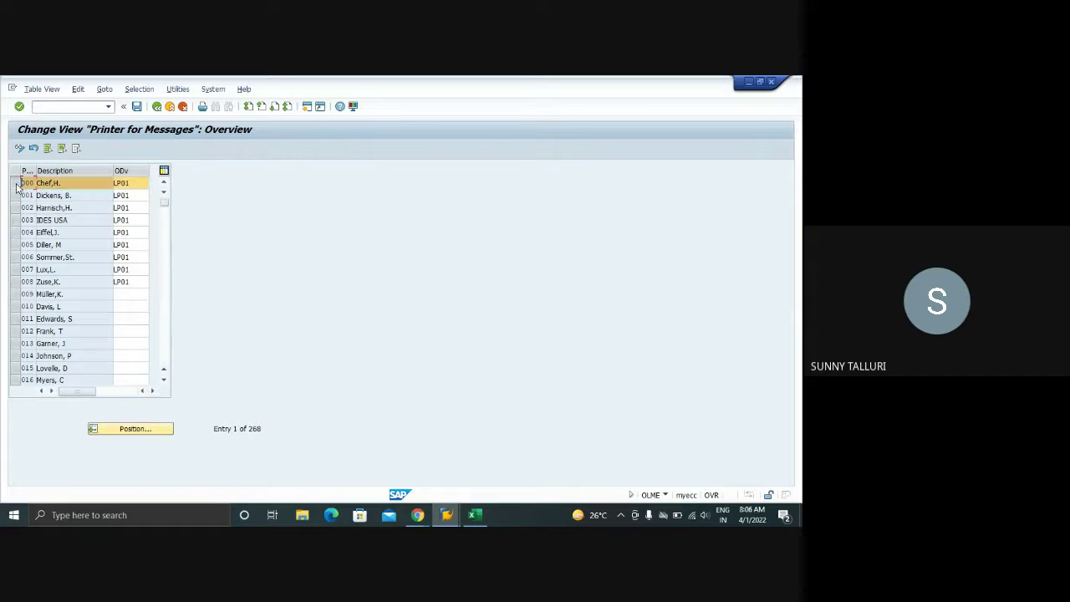
{"action": "left_click", "coordinate": [15, 185]}
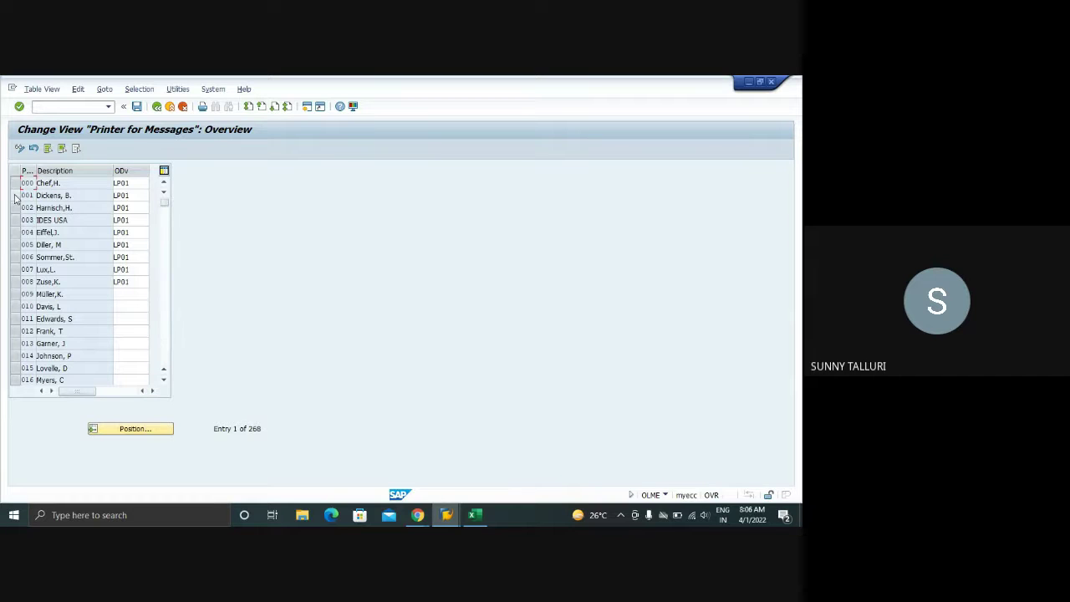
{"action": "double_click", "coordinate": [117, 184]}
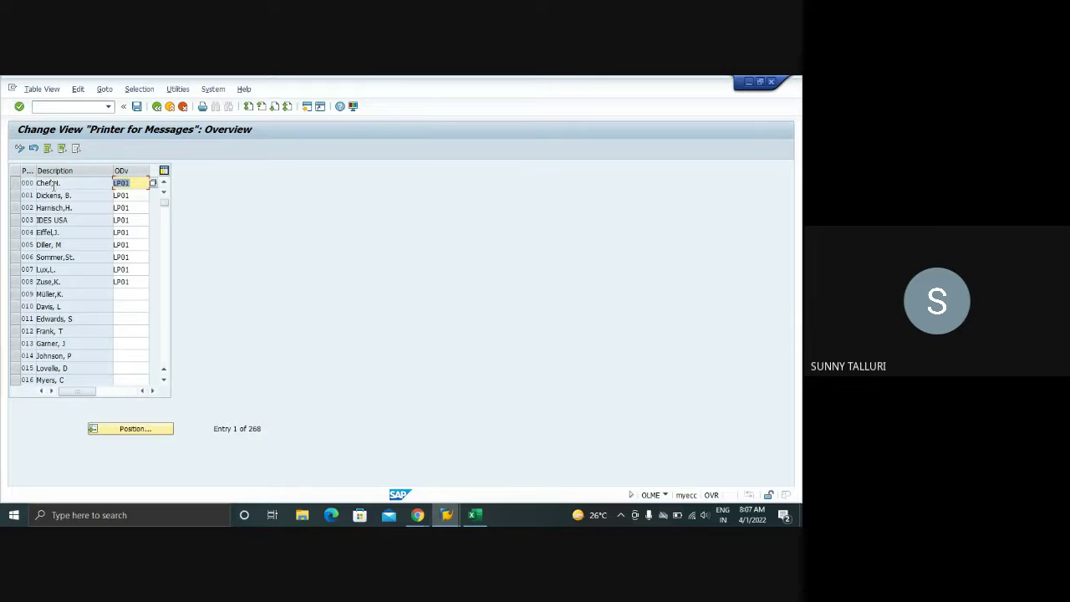
{"action": "left_click", "coordinate": [157, 106]}
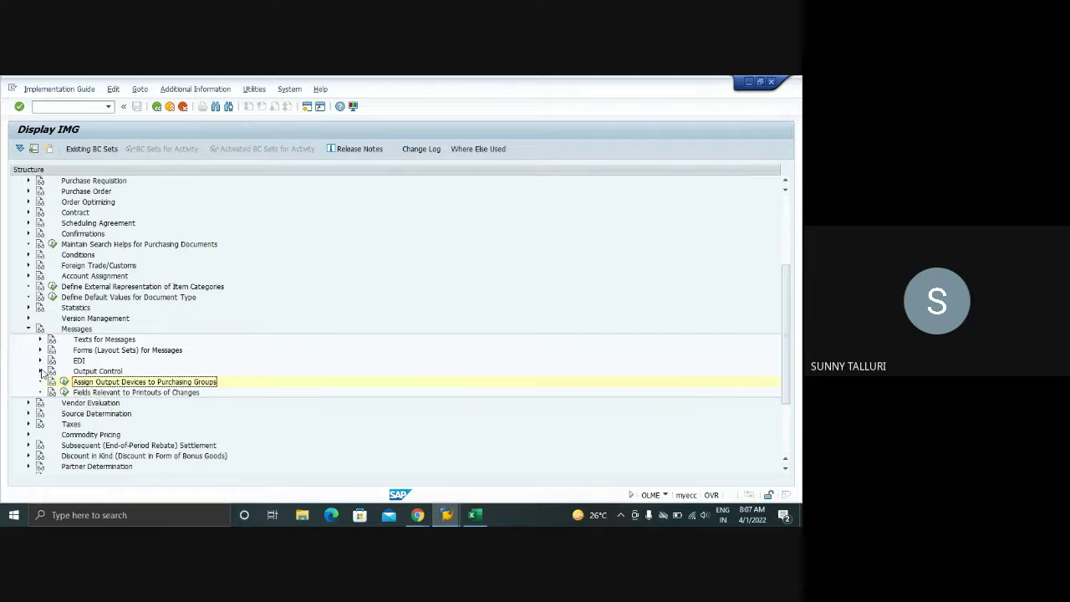
- Expand Output Control > Message Types and open Maintain Message Types for PO (application EF)
{"action": "left_click", "coordinate": [41, 371]}
{"action": "scroll", "coordinate": [239, 359], "scroll_direction": "down", "scroll_amount": 2}
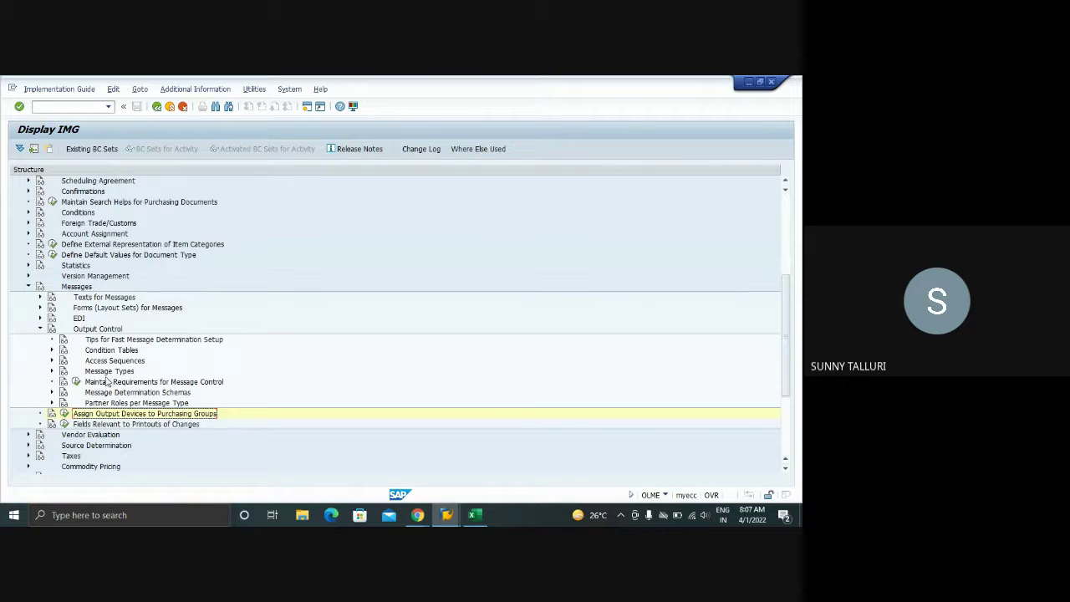
{"action": "left_click", "coordinate": [52, 371]}
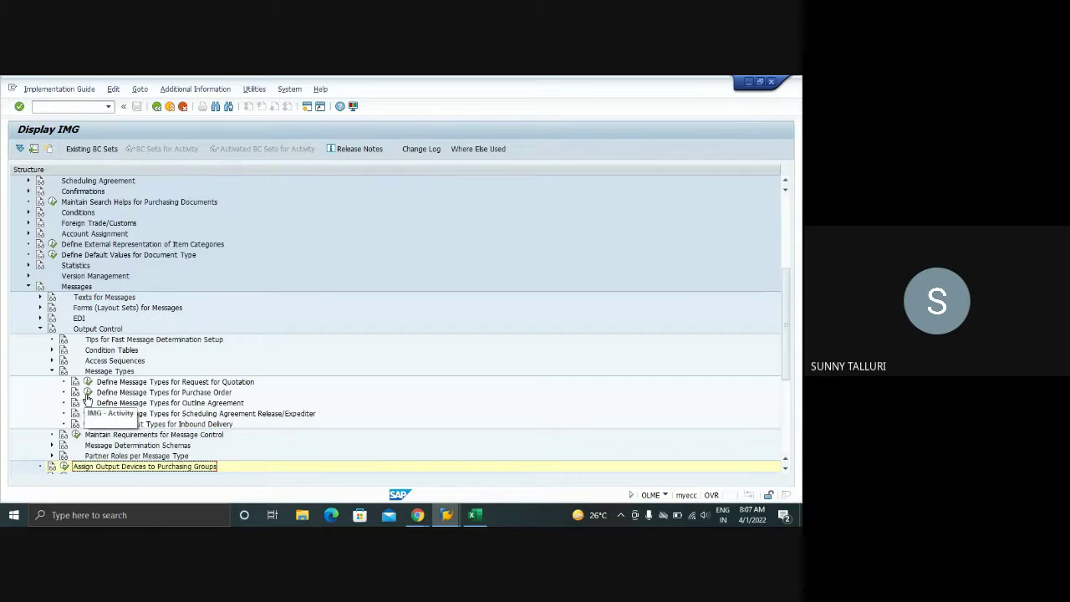
{"action": "left_click", "coordinate": [87, 392]}
{"action": "double_click", "coordinate": [103, 214]}
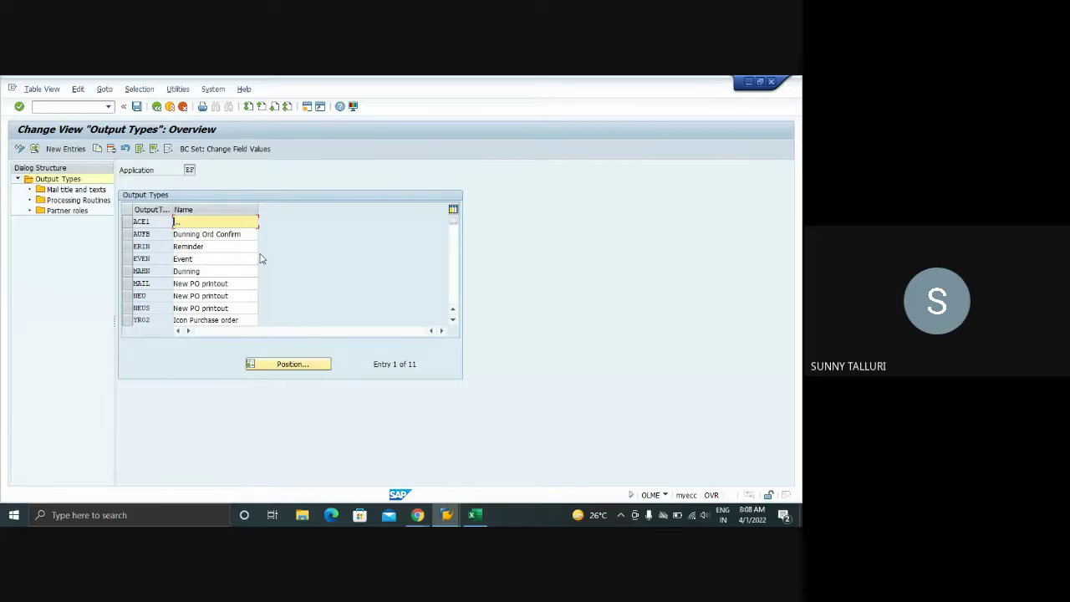
{"action": "scroll", "coordinate": [260, 258], "scroll_direction": "down", "scroll_amount": 1}
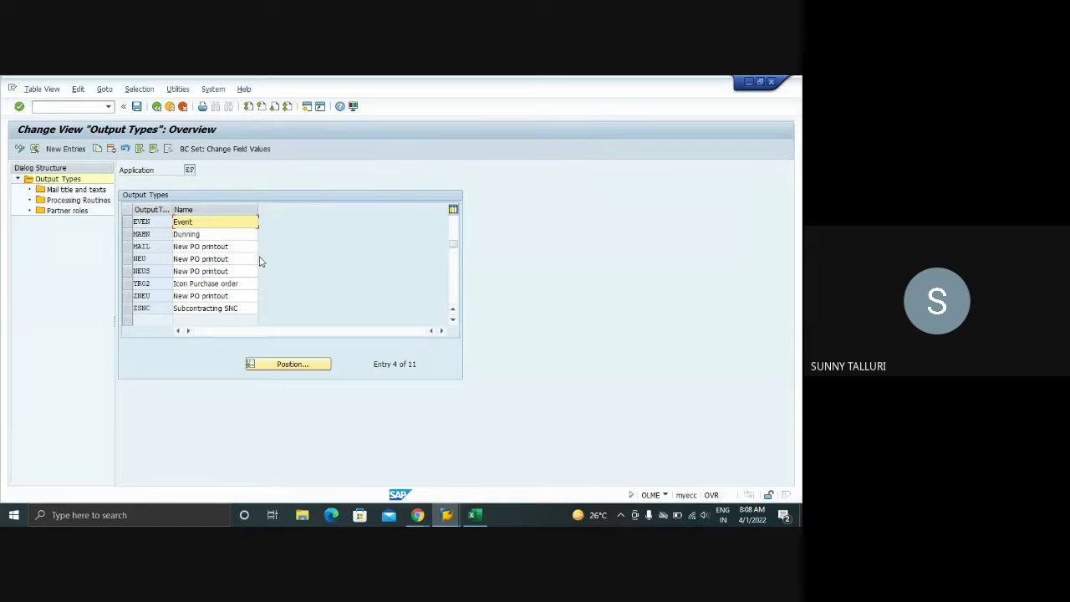
{"action": "left_click", "coordinate": [130, 259]}
{"action": "left_click", "coordinate": [131, 259]}
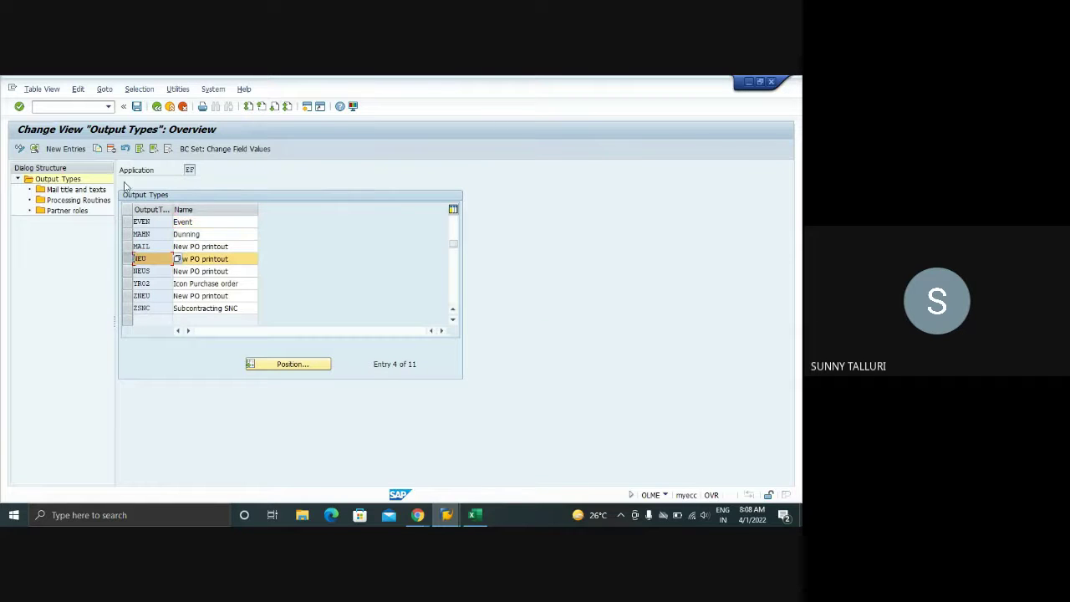
{"action": "left_click", "coordinate": [97, 149]}
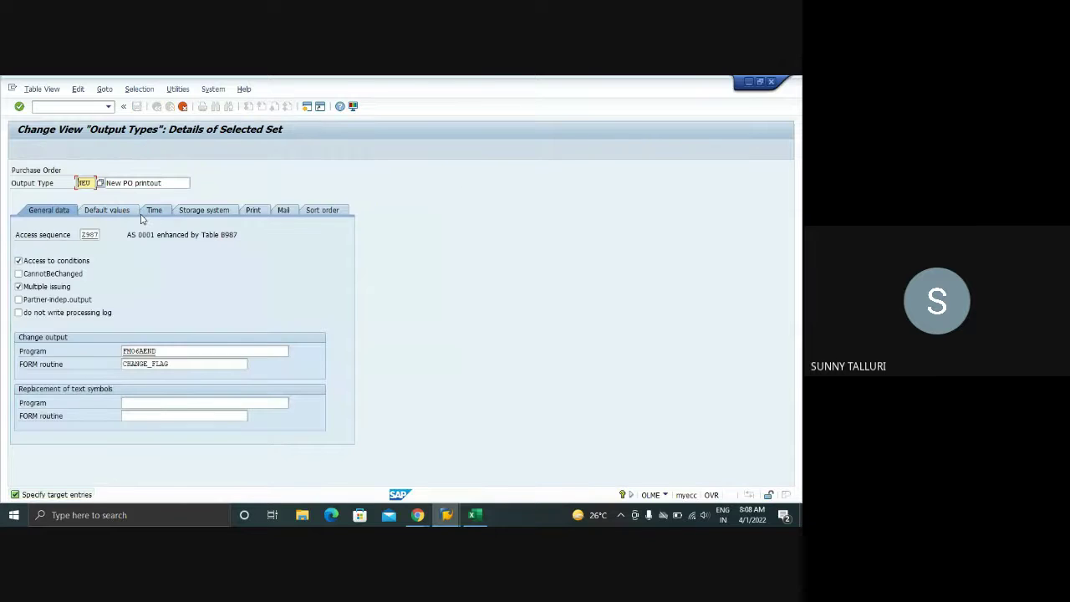
{"action": "type", "text": "zneu"}
{"action": "key", "text": "Tab"}
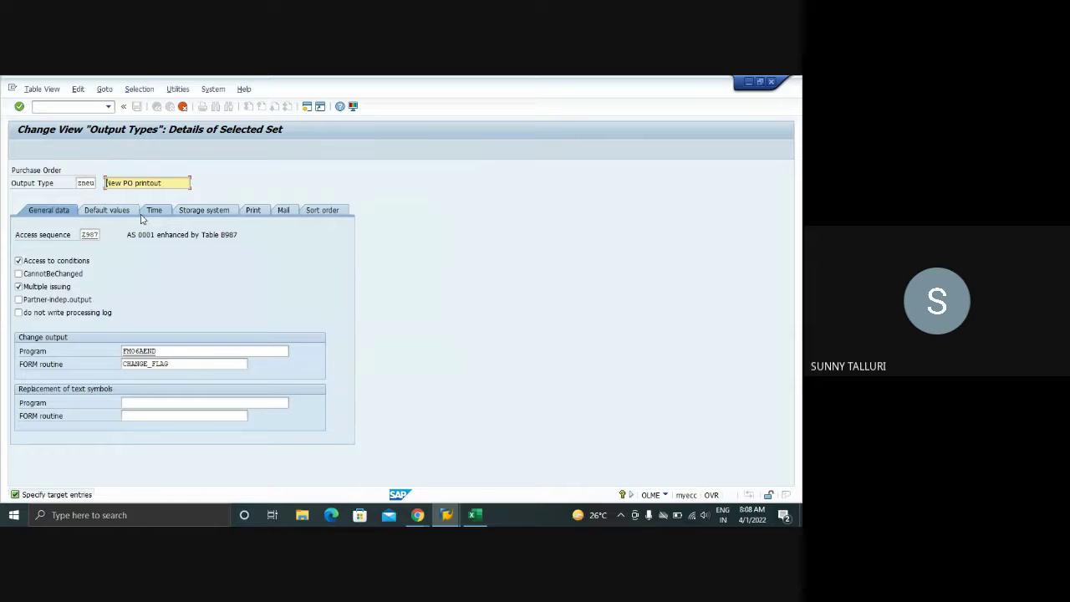
{"action": "key", "text": "shift+End"}
{"action": "key", "text": "Delete"}
{"action": "type", "text": "TEST PO PRINT"}
{"action": "key", "text": "Return"}
{"action": "key", "text": "Return"}
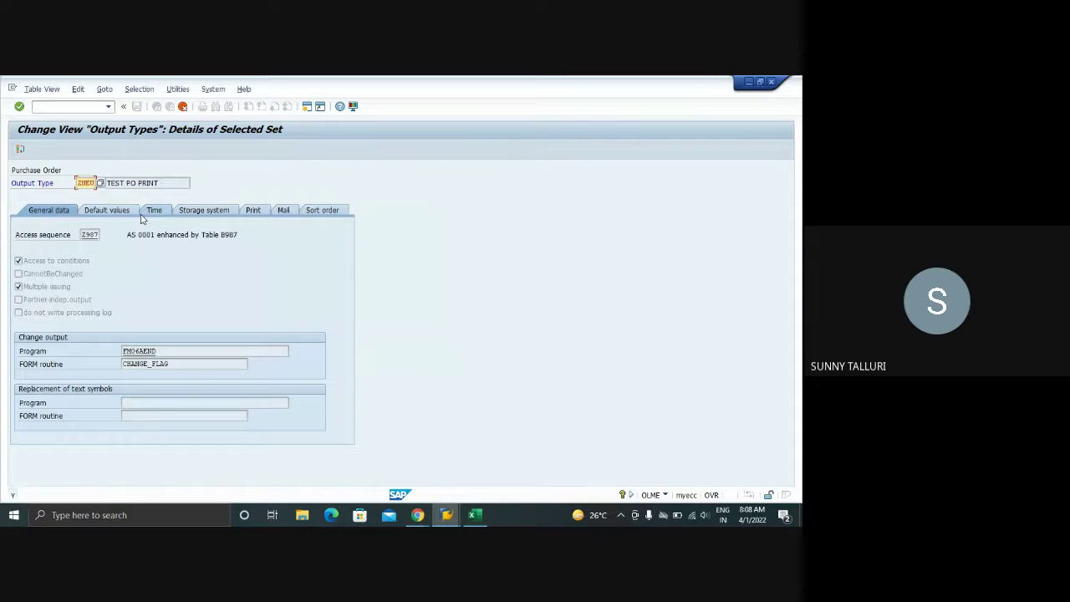
{"action": "left_click", "coordinate": [183, 106]}
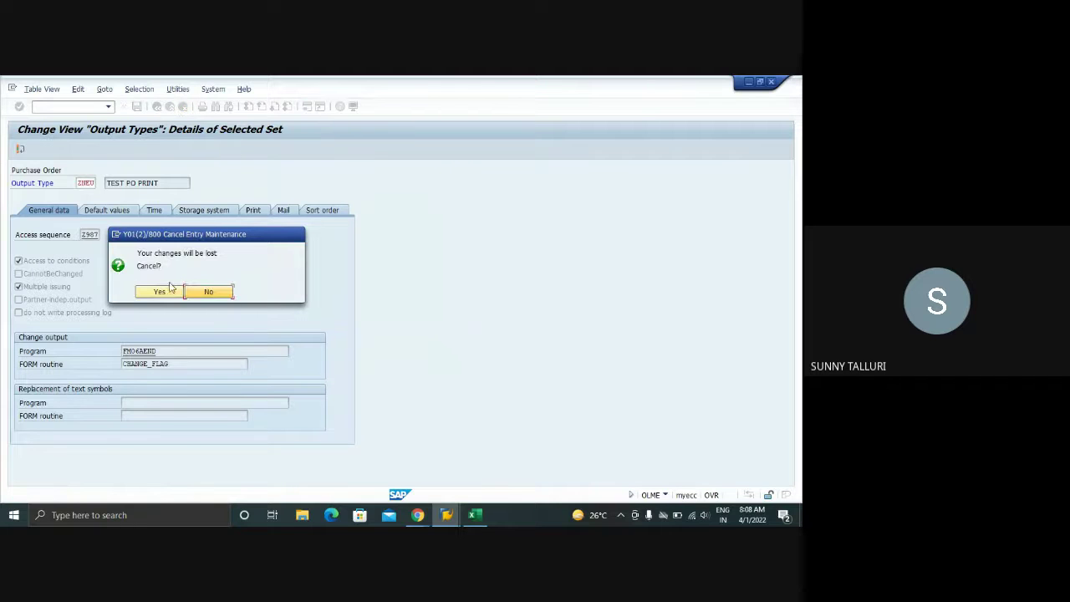
{"action": "left_click", "coordinate": [172, 290]}
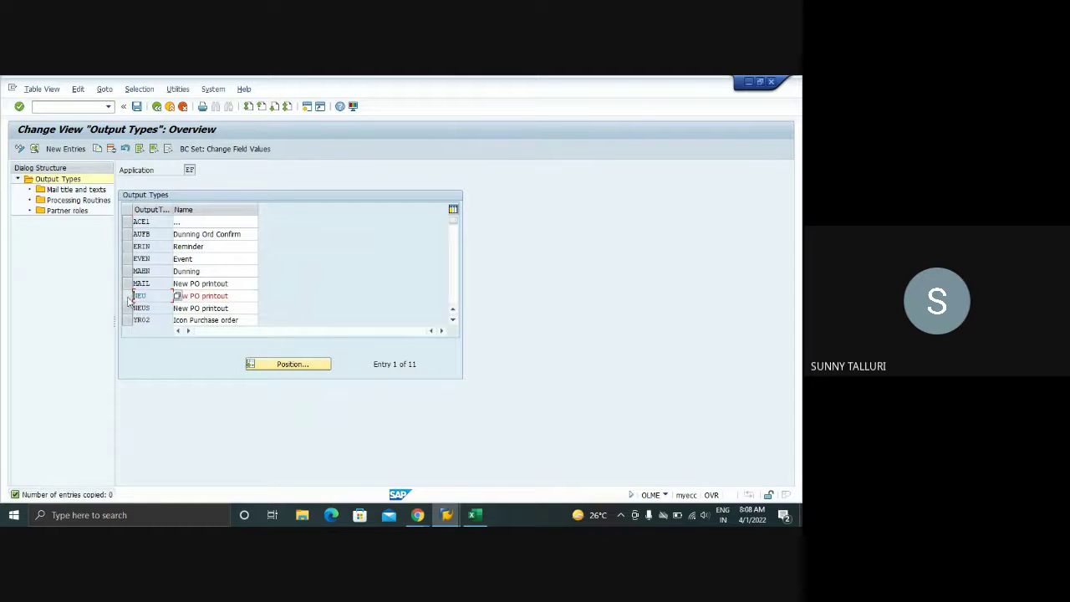
- Open output type ZNEU and set its access sequence to 0001 DocType/PurchOrg/Vendor
{"action": "scroll", "coordinate": [401, 318], "scroll_direction": "down", "scroll_amount": 4}
{"action": "scroll", "coordinate": [318, 315], "scroll_direction": "up", "scroll_amount": 3}
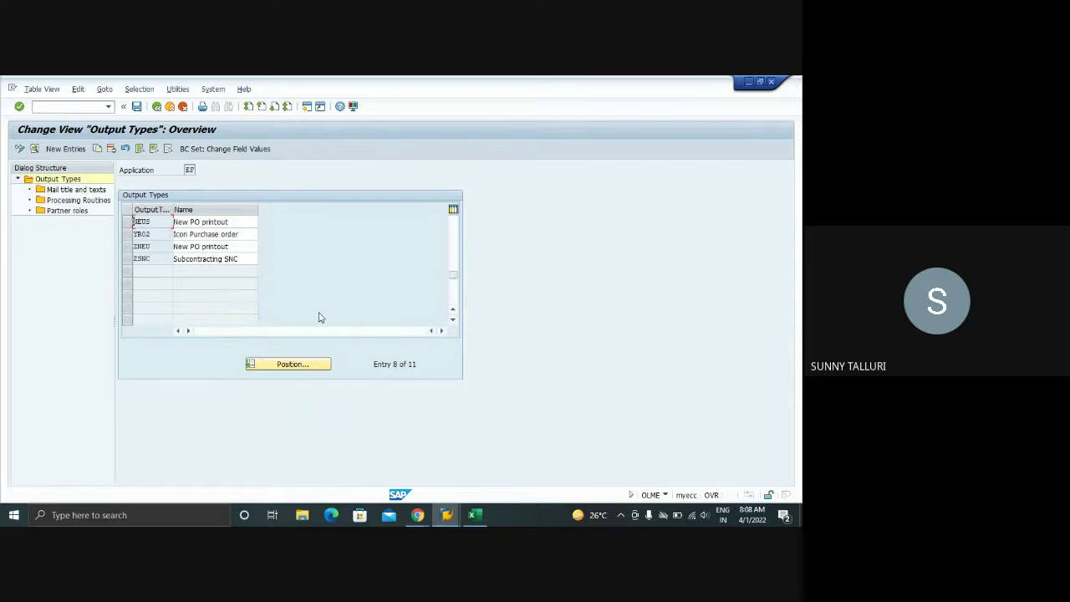
{"action": "double_click", "coordinate": [143, 287]}
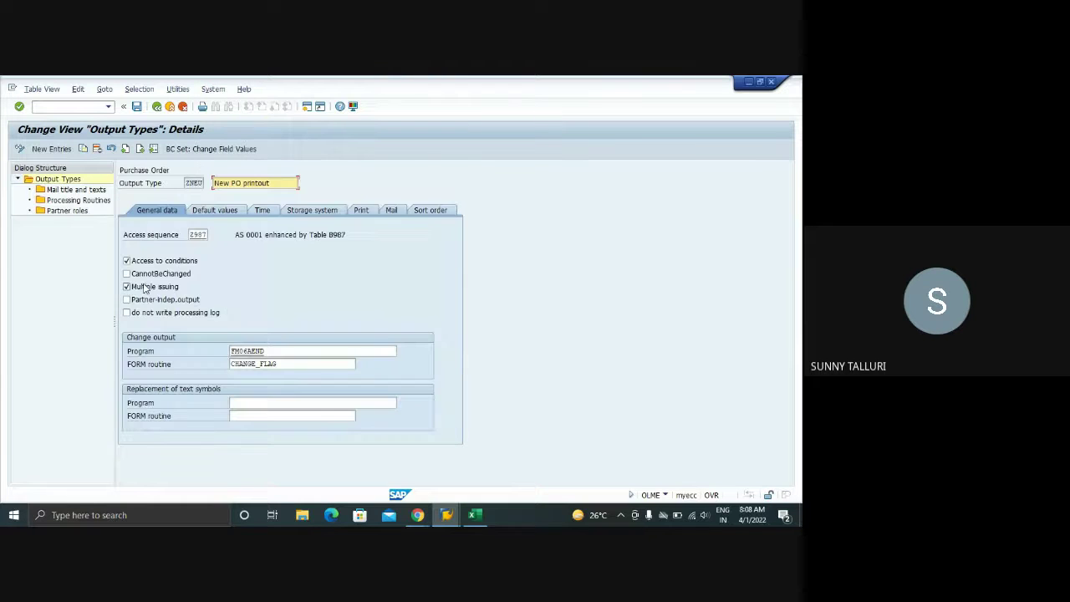
{"action": "left_click", "coordinate": [207, 235]}
{"action": "left_click", "coordinate": [212, 235]}
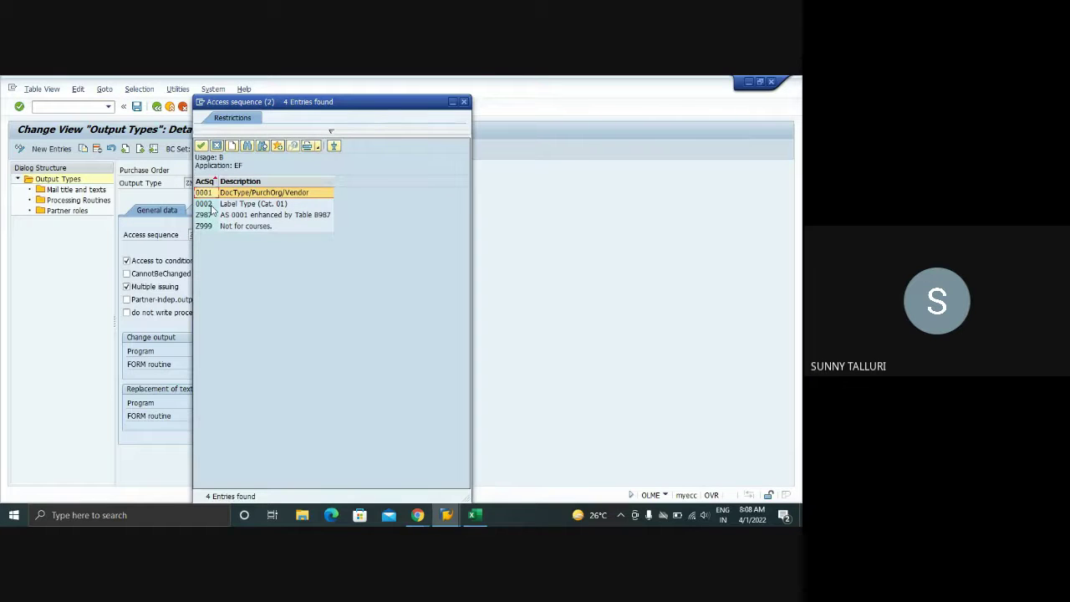
{"action": "double_click", "coordinate": [205, 193]}
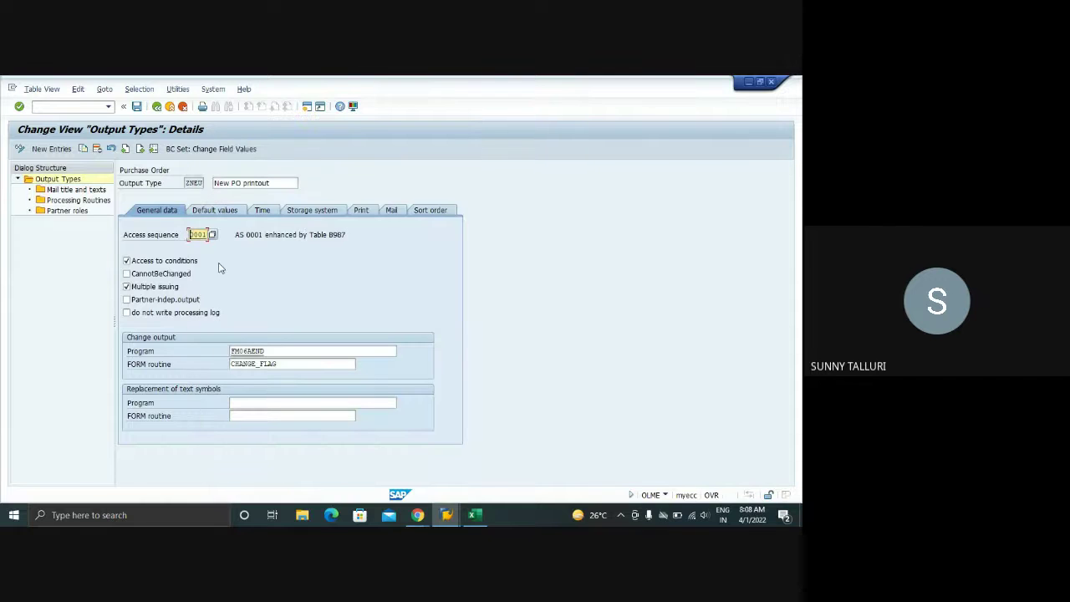
- Save ZNEU under the customizing request and show help for the do-not-write-processing-log flag
{"action": "left_click", "coordinate": [137, 107]}
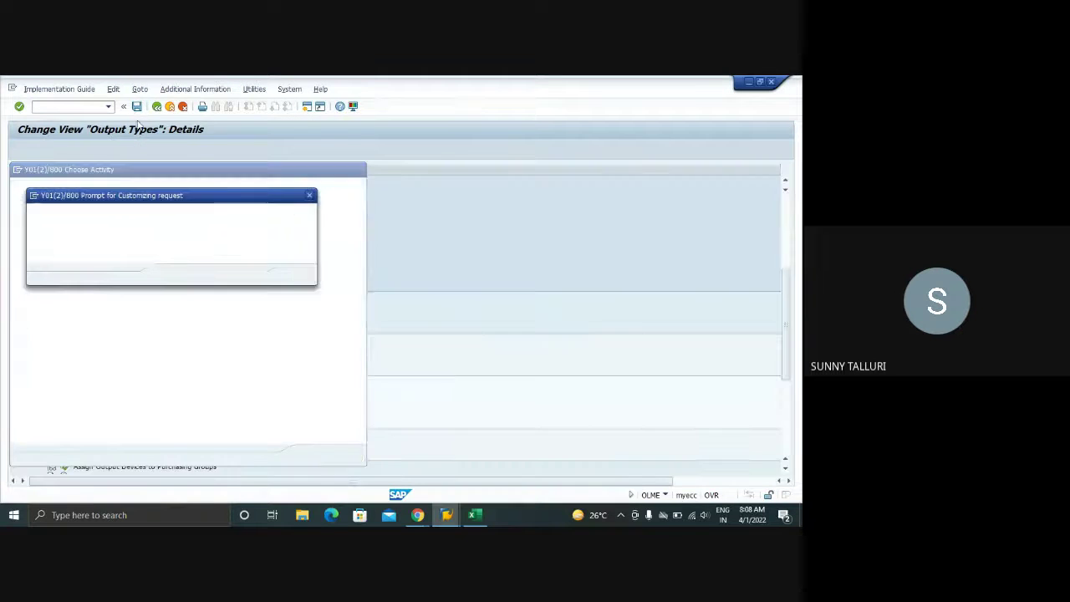
{"action": "left_click", "coordinate": [175, 277]}
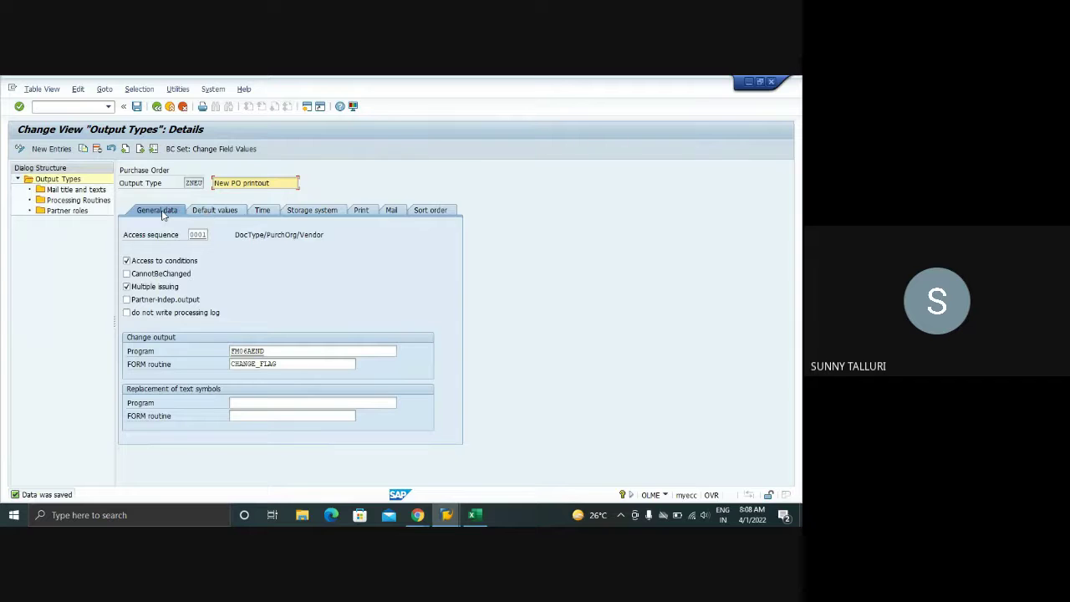
{"action": "left_click", "coordinate": [126, 313]}
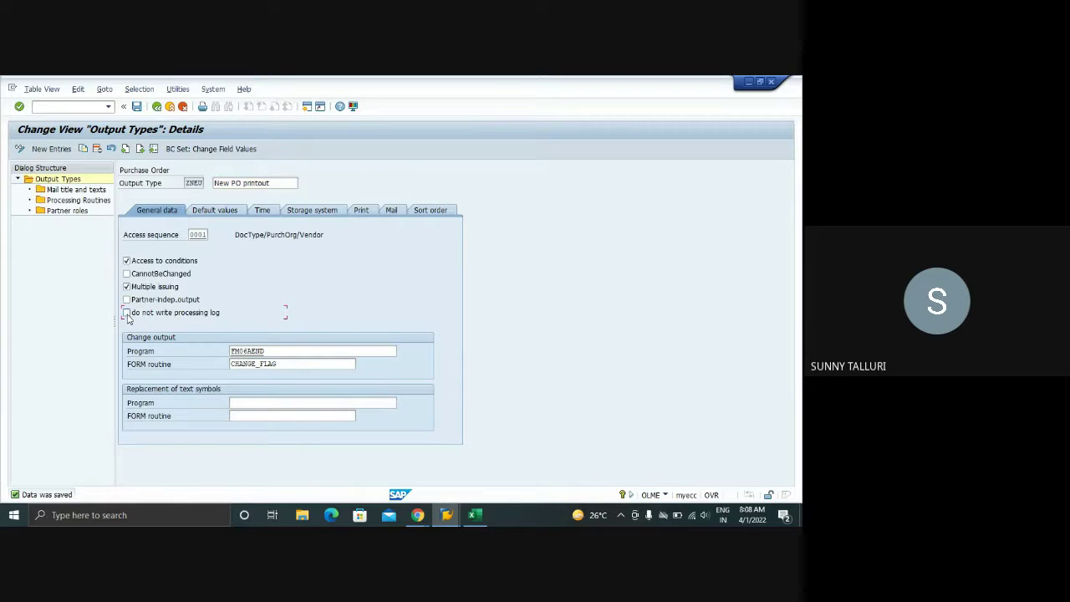
{"action": "key", "text": "F1"}
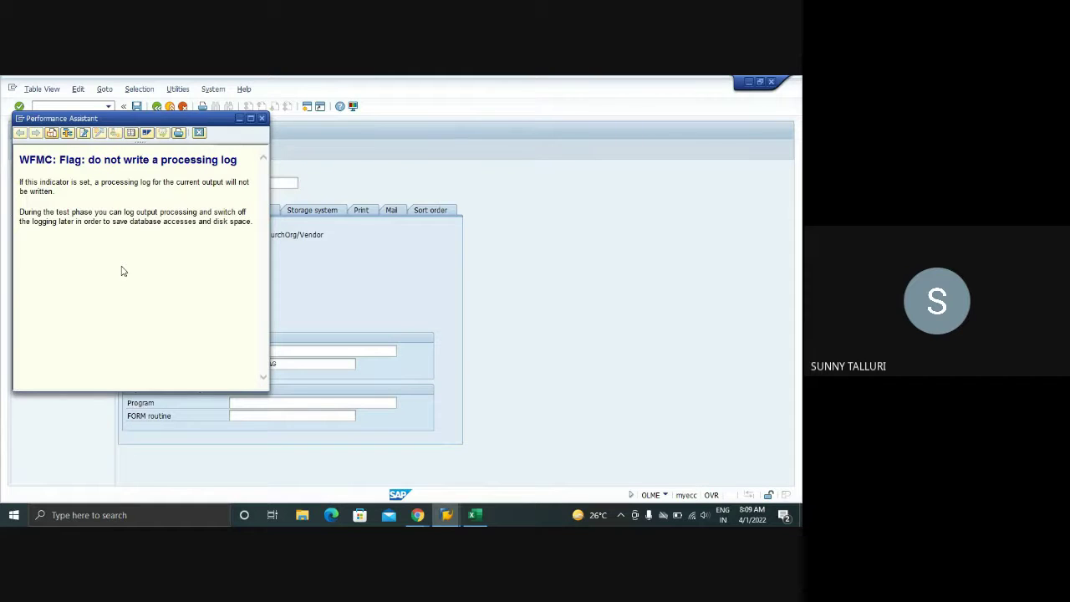
- Close the help, save ZNEU and return to the output types overview
{"action": "left_click", "coordinate": [261, 118]}
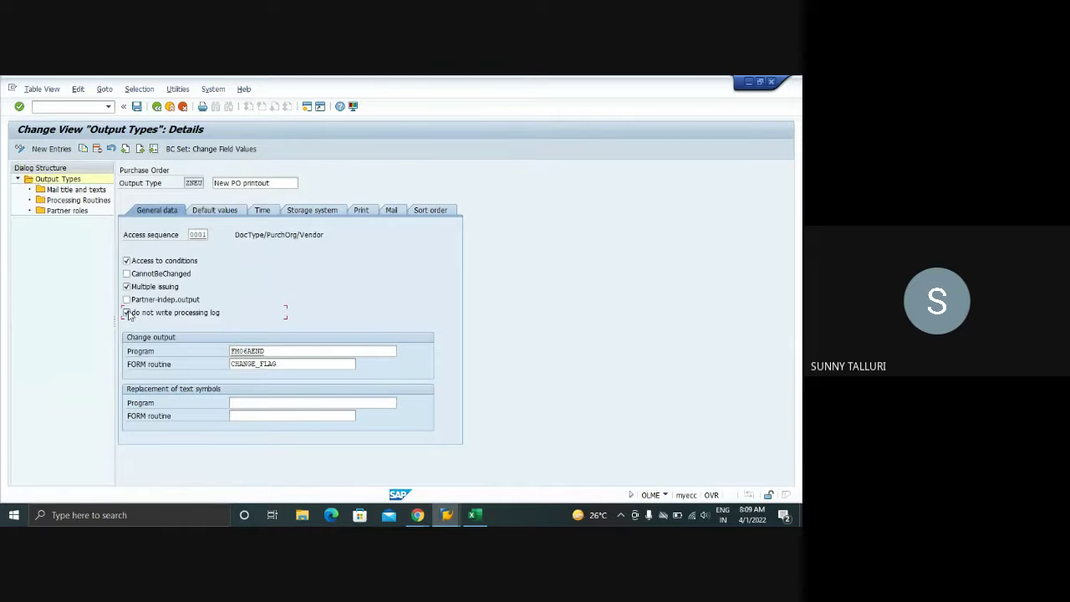
{"action": "left_click", "coordinate": [135, 106]}
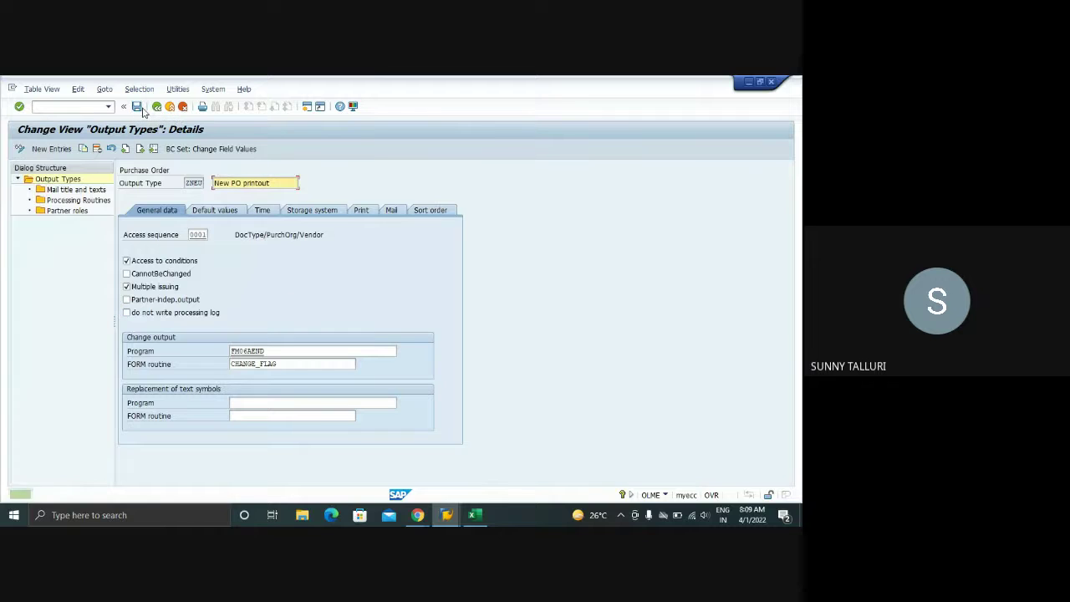
{"action": "left_click", "coordinate": [156, 107]}
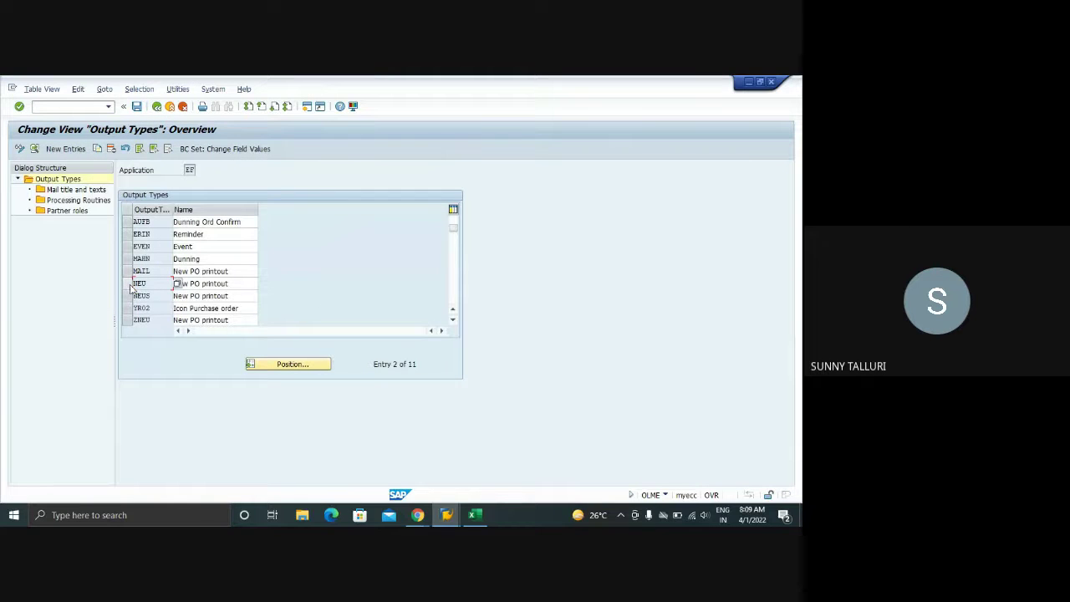
- Compare NEU's Z987 access sequence with ZNEU's 0001, then switch to the Excel Training workbook
{"action": "double_click", "coordinate": [138, 284]}
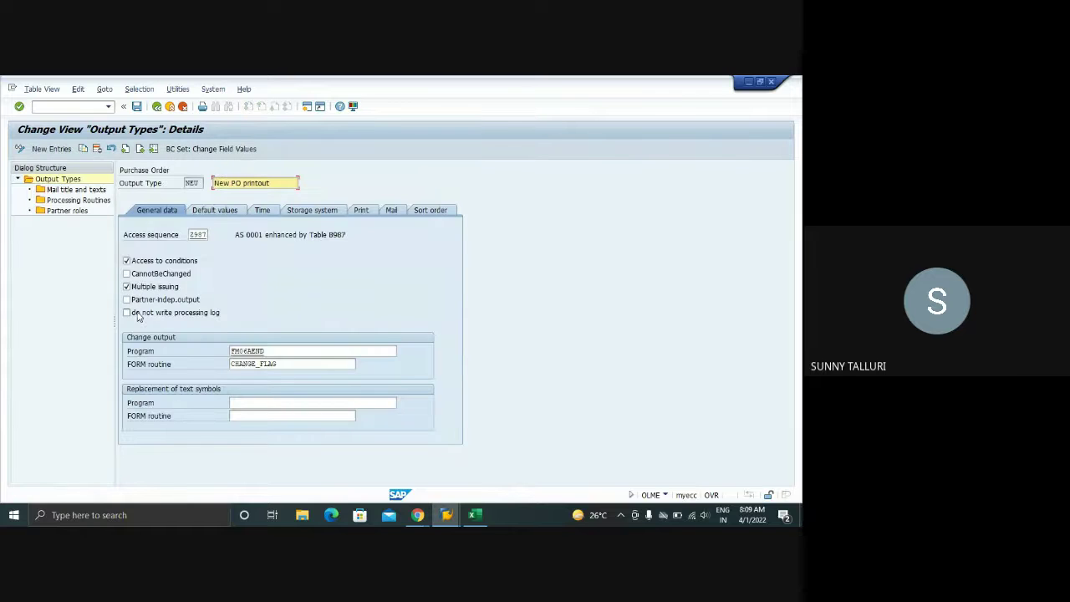
{"action": "left_click", "coordinate": [156, 106]}
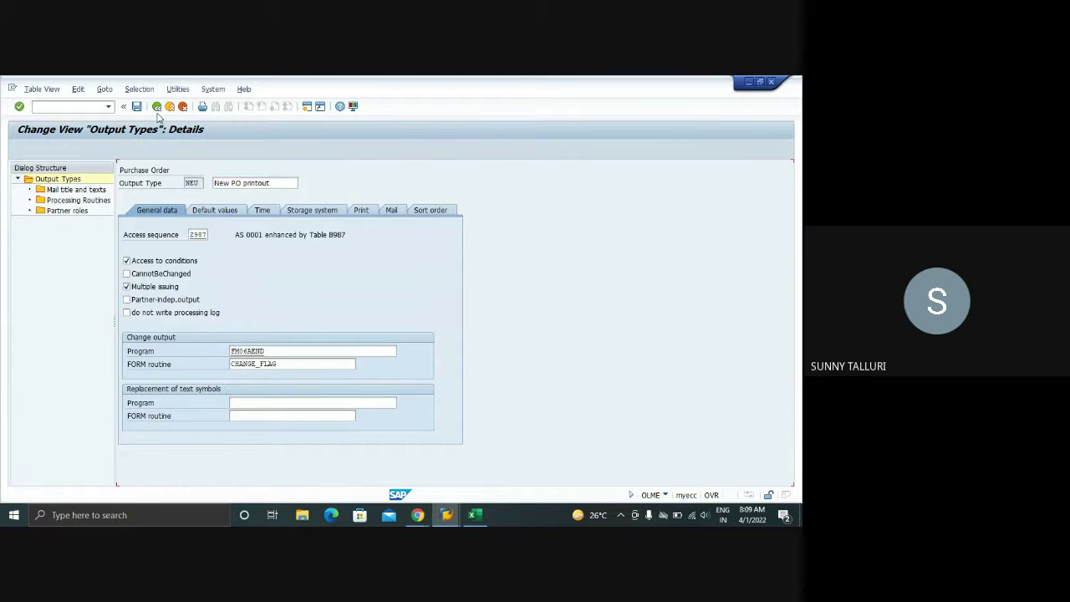
{"action": "double_click", "coordinate": [142, 284]}
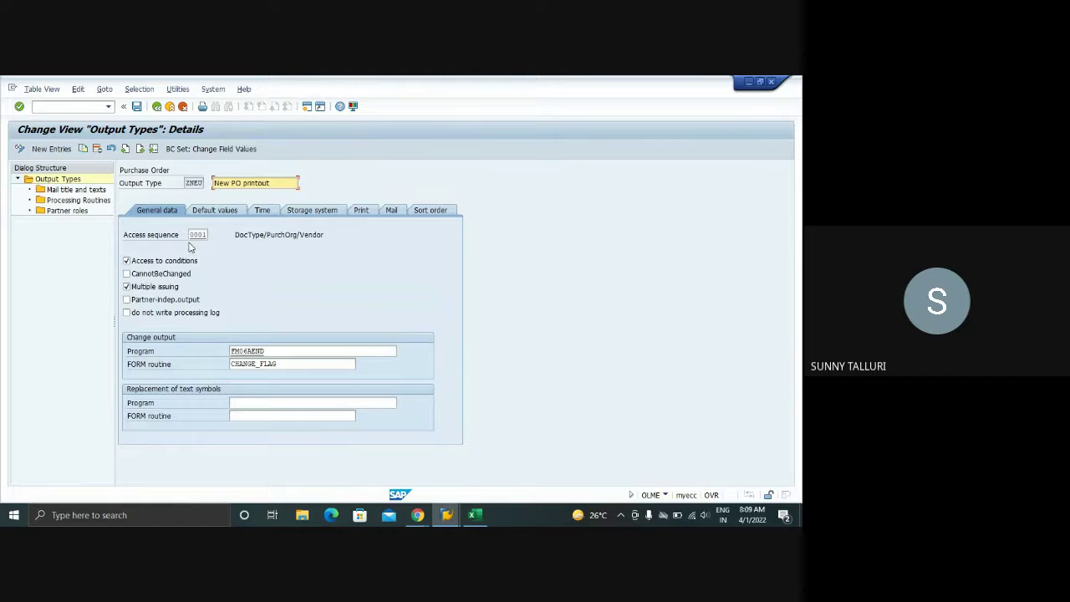
{"action": "left_click", "coordinate": [475, 515]}
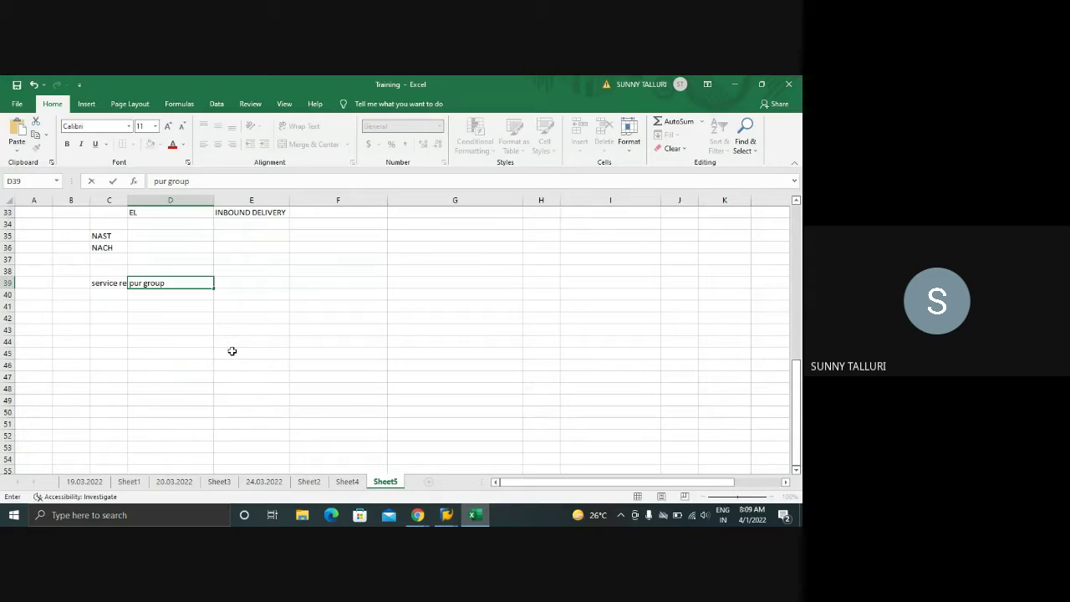
- Enter headings OUTPUT TYPE, ACCESS SEQUENCE and SCHEMA OR PROCEDURE into F42, G42 and H42
{"action": "left_click", "coordinate": [317, 317]}
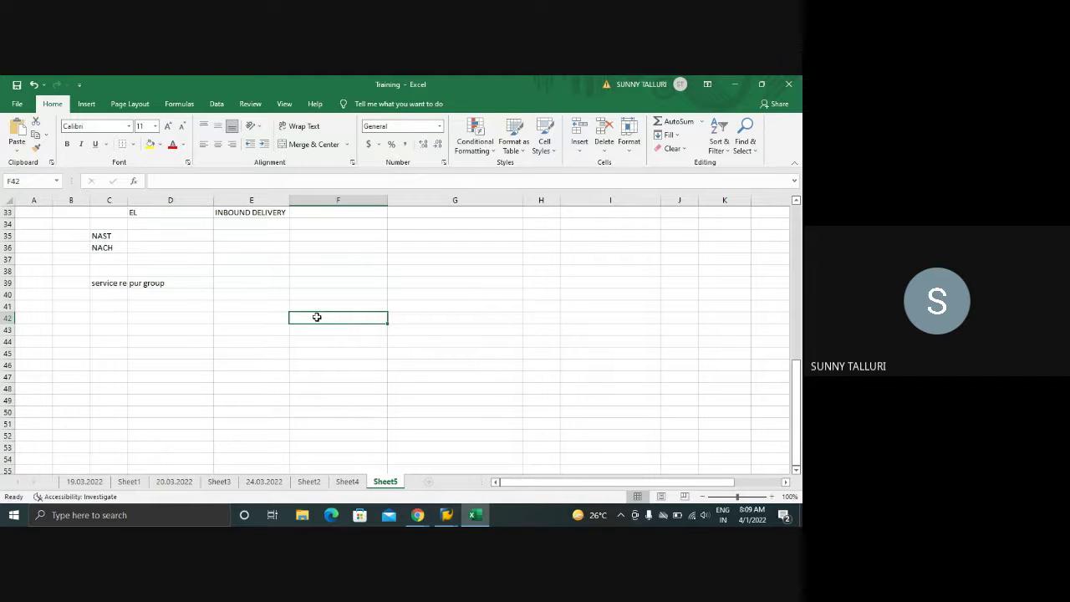
{"action": "type", "text": "OUTOU"}
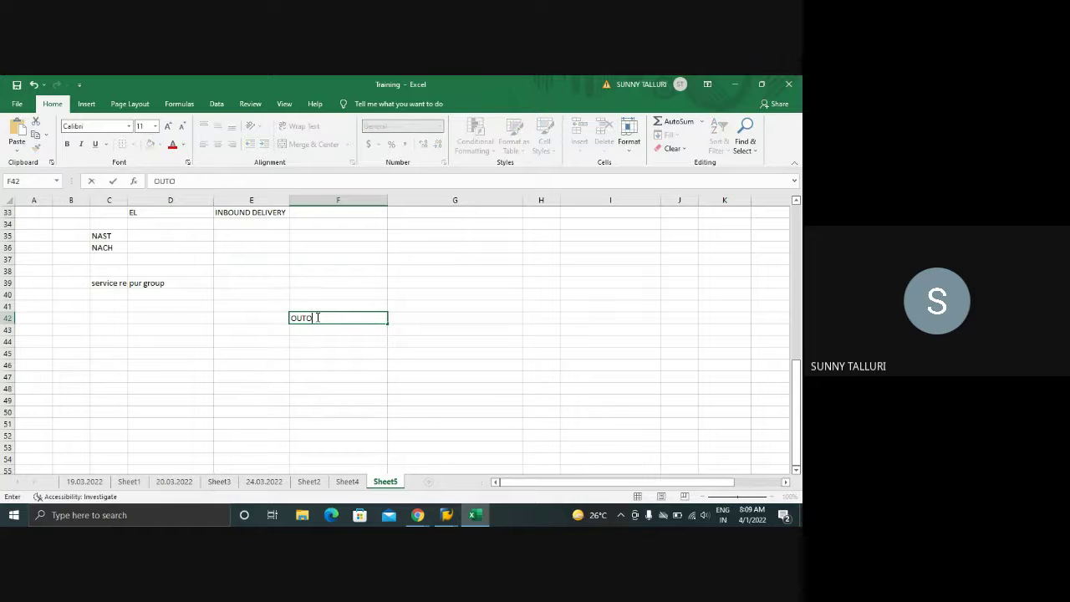
{"action": "key", "text": "BackSpace"}
{"action": "type", "text": "PUT TYPE"}
{"action": "key", "text": "Tab"}
{"action": "type", "text": "ACC"}
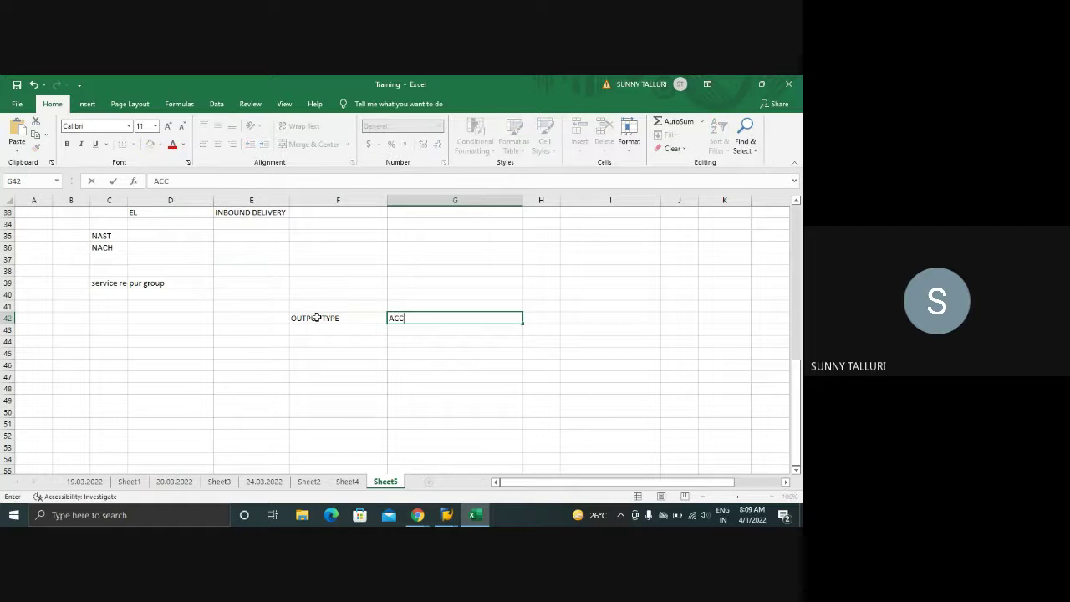
{"action": "type", "text": "ESS SEQUENCE"}
{"action": "key", "text": "Tab"}
{"action": "type", "text": "S"}
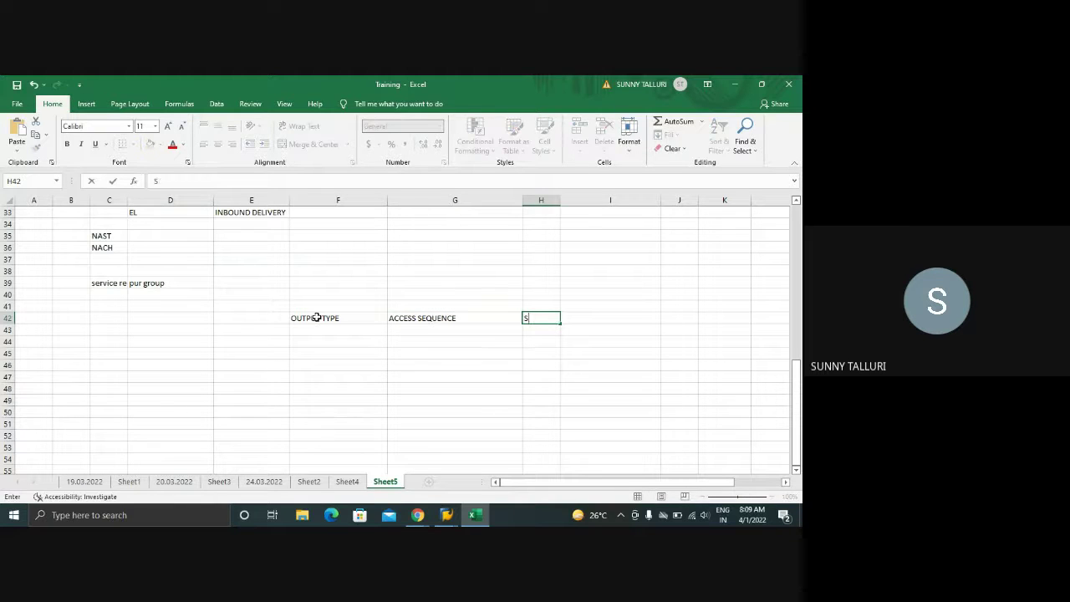
{"action": "type", "text": "CHEMEN"}
{"action": "type", "text": " OR PROCE"}
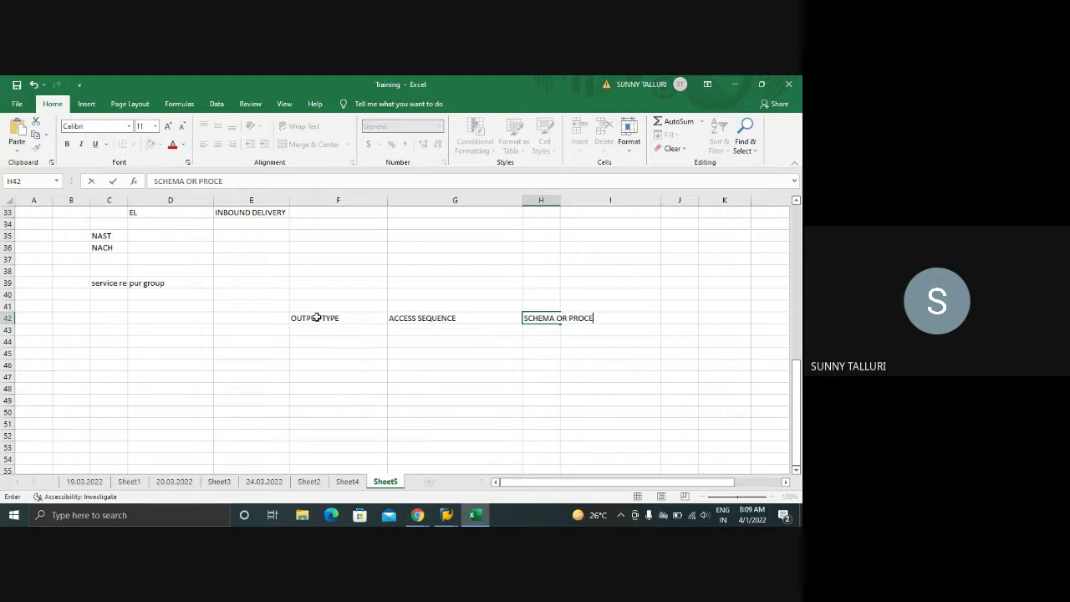
{"action": "type", "text": "DURE"}
{"action": "left_click", "coordinate": [563, 201]}
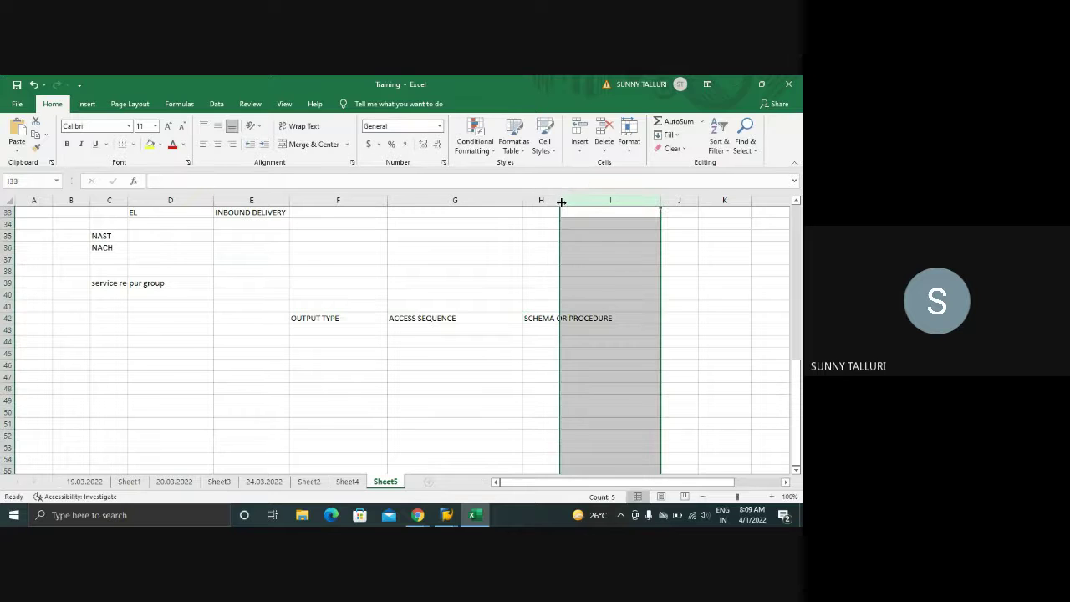
- Autofit column H to the SCHEMA OR PROCEDURE heading and review the row-42 headings
{"action": "double_click", "coordinate": [561, 202]}
{"action": "left_click", "coordinate": [306, 317]}
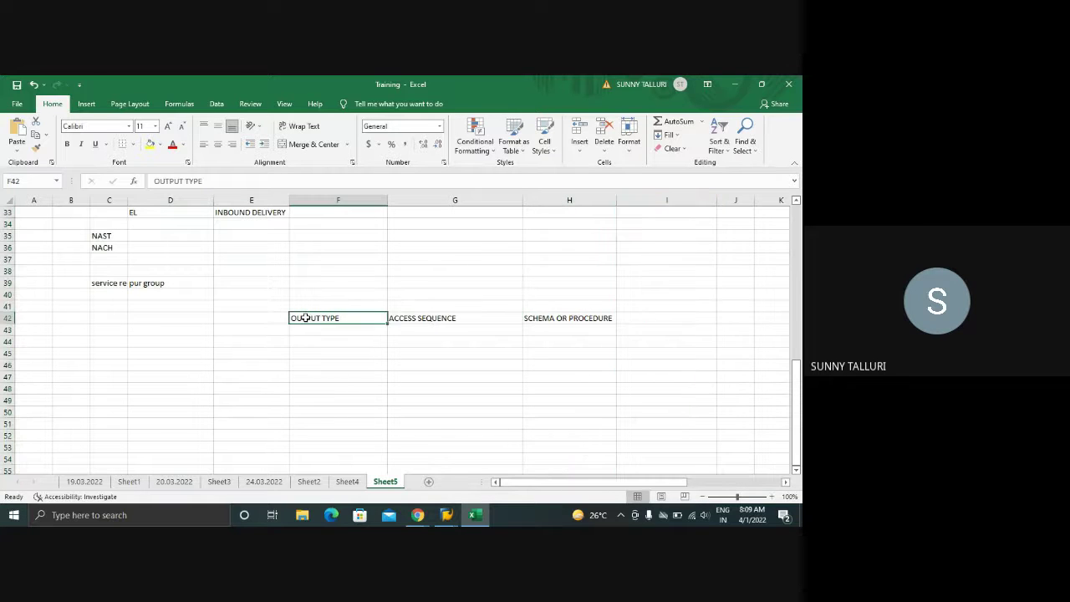
{"action": "left_click", "coordinate": [175, 342]}
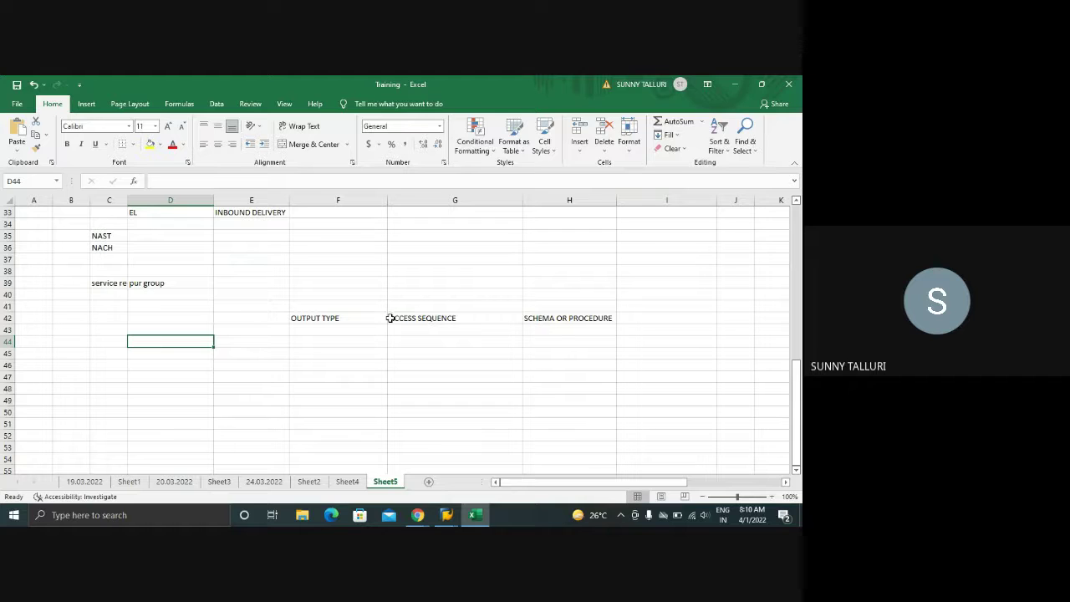
{"action": "mouse_move", "coordinate": [399, 319]}
{"action": "left_mouse_down"}
{"action": "mouse_move", "coordinate": [404, 340]}
{"action": "mouse_move", "coordinate": [394, 318]}
{"action": "left_mouse_up"}
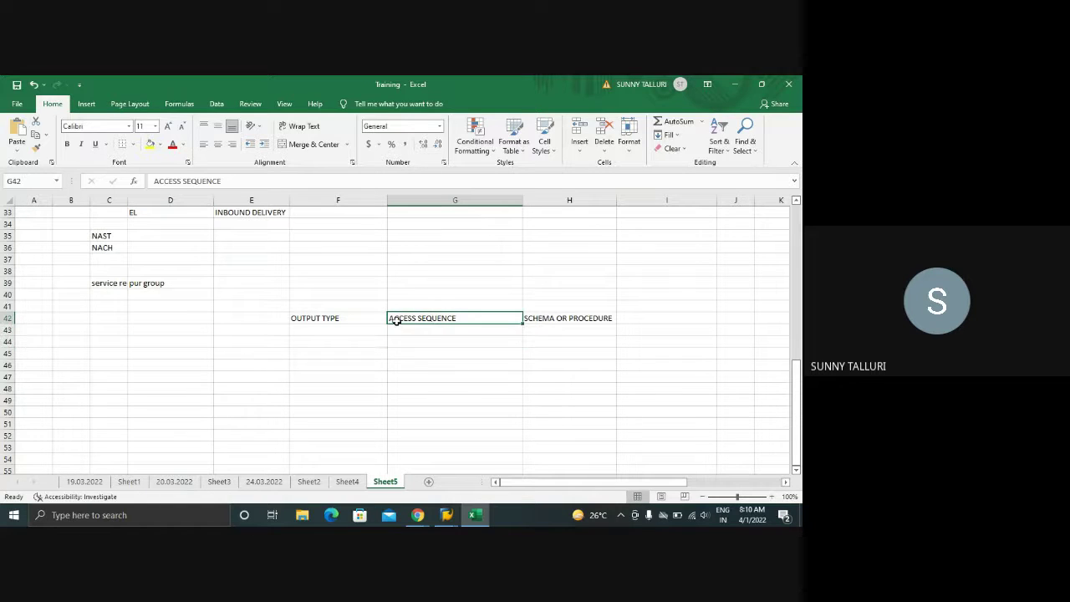
{"action": "left_click", "coordinate": [296, 318]}
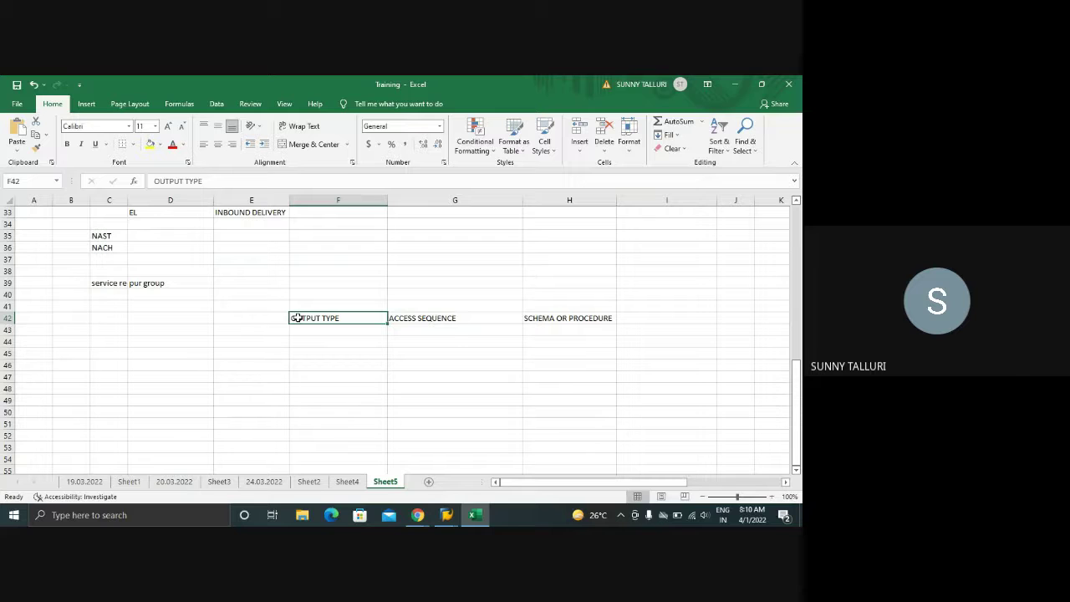
- Move OUTPUT TYPE to E42, put a dashed arrow in F42 and label C42 OUTPUT
{"action": "key", "text": "ctrl+c"}
{"action": "left_click", "coordinate": [245, 316]}
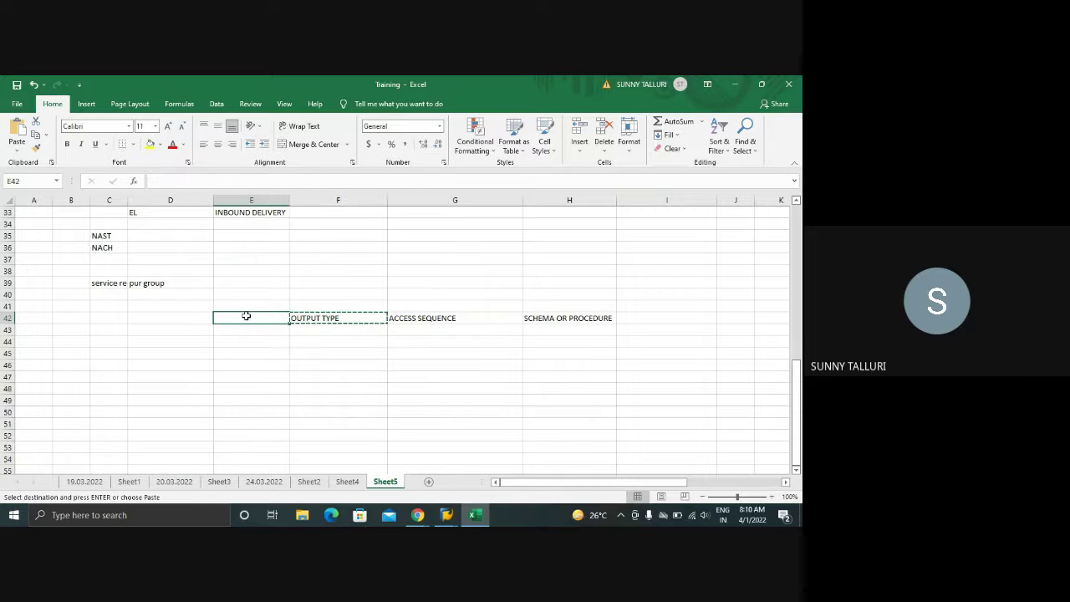
{"action": "key", "text": "Return"}
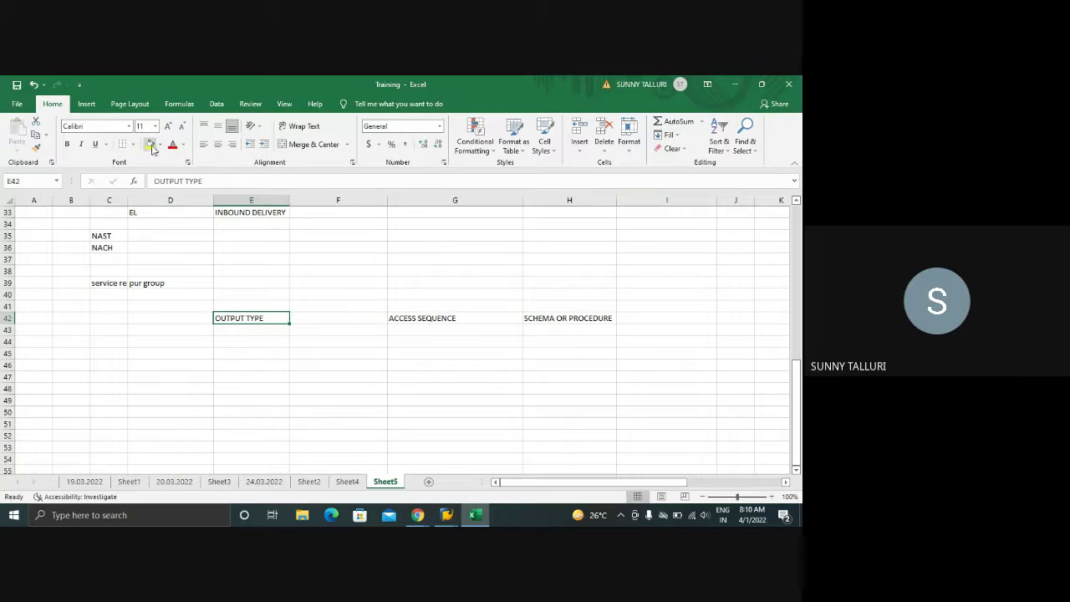
{"action": "left_click", "coordinate": [321, 317]}
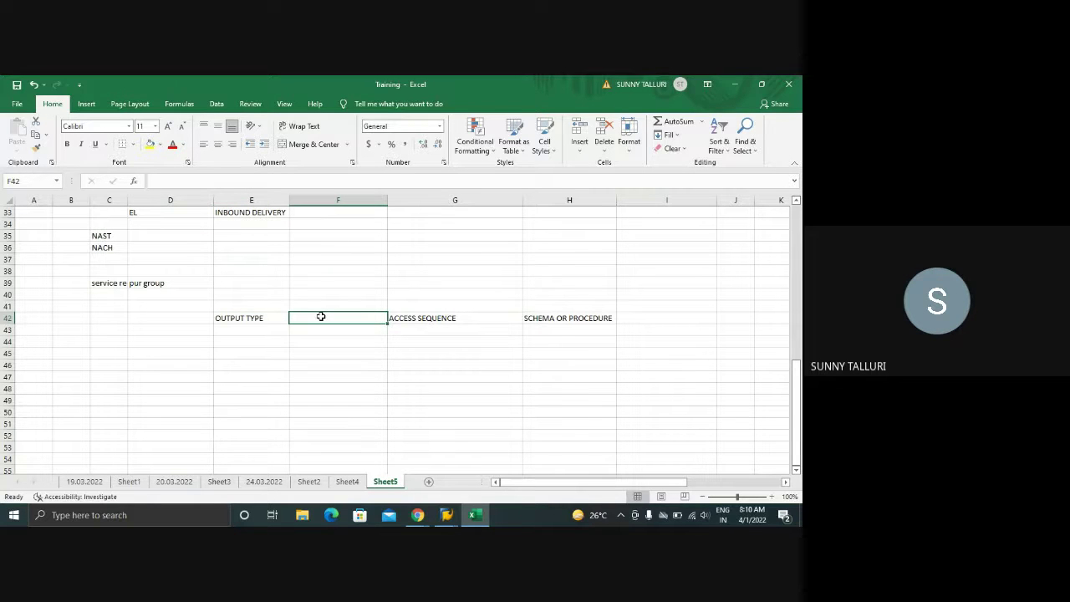
{"action": "type", "text": "<"}
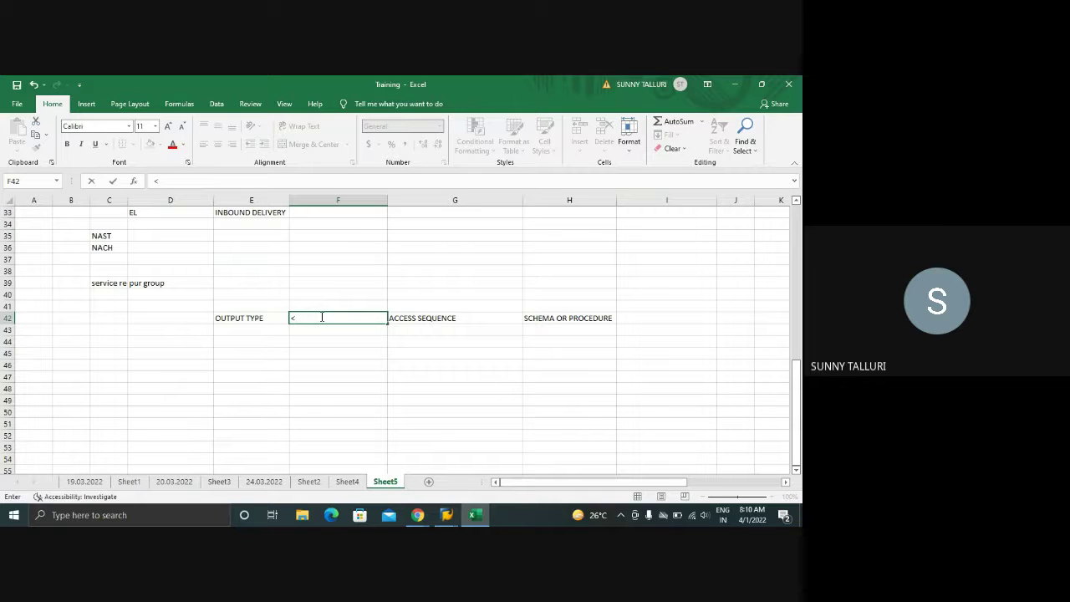
{"action": "type", "text": "--------------------------"}
{"action": "left_click", "coordinate": [246, 319]}
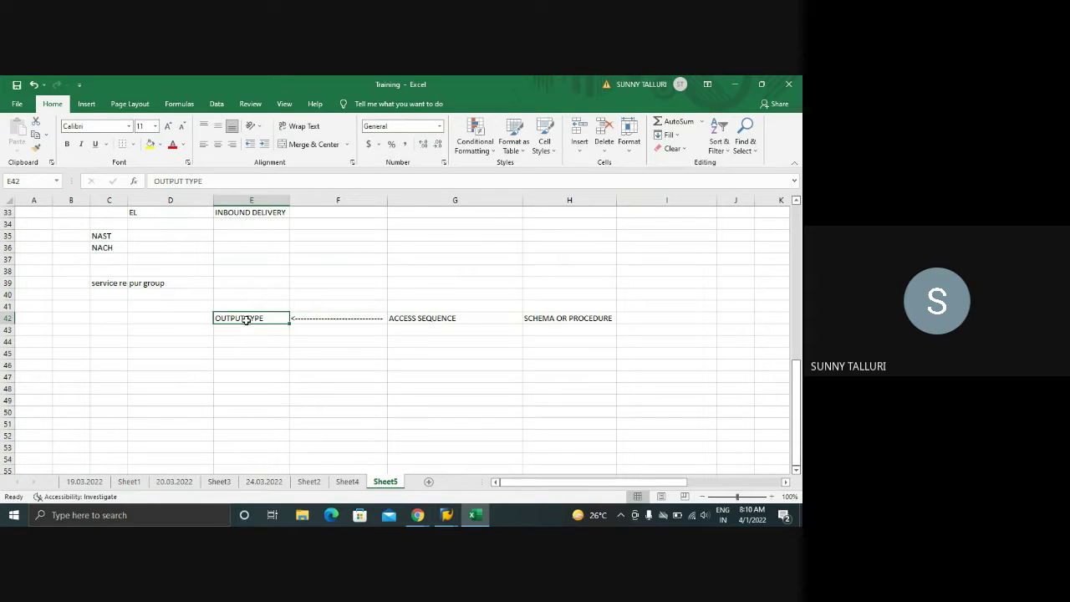
{"action": "left_click", "coordinate": [120, 317]}
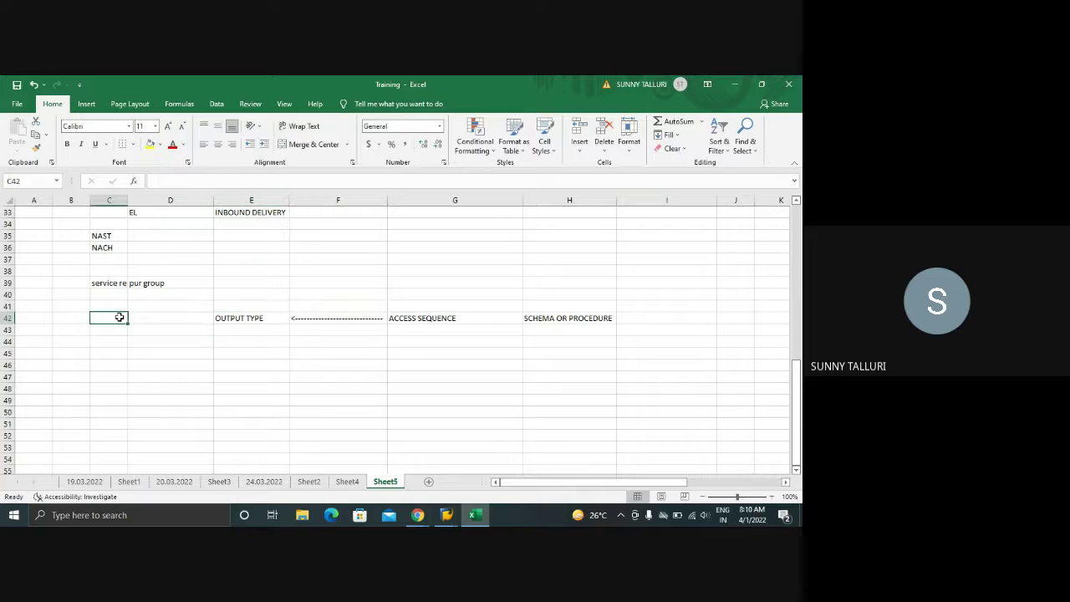
{"action": "type", "text": "OUTPUT"}
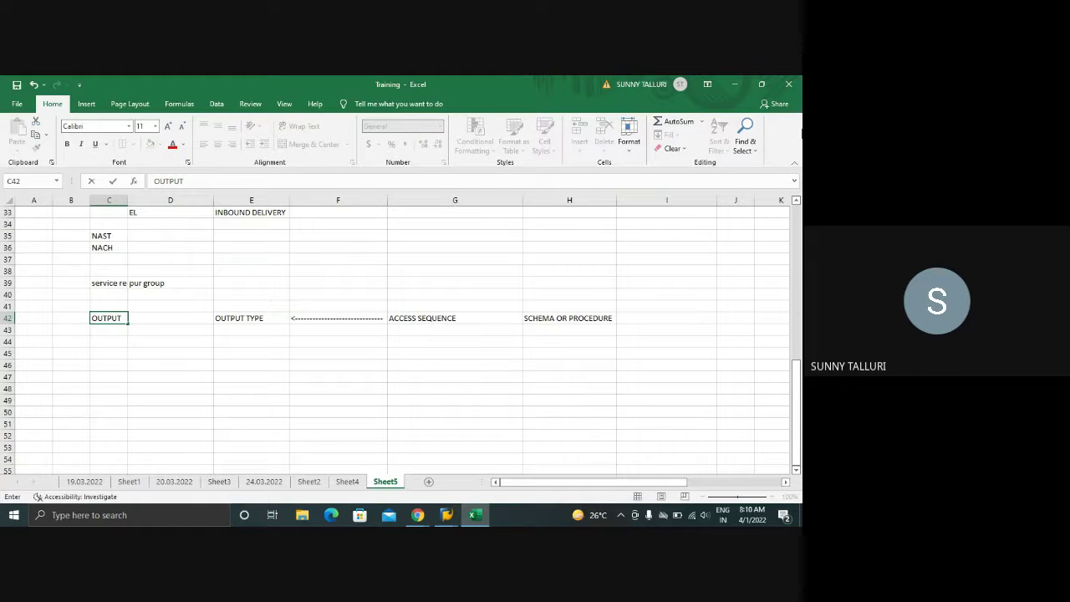
{"action": "left_click", "coordinate": [99, 342]}
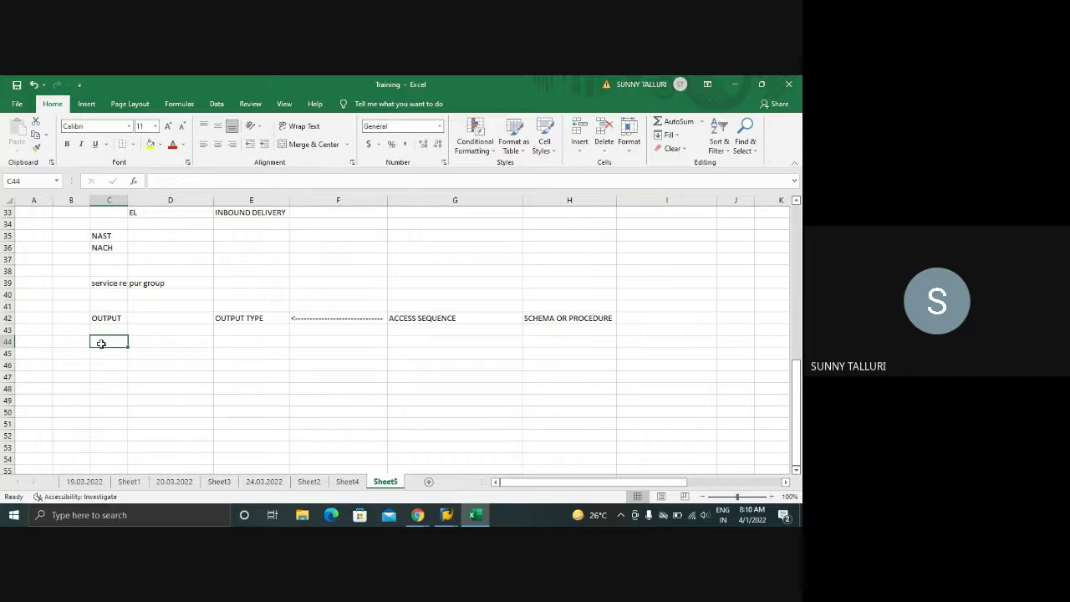
- Fill C44, E44, G44, H44 with PRICING PROCEDURE, CONDITION TYPE, ACCESS SEQUENCE, SCHEMA OR PROCEDURE
{"action": "type", "text": "PRICING"}
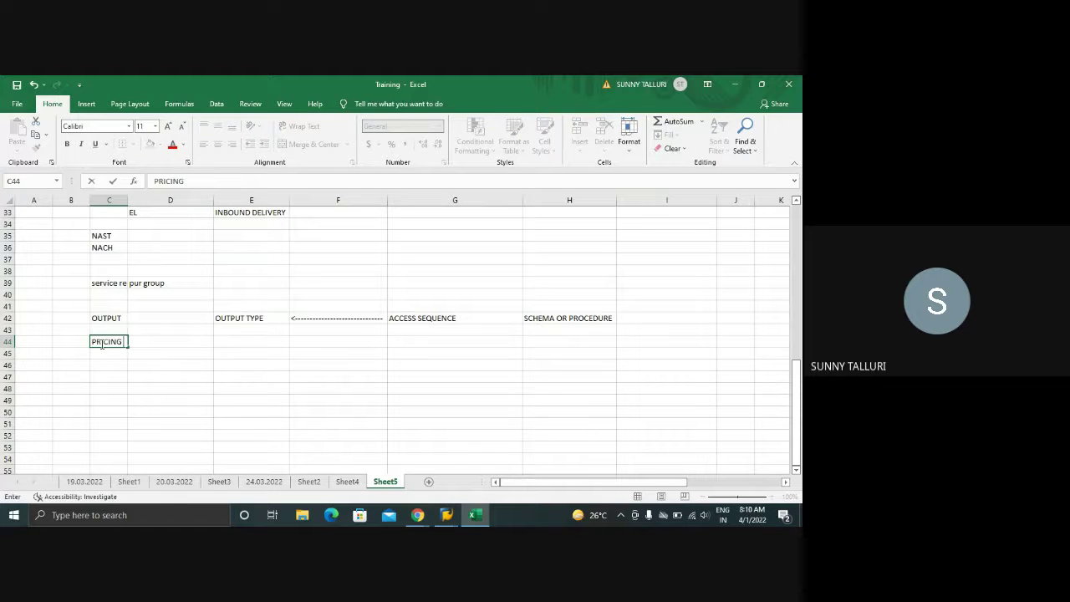
{"action": "type", "text": " PROCEDURE"}
{"action": "left_click", "coordinate": [228, 339]}
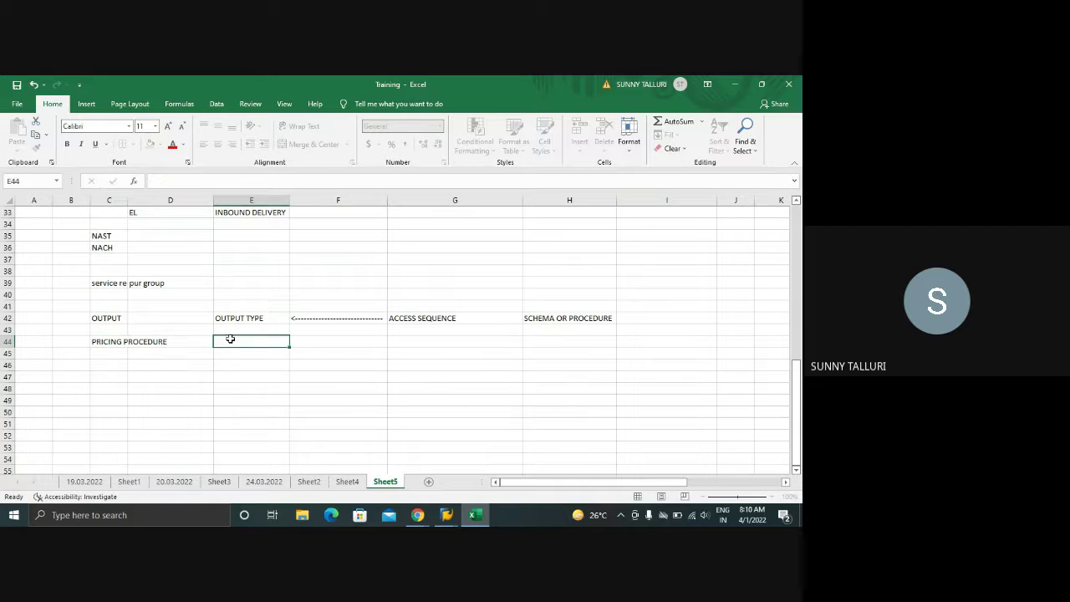
{"action": "type", "text": "CONDITION TYPE"}
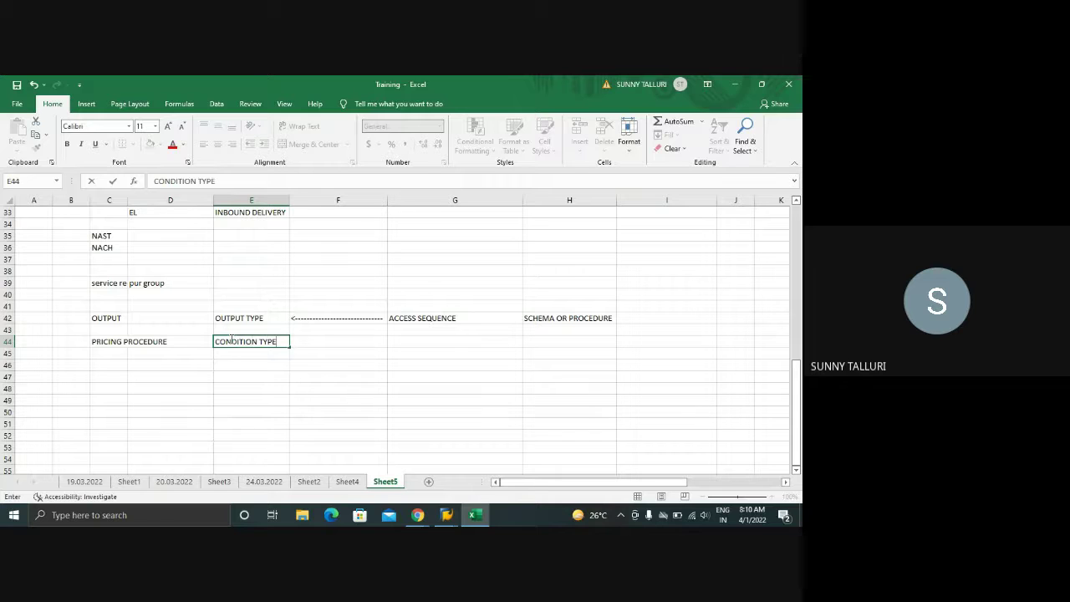
{"action": "left_click", "coordinate": [408, 338]}
{"action": "type", "text": "ACC"}
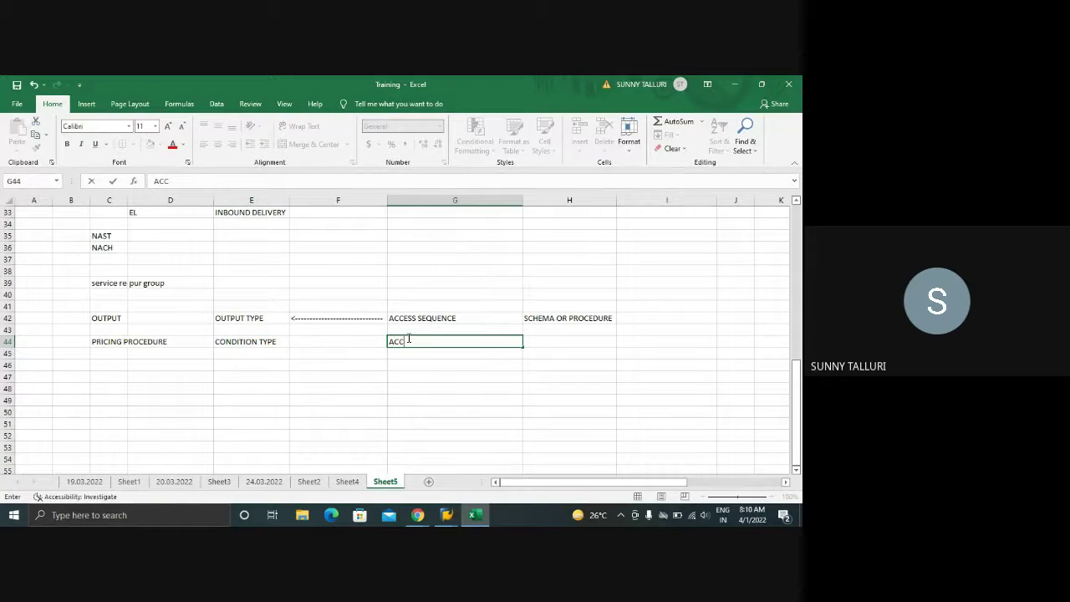
{"action": "type", "text": "ESS SEQ"}
{"action": "type", "text": "UQNC"}
{"action": "key", "text": "BackSpace"}
{"action": "key", "text": "BackSpace"}
{"action": "type", "text": "ENCE"}
{"action": "key", "text": "Tab"}
{"action": "type", "text": "SCHEME"}
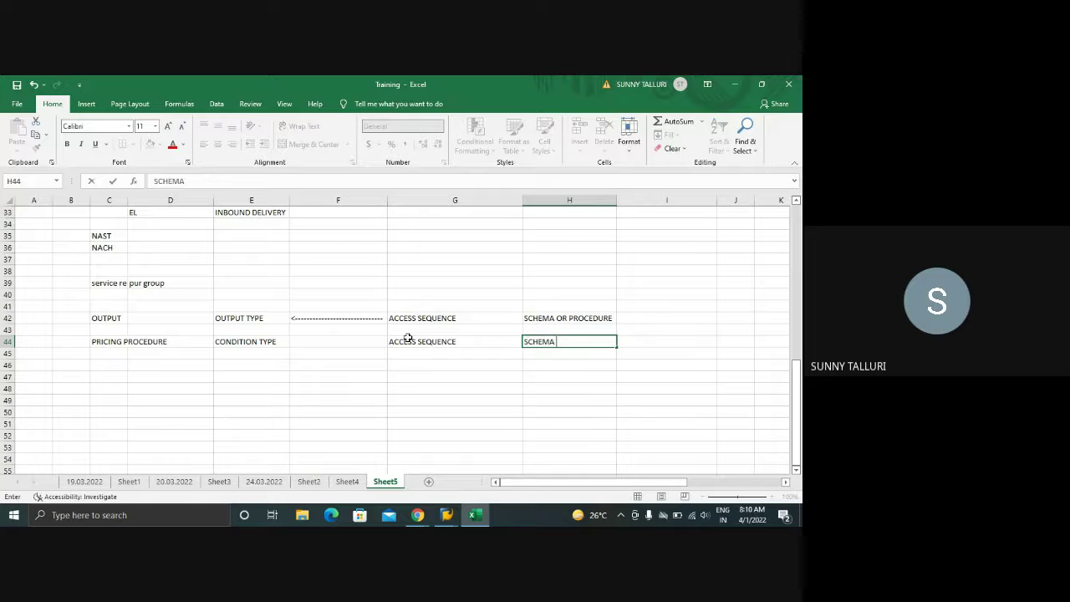
{"action": "type", "text": " OR PROCEDURE"}
{"action": "key", "text": "Return"}
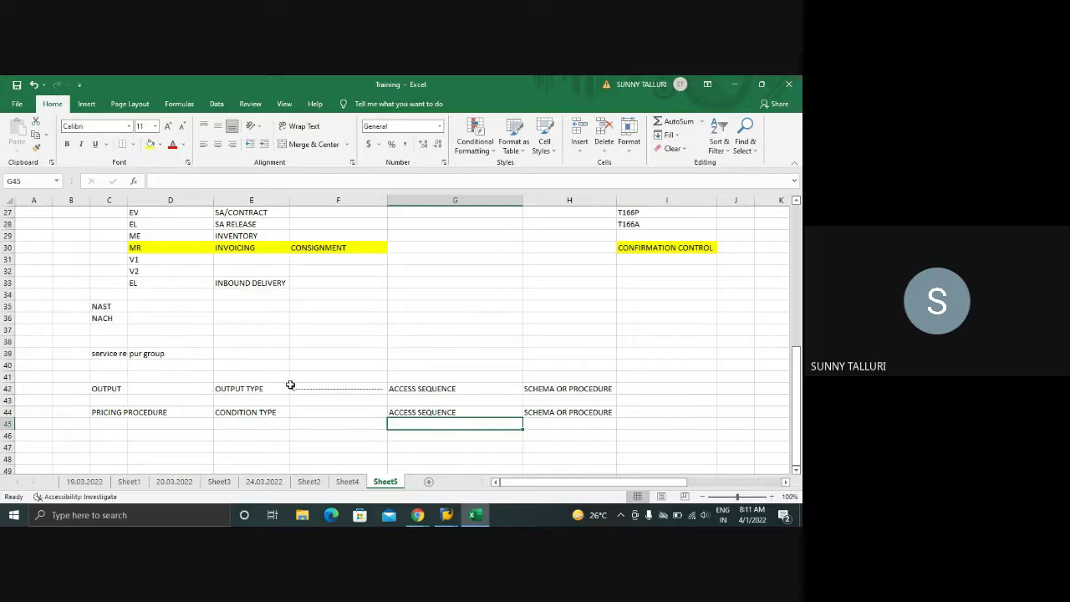
- Copy the dashed arrow from F42 into F44
{"action": "left_click", "coordinate": [344, 338]}
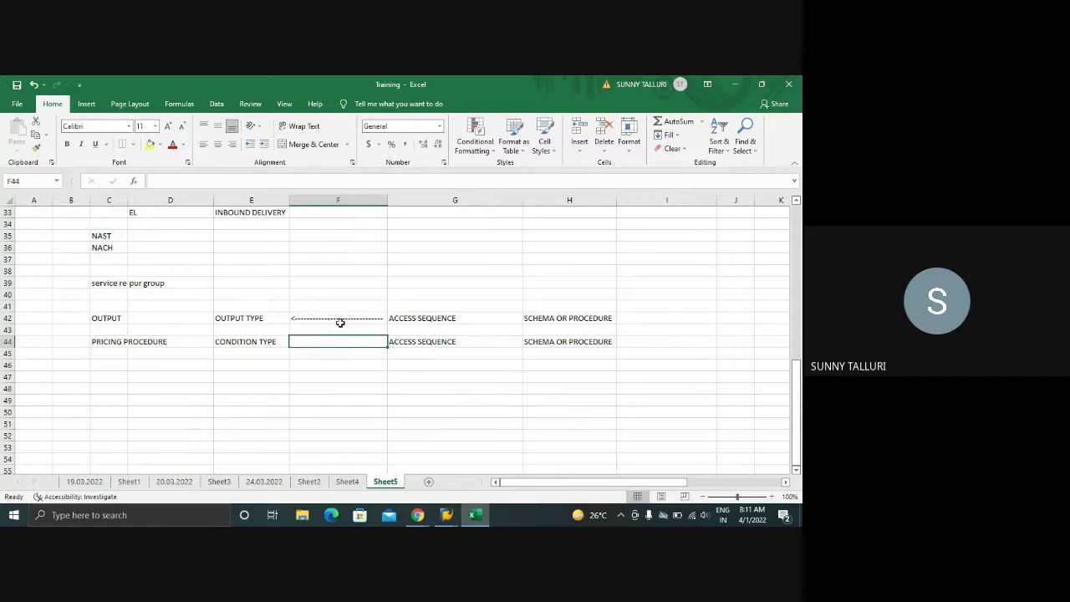
{"action": "left_click", "coordinate": [340, 322]}
{"action": "key", "text": "ctrl+c"}
{"action": "left_click", "coordinate": [333, 341]}
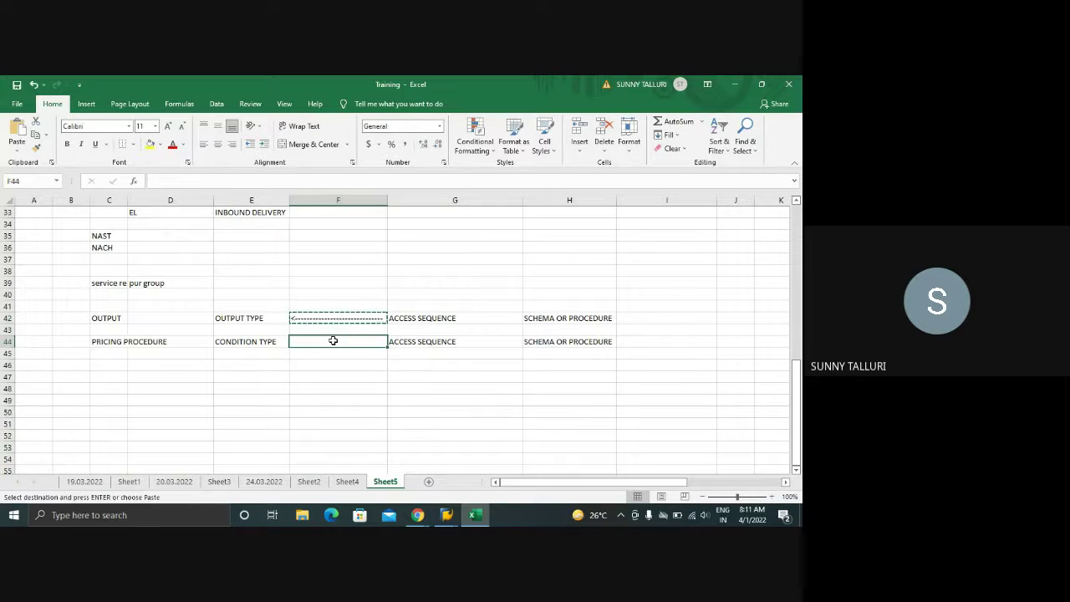
{"action": "key", "text": "ctrl+v"}
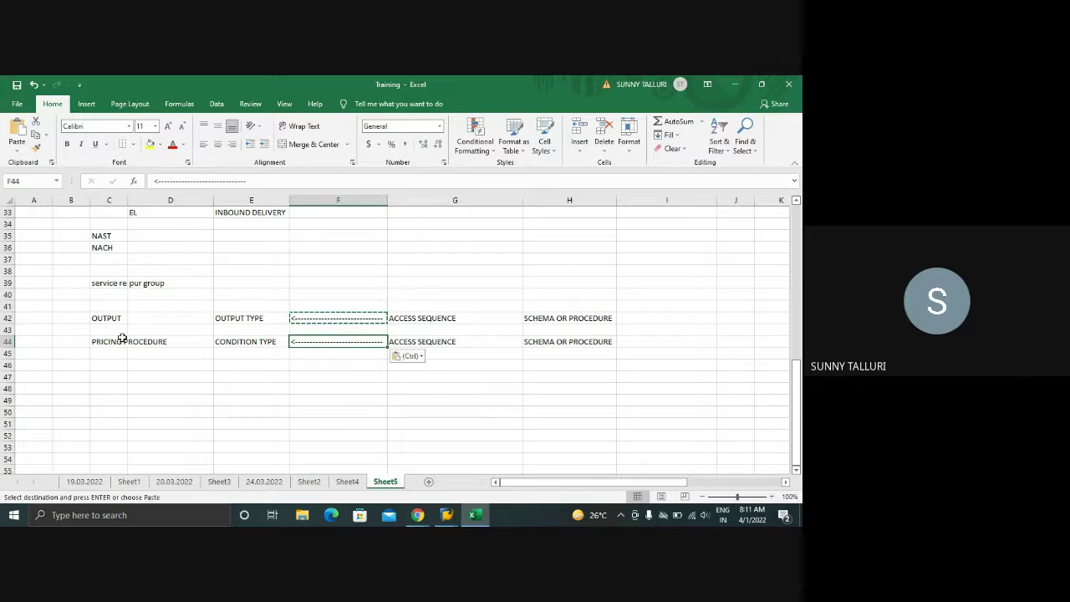
- Autofit column C and walk through the matching row-42 and row-44 labels
{"action": "double_click", "coordinate": [127, 200]}
{"action": "left_click", "coordinate": [148, 319]}
{"action": "left_click", "coordinate": [144, 340]}
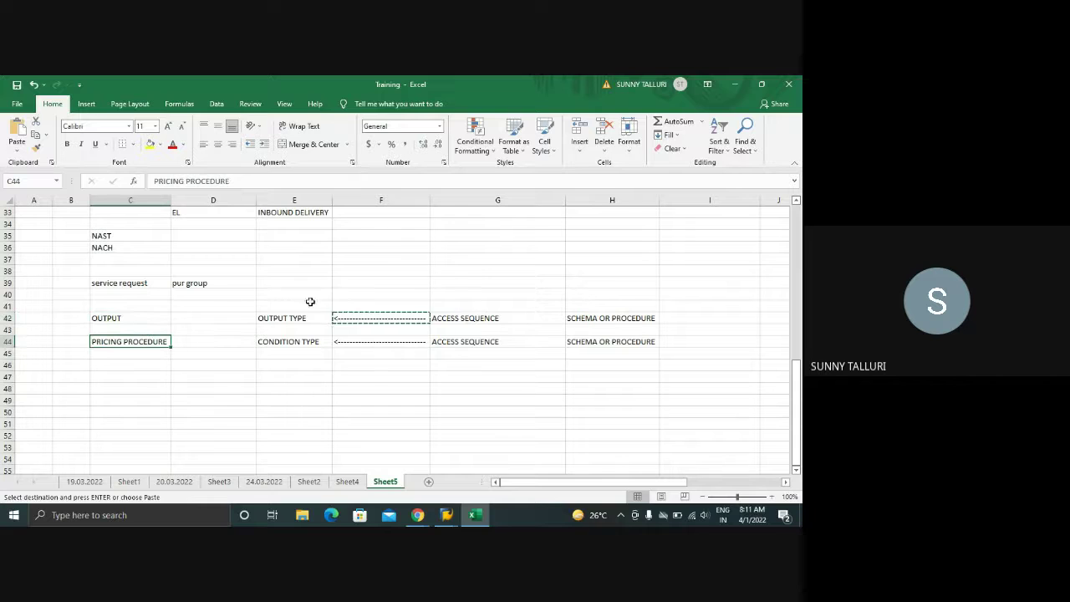
{"action": "left_click", "coordinate": [296, 320]}
{"action": "left_click", "coordinate": [297, 341]}
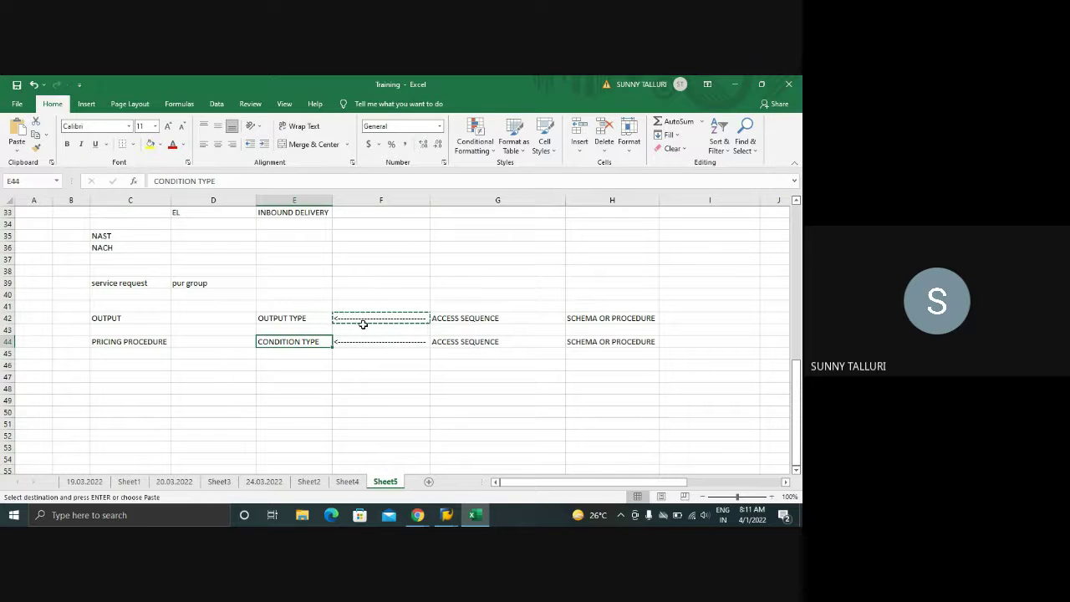
{"action": "left_click", "coordinate": [462, 319]}
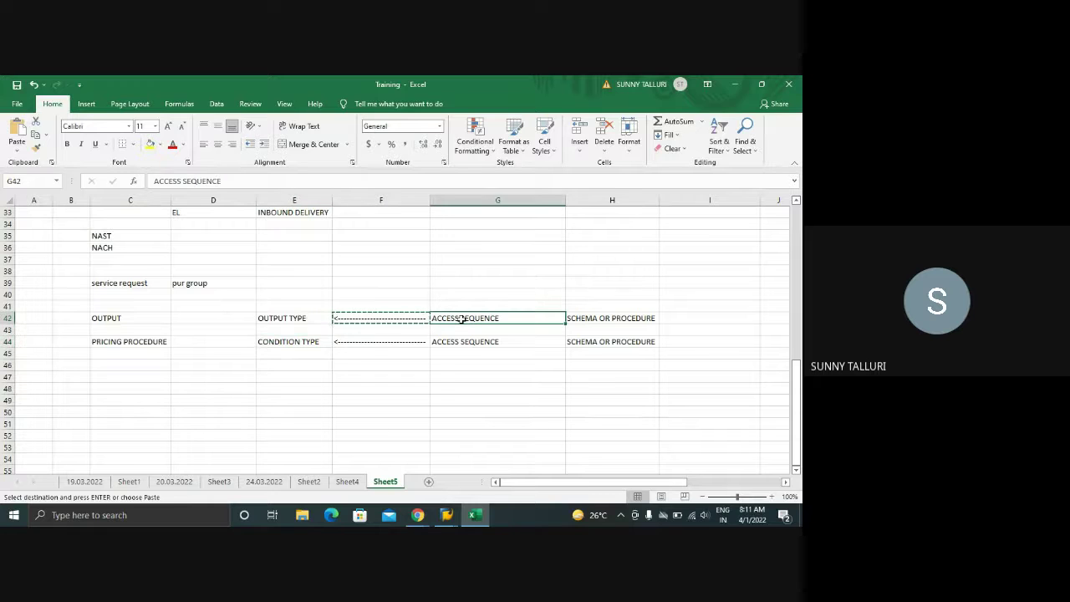
{"action": "left_click", "coordinate": [451, 341]}
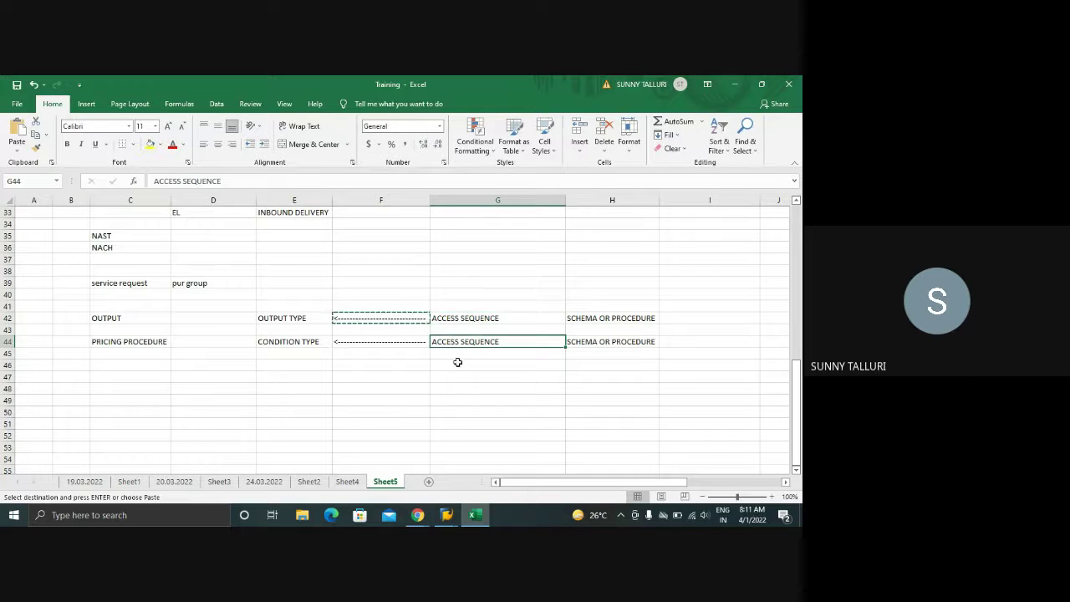
{"action": "left_click", "coordinate": [460, 354]}
{"action": "left_click", "coordinate": [462, 375]}
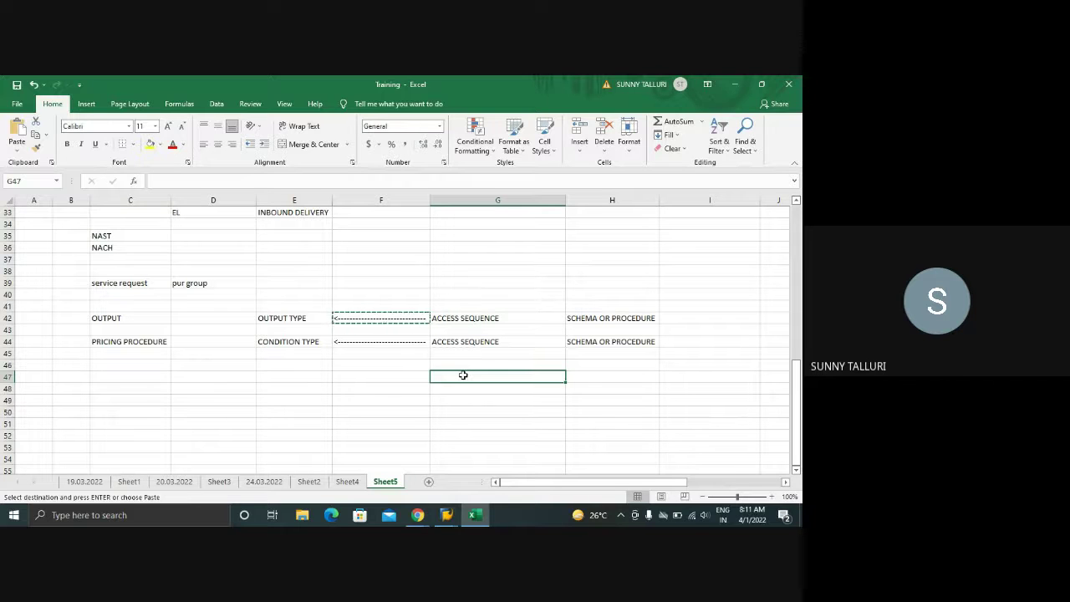
- Enter 'SET OF CONDITION TABLES WHICH ARE CREATED AND MAINTAINED IN SEQUENCE' into G47
{"action": "type", "text": "SET OF"}
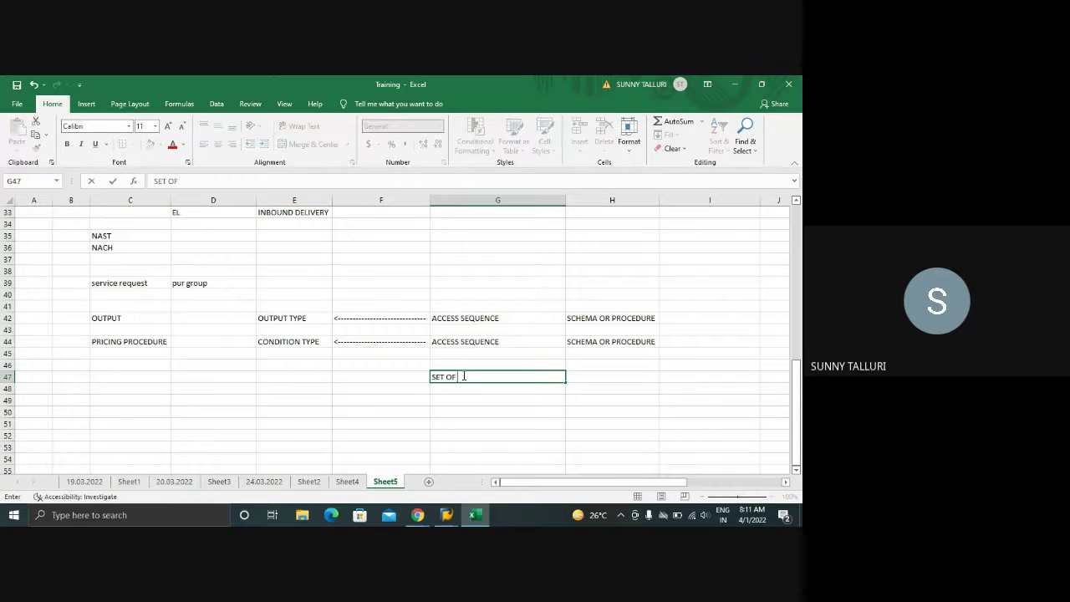
{"action": "type", "text": " CONDITION TABLES"}
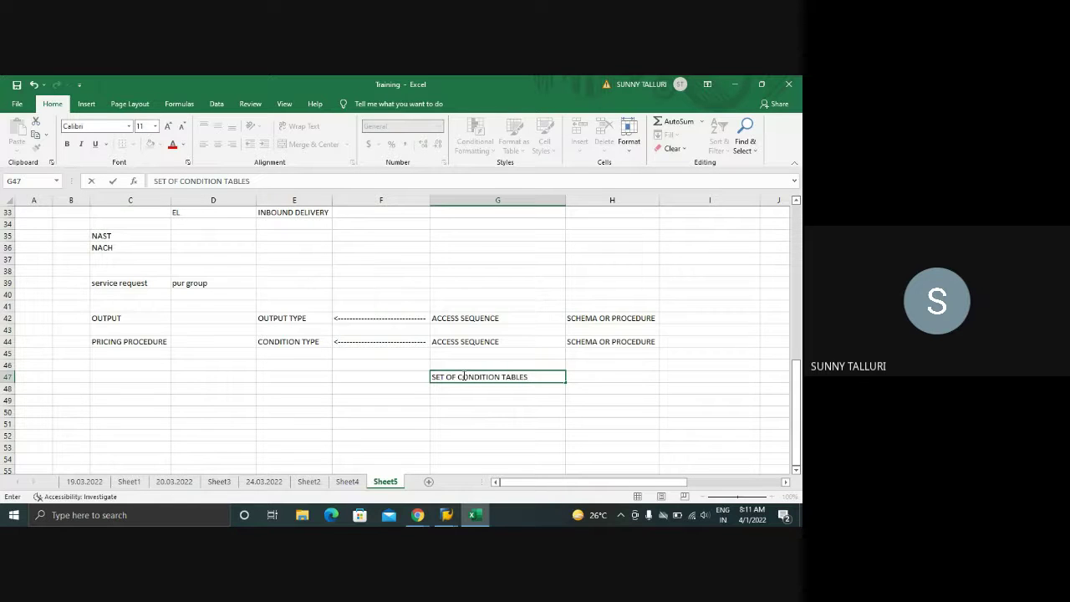
{"action": "type", "text": " QH"}
{"action": "key", "text": "BackSpace"}
{"action": "key", "text": "BackSpace"}
{"action": "type", "text": "QH"}
{"action": "key", "text": "BackSpace"}
{"action": "key", "text": "BackSpace"}
{"action": "type", "text": "WHICH ARE CREATED AND"}
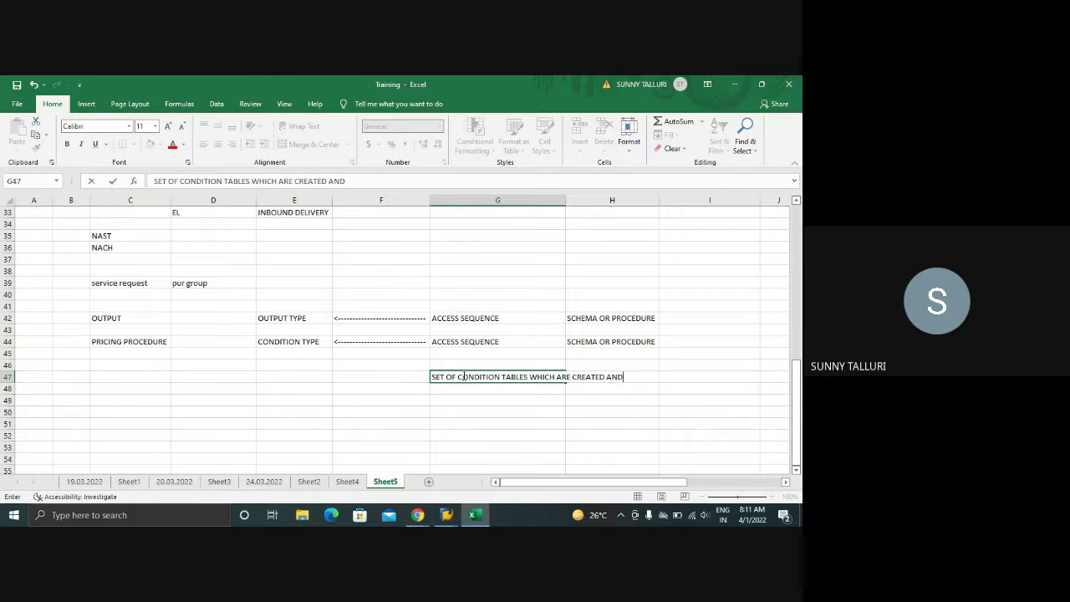
{"action": "type", "text": " MAINTAINED IN"}
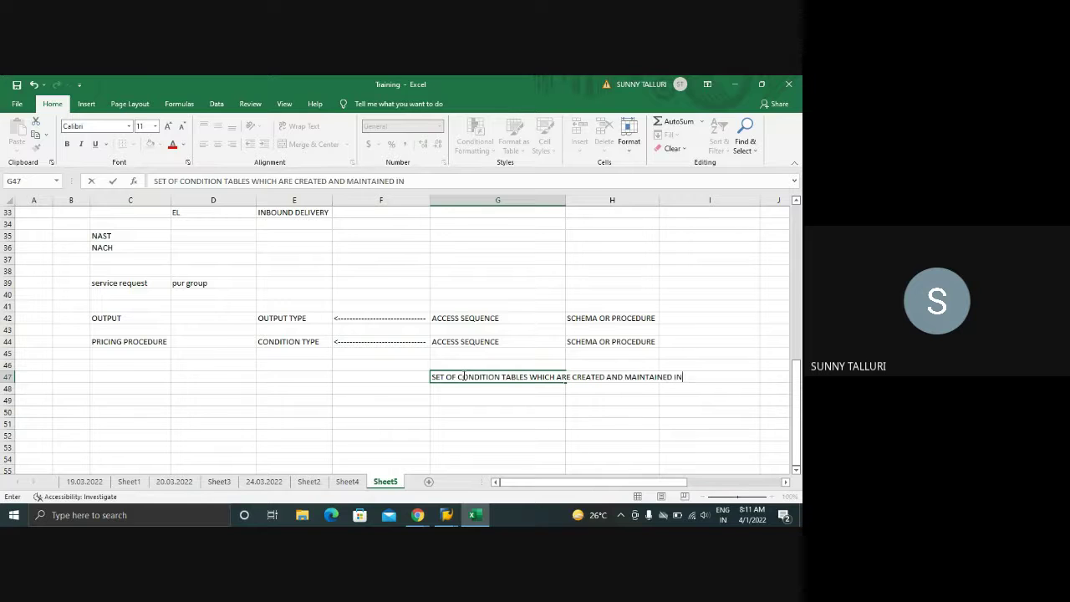
{"action": "type", "text": " SEQUENCE"}
{"action": "key", "text": "Return"}
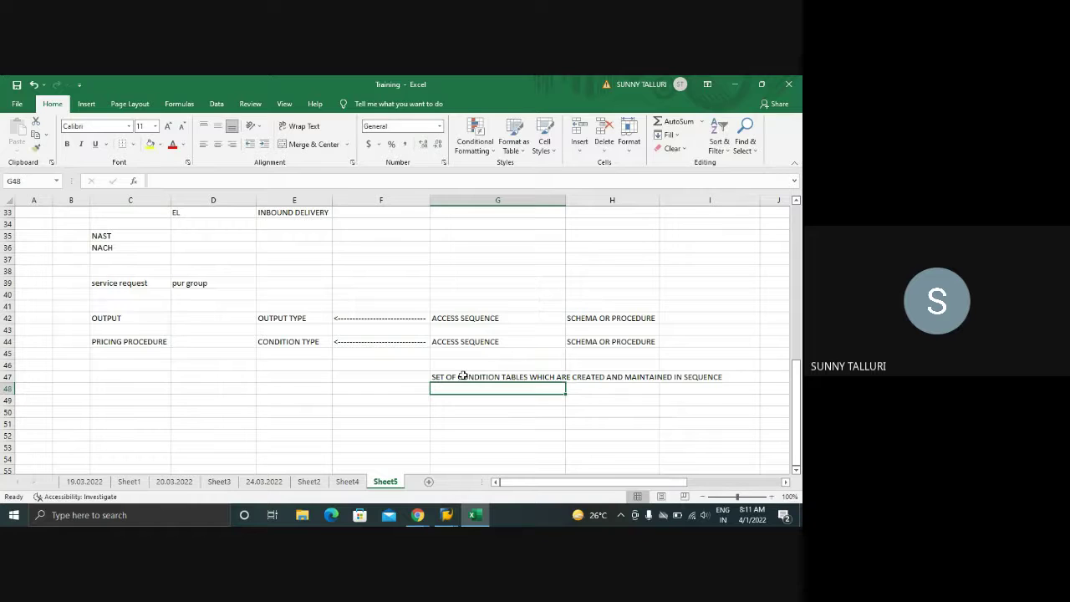
{"action": "left_click", "coordinate": [271, 338]}
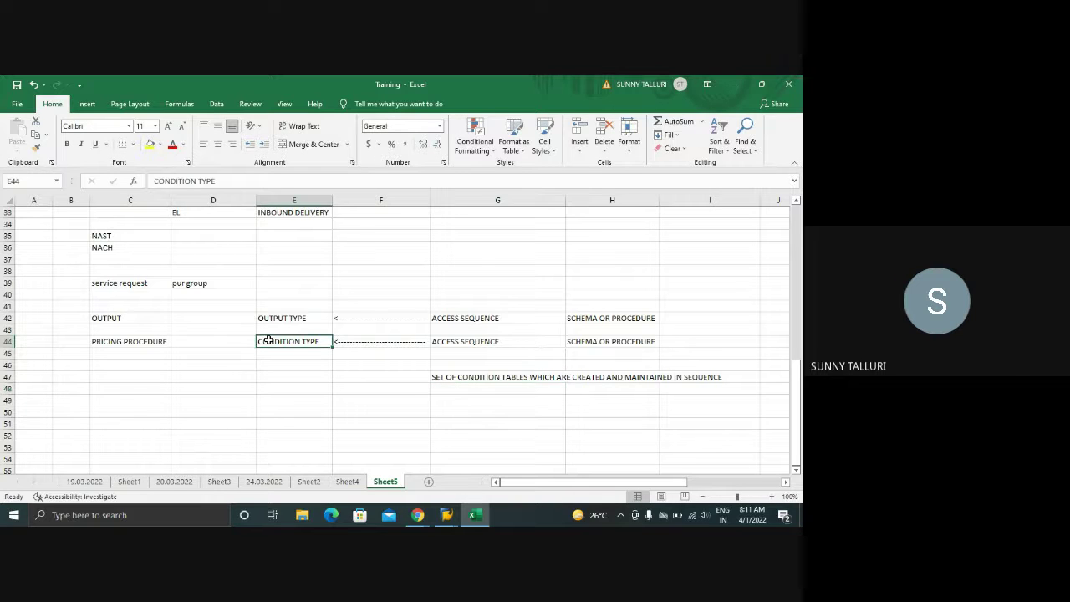
{"action": "left_click", "coordinate": [605, 340]}
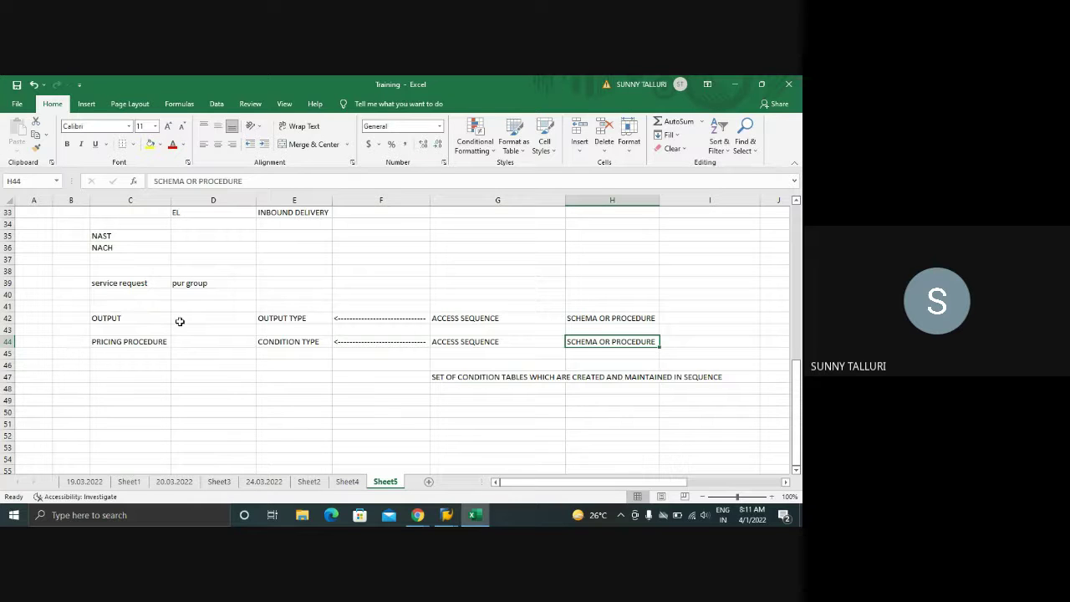
- Compare the OUTPUT TYPE, CONDITION TYPE and ACCESS SEQUENCE headings across rows 42 and 44
{"action": "left_click", "coordinate": [291, 318]}
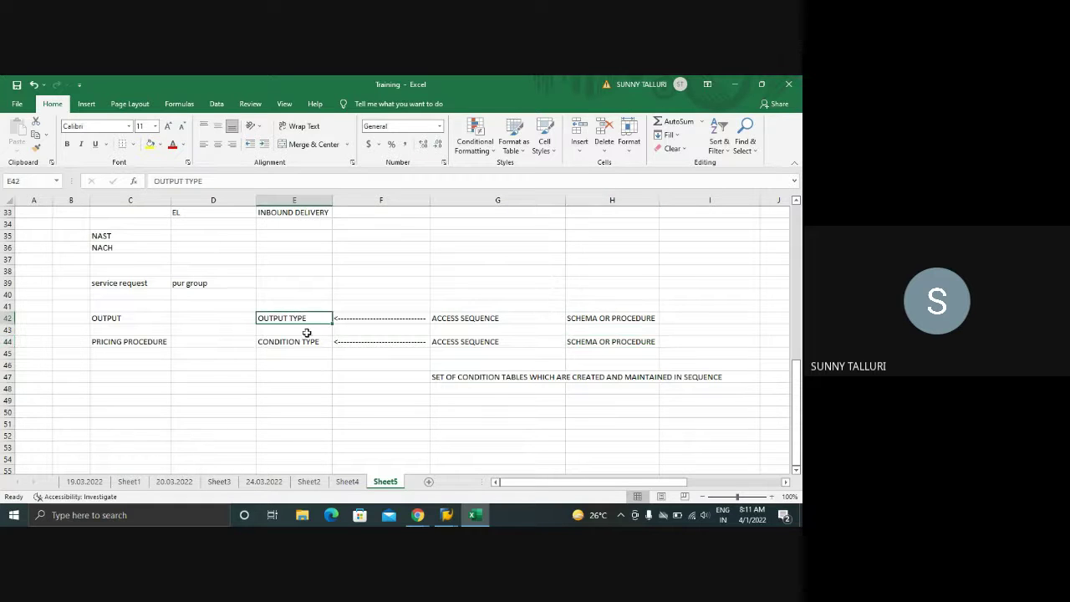
{"action": "left_click", "coordinate": [307, 343]}
{"action": "left_click", "coordinate": [304, 320]}
{"action": "left_click", "coordinate": [296, 341]}
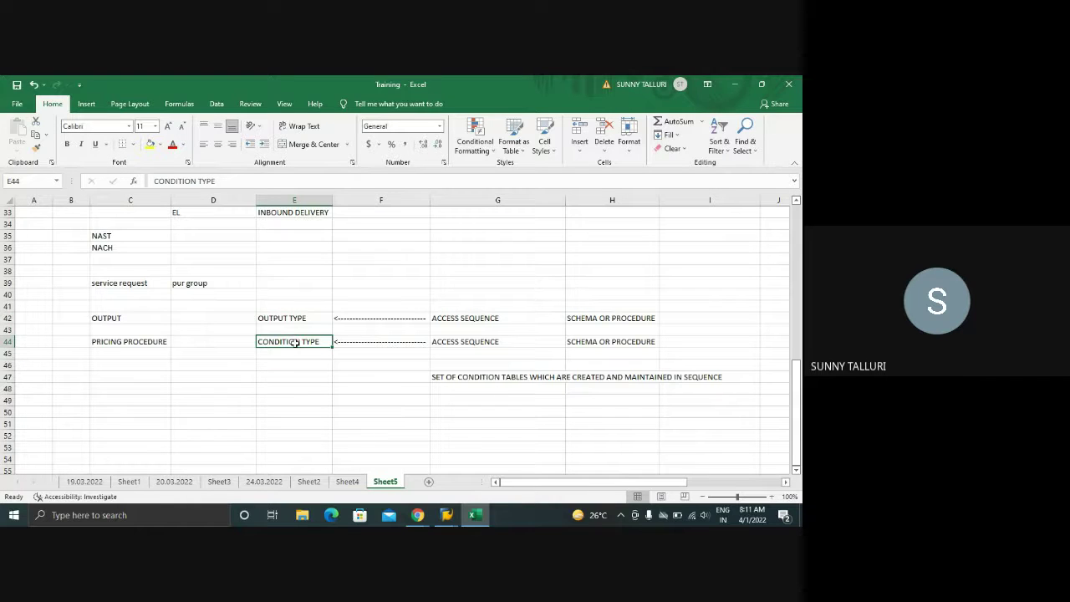
{"action": "left_click", "coordinate": [220, 341]}
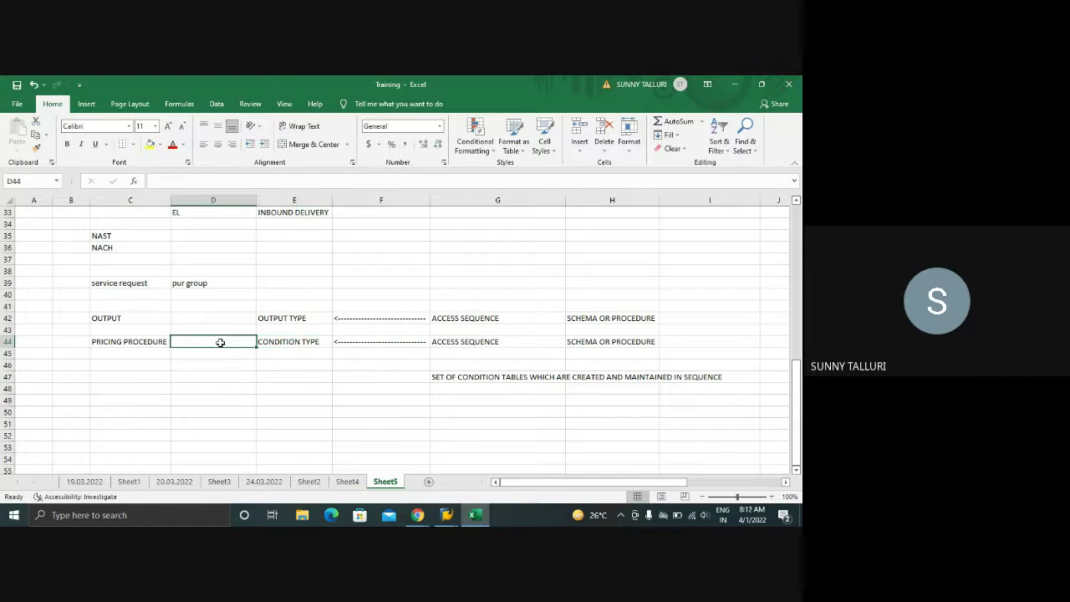
{"action": "left_click", "coordinate": [287, 318]}
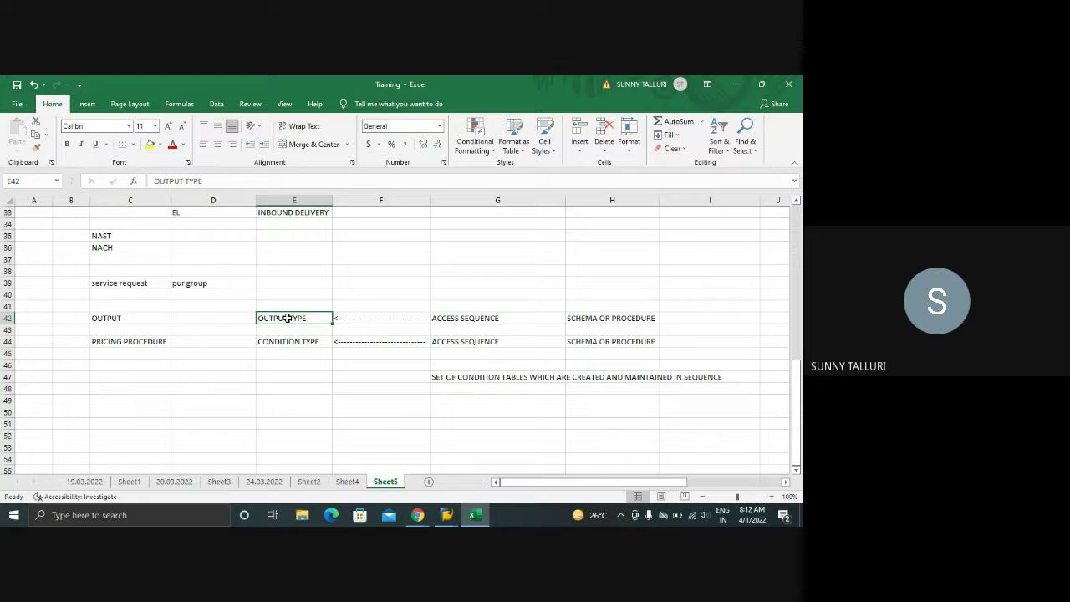
{"action": "left_click", "coordinate": [465, 320]}
{"action": "left_click", "coordinate": [265, 319]}
{"action": "left_click", "coordinate": [473, 322]}
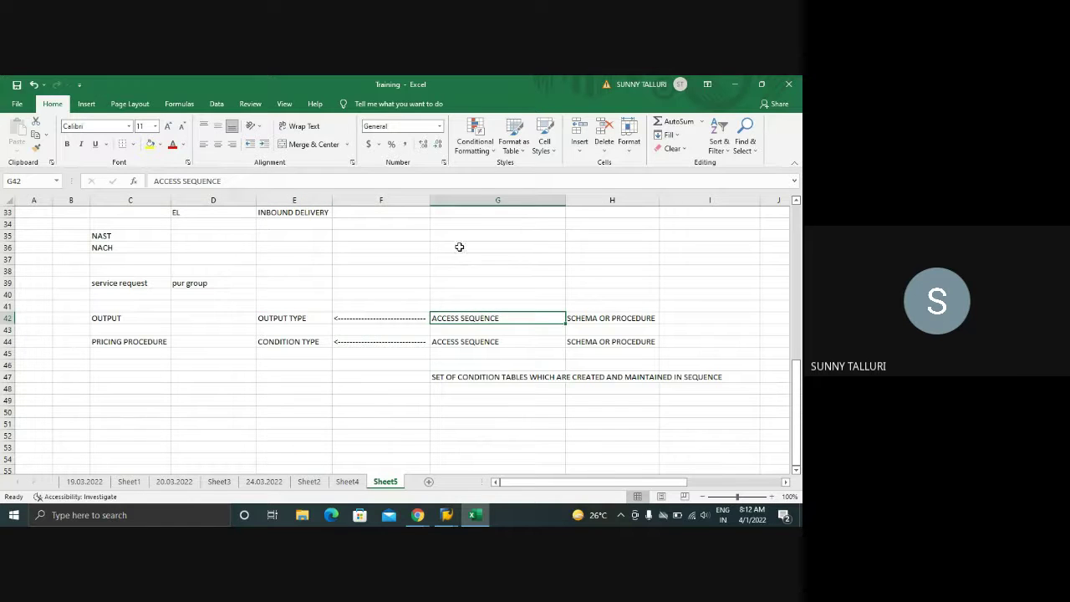
{"action": "left_click_drag", "start_coordinate": [459, 247], "coordinate": [467, 303]}
{"action": "left_click_drag", "start_coordinate": [467, 307], "coordinate": [467, 307]}
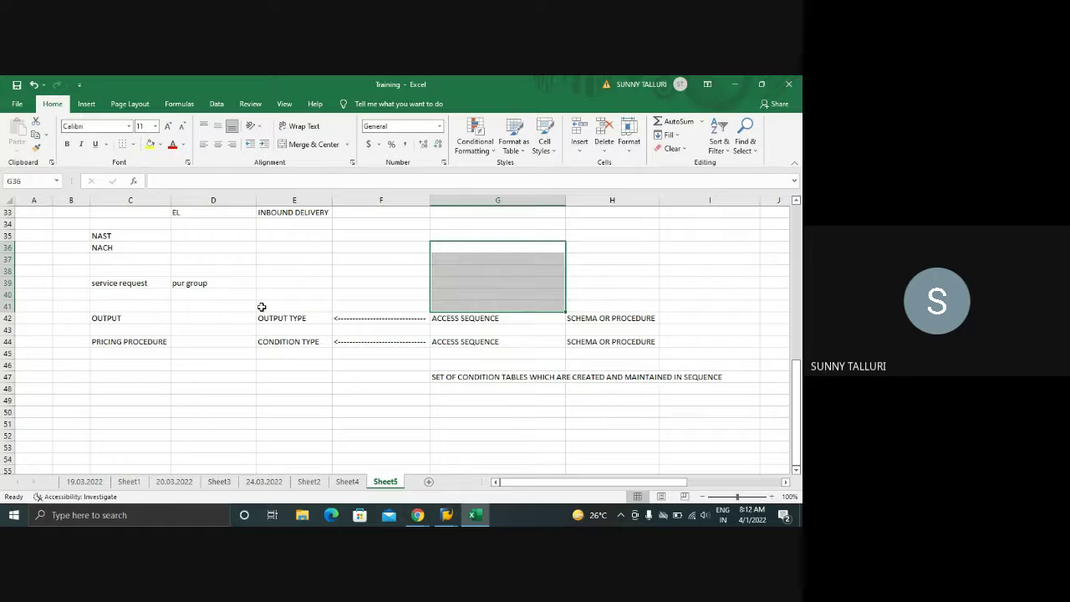
{"action": "left_click", "coordinate": [273, 319]}
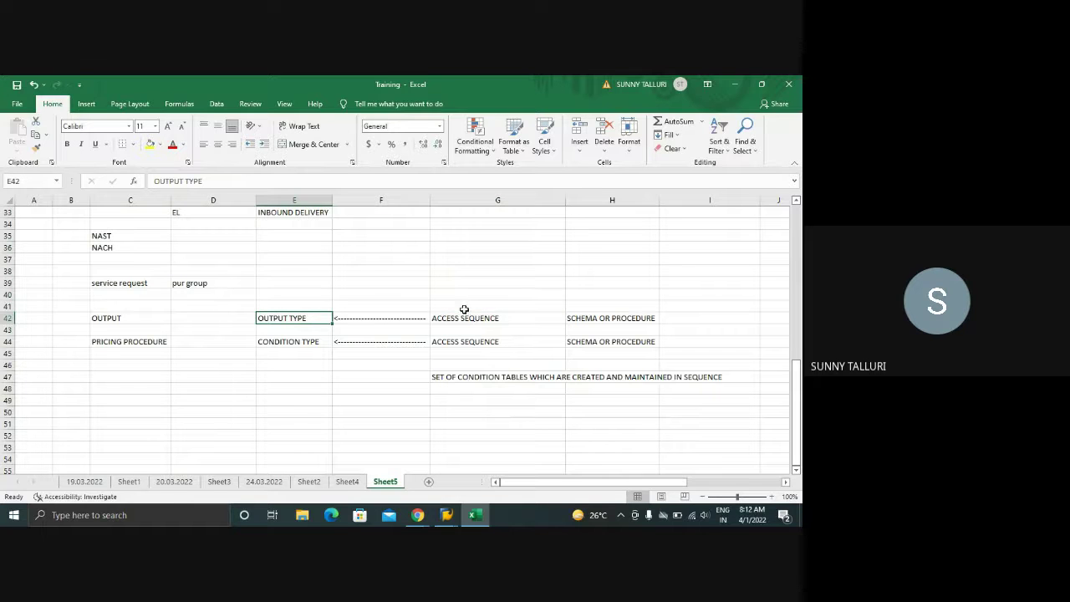
{"action": "left_click", "coordinate": [668, 319]}
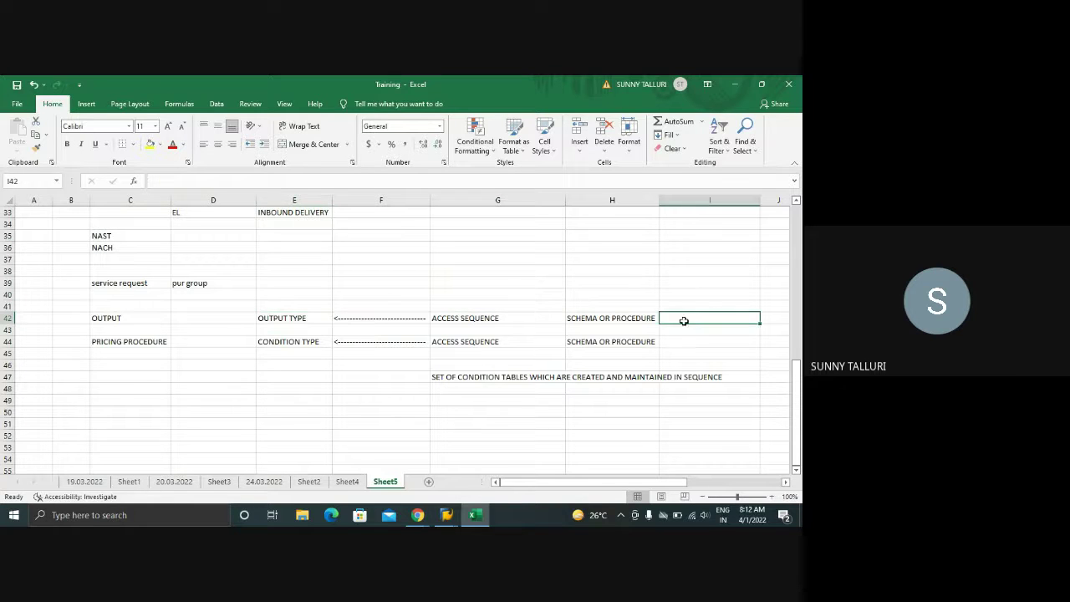
{"action": "left_click", "coordinate": [268, 322]}
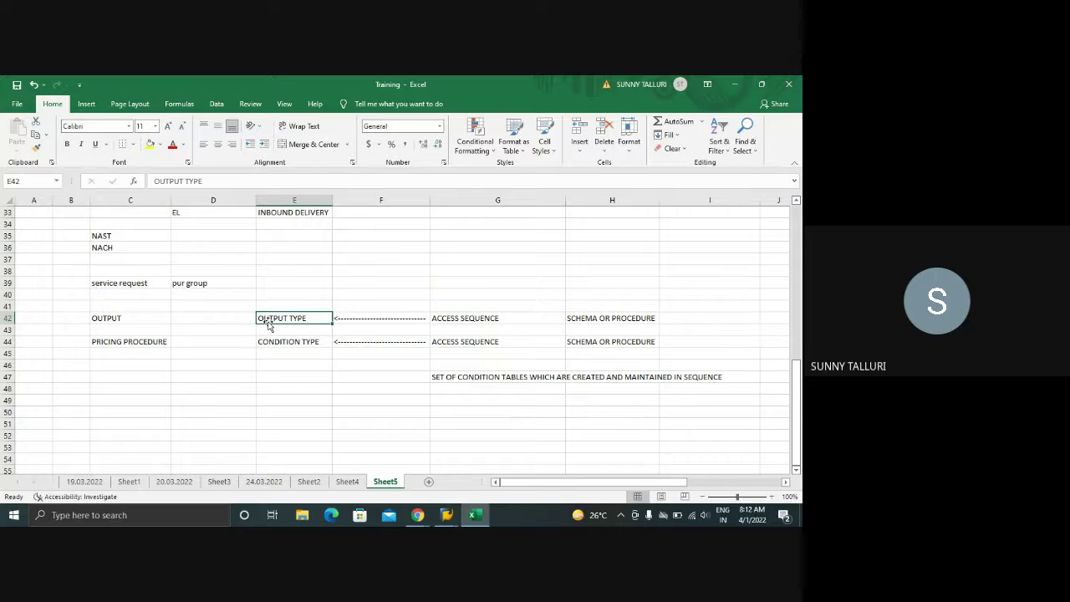
- Enter NACE in cell D50
{"action": "left_click", "coordinate": [168, 411]}
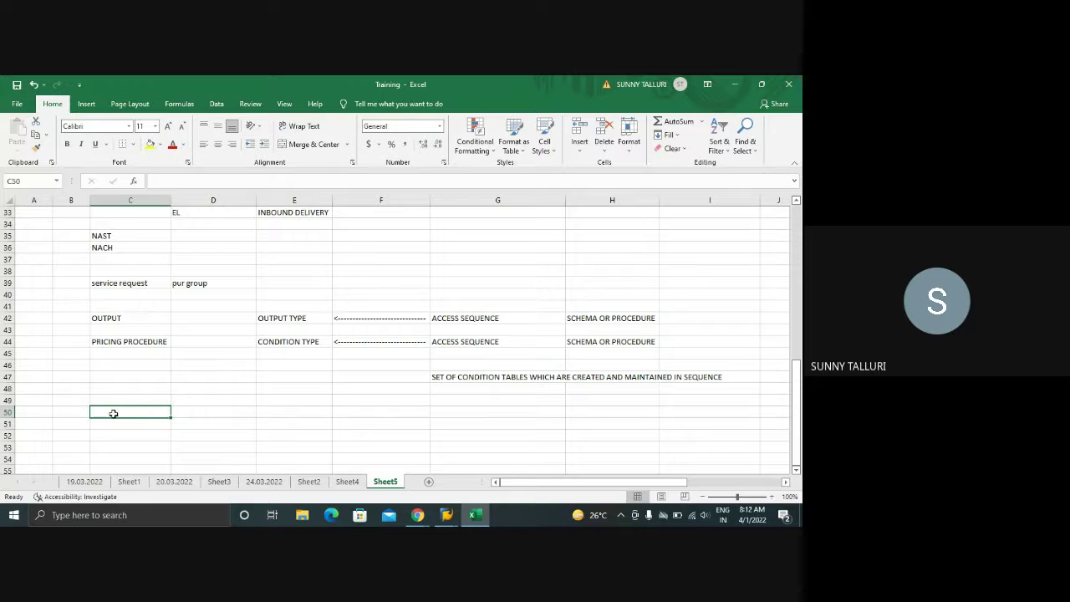
{"action": "left_click", "coordinate": [193, 412]}
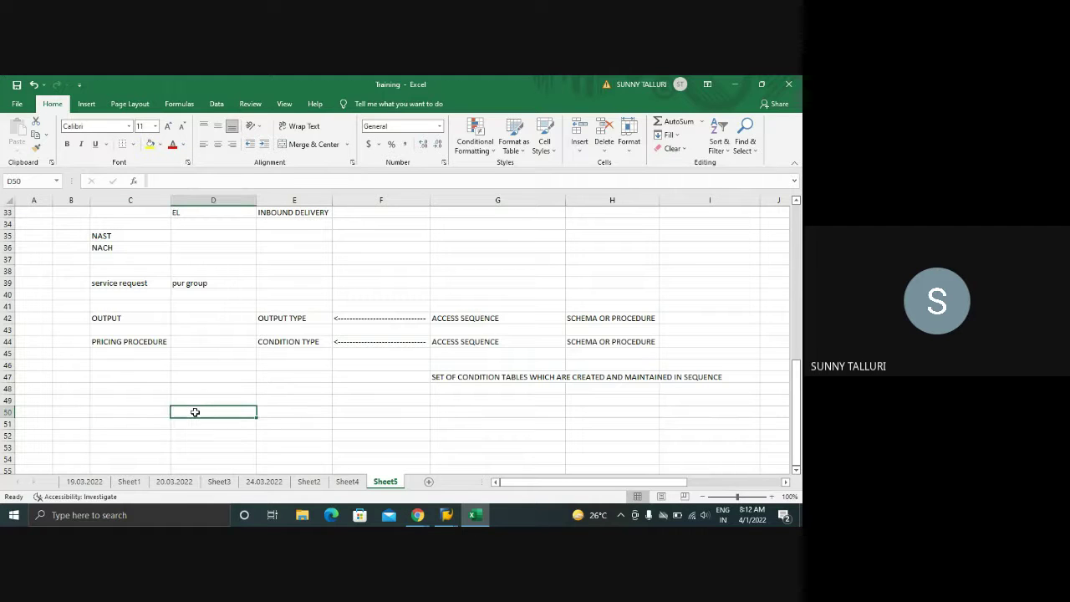
{"action": "type", "text": "NACE"}
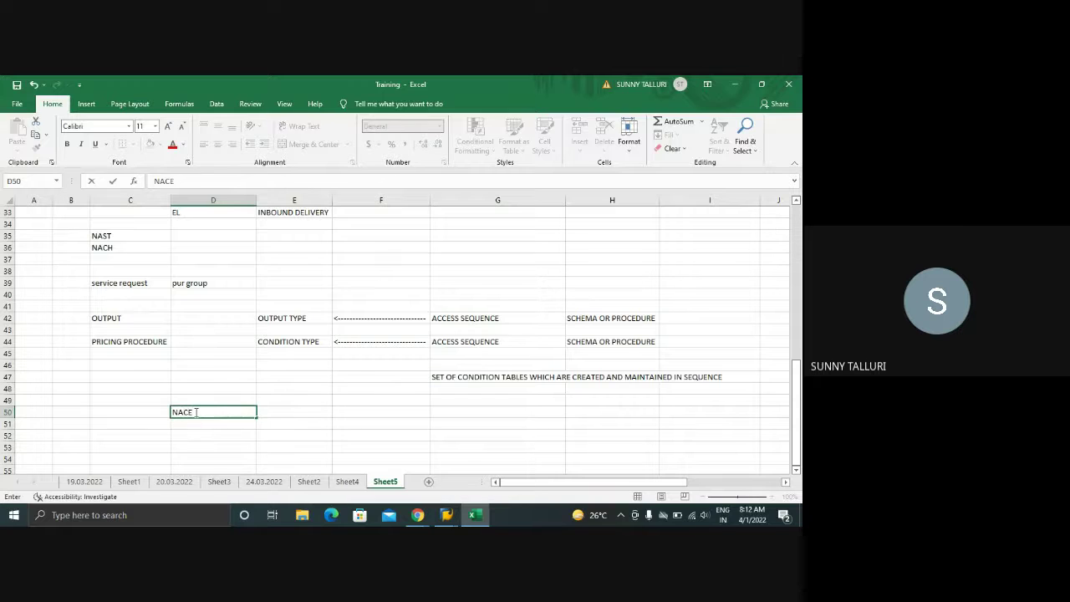
{"action": "left_click", "coordinate": [272, 411]}
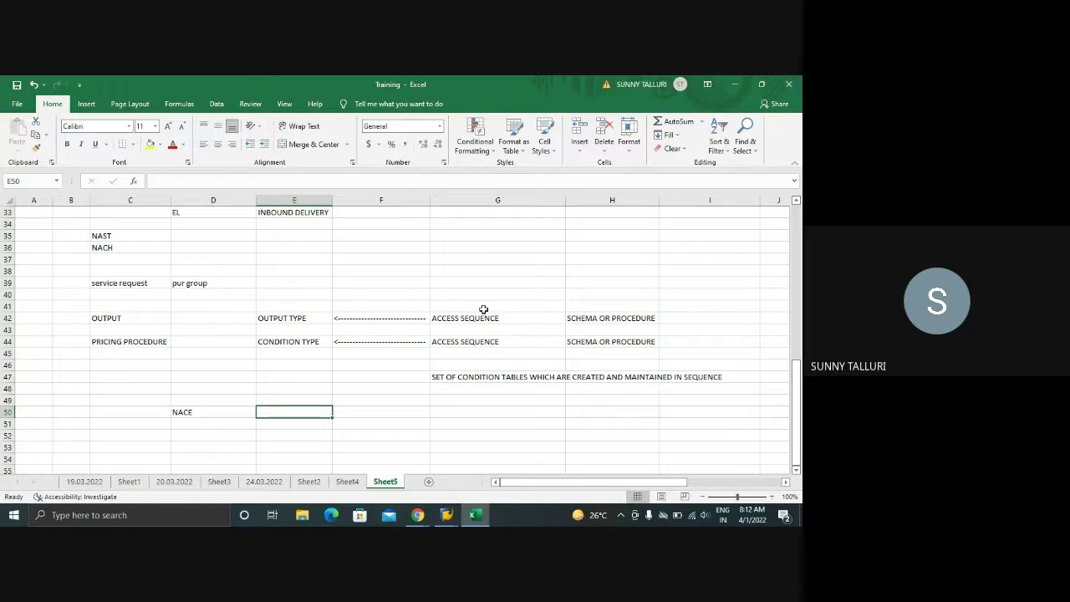
- Bring SAP GUI forward and run transaction /nace
{"action": "mouse_move", "coordinate": [452, 516]}
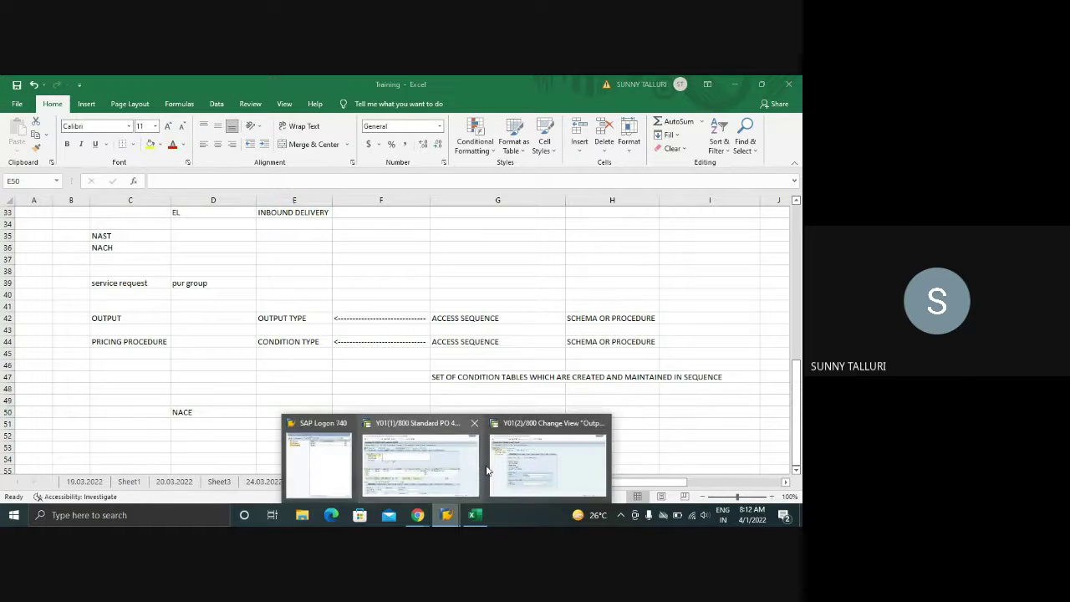
{"action": "left_click", "coordinate": [549, 460]}
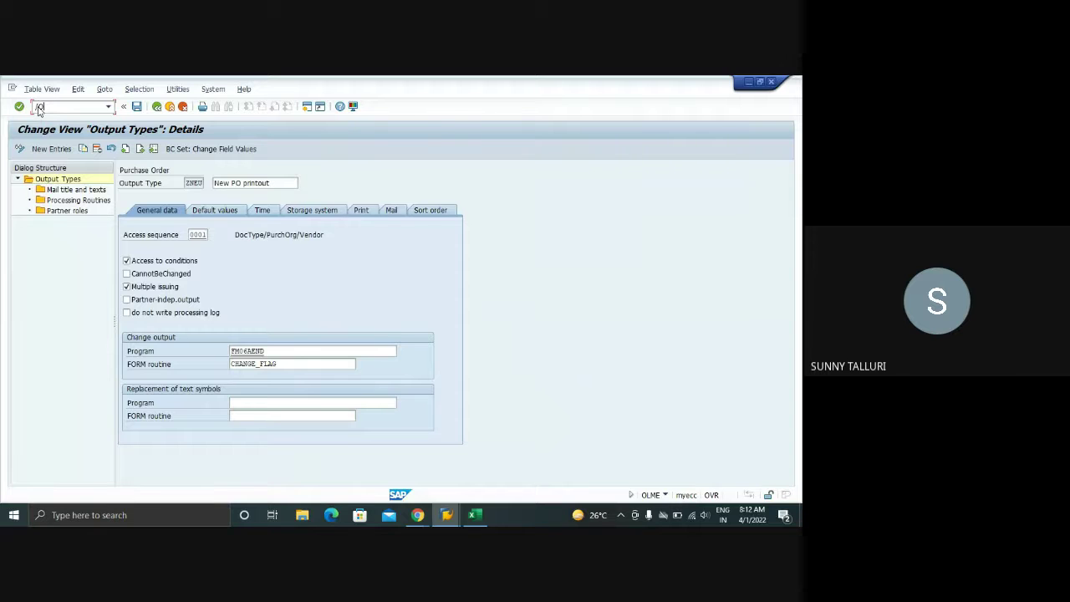
{"action": "left_click", "coordinate": [38, 110]}
{"action": "type", "text": "/nace"}
{"action": "key", "text": "Return"}
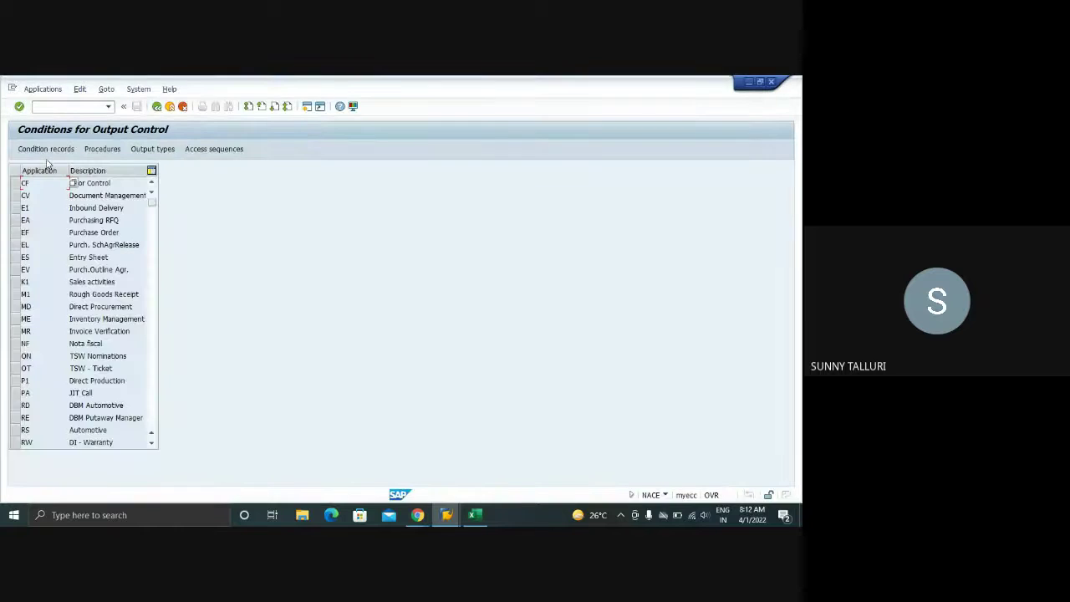
- Start condition records for EF Purchase Order output type ZNEU, then return to the ZNEU details session
{"action": "left_click", "coordinate": [25, 233]}
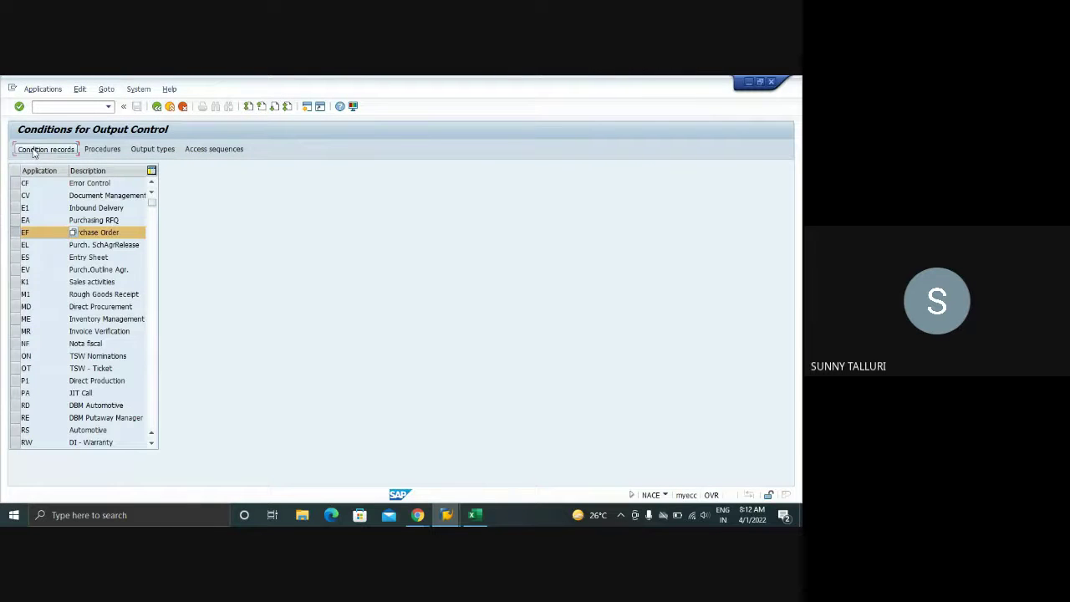
{"action": "left_click", "coordinate": [34, 150]}
{"action": "double_click", "coordinate": [32, 312]}
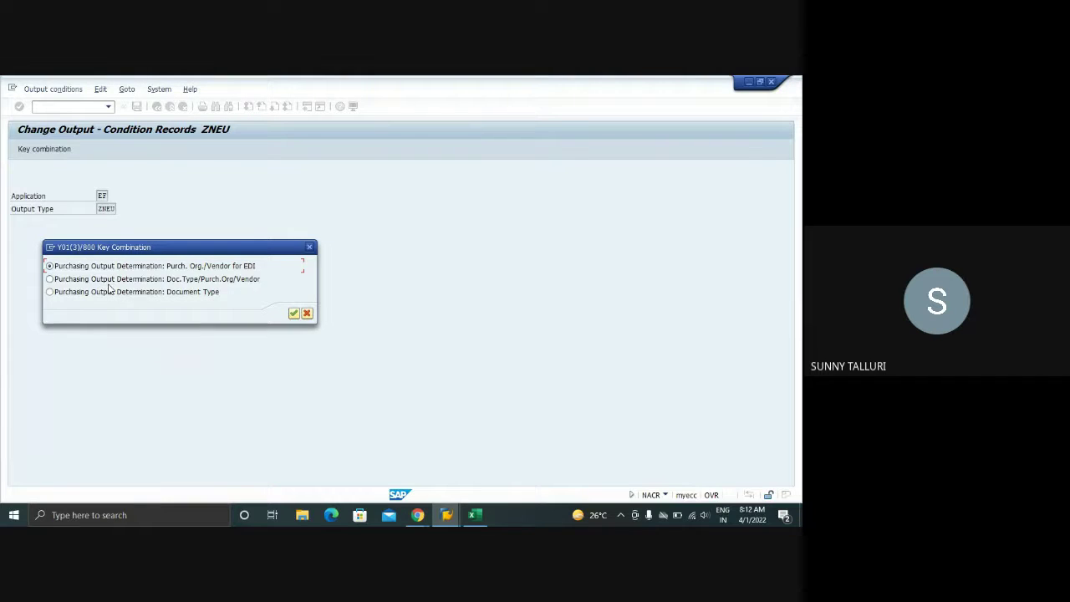
{"action": "key", "text": "alt+Tab"}
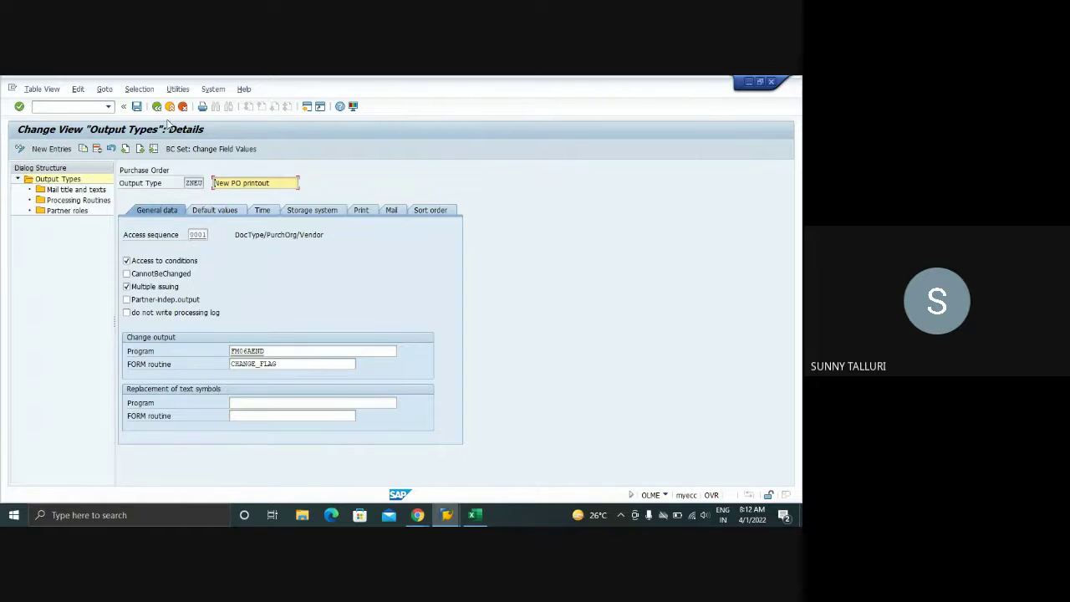
- Go back to the IMG and run Define Access Sequence for Purchase Order, acknowledging the cross-client notice
{"action": "left_click", "coordinate": [157, 107]}
{"action": "left_click", "coordinate": [156, 106]}
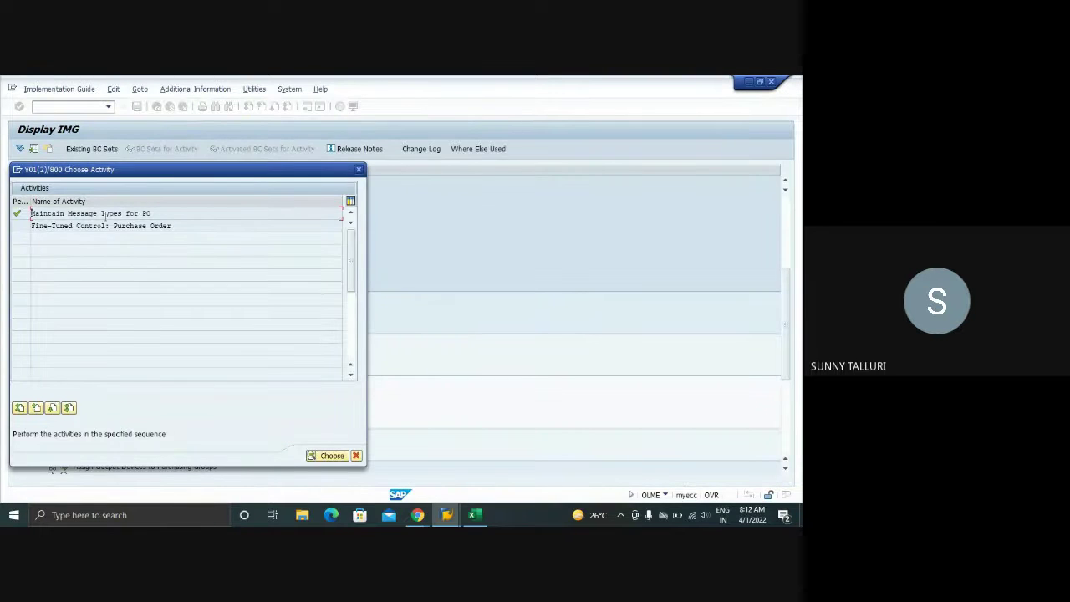
{"action": "left_click", "coordinate": [359, 168]}
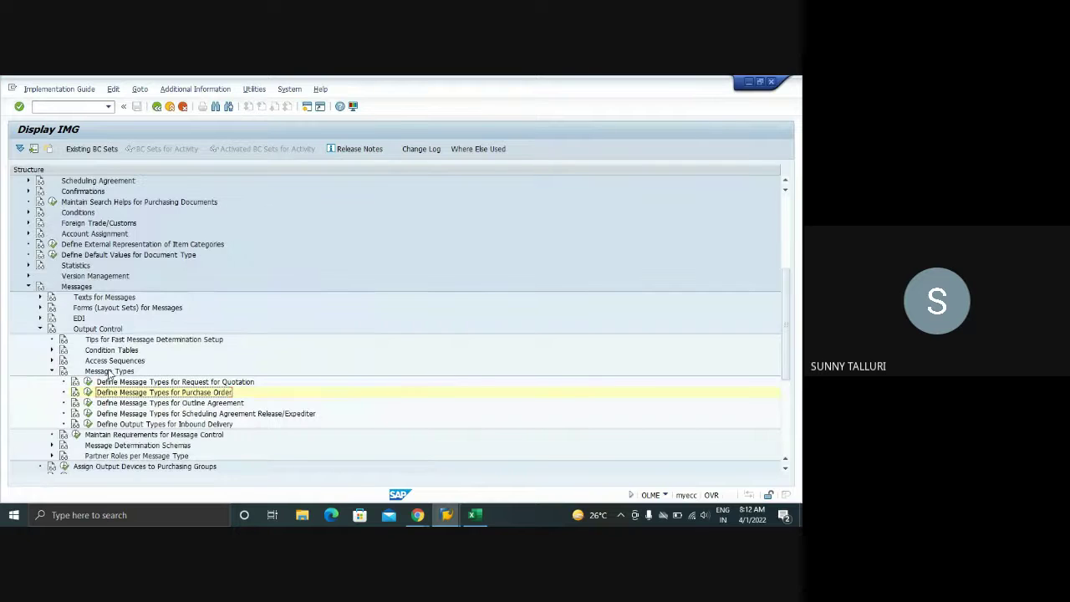
{"action": "left_click", "coordinate": [51, 360]}
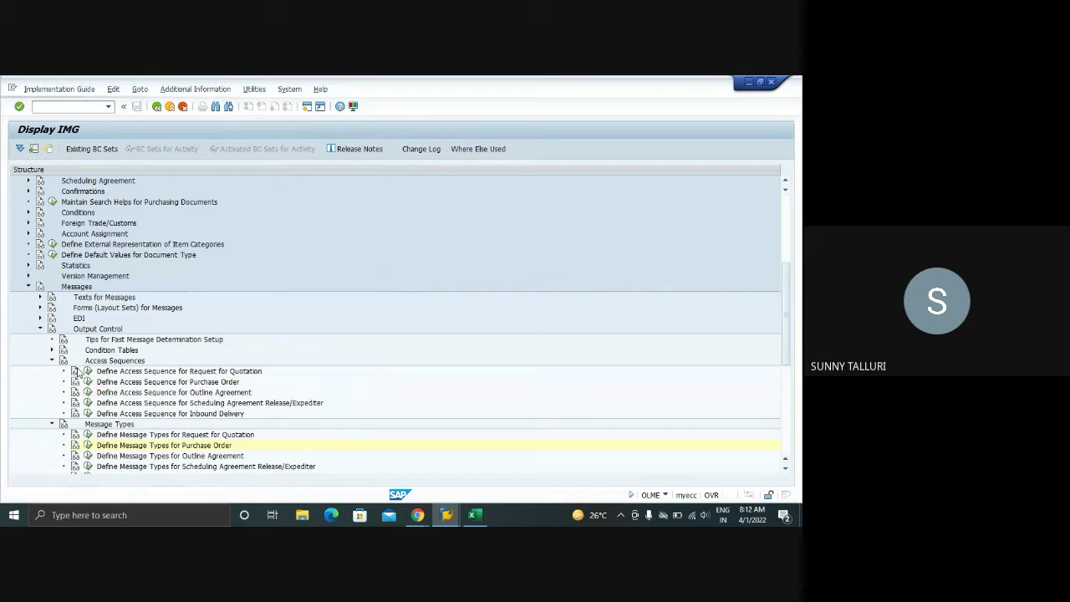
{"action": "left_click", "coordinate": [86, 382]}
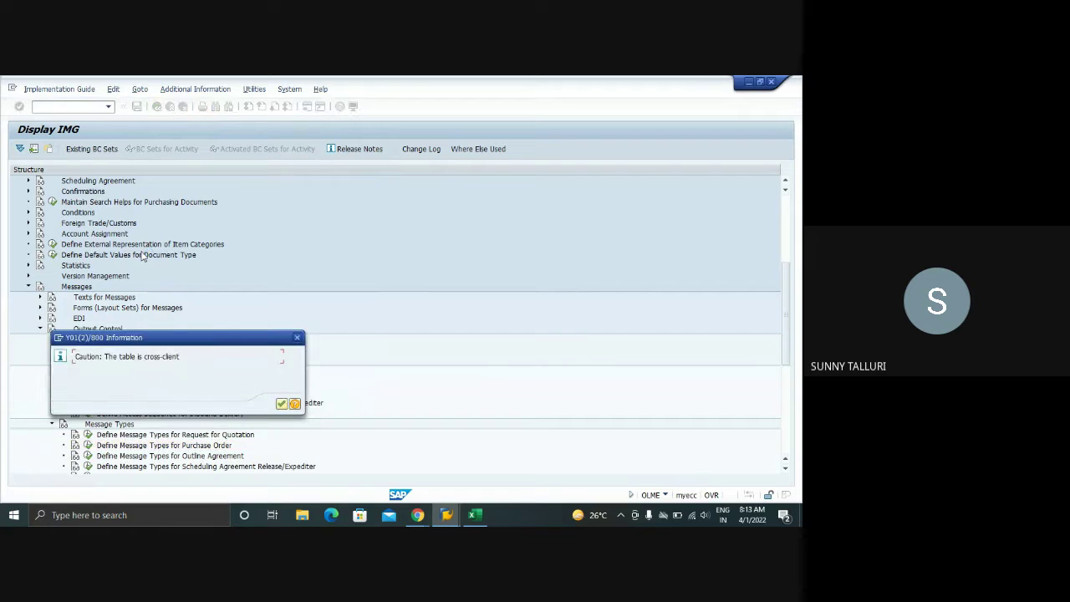
{"action": "key", "text": "Return"}
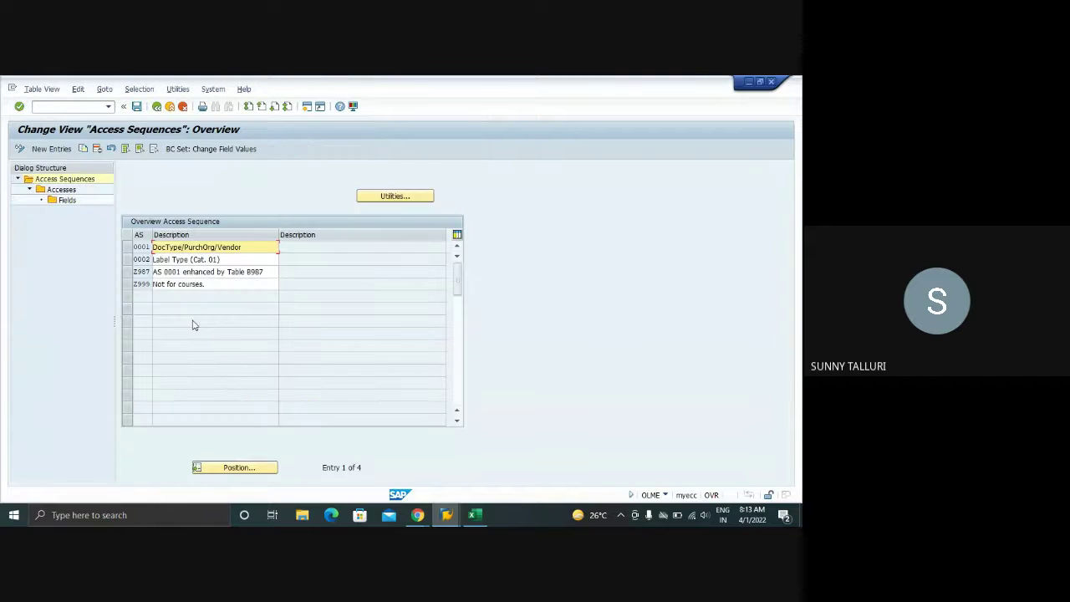
{"action": "left_click", "coordinate": [123, 245]}
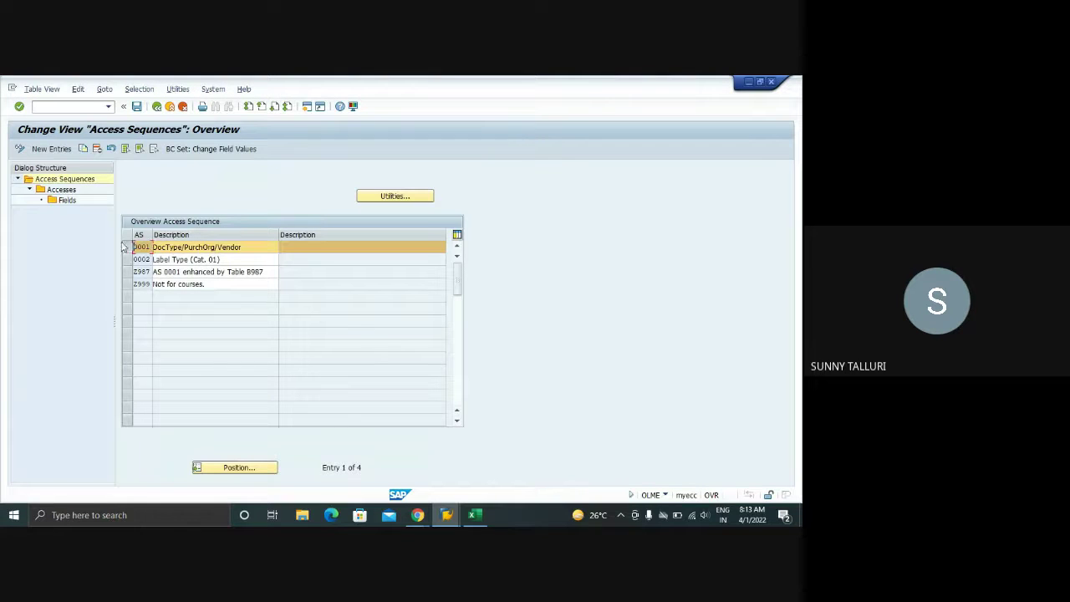
- Review the three accesses of sequence 0001: Purch. Org./Vendor for EDI, Doc.Type/Purch.Org/Vendor, Document Type
{"action": "double_click", "coordinate": [61, 190]}
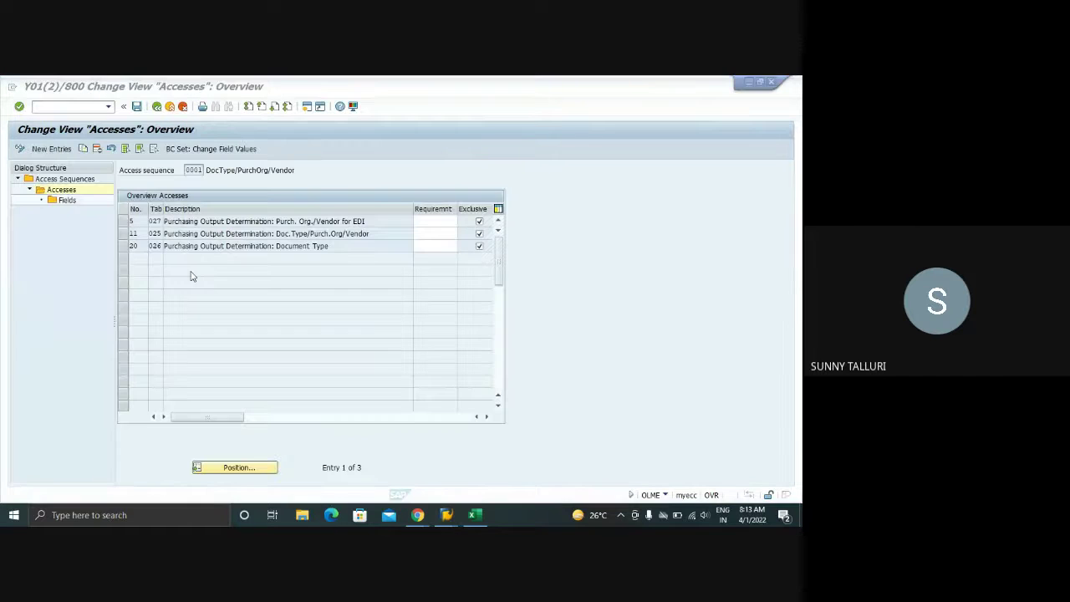
{"action": "left_click_drag", "start_coordinate": [373, 221], "coordinate": [165, 220]}
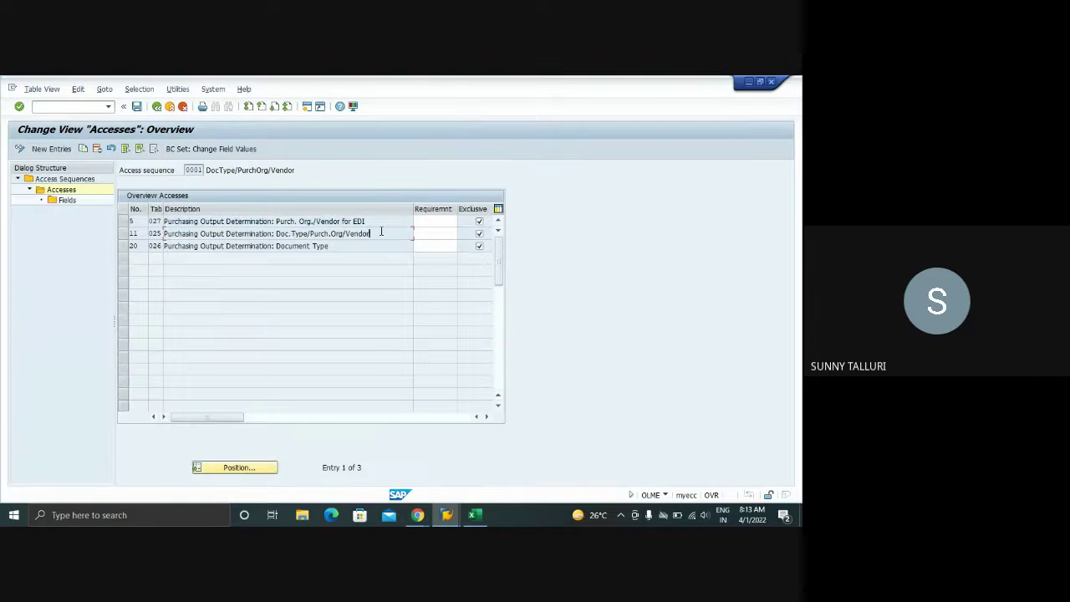
{"action": "left_click_drag", "start_coordinate": [373, 233], "coordinate": [165, 233]}
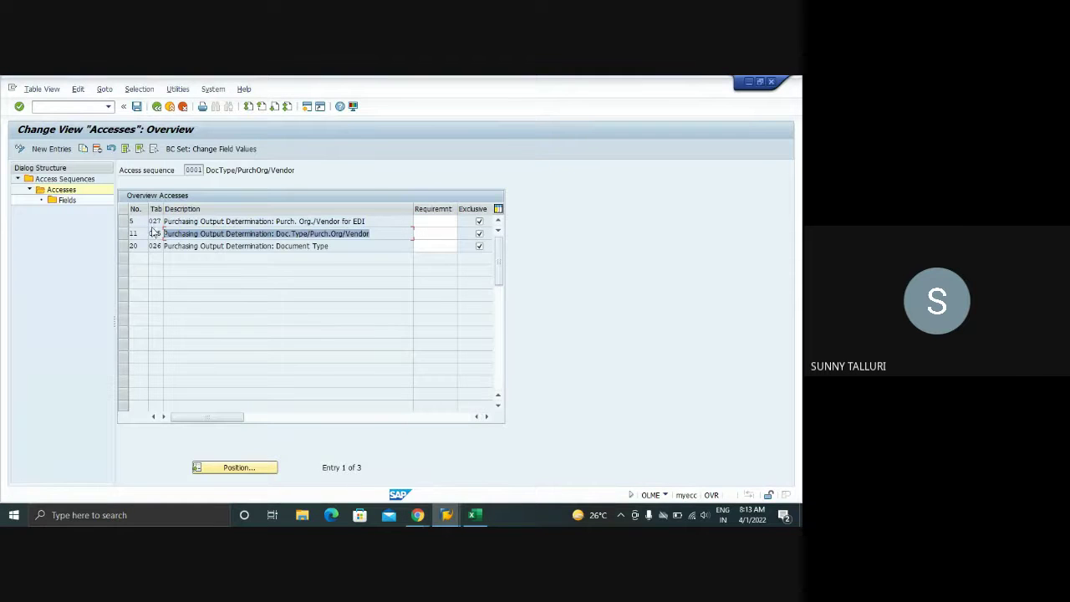
{"action": "left_click_drag", "start_coordinate": [329, 246], "coordinate": [155, 250]}
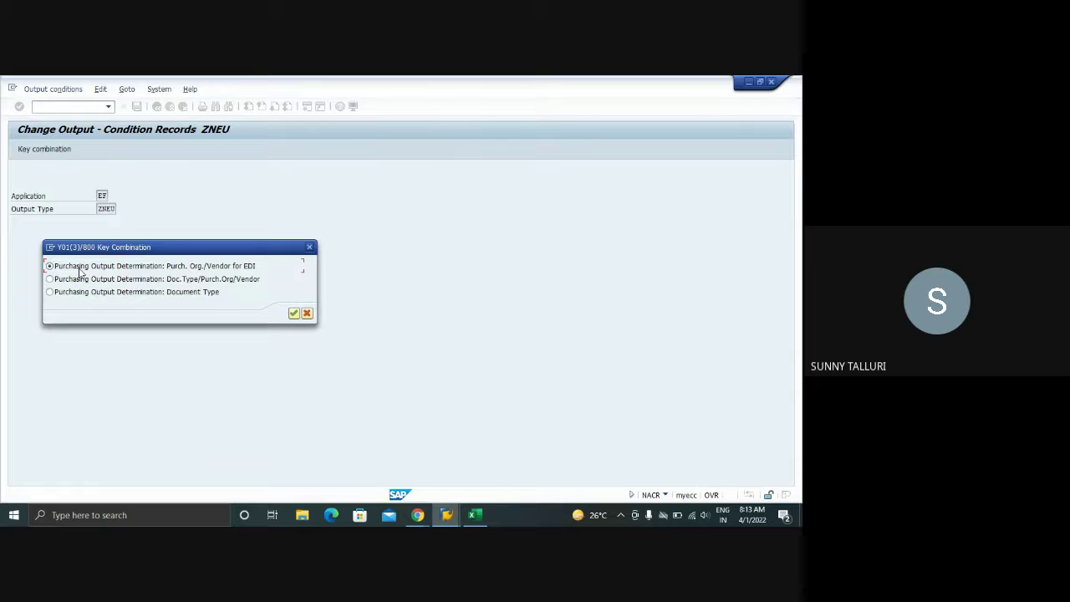
- Look up ZNEU condition records for document type NB under the Document Type key combination
{"action": "left_click", "coordinate": [50, 292]}
{"action": "left_click", "coordinate": [295, 313]}
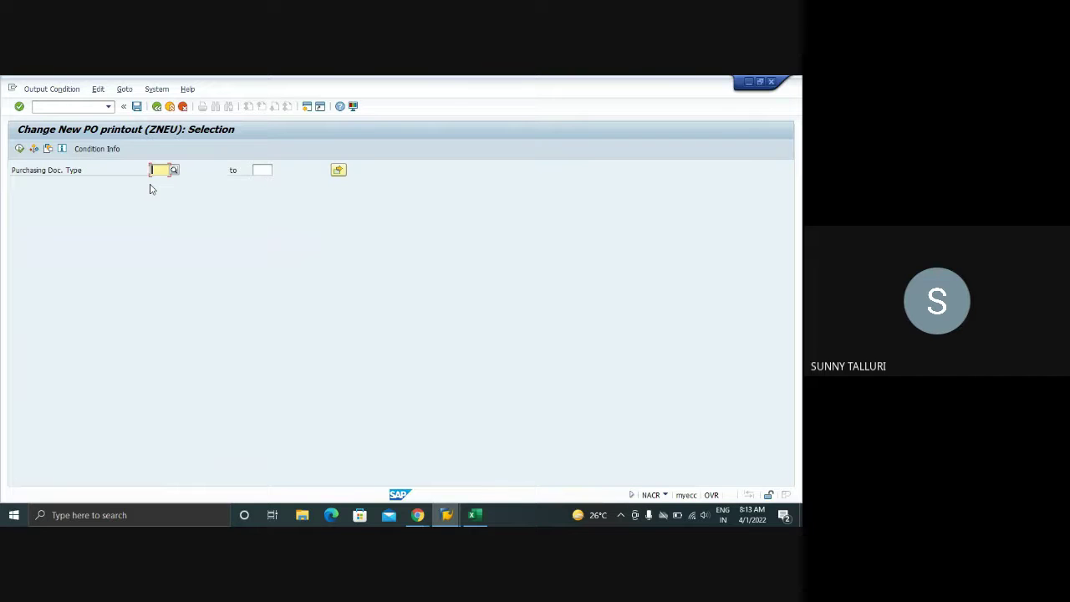
{"action": "type", "text": "NB"}
{"action": "left_click", "coordinate": [19, 147]}
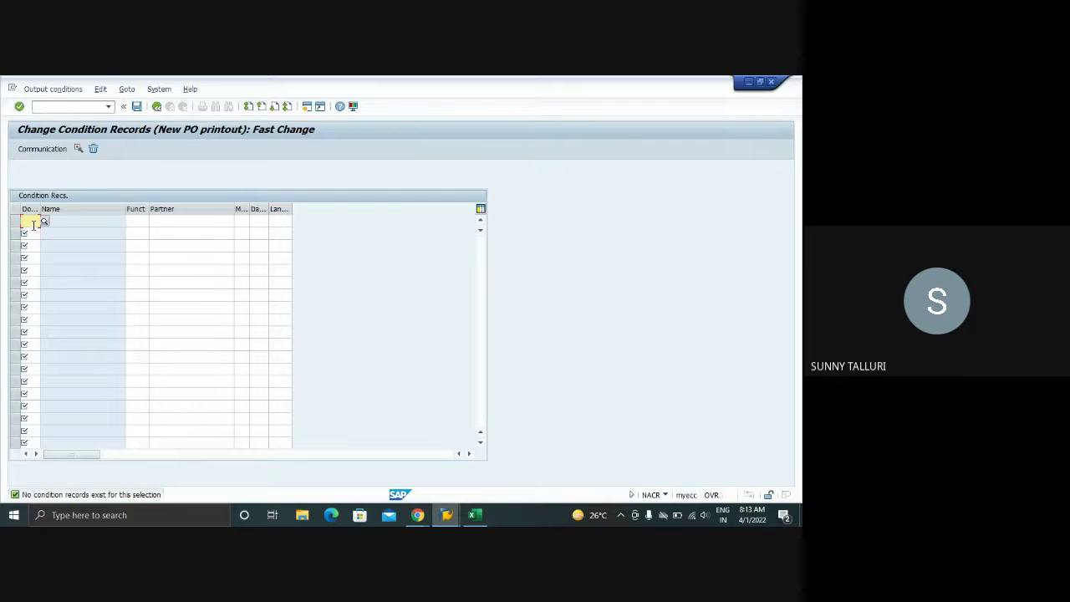
{"action": "left_click", "coordinate": [157, 107]}
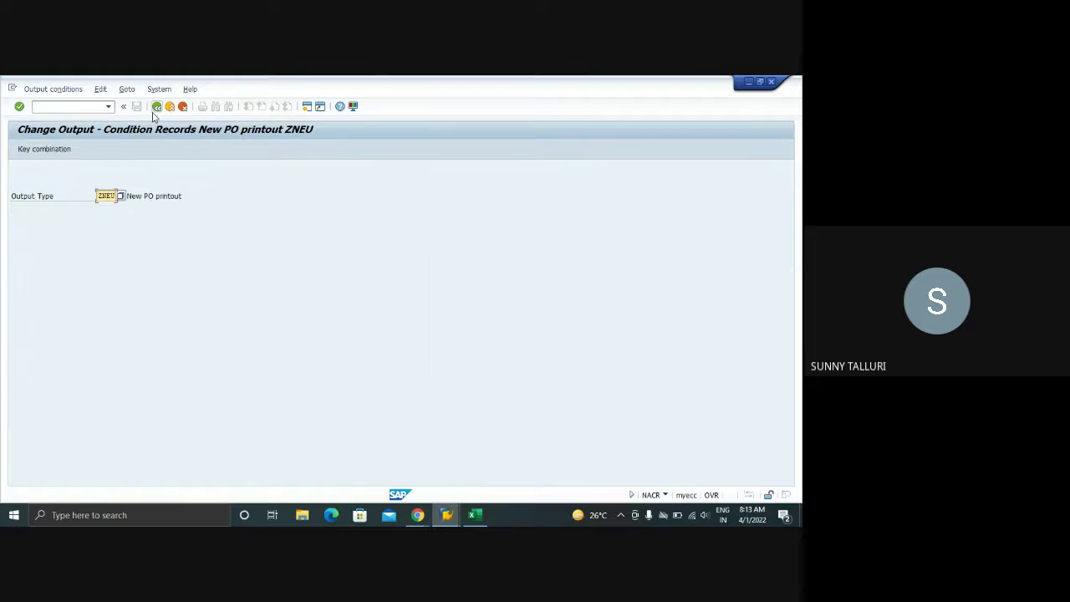
- Reselect the Document Type key combination, then enter transaction /OOLM in the command field
{"action": "left_click", "coordinate": [44, 149]}
{"action": "left_click", "coordinate": [52, 292]}
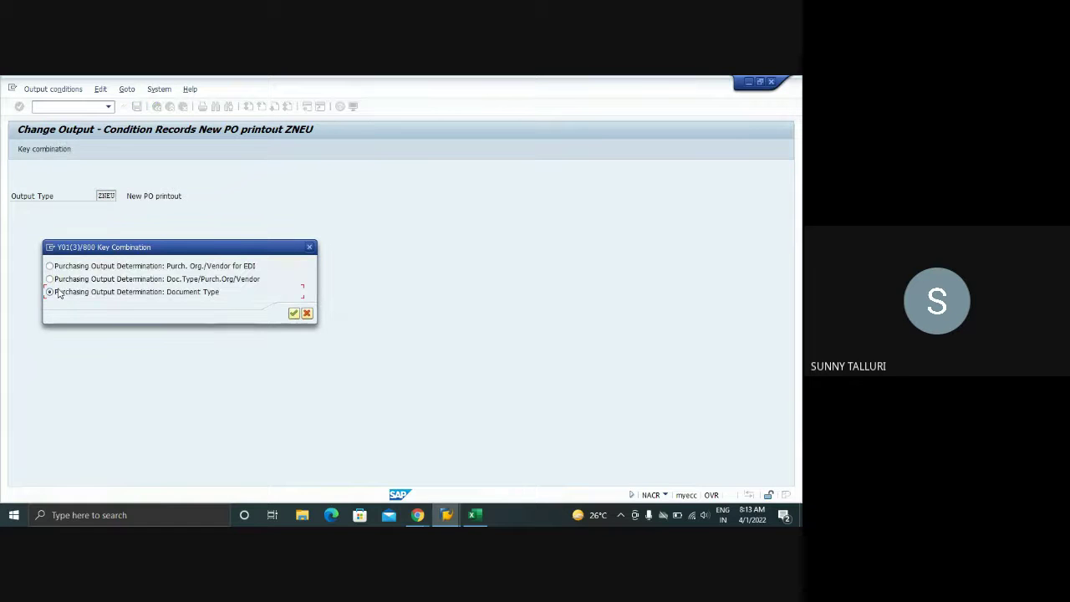
{"action": "left_click", "coordinate": [294, 314]}
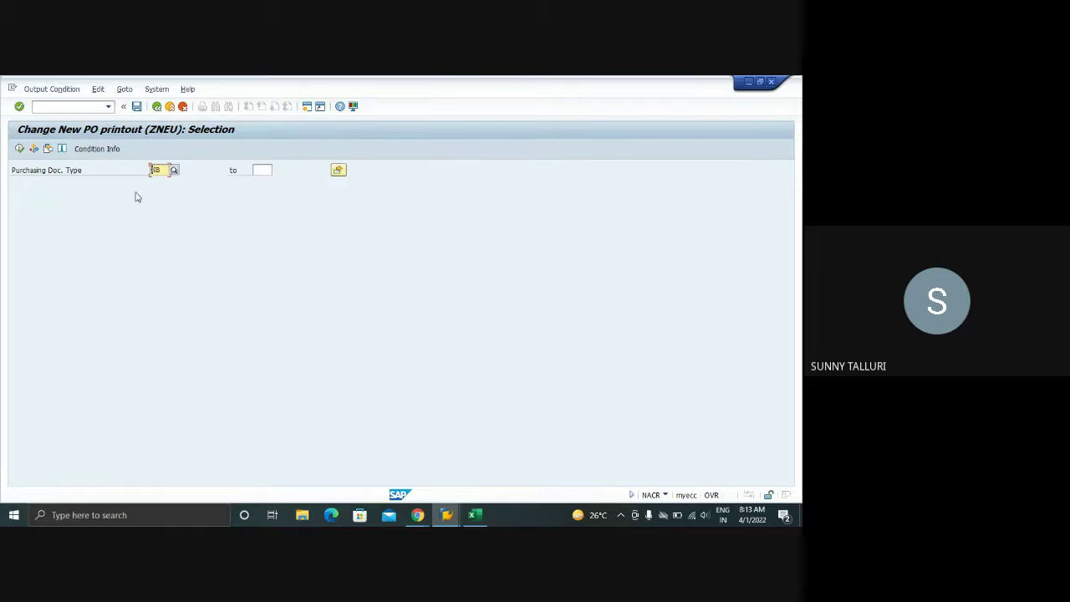
{"action": "left_click", "coordinate": [455, 520]}
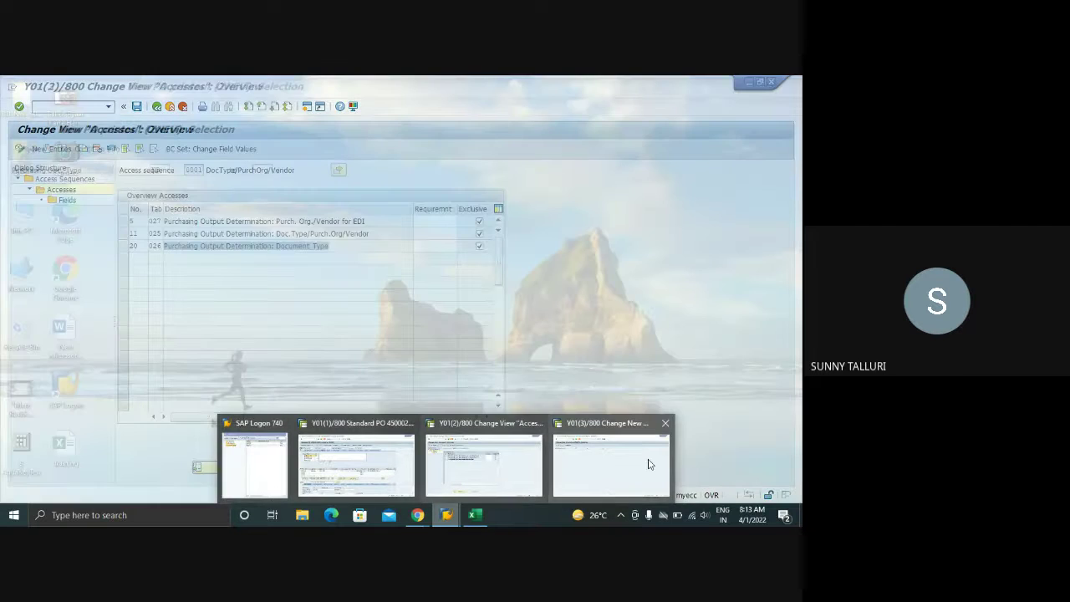
{"action": "left_click", "coordinate": [644, 463]}
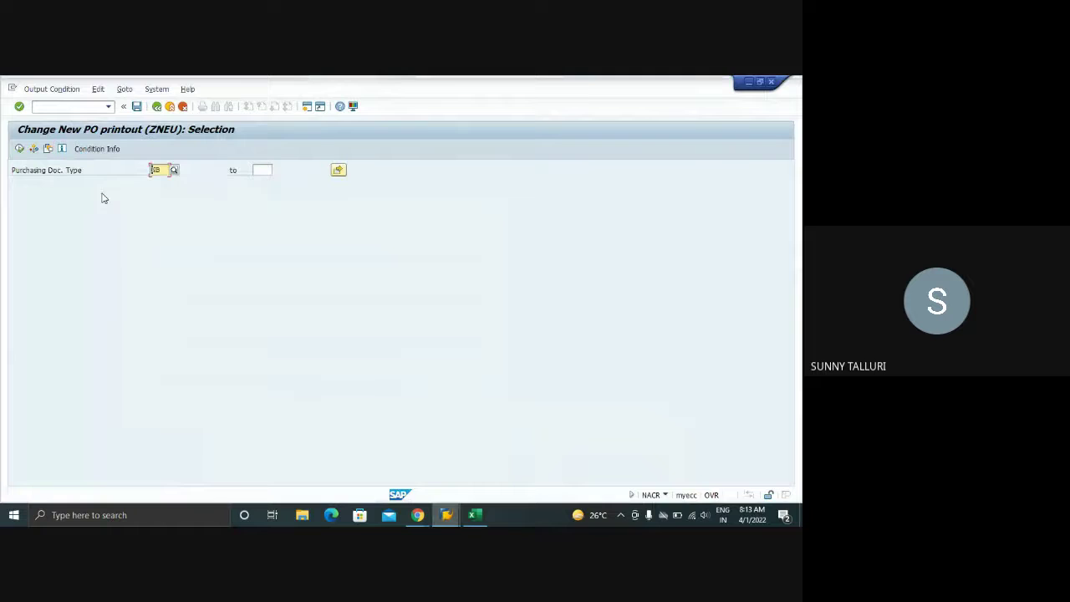
{"action": "left_click", "coordinate": [68, 108]}
{"action": "type", "text": "/OOLME"}
- Open Define Document Types for purchase orders and start copying NB Standard PO as Z1NB
{"action": "key", "text": "Return"}
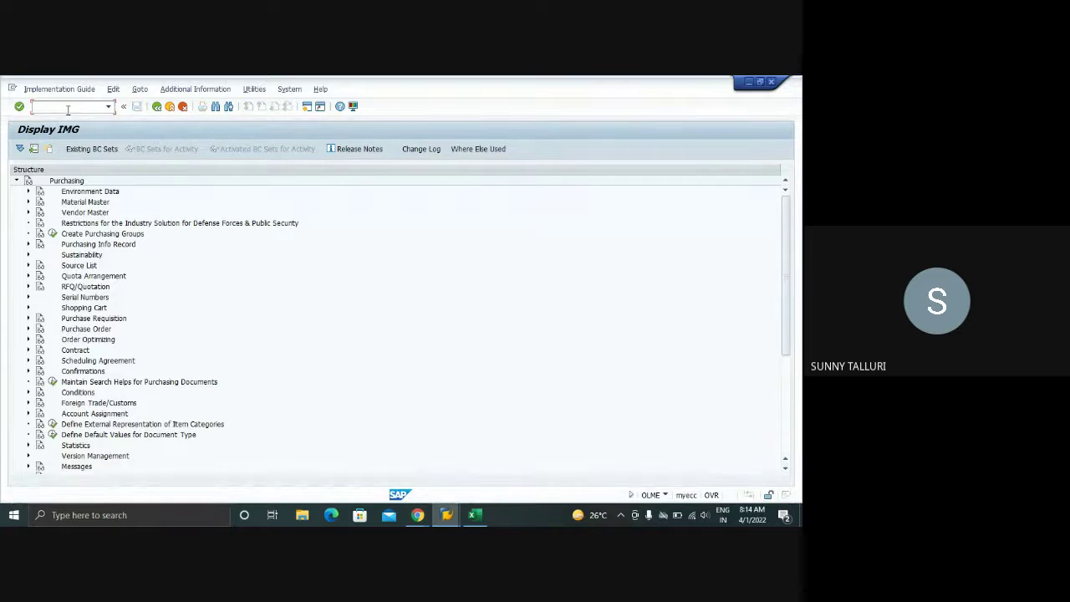
{"action": "left_click", "coordinate": [30, 328]}
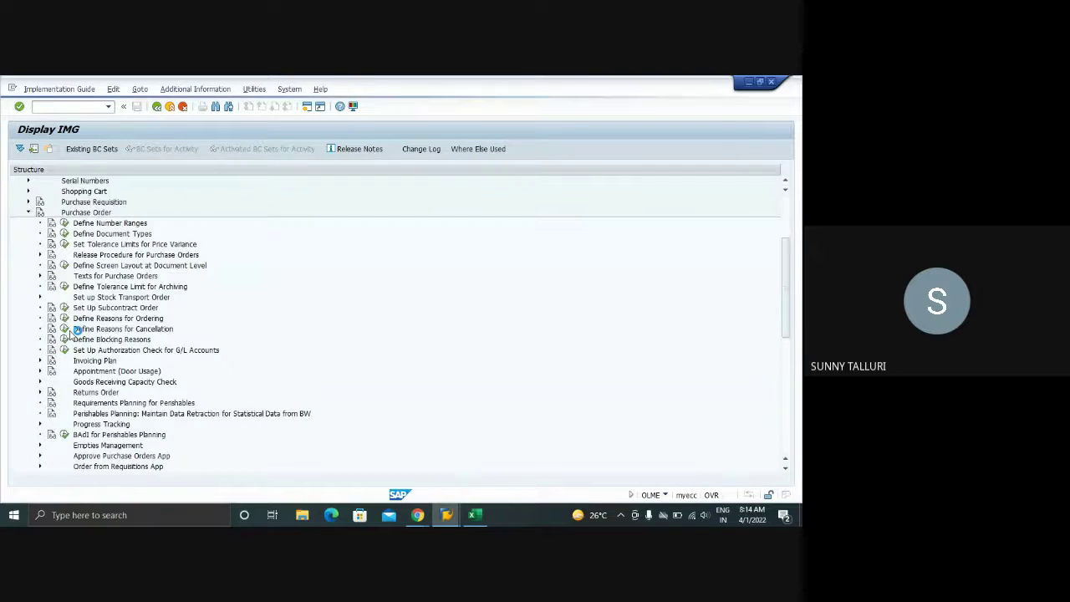
{"action": "left_click", "coordinate": [63, 234]}
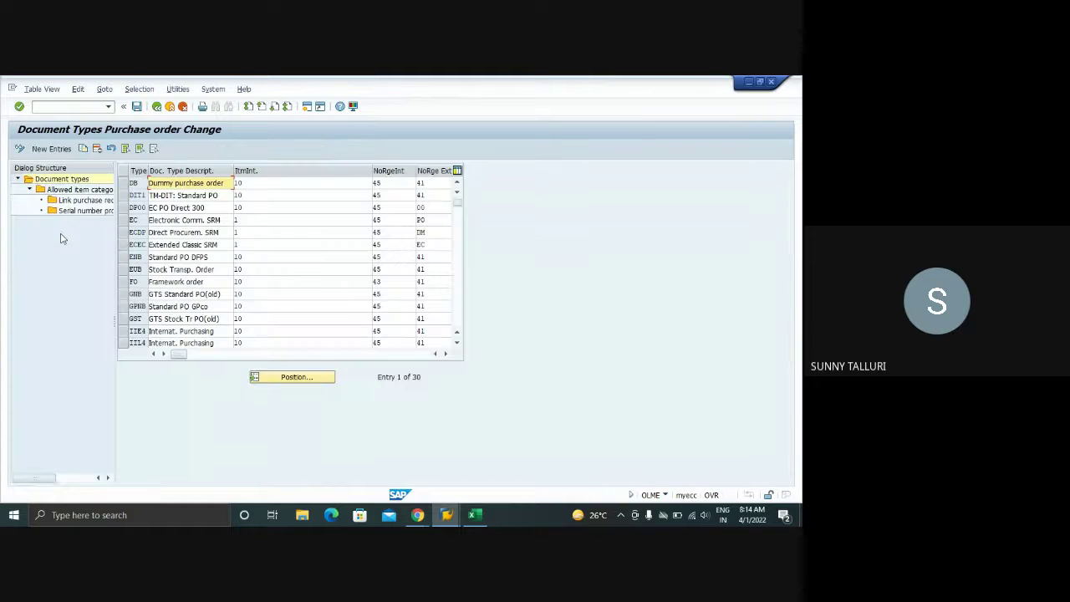
{"action": "scroll", "coordinate": [145, 276], "scroll_direction": "down", "scroll_amount": 4}
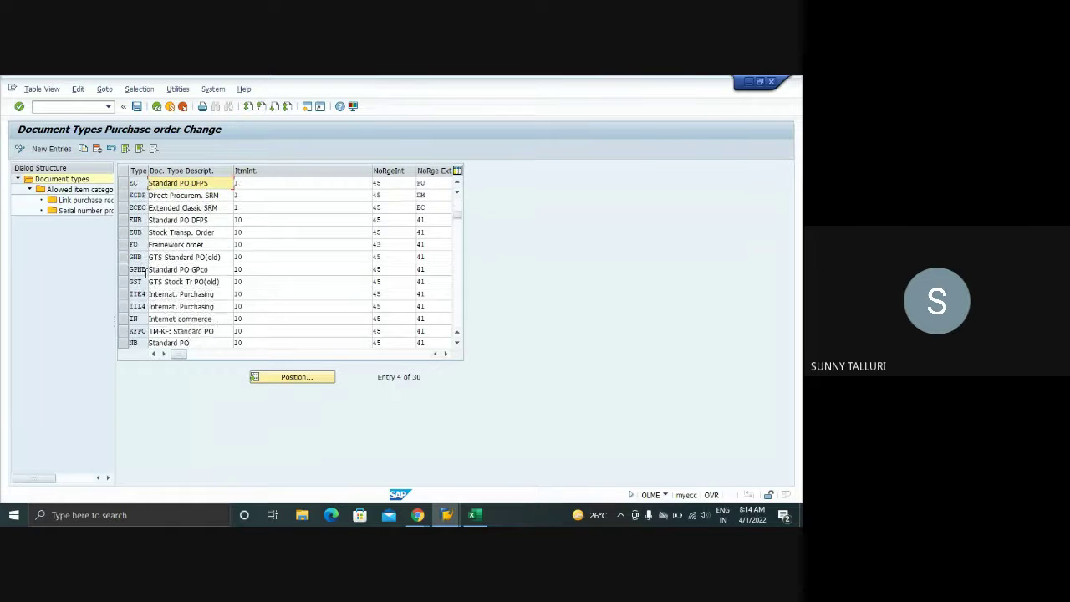
{"action": "scroll", "coordinate": [145, 277], "scroll_direction": "down", "scroll_amount": 4}
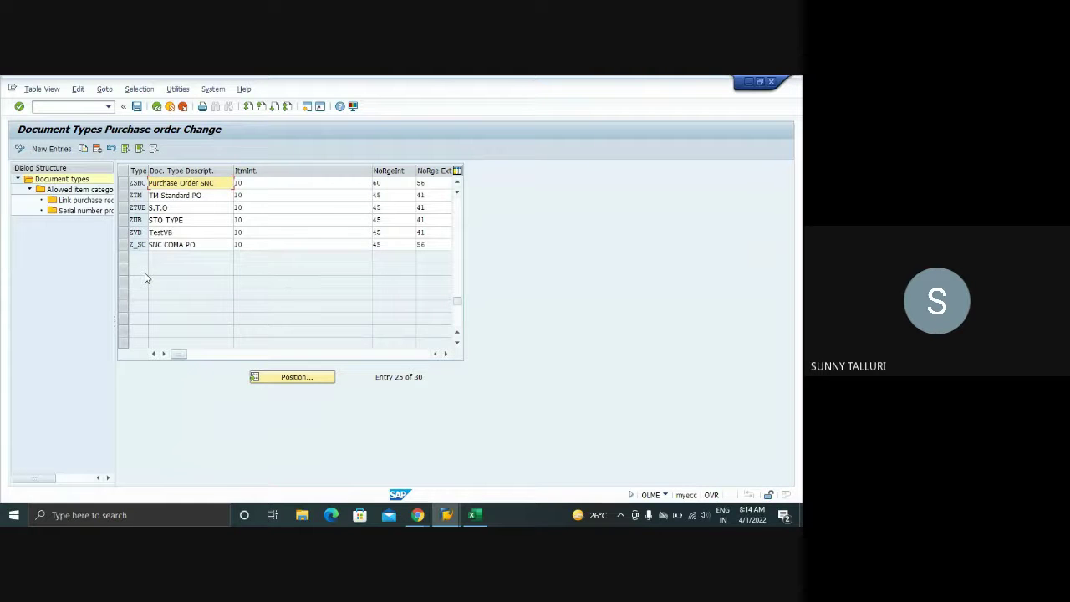
{"action": "scroll", "coordinate": [145, 276], "scroll_direction": "up", "scroll_amount": 2}
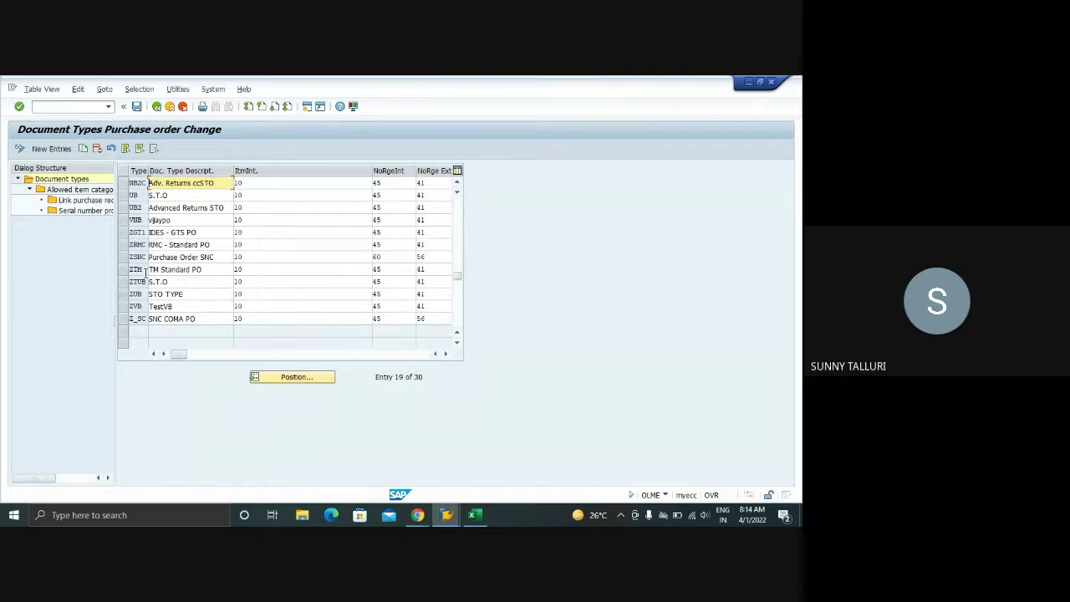
{"action": "scroll", "coordinate": [146, 271], "scroll_direction": "up", "scroll_amount": 2}
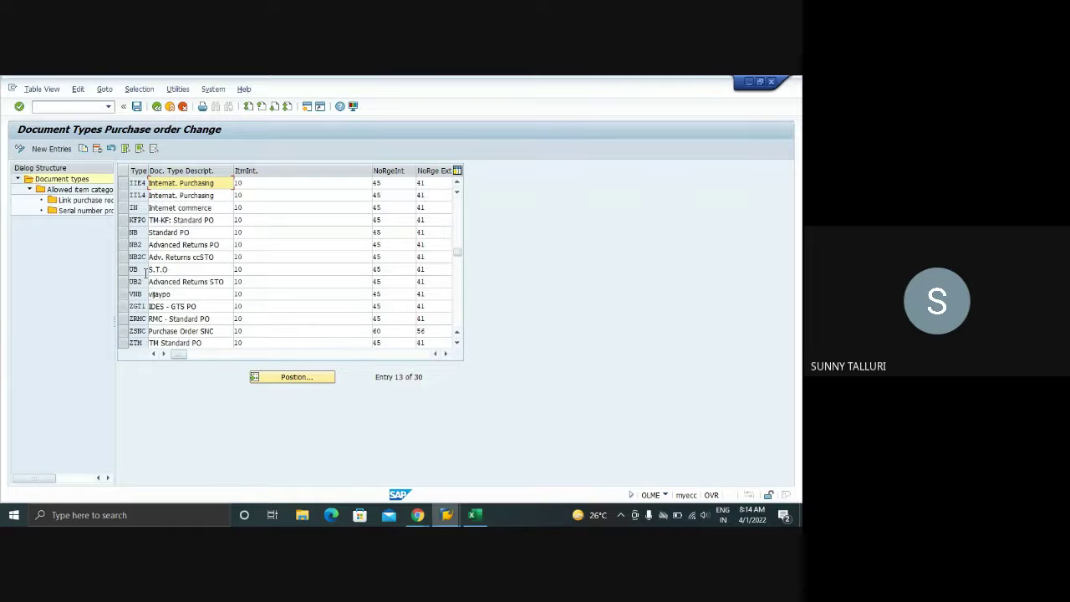
{"action": "left_click", "coordinate": [124, 232]}
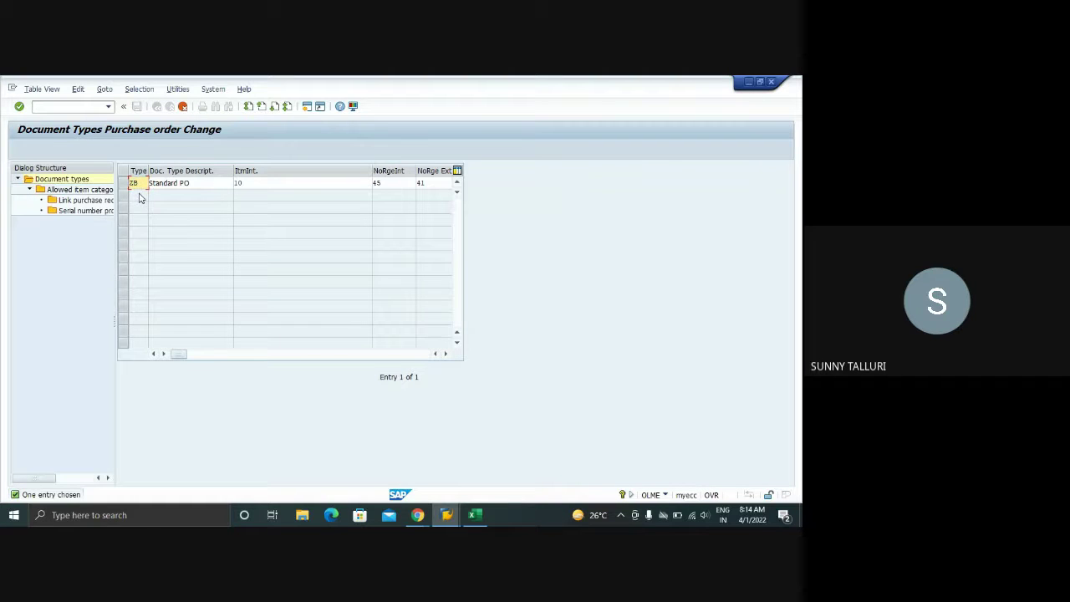
{"action": "type", "text": "N"}
{"action": "left_click", "coordinate": [140, 194]}
- Copy NB with all dependent entries as Z1NB Standard PO and save under the customizing request
{"action": "key", "text": "Return"}
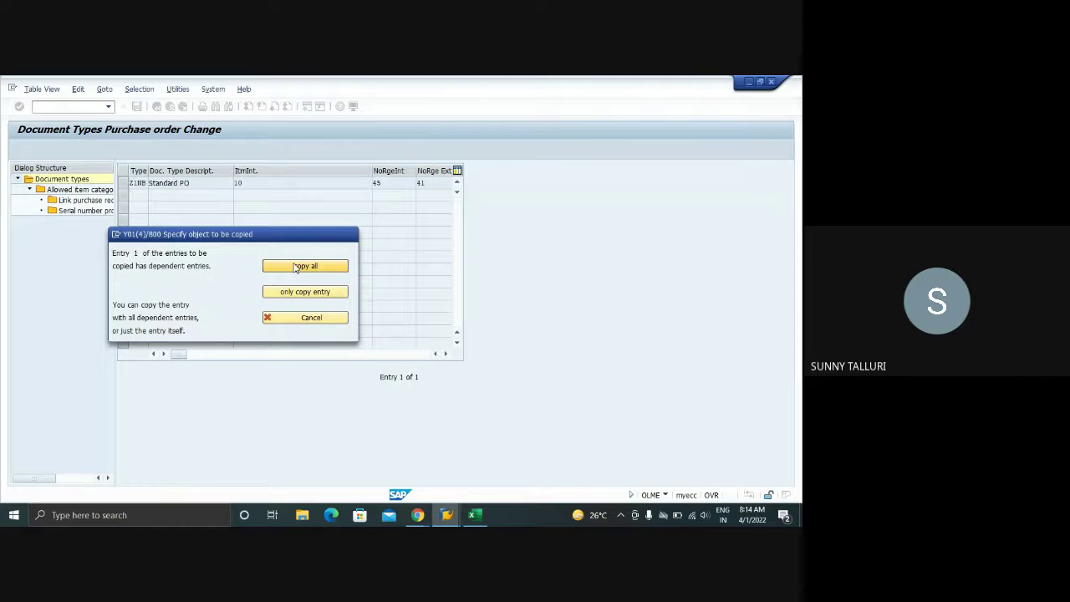
{"action": "left_click", "coordinate": [293, 267]}
{"action": "left_click", "coordinate": [281, 416]}
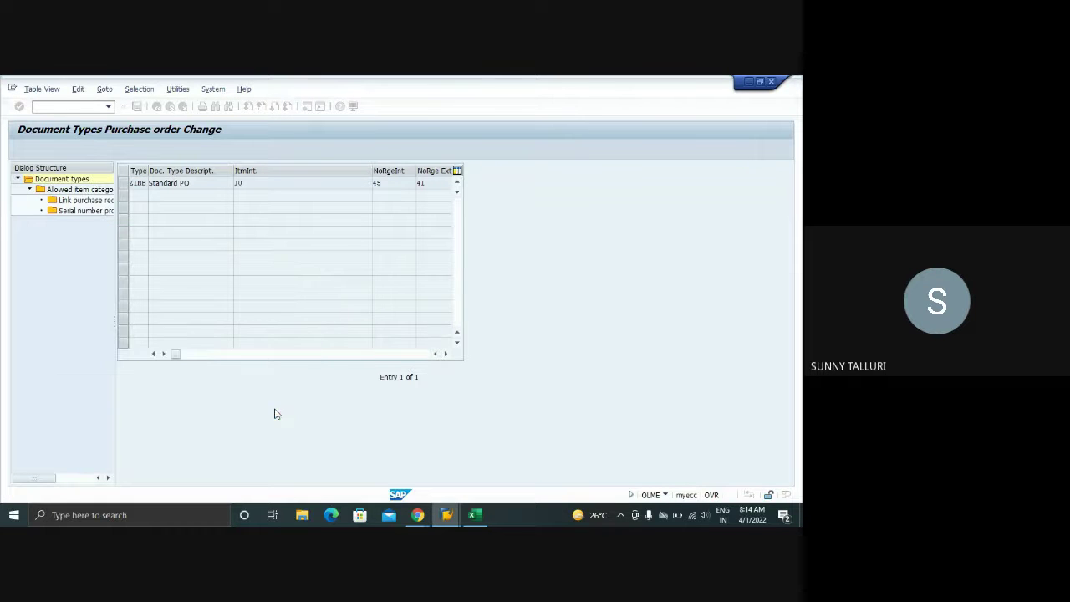
{"action": "left_click", "coordinate": [136, 106]}
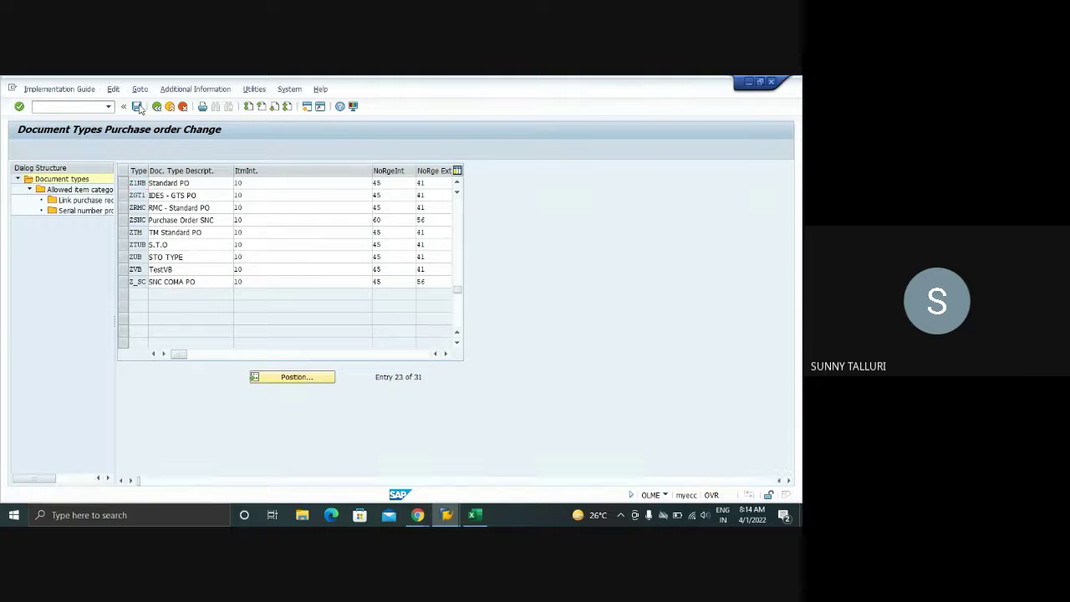
{"action": "left_click", "coordinate": [172, 275]}
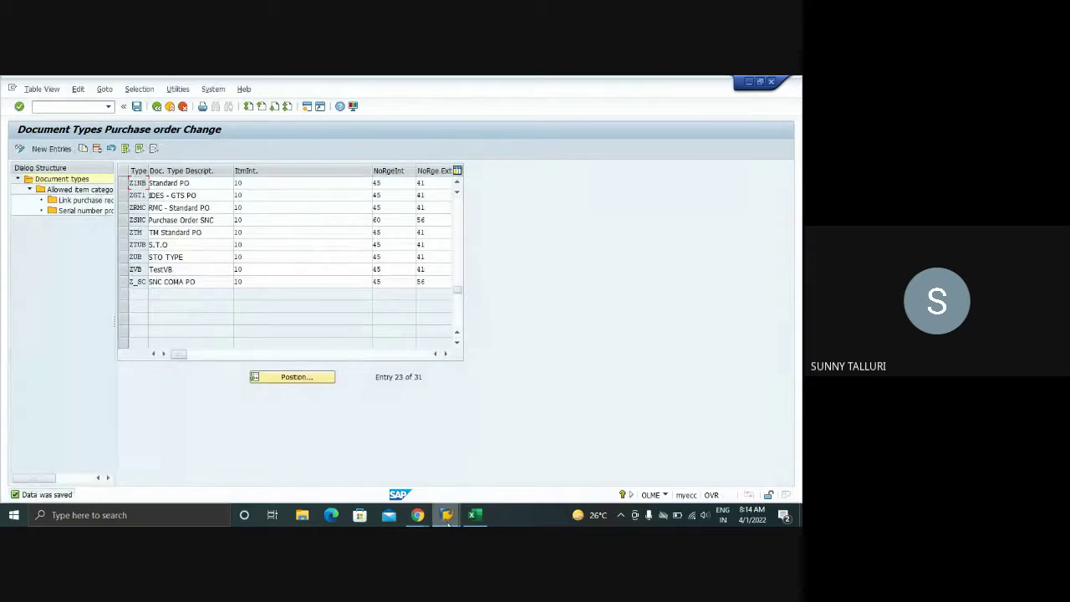
{"action": "mouse_move", "coordinate": [447, 515]}
{"action": "mouse_move", "coordinate": [524, 460]}
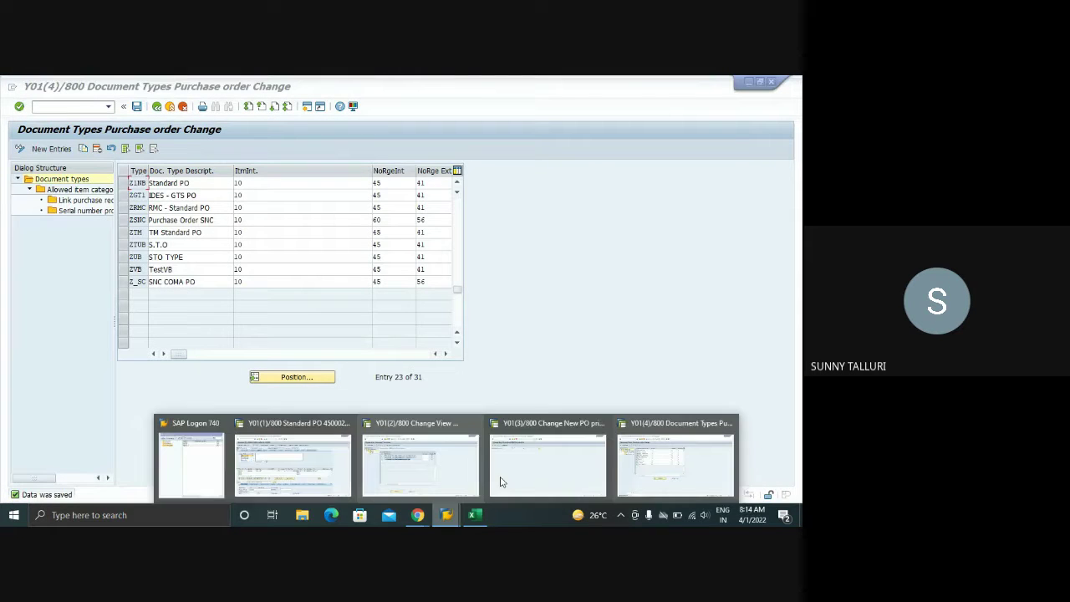
- Execute the ZNEU condition-record selection for document type Z1NB and list the available partner functions
{"action": "left_click", "coordinate": [494, 462]}
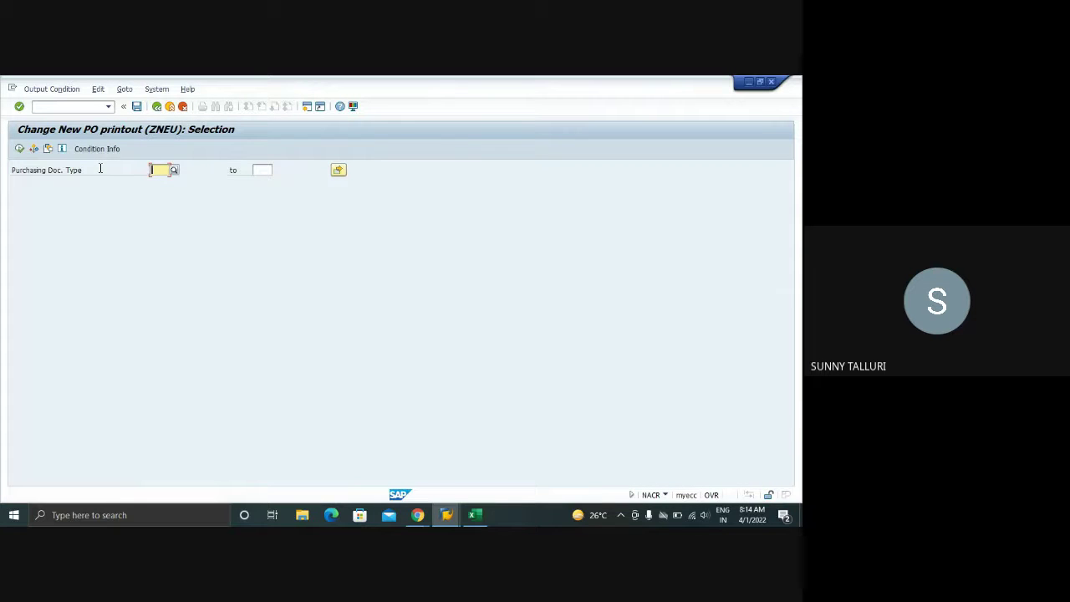
{"action": "key", "text": "F8"}
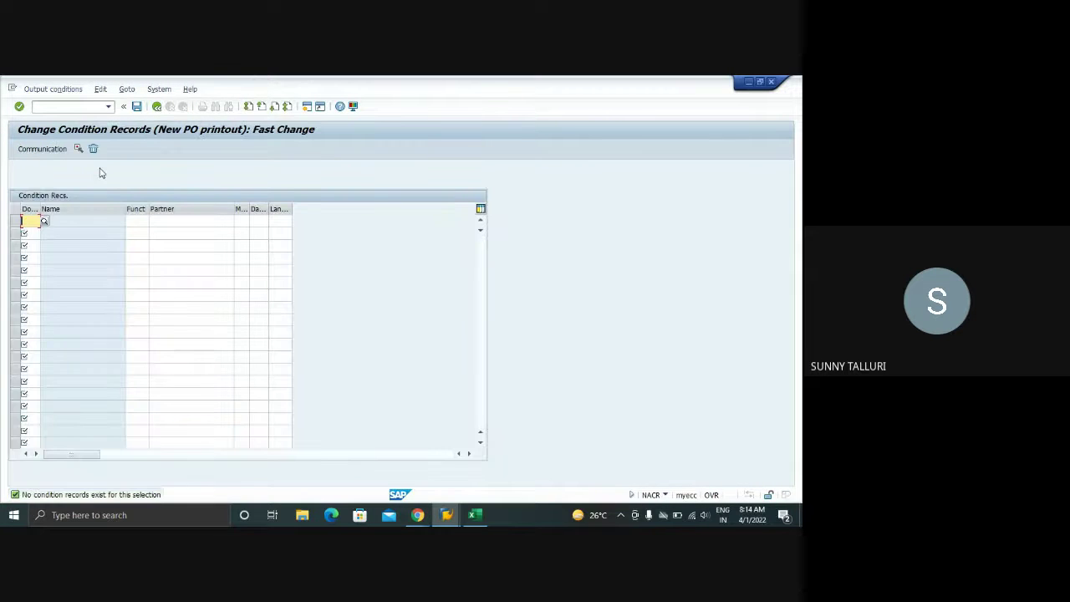
{"action": "key", "text": "Tab"}
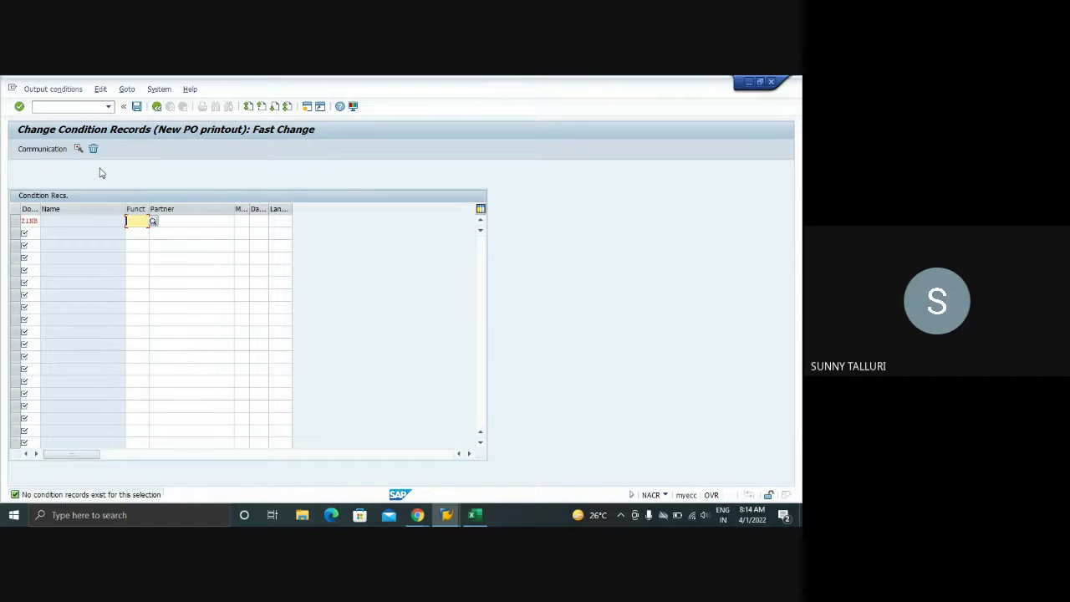
{"action": "key", "text": "Return"}
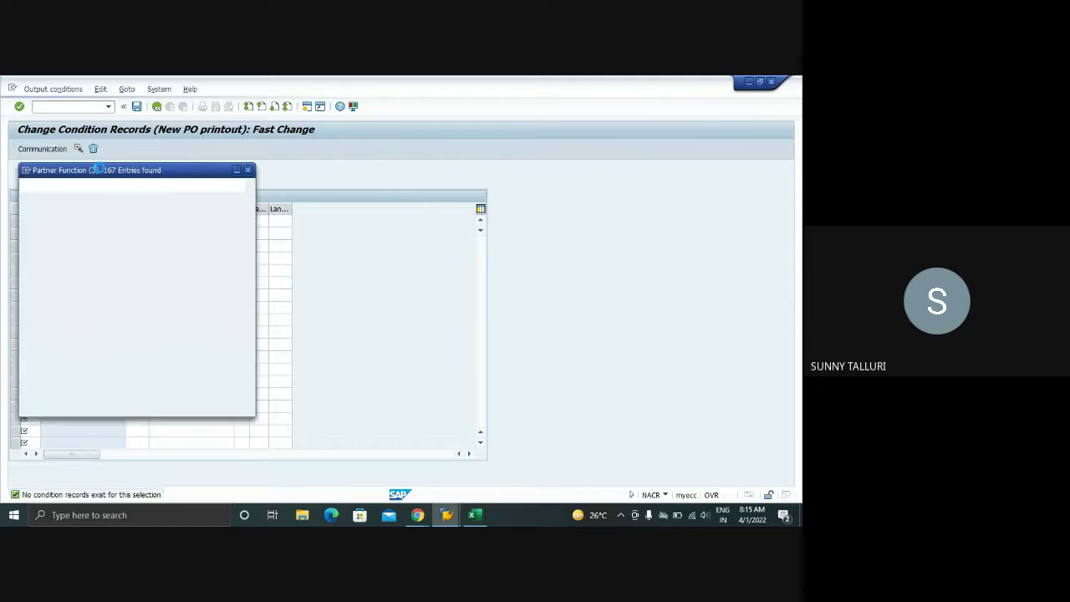
{"action": "mouse_move", "coordinate": [449, 519]}
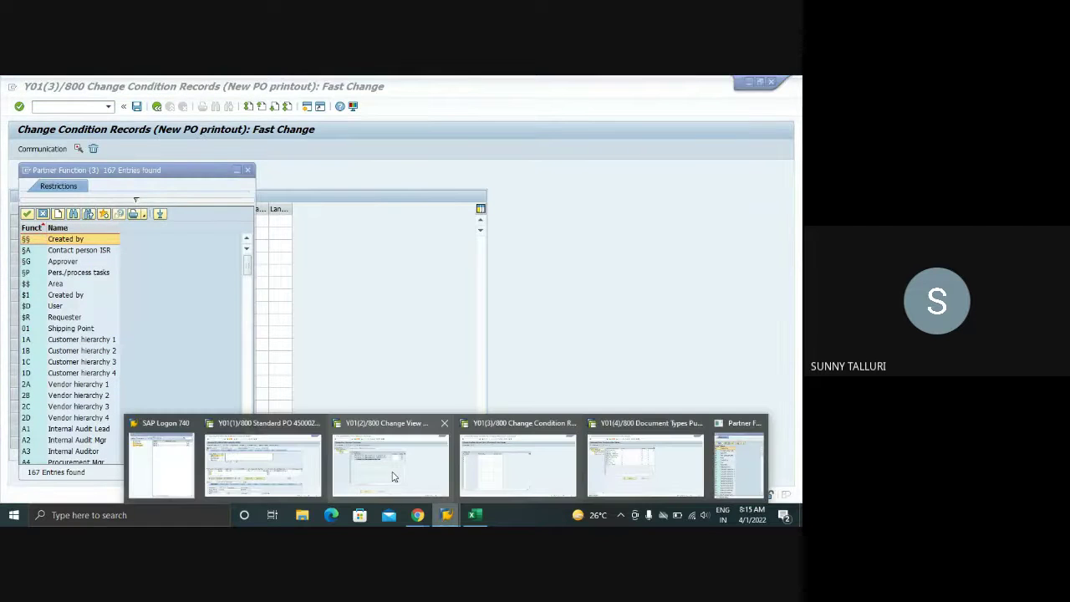
{"action": "left_click", "coordinate": [393, 472]}
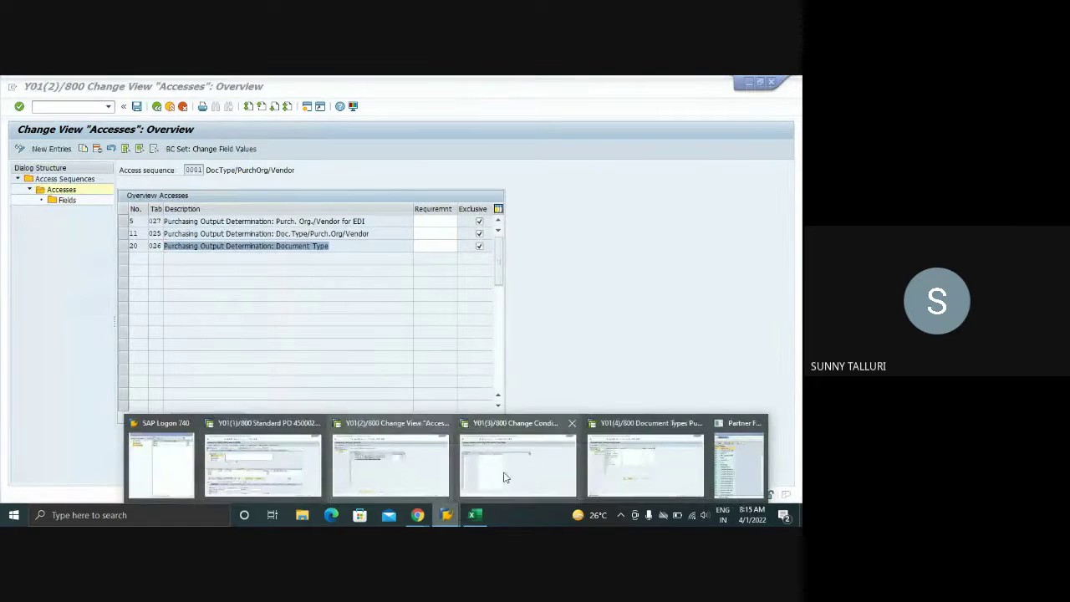
{"action": "left_click", "coordinate": [510, 468]}
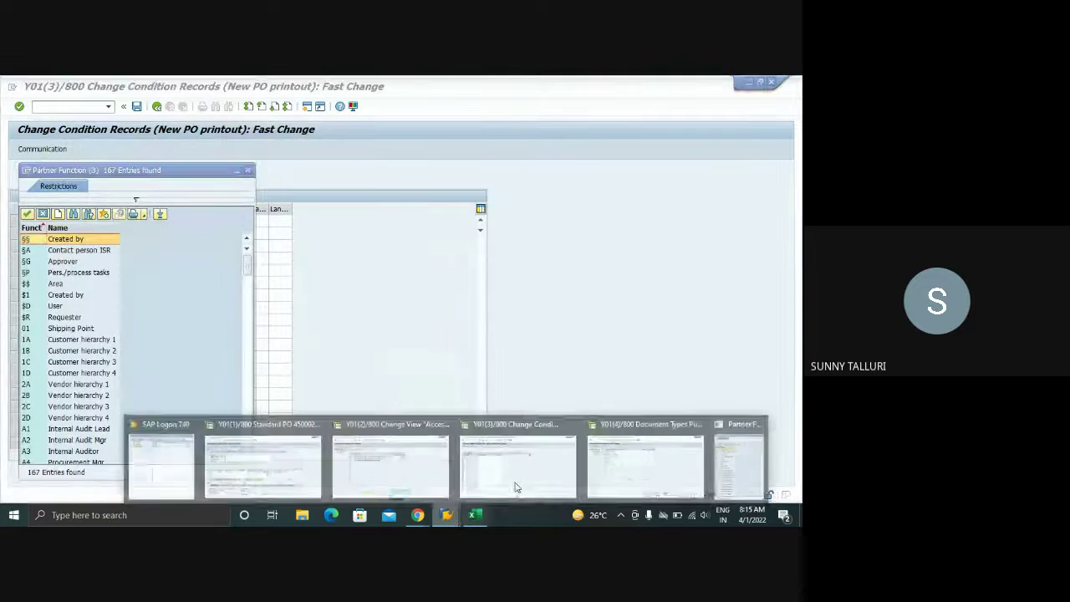
{"action": "left_click", "coordinate": [628, 464]}
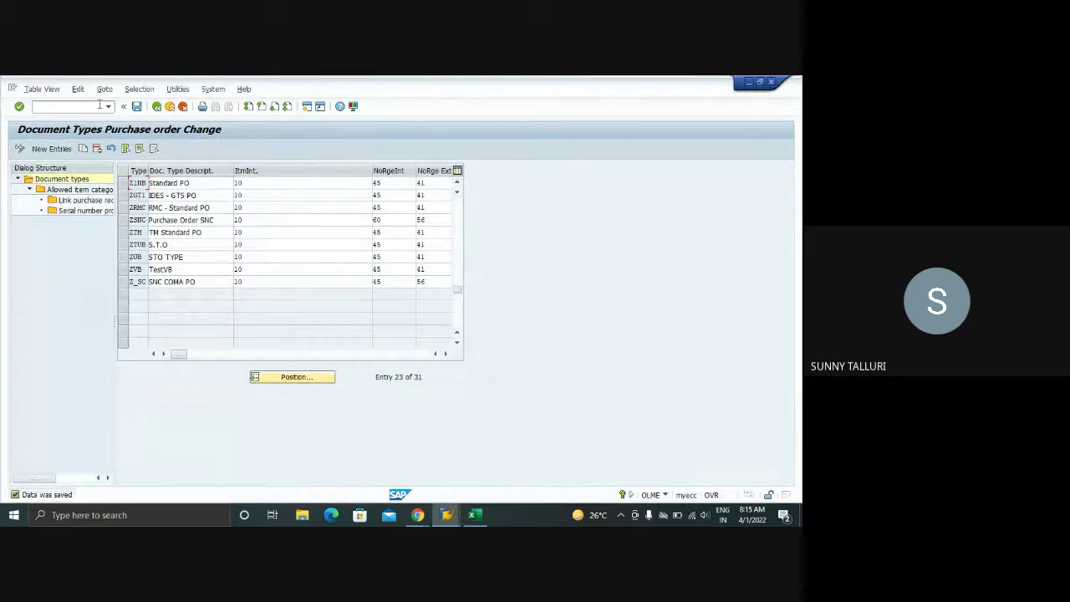
- Run /NOLME and open Maintain Message Types for PO under Messages > Output Control > Message Types
{"action": "left_click", "coordinate": [74, 107]}
{"action": "type", "text": "/NOLME"}
{"action": "key", "text": "Return"}
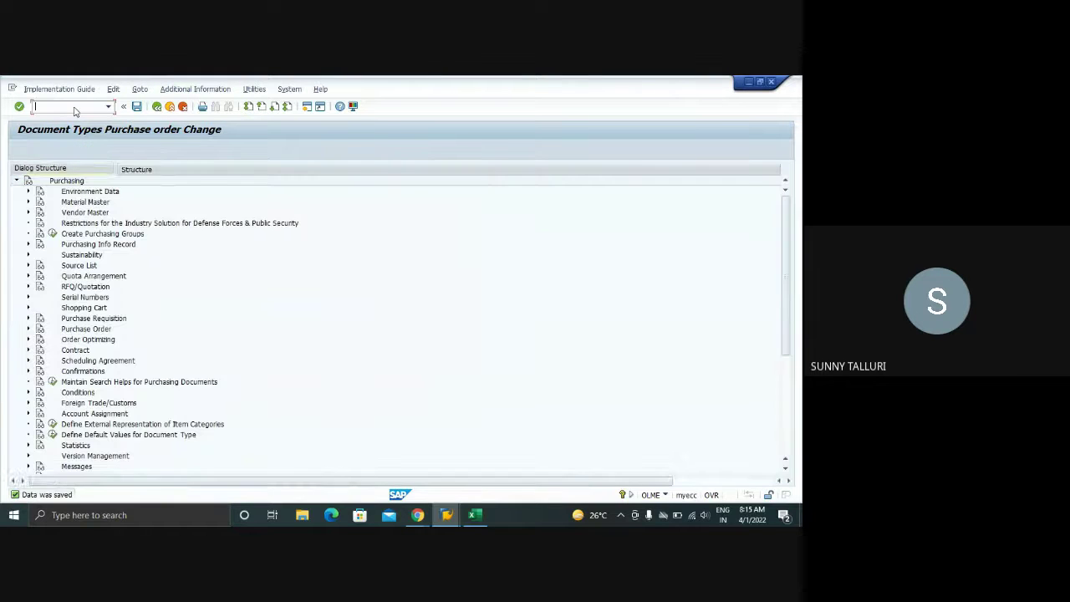
{"action": "scroll", "coordinate": [28, 333], "scroll_direction": "down", "scroll_amount": 2}
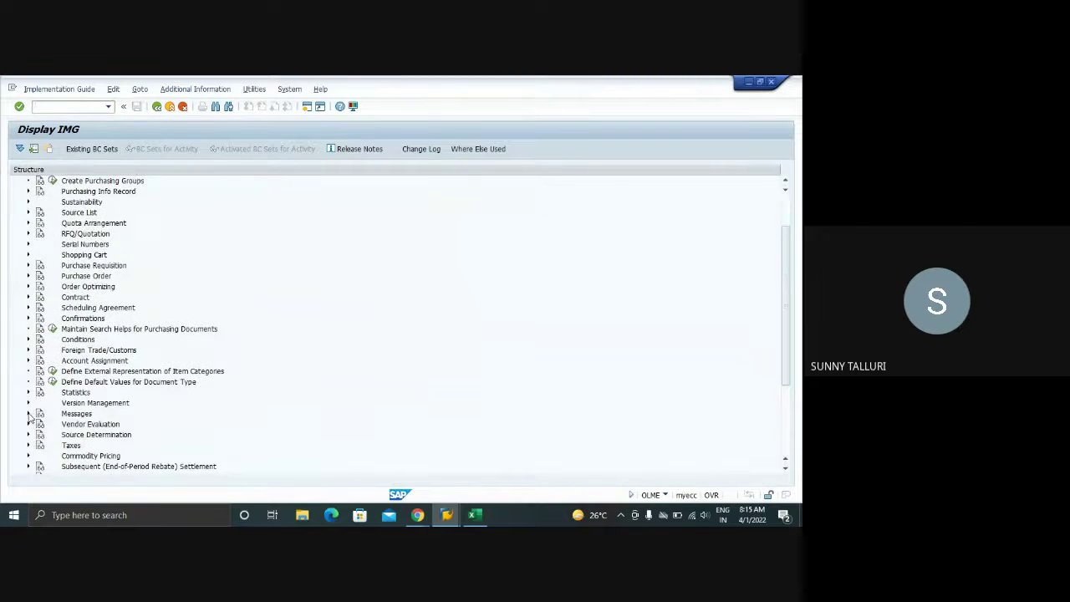
{"action": "left_click", "coordinate": [27, 413]}
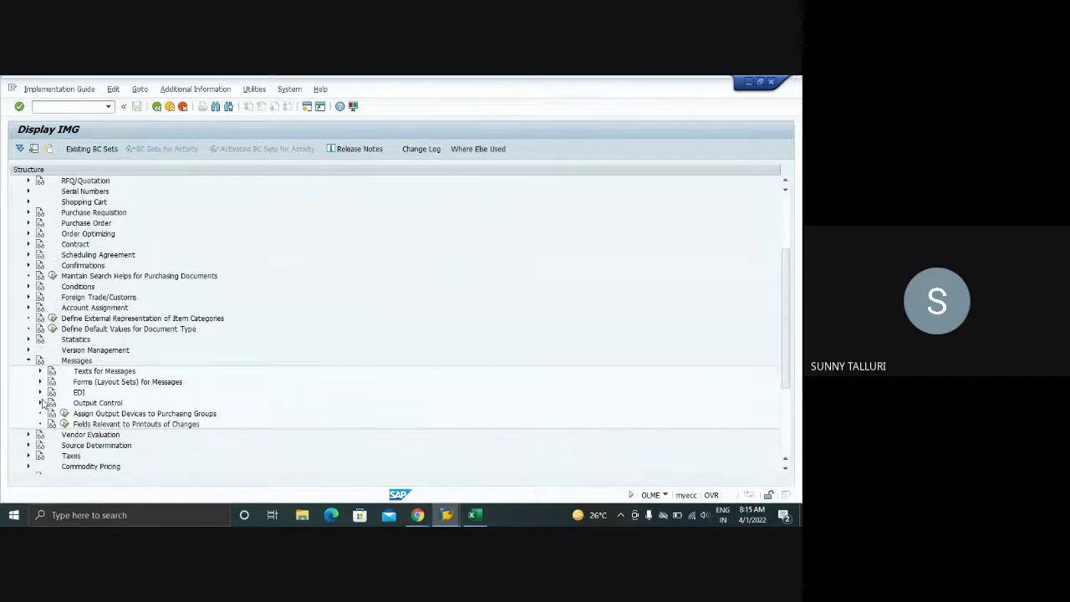
{"action": "left_click", "coordinate": [40, 403]}
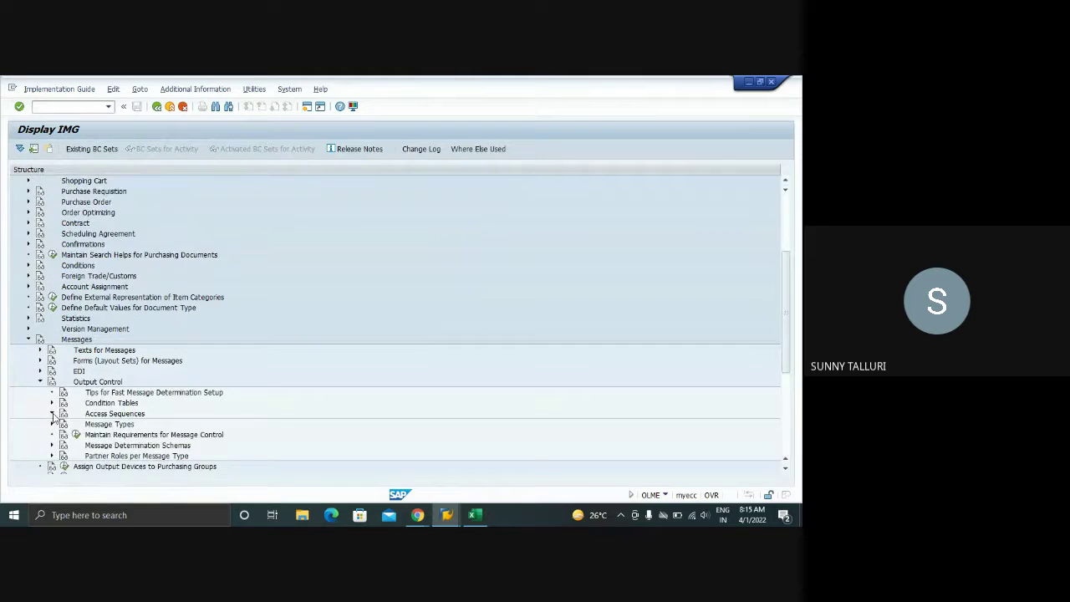
{"action": "left_click", "coordinate": [51, 413]}
{"action": "left_click", "coordinate": [52, 360]}
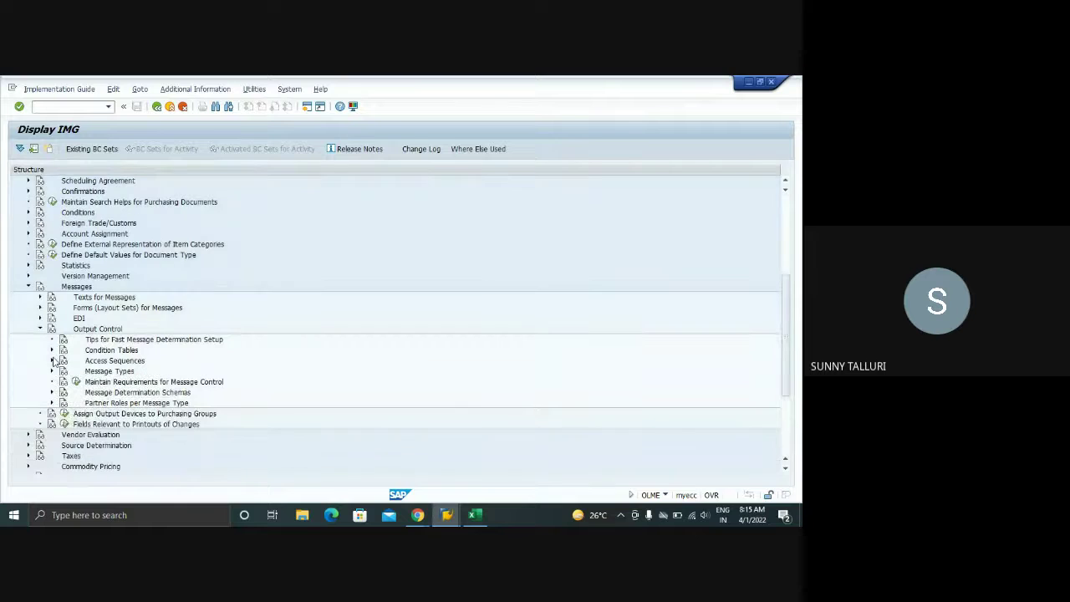
{"action": "left_click", "coordinate": [52, 370]}
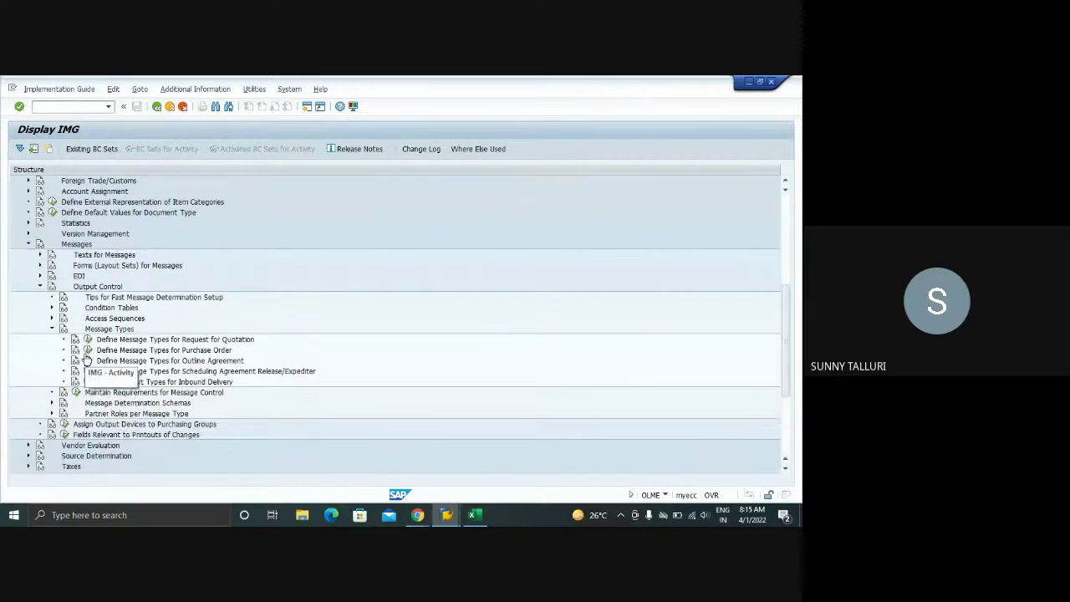
{"action": "left_click", "coordinate": [88, 349]}
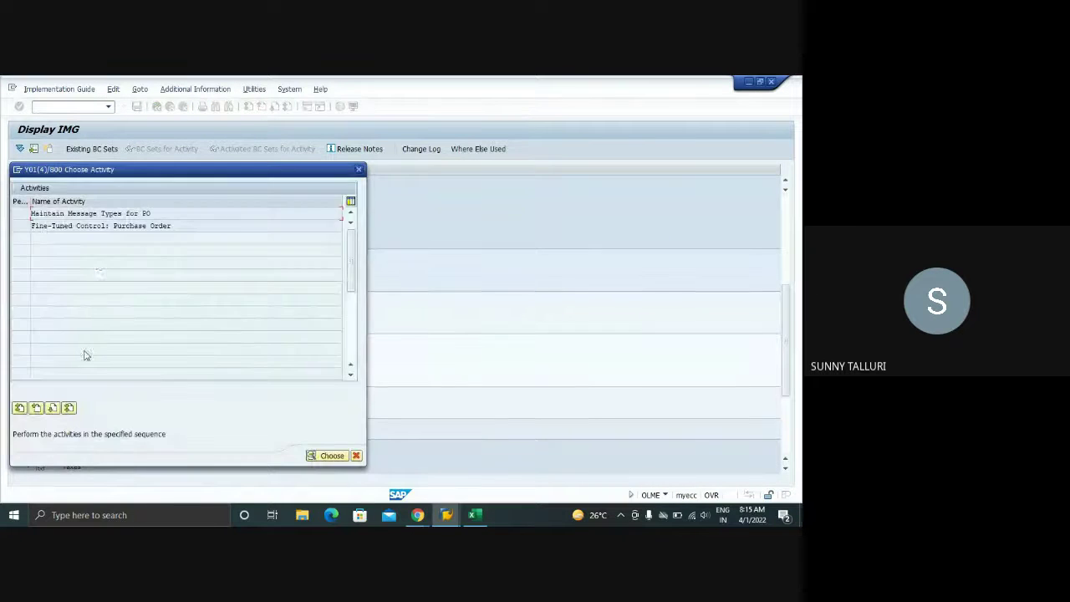
{"action": "double_click", "coordinate": [103, 214]}
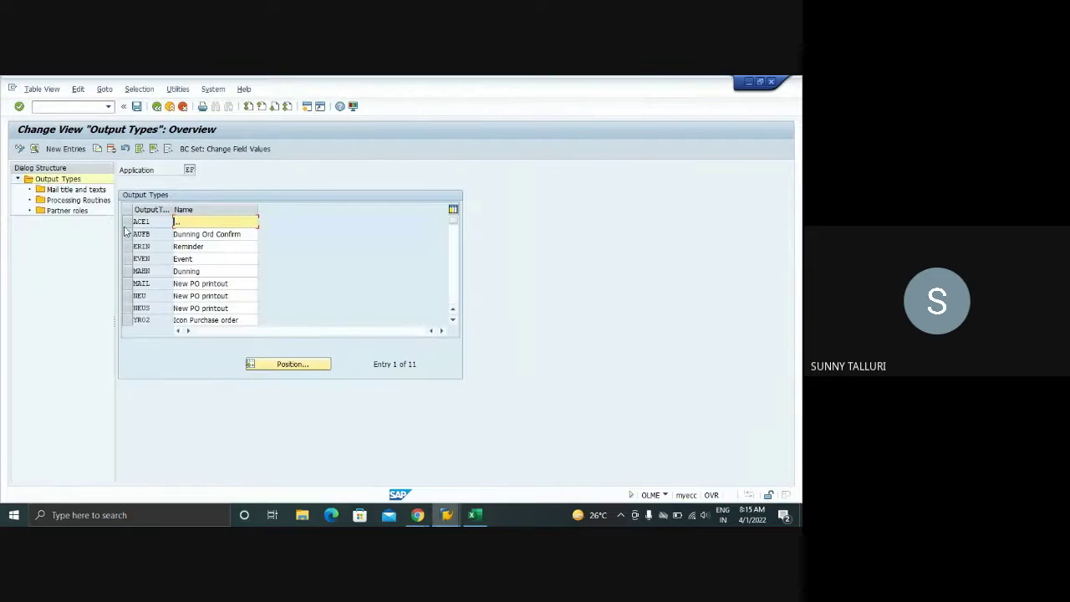
- Locate output type ZNEU, rename it to TEST PO PRINT, and save under the customizing request
{"action": "left_click", "coordinate": [271, 365]}
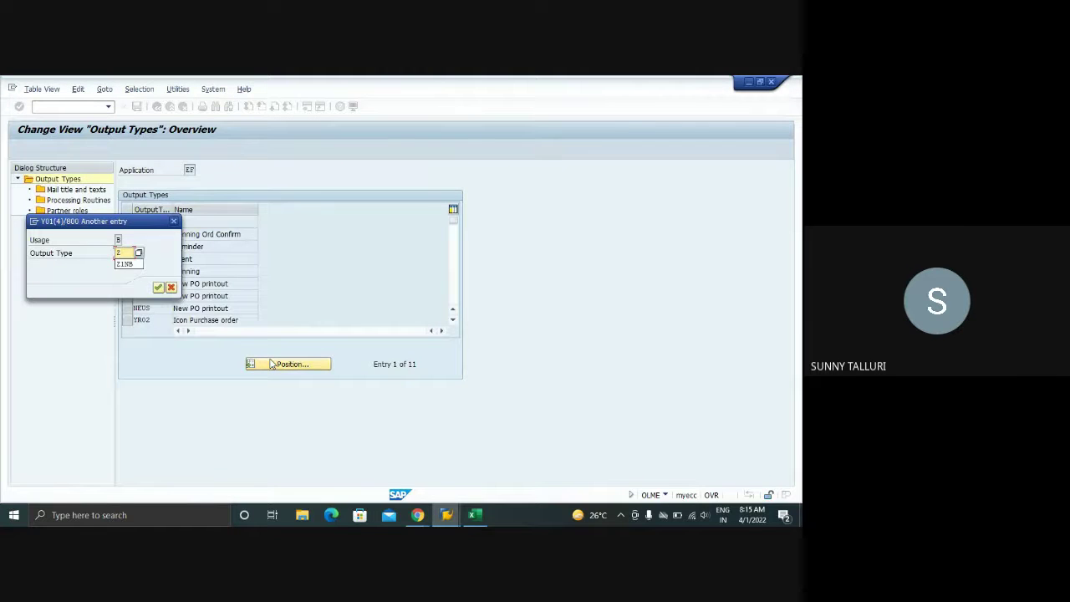
{"action": "key", "text": "Return"}
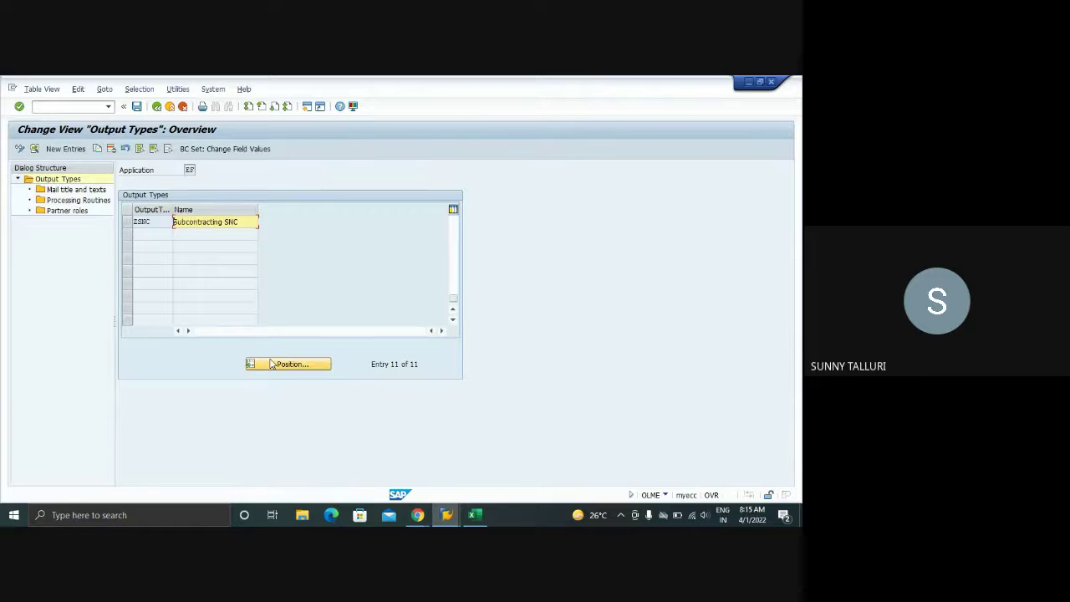
{"action": "left_click", "coordinate": [289, 369]}
{"action": "type", "text": "ZNEU"}
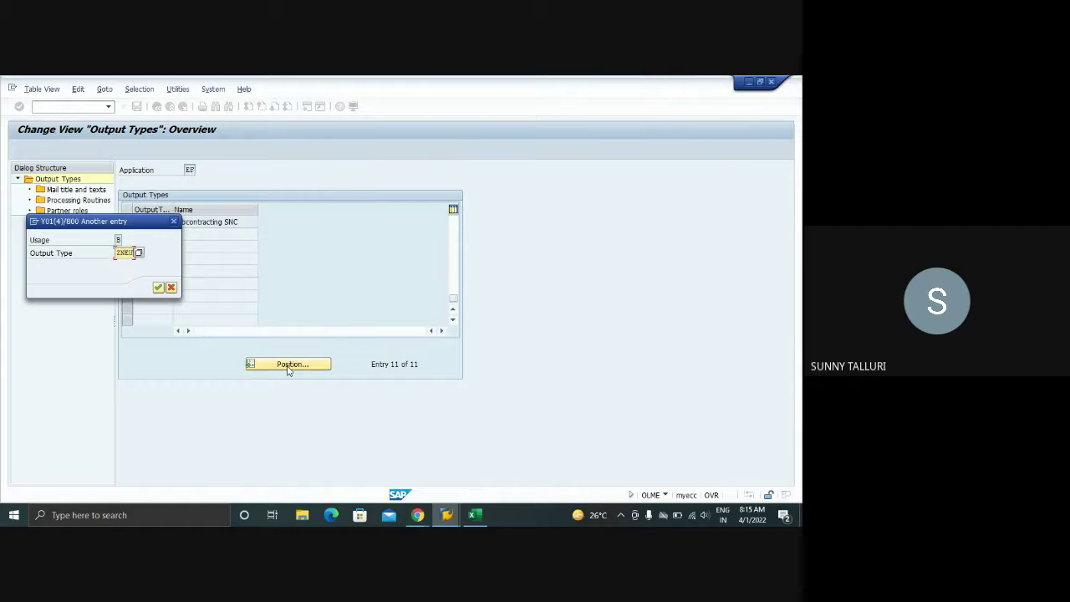
{"action": "key", "text": "Return"}
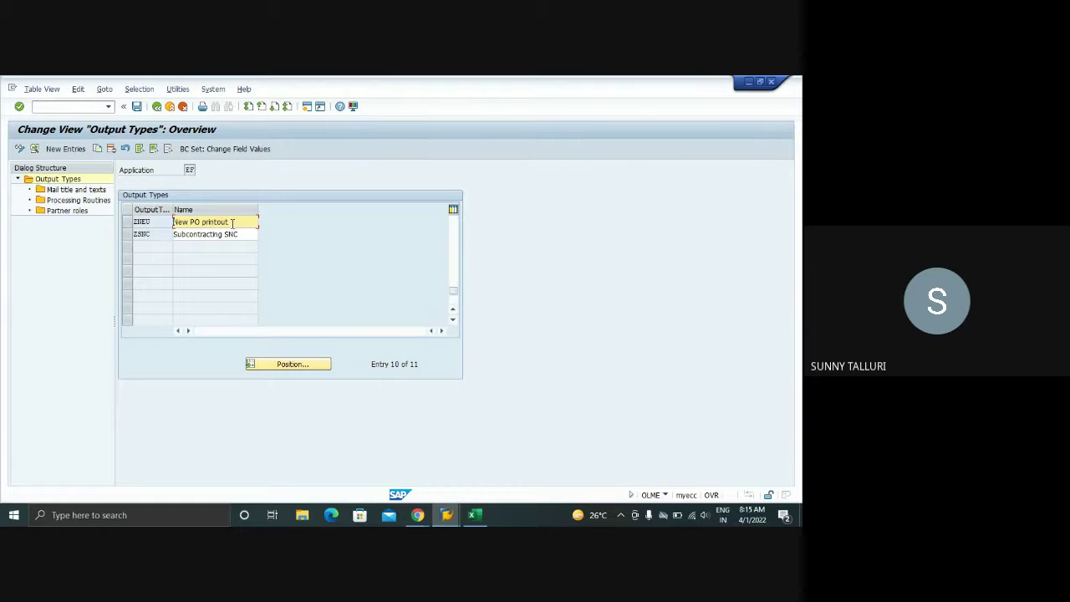
{"action": "key", "text": "ctrl+a"}
{"action": "key", "text": "BackSpace"}
{"action": "left_click", "coordinate": [219, 233]}
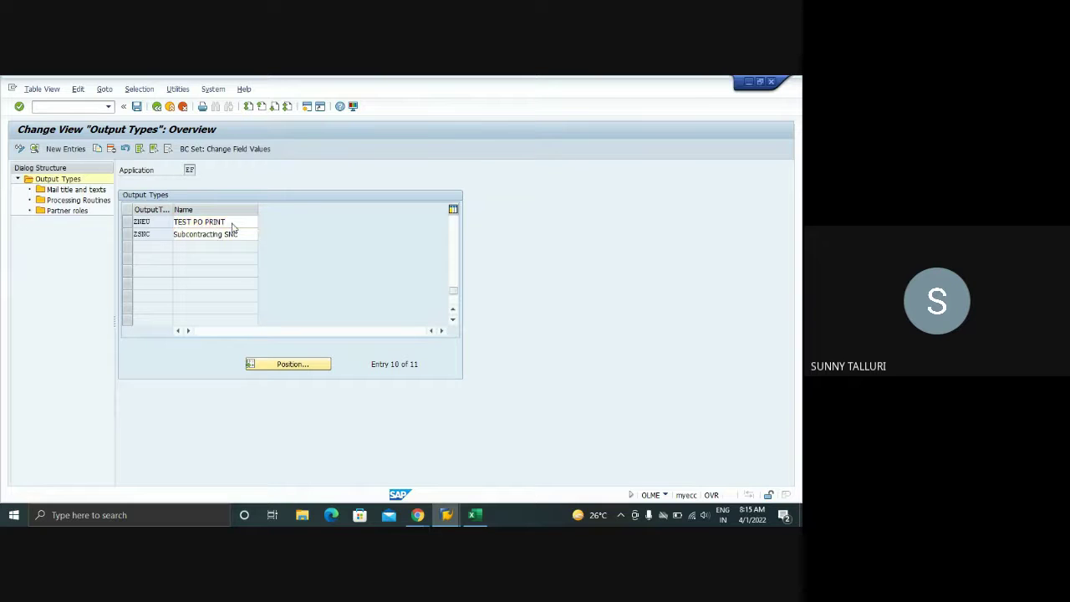
{"action": "left_click", "coordinate": [137, 106]}
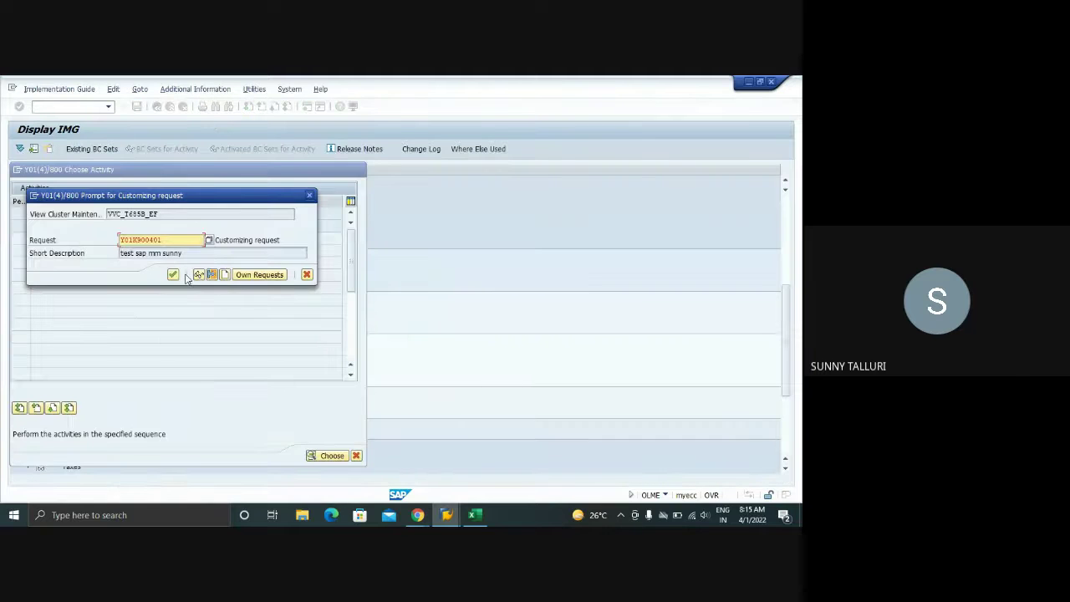
{"action": "left_click", "coordinate": [173, 275]}
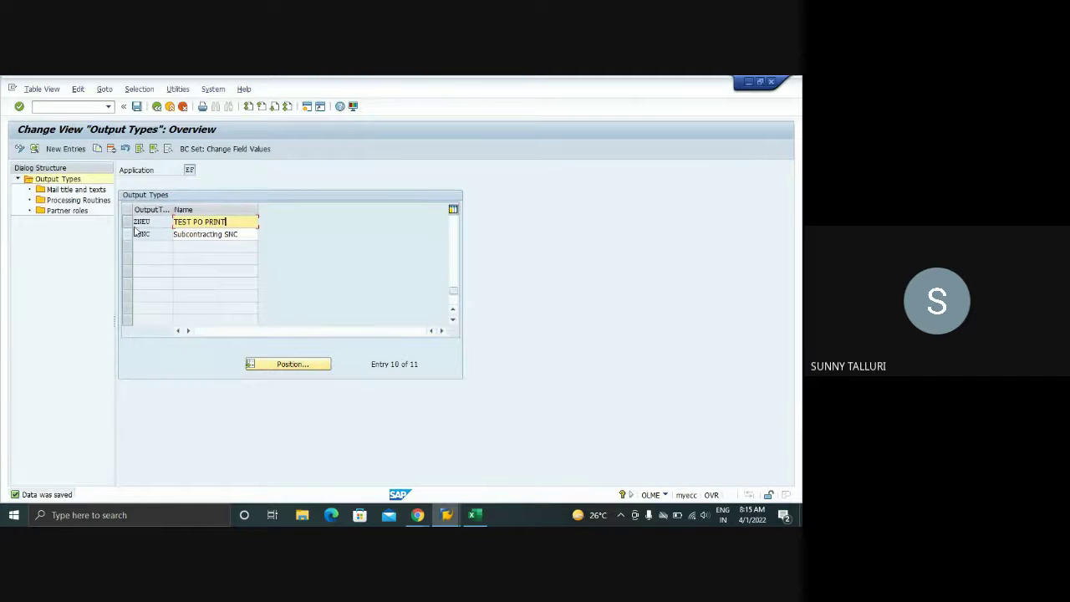
- Review ZNEU's partner roles, checking the OA, VN and DP partner function rows
{"action": "double_click", "coordinate": [149, 222]}
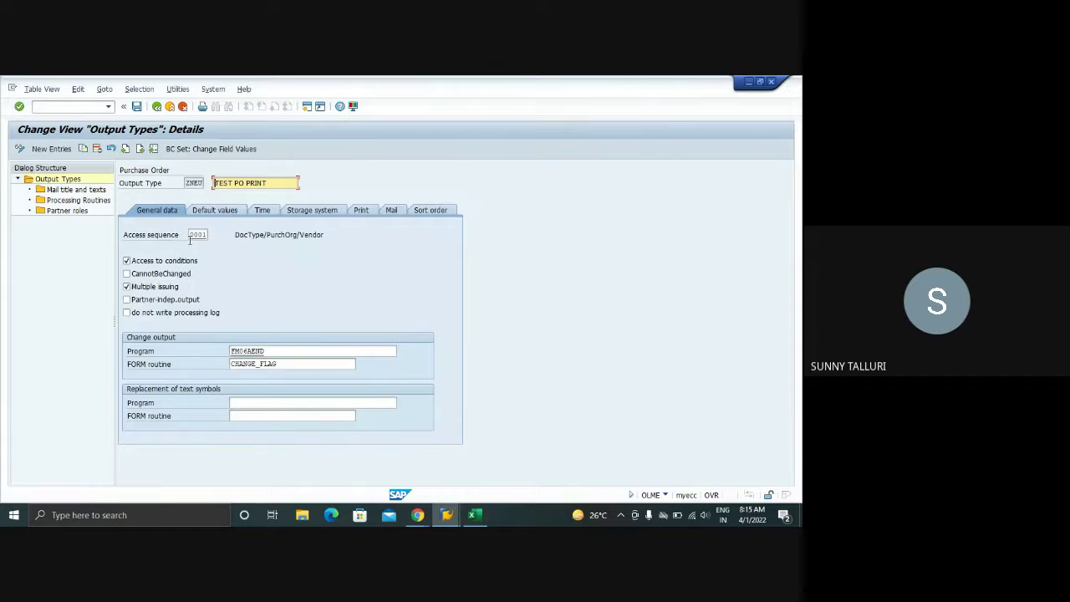
{"action": "double_click", "coordinate": [77, 214]}
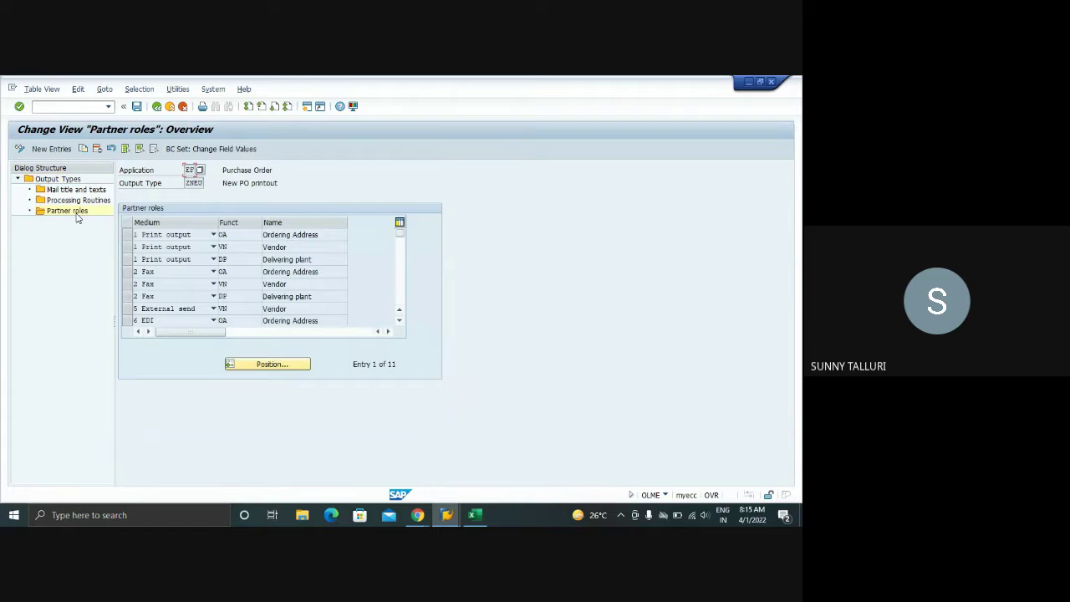
{"action": "left_click", "coordinate": [235, 235]}
{"action": "left_click", "coordinate": [236, 248]}
{"action": "left_click", "coordinate": [235, 261]}
{"action": "left_click", "coordinate": [234, 272]}
{"action": "left_click", "coordinate": [234, 285]}
{"action": "left_click", "coordinate": [235, 299]}
{"action": "left_click", "coordinate": [235, 310]}
{"action": "scroll", "coordinate": [236, 310], "scroll_direction": "down", "scroll_amount": 2}
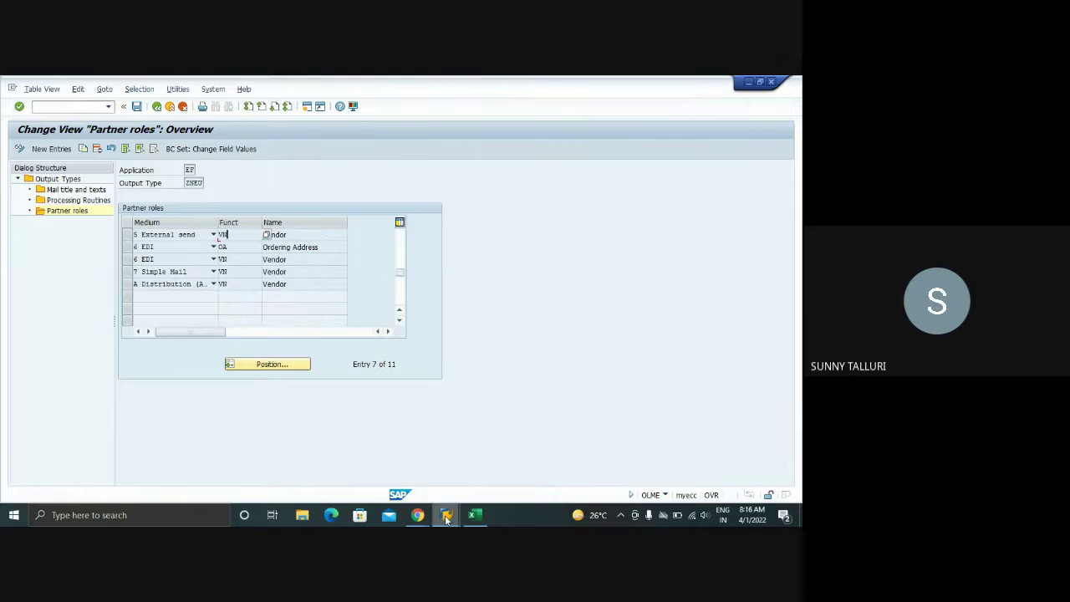
- Enter the Z1NB condition record with partner function OA, medium 1, time 3, language EN
{"action": "mouse_move", "coordinate": [447, 519]}
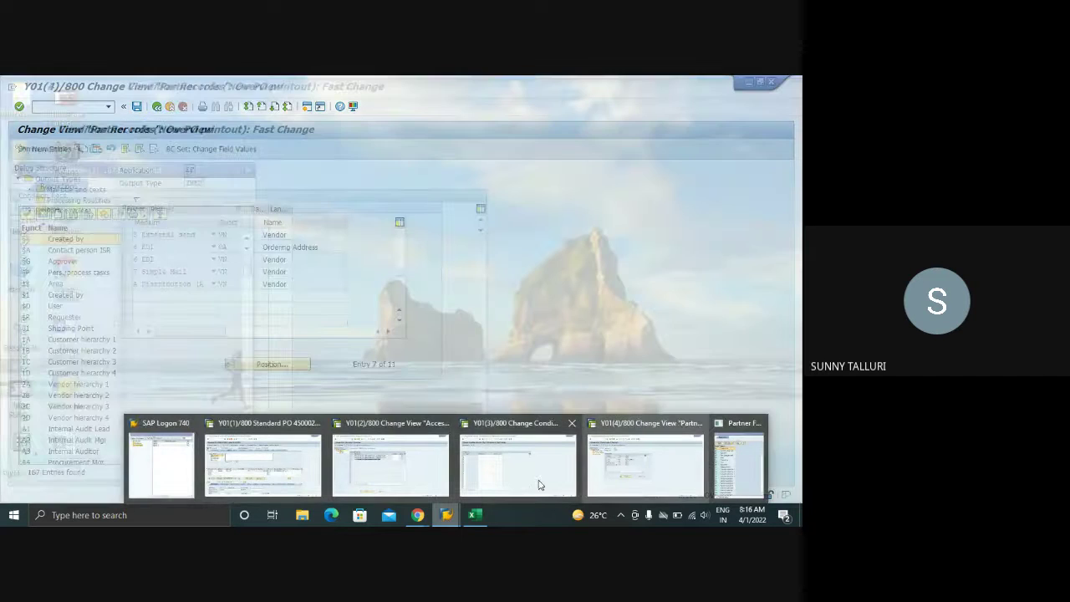
{"action": "left_click", "coordinate": [573, 468]}
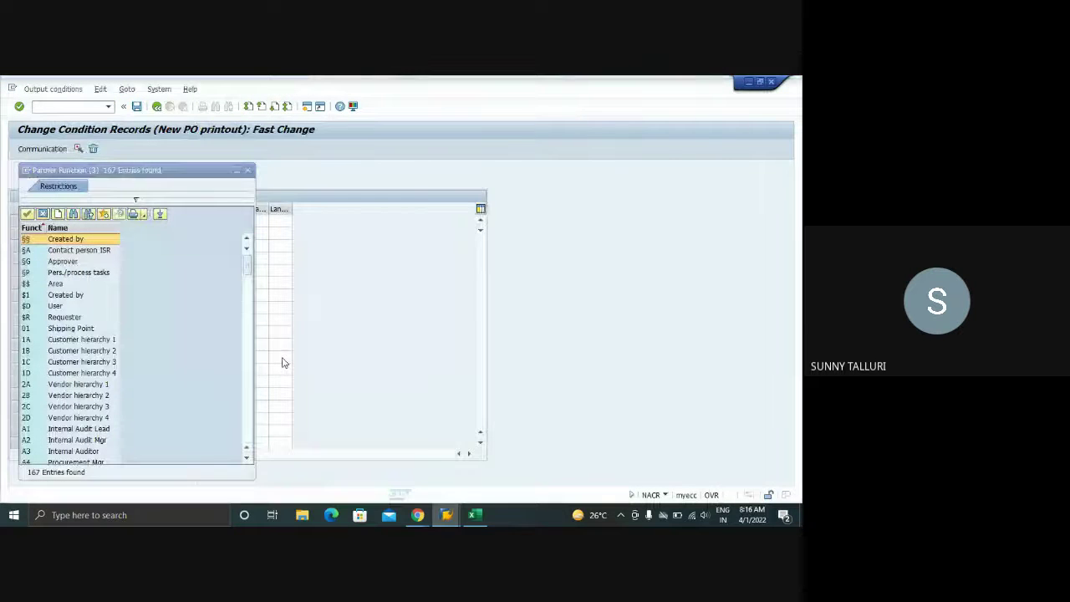
{"action": "left_click", "coordinate": [247, 171]}
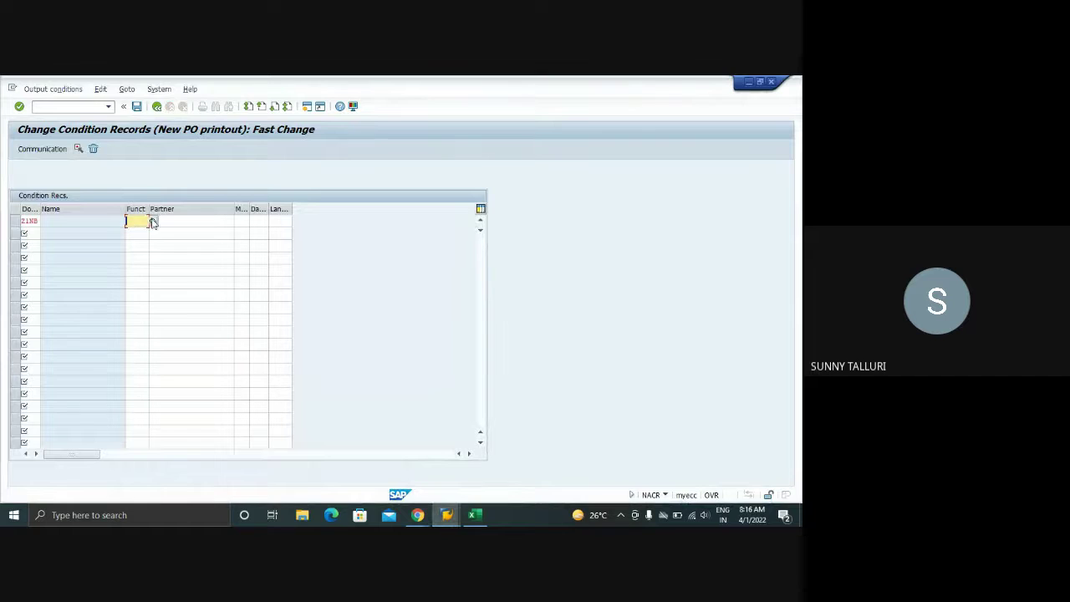
{"action": "type", "text": "OA"}
{"action": "key", "text": "Tab"}
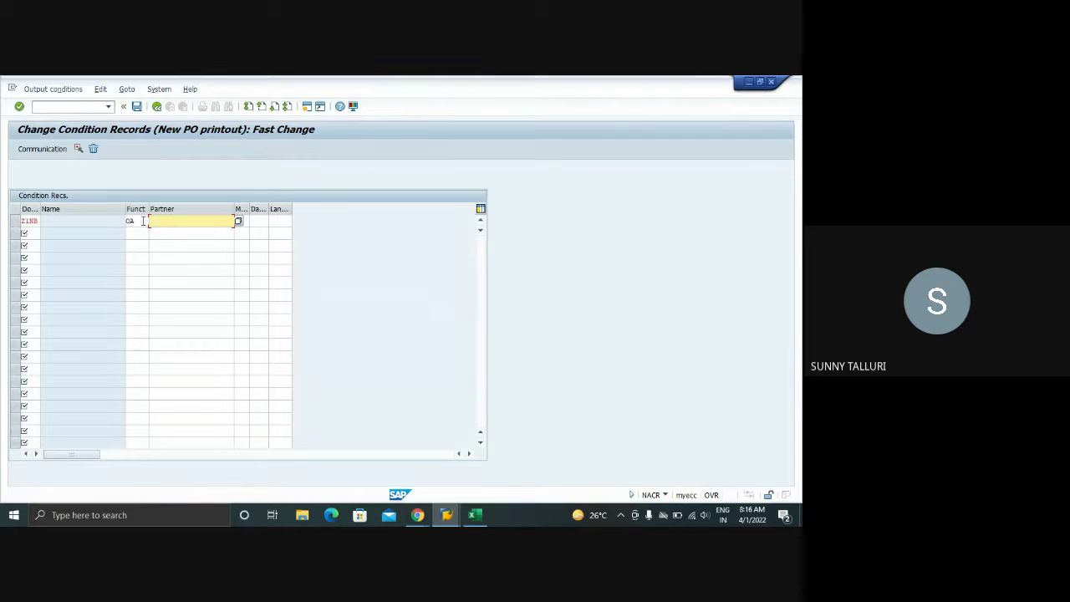
{"action": "key", "text": "Tab"}
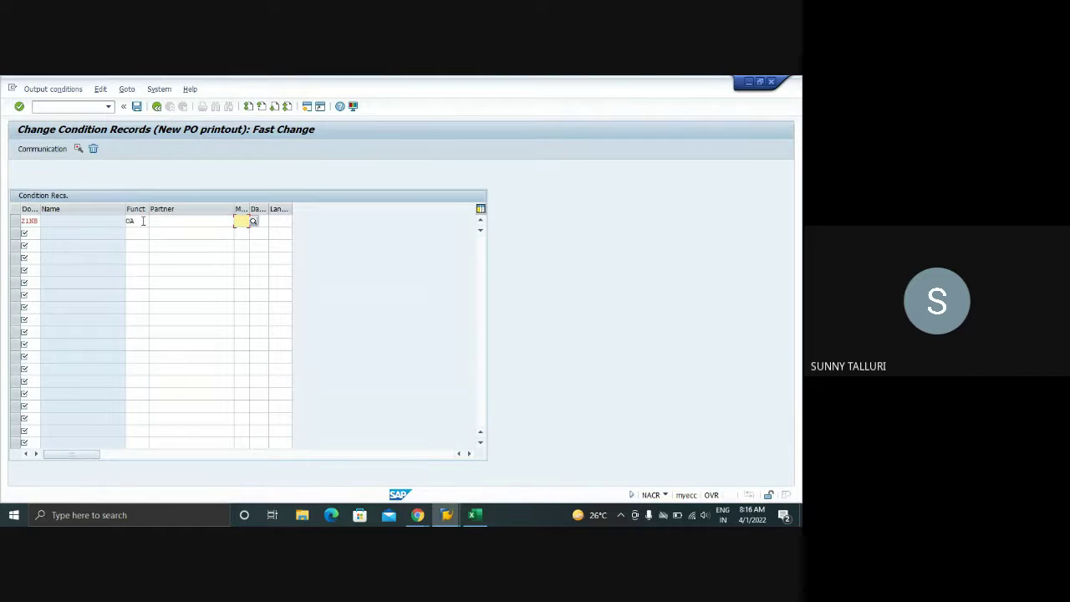
{"action": "type", "text": "1"}
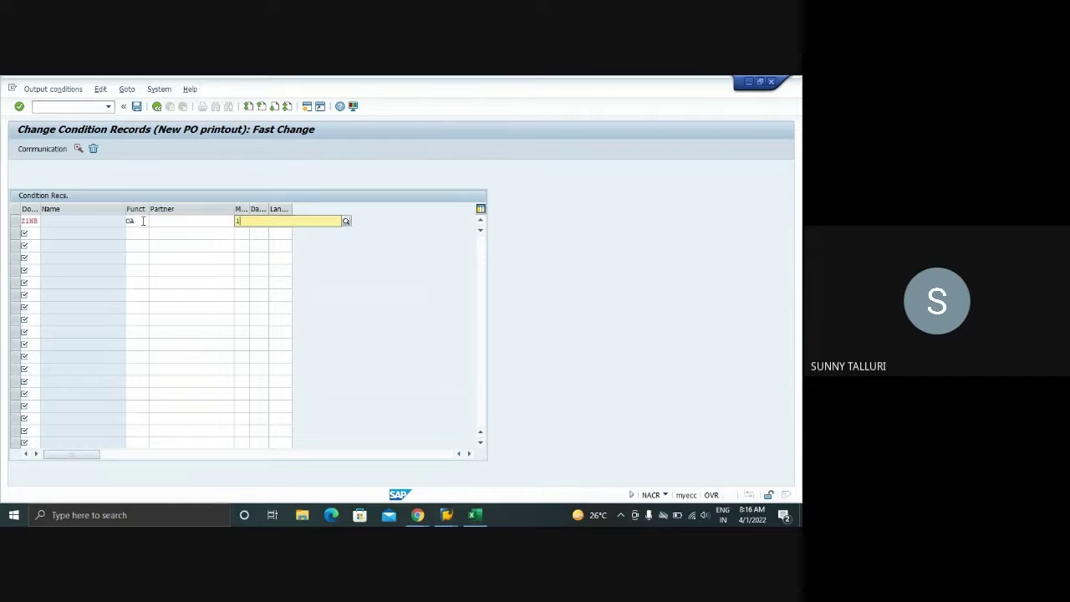
{"action": "key", "text": "Tab"}
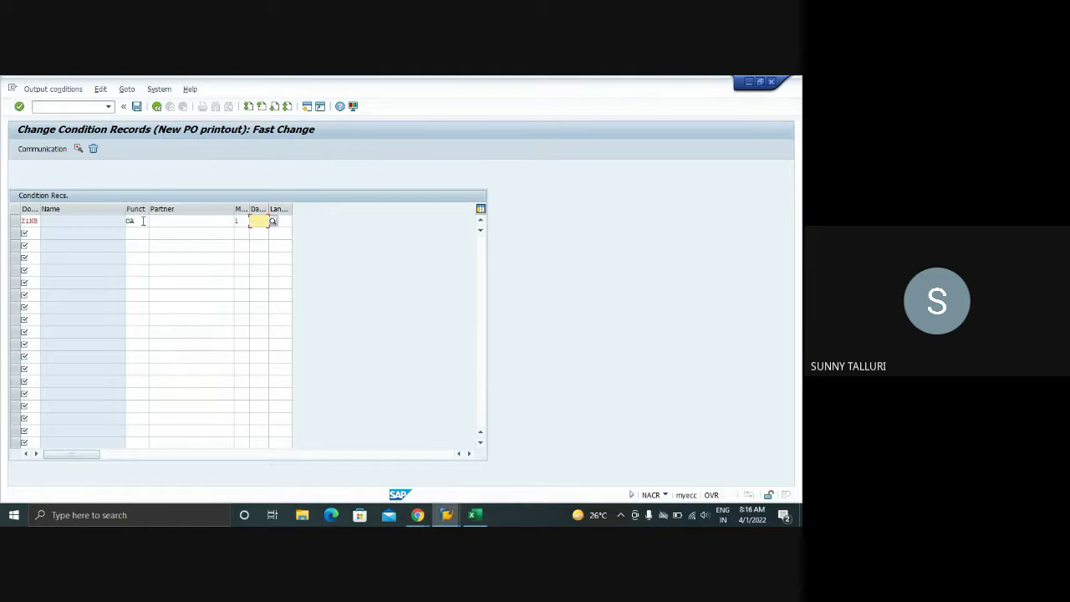
{"action": "type", "text": "3"}
{"action": "key", "text": "Tab"}
{"action": "type", "text": "EN"}
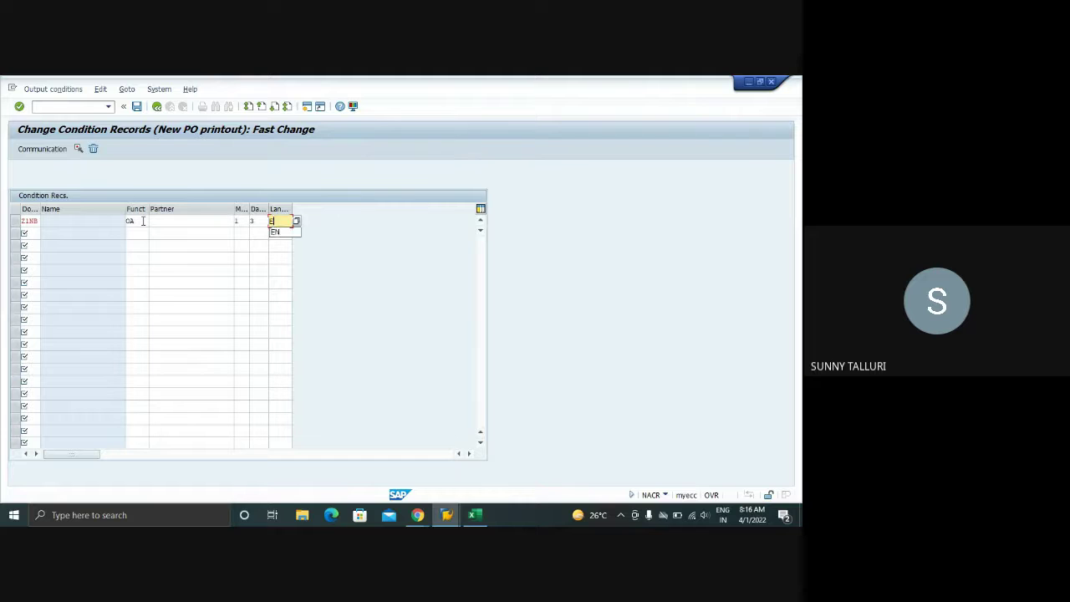
{"action": "key", "text": "Return"}
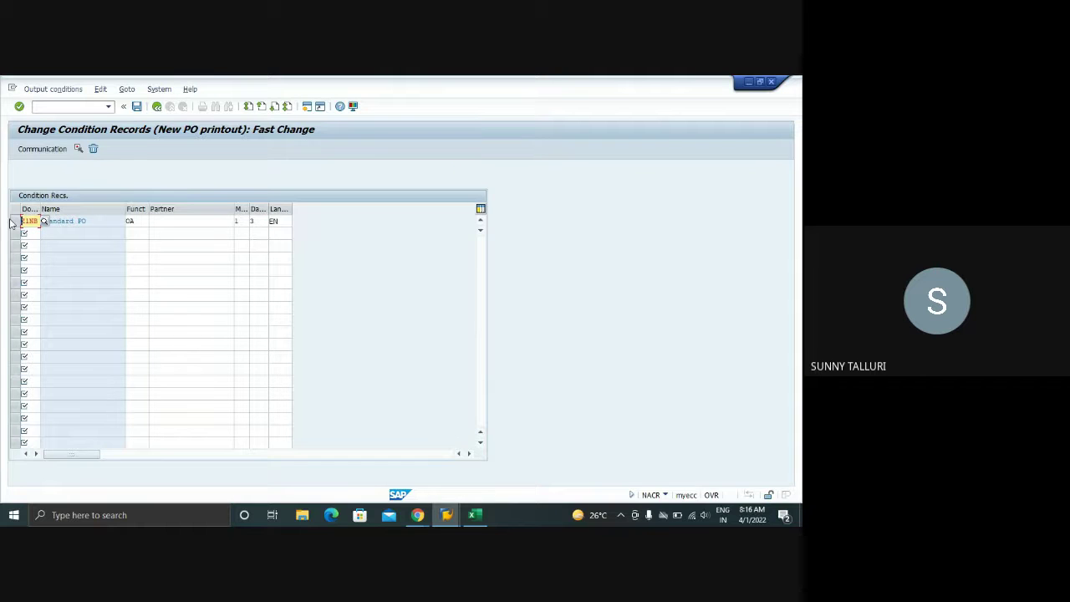
- Set the record's communication to output device LOCL, 1 message, print immediately, and save it
{"action": "left_click", "coordinate": [14, 222]}
{"action": "left_click", "coordinate": [46, 150]}
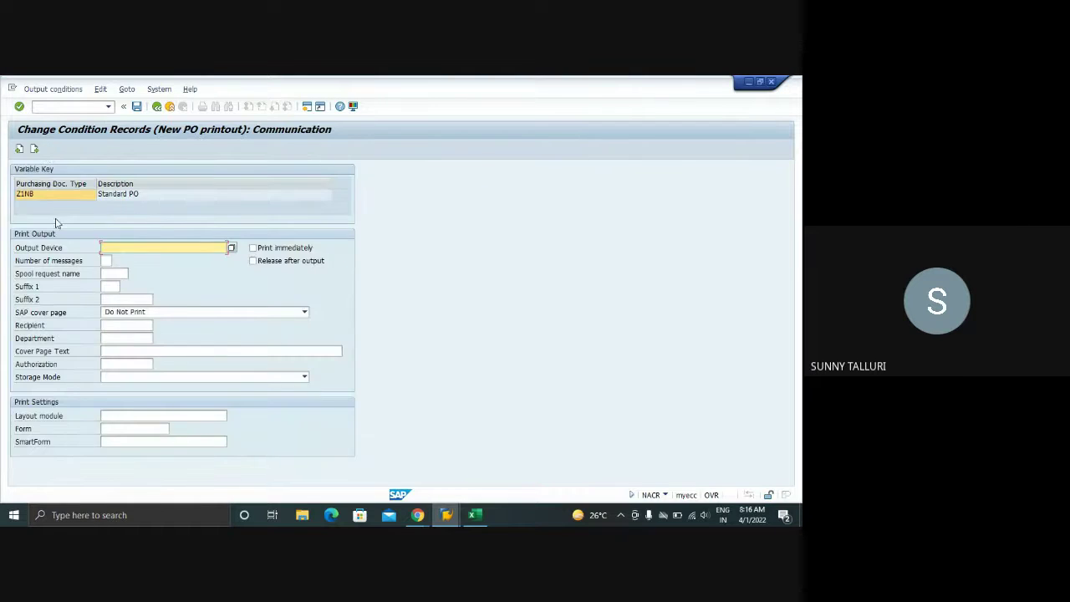
{"action": "type", "text": "LOL"}
{"action": "key", "text": "BackSpace"}
{"action": "type", "text": "C"}
{"action": "key", "text": "Tab"}
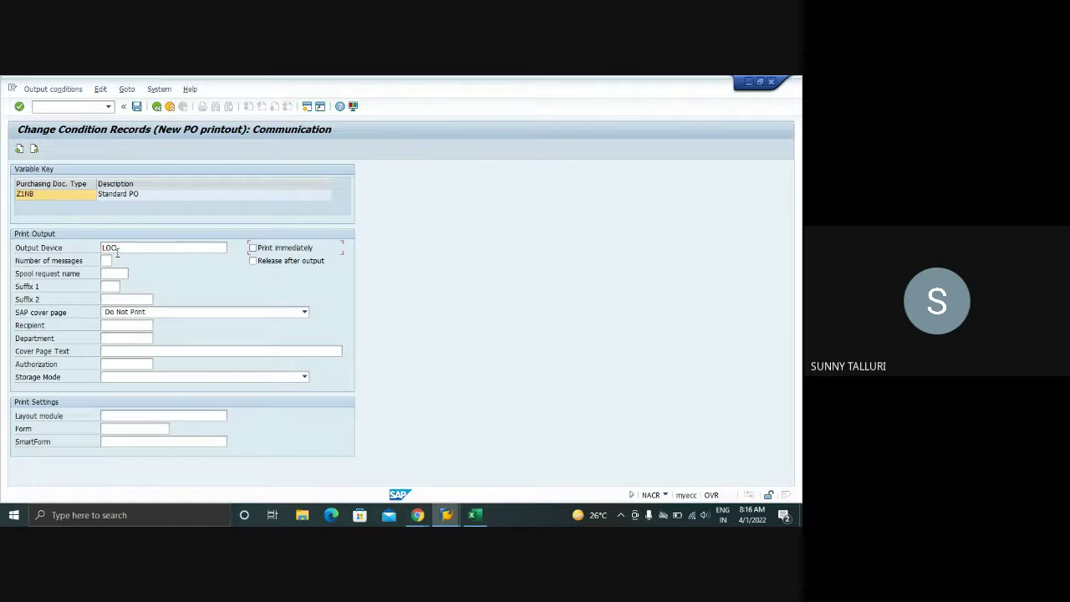
{"action": "type", "text": "1"}
{"action": "key", "text": "Return"}
{"action": "left_click", "coordinate": [136, 106]}
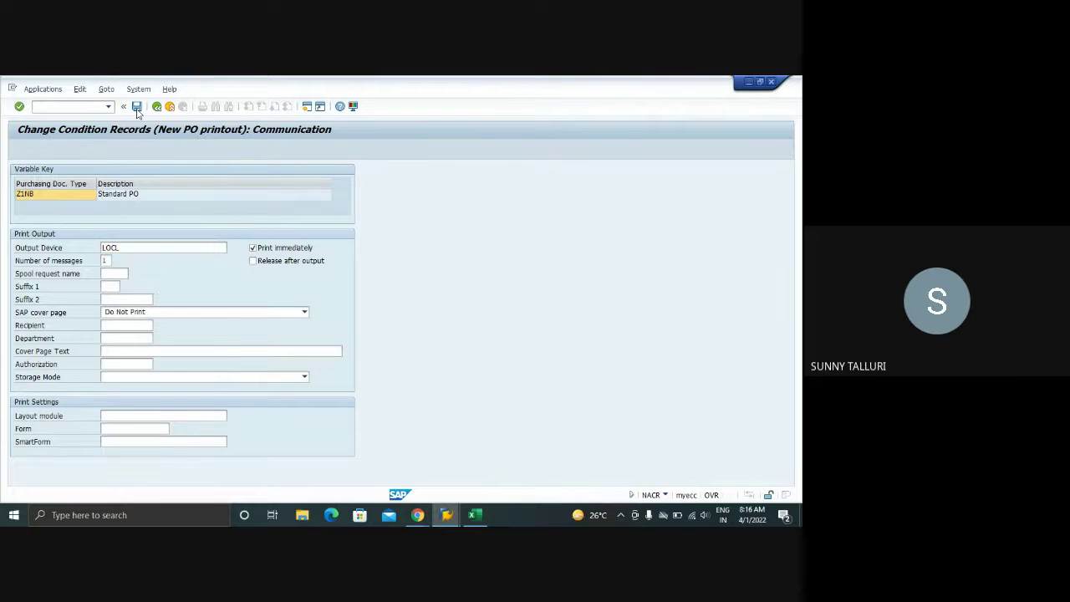
{"action": "left_click", "coordinate": [215, 169]}
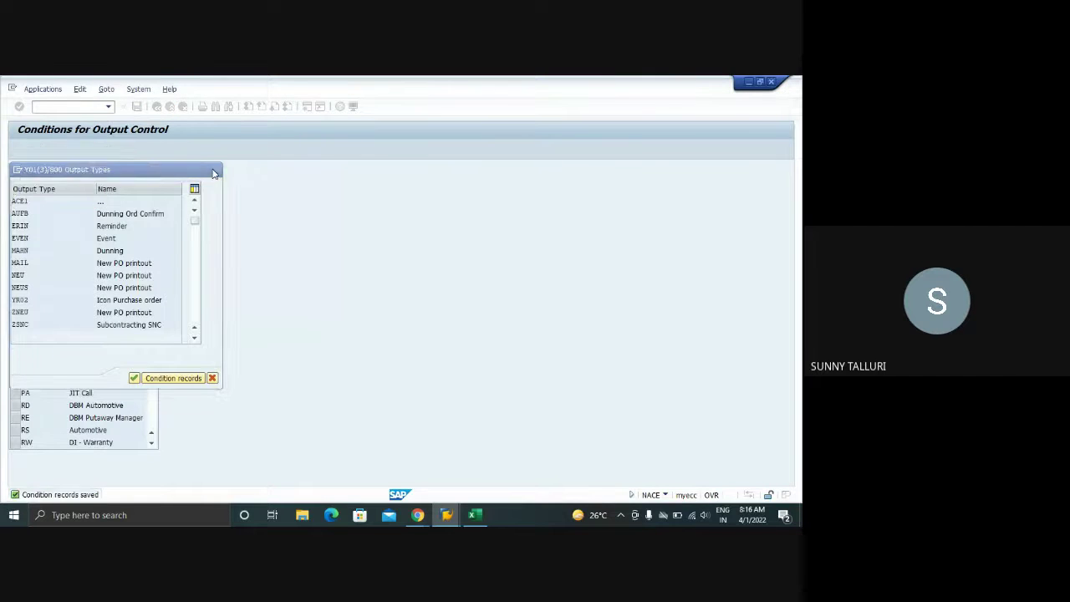
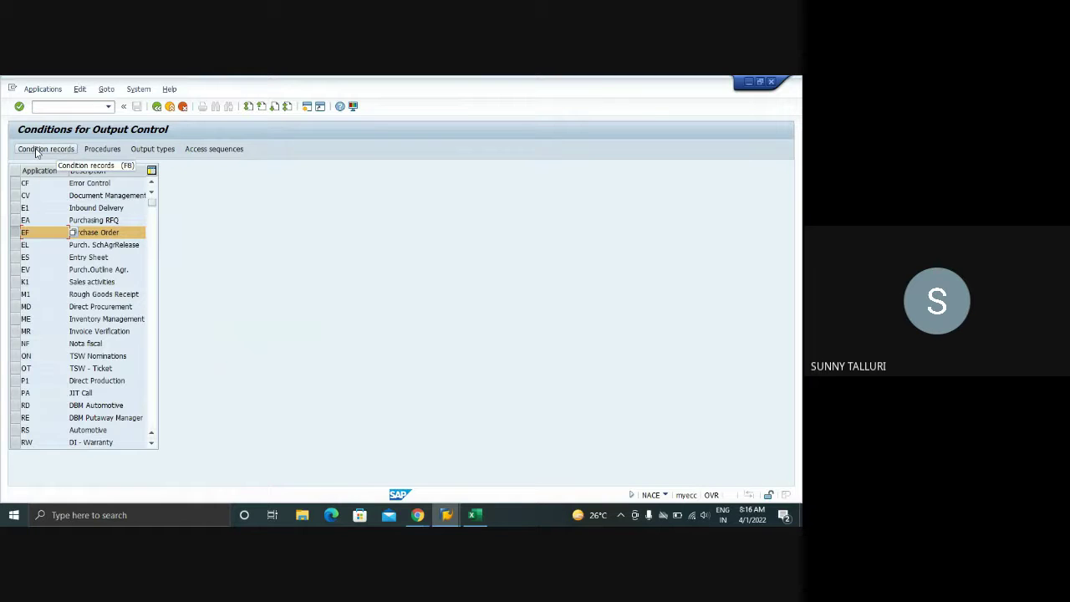
- Open the output access sequences, accepting the cross-client notice and the locked-data display
{"action": "left_click", "coordinate": [194, 151]}
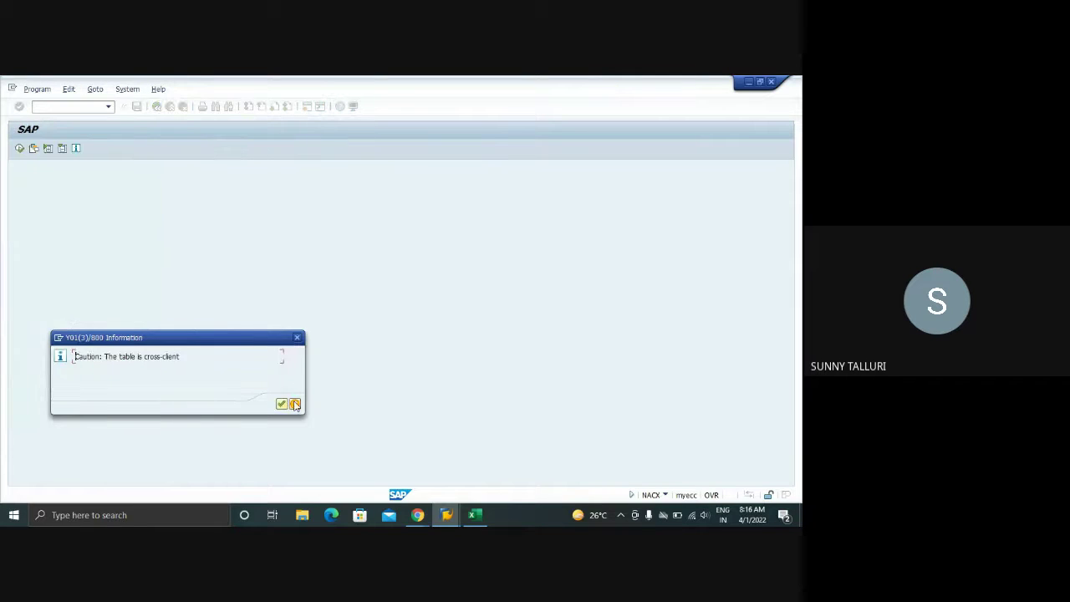
{"action": "left_click", "coordinate": [282, 403]}
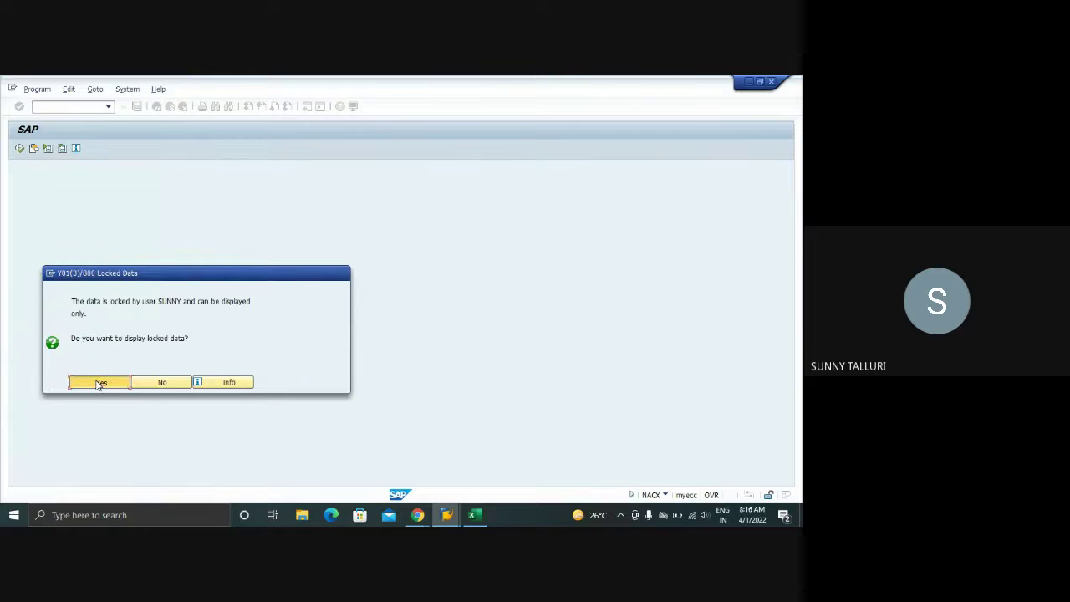
{"action": "left_click", "coordinate": [98, 384]}
- Display access sequence 0001's accesses (tables 027, 025, 026), then bring up the Training workbook
{"action": "left_click", "coordinate": [128, 246]}
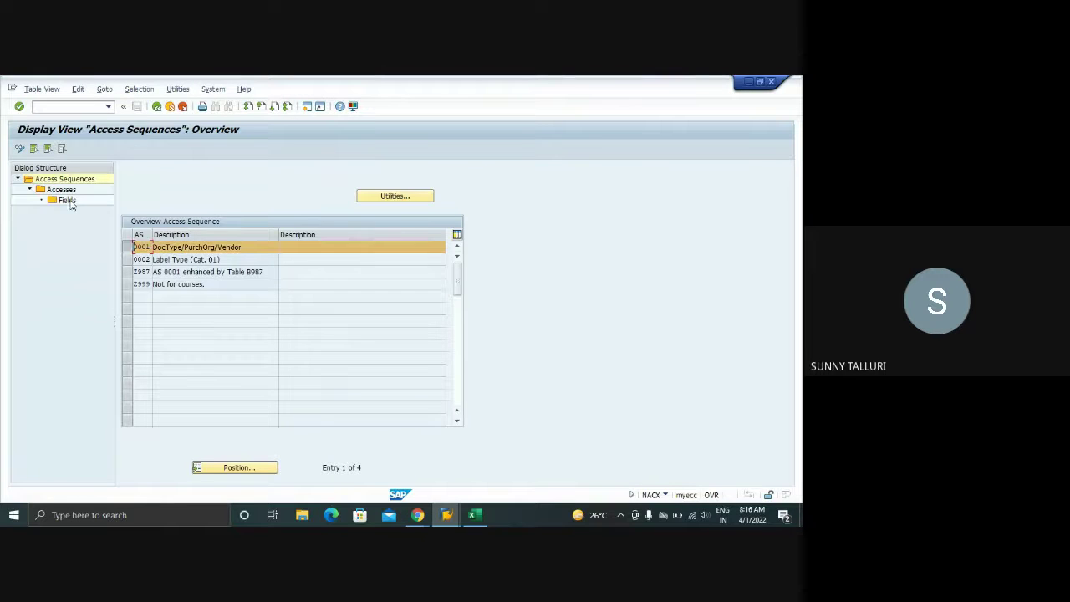
{"action": "double_click", "coordinate": [69, 201]}
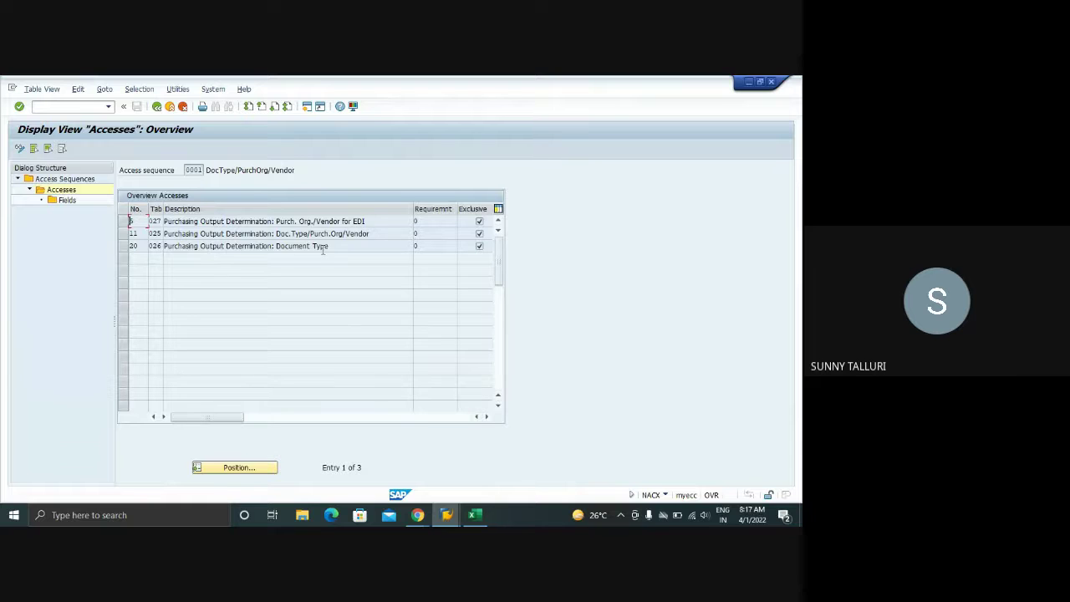
{"action": "left_click_drag", "start_coordinate": [330, 246], "coordinate": [165, 246]}
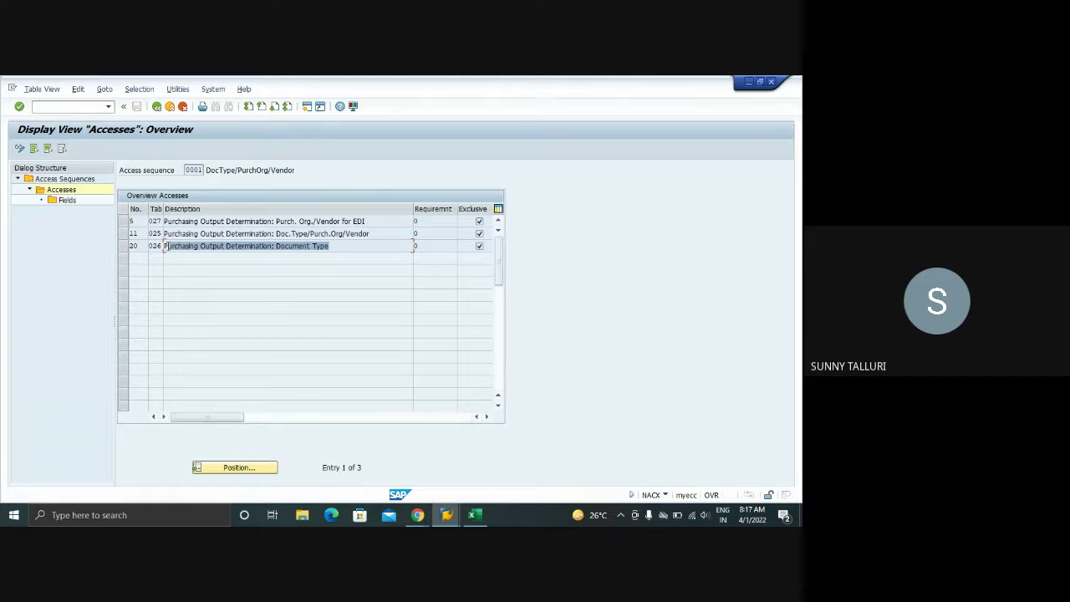
{"action": "left_click", "coordinate": [473, 514]}
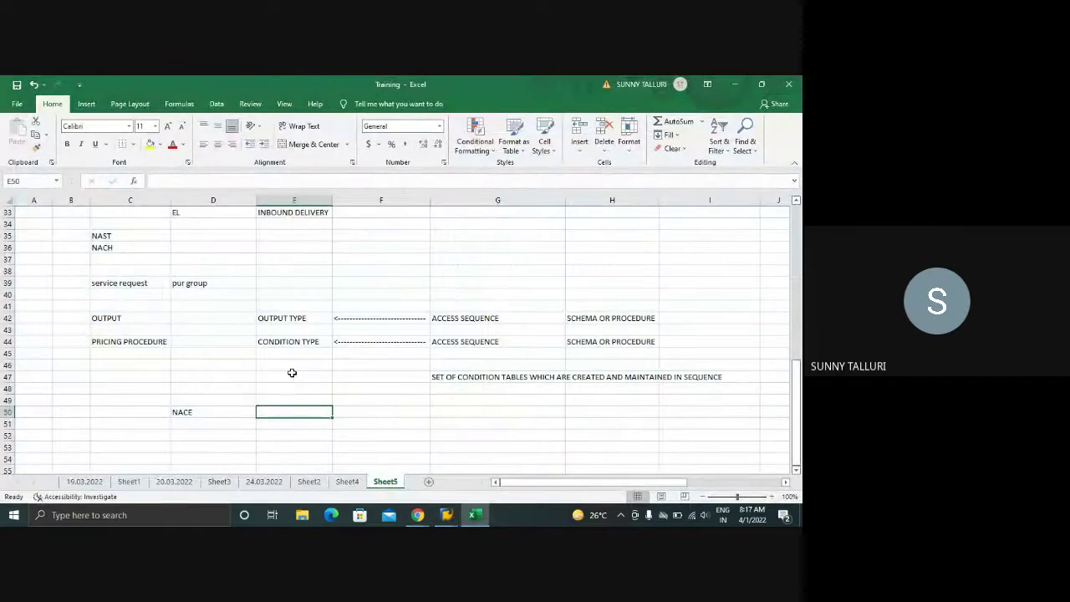
- Note A017 in C54 and A0 in C55 of Sheet5, and B in E54
{"action": "scroll", "coordinate": [292, 373], "scroll_direction": "down", "scroll_amount": 3}
{"action": "left_click", "coordinate": [137, 351]}
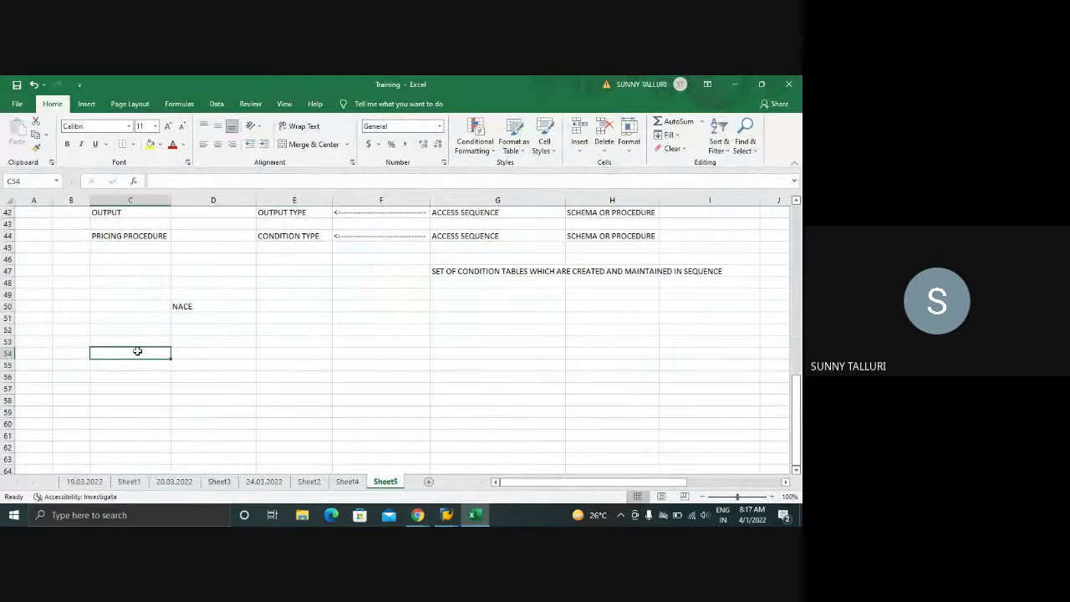
{"action": "type", "text": "A017"}
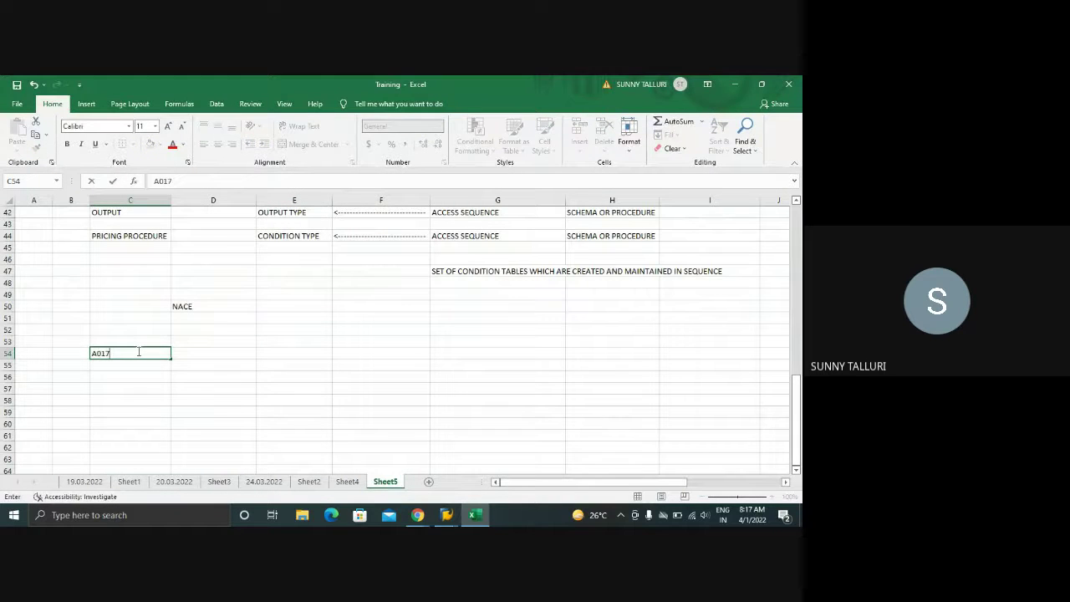
{"action": "key", "text": "Return"}
{"action": "type", "text": "A017"}
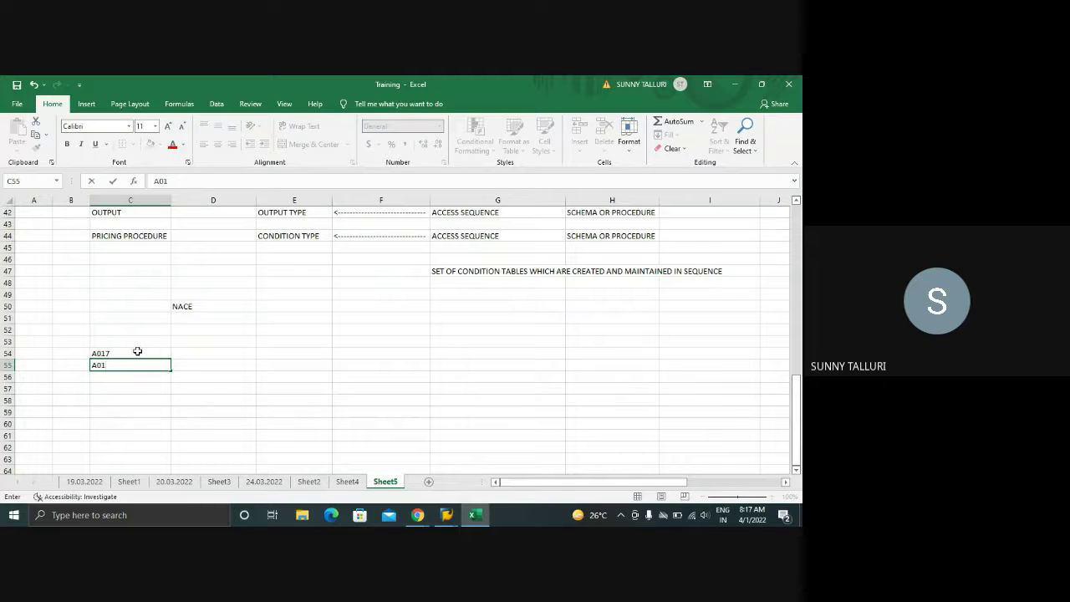
{"action": "left_click", "coordinate": [201, 351]}
{"action": "left_click_drag", "start_coordinate": [117, 357], "coordinate": [113, 368]}
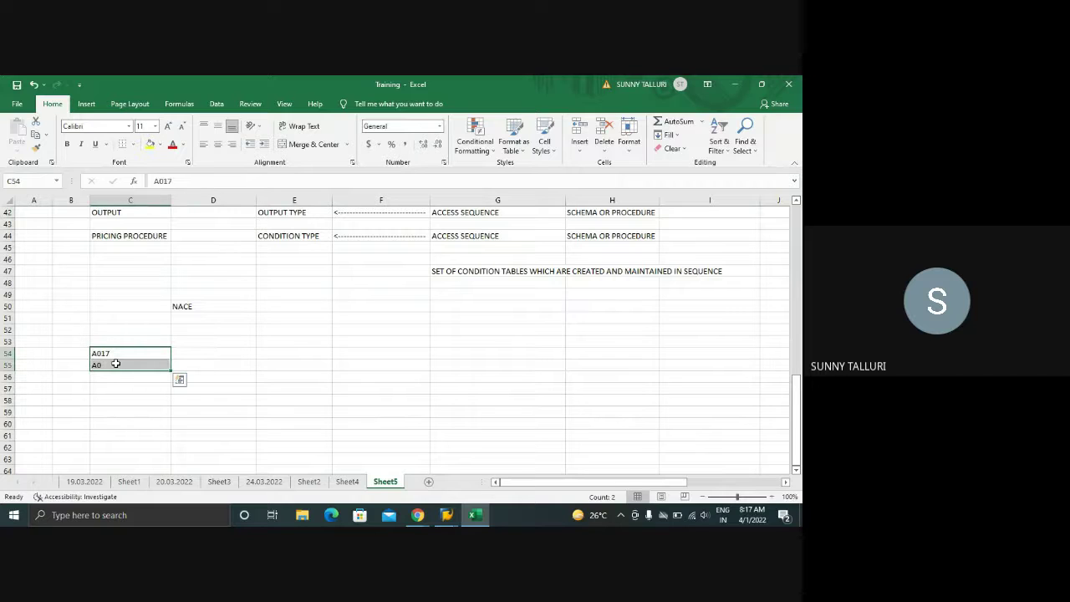
{"action": "left_click", "coordinate": [271, 354]}
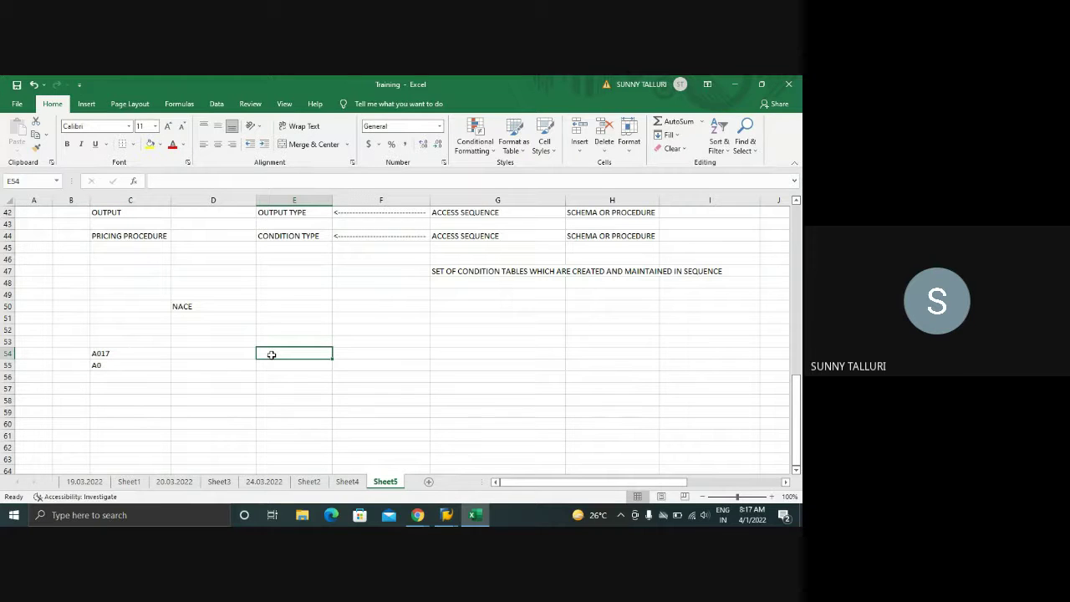
{"action": "type", "text": "B"}
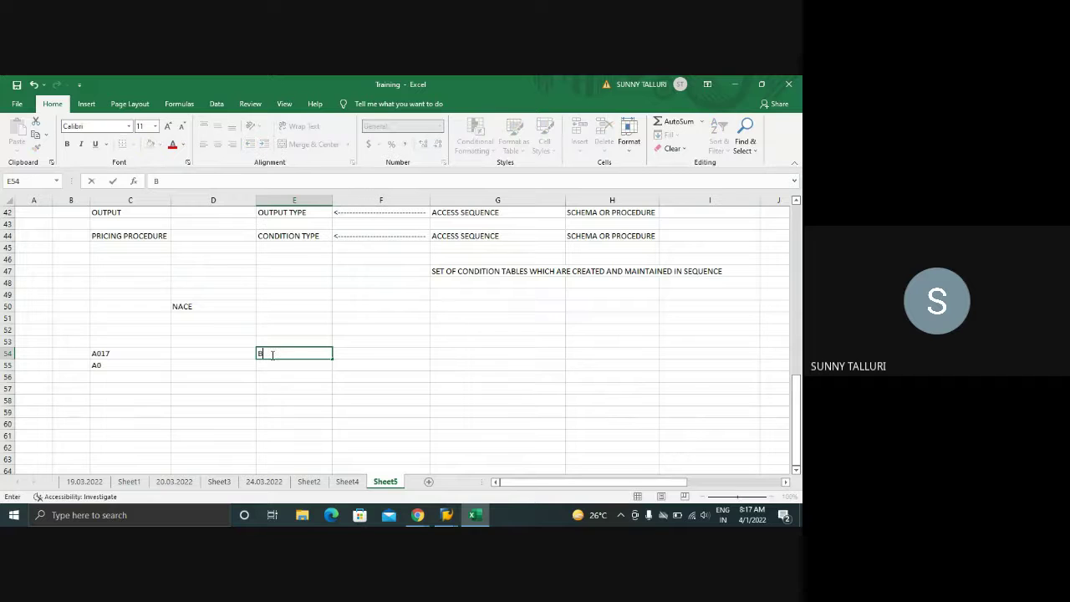
- Glance through the 19.03.2022 sheet and Sheet1, then return to Sheet5
{"action": "left_click", "coordinate": [84, 481]}
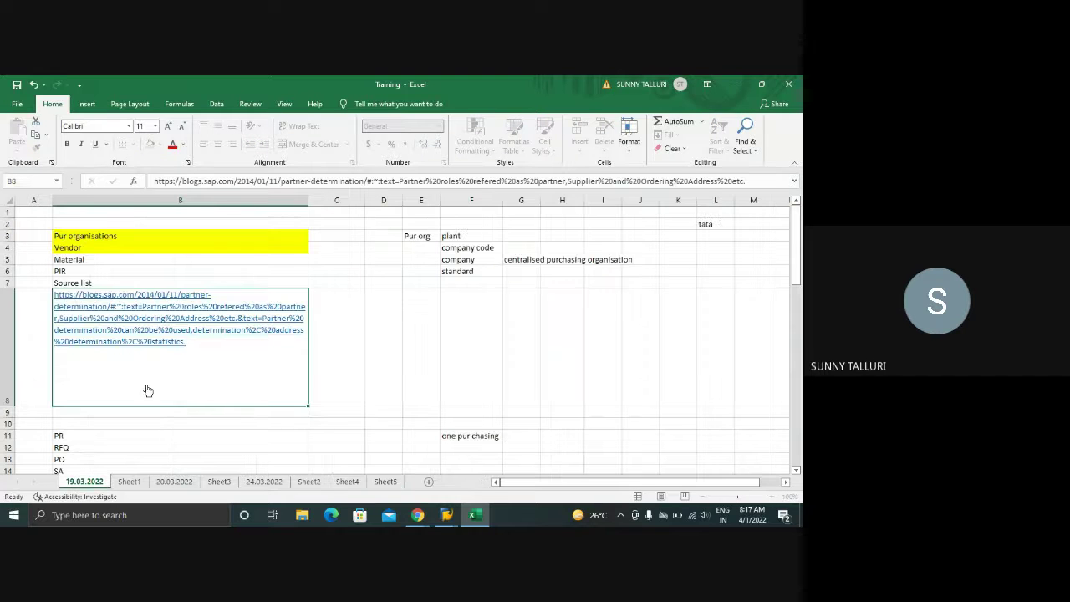
{"action": "scroll", "coordinate": [154, 388], "scroll_direction": "down", "scroll_amount": 7}
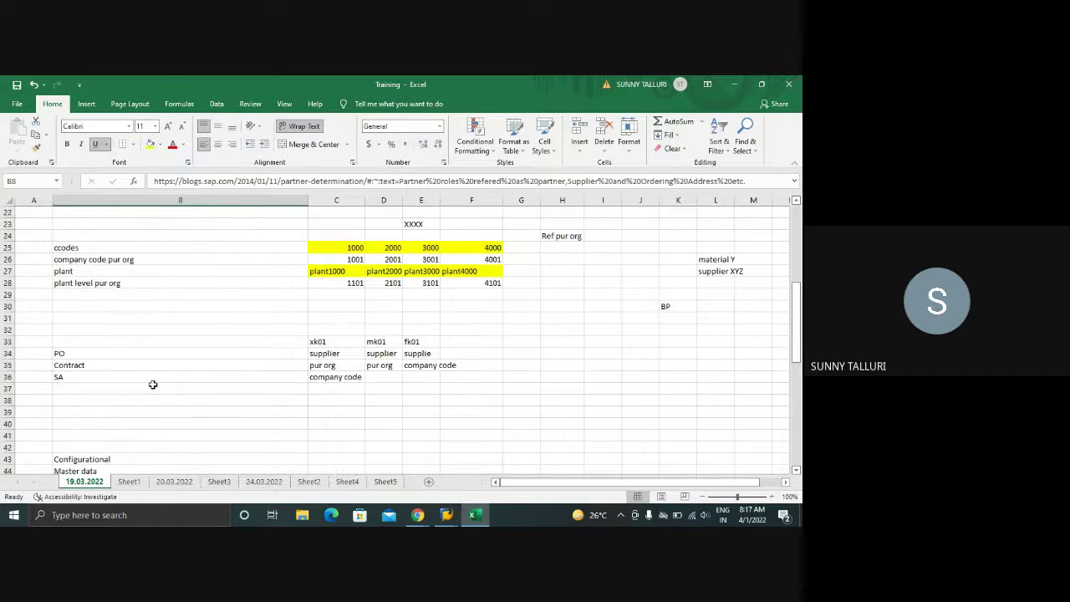
{"action": "scroll", "coordinate": [153, 384], "scroll_direction": "down", "scroll_amount": 6}
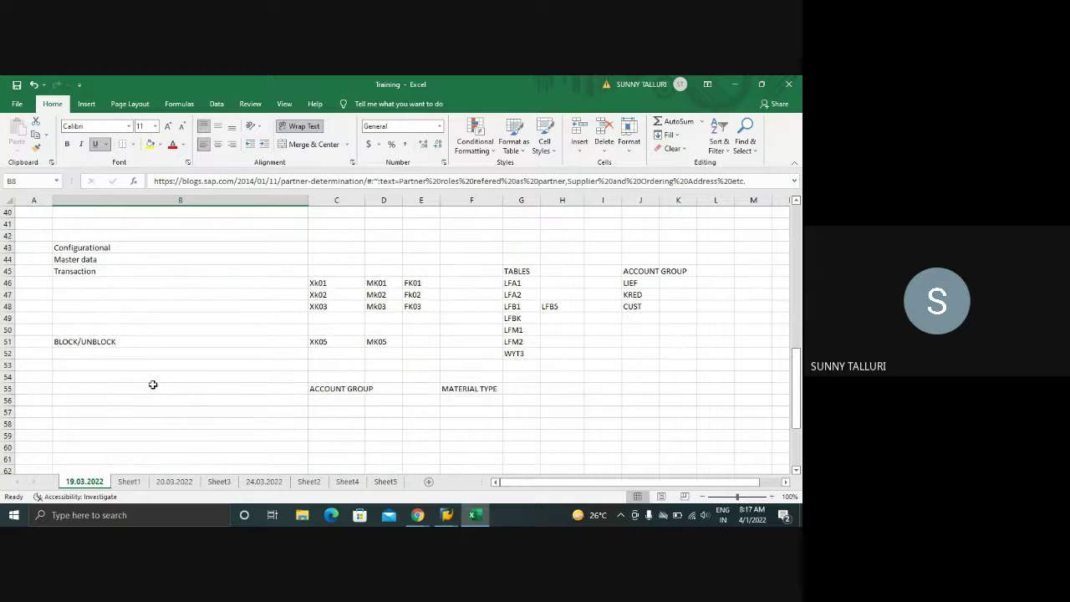
{"action": "scroll", "coordinate": [153, 384], "scroll_direction": "down", "scroll_amount": 9}
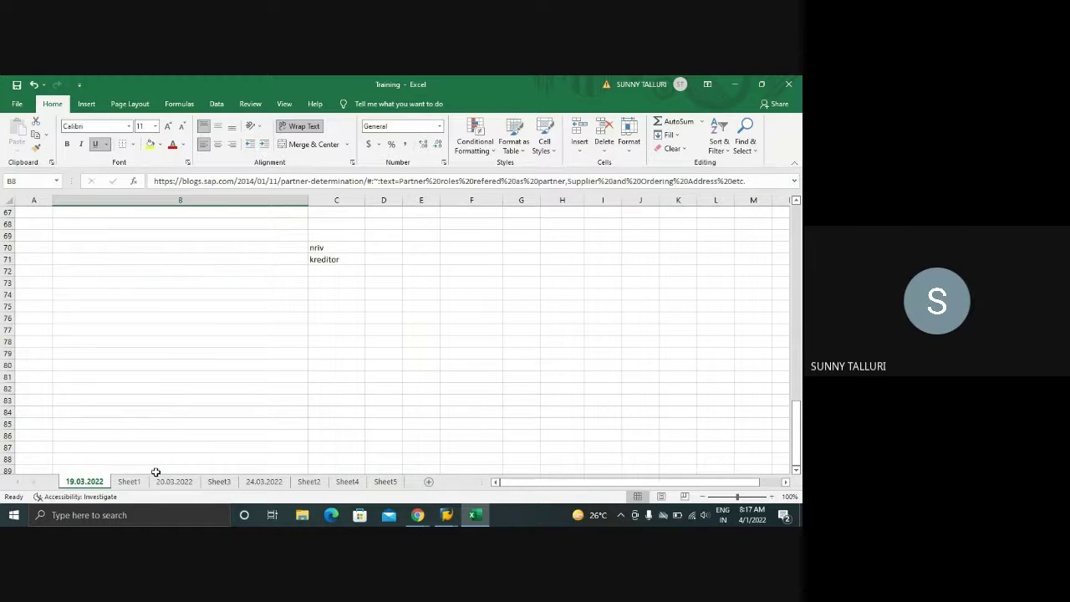
{"action": "left_click", "coordinate": [130, 481]}
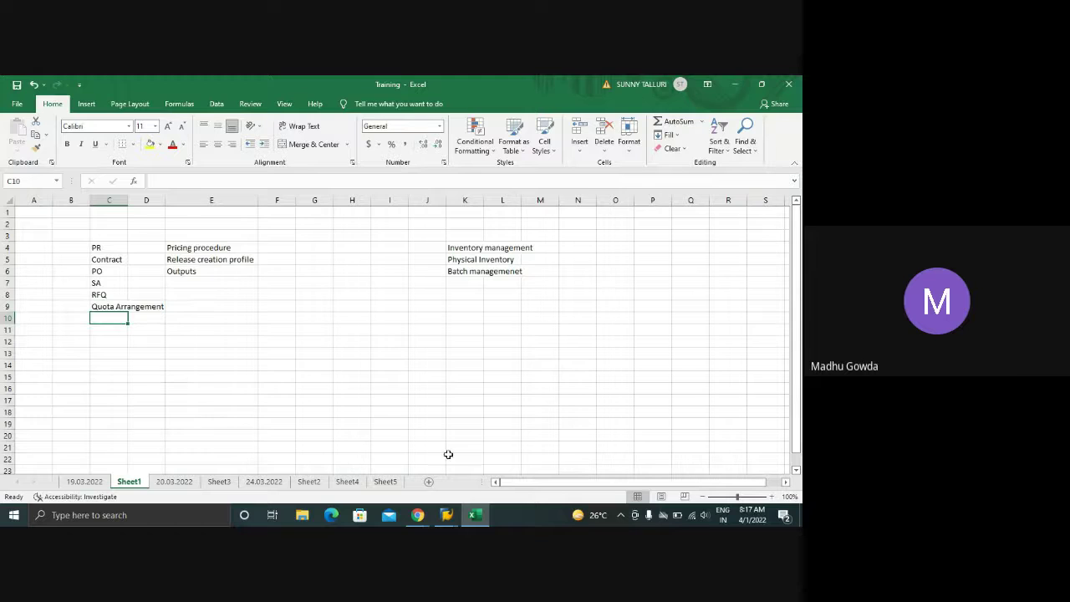
{"action": "left_click", "coordinate": [386, 481]}
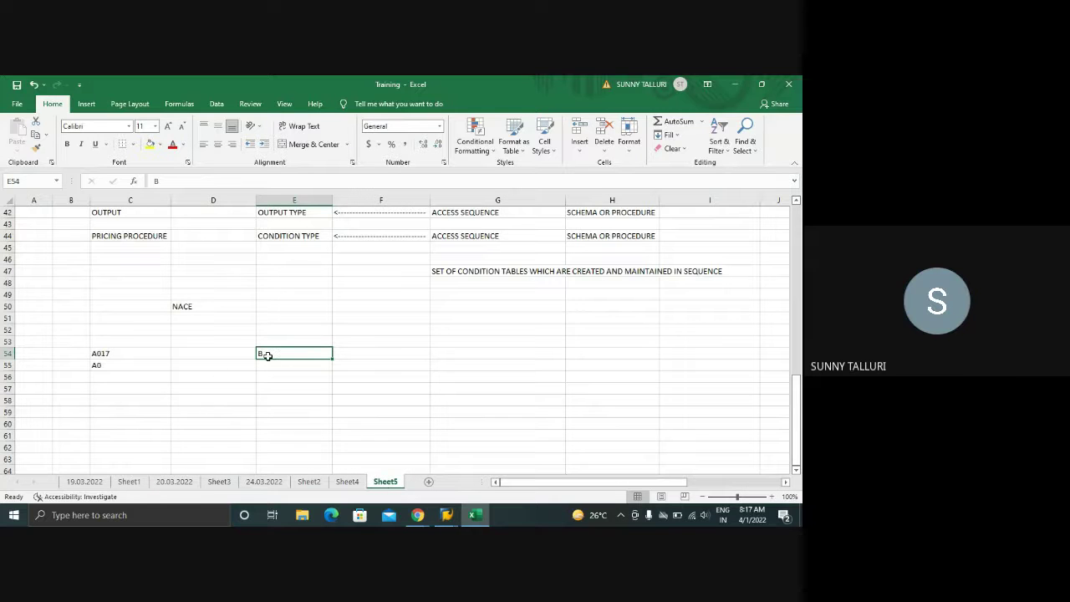
- Enter 026 in F54 and B026 in E55 on Sheet5
{"action": "left_click", "coordinate": [381, 360]}
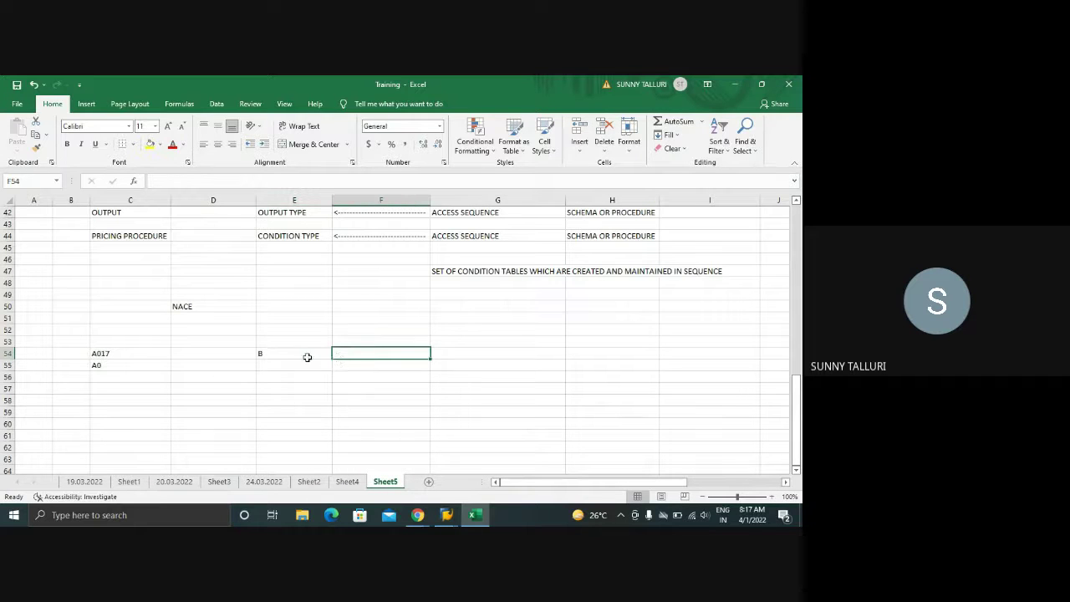
{"action": "left_click", "coordinate": [307, 357]}
{"action": "left_click", "coordinate": [386, 356]}
{"action": "type", "text": "026"}
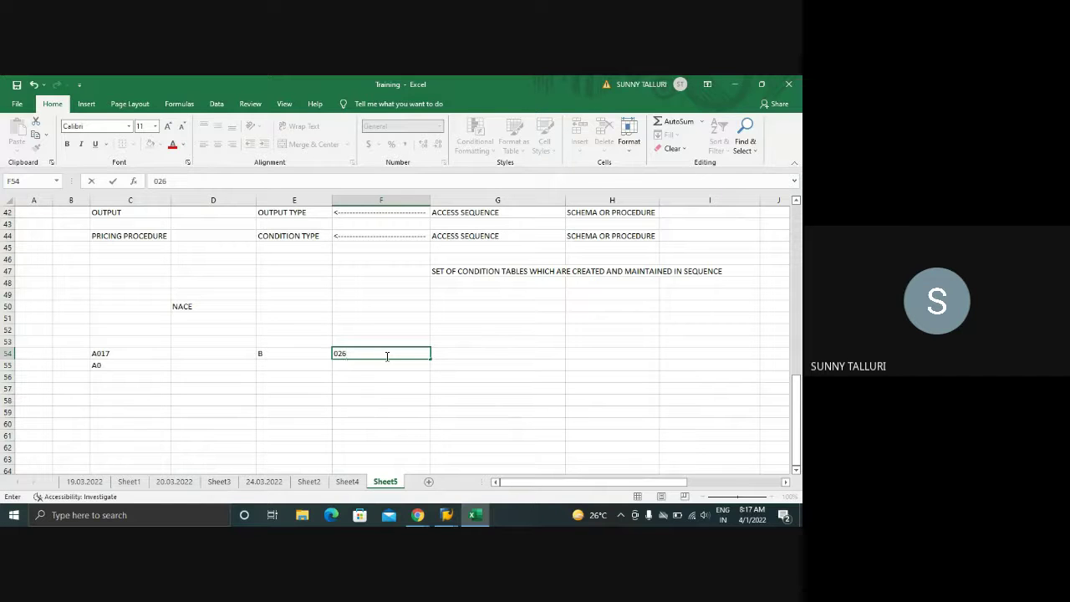
{"action": "key", "text": "Return"}
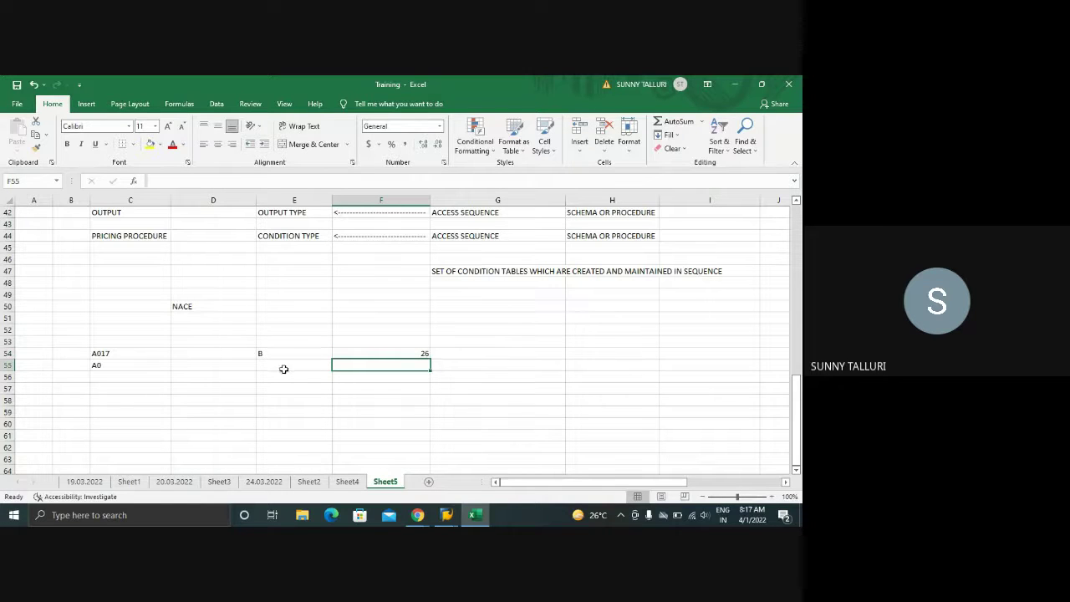
{"action": "left_click", "coordinate": [283, 366]}
{"action": "type", "text": "B0"}
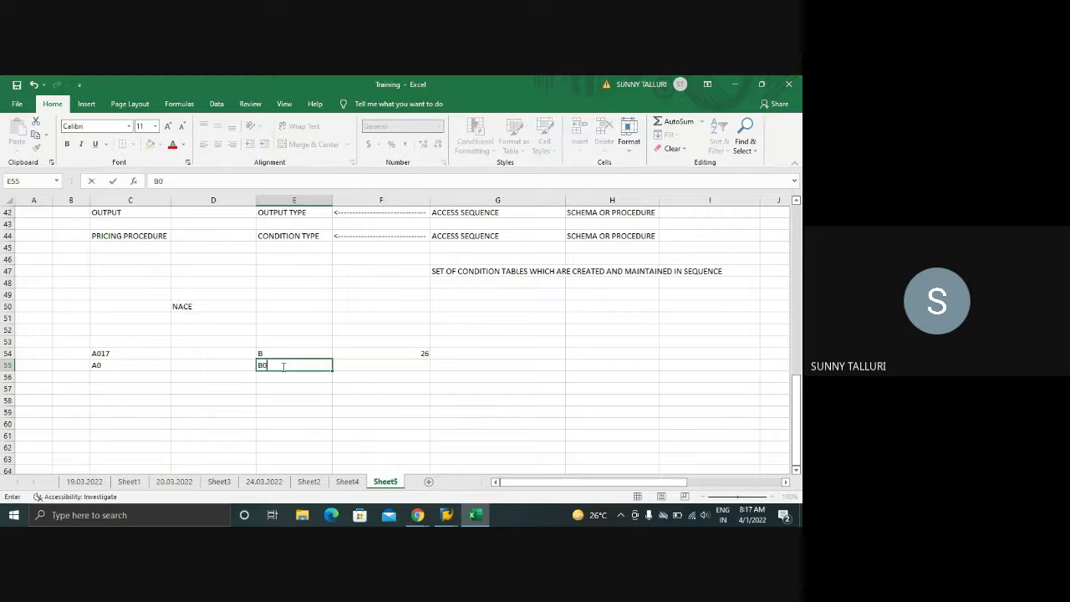
{"action": "type", "text": "26"}
{"action": "key", "text": "Return"}
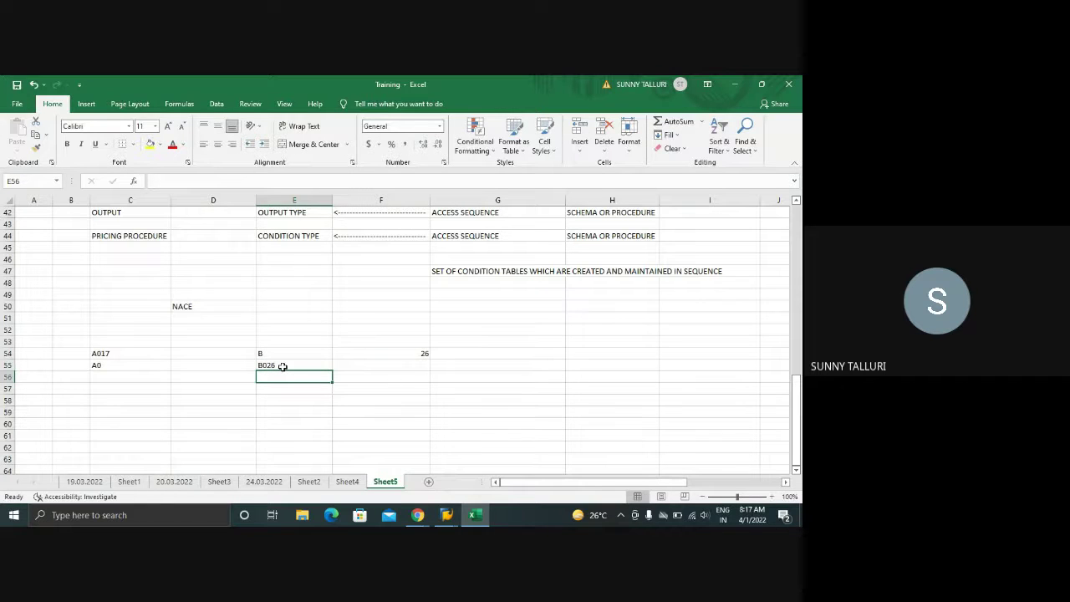
{"action": "left_click", "coordinate": [446, 515]}
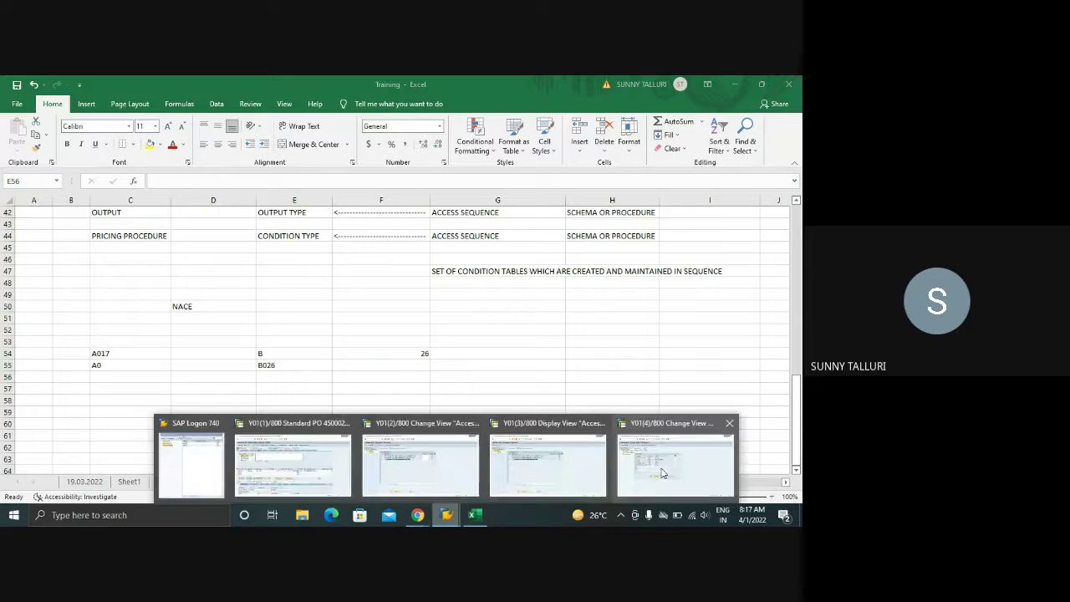
- Save the partner roles settings and launch the general table display transaction via /oso10
{"action": "left_click", "coordinate": [661, 473]}
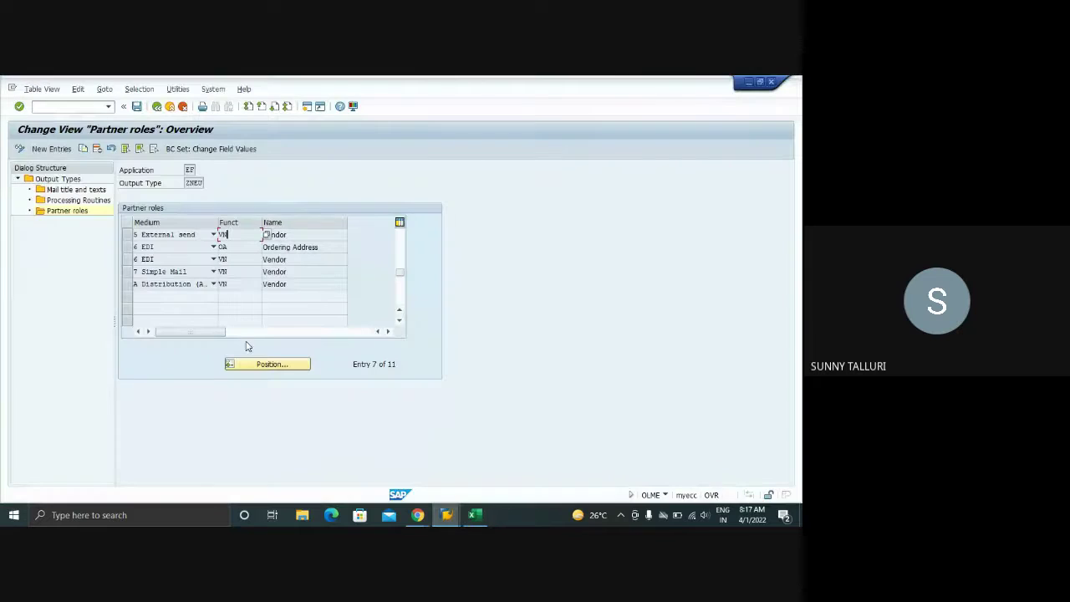
{"action": "left_click", "coordinate": [137, 106]}
{"action": "left_click", "coordinate": [71, 107]}
{"action": "type", "text": "/os"}
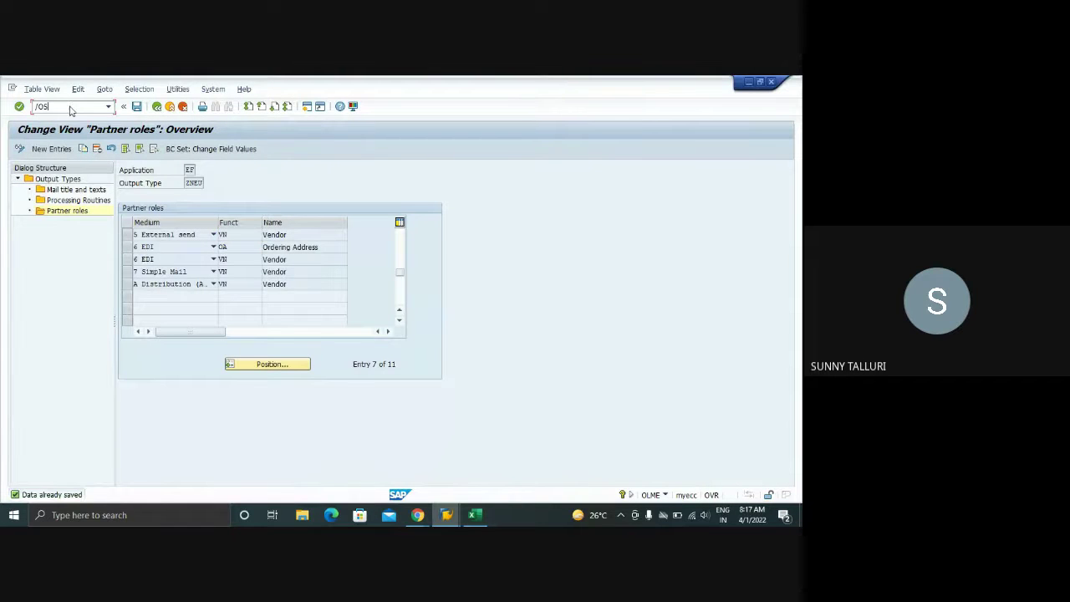
{"action": "type", "text": "o10"}
{"action": "key", "text": "Return"}
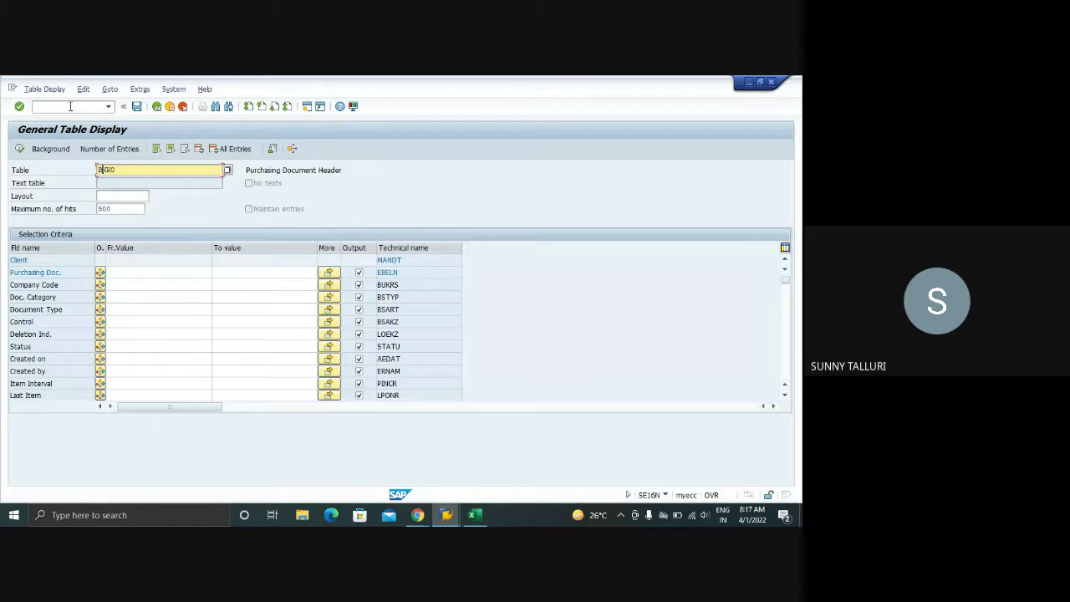
{"action": "type", "text": "B026"}
{"action": "key", "text": "Return"}
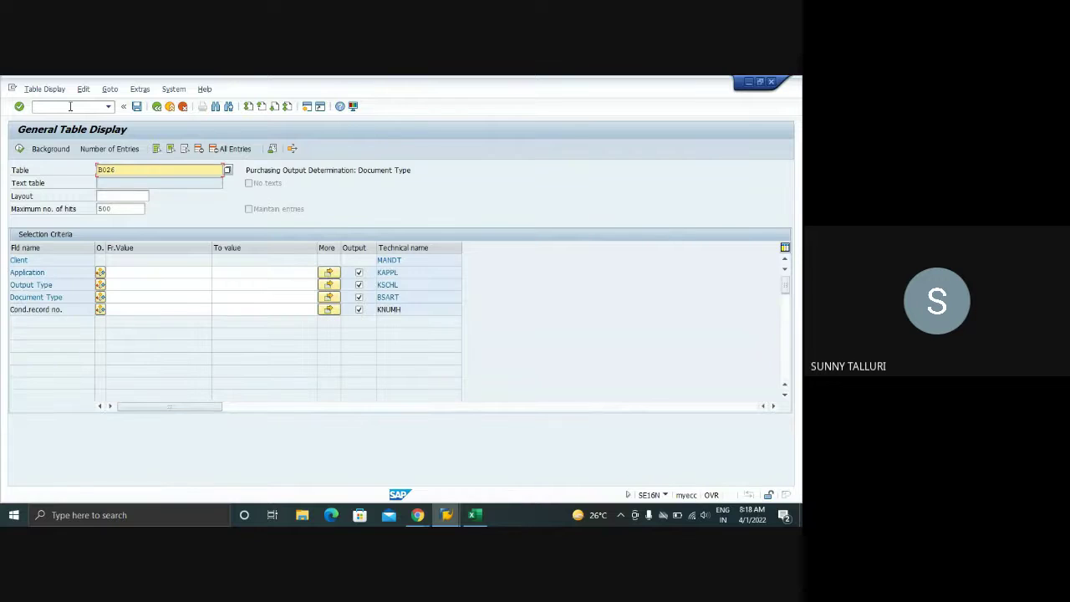
{"action": "left_click", "coordinate": [124, 297]}
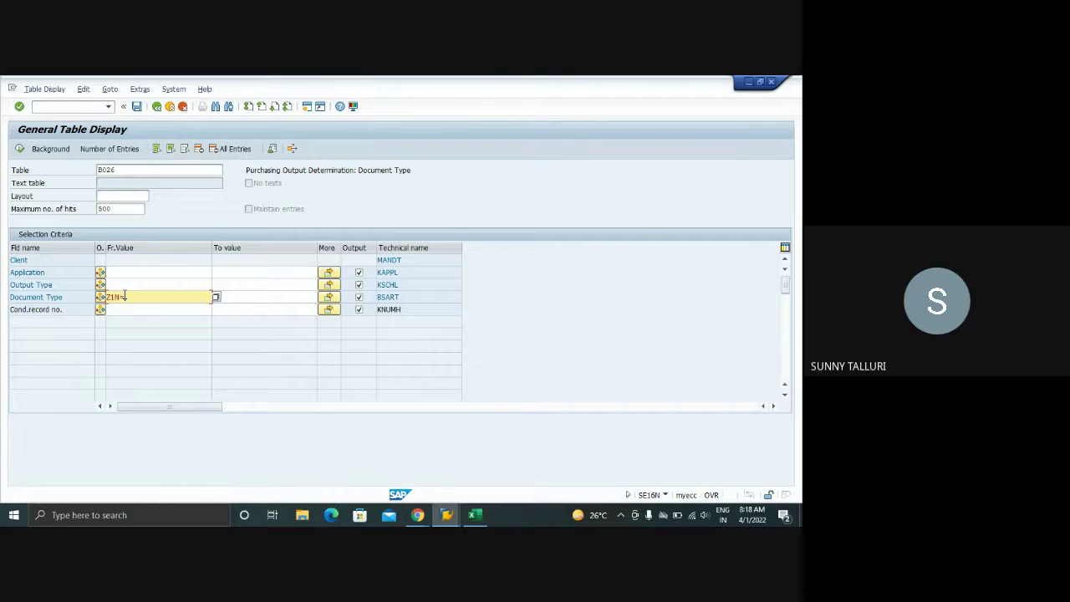
{"action": "type", "text": "ZINB"}
{"action": "key", "text": "F8"}
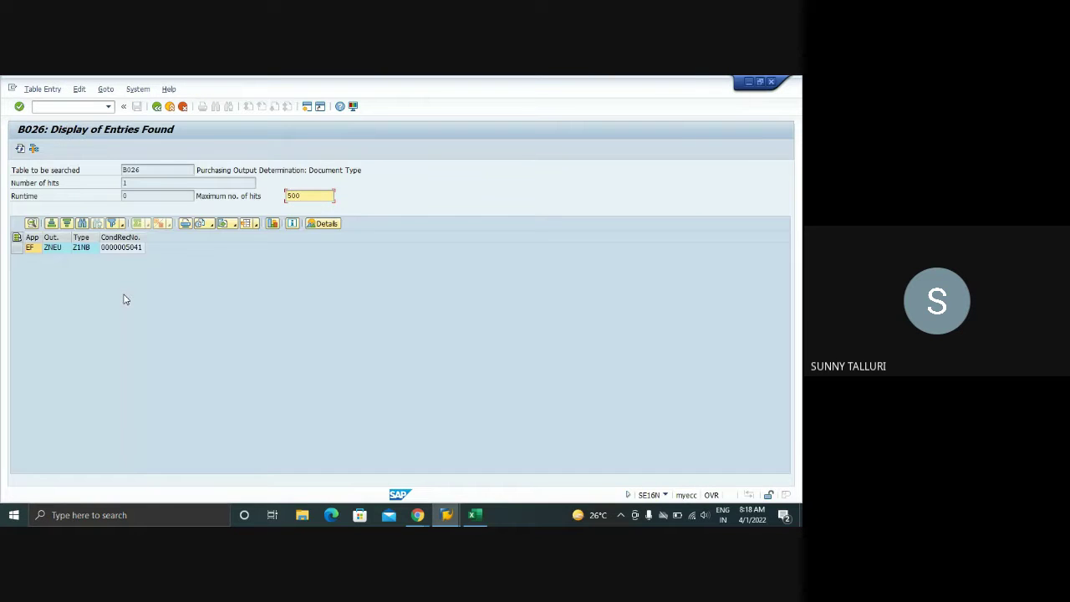
{"action": "left_click", "coordinate": [108, 254]}
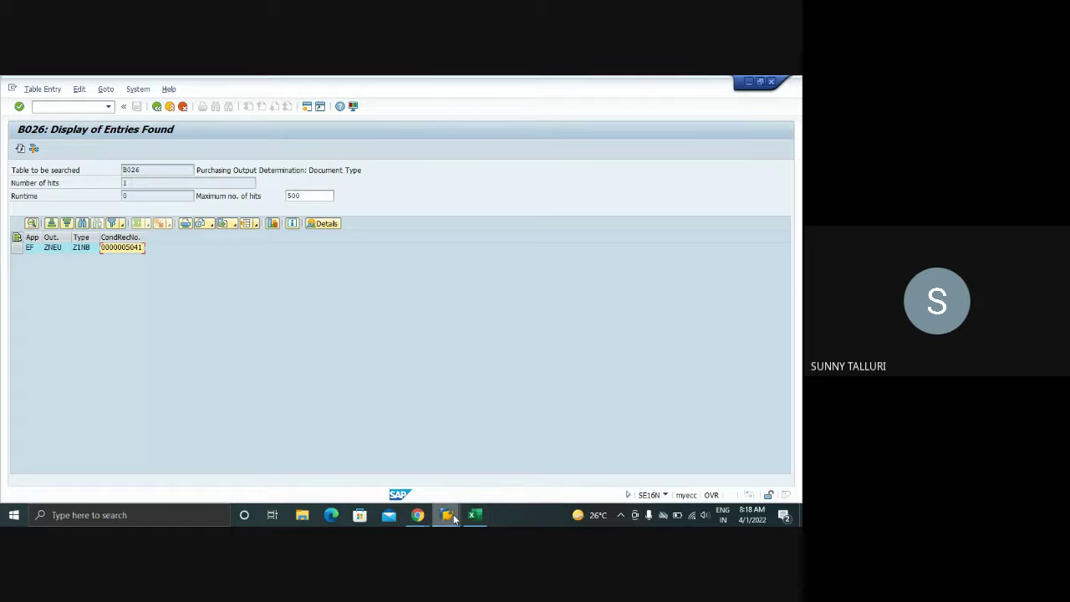
- Reopen access sequence 0001's accesses and select access 11, Doc.Type/Purch.Org/Vendor
{"action": "mouse_move", "coordinate": [452, 517]}
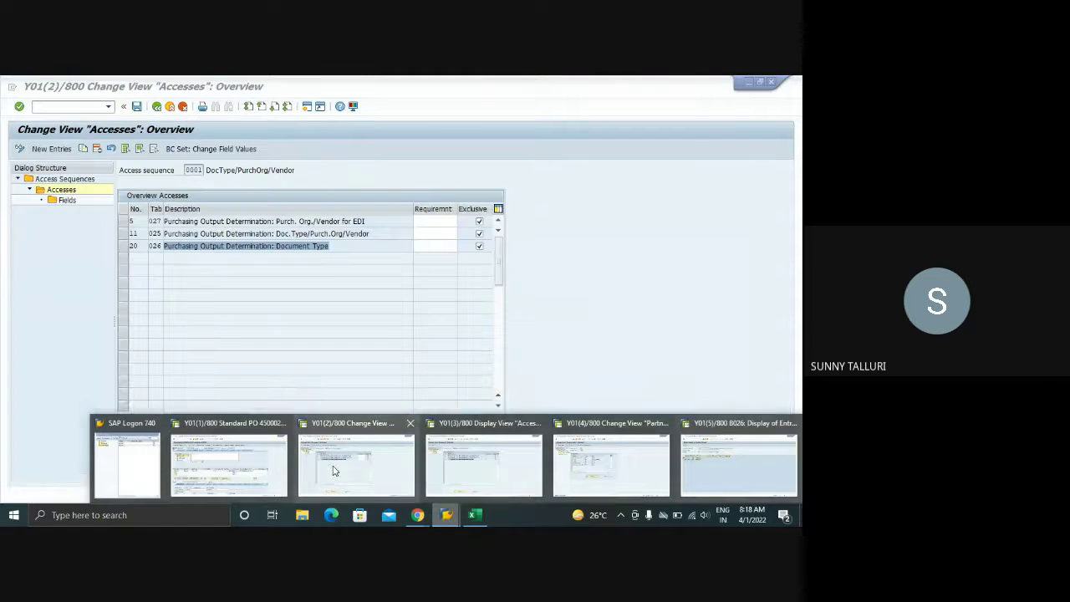
{"action": "left_click", "coordinate": [332, 471]}
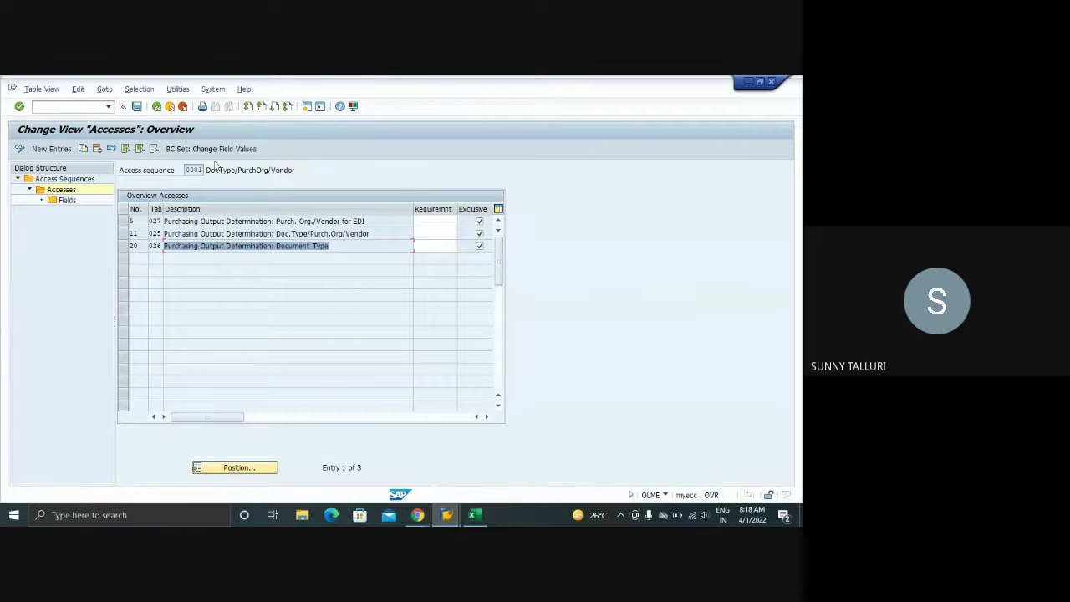
{"action": "left_click_drag", "start_coordinate": [207, 169], "coordinate": [183, 172]}
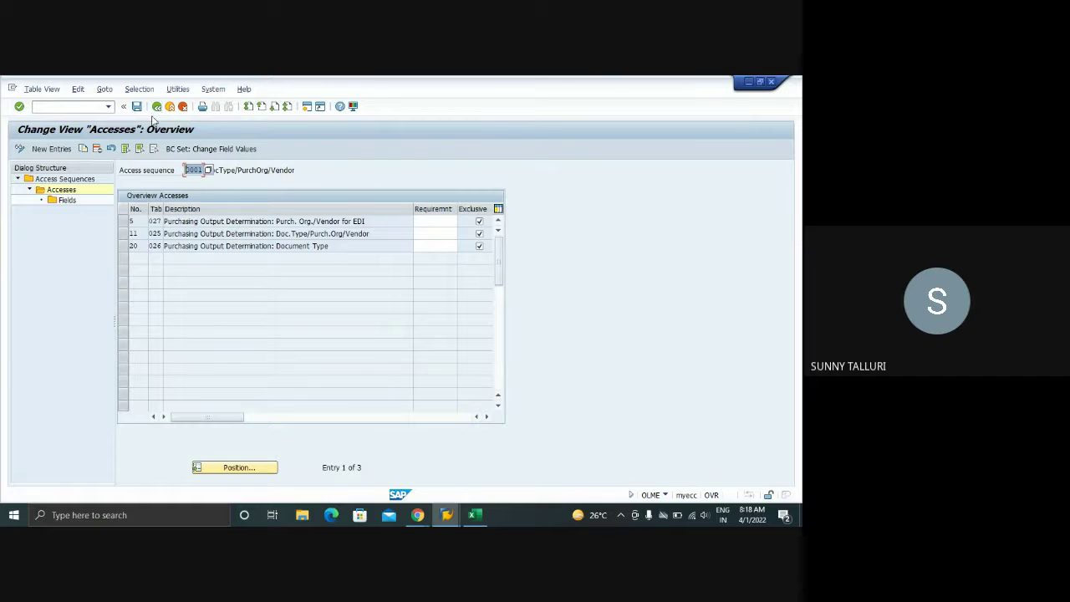
{"action": "left_click", "coordinate": [126, 236]}
{"action": "left_click", "coordinate": [124, 234]}
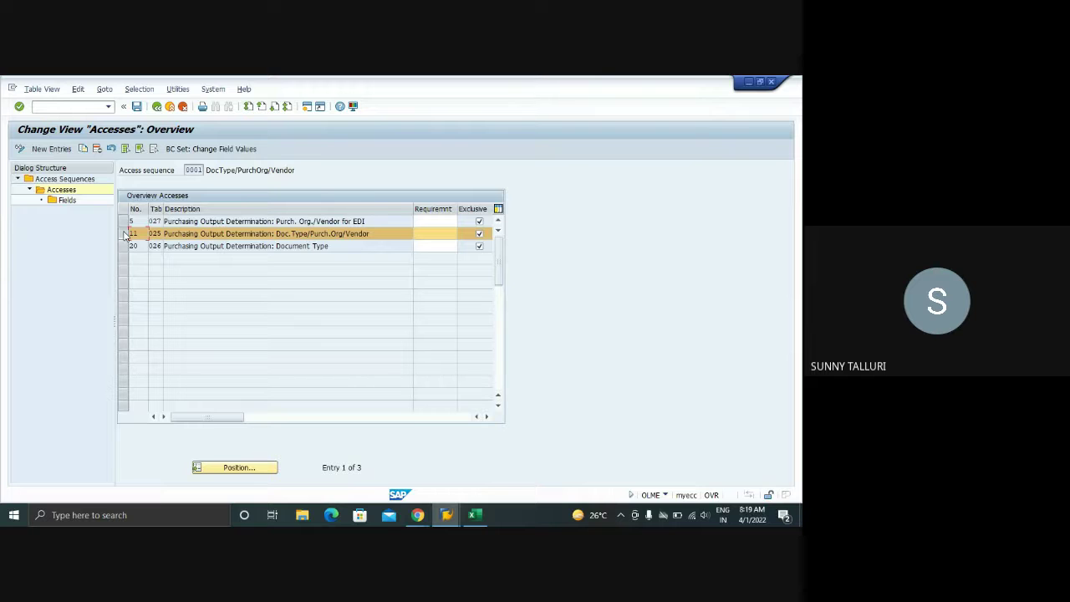
{"action": "left_click", "coordinate": [474, 515]}
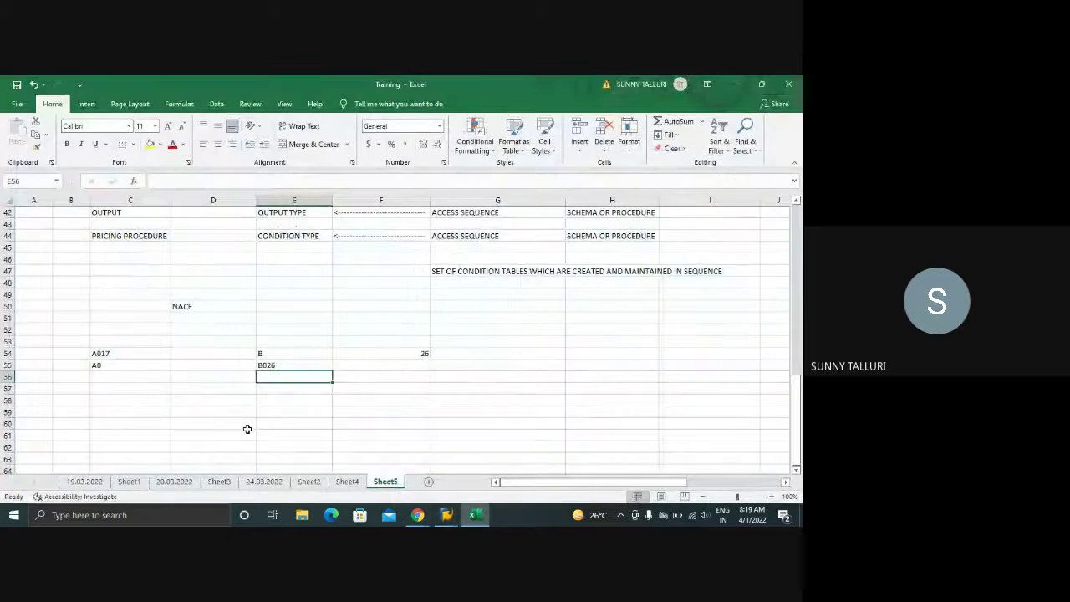
{"action": "left_click", "coordinate": [108, 396]}
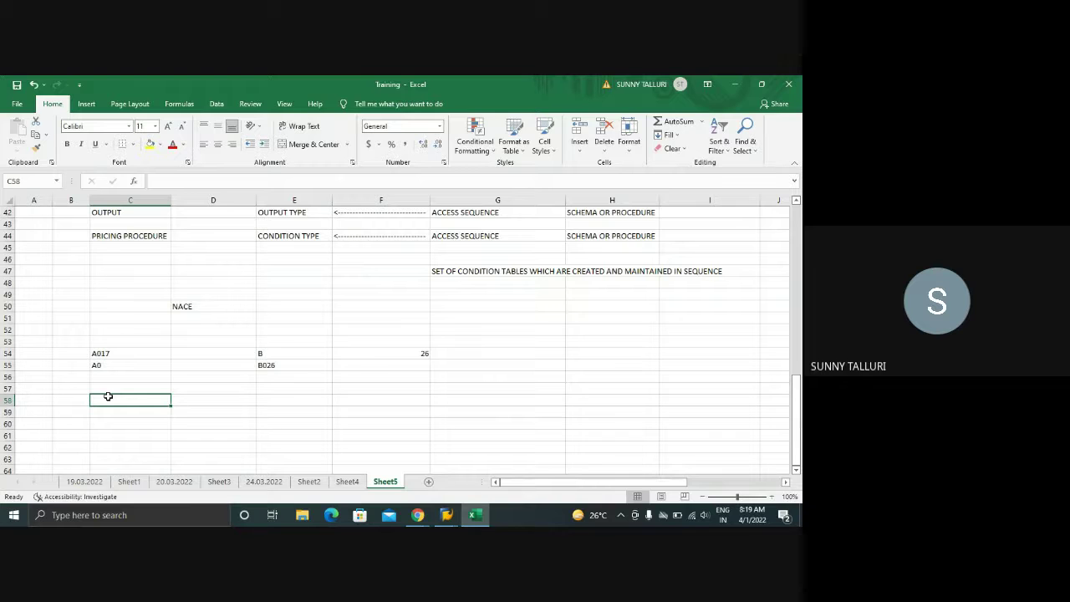
{"action": "left_click", "coordinate": [446, 515]}
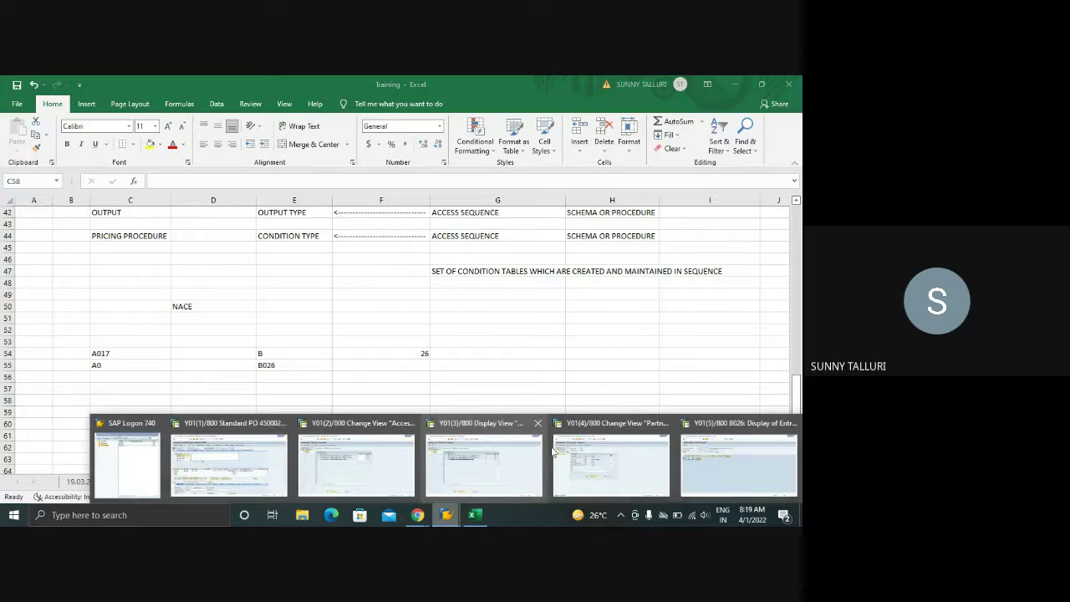
- Review item 10 of the standard PO: material 100-300, quantity 120, storage location
{"action": "left_click", "coordinate": [258, 457]}
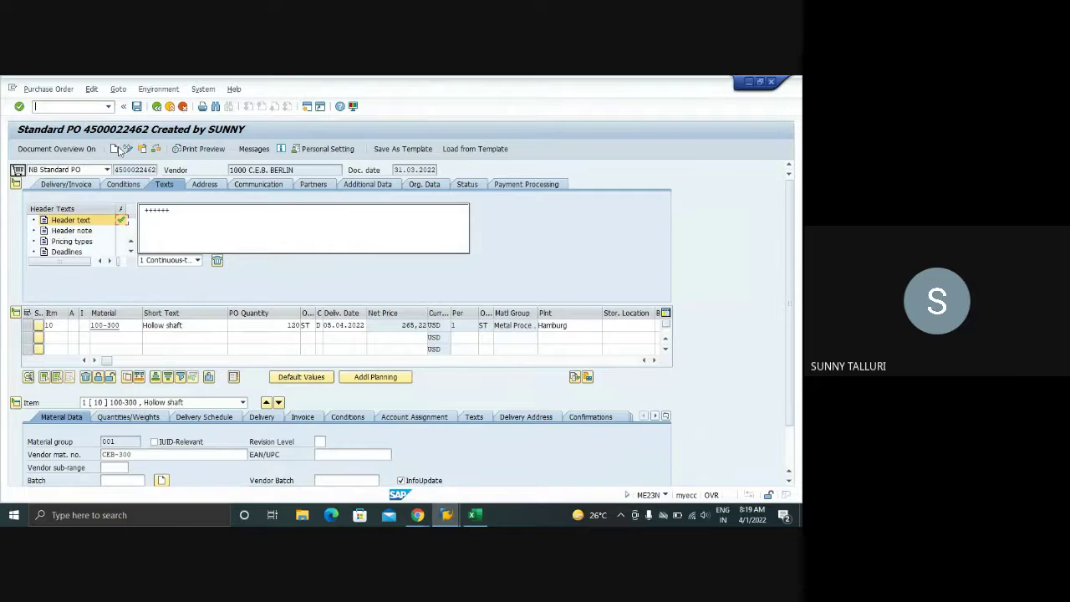
{"action": "left_click", "coordinate": [111, 324]}
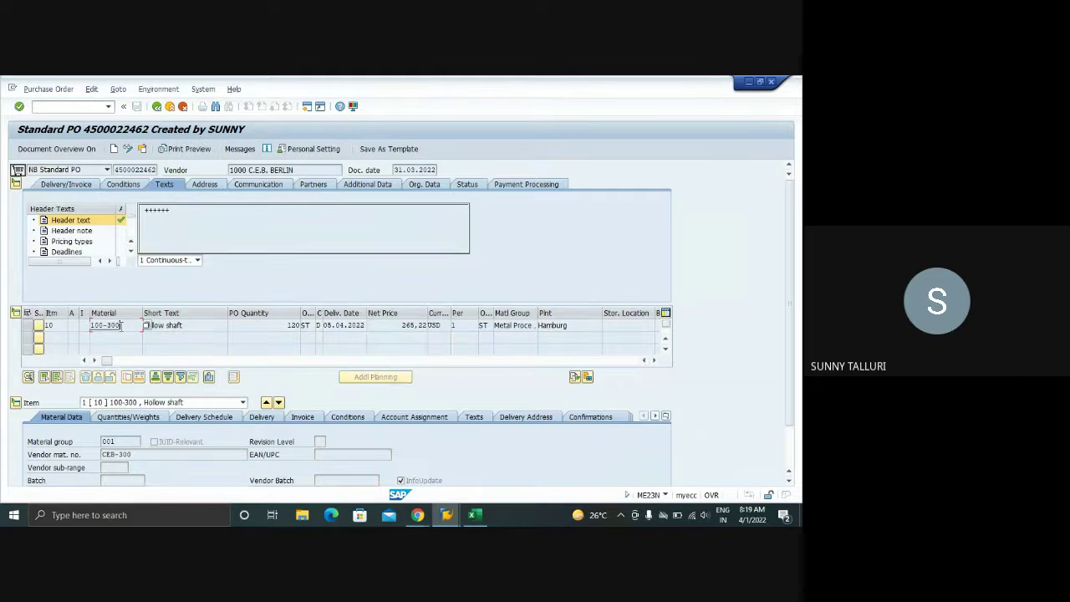
{"action": "left_click", "coordinate": [296, 326]}
{"action": "left_click", "coordinate": [624, 322]}
- Glance at the B026 entries found display, then return to the purchase order
{"action": "left_click", "coordinate": [447, 515]}
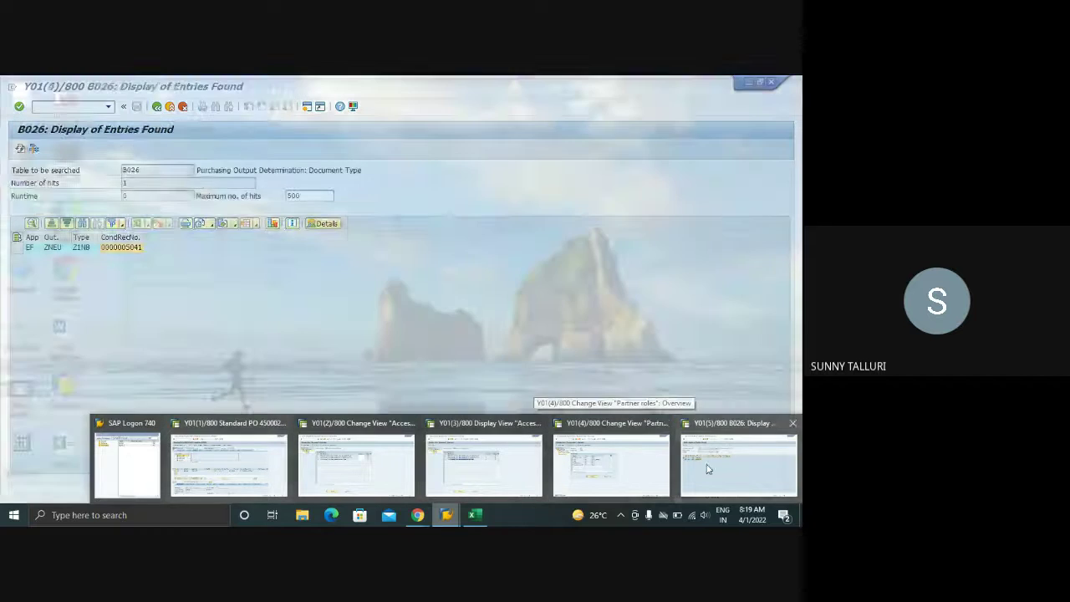
{"action": "left_click", "coordinate": [738, 464]}
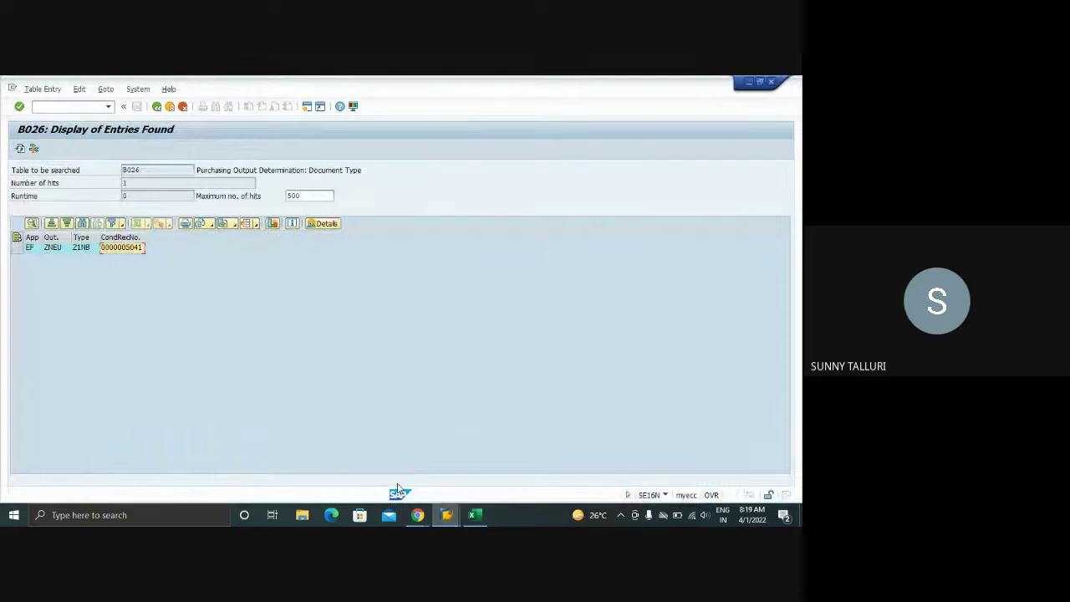
{"action": "mouse_move", "coordinate": [417, 514]}
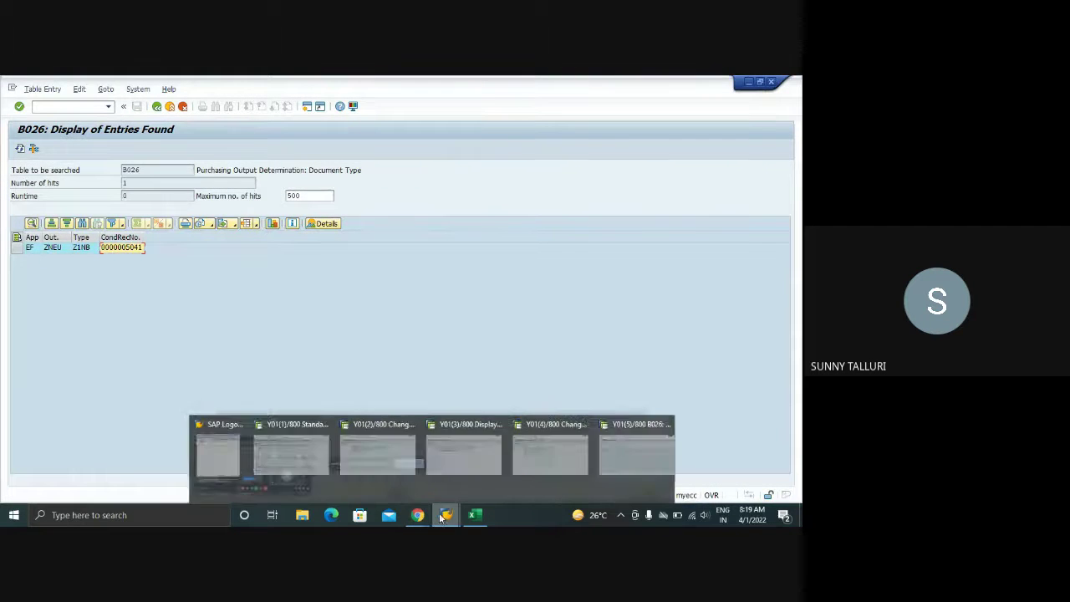
{"action": "left_click", "coordinate": [254, 478]}
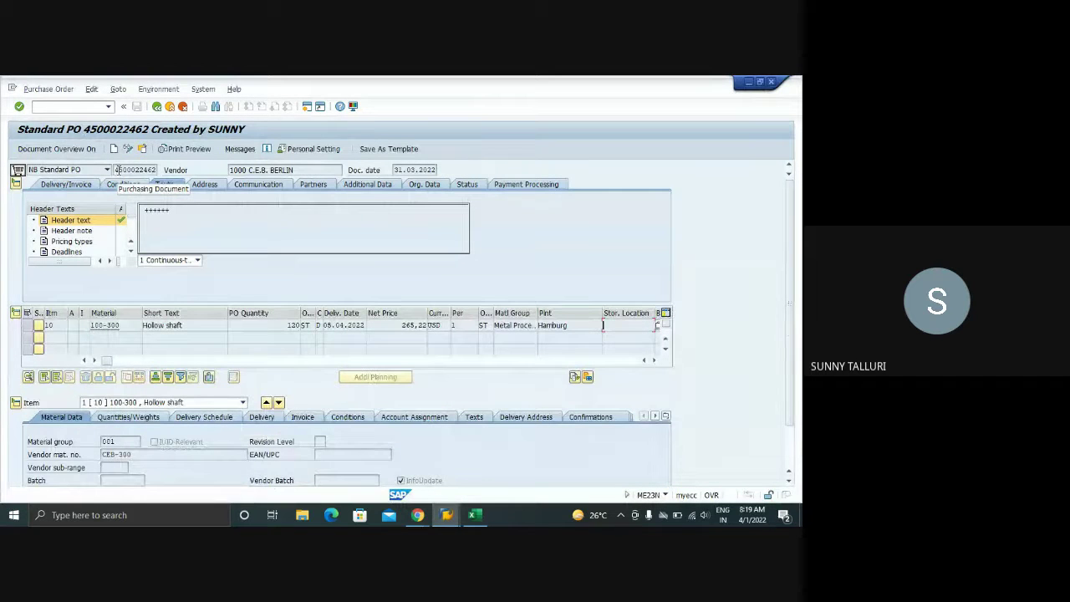
- Point out the PO's vendor, item short text, quantity 120 and net price 265,22
{"action": "left_click", "coordinate": [224, 169]}
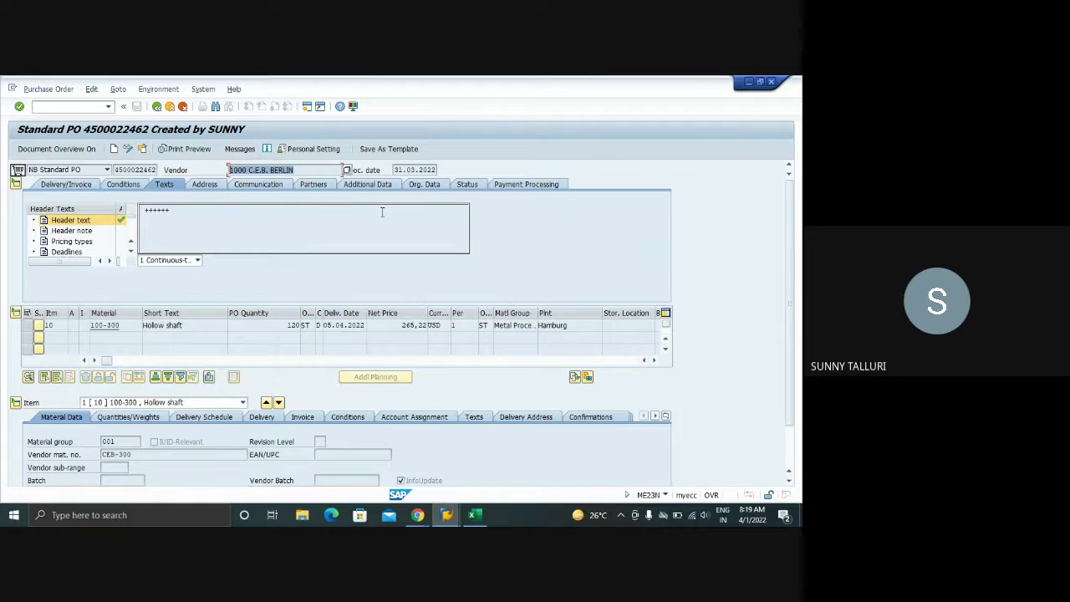
{"action": "left_click", "coordinate": [216, 329]}
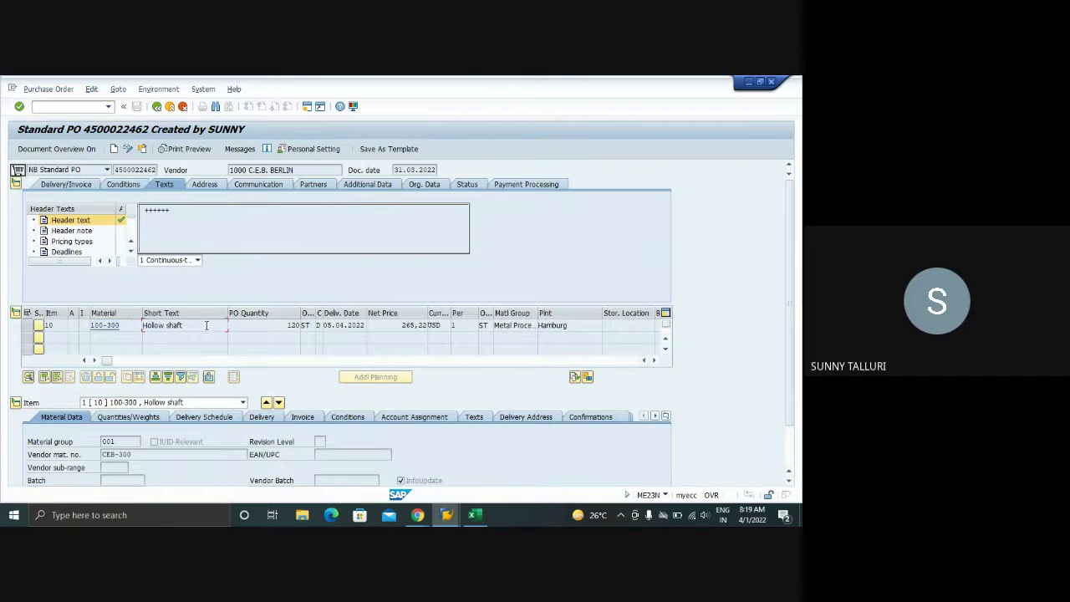
{"action": "left_click", "coordinate": [288, 325]}
{"action": "double_click", "coordinate": [288, 325]}
{"action": "left_click_drag", "start_coordinate": [397, 325], "coordinate": [426, 325]}
{"action": "mouse_move", "coordinate": [417, 514]}
{"action": "left_click", "coordinate": [351, 465]}
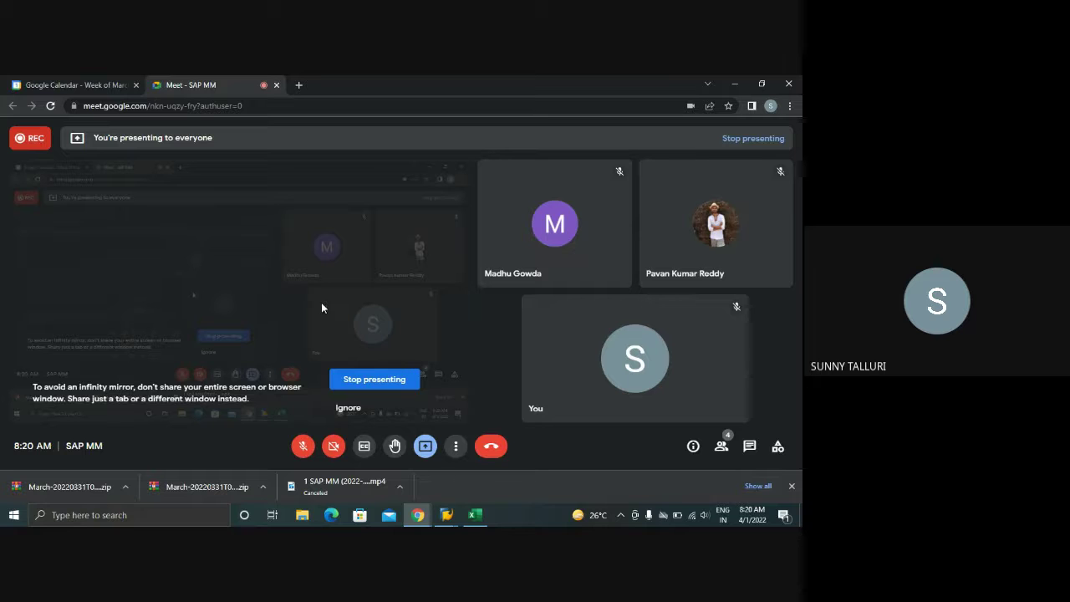
- Unmute the Meet microphone, glance at the Excel notes, then bring the B026 display back
{"action": "left_click", "coordinate": [304, 446]}
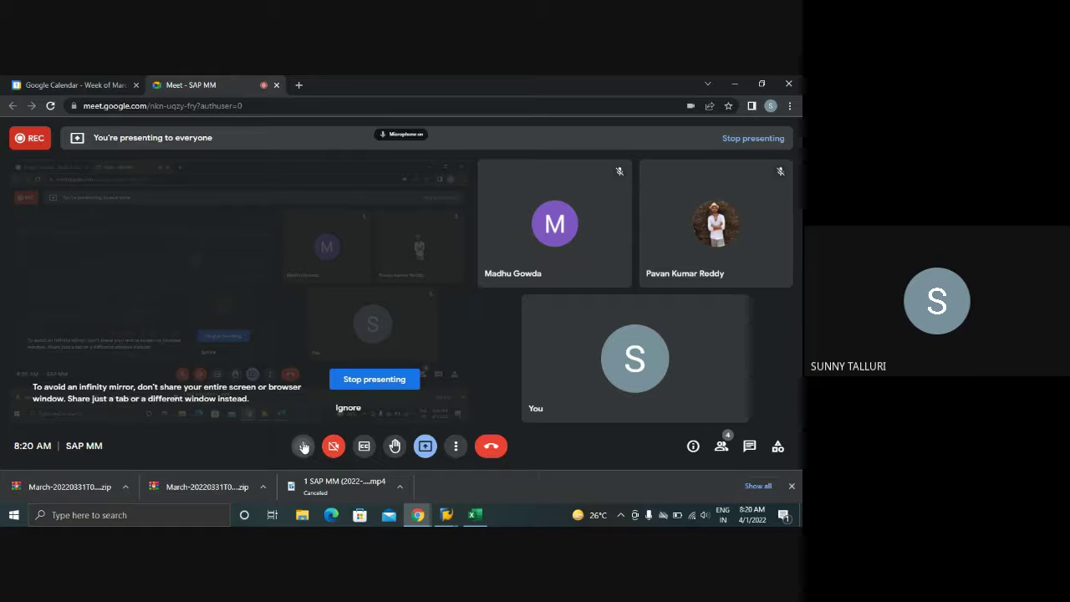
{"action": "left_click", "coordinate": [472, 515]}
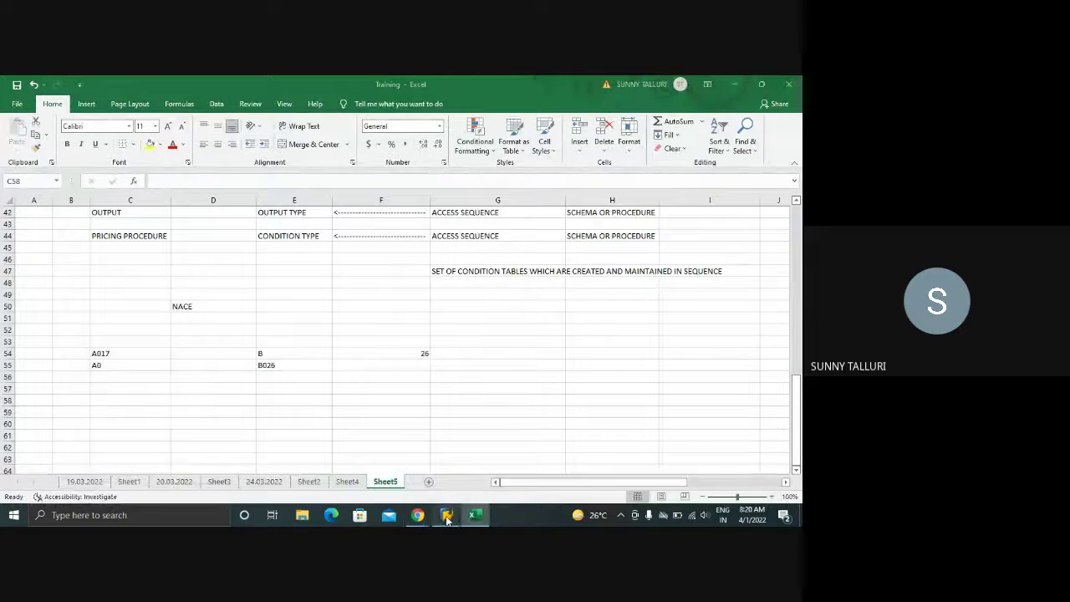
{"action": "mouse_move", "coordinate": [446, 515]}
{"action": "left_click", "coordinate": [685, 461]}
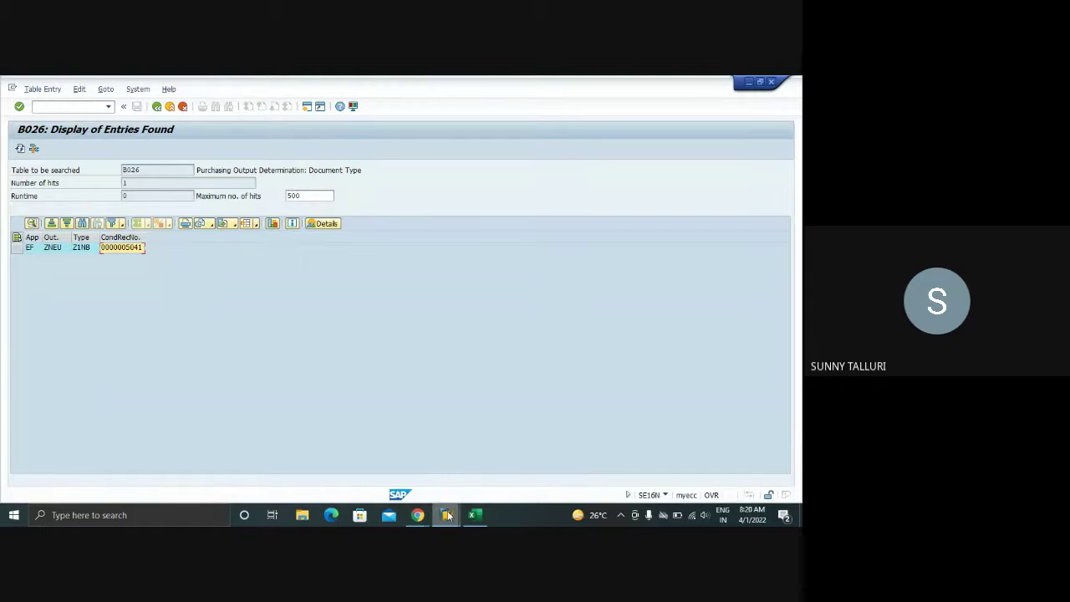
- Reopen the standard PO and highlight item 10's material 100-300 and its Hollow shaft short text
{"action": "mouse_move", "coordinate": [446, 515]}
{"action": "left_click", "coordinate": [229, 465]}
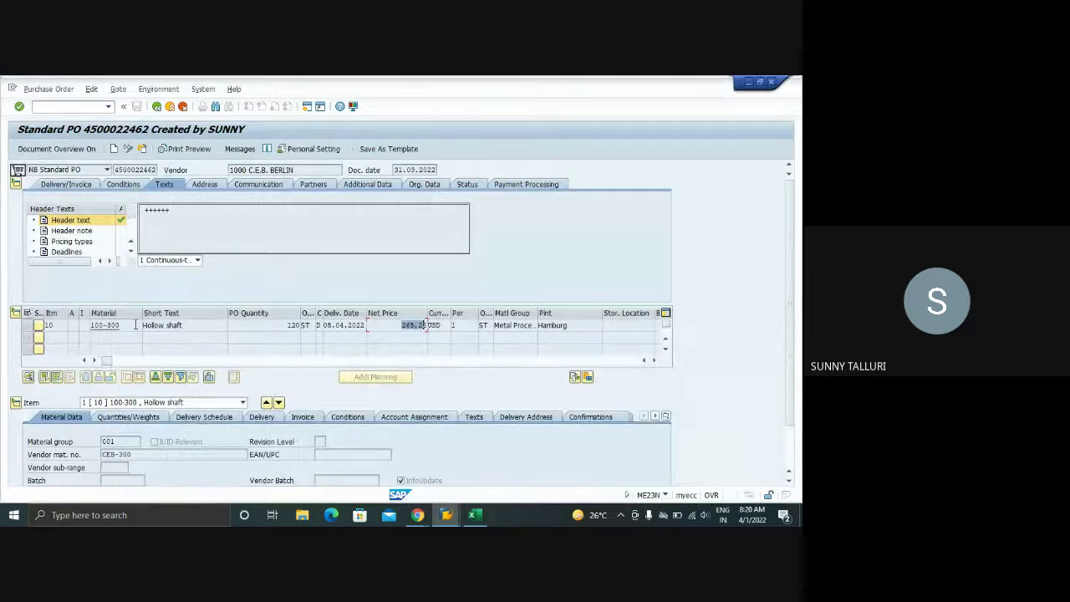
{"action": "left_click_drag", "start_coordinate": [131, 324], "coordinate": [67, 326]}
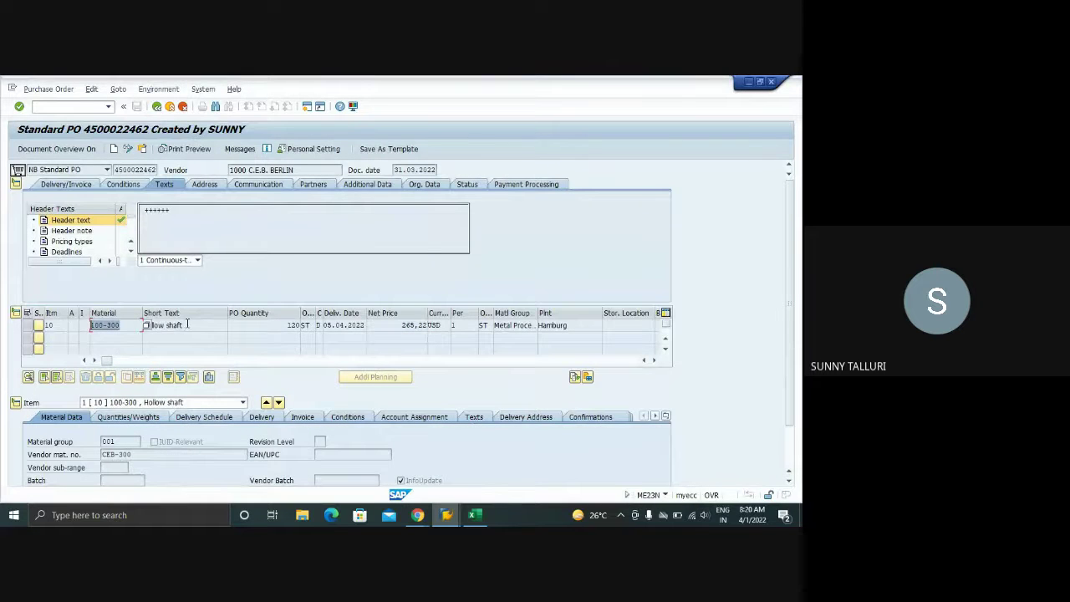
{"action": "left_click_drag", "start_coordinate": [187, 324], "coordinate": [130, 329]}
{"action": "left_click", "coordinate": [130, 325]}
{"action": "double_click", "coordinate": [91, 325]}
{"action": "key", "text": "shift+Home"}
{"action": "left_click_drag", "start_coordinate": [189, 325], "coordinate": [137, 325]}
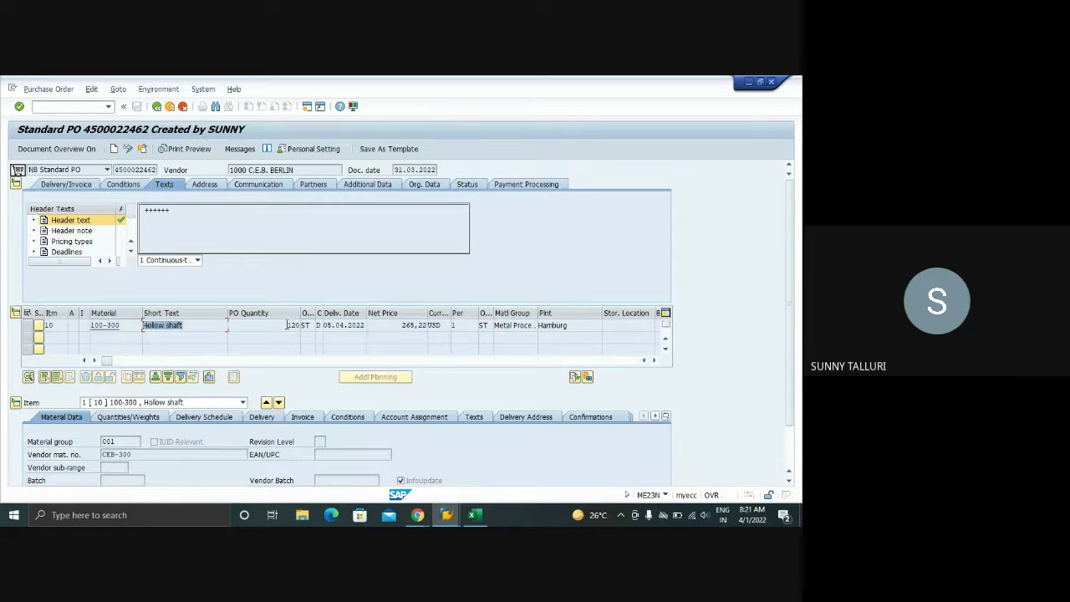
{"action": "left_click", "coordinate": [417, 514]}
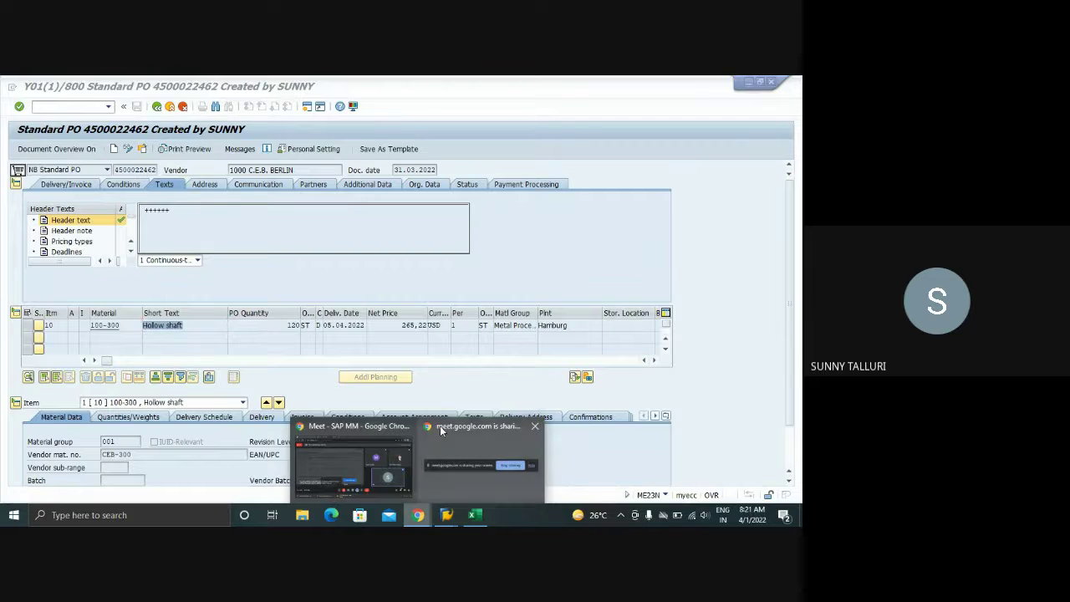
- In a new tab, Google the access initialized warning message in SAP output determination
{"action": "left_click", "coordinate": [348, 424]}
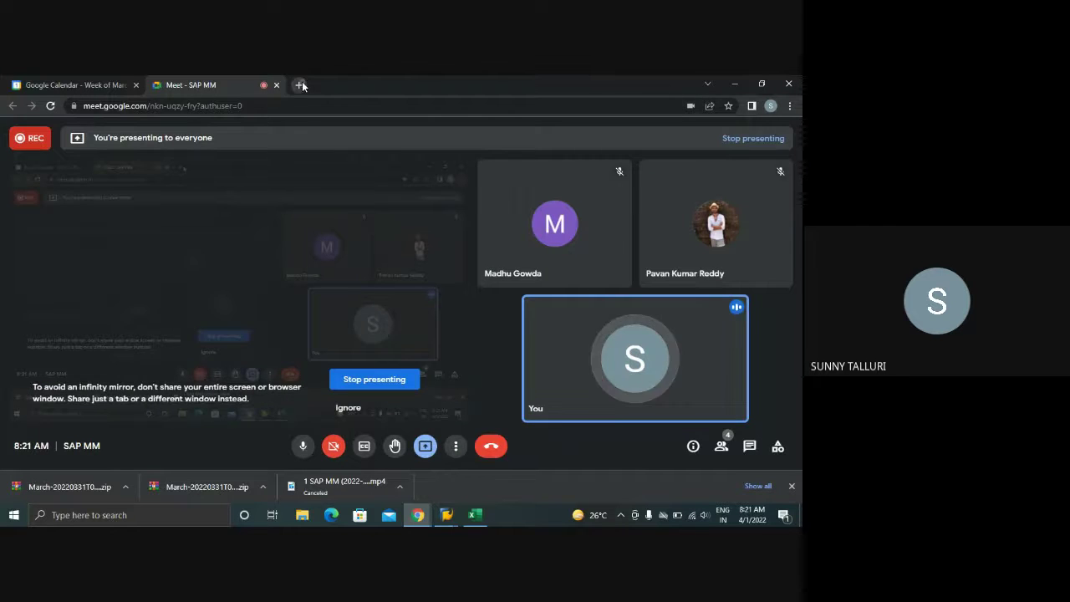
{"action": "left_click", "coordinate": [300, 84]}
{"action": "type", "text": "AC"}
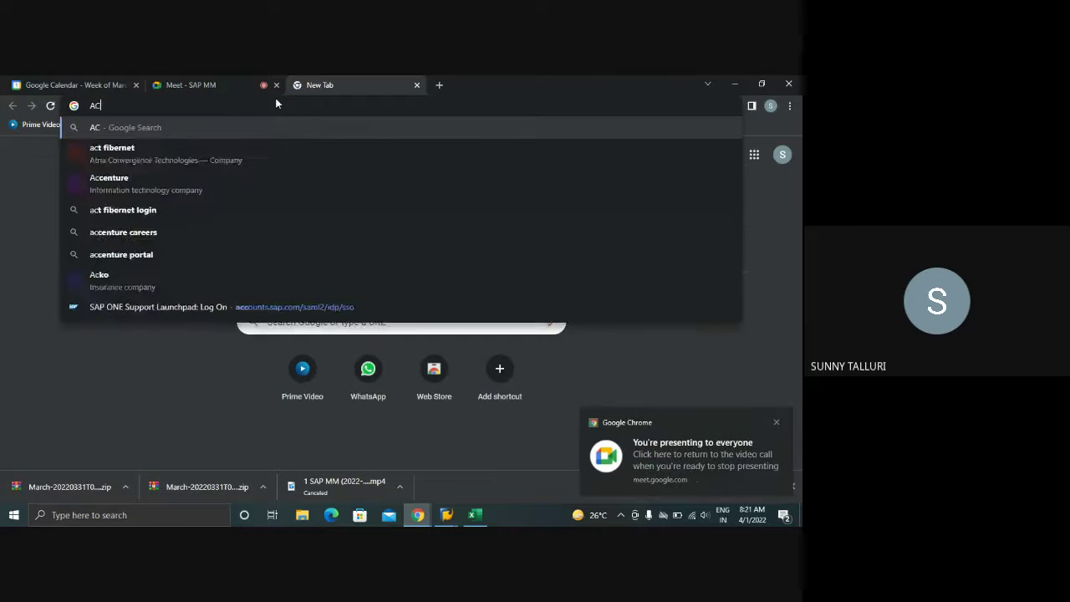
{"action": "type", "text": "CESS"}
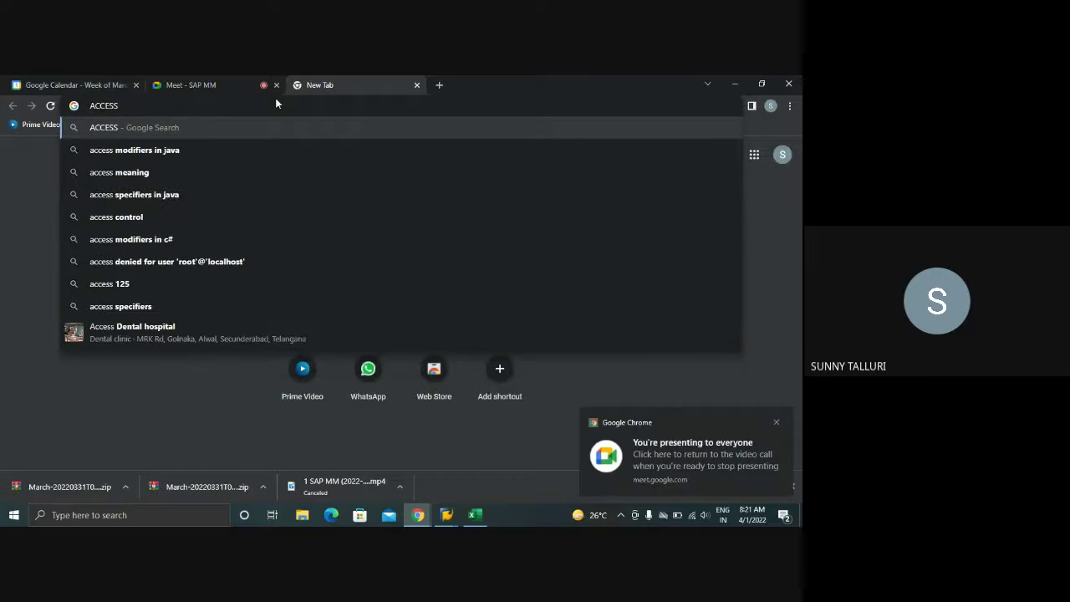
{"action": "type", "text": " IN"}
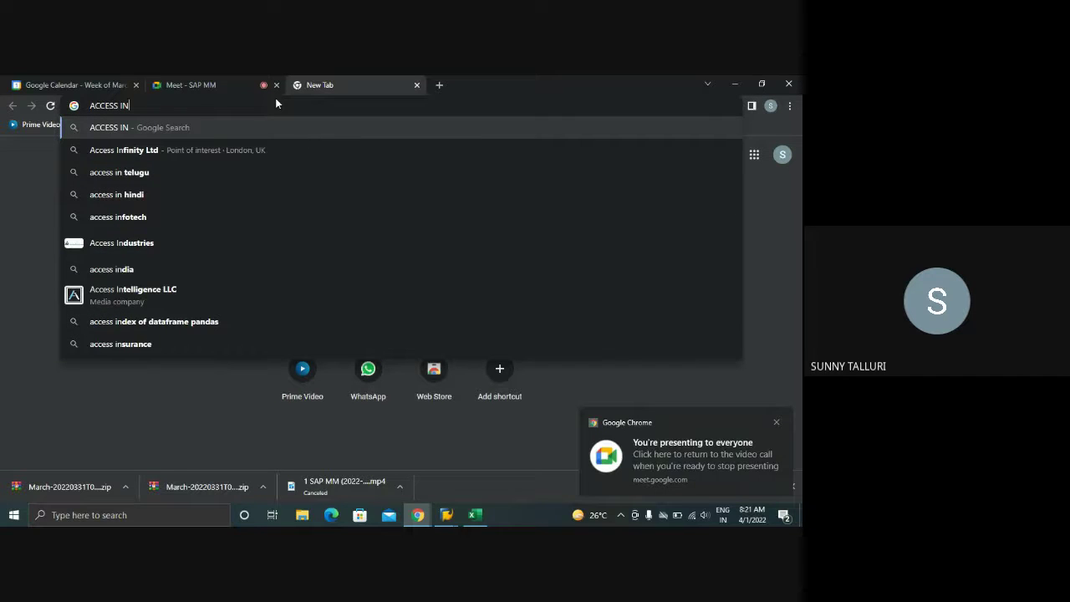
{"action": "type", "text": "ITA"}
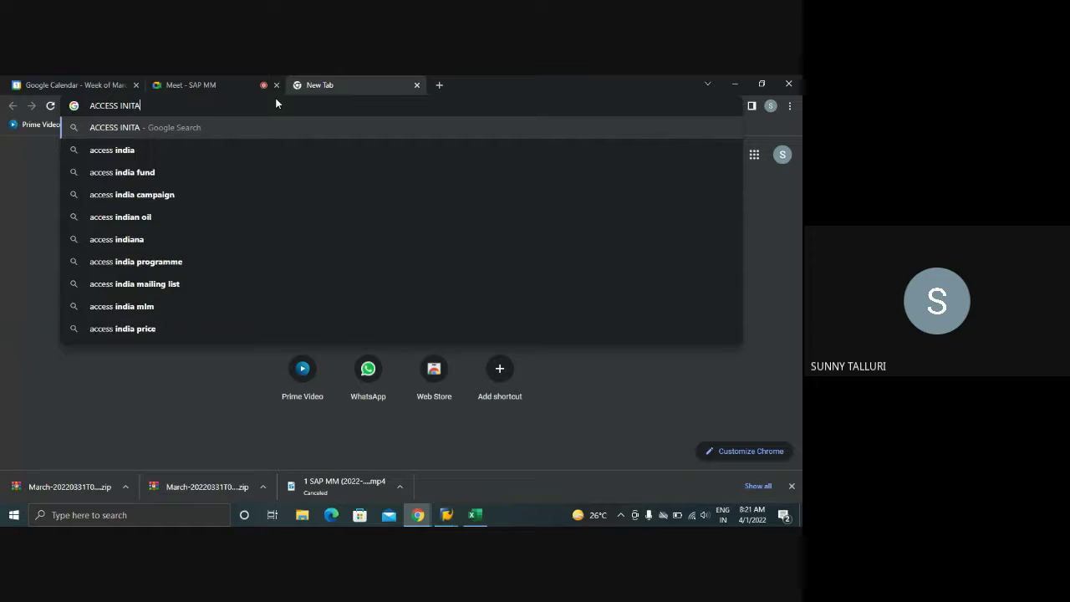
{"action": "key", "text": "BackSpace"}
{"action": "type", "text": "IALIZE"}
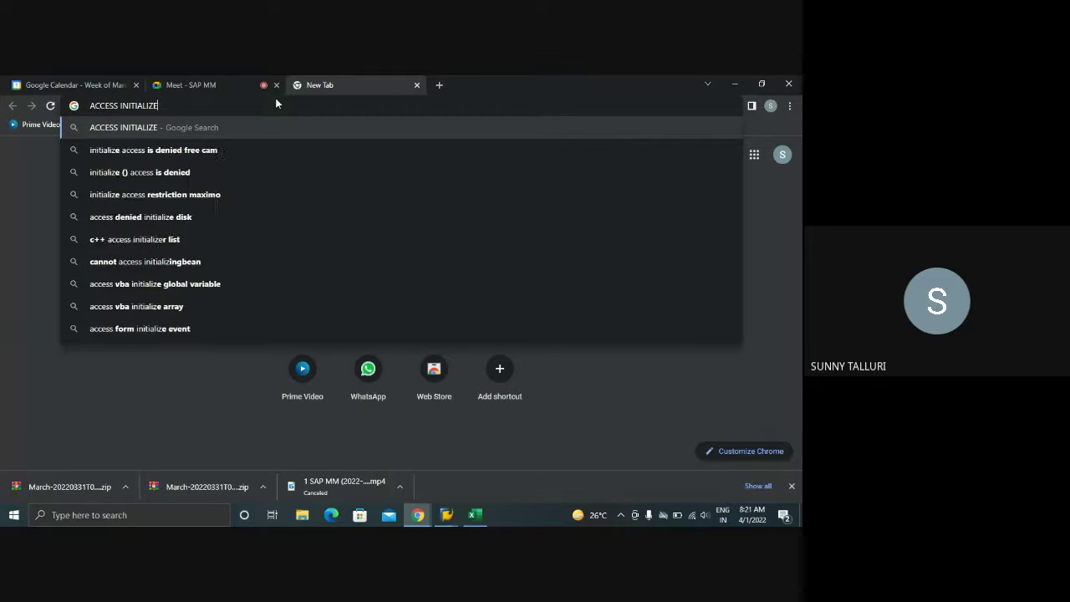
{"action": "type", "text": "D "}
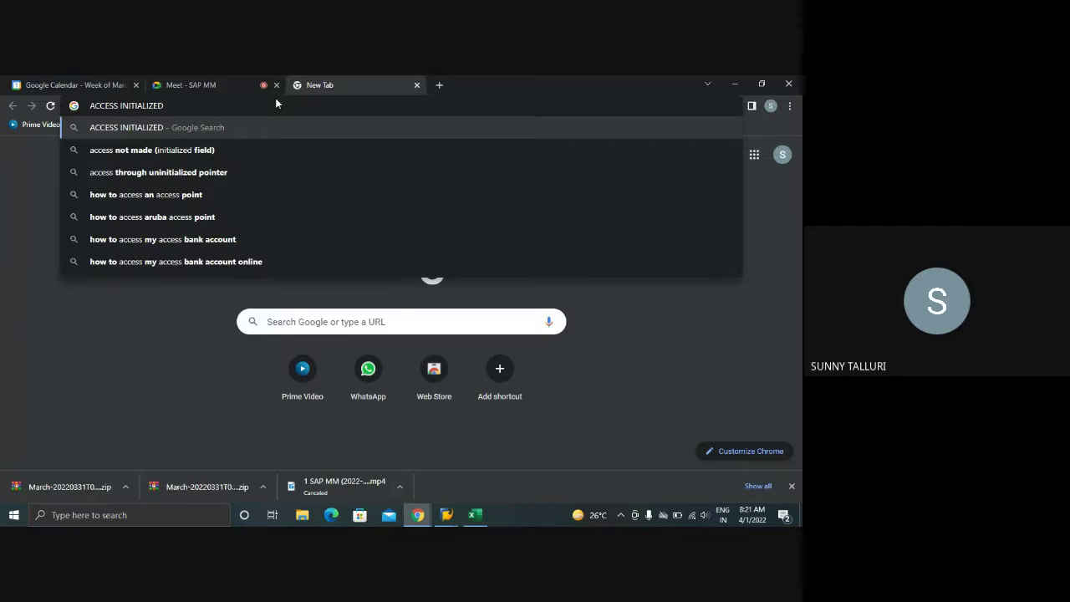
{"action": "type", "text": "WARNING ME"}
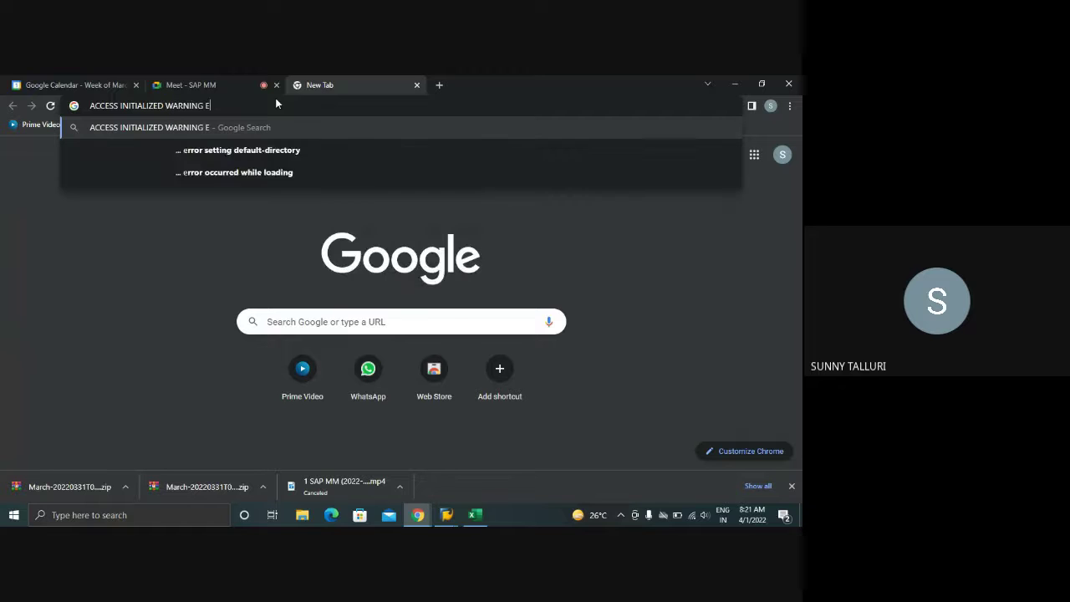
{"action": "type", "text": "SSAGE IN O"}
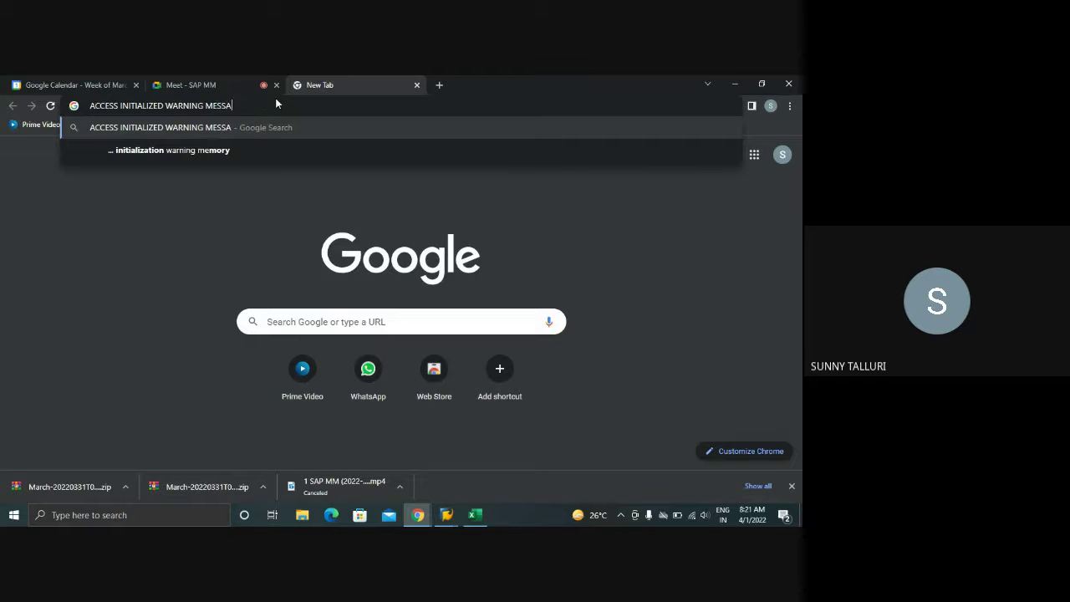
{"action": "key", "text": "BackSpace"}
{"action": "key", "text": "BackSpace"}
{"action": "key", "text": "BackSpace"}
{"action": "key", "text": "BackSpace"}
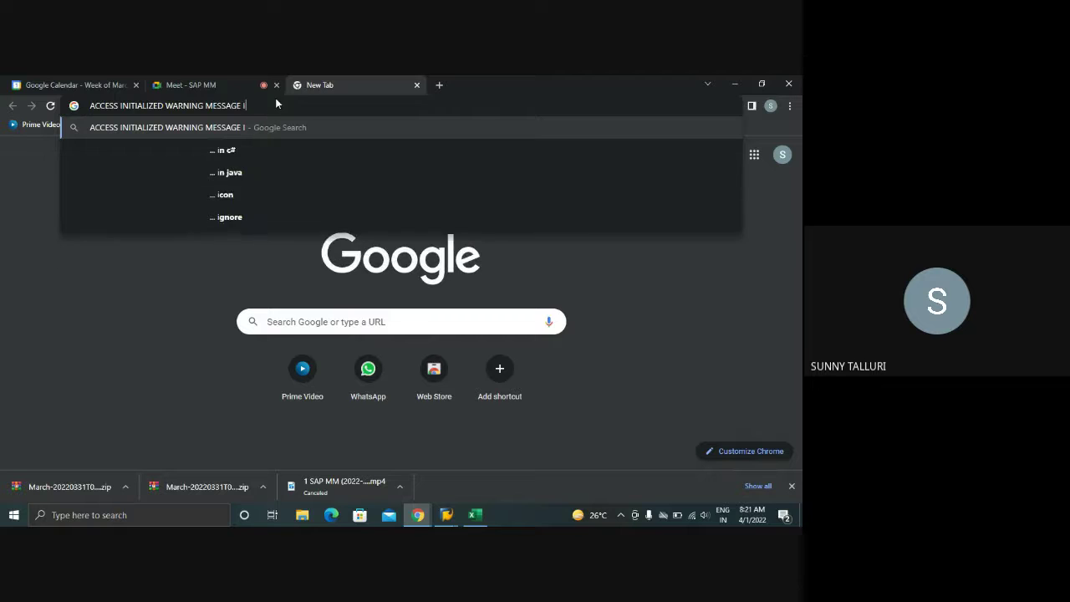
{"action": "type", "text": "IN OUTP"}
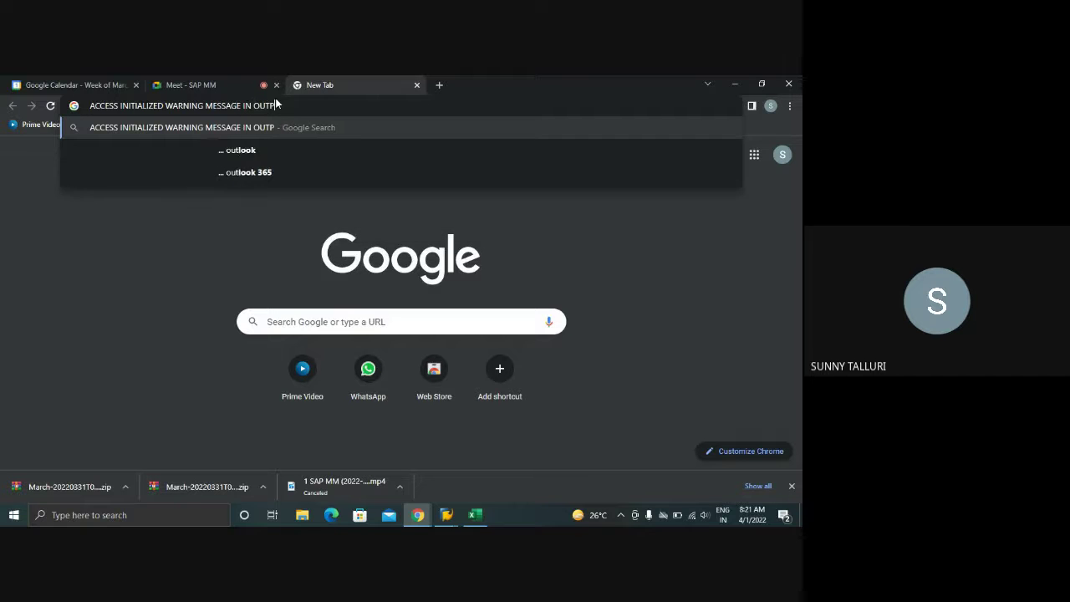
{"action": "type", "text": "UT DETERMINA"}
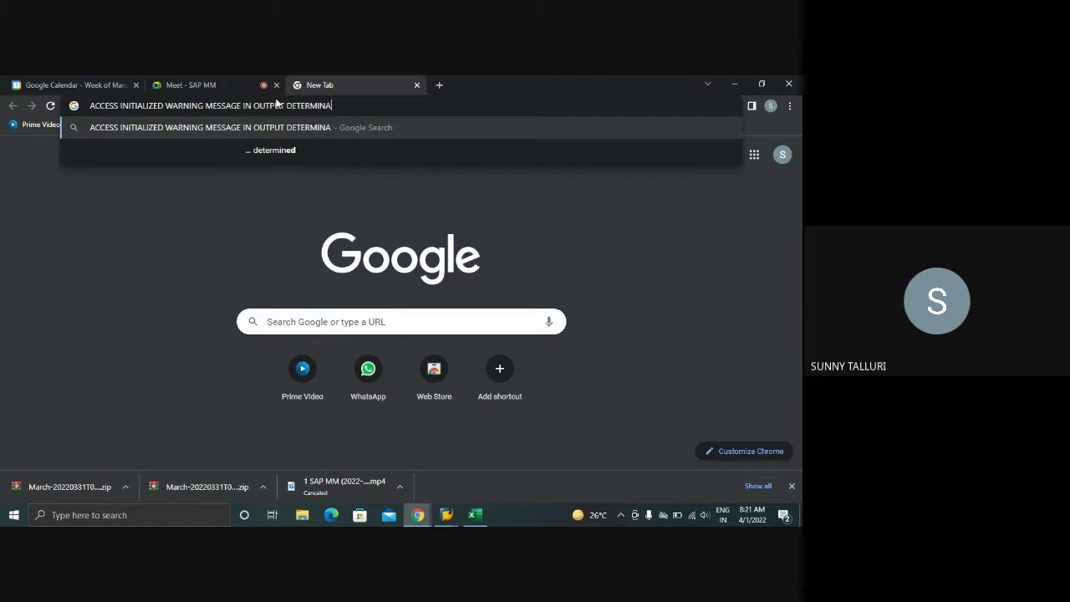
{"action": "type", "text": "TION IN SA"}
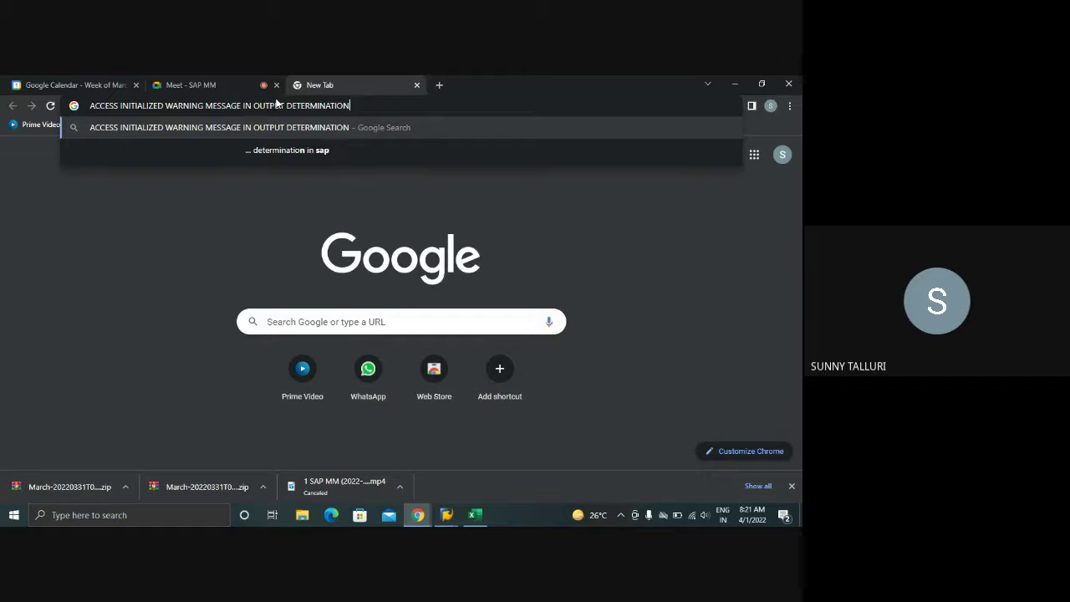
{"action": "key", "text": "BackSpace"}
{"action": "key", "text": "BackSpace"}
{"action": "key", "text": "BackSpace"}
{"action": "key", "text": "BackSpace"}
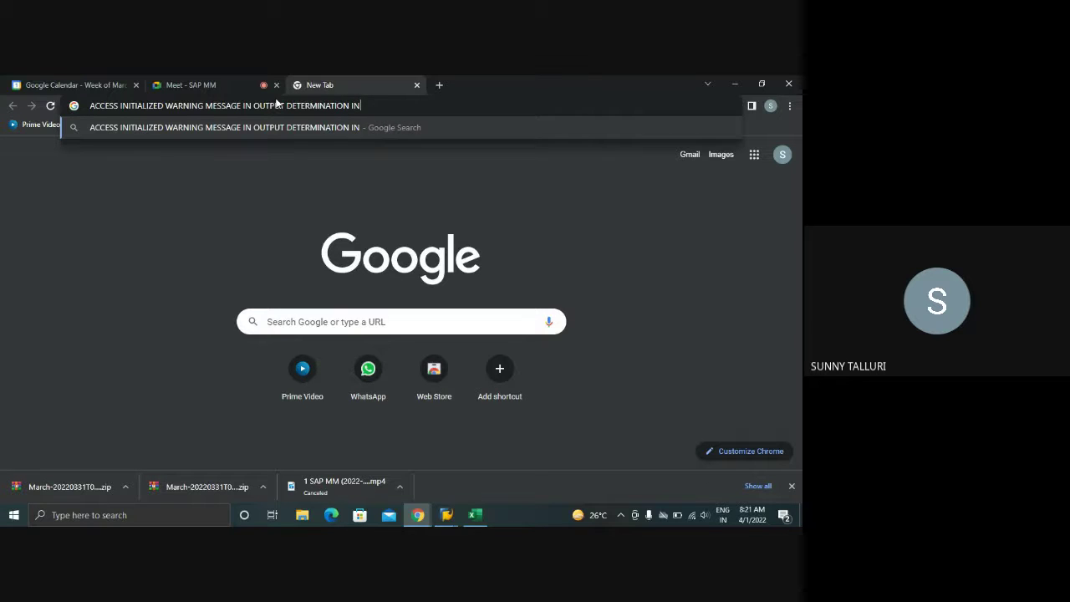
{"action": "type", "text": "IN SAP"}
{"action": "key", "text": "Return"}
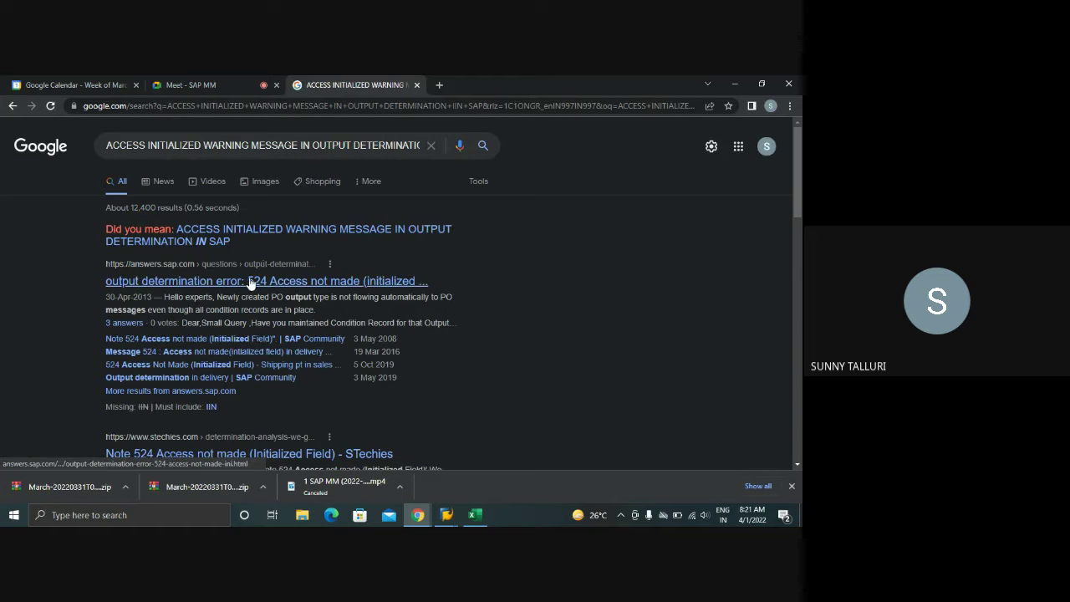
- Open the answers.sap.com error 524 results in new tabs and view the output determination error thread
{"action": "right_click", "coordinate": [249, 283]}
{"action": "left_click", "coordinate": [307, 293]}
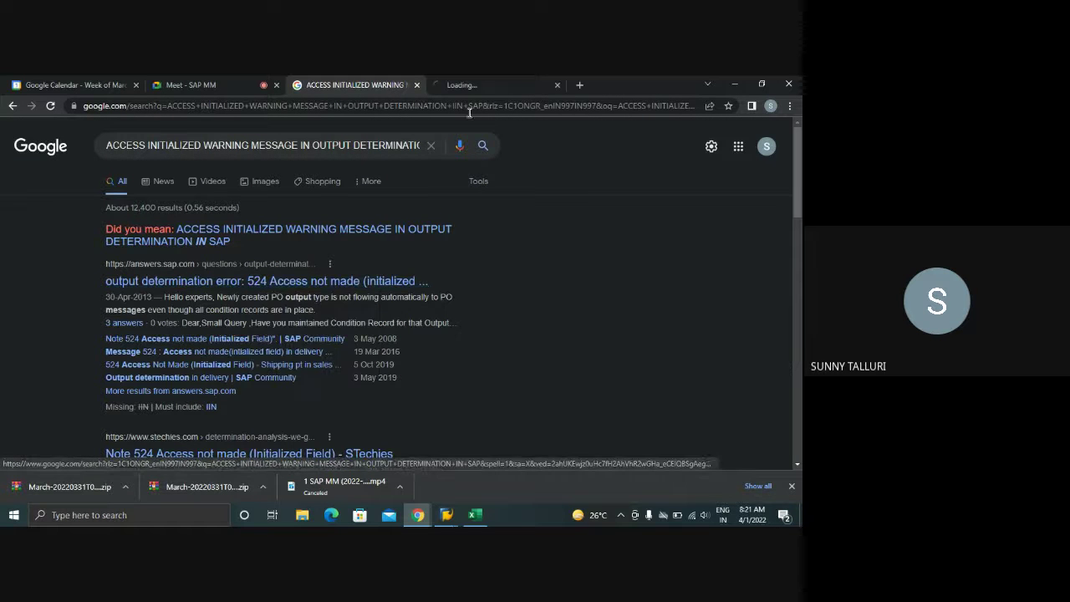
{"action": "left_click", "coordinate": [472, 84]}
{"action": "left_click", "coordinate": [337, 86]}
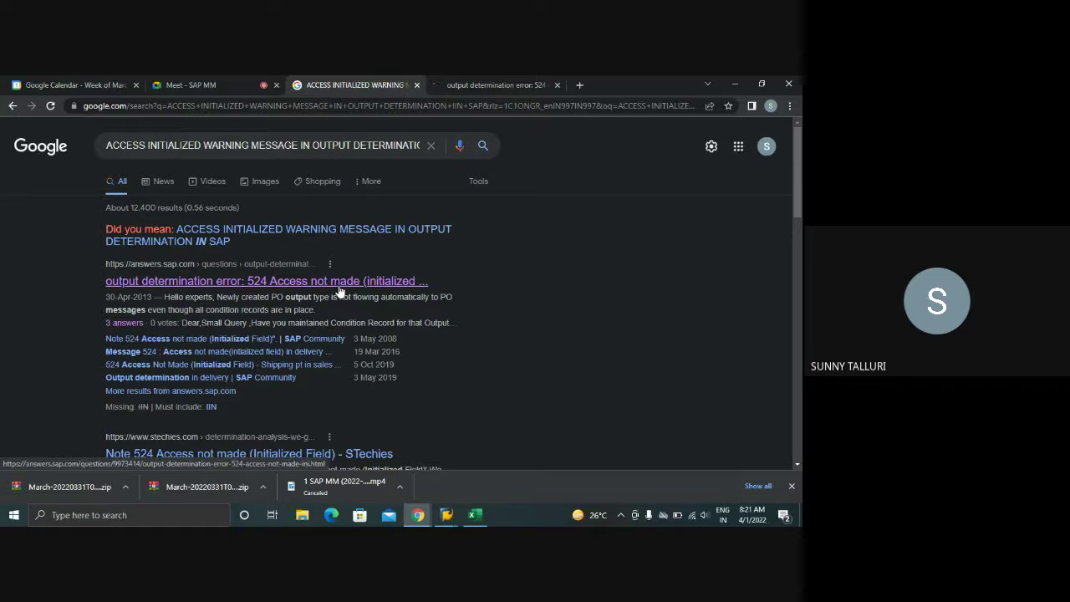
{"action": "right_click", "coordinate": [305, 340]}
{"action": "left_click", "coordinate": [338, 352]}
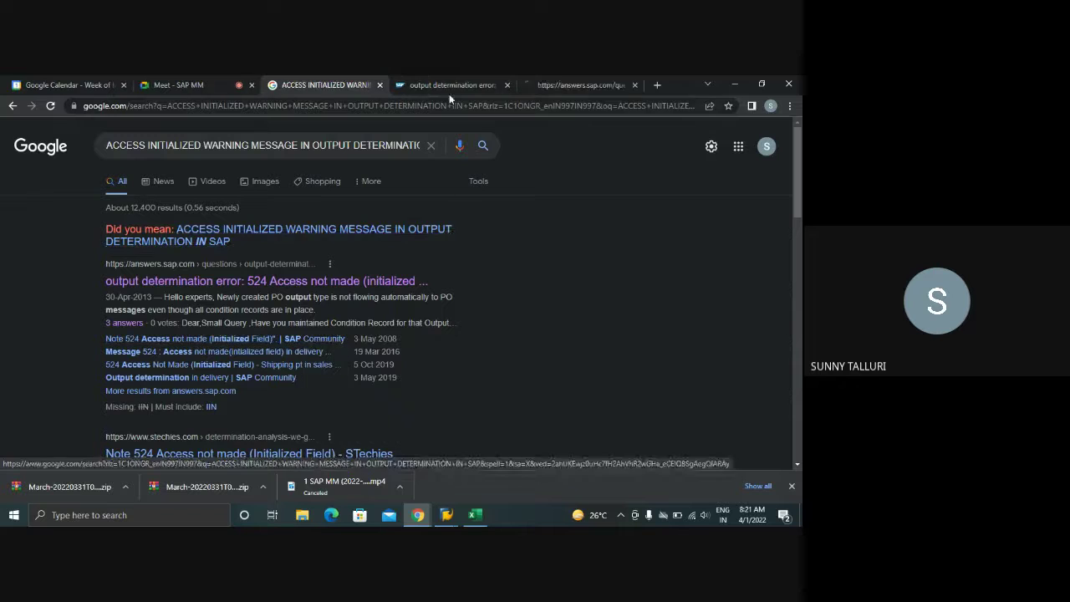
{"action": "left_click", "coordinate": [446, 87]}
{"action": "scroll", "coordinate": [341, 290], "scroll_direction": "down", "scroll_amount": 3}
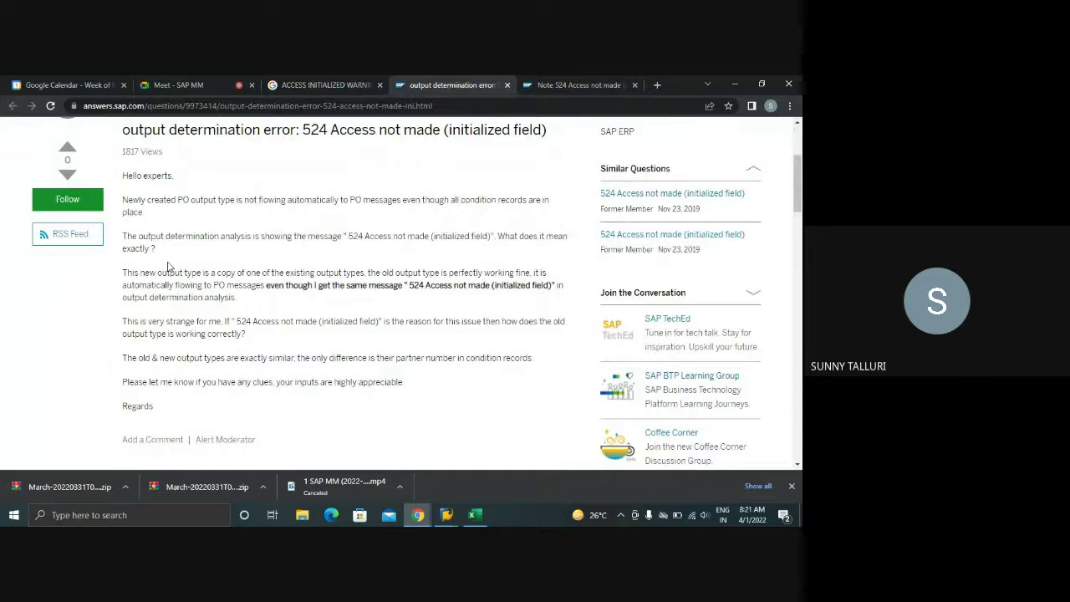
- Read the output determination error thread, marking the sentence about old and new output types
{"action": "scroll", "coordinate": [193, 259], "scroll_direction": "down", "scroll_amount": 4}
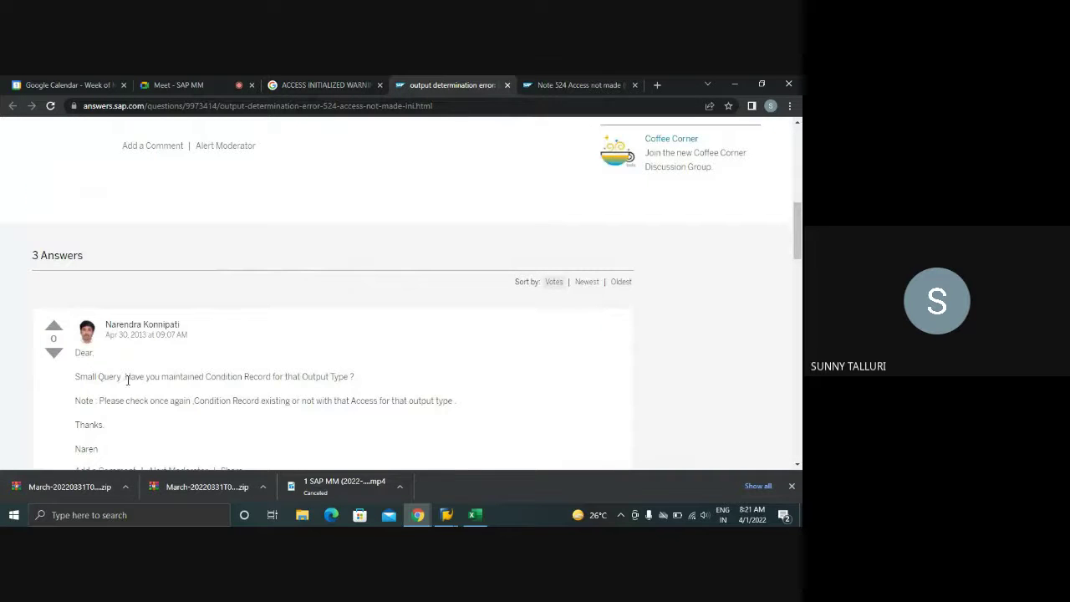
{"action": "scroll", "coordinate": [317, 381], "scroll_direction": "down", "scroll_amount": 2}
{"action": "scroll", "coordinate": [331, 378], "scroll_direction": "down", "scroll_amount": 3}
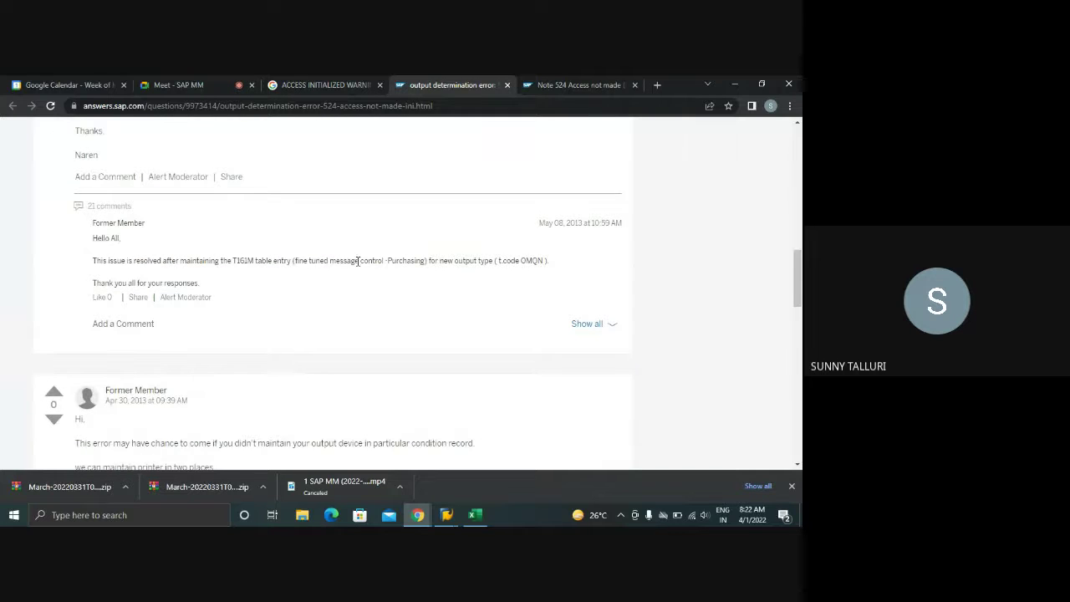
{"action": "scroll", "coordinate": [451, 262], "scroll_direction": "down", "scroll_amount": 3}
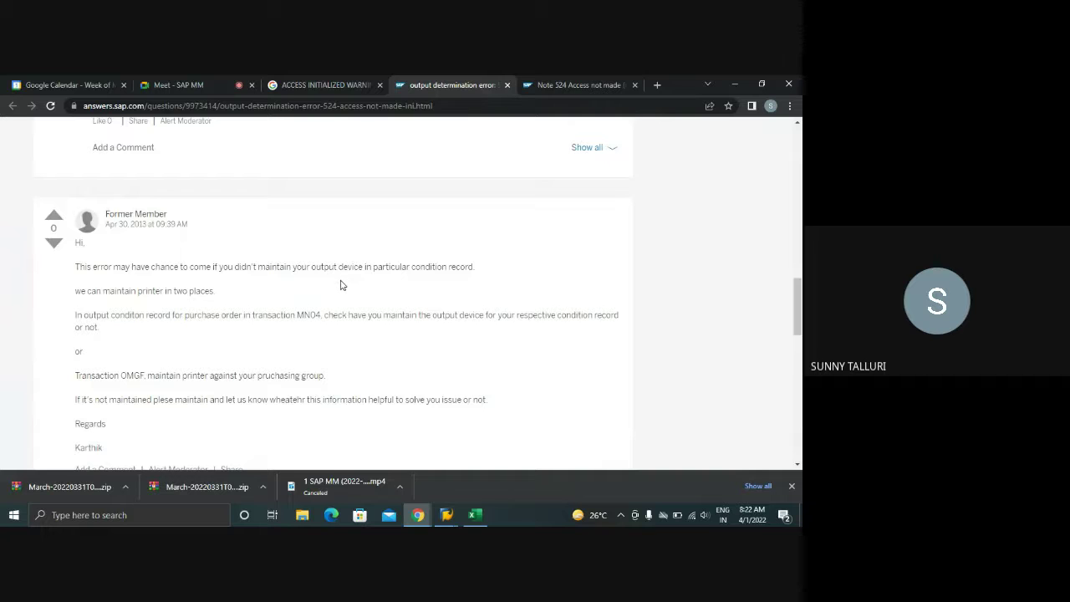
{"action": "scroll", "coordinate": [340, 286], "scroll_direction": "down", "scroll_amount": 2}
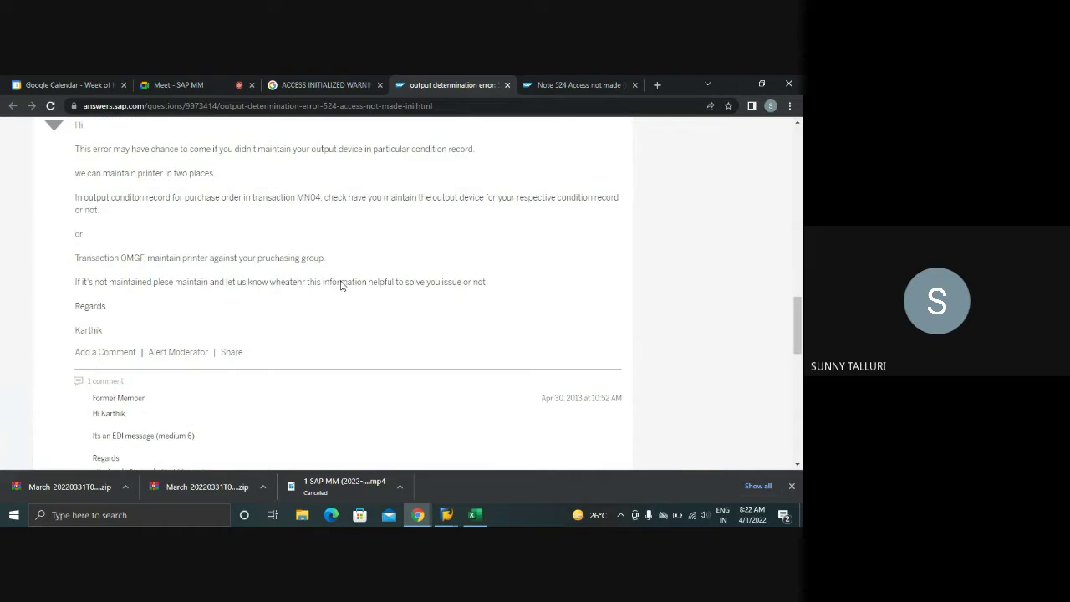
{"action": "scroll", "coordinate": [341, 281], "scroll_direction": "down", "scroll_amount": 2}
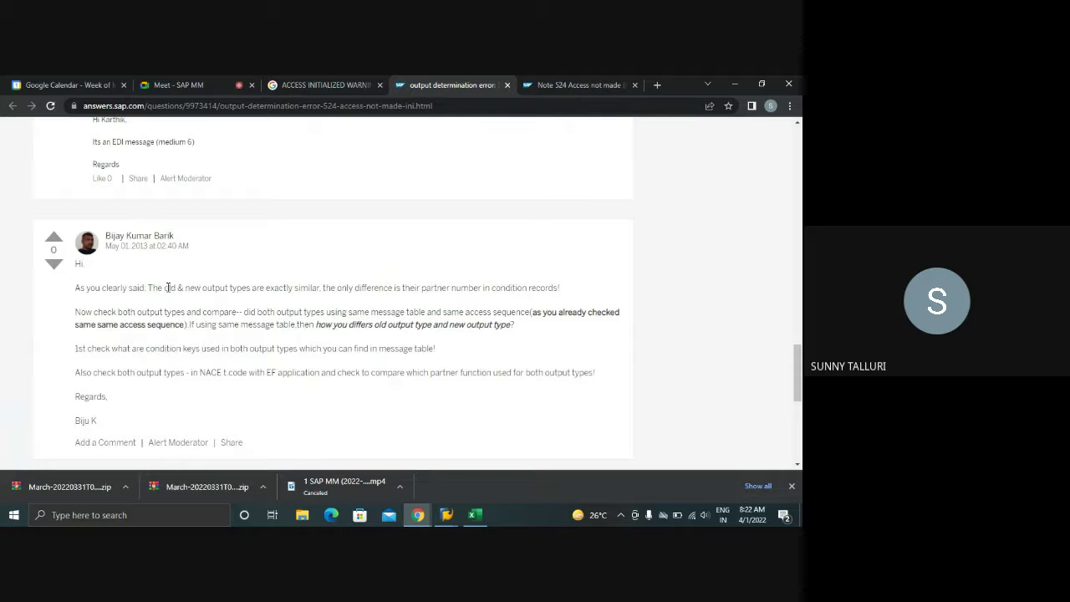
{"action": "left_click_drag", "start_coordinate": [158, 288], "coordinate": [415, 314]}
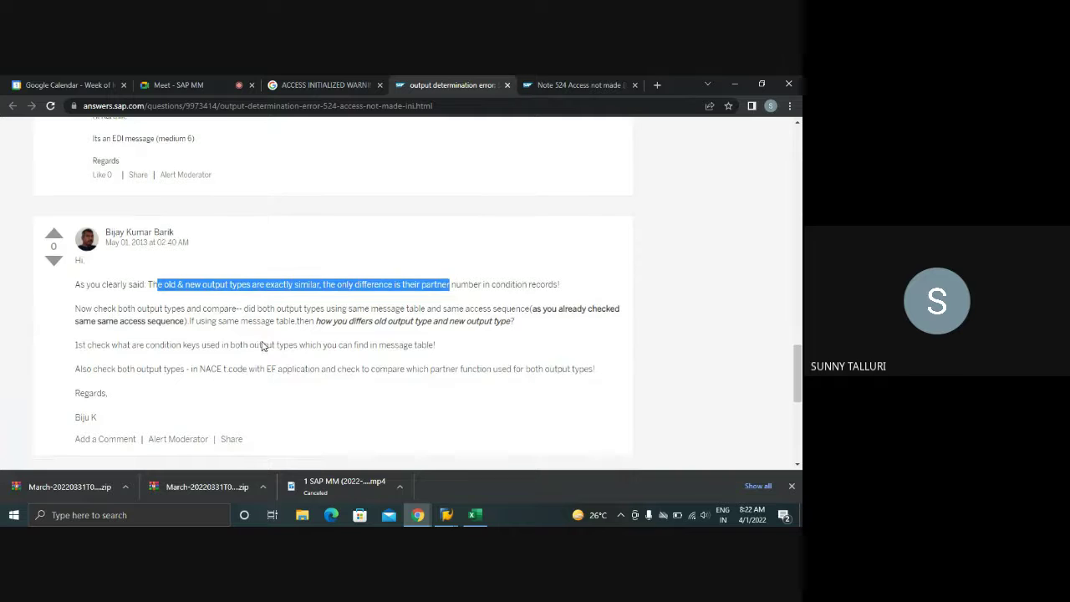
{"action": "scroll", "coordinate": [263, 346], "scroll_direction": "down", "scroll_amount": 4}
{"action": "scroll", "coordinate": [313, 257], "scroll_direction": "up", "scroll_amount": 3}
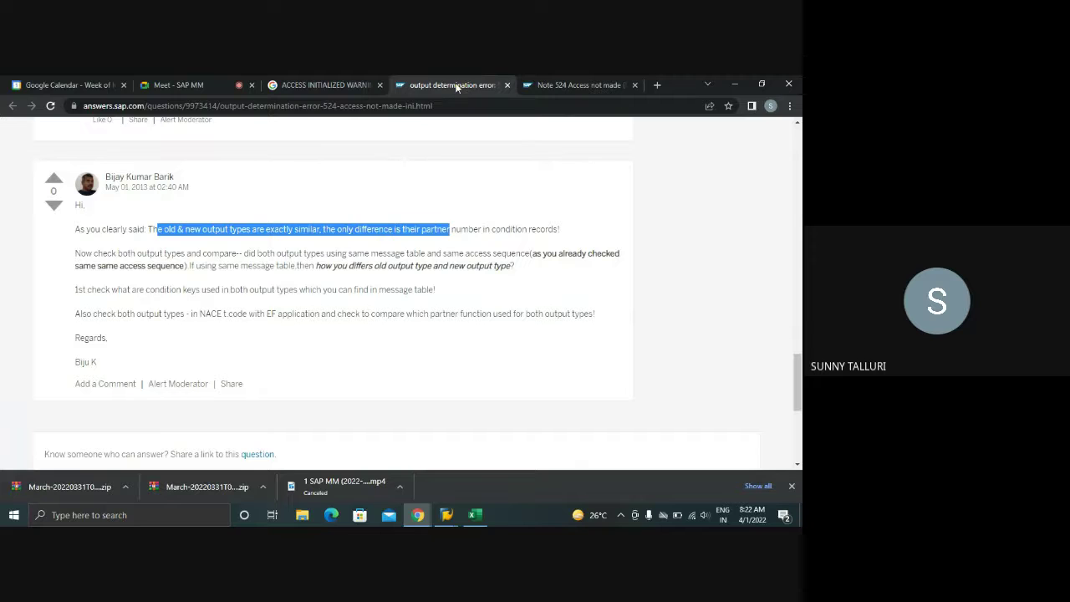
{"action": "left_click", "coordinate": [338, 86]}
- Read the Note 524 Access not made thread, marking the question about available fields
{"action": "left_click", "coordinate": [541, 84]}
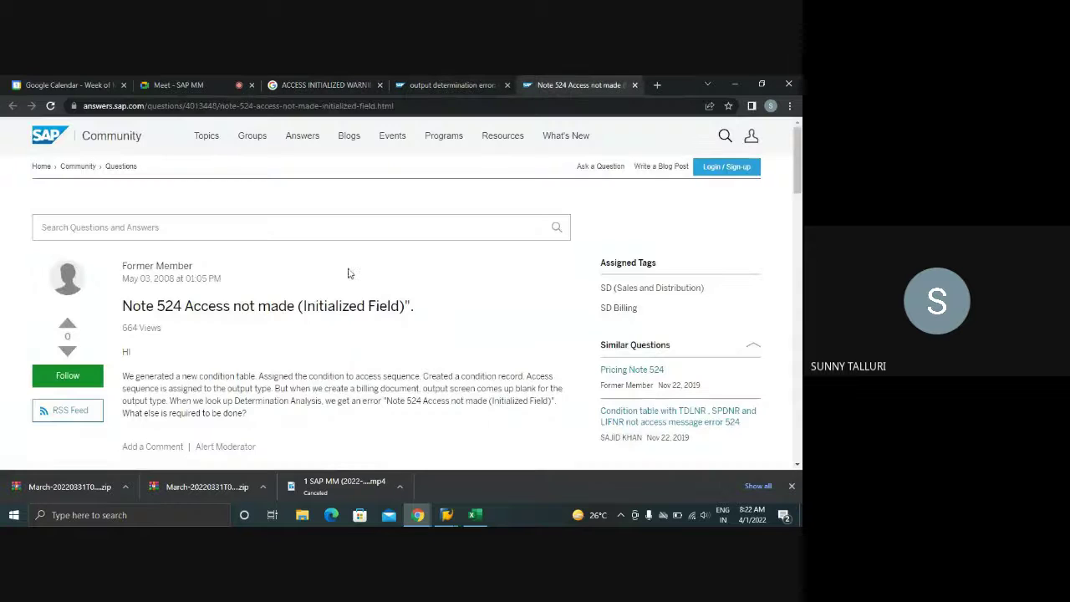
{"action": "scroll", "coordinate": [349, 273], "scroll_direction": "down", "scroll_amount": 5}
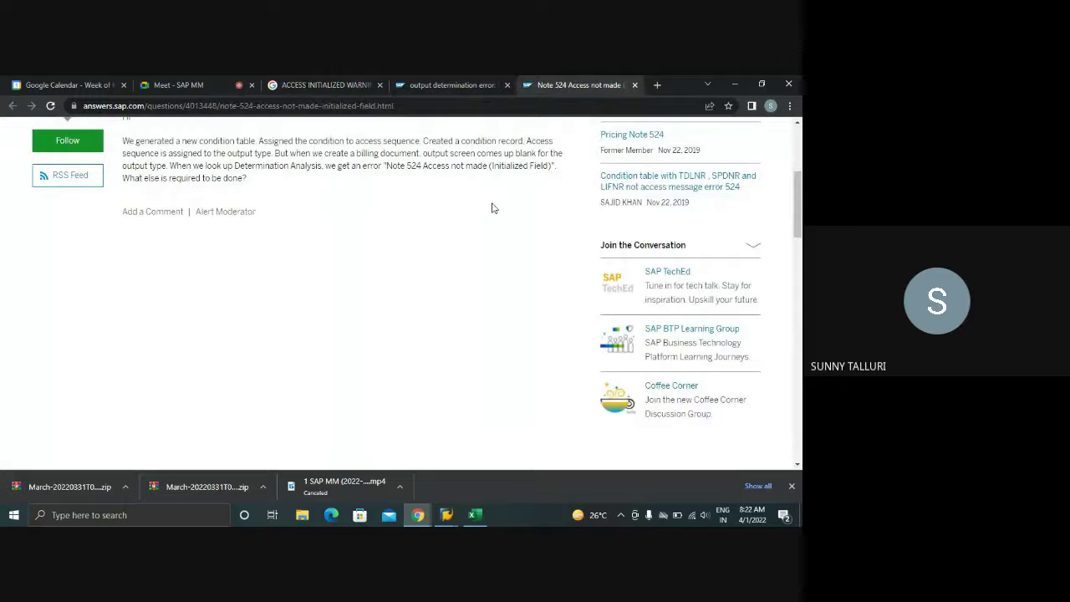
{"action": "scroll", "coordinate": [493, 208], "scroll_direction": "down", "scroll_amount": 5}
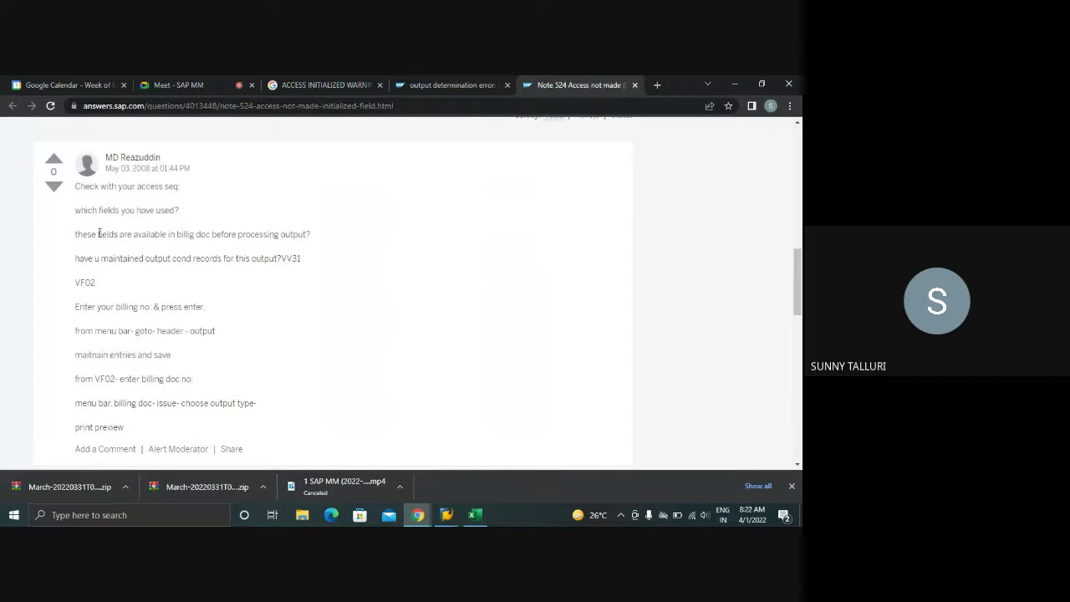
{"action": "left_click_drag", "start_coordinate": [93, 234], "coordinate": [201, 235]}
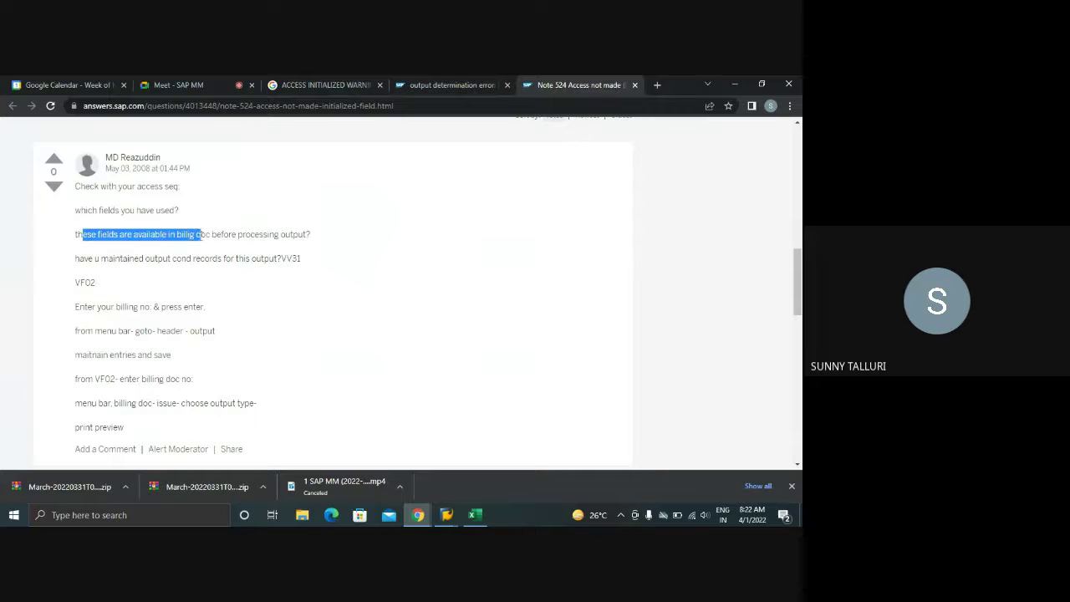
{"action": "scroll", "coordinate": [252, 276], "scroll_direction": "down", "scroll_amount": 1}
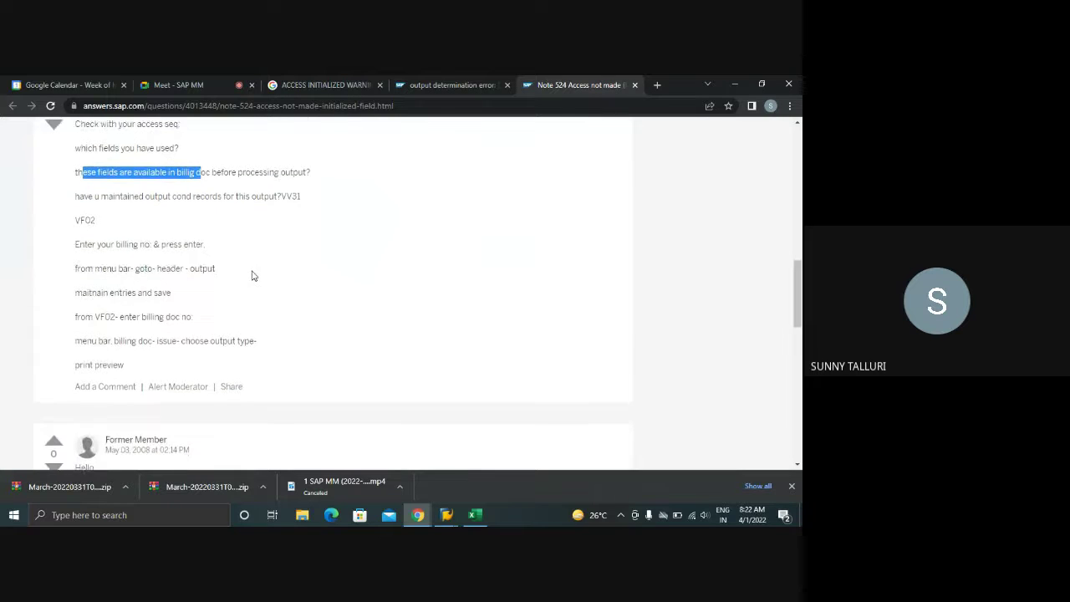
{"action": "scroll", "coordinate": [252, 276], "scroll_direction": "down", "scroll_amount": 3}
{"action": "scroll", "coordinate": [253, 275], "scroll_direction": "down", "scroll_amount": 2}
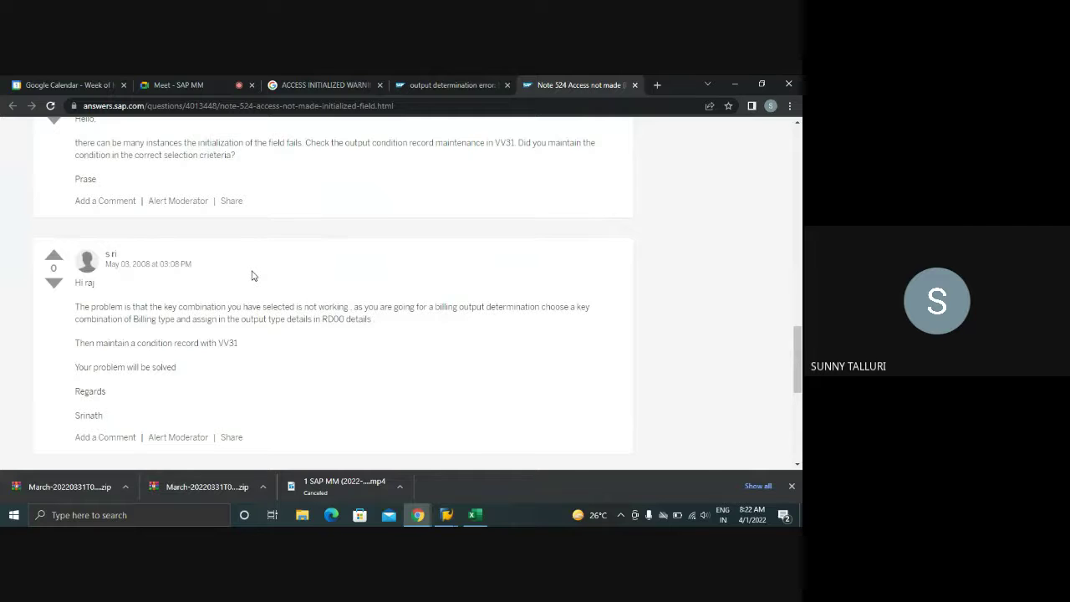
{"action": "scroll", "coordinate": [252, 276], "scroll_direction": "down", "scroll_amount": 5}
{"action": "scroll", "coordinate": [252, 276], "scroll_direction": "up", "scroll_amount": 1}
{"action": "left_click", "coordinate": [302, 87]}
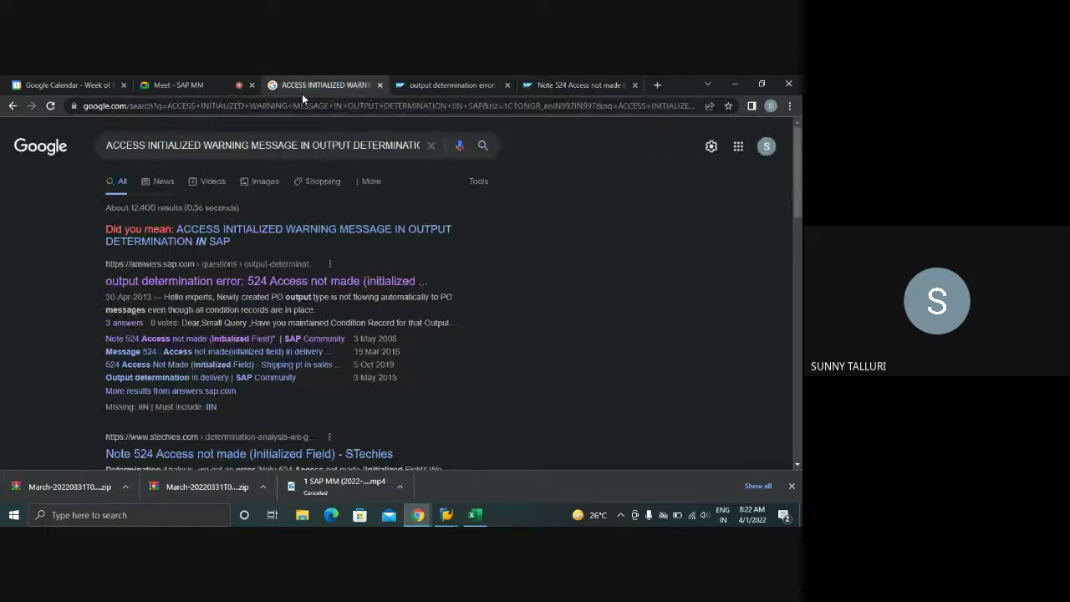
- Extend the Google query with 'PO FORMS' and rerun the search
{"action": "scroll", "coordinate": [234, 359], "scroll_direction": "down", "scroll_amount": 1}
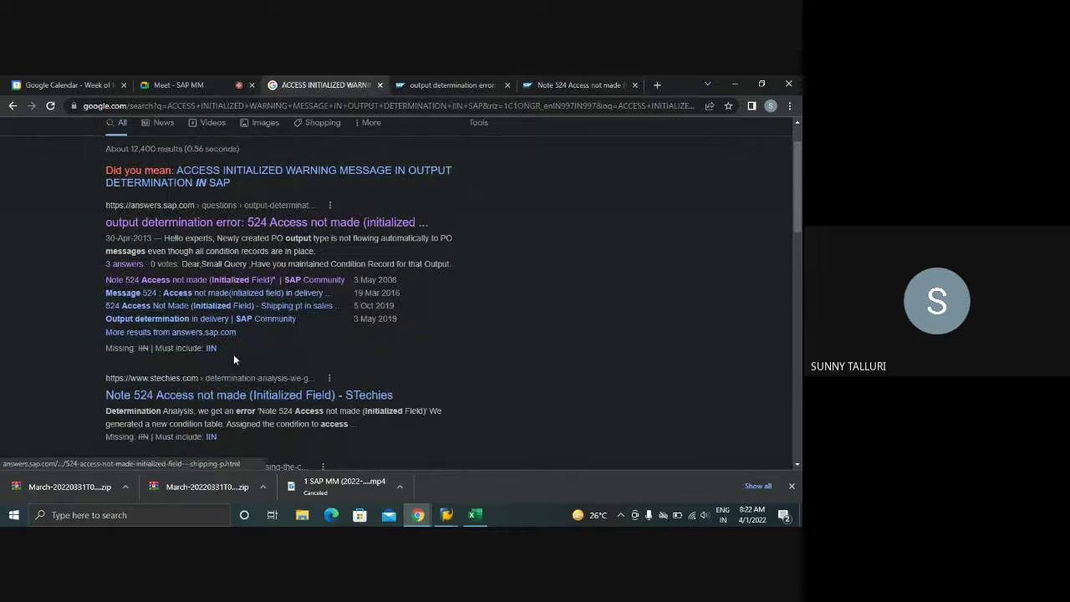
{"action": "scroll", "coordinate": [411, 139], "scroll_direction": "up", "scroll_amount": 1}
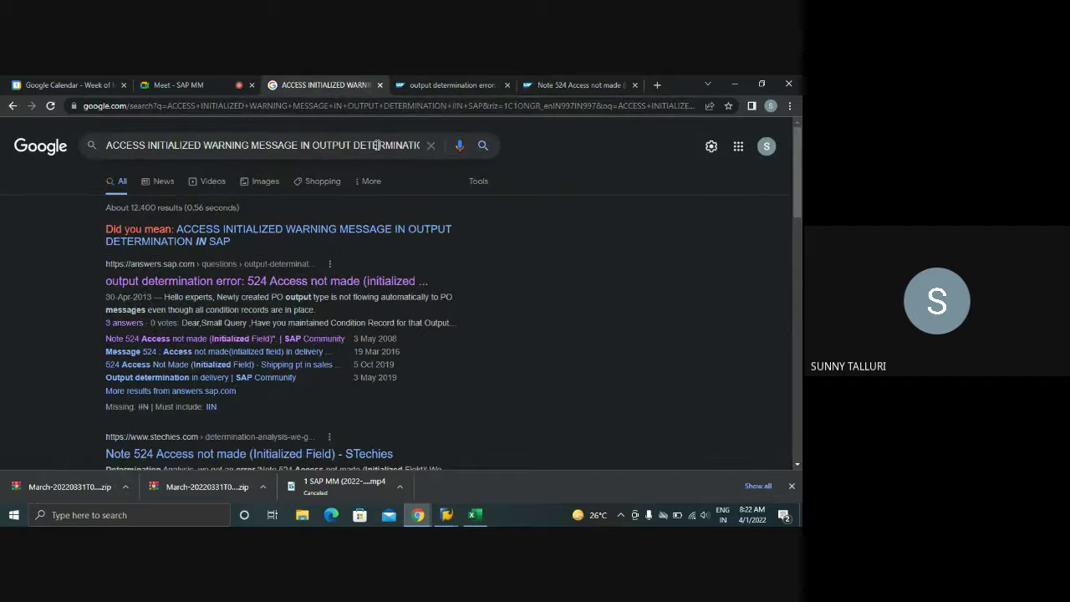
{"action": "left_click", "coordinate": [377, 144]}
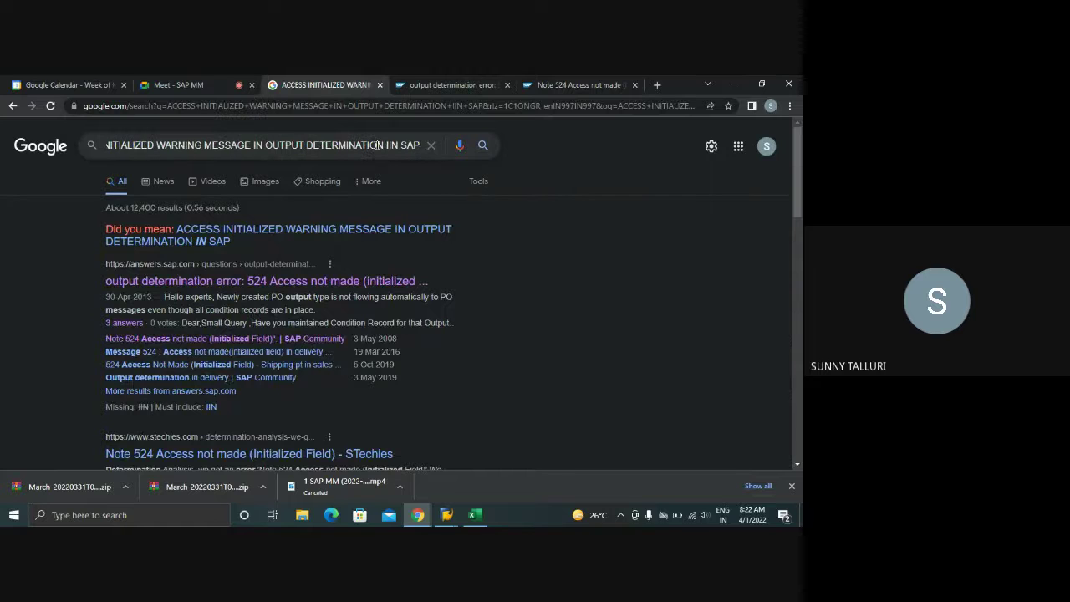
{"action": "type", "text": "PO FOIR"}
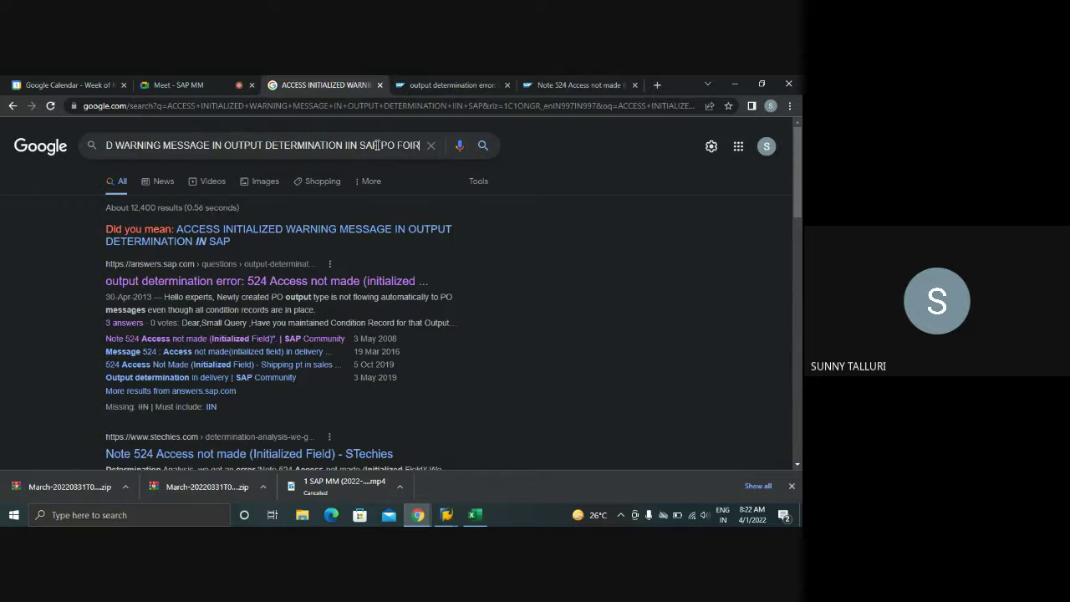
{"action": "key", "text": "BackSpace"}
{"action": "key", "text": "BackSpace"}
{"action": "type", "text": "RMS"}
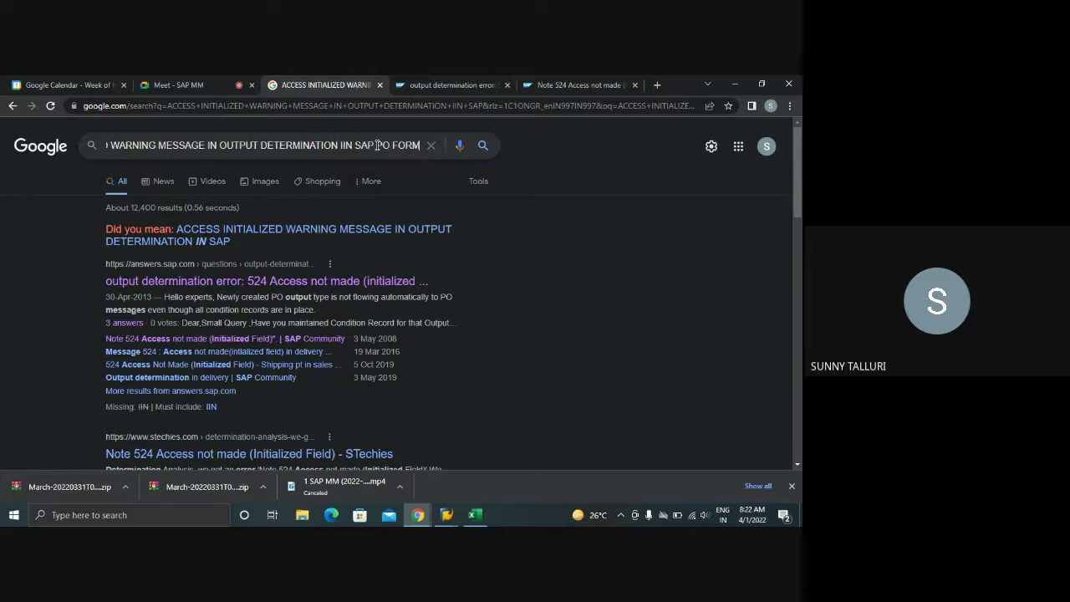
{"action": "key", "text": "Return"}
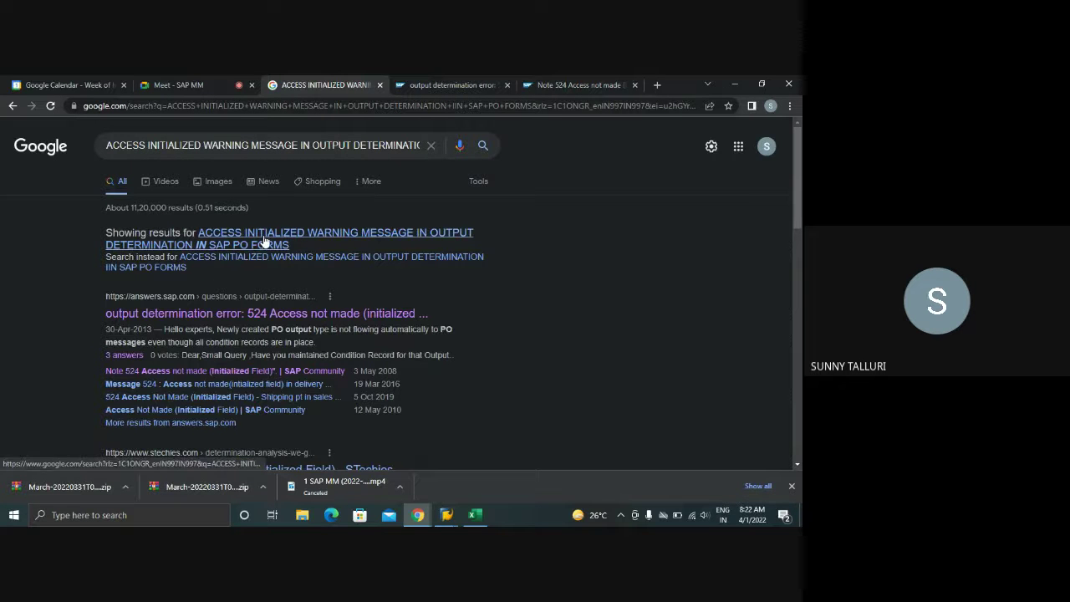
- Replace INITIALIZED with NOT MADE in the query and search again
{"action": "left_click_drag", "start_coordinate": [201, 147], "coordinate": [148, 147]}
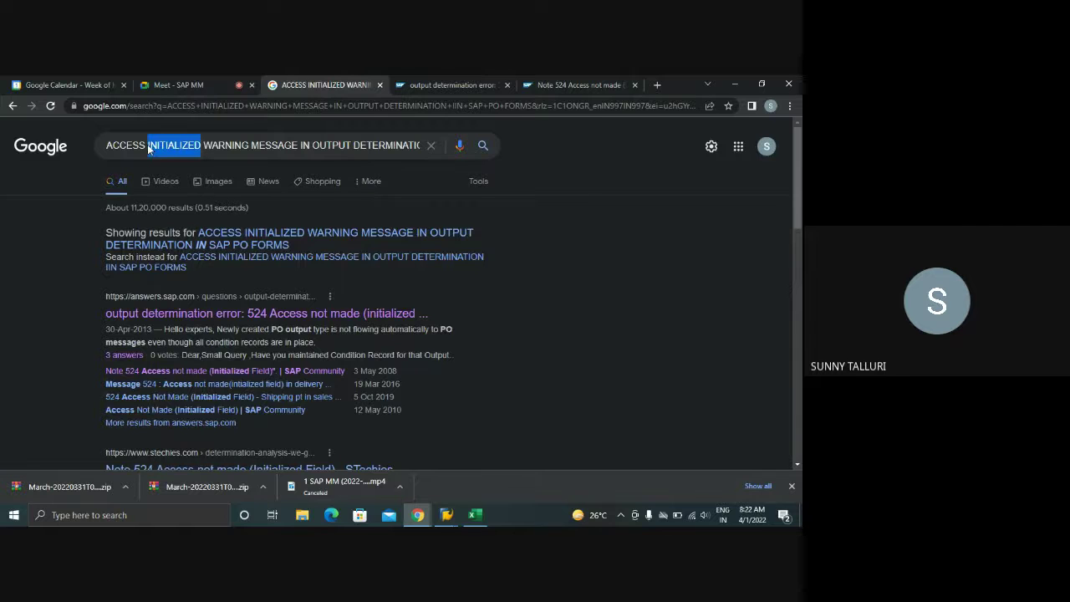
{"action": "key", "text": "BackSpace"}
{"action": "type", "text": "NOTE"}
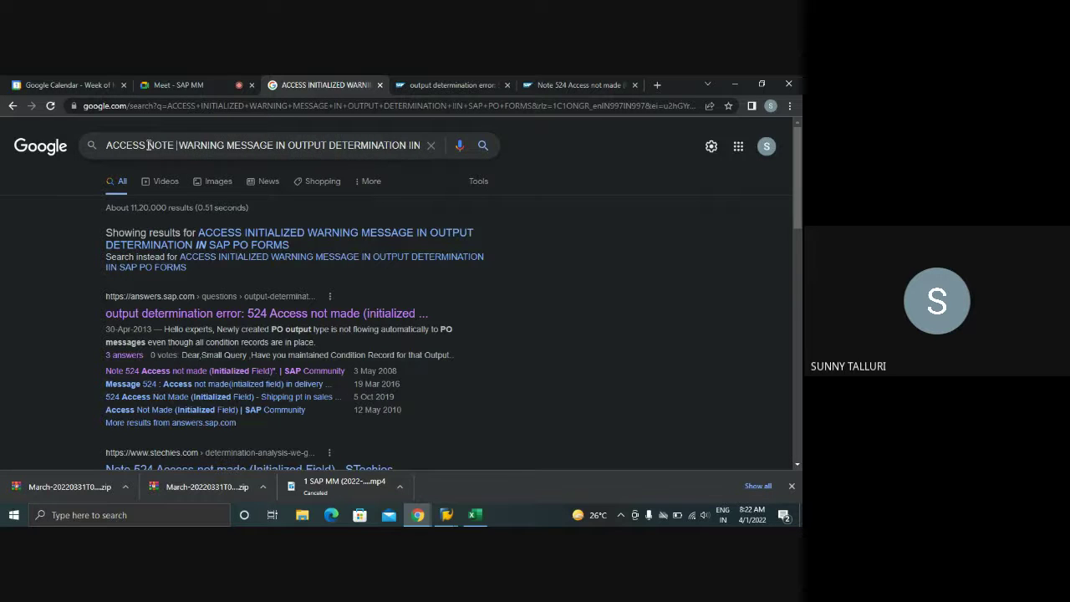
{"action": "key", "text": "BackSpace"}
{"action": "type", "text": "MADE"}
{"action": "key", "text": "Return"}
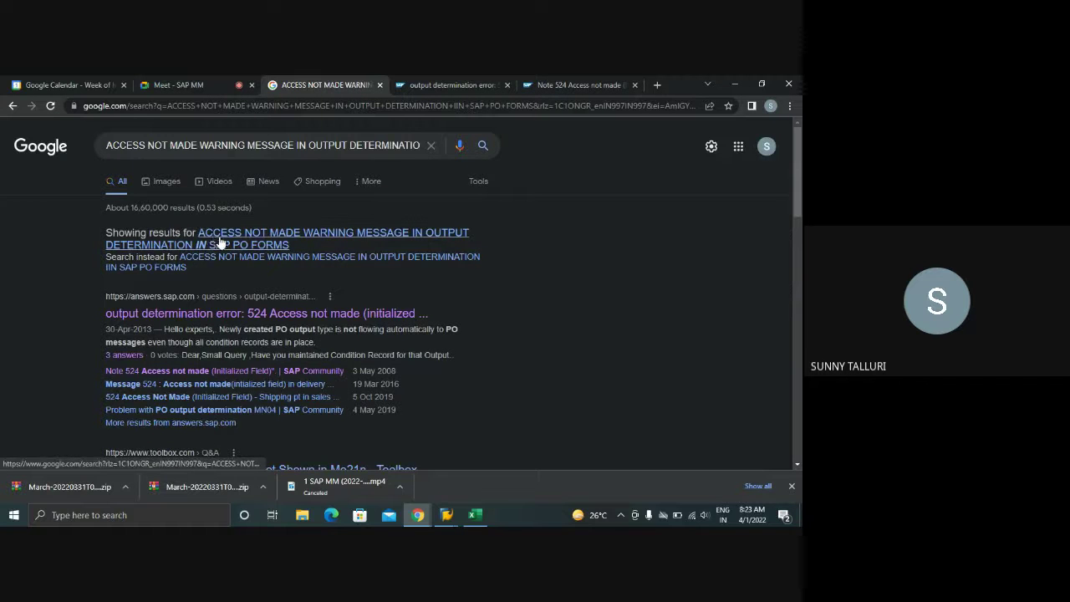
- Open the STechies 'Note 524 Access not made' result in a new tab and view it
{"action": "scroll", "coordinate": [312, 233], "scroll_direction": "down", "scroll_amount": 2}
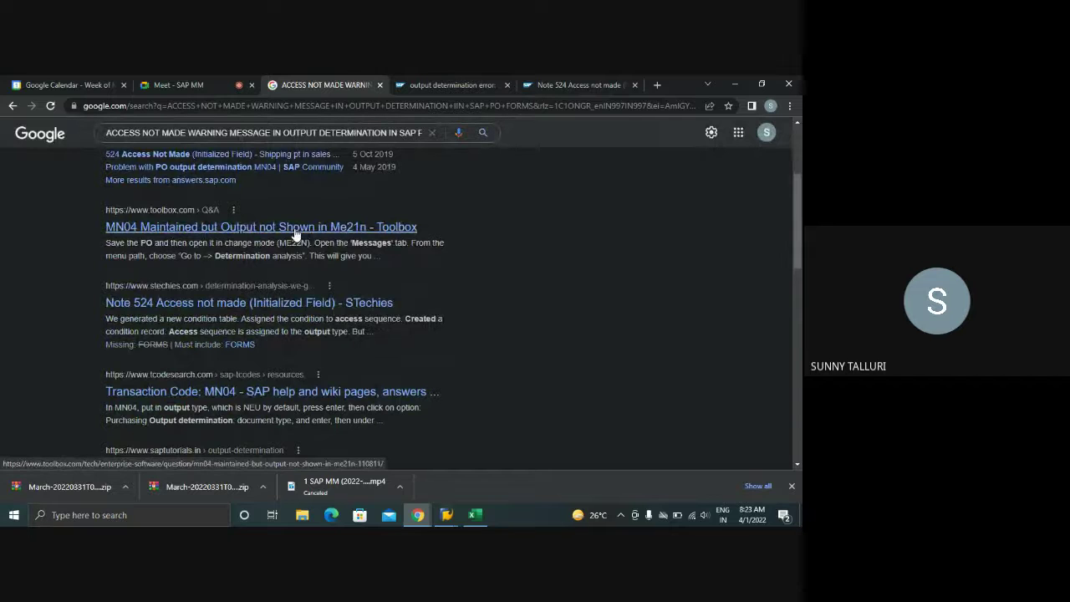
{"action": "right_click", "coordinate": [295, 232]}
{"action": "right_click", "coordinate": [195, 302]}
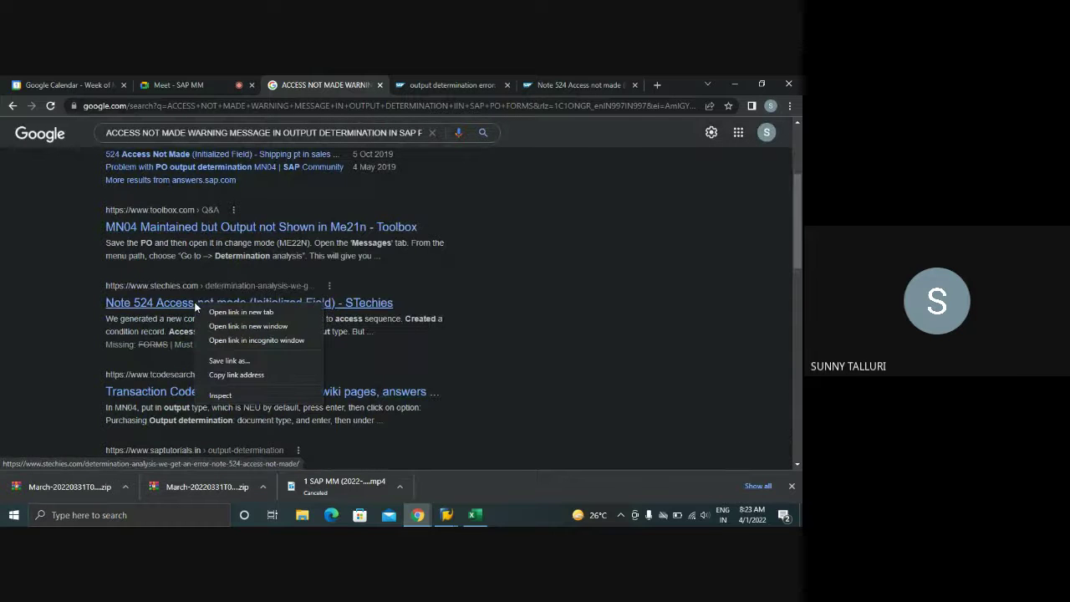
{"action": "left_click", "coordinate": [238, 312]}
{"action": "left_click", "coordinate": [578, 85]}
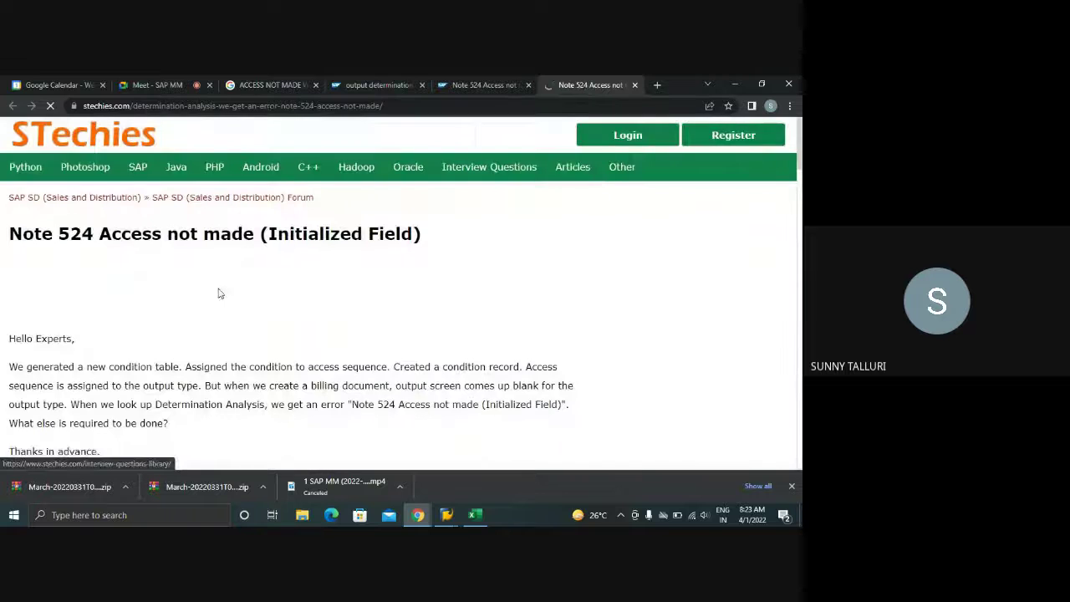
- Scroll through the Google search results page
{"action": "left_click", "coordinate": [292, 84]}
{"action": "scroll", "coordinate": [289, 310], "scroll_direction": "down", "scroll_amount": 3}
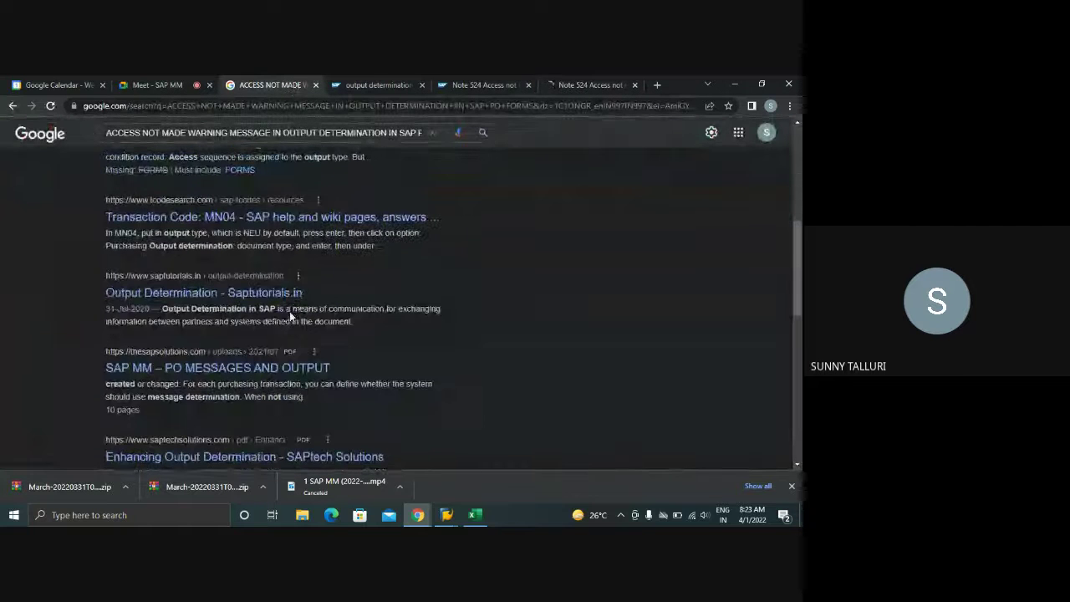
{"action": "scroll", "coordinate": [289, 311], "scroll_direction": "down", "scroll_amount": 1}
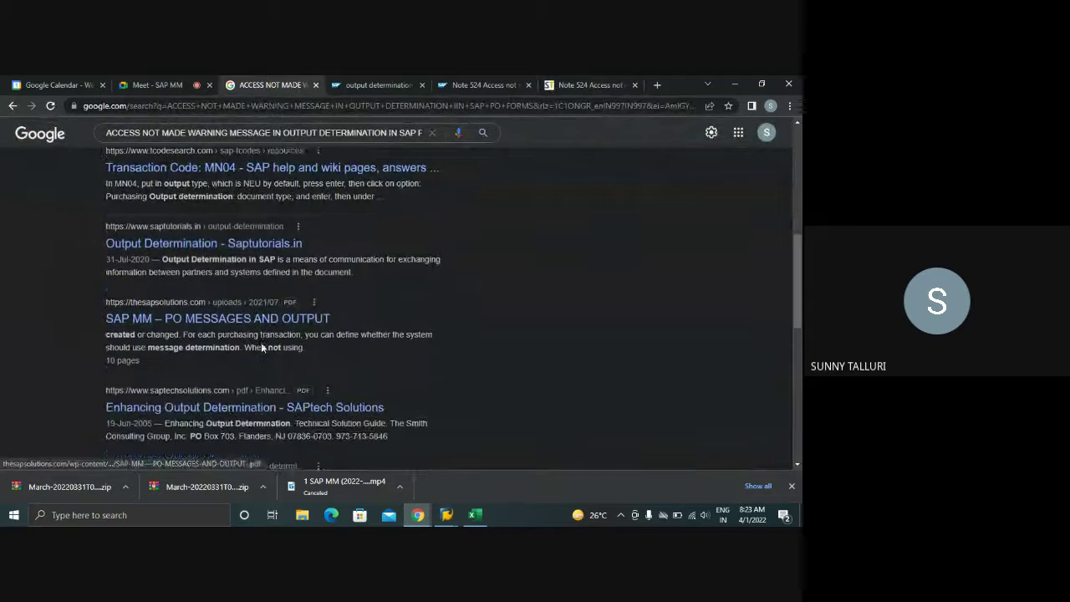
{"action": "scroll", "coordinate": [261, 347], "scroll_direction": "down", "scroll_amount": 1}
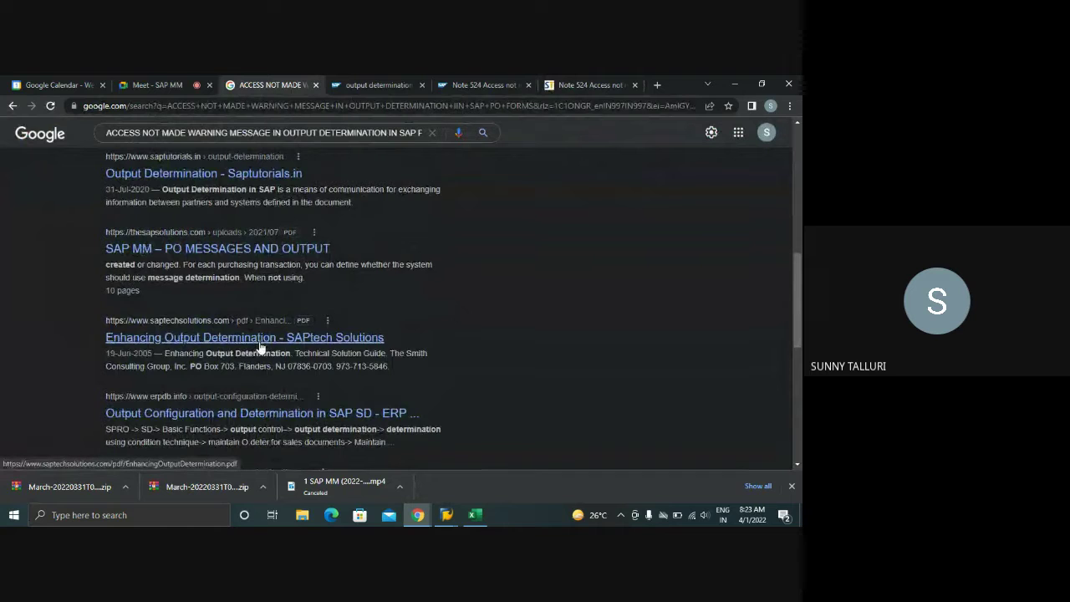
{"action": "scroll", "coordinate": [260, 346], "scroll_direction": "down", "scroll_amount": 1}
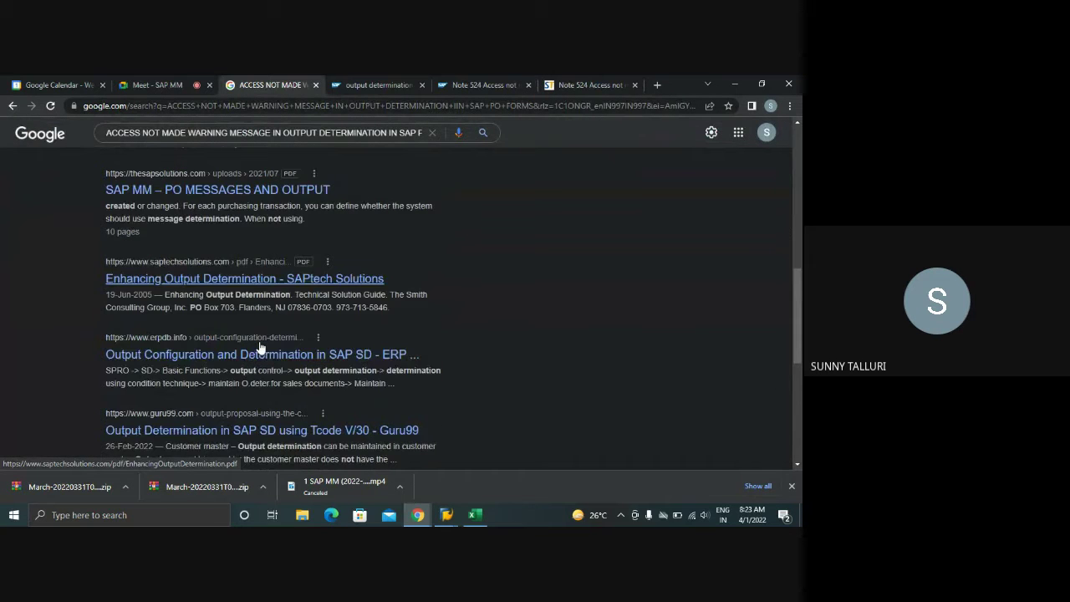
{"action": "scroll", "coordinate": [258, 346], "scroll_direction": "down", "scroll_amount": 1}
{"action": "scroll", "coordinate": [258, 345], "scroll_direction": "down", "scroll_amount": 2}
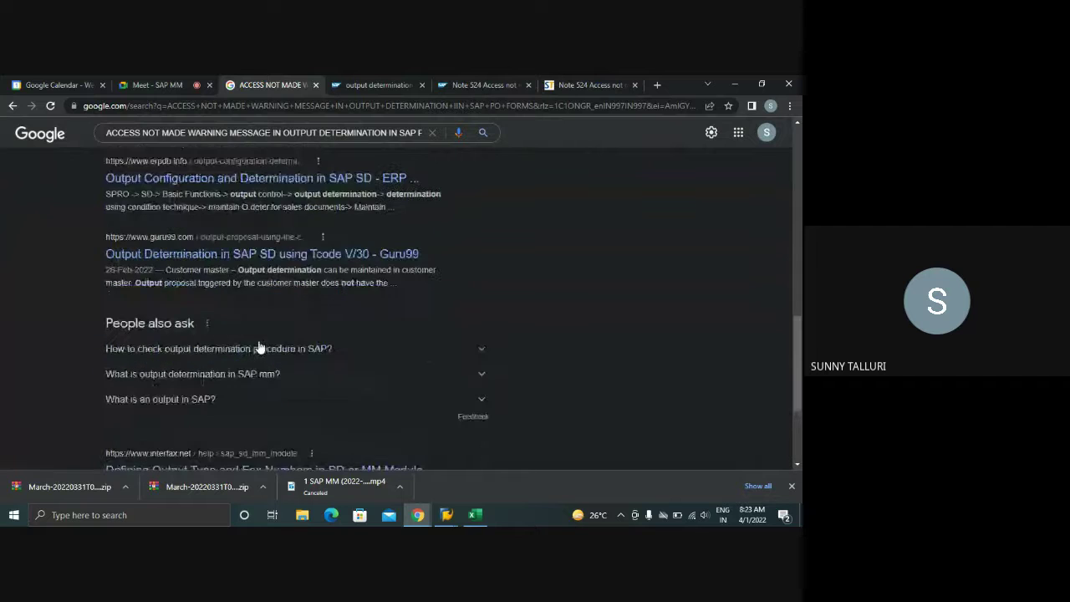
- Highlight the STechies comment on assigning the output determination procedure, then close the Note 524 page
{"action": "left_click", "coordinate": [589, 84]}
{"action": "scroll", "coordinate": [401, 328], "scroll_direction": "down", "scroll_amount": 5}
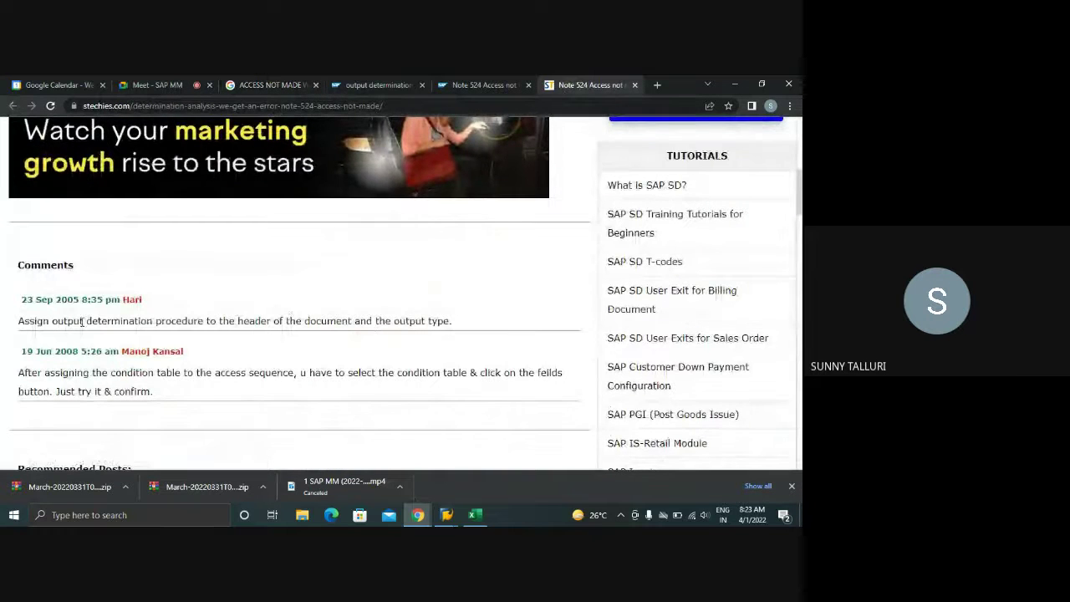
{"action": "left_click_drag", "start_coordinate": [18, 321], "coordinate": [458, 331]}
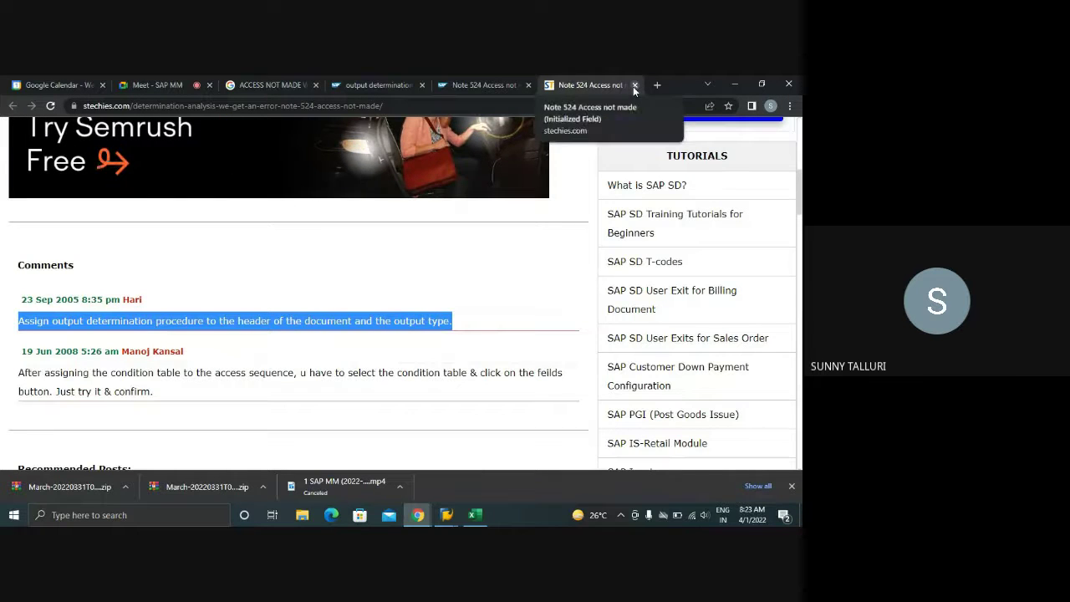
{"action": "left_click", "coordinate": [458, 323]}
{"action": "left_click_drag", "start_coordinate": [456, 322], "coordinate": [14, 325]}
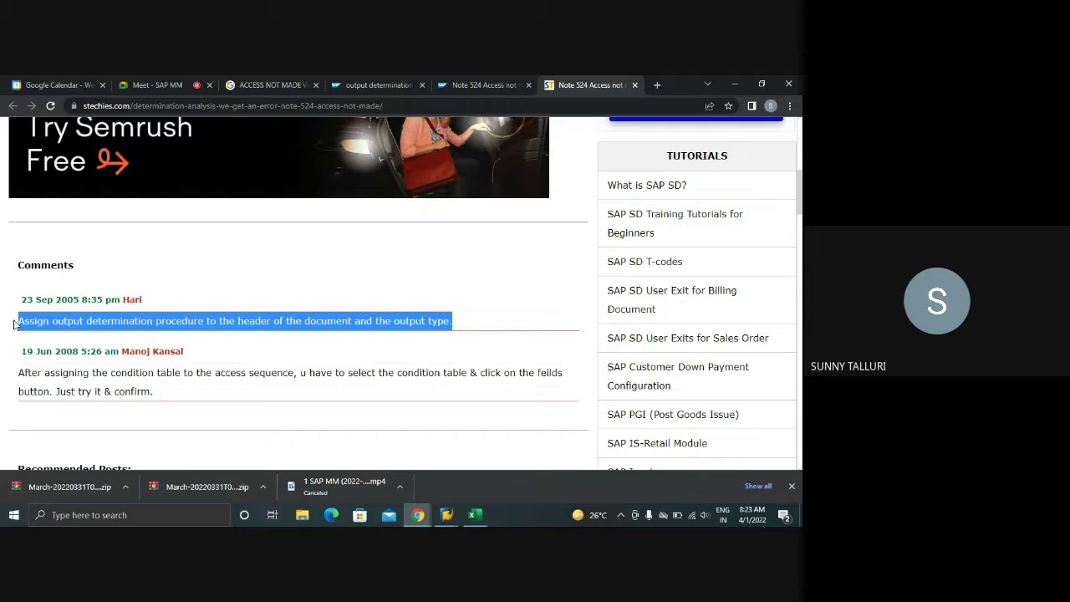
{"action": "left_click", "coordinate": [634, 84]}
- Review the access descriptions of sequence 0001, including Doc.Type/Purch.Org/Vendor and Document Type
{"action": "mouse_move", "coordinate": [446, 514]}
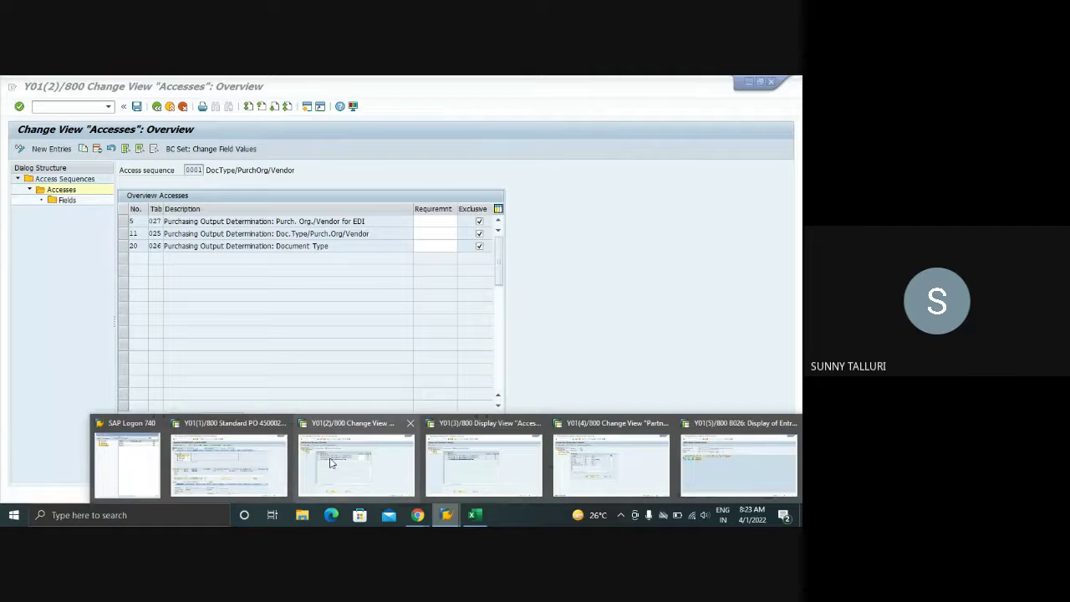
{"action": "left_click", "coordinate": [356, 464]}
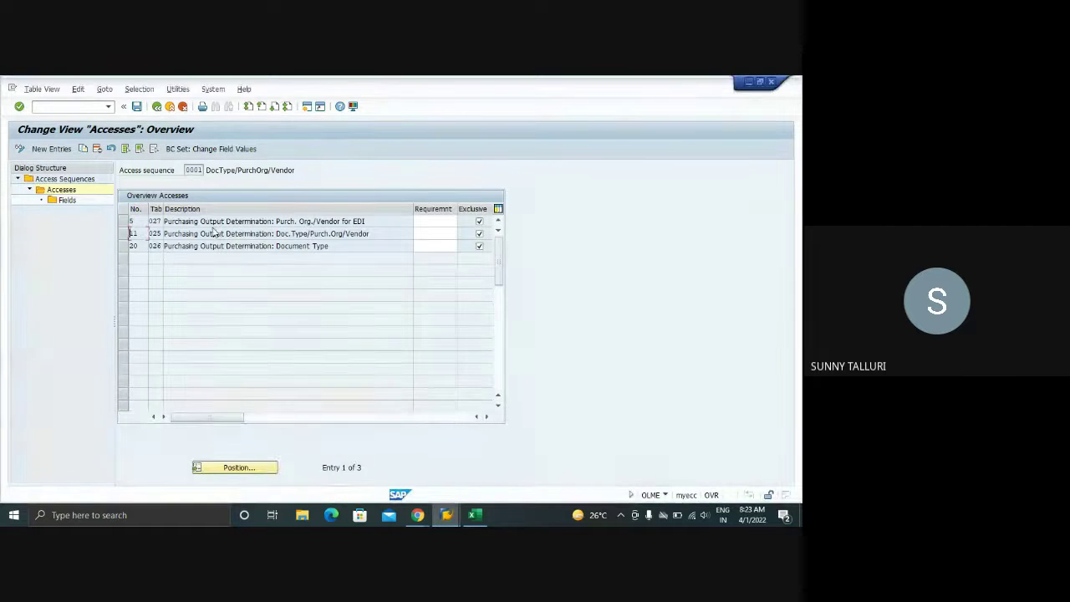
{"action": "left_click_drag", "start_coordinate": [373, 220], "coordinate": [157, 222]}
{"action": "left_click_drag", "start_coordinate": [370, 234], "coordinate": [106, 238]}
{"action": "left_click_drag", "start_coordinate": [326, 246], "coordinate": [167, 245]}
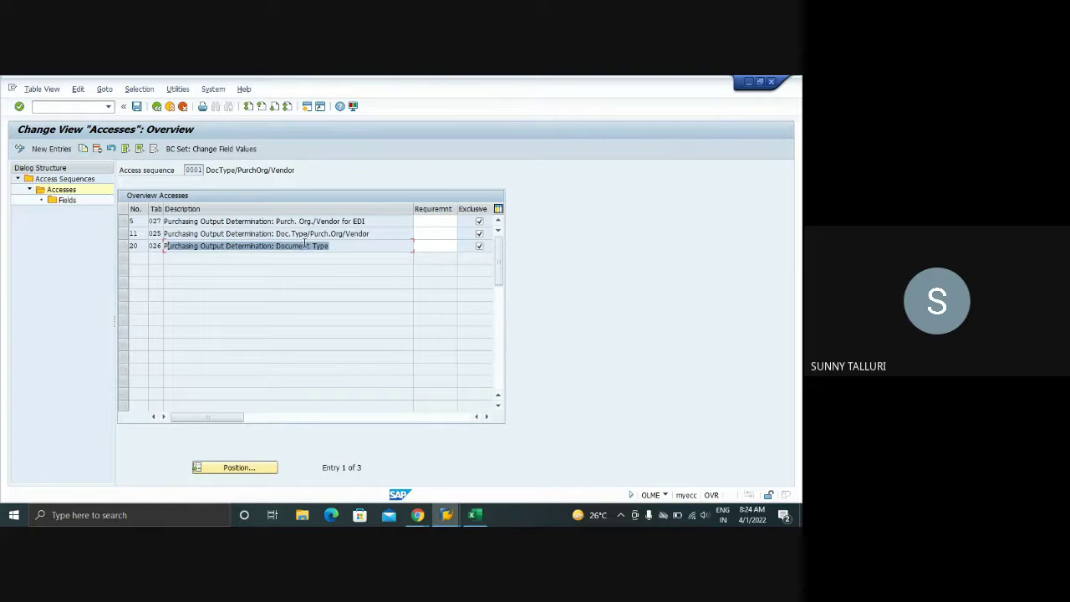
{"action": "left_click_drag", "start_coordinate": [330, 245], "coordinate": [150, 248]}
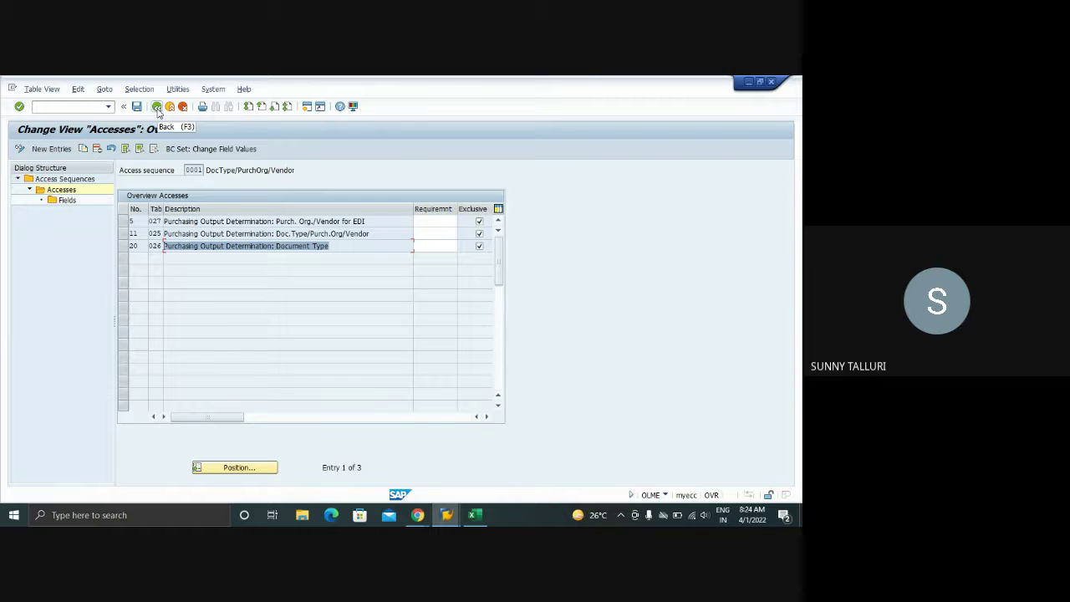
- Return to the Access Sequences overview and check the system and transaction details
{"action": "left_click", "coordinate": [156, 107]}
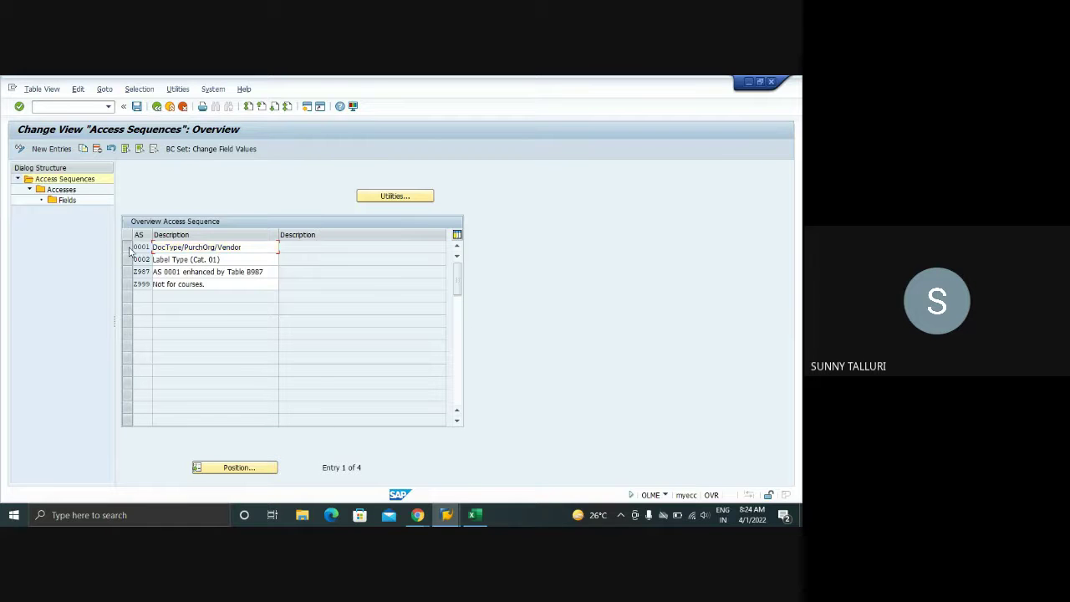
{"action": "left_click", "coordinate": [128, 247]}
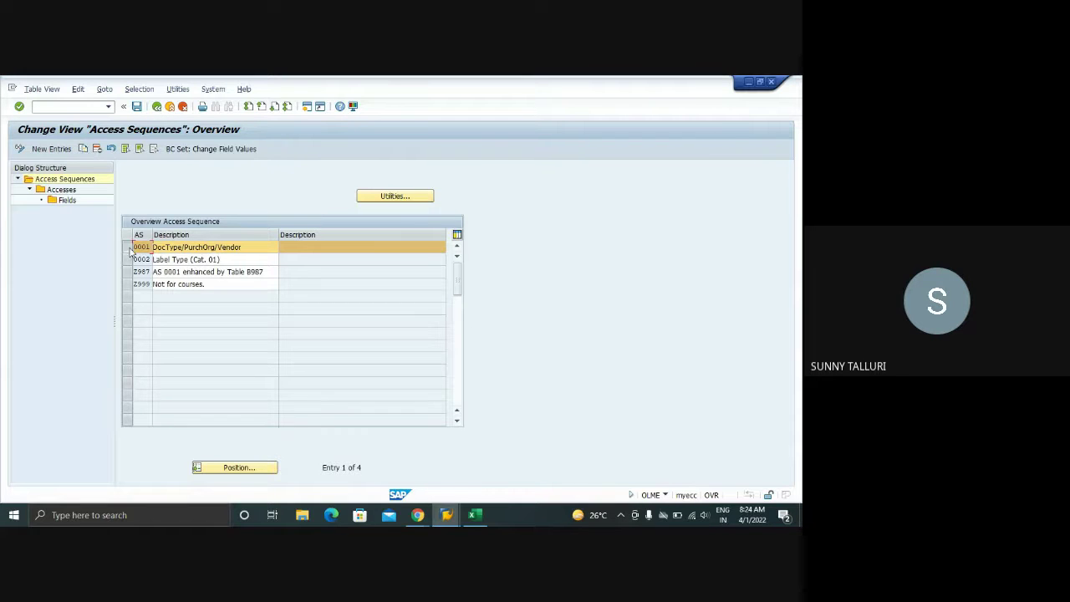
{"action": "left_click", "coordinate": [131, 251]}
{"action": "left_click", "coordinate": [667, 497]}
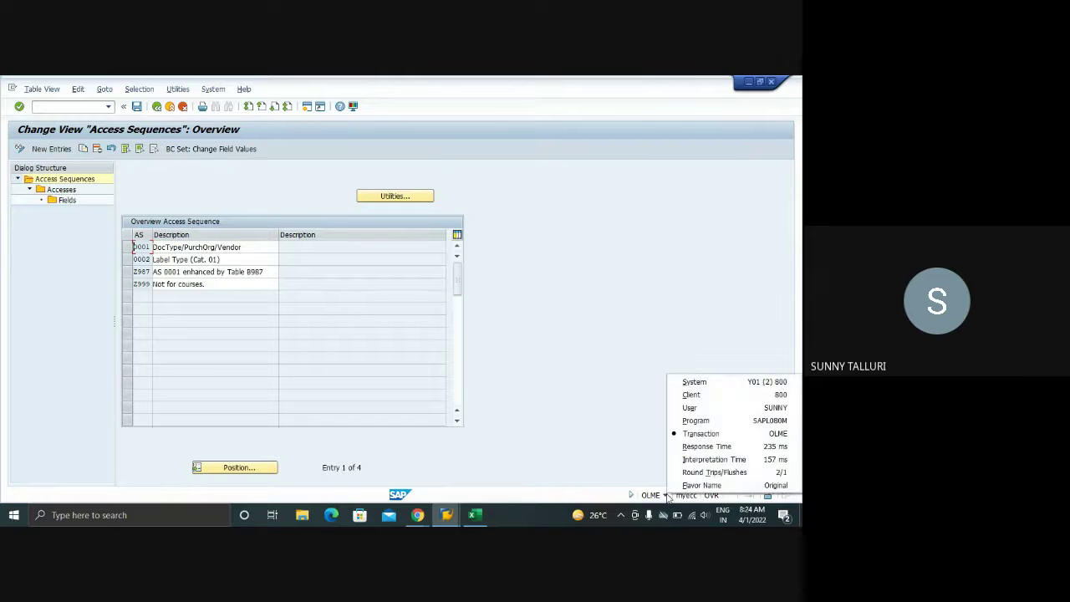
- Restart customizing with /NSPRO and open the SAP Reference IMG
{"action": "left_click", "coordinate": [157, 106]}
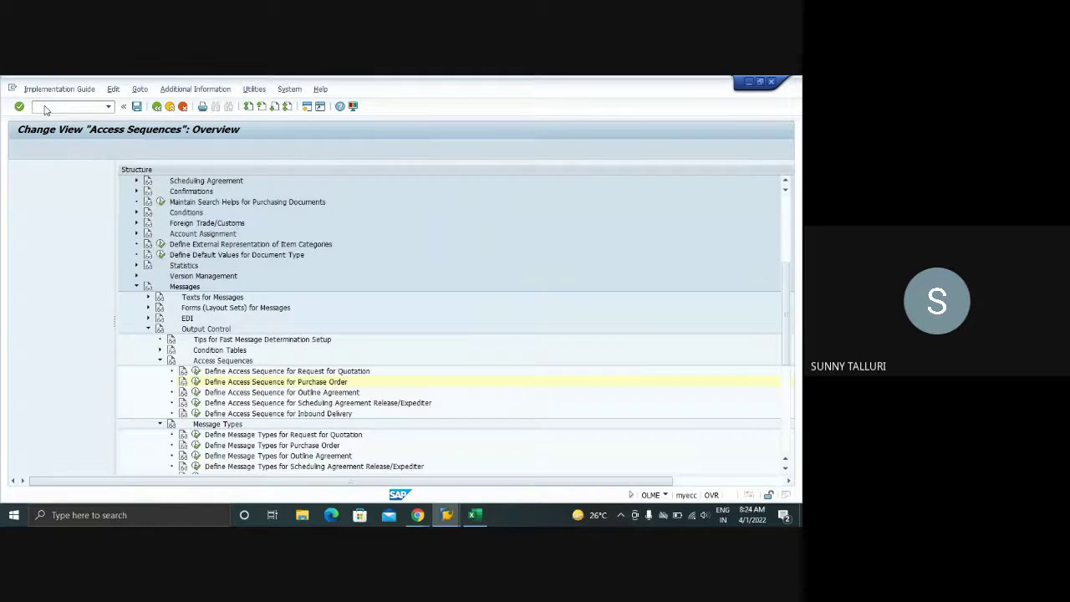
{"action": "left_click", "coordinate": [44, 109]}
{"action": "type", "text": "/N"}
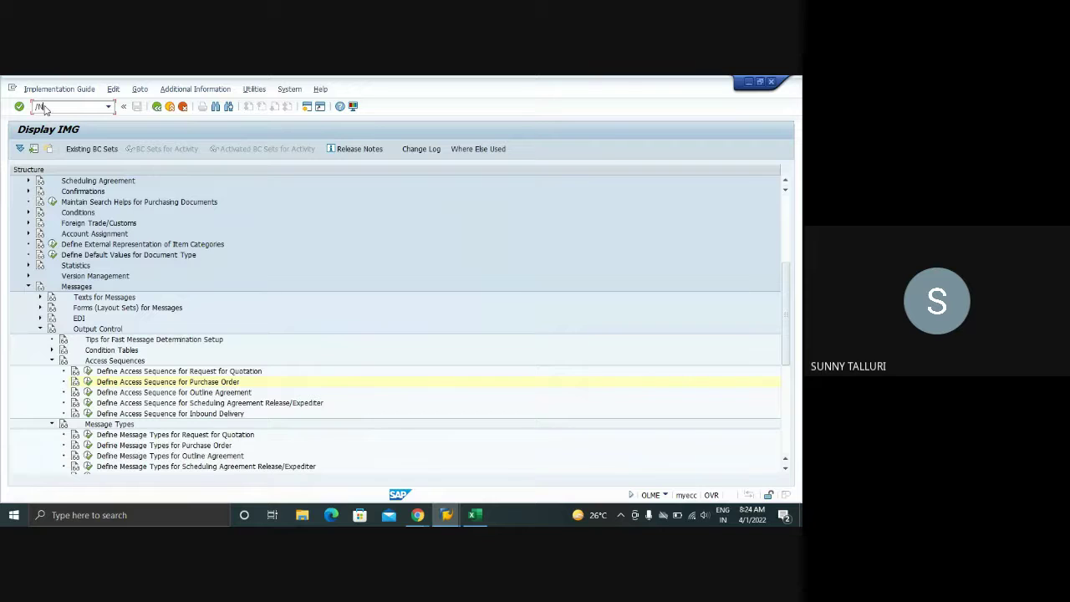
{"action": "type", "text": "SPRO"}
{"action": "key", "text": "Return"}
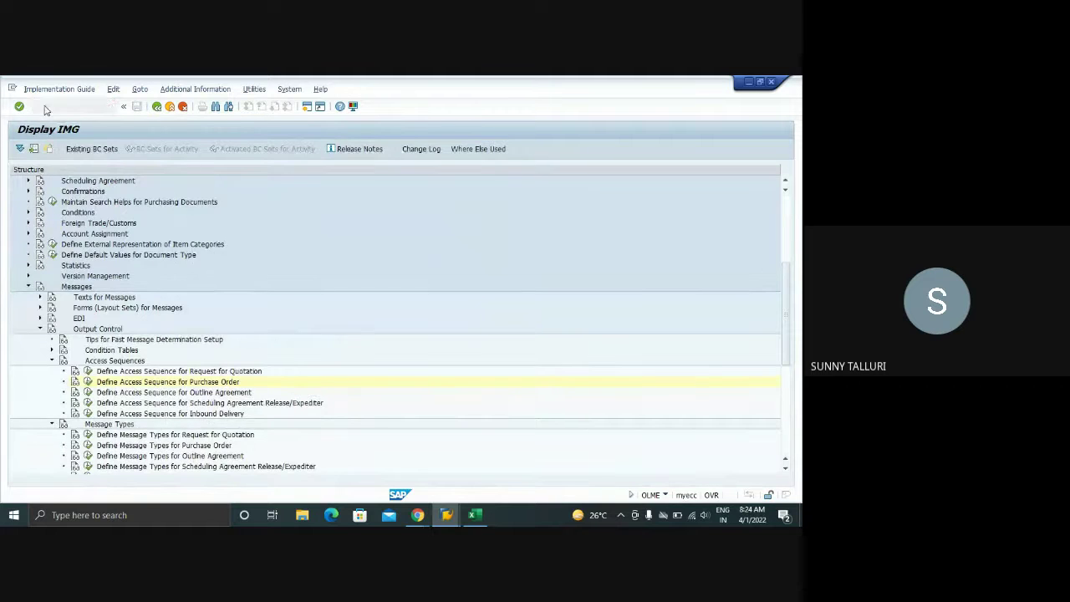
{"action": "left_click", "coordinate": [62, 150]}
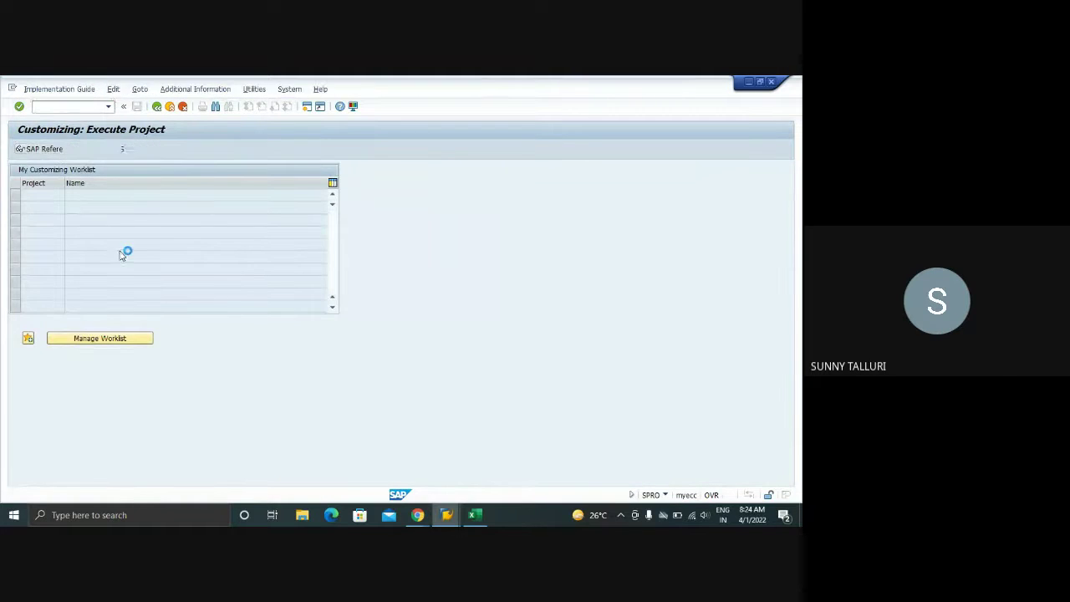
- Expand Materials Management > Purchasing > Messages > Output Control in the IMG tree
{"action": "scroll", "coordinate": [57, 286], "scroll_direction": "down", "scroll_amount": 5}
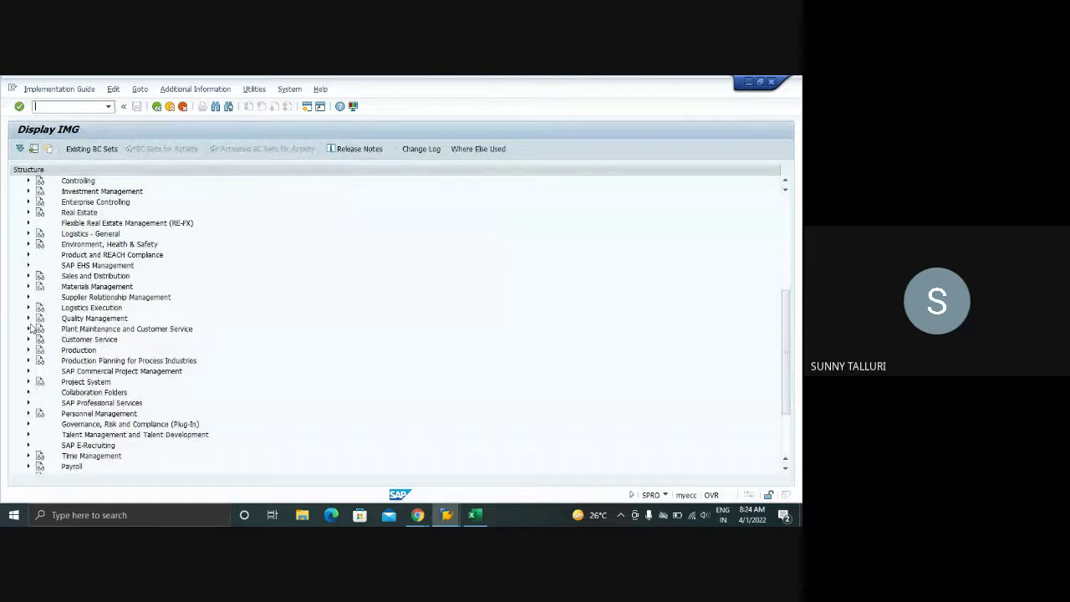
{"action": "left_click", "coordinate": [28, 287]}
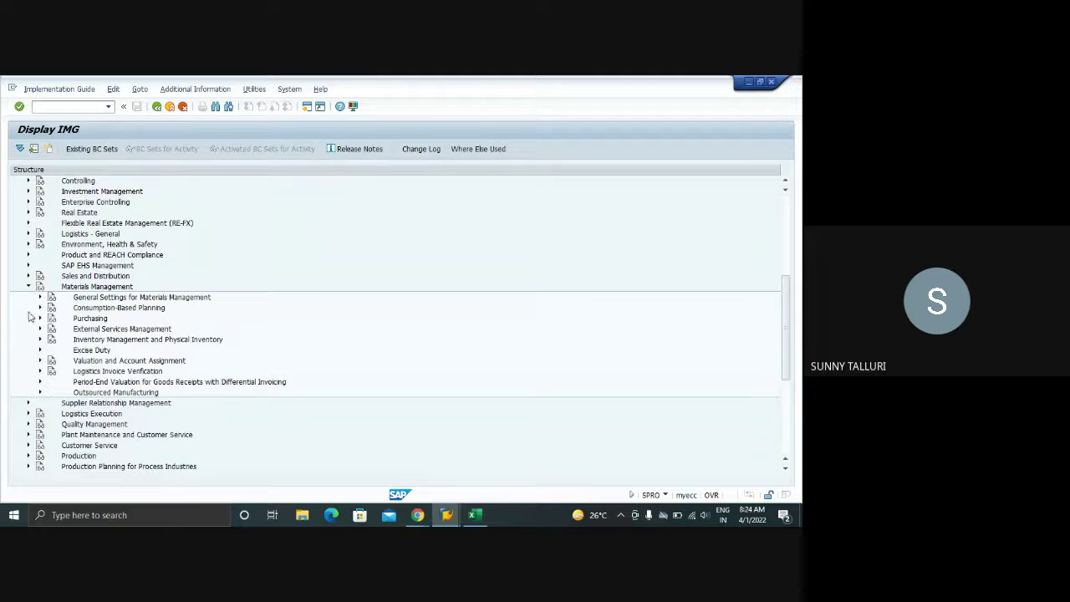
{"action": "left_click", "coordinate": [39, 319]}
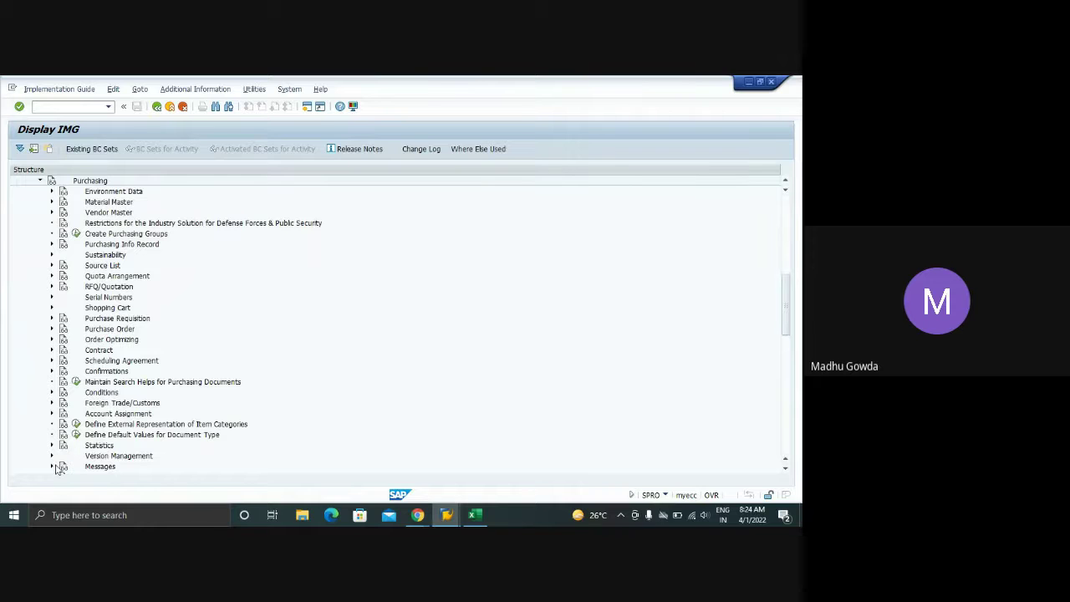
{"action": "left_click", "coordinate": [51, 467]}
{"action": "scroll", "coordinate": [232, 338], "scroll_direction": "down", "scroll_amount": 2}
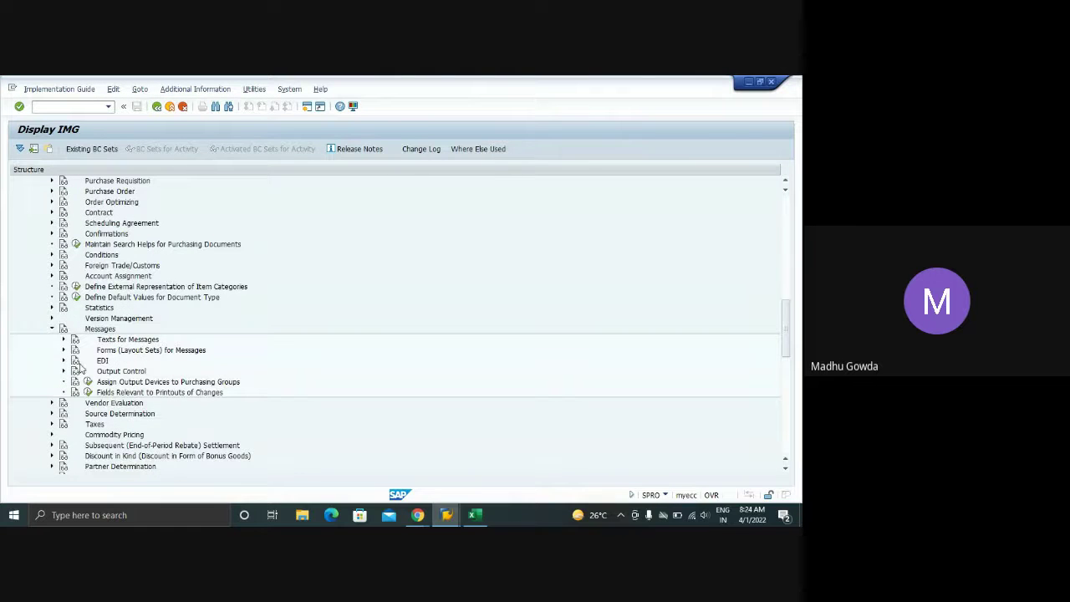
{"action": "left_click", "coordinate": [64, 371]}
- Start Define Message Types for Purchase Order, closing the other window holding the lock
{"action": "scroll", "coordinate": [70, 375], "scroll_direction": "down", "scroll_amount": 1}
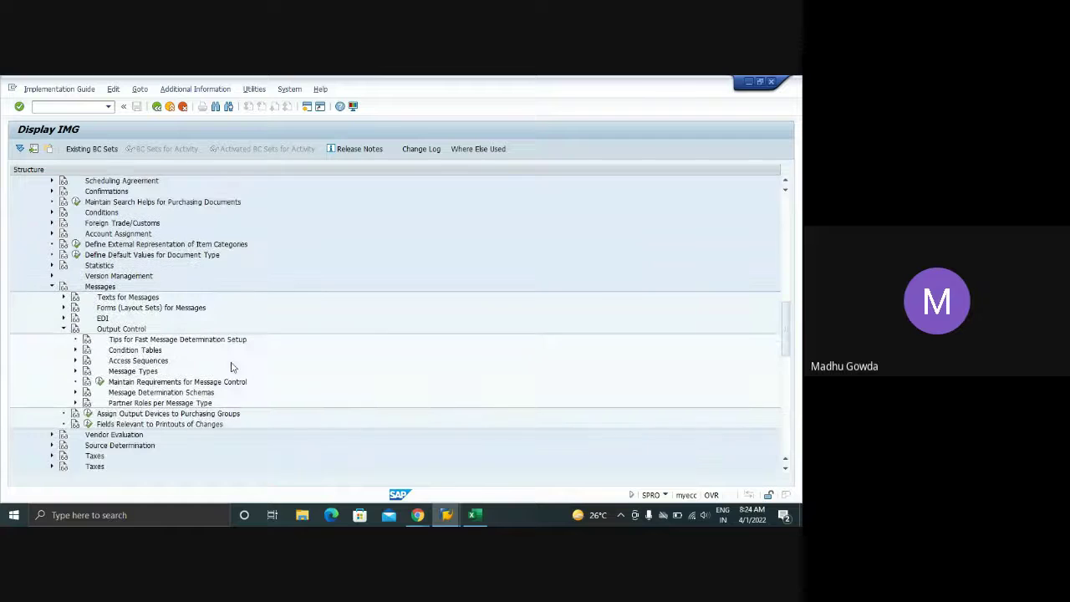
{"action": "left_click", "coordinate": [74, 372]}
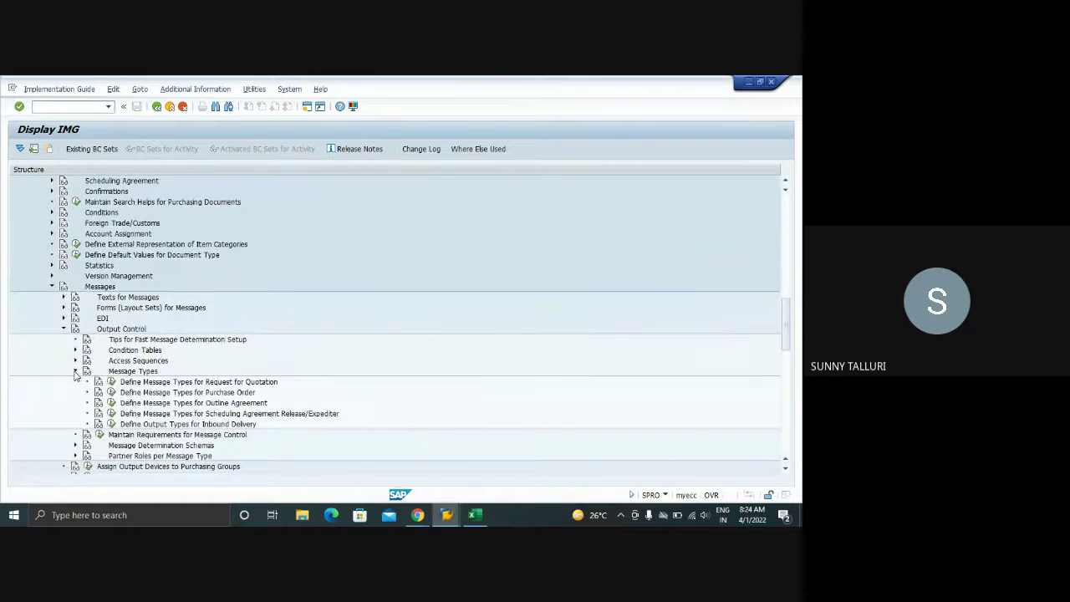
{"action": "left_click", "coordinate": [111, 392]}
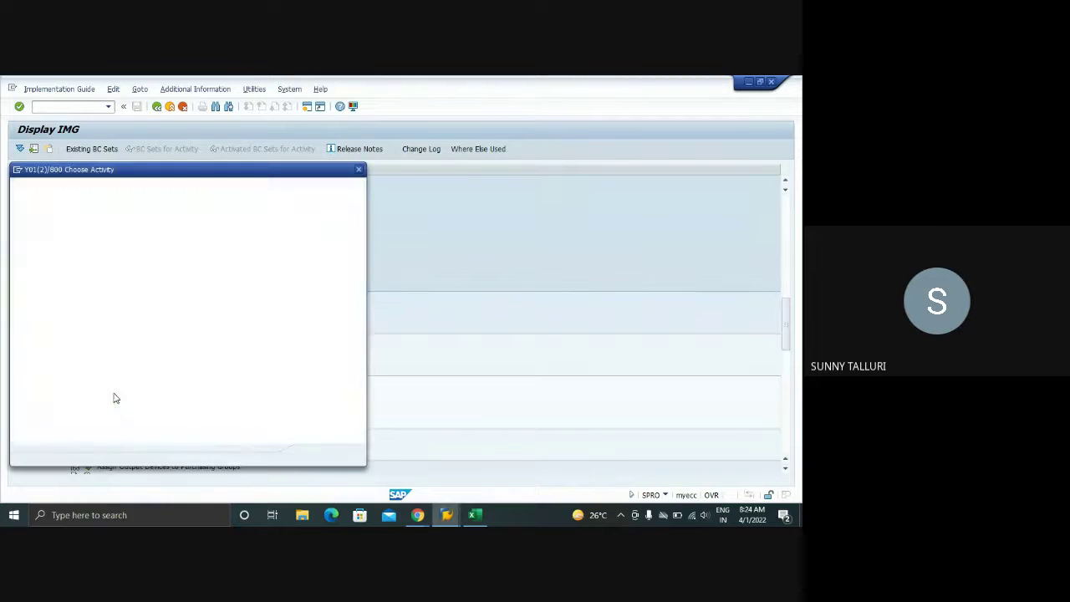
{"action": "double_click", "coordinate": [99, 213]}
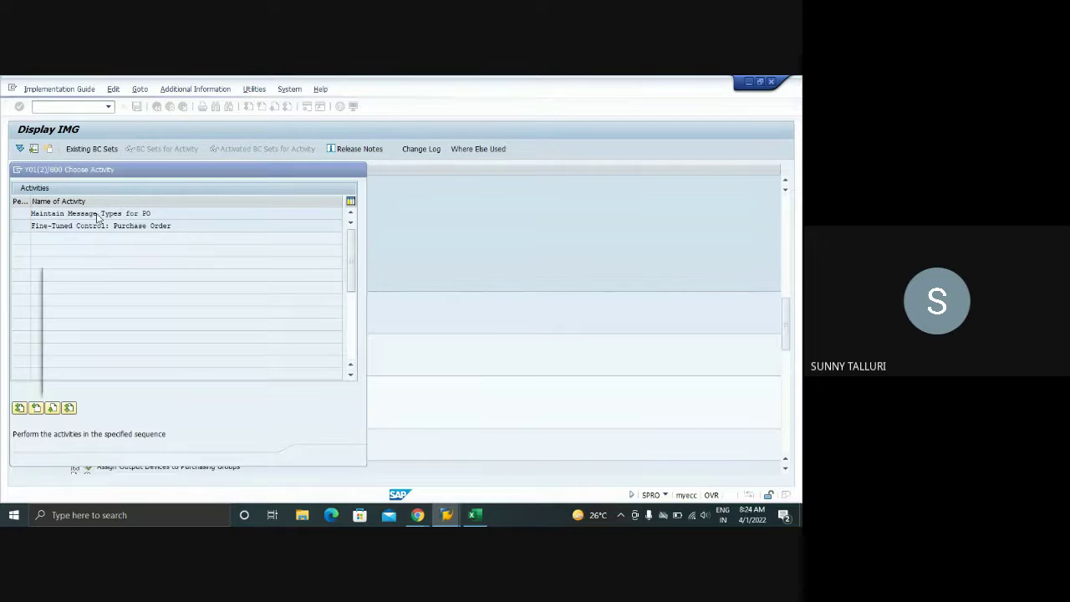
{"action": "mouse_move", "coordinate": [451, 516]}
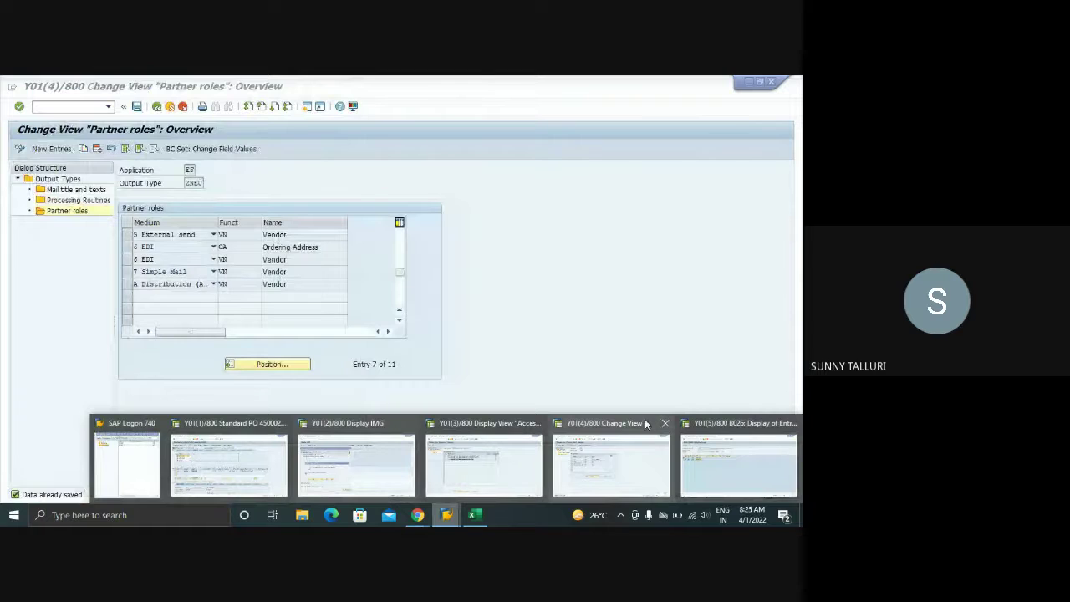
{"action": "left_click", "coordinate": [665, 423]}
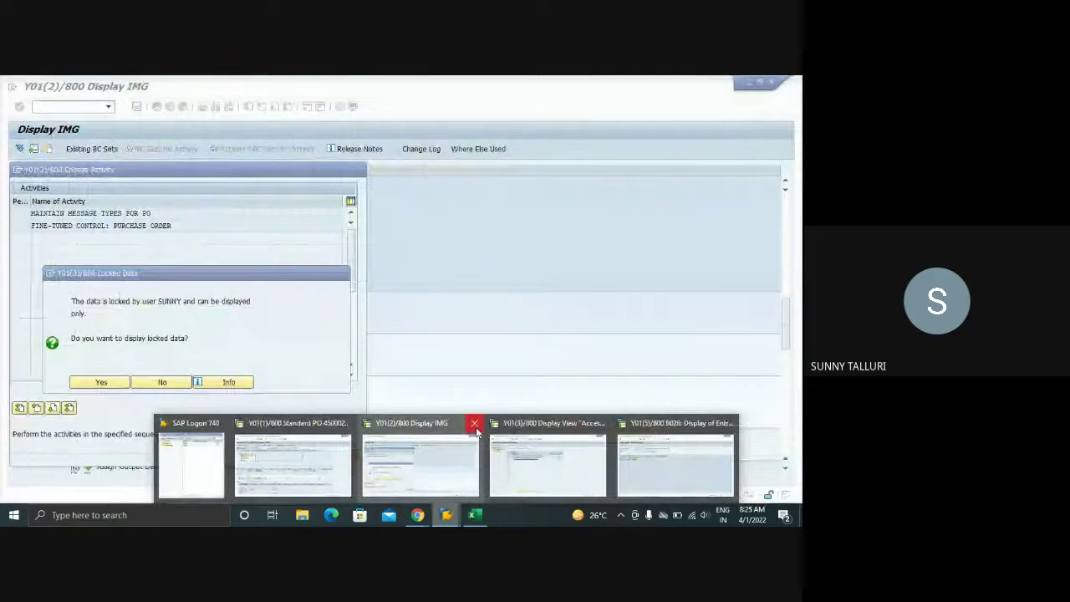
- Reopen purchase order message type maintenance, then open Fine-Tuned Control: Purchase Order
{"action": "left_click", "coordinate": [473, 434]}
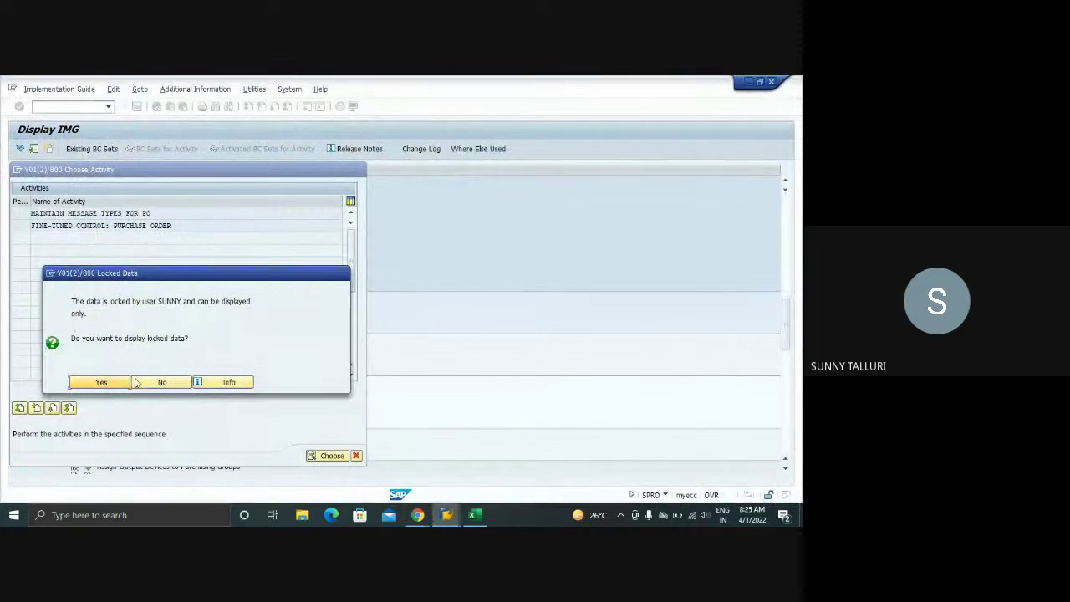
{"action": "left_click", "coordinate": [161, 382]}
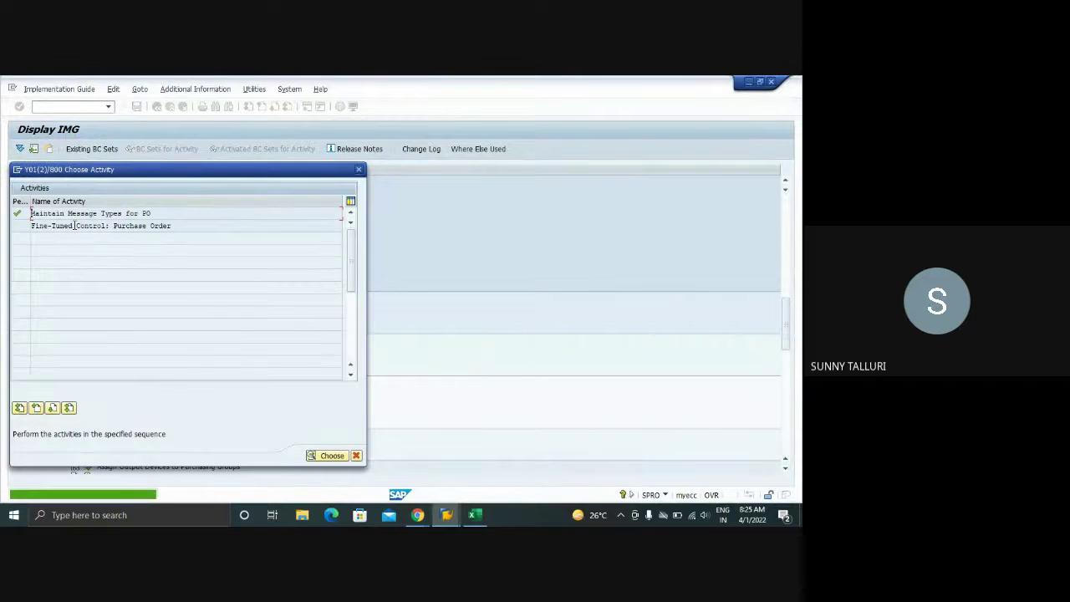
{"action": "double_click", "coordinate": [84, 213]}
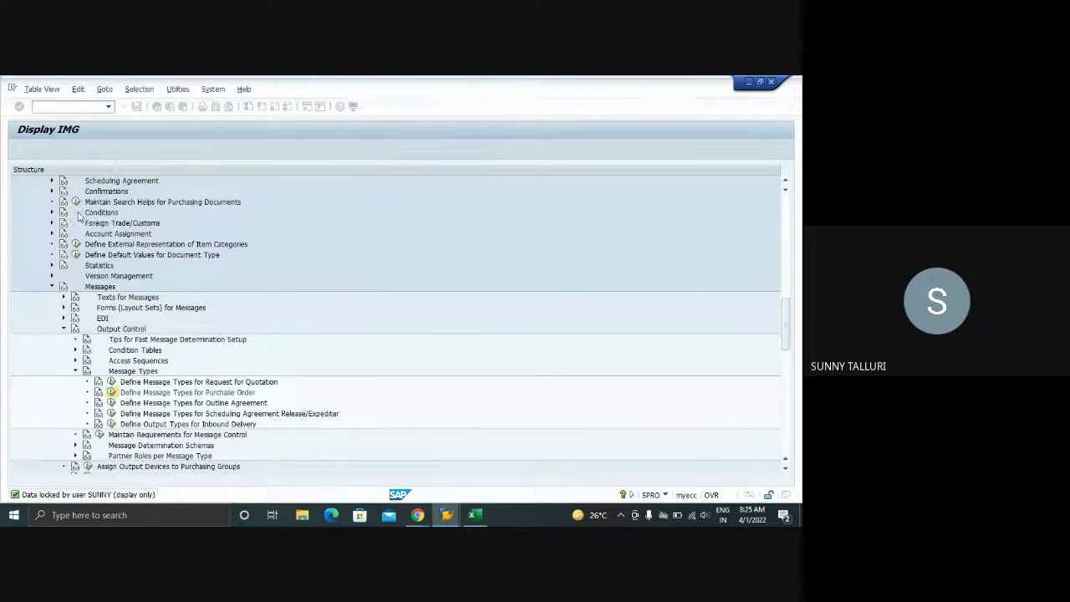
{"action": "left_click", "coordinate": [156, 107]}
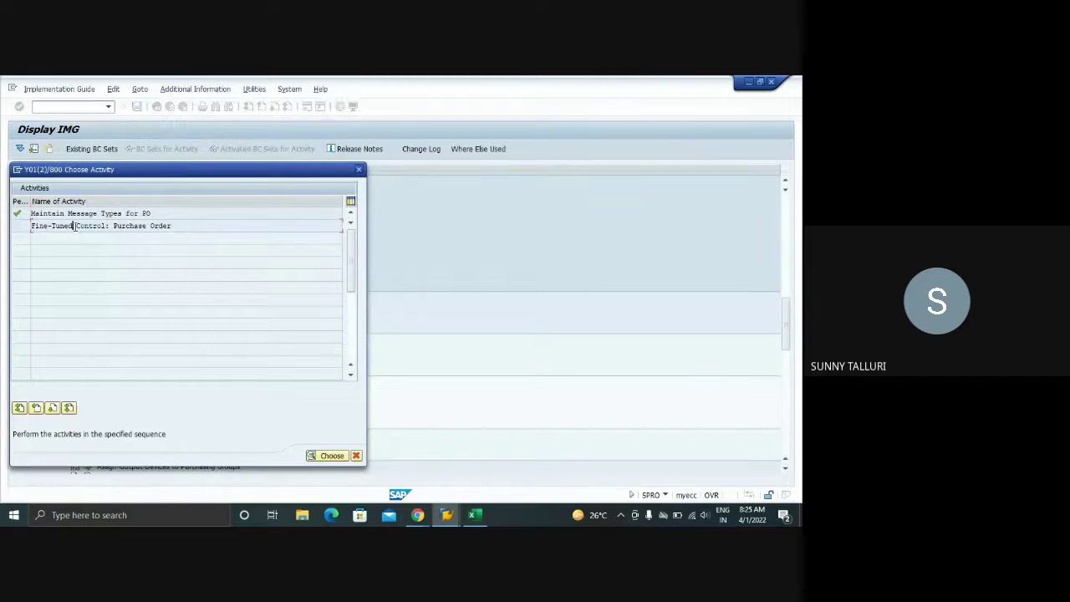
{"action": "double_click", "coordinate": [75, 227]}
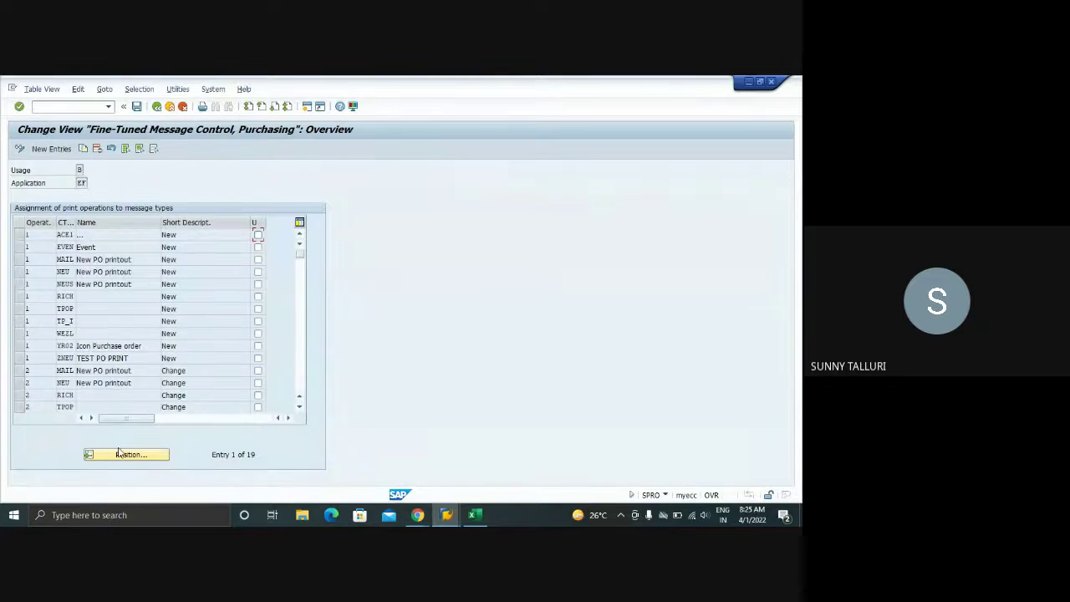
- Position the table on output type ZNEU with operation 1 and select that entry
{"action": "left_click", "coordinate": [121, 456]}
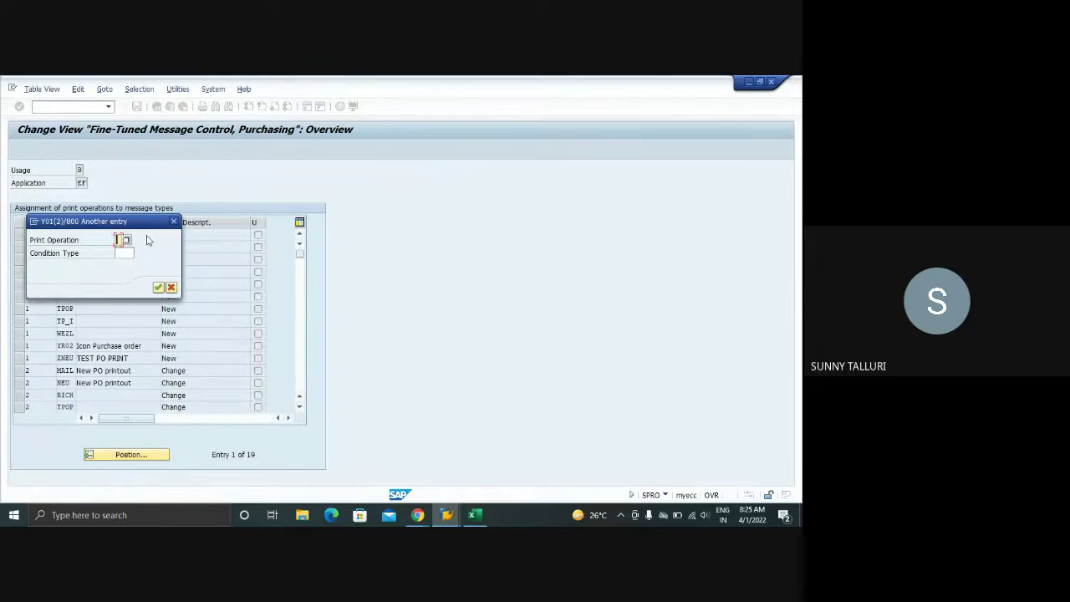
{"action": "left_click_drag", "start_coordinate": [135, 226], "coordinate": [451, 220]}
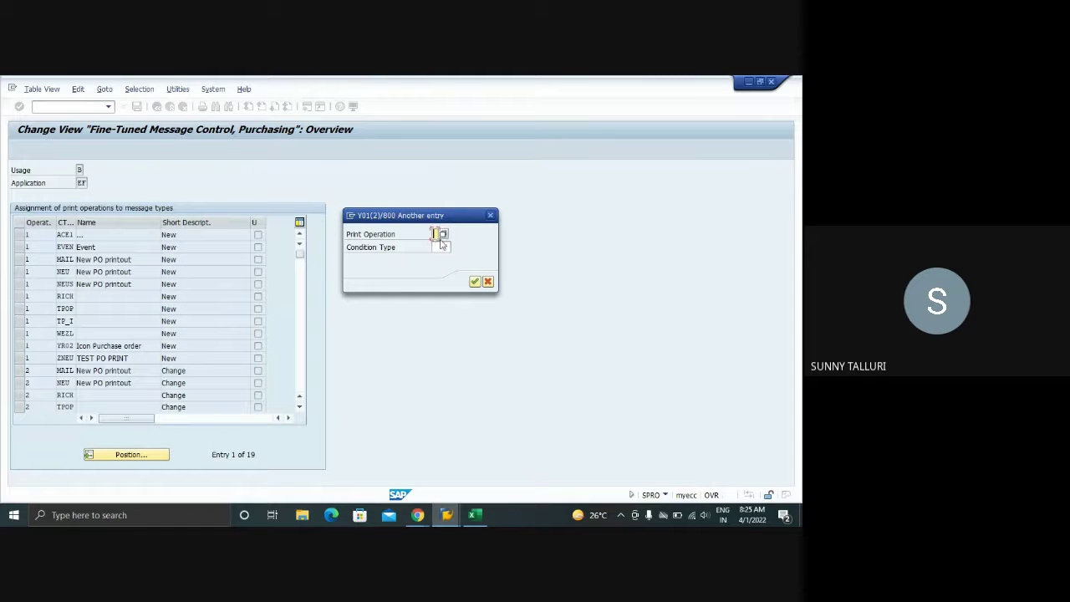
{"action": "type", "text": "1"}
{"action": "left_click", "coordinate": [438, 245]}
{"action": "type", "text": "ZNEU"}
{"action": "key", "text": "Return"}
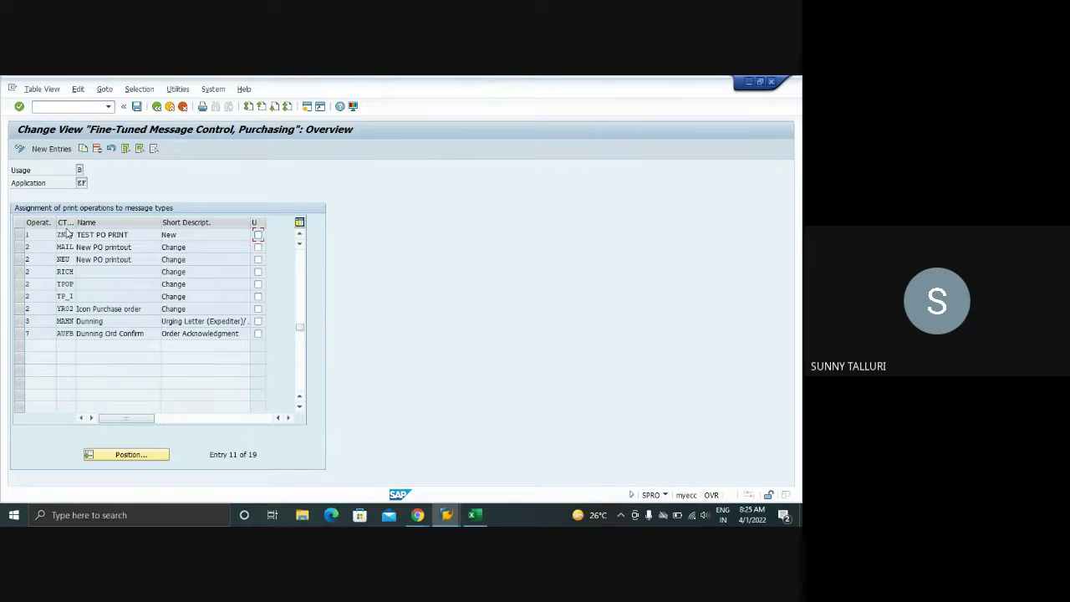
{"action": "left_click", "coordinate": [19, 235]}
- Copy the ZNEU entry as a new entry with print operation 2 (Change)
{"action": "scroll", "coordinate": [158, 259], "scroll_direction": "up", "scroll_amount": 1}
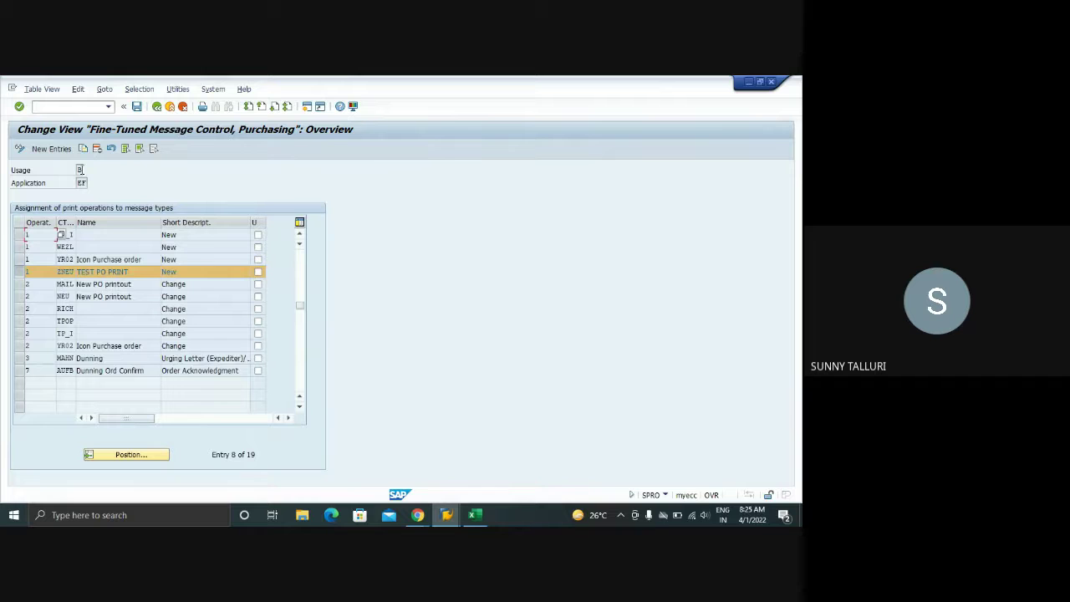
{"action": "left_click", "coordinate": [83, 148]}
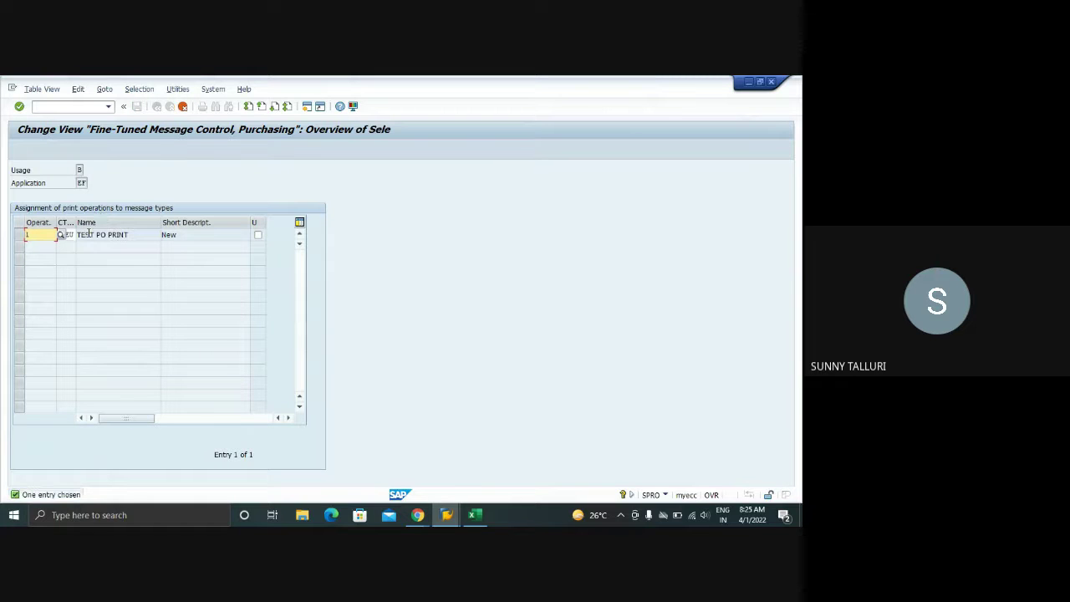
{"action": "key", "text": "Tab"}
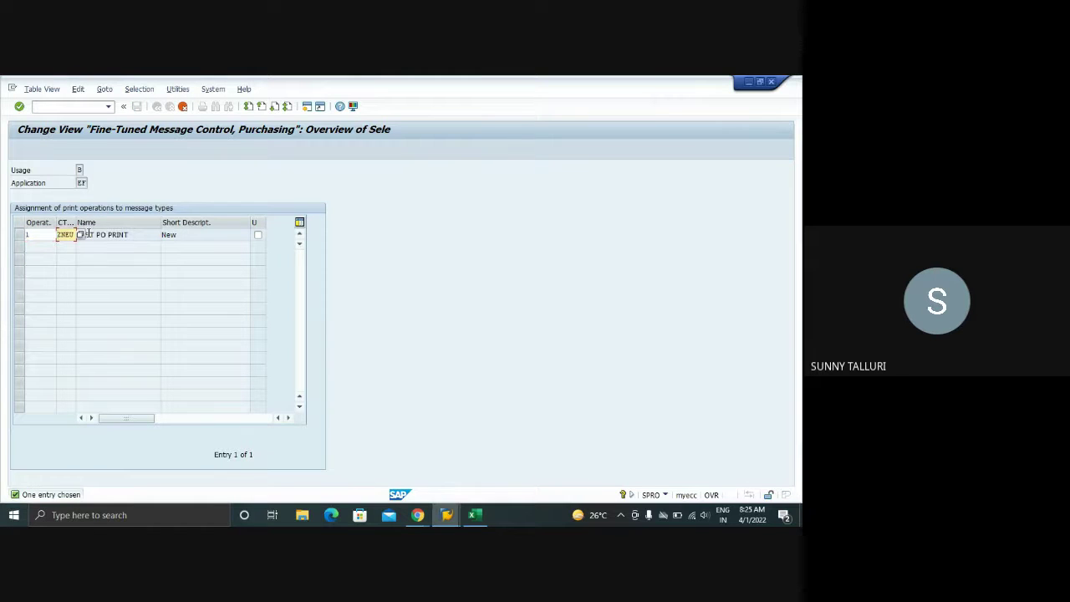
{"action": "left_click", "coordinate": [36, 236]}
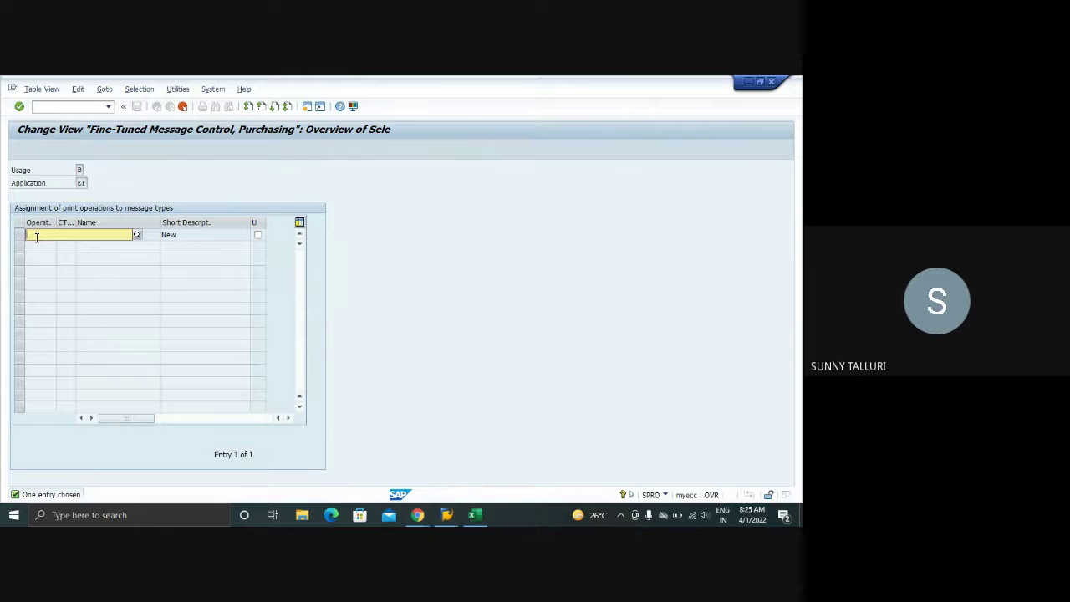
{"action": "type", "text": "2"}
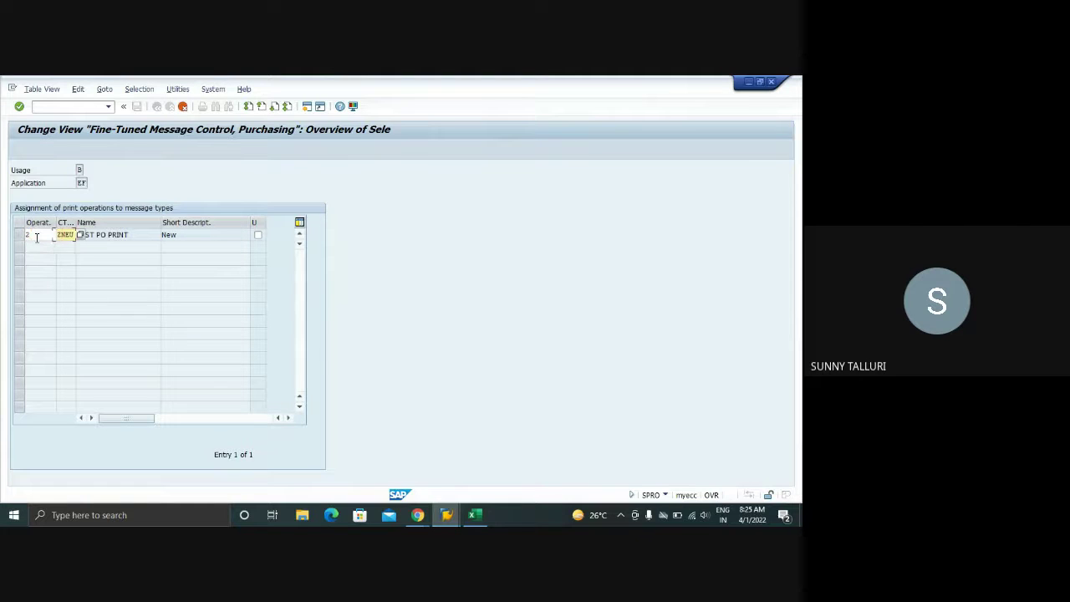
{"action": "key", "text": "Return"}
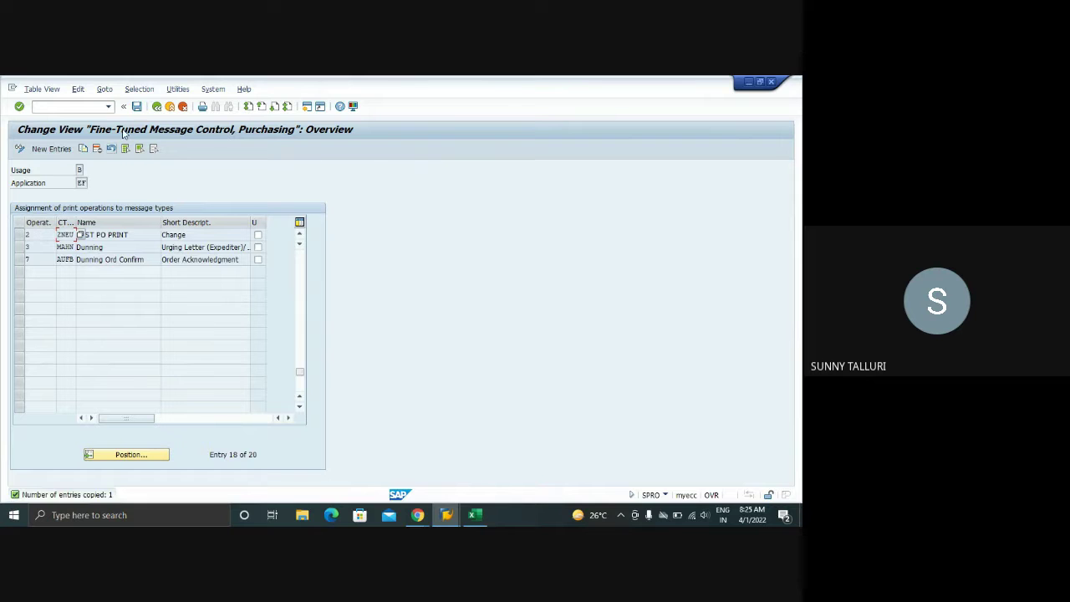
- Save the fine-tuned control change under the customizing request and return to the purchase order
{"action": "left_click", "coordinate": [136, 106]}
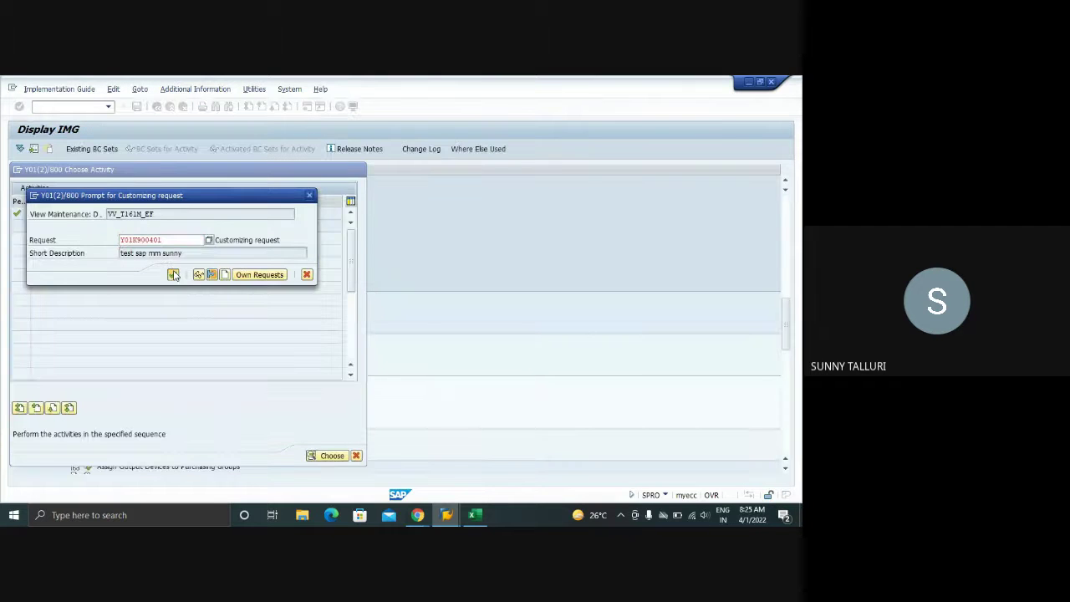
{"action": "left_click", "coordinate": [172, 274]}
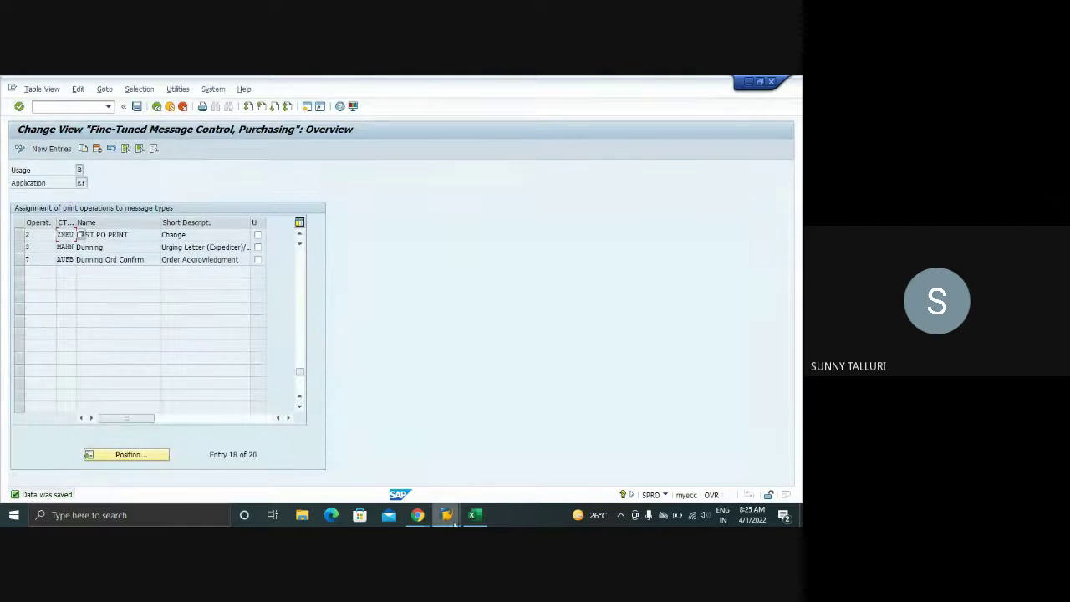
{"action": "mouse_move", "coordinate": [447, 515]}
{"action": "left_click", "coordinate": [341, 473]}
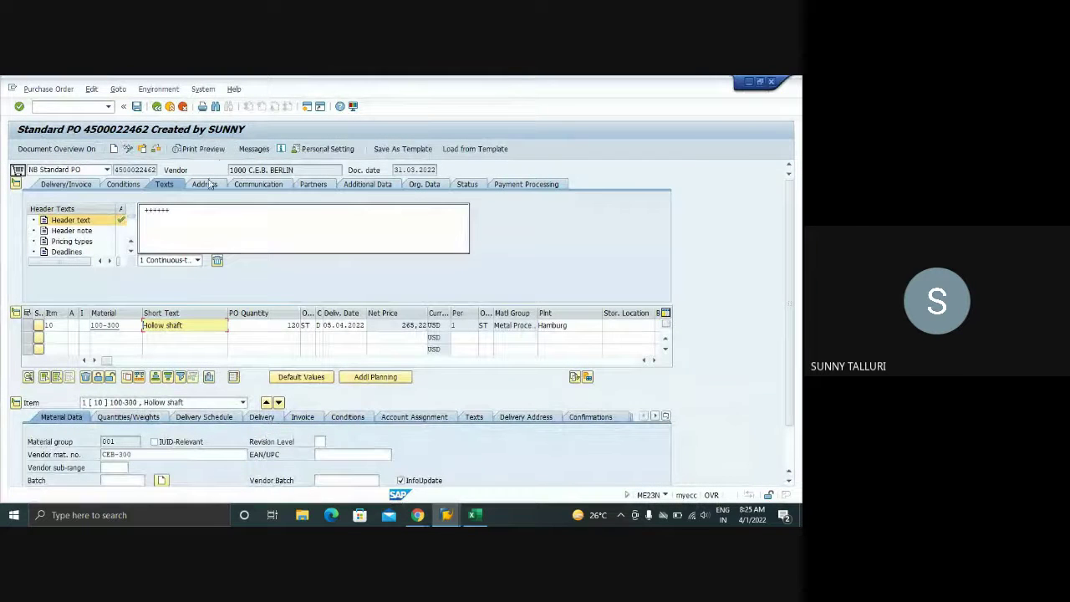
- Run the determination analysis on the purchase order's first output message, then save the order
{"action": "left_click", "coordinate": [253, 149]}
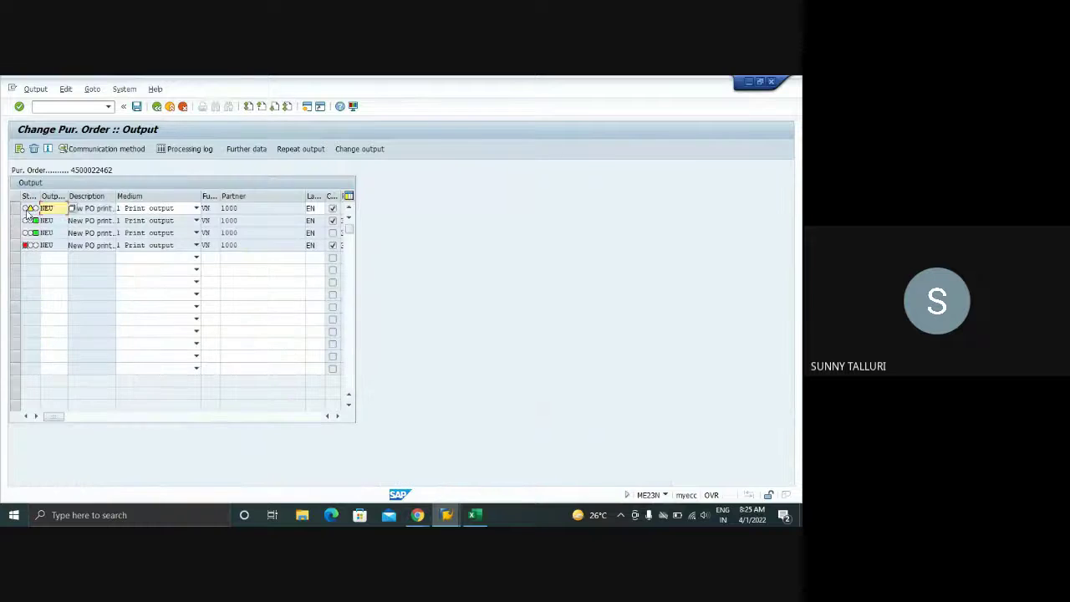
{"action": "left_click", "coordinate": [15, 207]}
{"action": "left_click", "coordinate": [92, 89]}
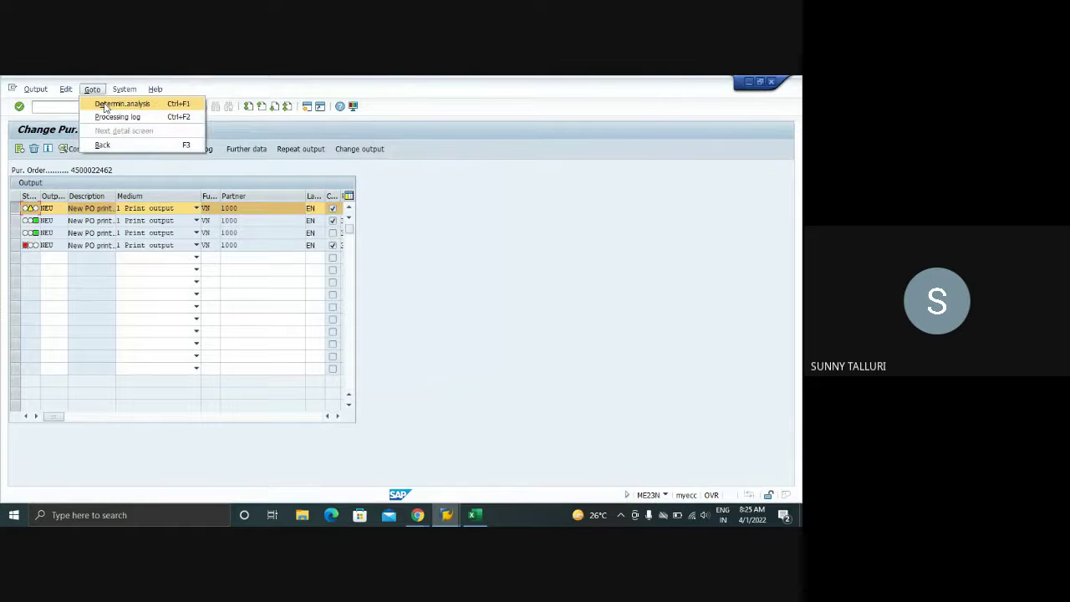
{"action": "left_click", "coordinate": [105, 104]}
{"action": "left_click", "coordinate": [155, 109]}
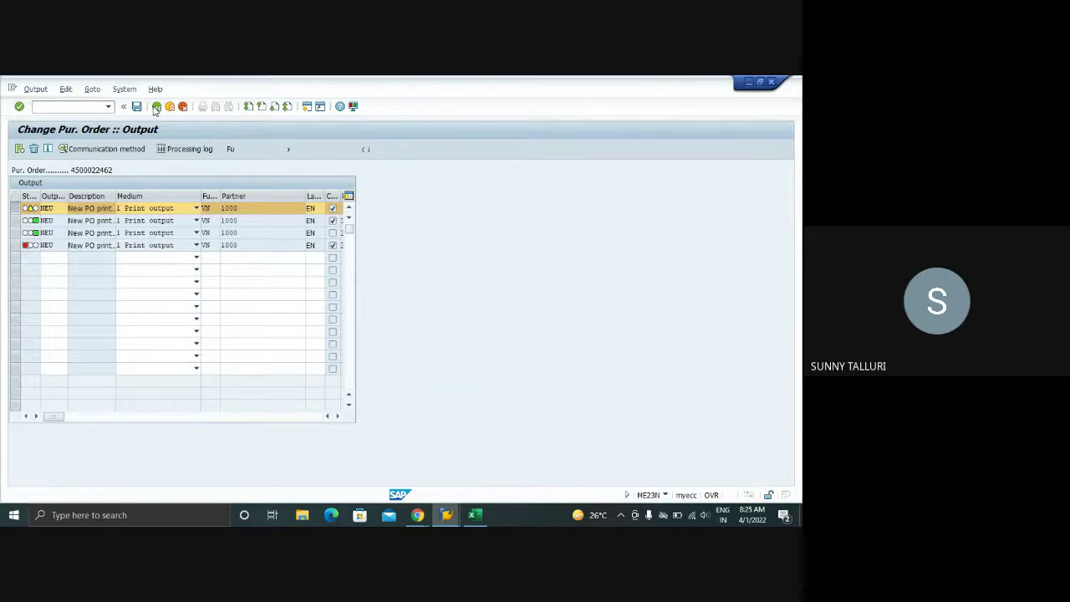
{"action": "left_click", "coordinate": [139, 109]}
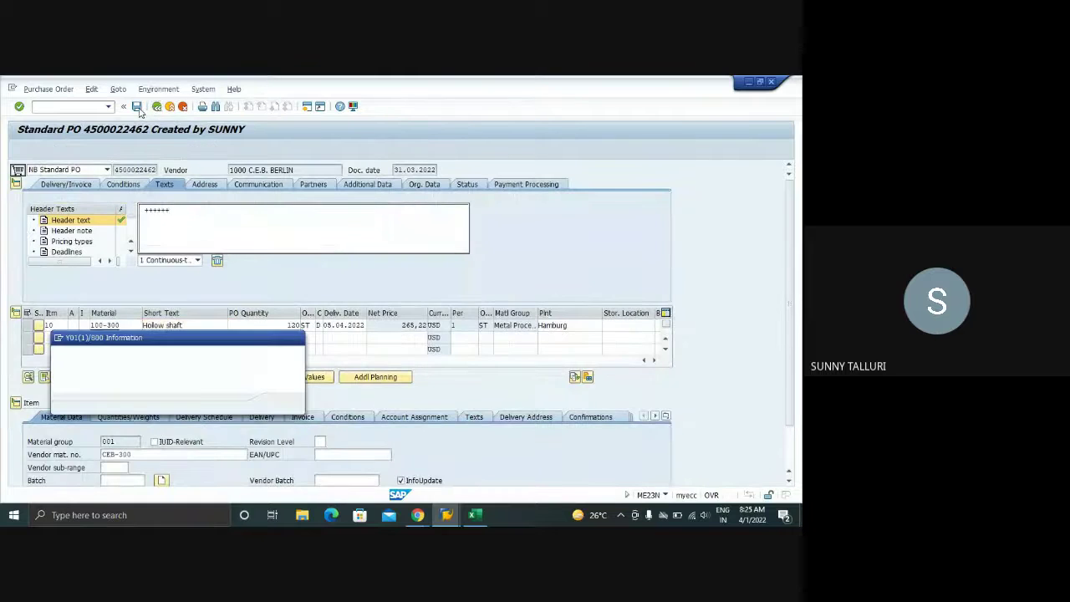
{"action": "key", "text": "Return"}
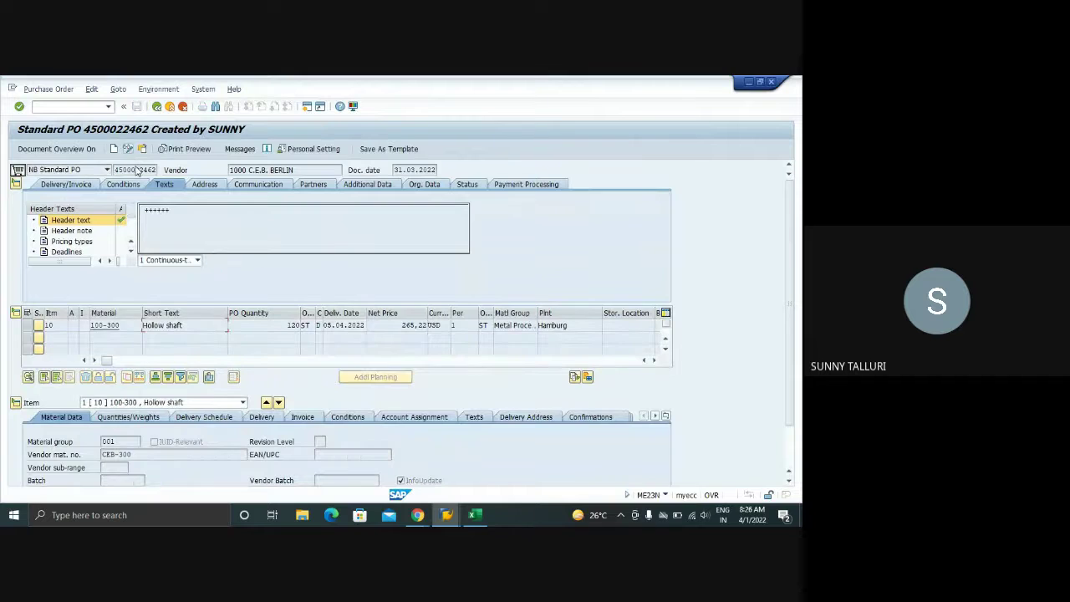
- Switch from the B026 condition records window to the fine-tuned control window
{"action": "mouse_move", "coordinate": [446, 514]}
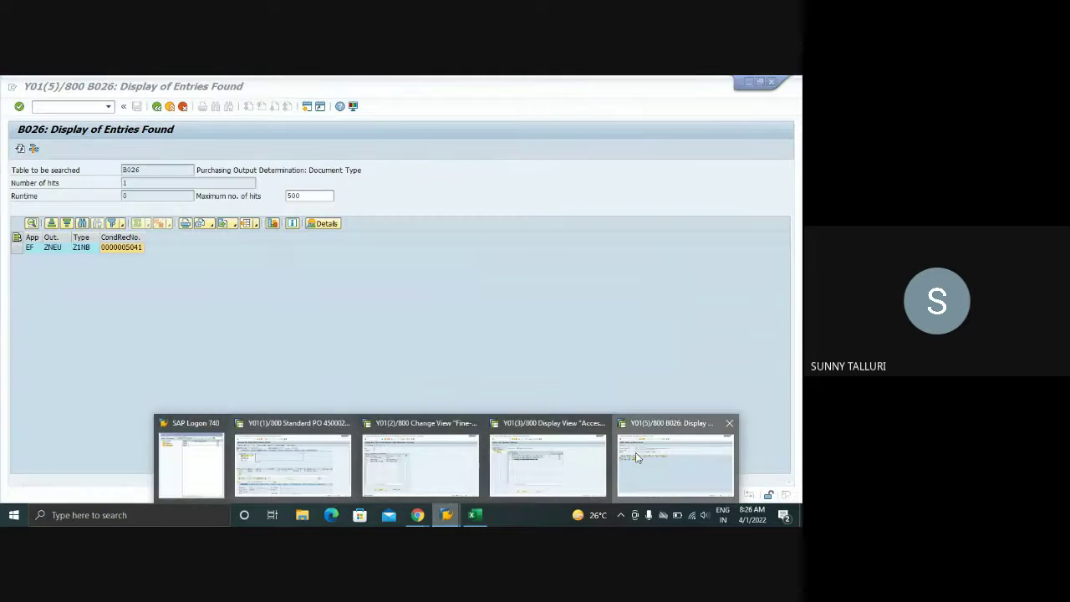
{"action": "left_click", "coordinate": [635, 457]}
{"action": "mouse_move", "coordinate": [446, 514]}
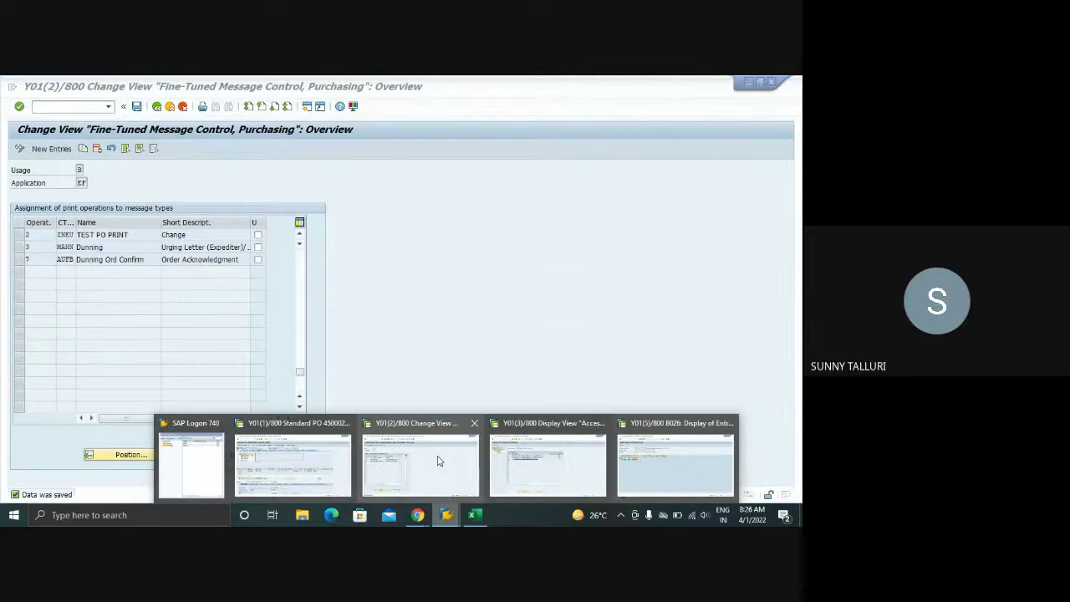
{"action": "mouse_move", "coordinate": [529, 465]}
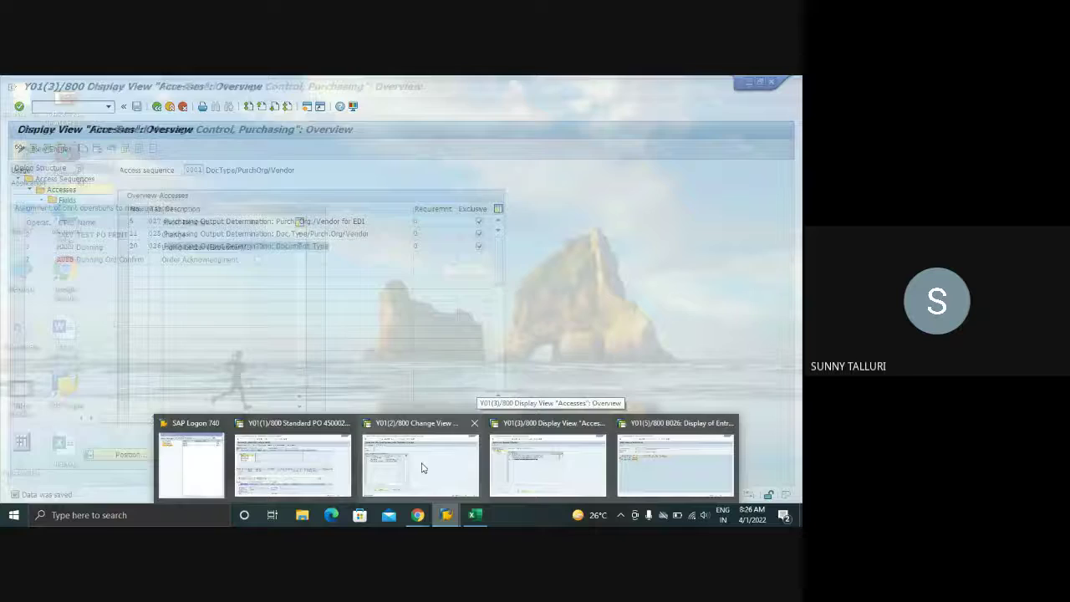
{"action": "left_click", "coordinate": [420, 464]}
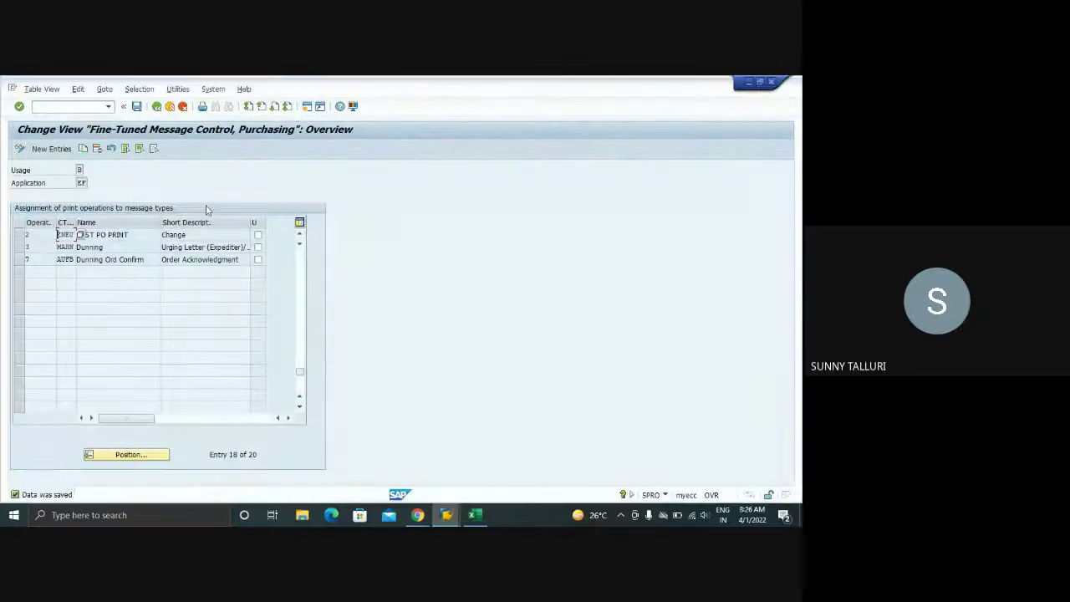
- Back in the IMG, collapse Message Types and expand Access Sequences under Output Control
{"action": "left_click", "coordinate": [157, 106]}
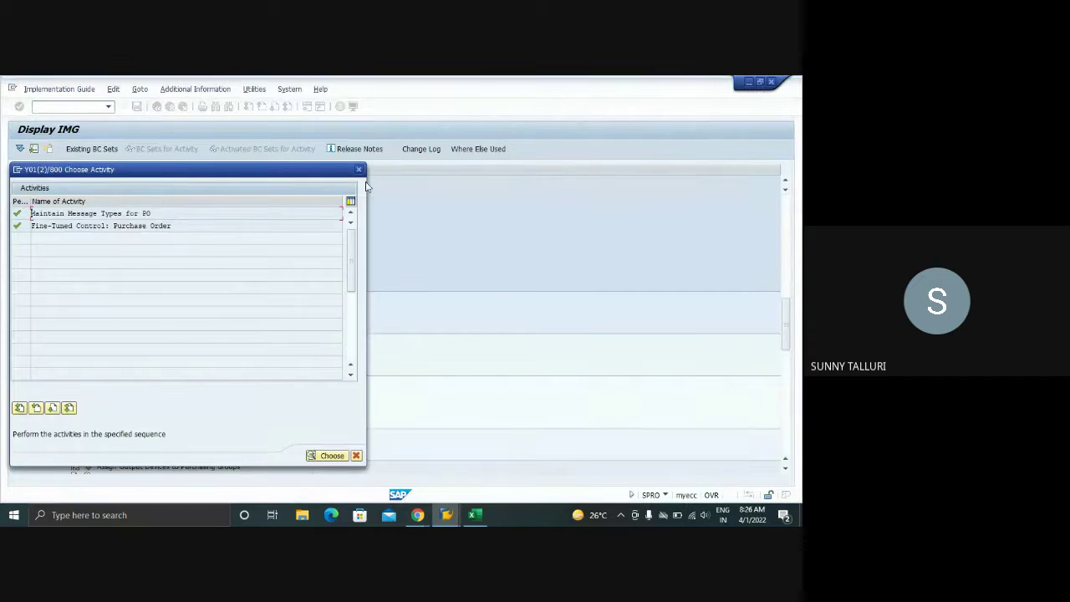
{"action": "left_click", "coordinate": [359, 170]}
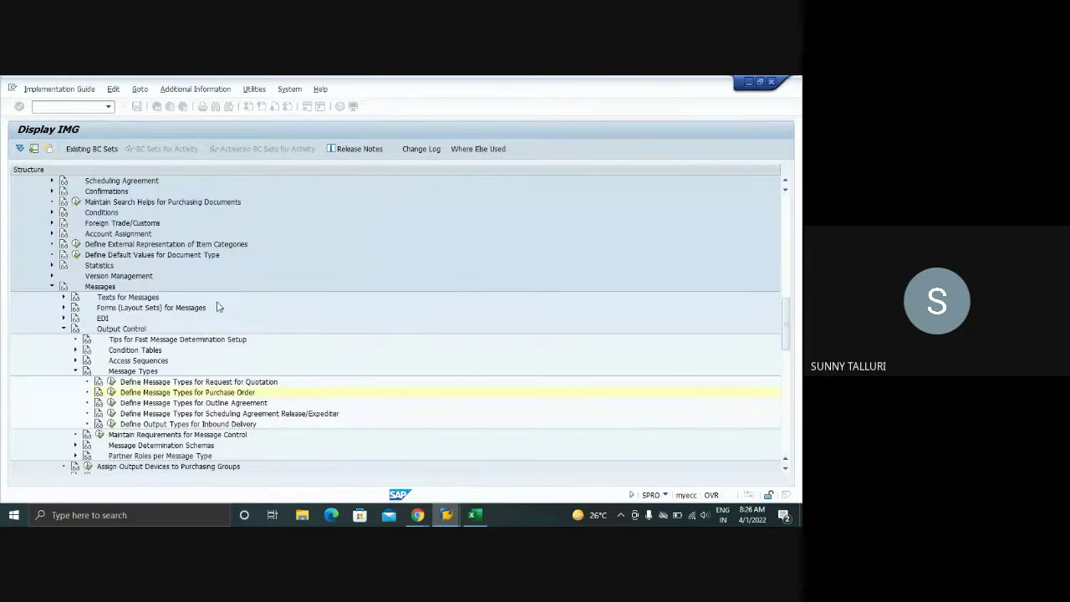
{"action": "left_click", "coordinate": [75, 371]}
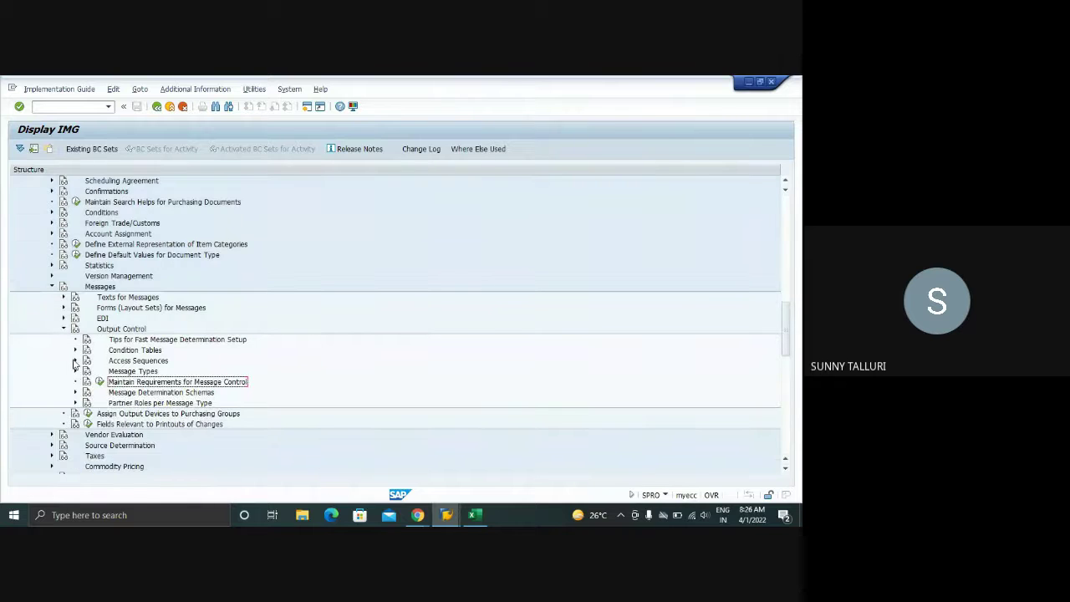
{"action": "left_click", "coordinate": [76, 360]}
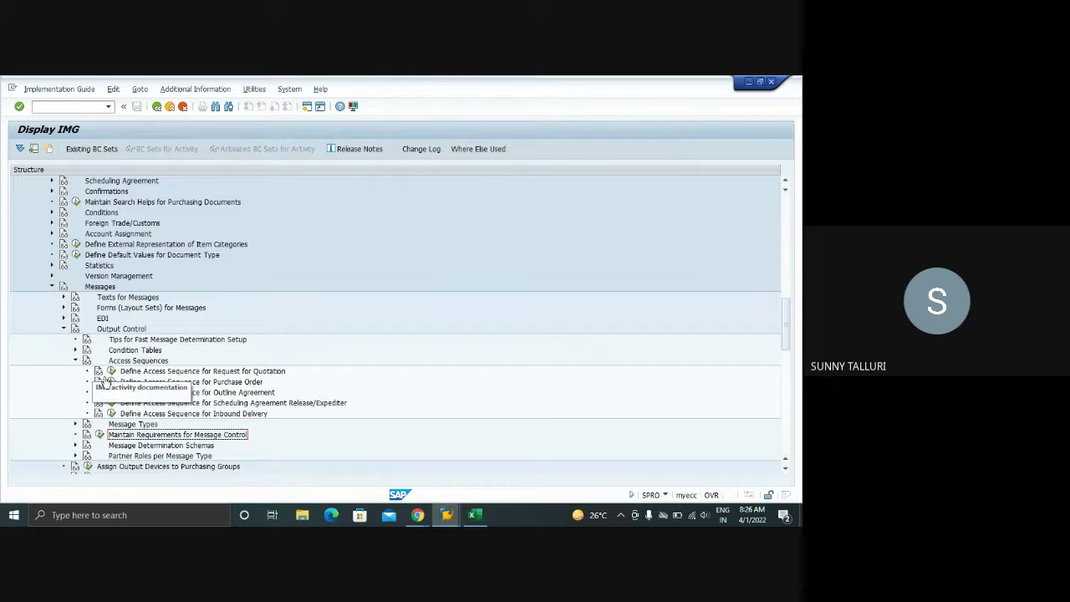
- Run Define Access Sequence for Purchase Order and open the accesses of sequence 0001
{"action": "left_click", "coordinate": [110, 384]}
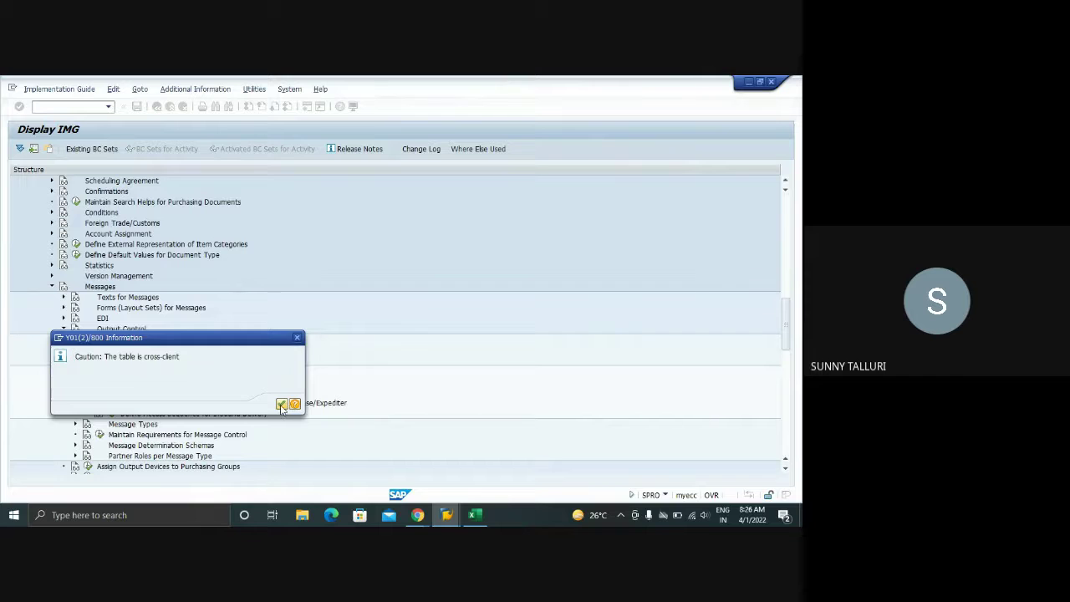
{"action": "left_click", "coordinate": [282, 405]}
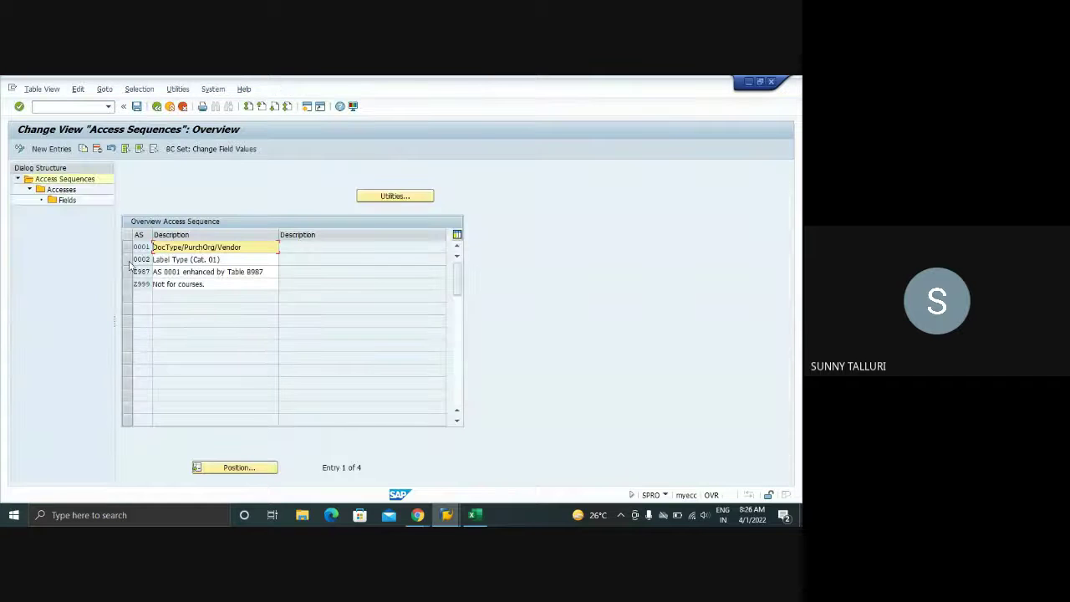
{"action": "left_click", "coordinate": [126, 247]}
{"action": "double_click", "coordinate": [60, 190]}
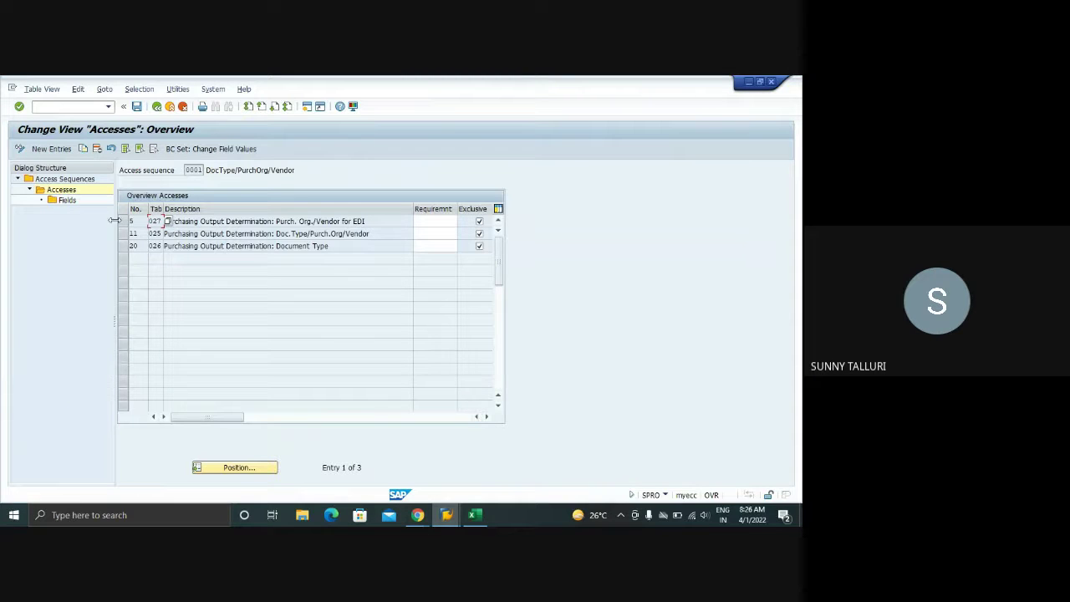
- Inspect the fields of access 11 (Doc.Type/Purch.Org/Vendor), then switch to the B026 entries window
{"action": "left_click", "coordinate": [124, 234]}
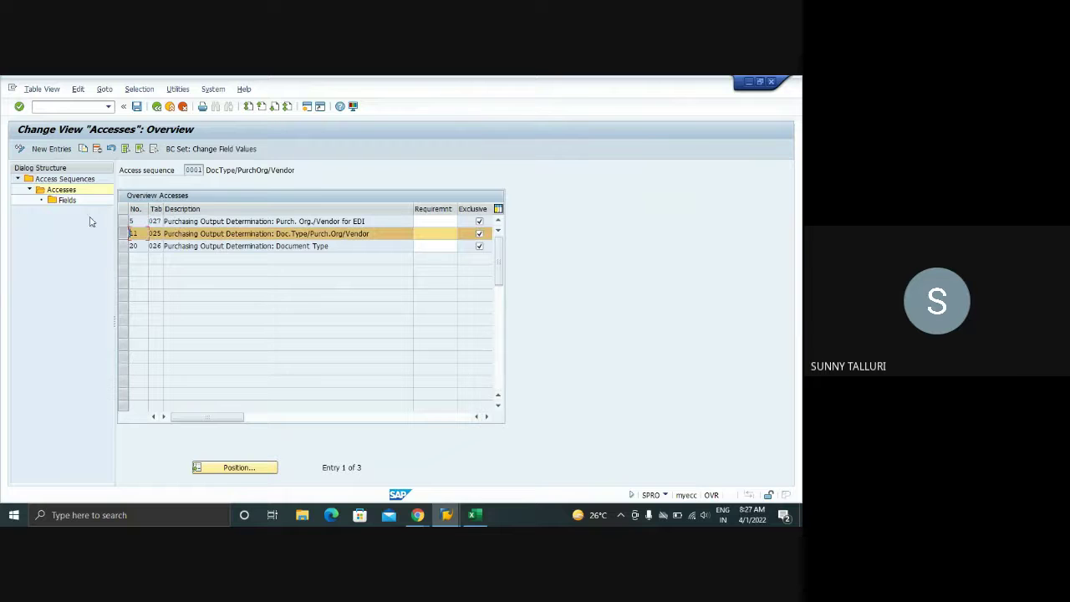
{"action": "double_click", "coordinate": [71, 205]}
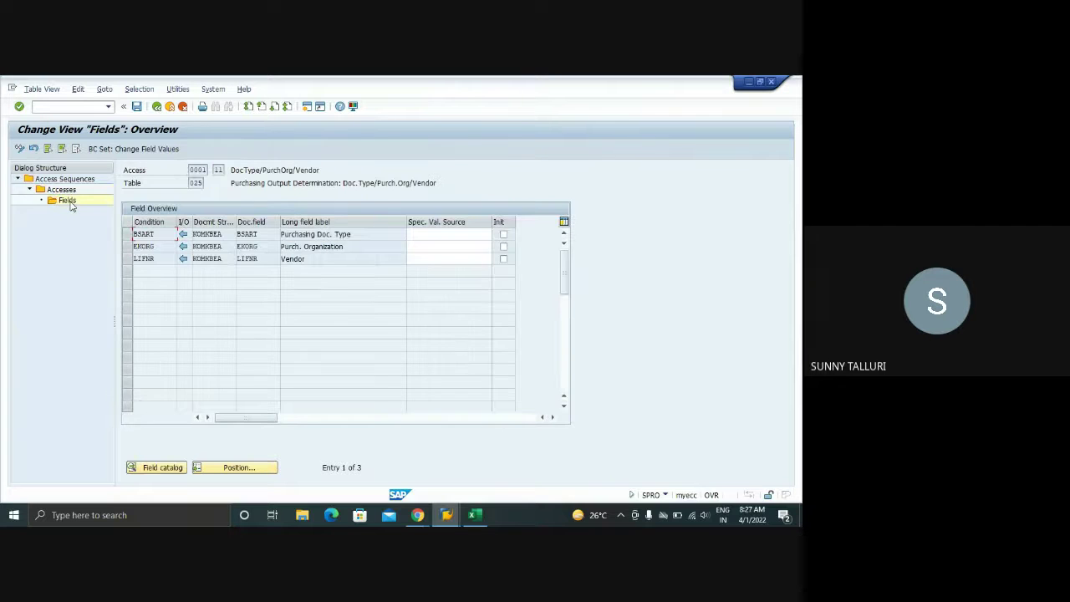
{"action": "left_click_drag", "start_coordinate": [222, 234], "coordinate": [193, 260]}
{"action": "mouse_move", "coordinate": [447, 515]}
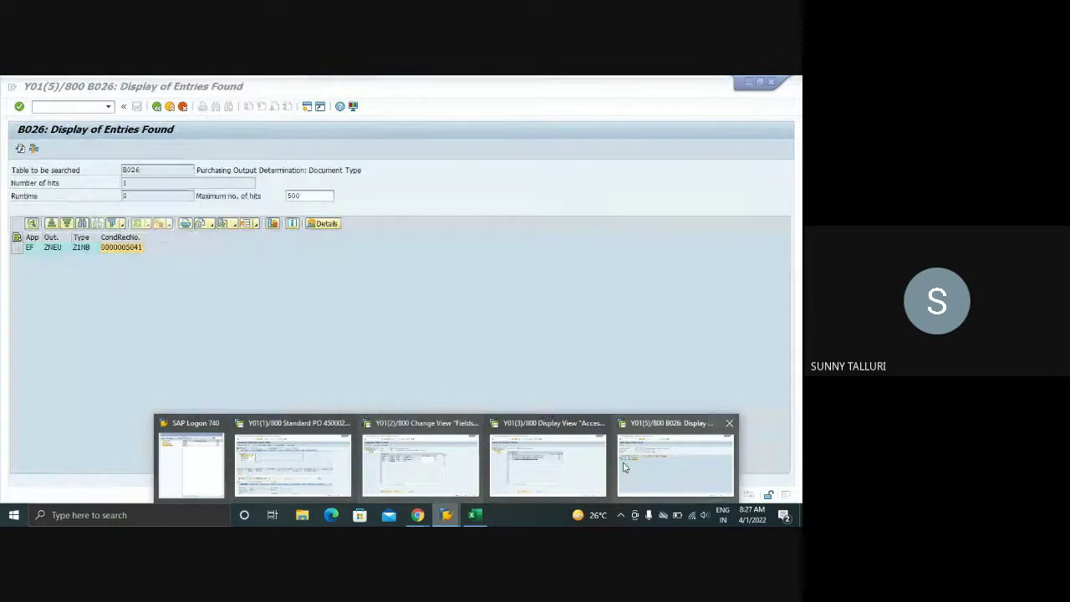
{"action": "left_click", "coordinate": [676, 466]}
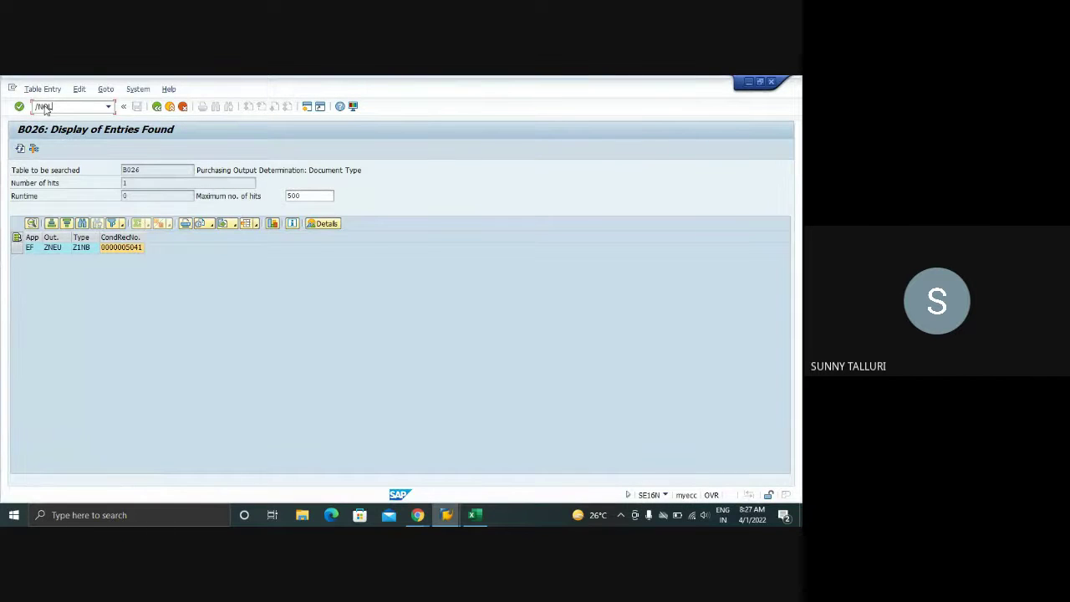
- Open the purchasing IMG with /nOLME and look over its settings
{"action": "key", "text": "Return"}
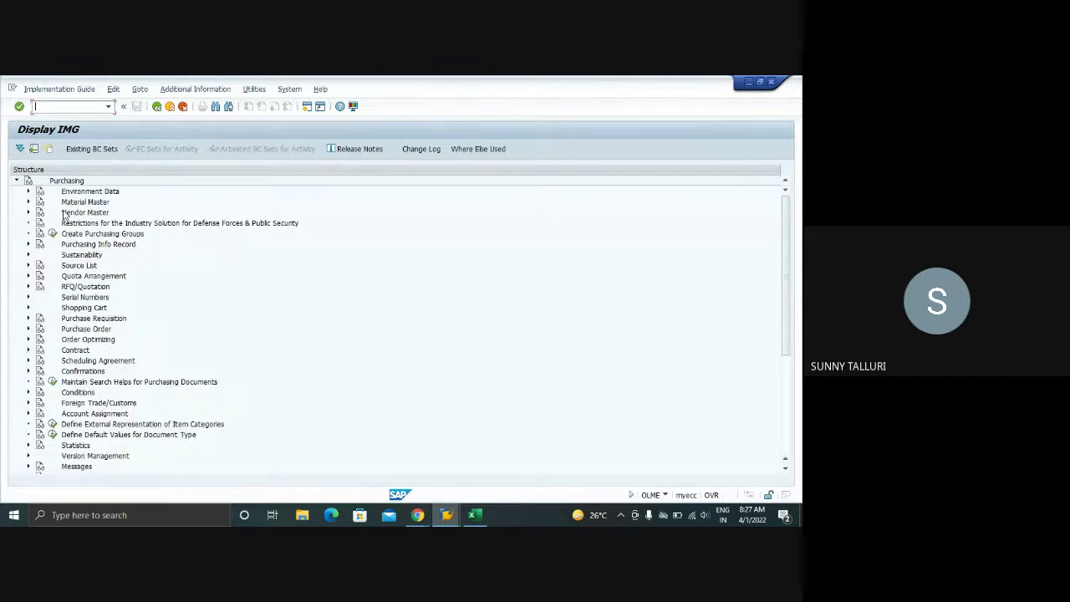
{"action": "scroll", "coordinate": [163, 304], "scroll_direction": "down", "scroll_amount": 6}
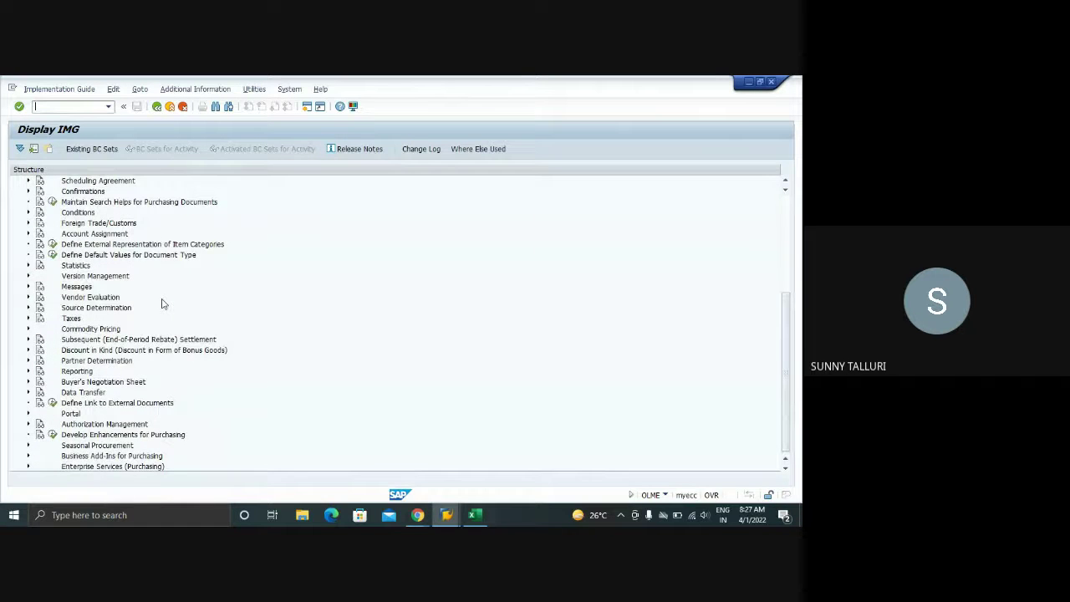
{"action": "scroll", "coordinate": [163, 304], "scroll_direction": "up", "scroll_amount": 1}
{"action": "scroll", "coordinate": [163, 303], "scroll_direction": "down", "scroll_amount": 1}
{"action": "scroll", "coordinate": [88, 297], "scroll_direction": "up", "scroll_amount": 2}
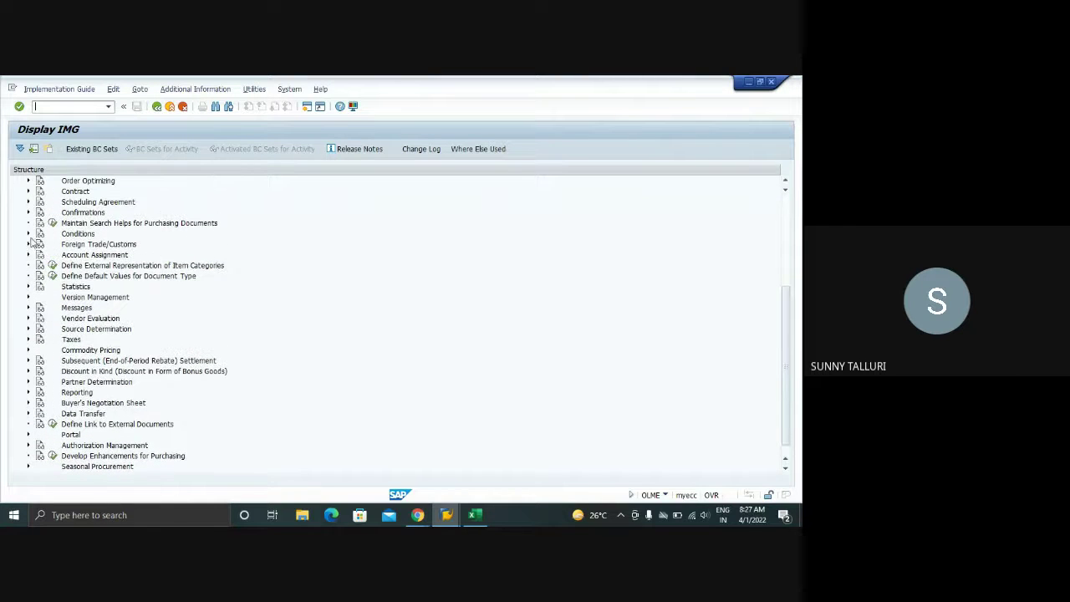
- Expand Conditions > Define Price Determination Process and run Extend Field Catalog for Condition Tables
{"action": "left_click", "coordinate": [28, 234]}
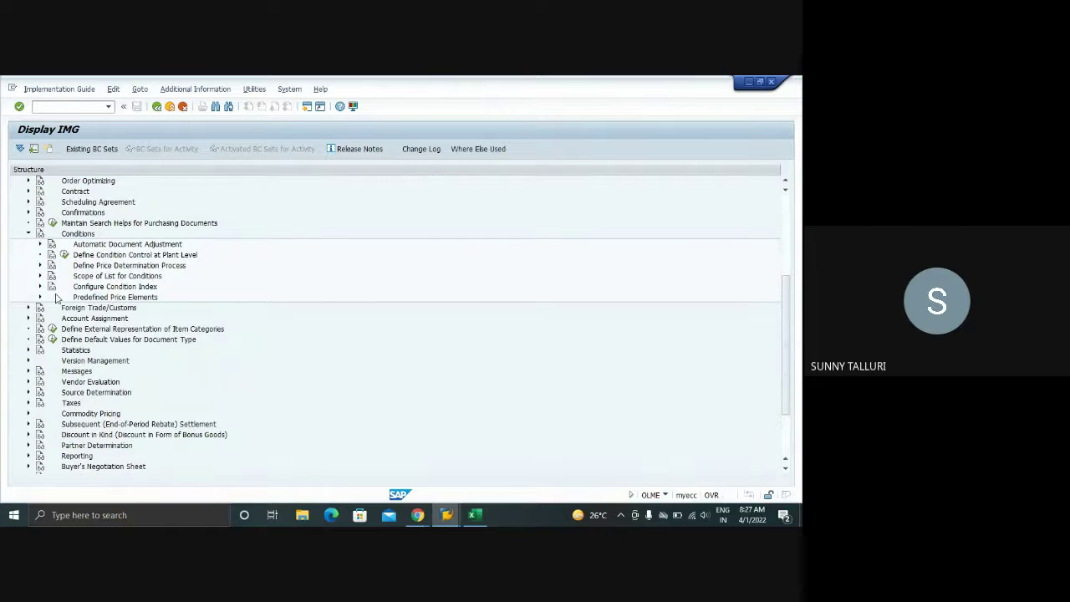
{"action": "left_click", "coordinate": [38, 297]}
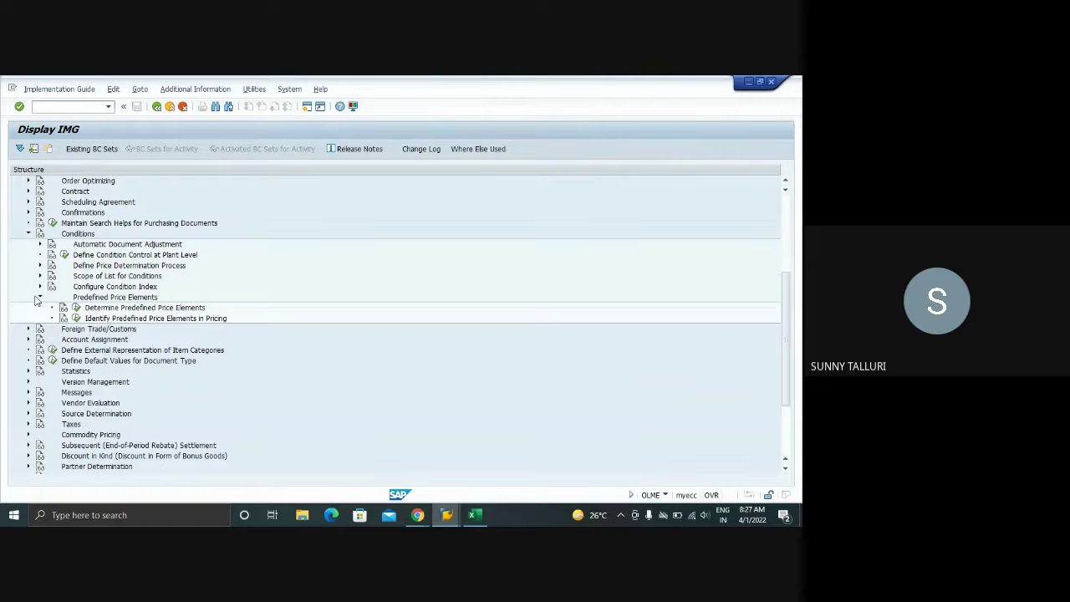
{"action": "left_click", "coordinate": [39, 296]}
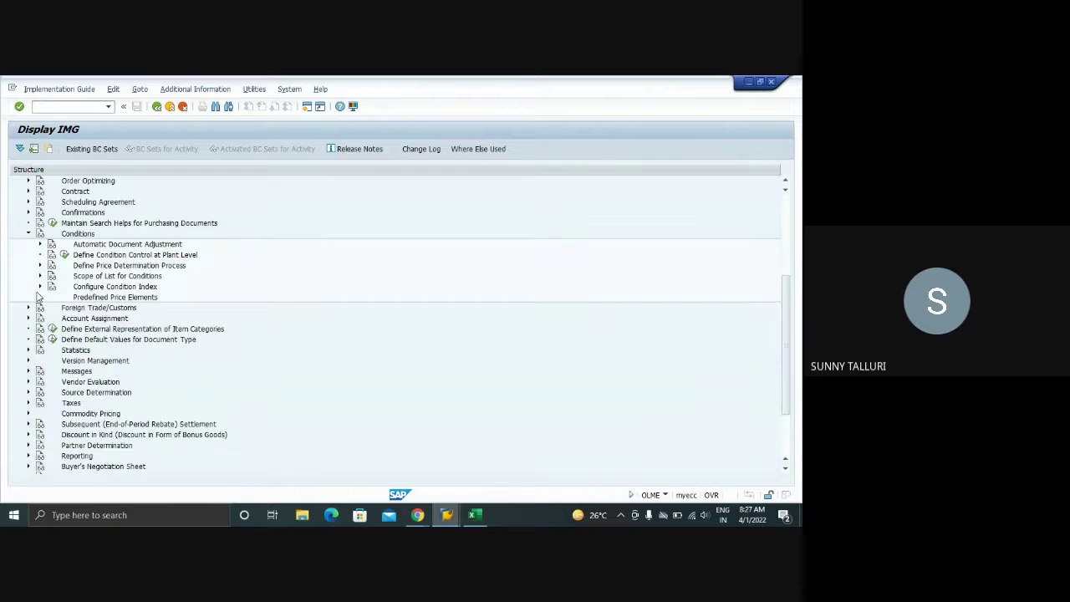
{"action": "left_click", "coordinate": [41, 265]}
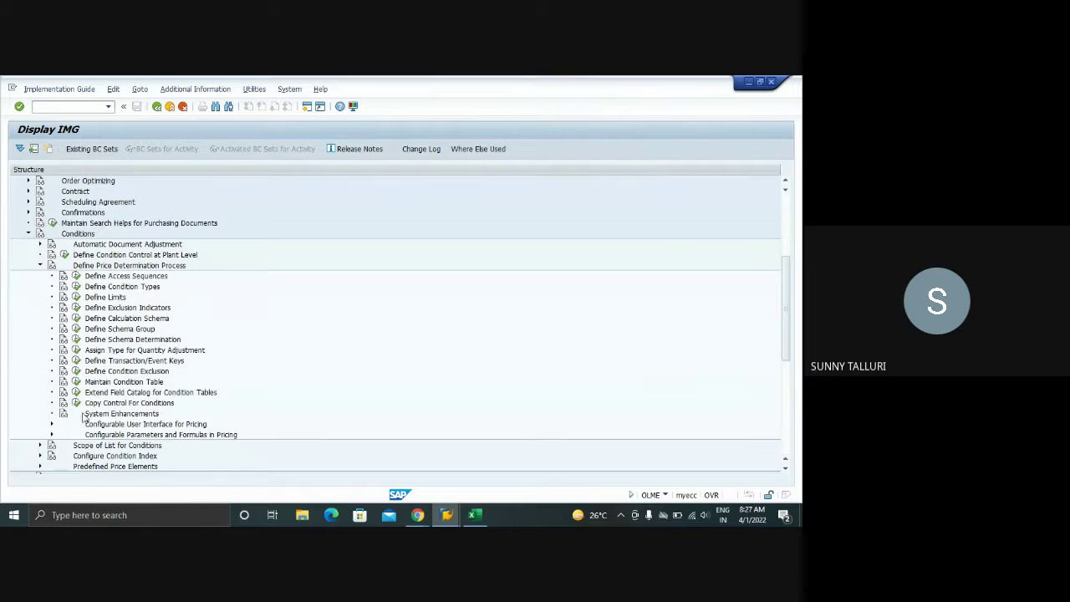
{"action": "left_click", "coordinate": [76, 402]}
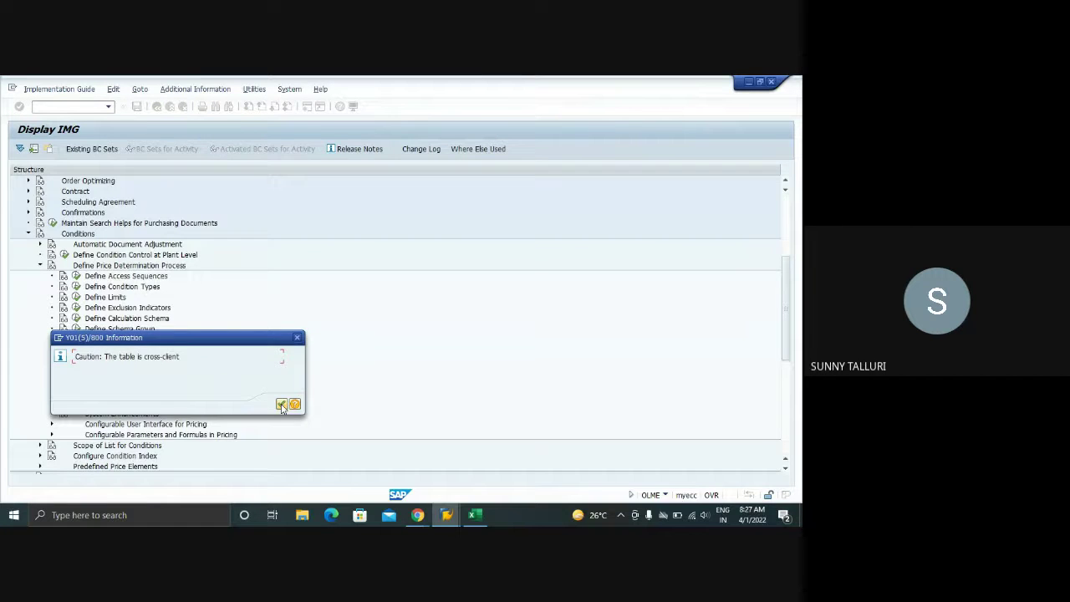
{"action": "left_click", "coordinate": [281, 403]}
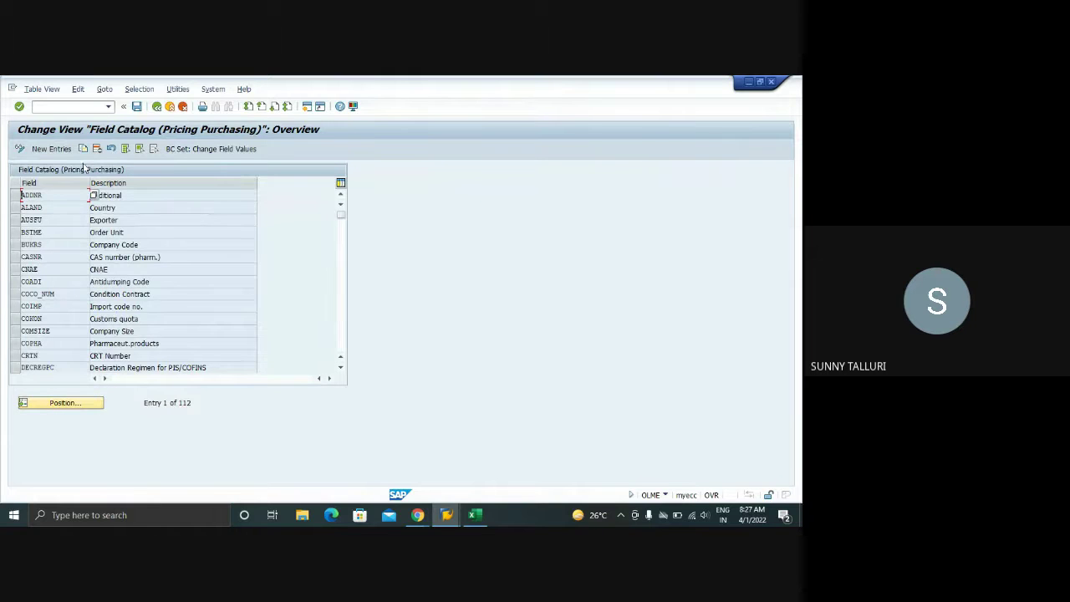
- Toggle the field catalog to display mode and back to change mode
{"action": "left_click", "coordinate": [36, 94]}
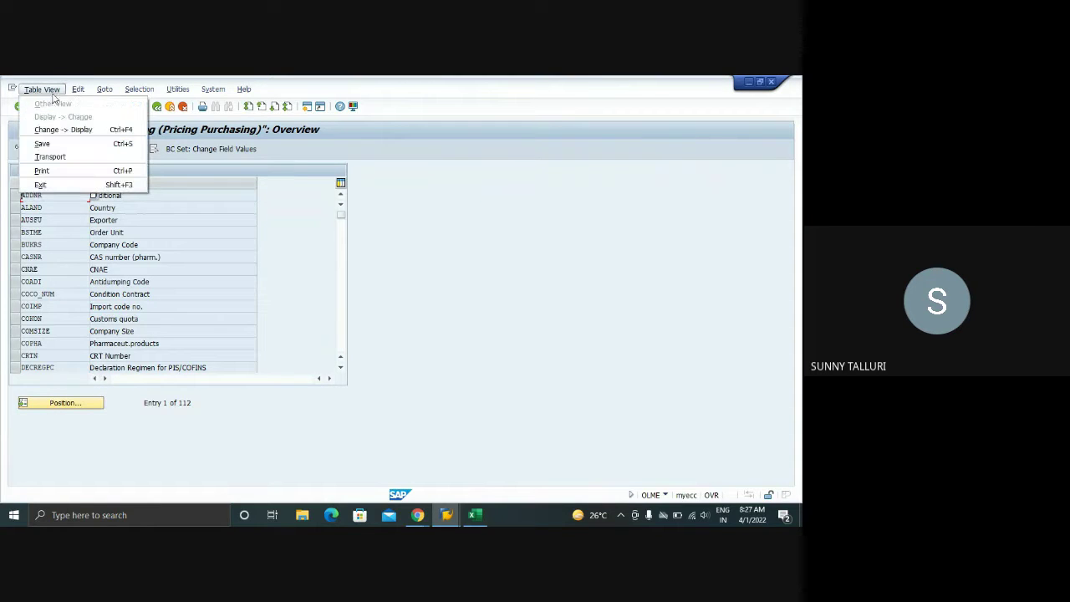
{"action": "left_click", "coordinate": [104, 89]}
{"action": "mouse_move", "coordinate": [40, 90]}
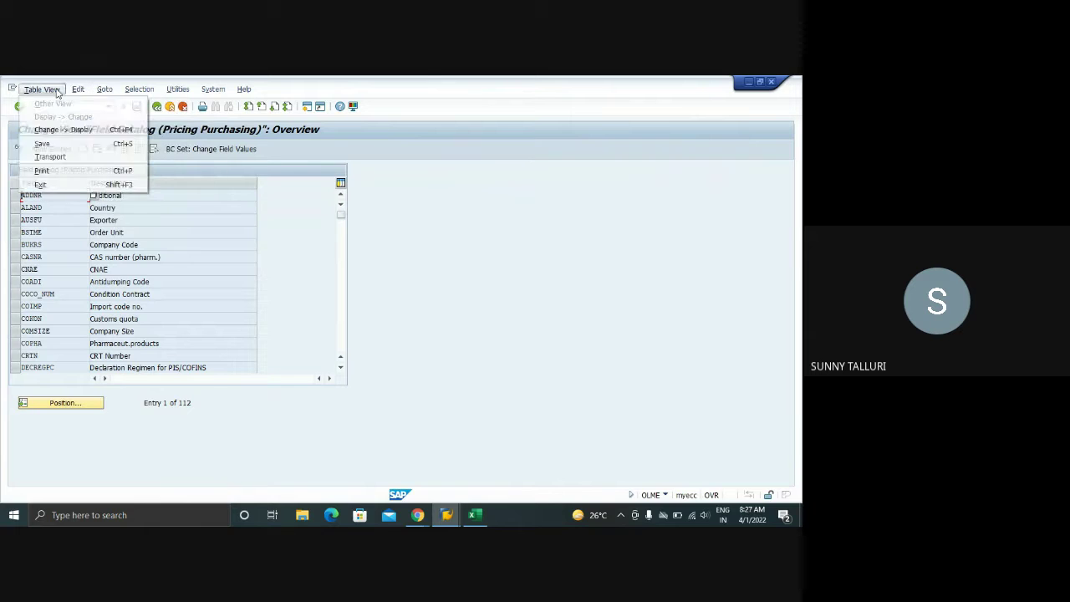
{"action": "left_click", "coordinate": [56, 131]}
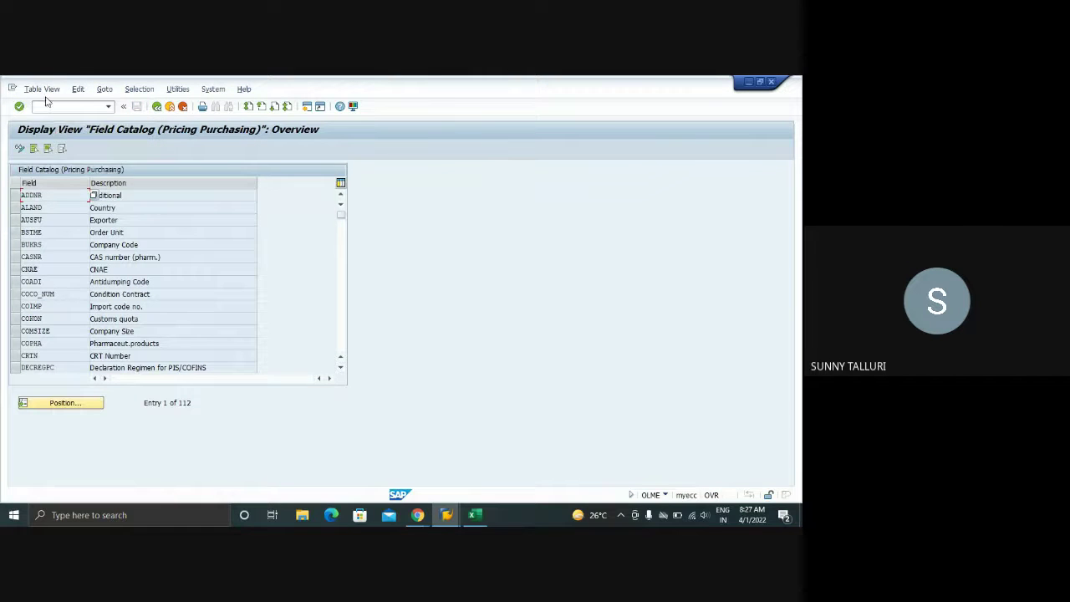
{"action": "left_click", "coordinate": [44, 91]}
{"action": "left_click", "coordinate": [52, 117]}
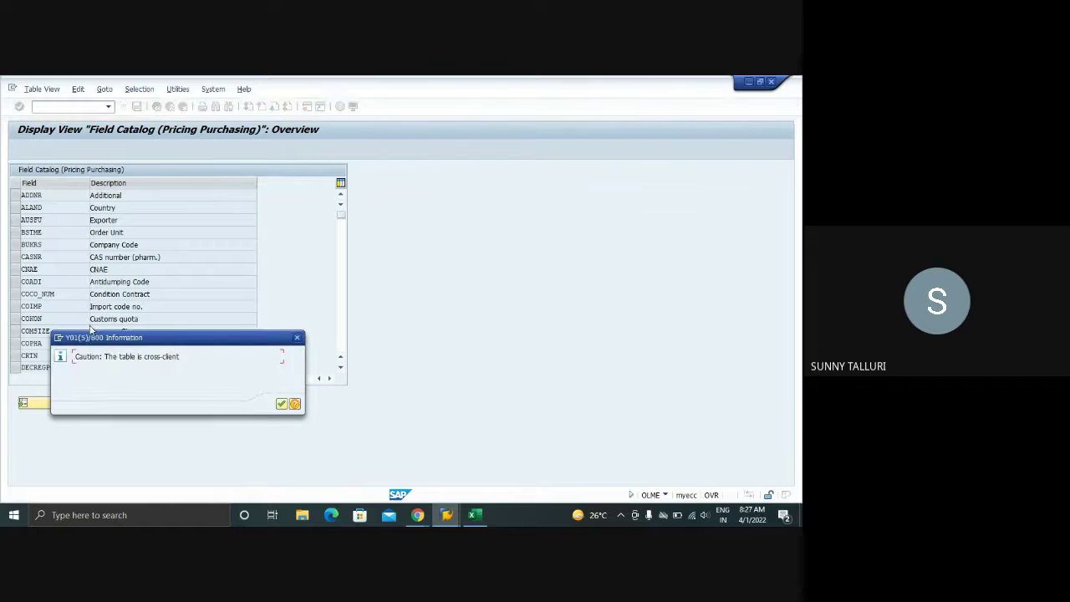
- Accept the cross-client warning, add a new entry, and list available fields for it
{"action": "left_click", "coordinate": [282, 404]}
{"action": "left_click", "coordinate": [51, 148]}
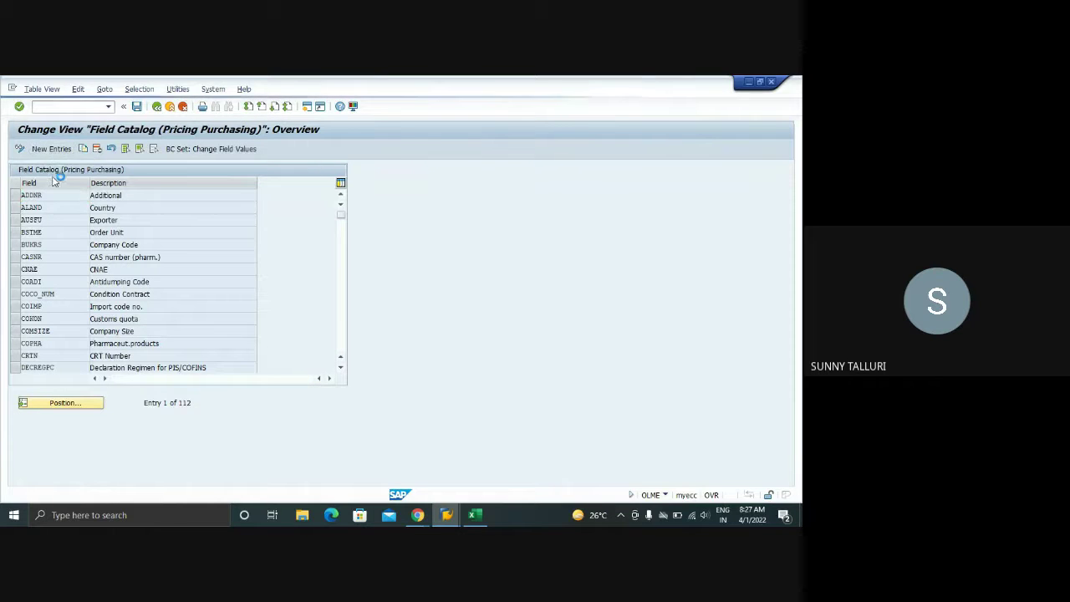
{"action": "left_click", "coordinate": [94, 196]}
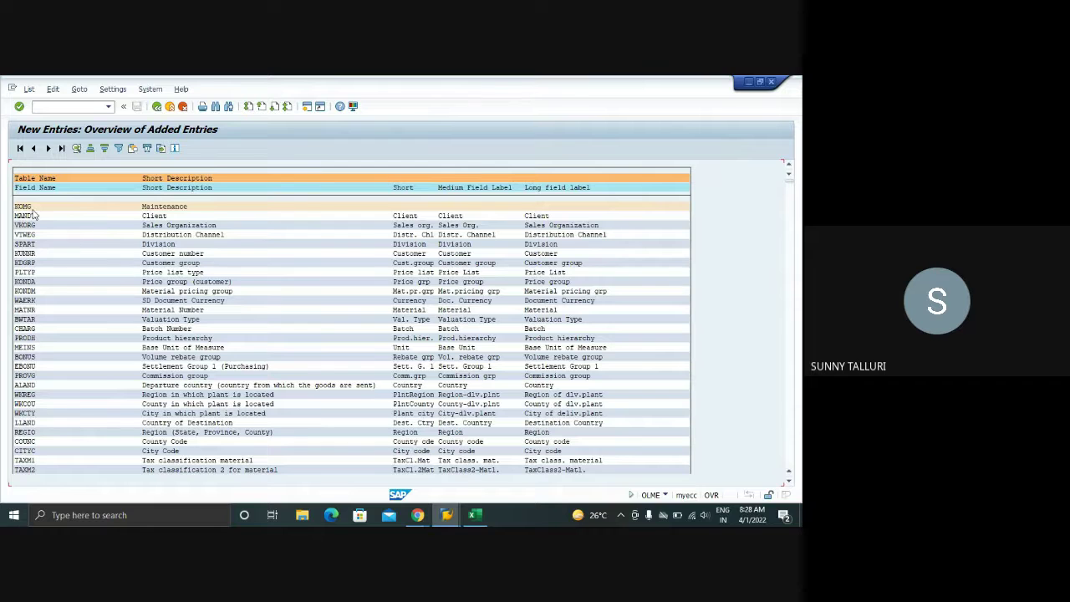
- Return to access 11's fields window and select the KOMKBEA source structure in the first row
{"action": "mouse_move", "coordinate": [447, 515]}
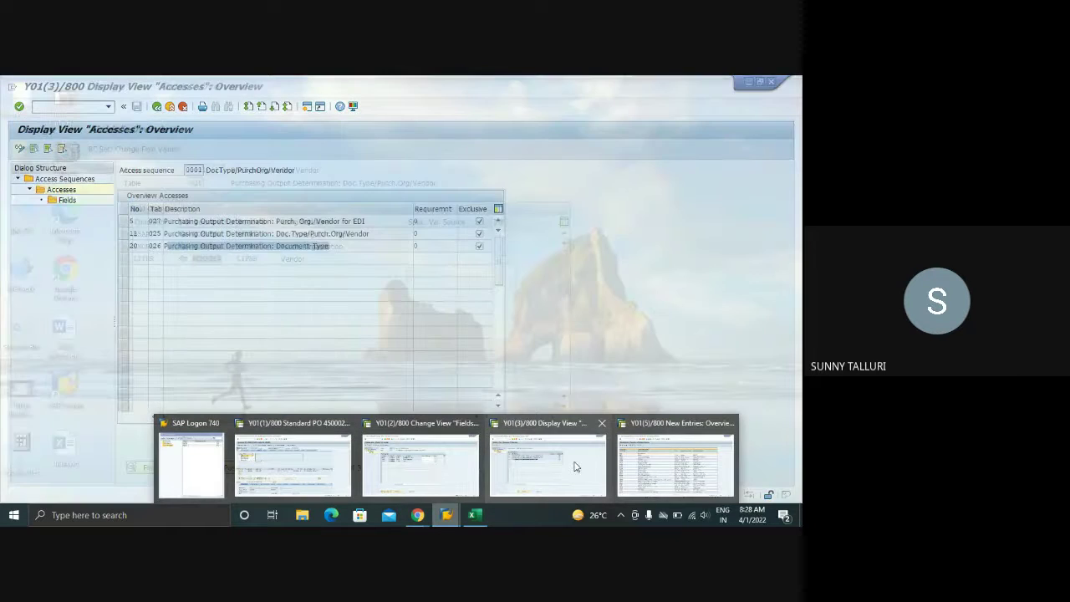
{"action": "left_click", "coordinate": [422, 464]}
{"action": "left_click", "coordinate": [209, 234]}
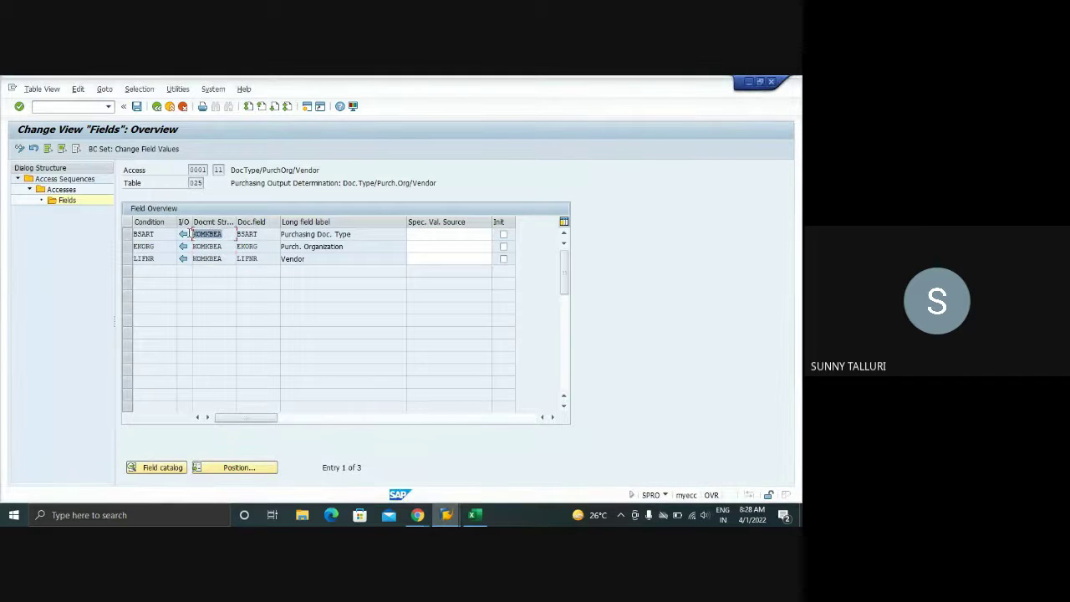
{"action": "left_click_drag", "start_coordinate": [193, 234], "coordinate": [193, 259]}
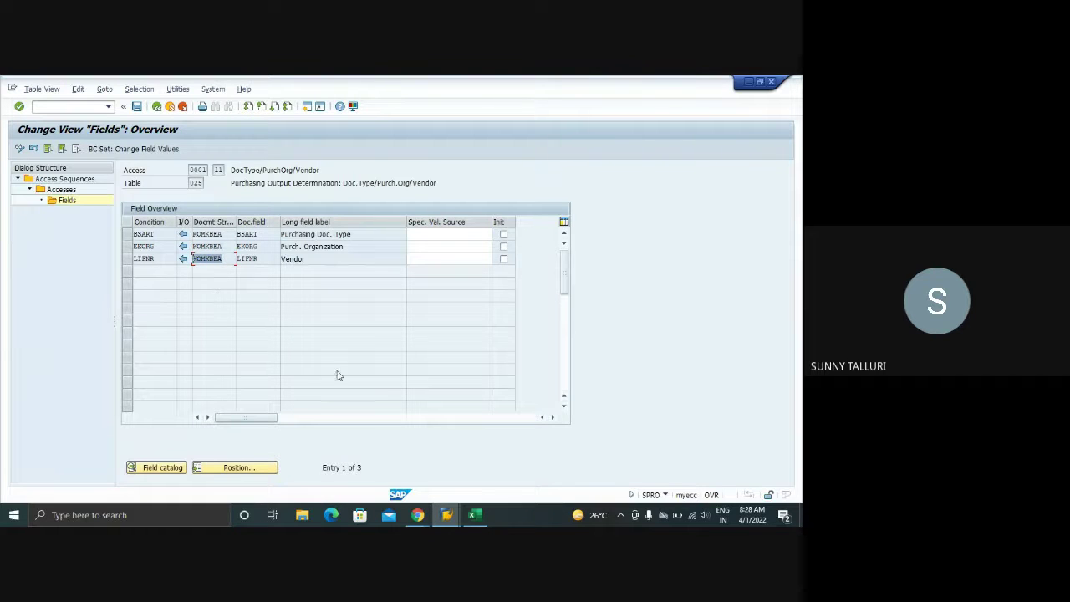
- In the available-fields window, search the field list for KOMK and close the search results
{"action": "mouse_move", "coordinate": [446, 514]}
{"action": "left_click", "coordinate": [698, 468]}
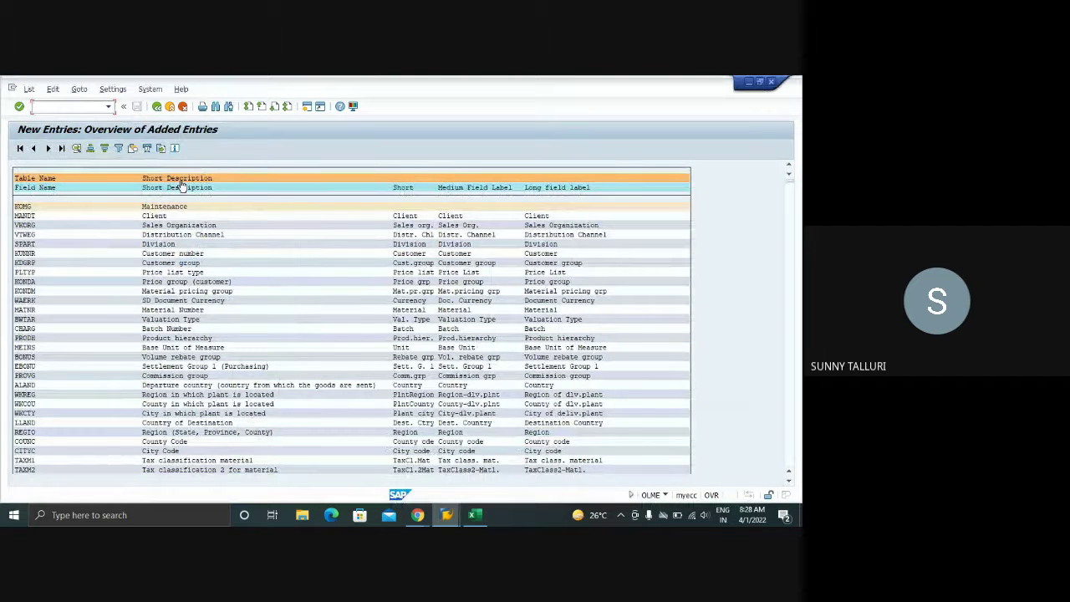
{"action": "left_click", "coordinate": [215, 106]}
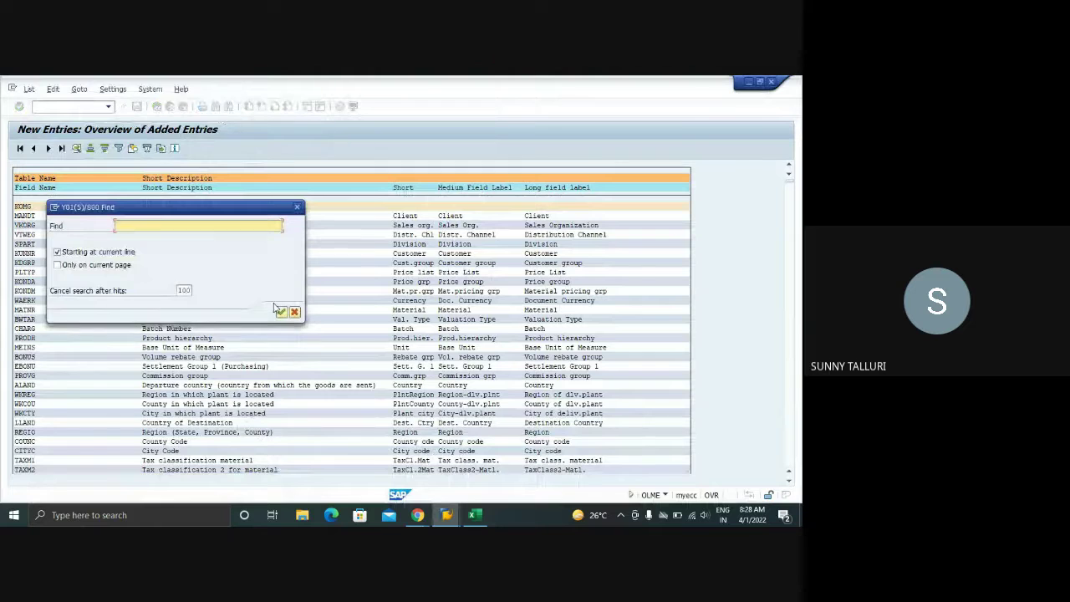
{"action": "left_click", "coordinate": [280, 311]}
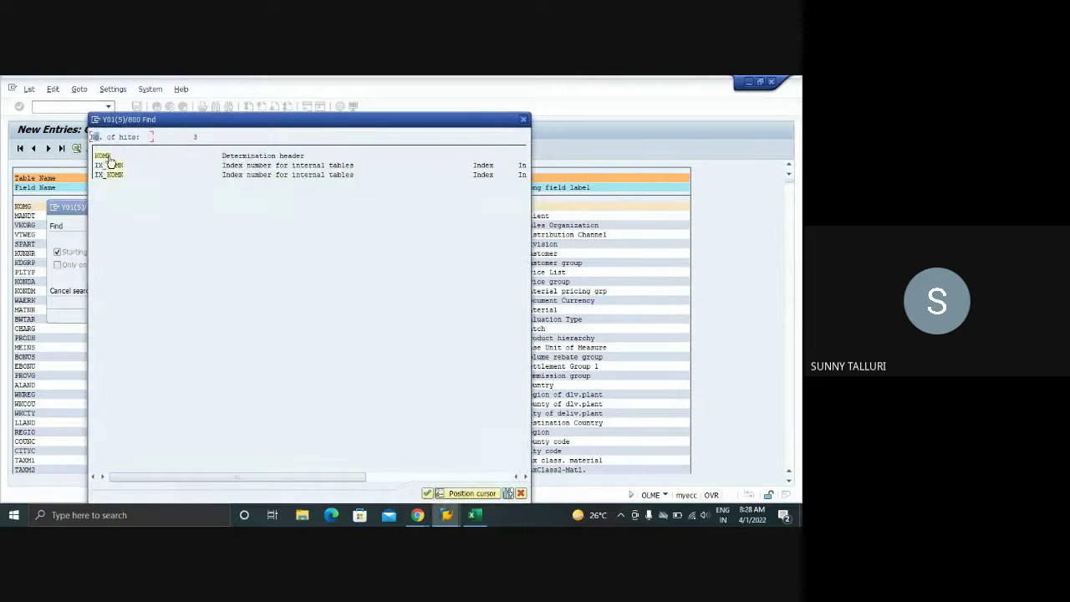
{"action": "double_click", "coordinate": [110, 162]}
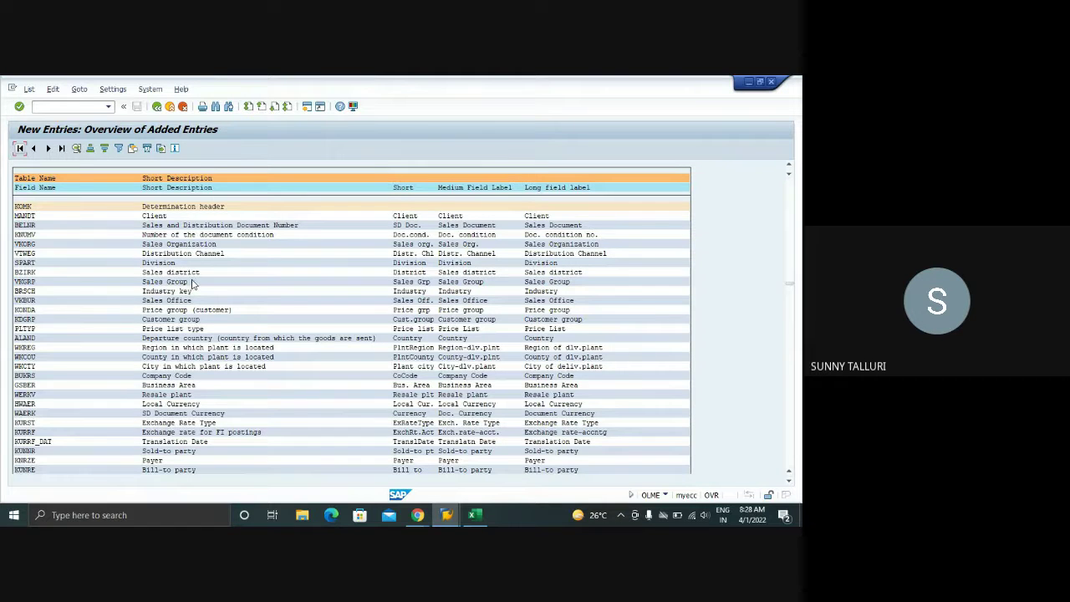
- Scroll through the full field list, then switch back to access 11's fields session
{"action": "scroll", "coordinate": [192, 284], "scroll_direction": "down", "scroll_amount": 5}
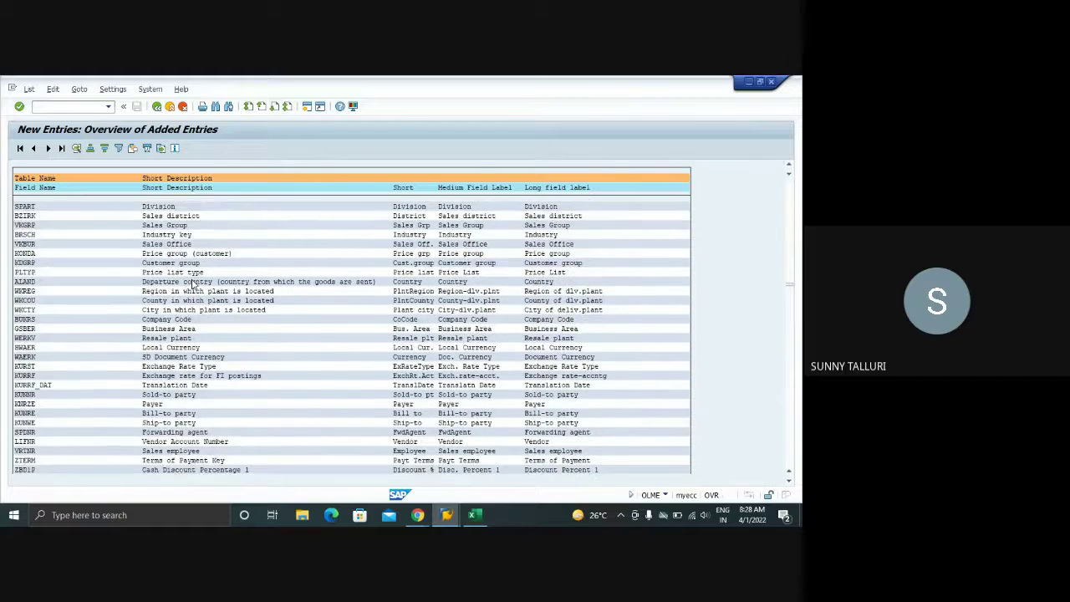
{"action": "scroll", "coordinate": [191, 284], "scroll_direction": "down", "scroll_amount": 4}
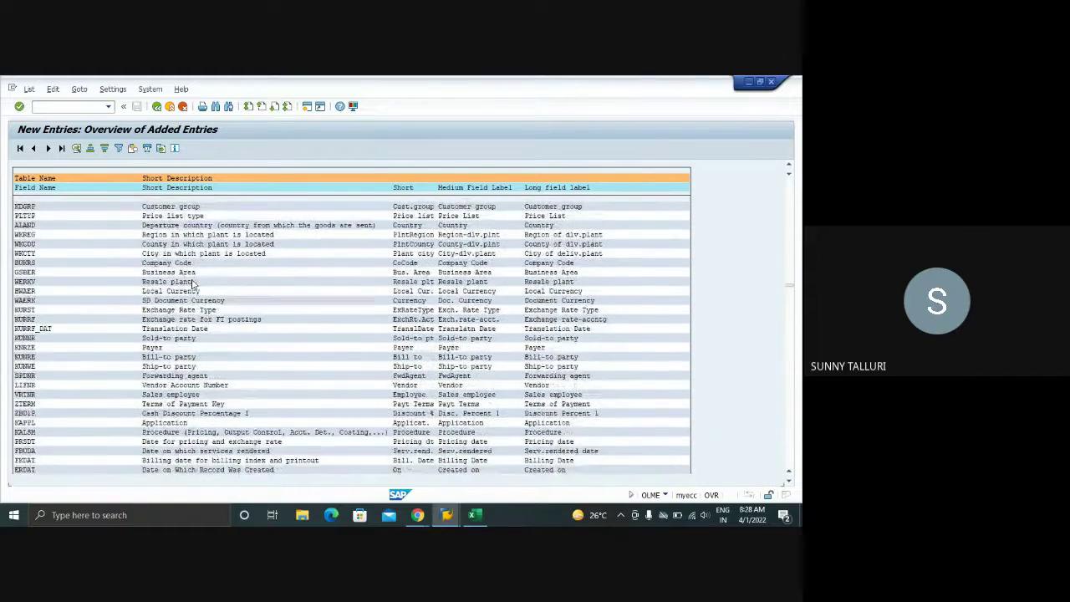
{"action": "scroll", "coordinate": [191, 284], "scroll_direction": "down", "scroll_amount": 5}
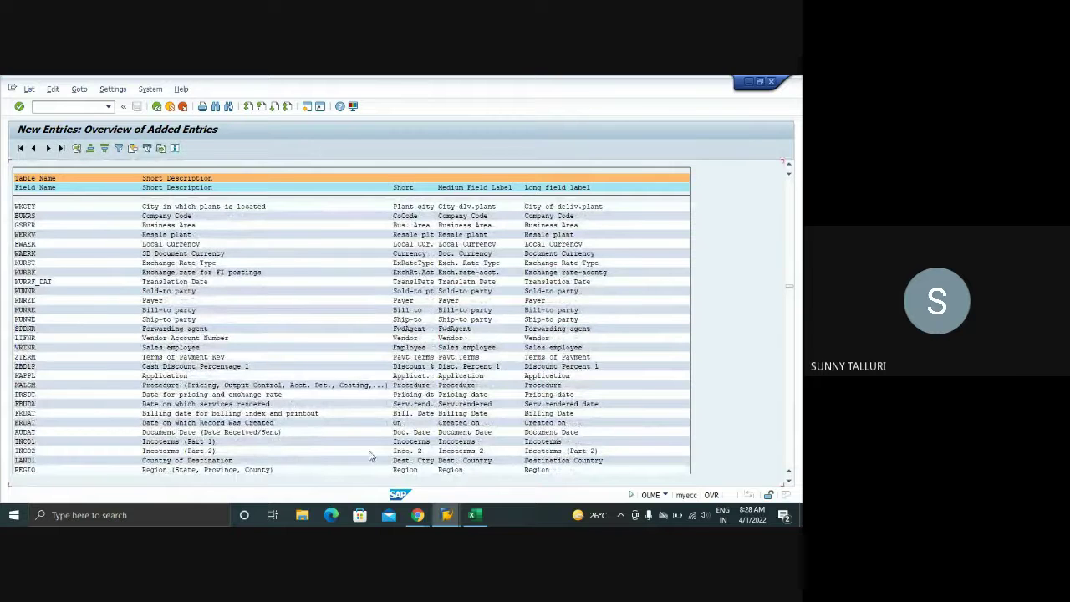
{"action": "left_click", "coordinate": [446, 515]}
{"action": "left_click", "coordinate": [422, 462]}
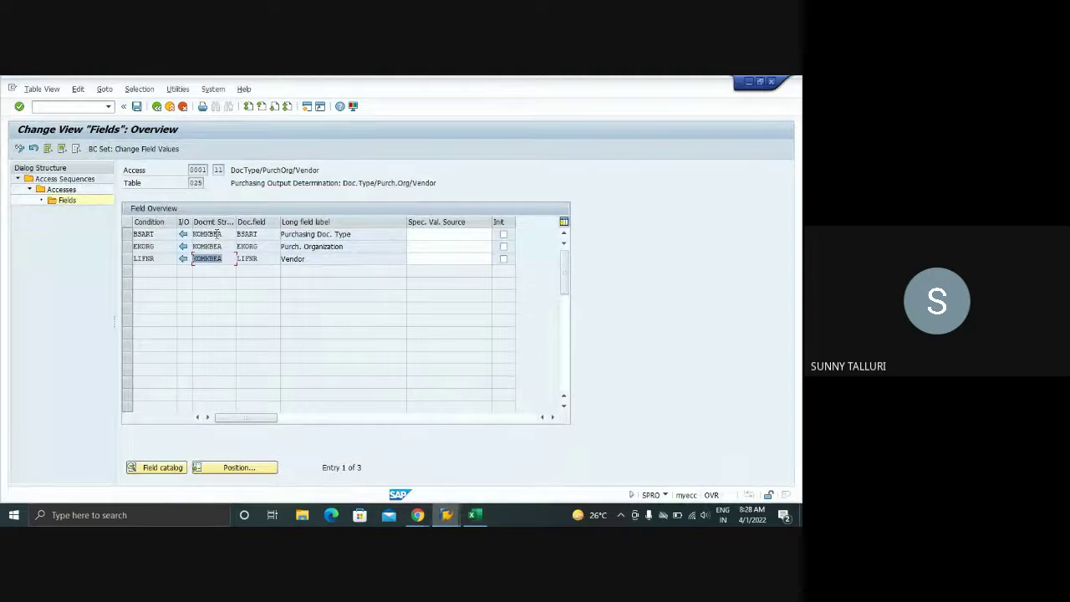
- Review access 11's KOMKBEA structure and BSART, EKORG, LIFNR fields, then return to the Accesses overview
{"action": "left_click_drag", "start_coordinate": [222, 234], "coordinate": [190, 235]}
{"action": "left_click_drag", "start_coordinate": [226, 235], "coordinate": [190, 237]}
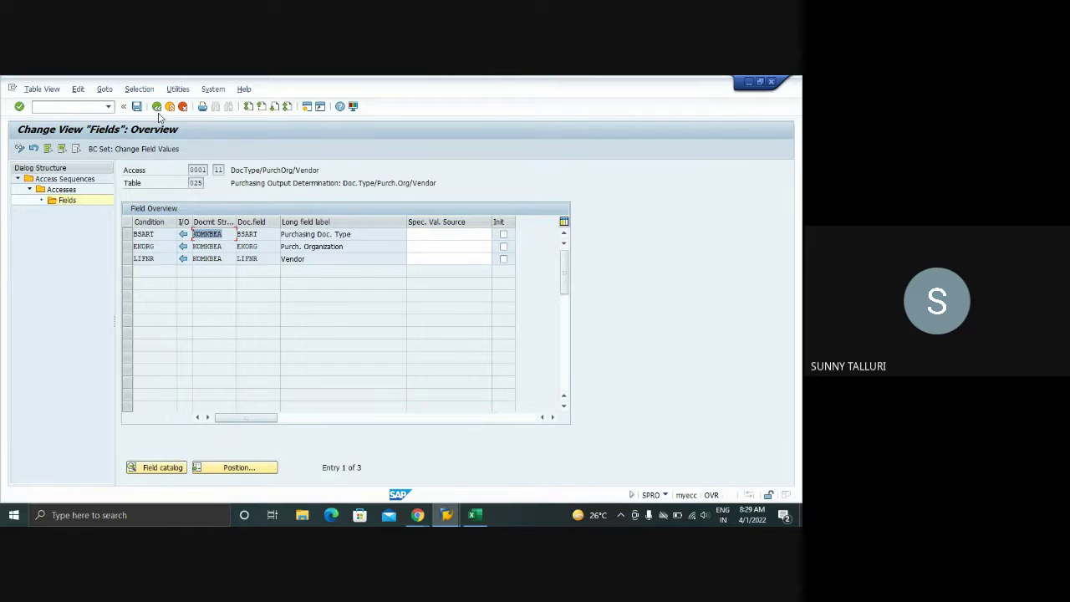
{"action": "left_click", "coordinate": [158, 239]}
{"action": "left_click", "coordinate": [159, 246]}
{"action": "left_click", "coordinate": [159, 258]}
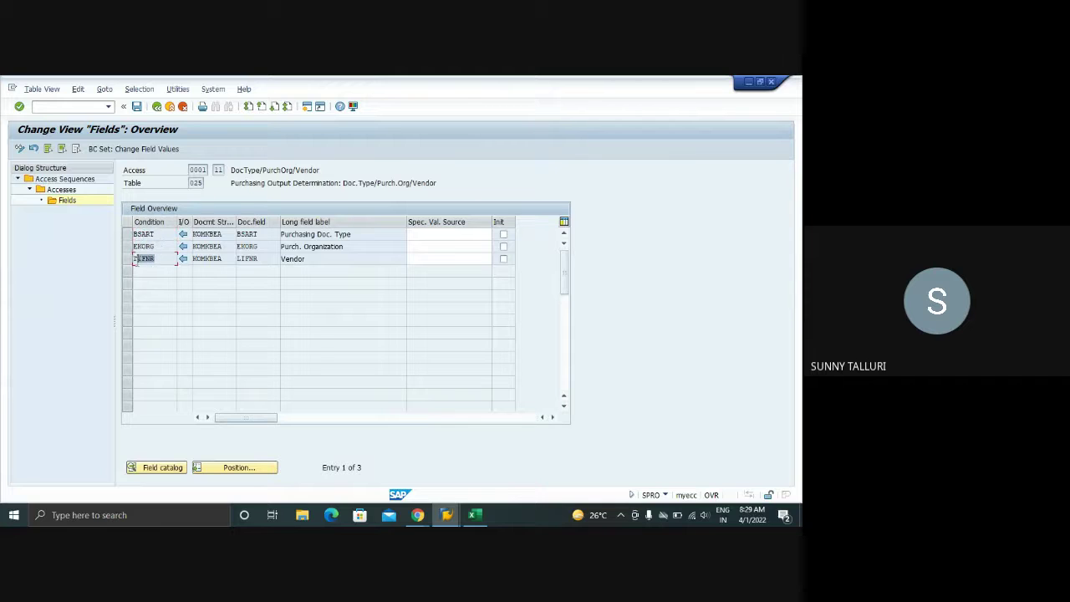
{"action": "left_click", "coordinate": [211, 234]}
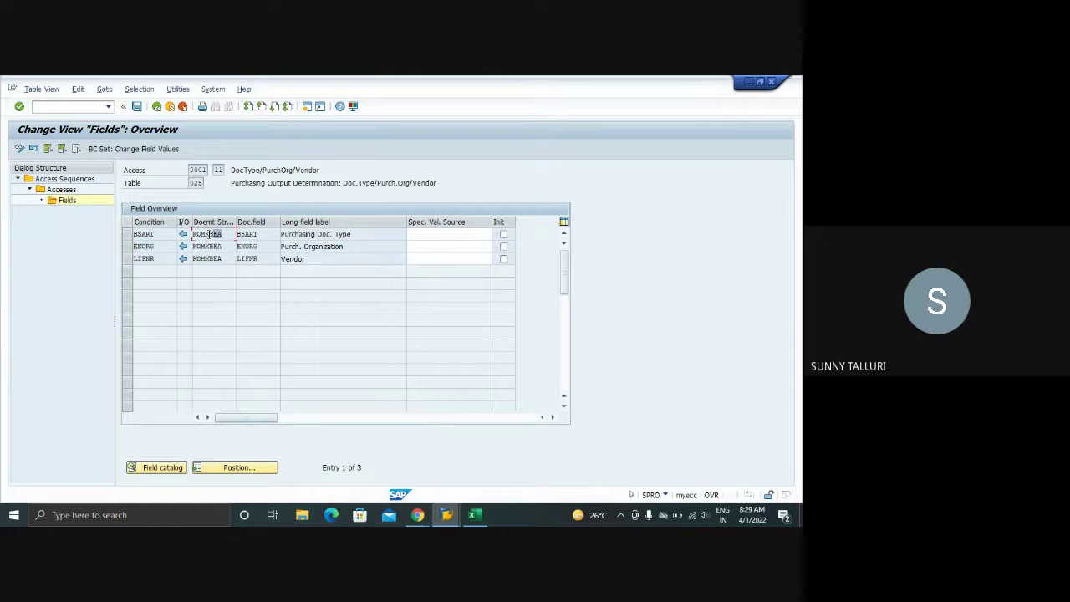
{"action": "left_click", "coordinate": [156, 106]}
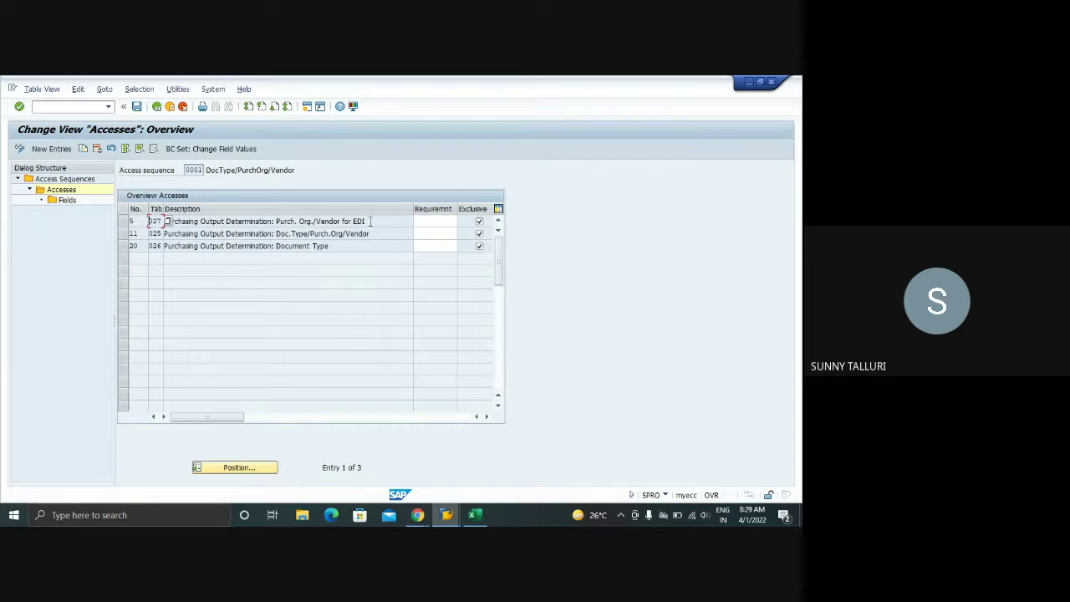
{"action": "left_click_drag", "start_coordinate": [369, 221], "coordinate": [270, 246]}
{"action": "left_click", "coordinate": [323, 246]}
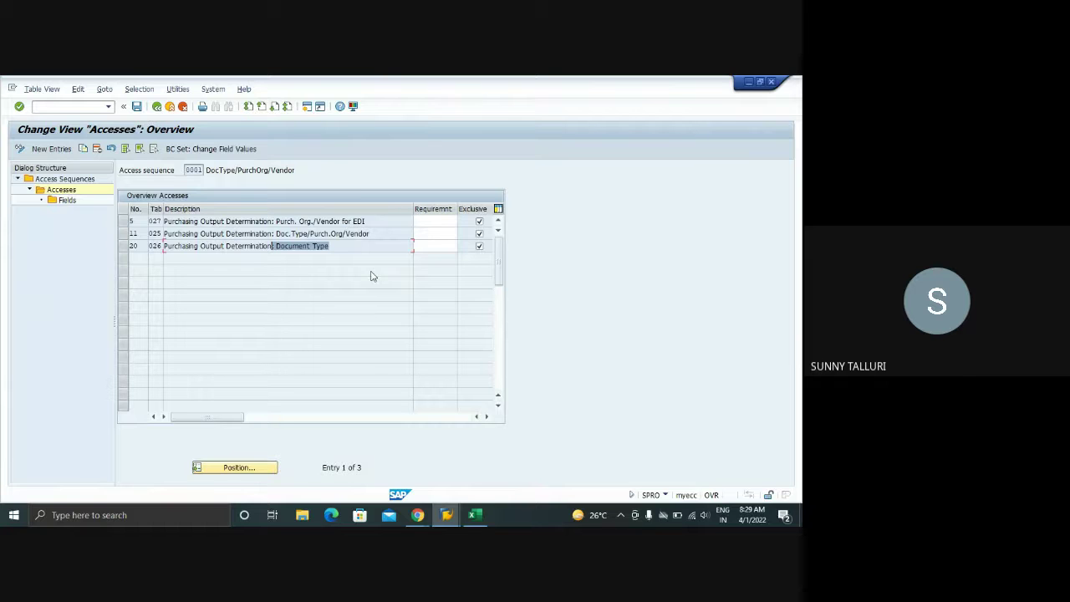
{"action": "left_click", "coordinate": [446, 513]}
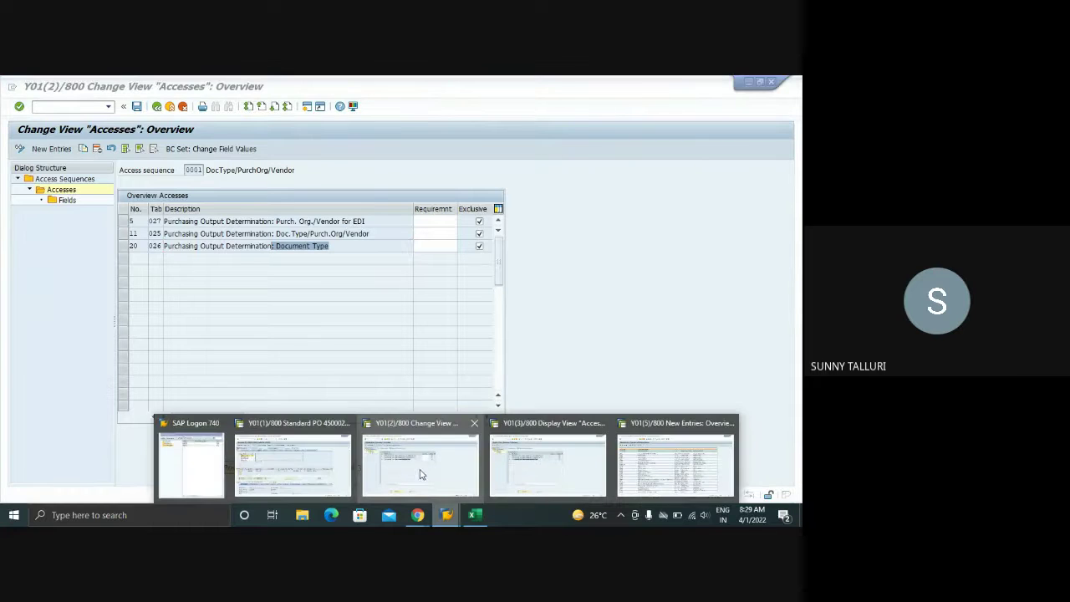
{"action": "left_click", "coordinate": [458, 487]}
- Back out to the IMG, run Define Condition Table for Purchase Order, and choose Create
{"action": "left_click", "coordinate": [155, 108]}
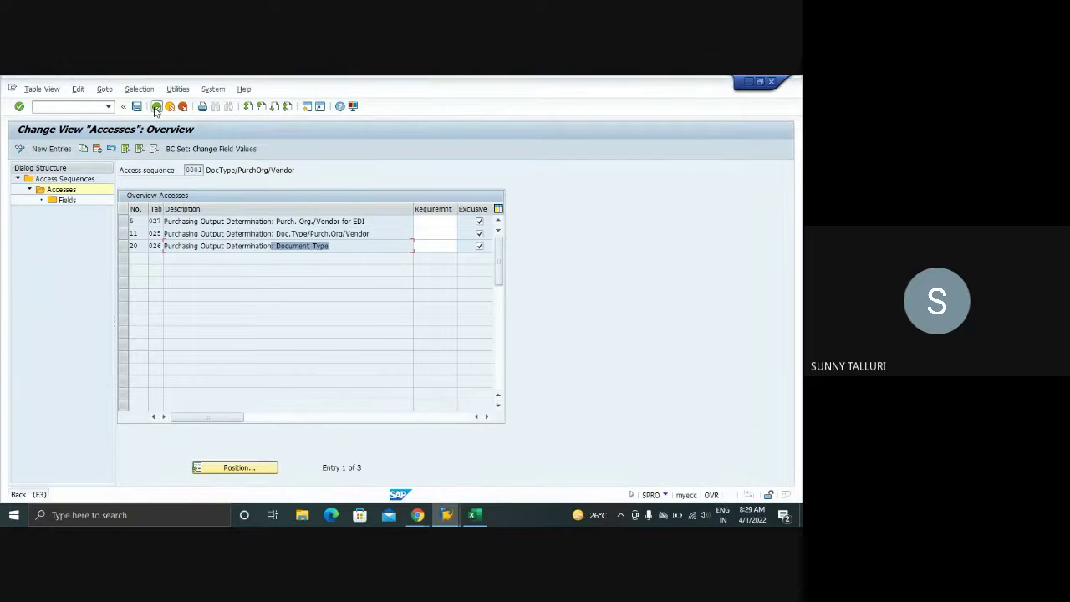
{"action": "left_click", "coordinate": [155, 108]}
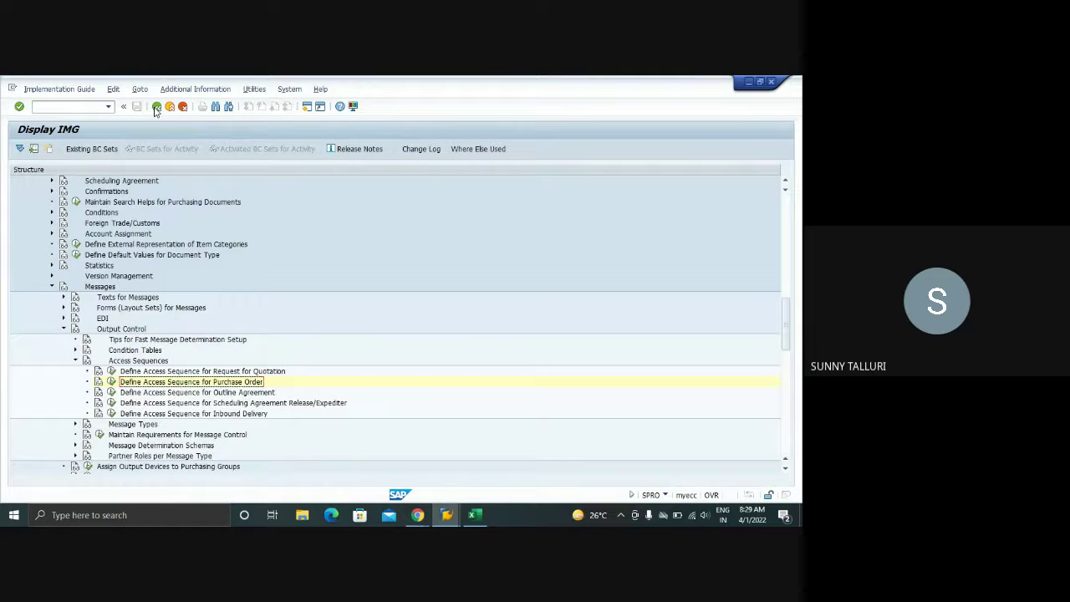
{"action": "left_click", "coordinate": [76, 361]}
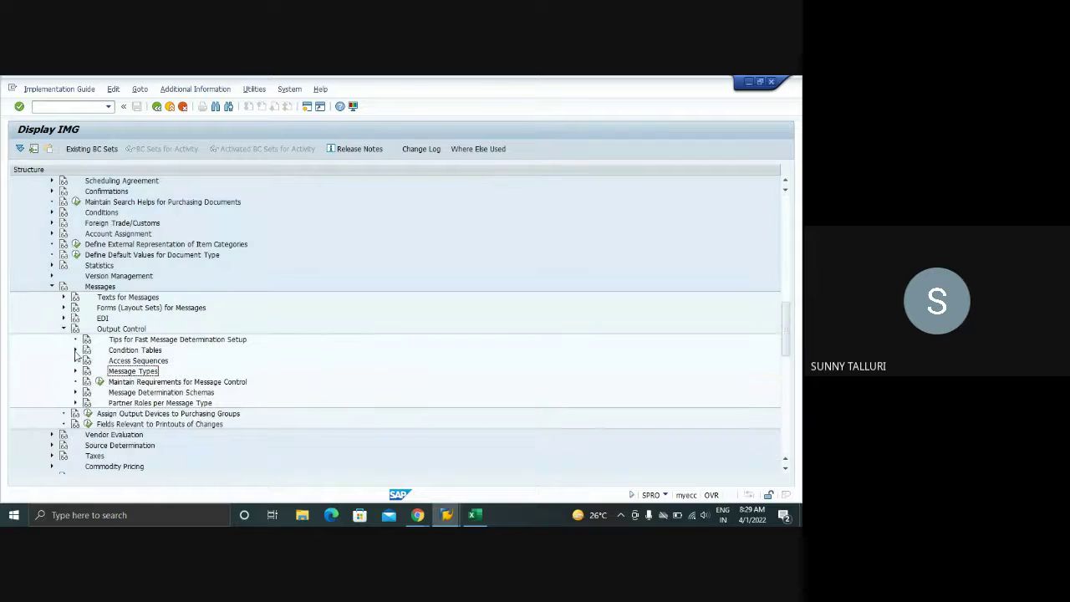
{"action": "left_click", "coordinate": [76, 350]}
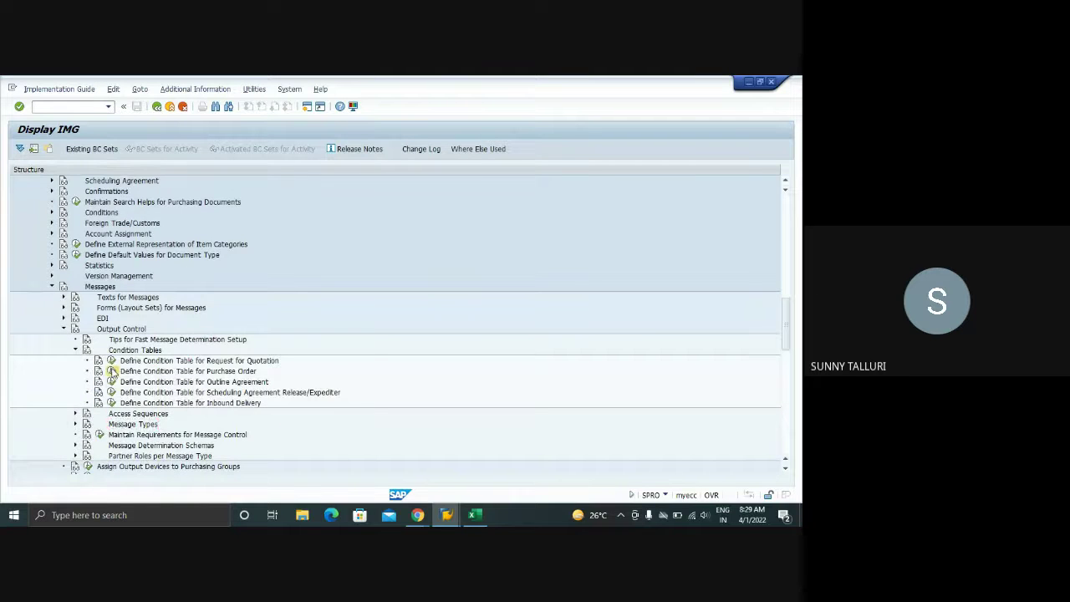
{"action": "left_click", "coordinate": [112, 371]}
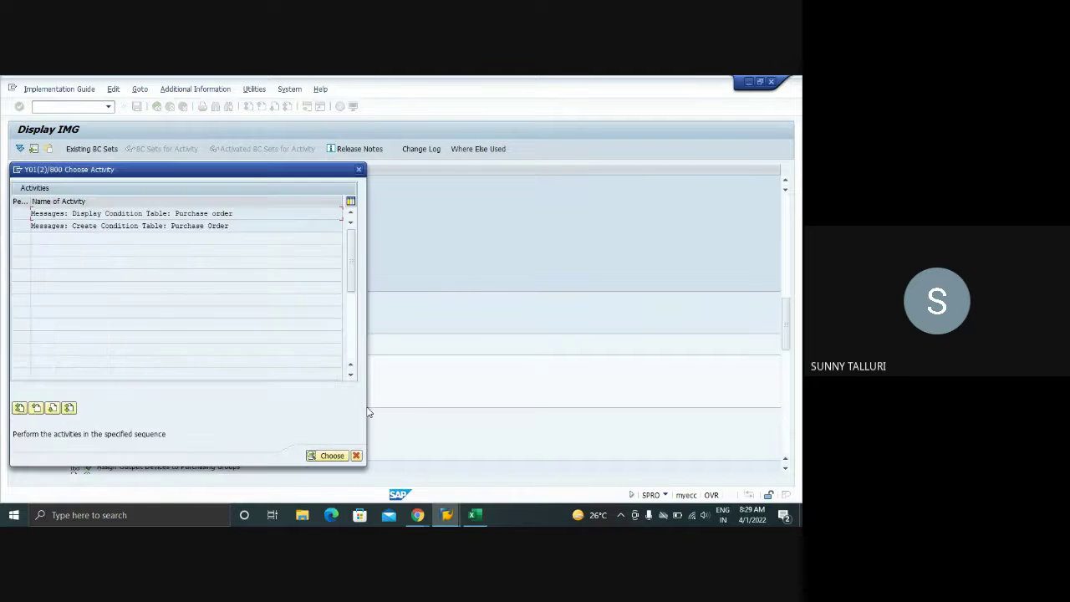
{"action": "double_click", "coordinate": [130, 226]}
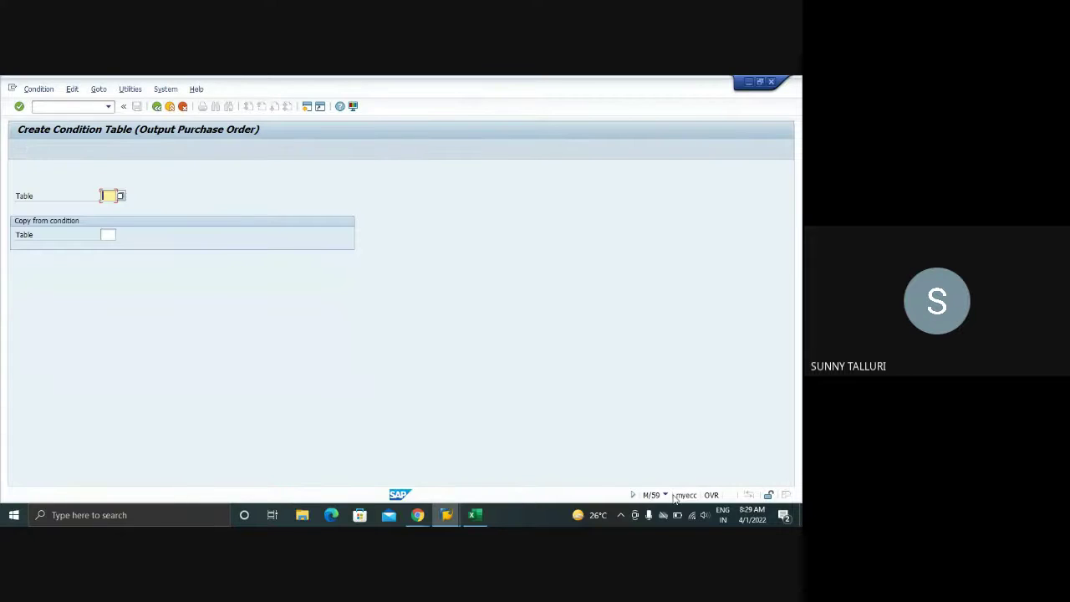
- Enter table number 901 and proceed to its Field Overview
{"action": "left_click", "coordinate": [665, 495]}
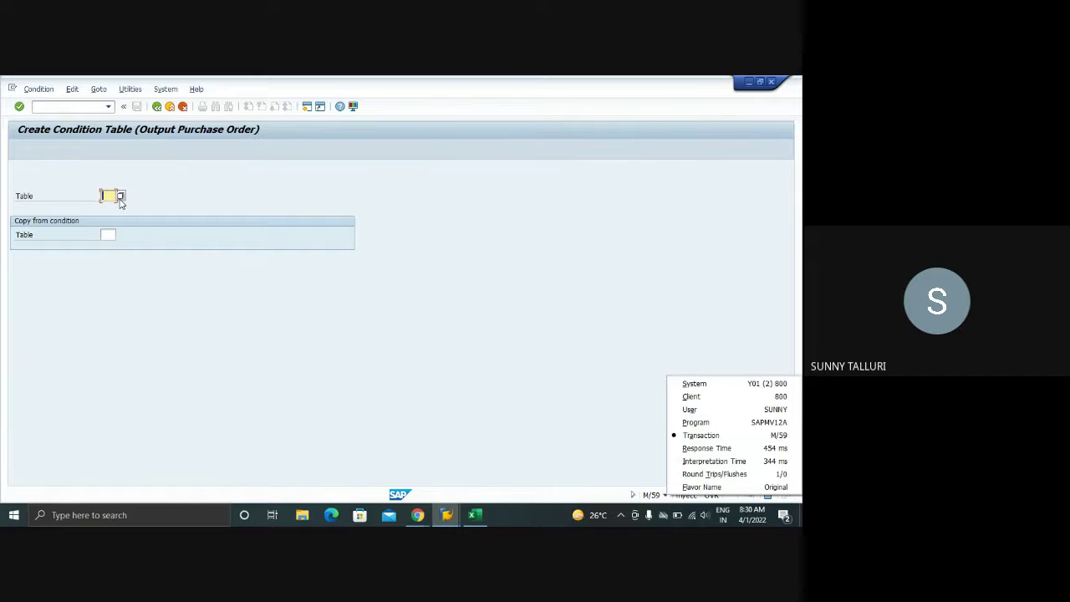
{"action": "left_click", "coordinate": [104, 195]}
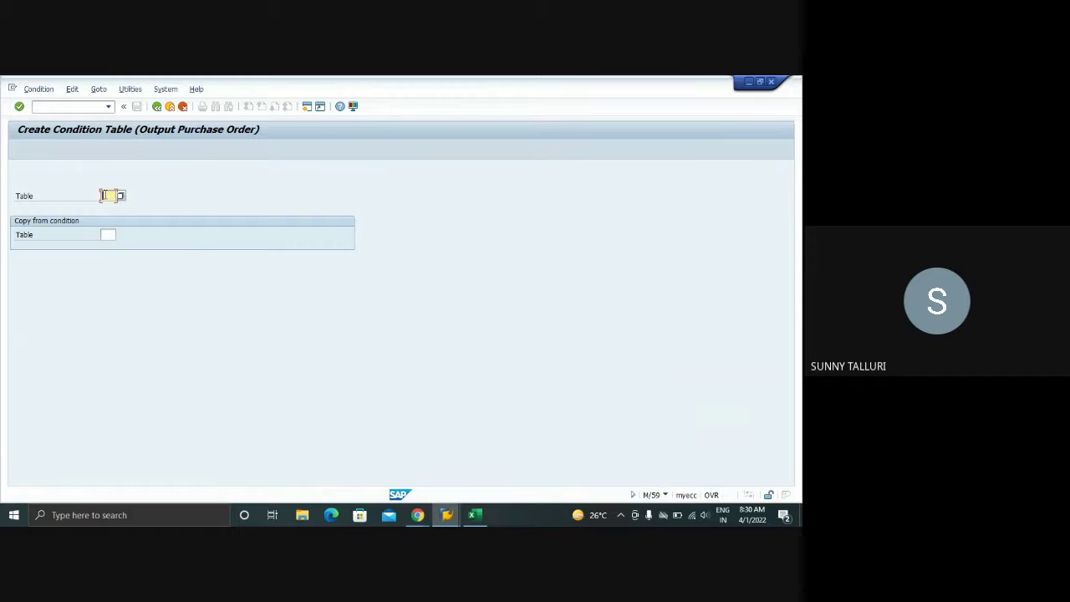
{"action": "key", "text": "Return"}
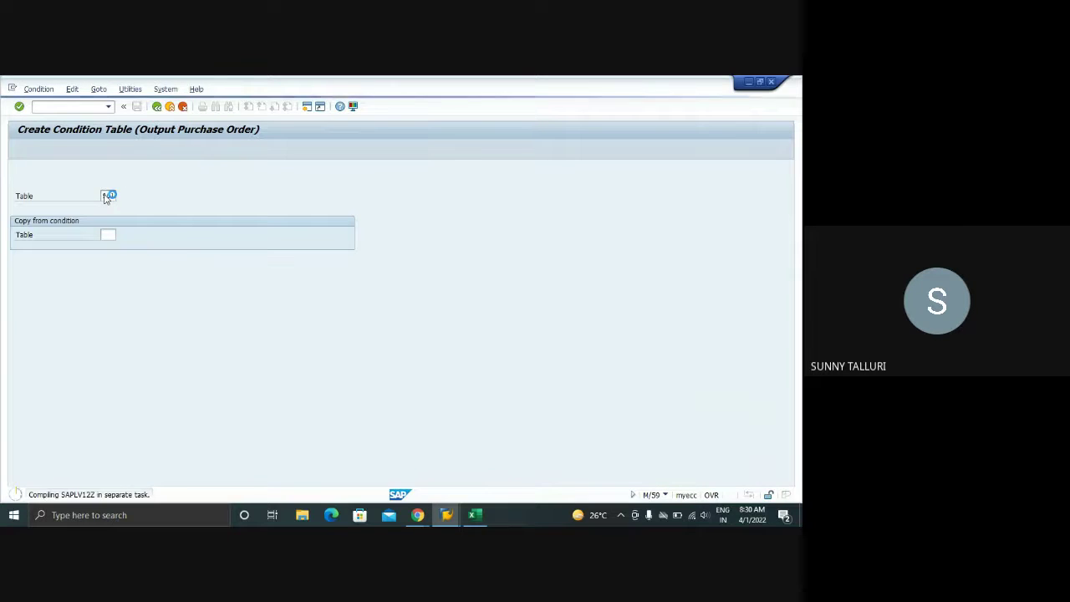
{"action": "key", "text": "Return"}
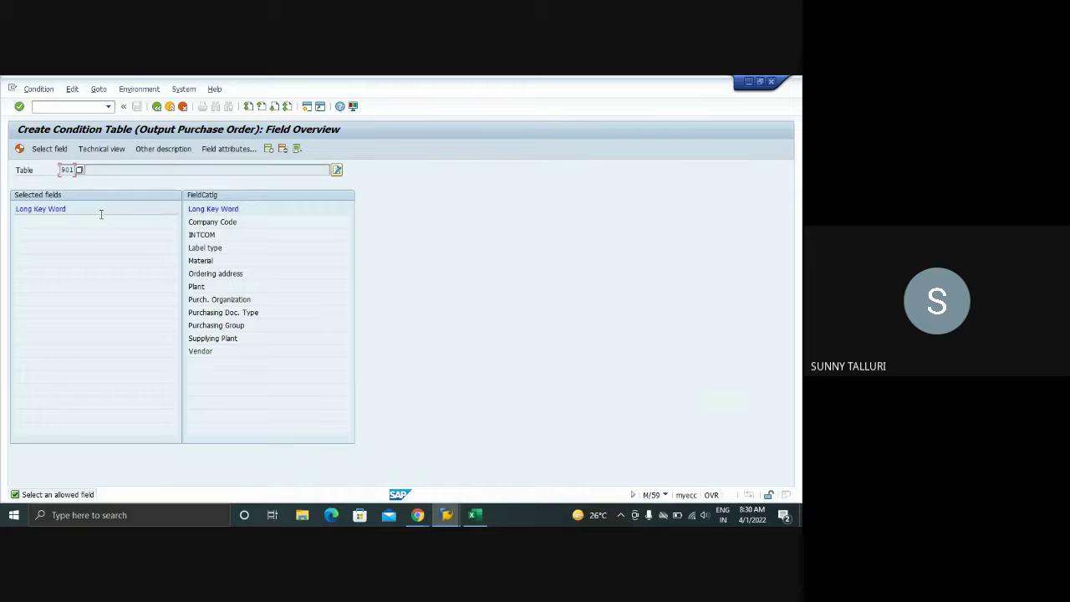
- Cycle the field catalog descriptions until technical names with medium descriptions are shown
{"action": "left_click", "coordinate": [201, 222]}
{"action": "left_click", "coordinate": [106, 150]}
{"action": "left_click", "coordinate": [158, 150]}
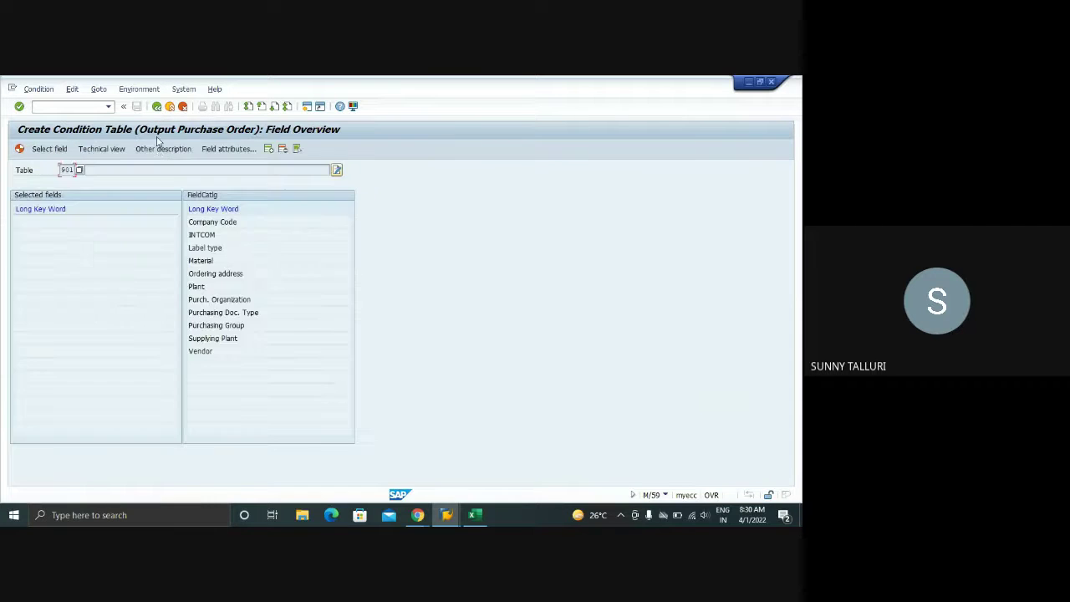
{"action": "left_click", "coordinate": [158, 149]}
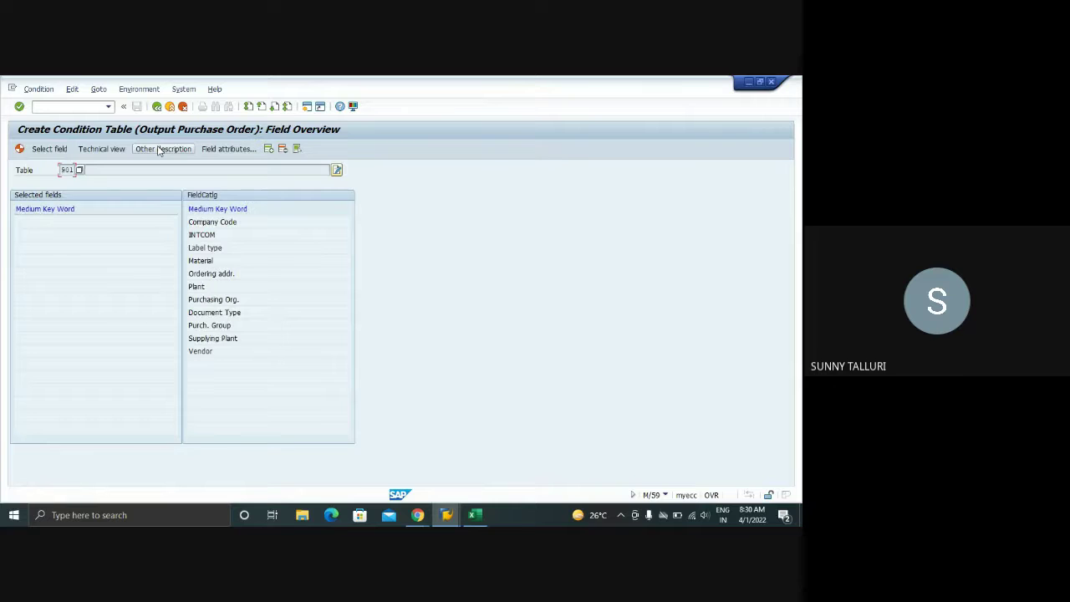
{"action": "left_click", "coordinate": [158, 150]}
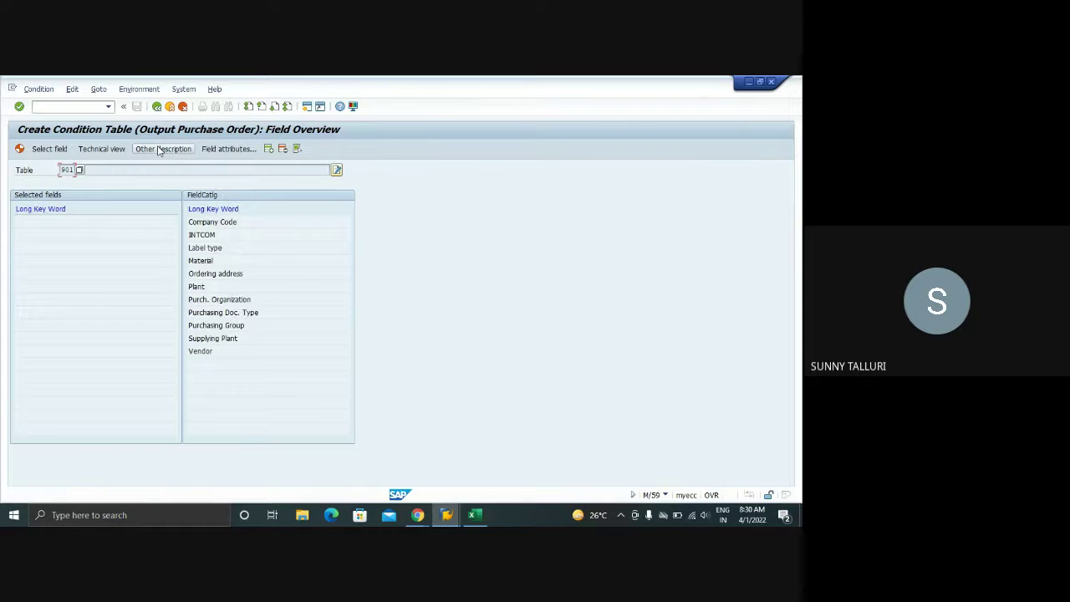
{"action": "left_click", "coordinate": [158, 149]}
{"action": "left_click", "coordinate": [158, 149]}
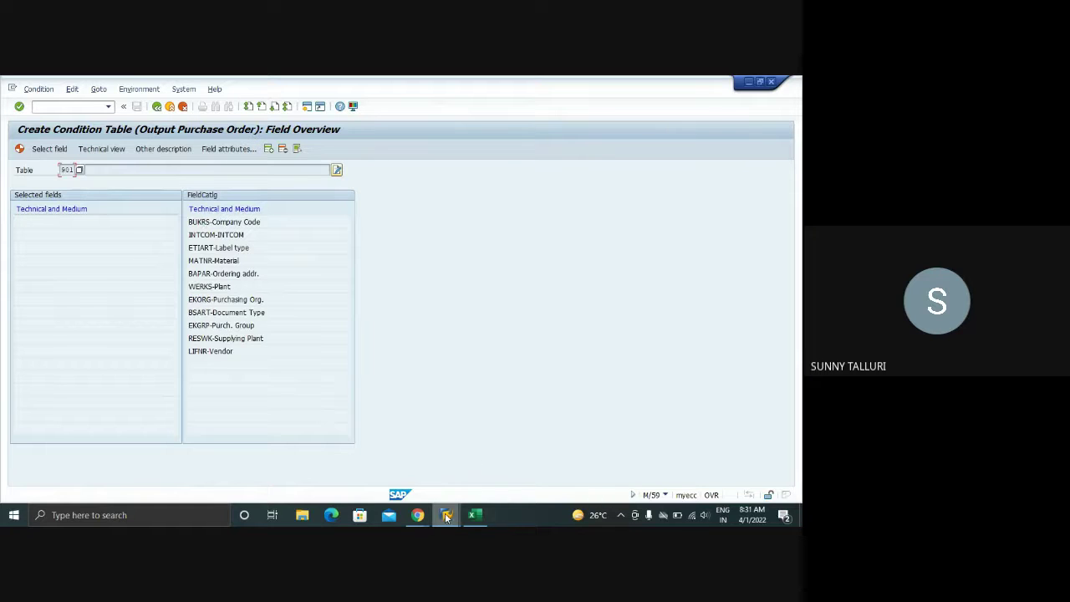
- Add Document Type (BSART) and Company Code (BUKRS) to table 901's selected fields
{"action": "mouse_move", "coordinate": [445, 515]}
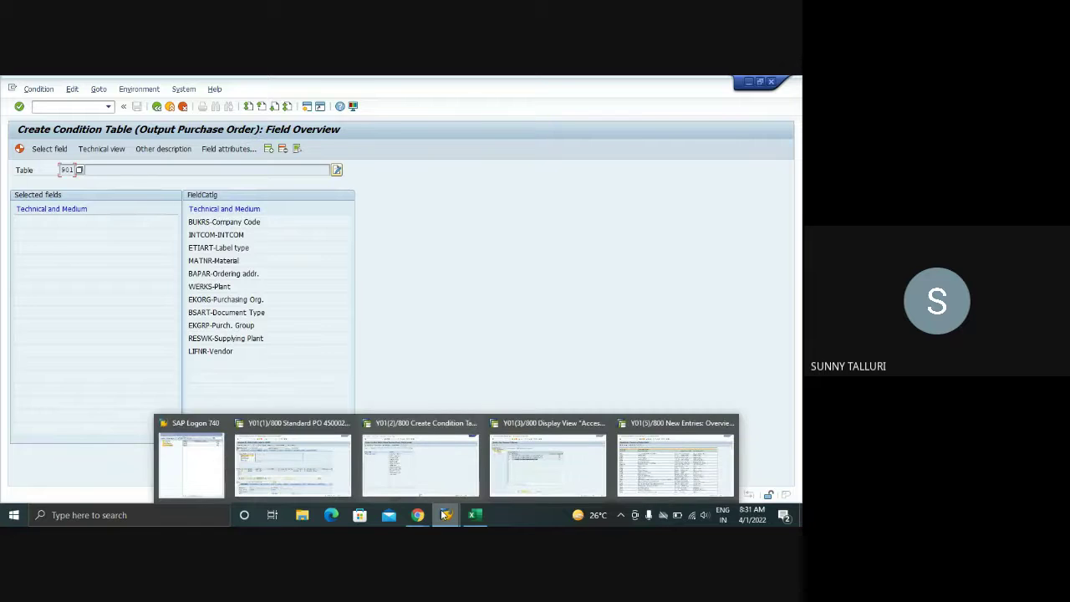
{"action": "double_click", "coordinate": [202, 312]}
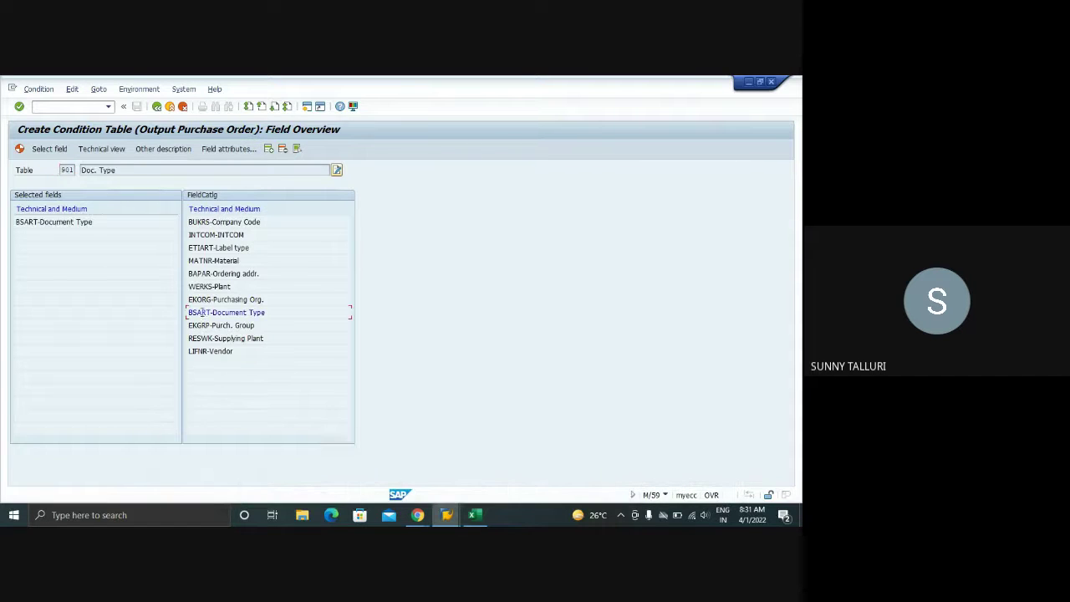
{"action": "double_click", "coordinate": [202, 222]}
- Check the accesses session, then add Vendor (LIFNR) and show table 901's technical view
{"action": "left_click", "coordinate": [445, 514]}
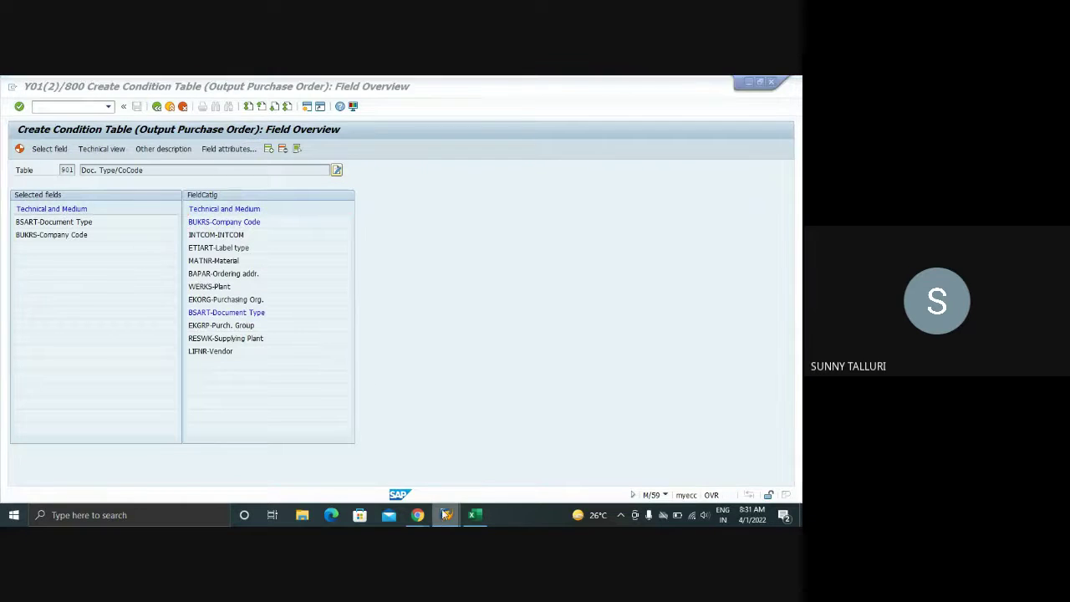
{"action": "left_click", "coordinate": [539, 462]}
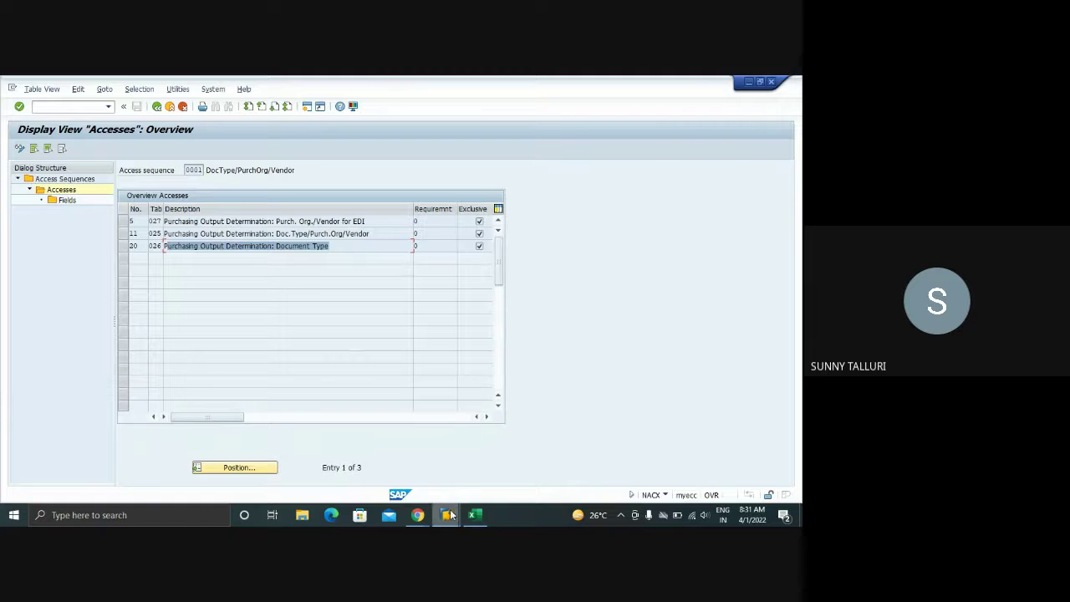
{"action": "mouse_move", "coordinate": [450, 514]}
{"action": "left_click", "coordinate": [375, 470]}
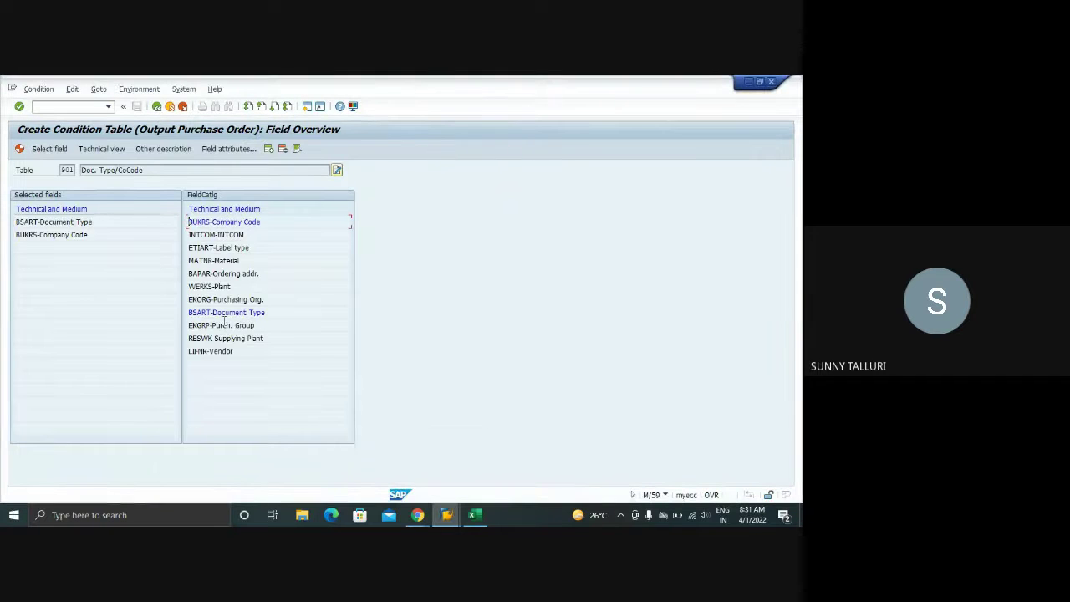
{"action": "double_click", "coordinate": [221, 351]}
{"action": "left_click", "coordinate": [101, 150]}
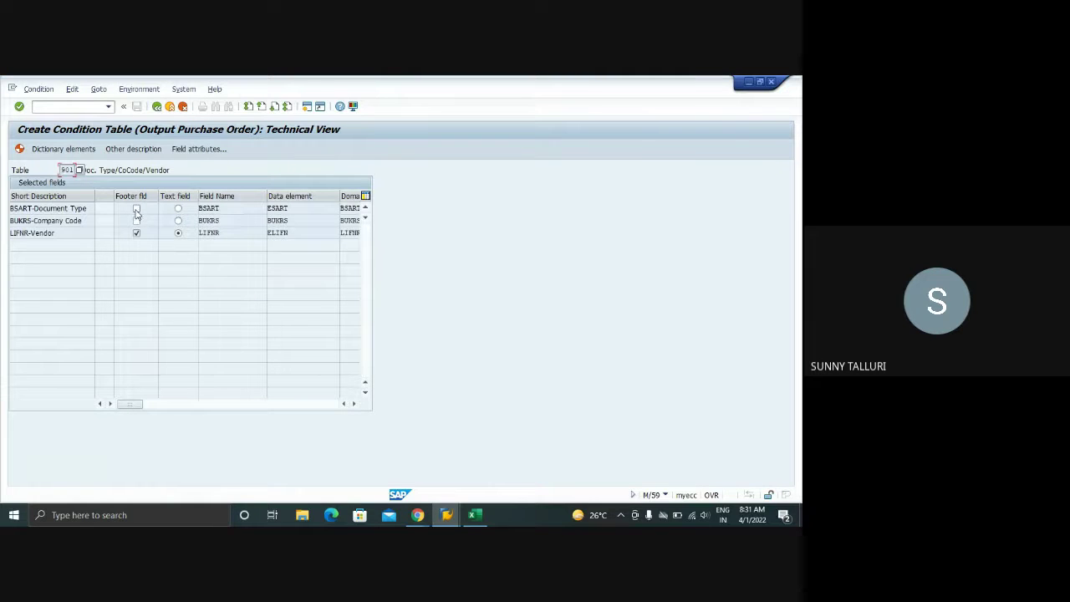
- Flag Document Type and Company Code as footer fields, consulting the F1 help on footer fields
{"action": "left_click", "coordinate": [136, 210]}
{"action": "key", "text": "F1"}
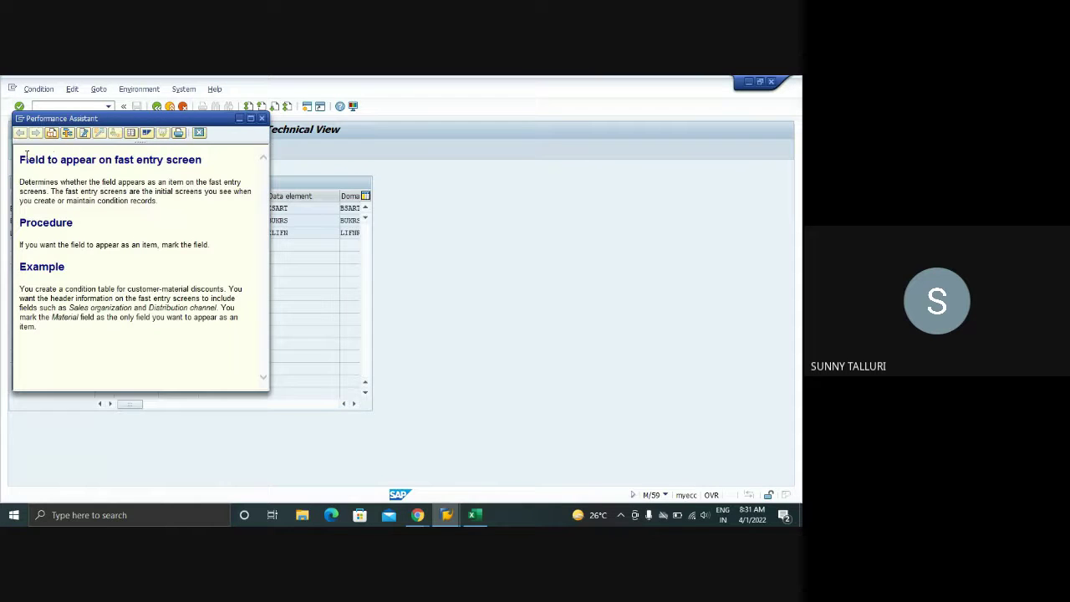
{"action": "left_click_drag", "start_coordinate": [26, 156], "coordinate": [201, 250]}
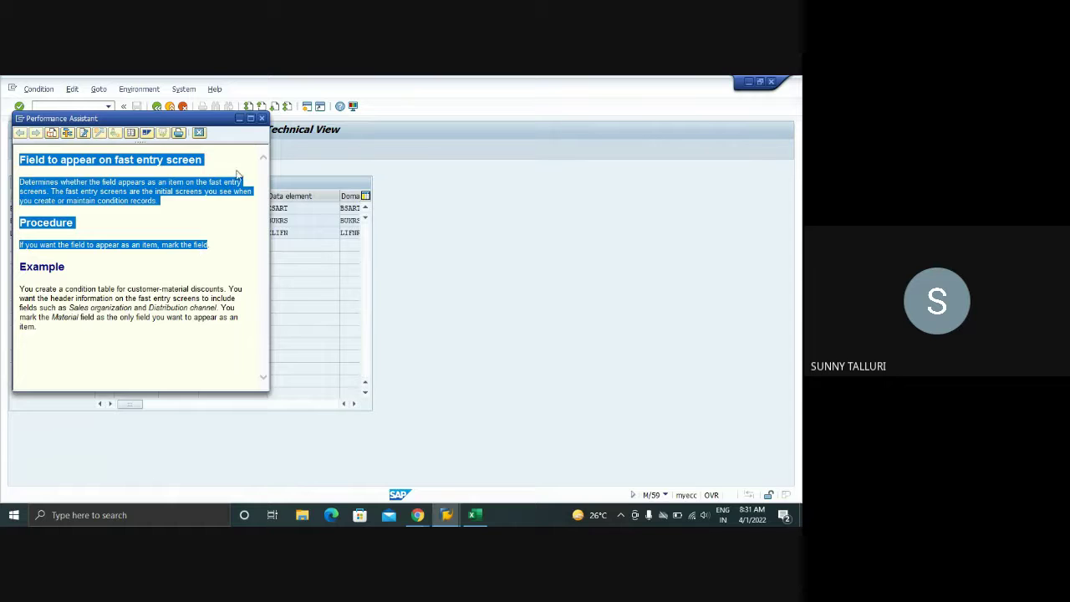
{"action": "left_click", "coordinate": [261, 118]}
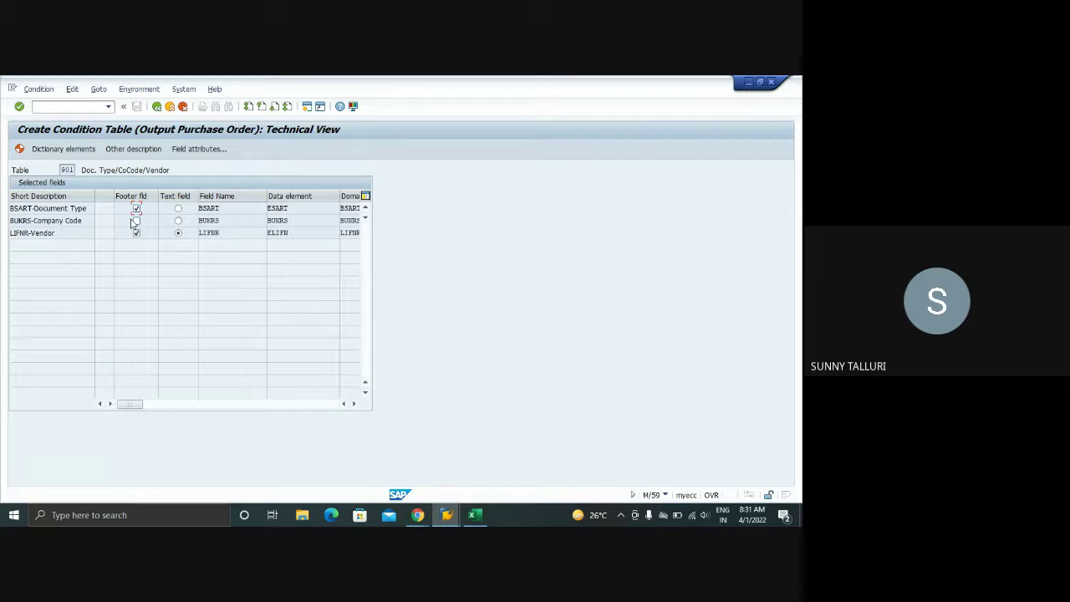
{"action": "left_click", "coordinate": [135, 221]}
- Generate table 901, confirm, save it as a Local Object, and leave the generation log
{"action": "left_click", "coordinate": [19, 149]}
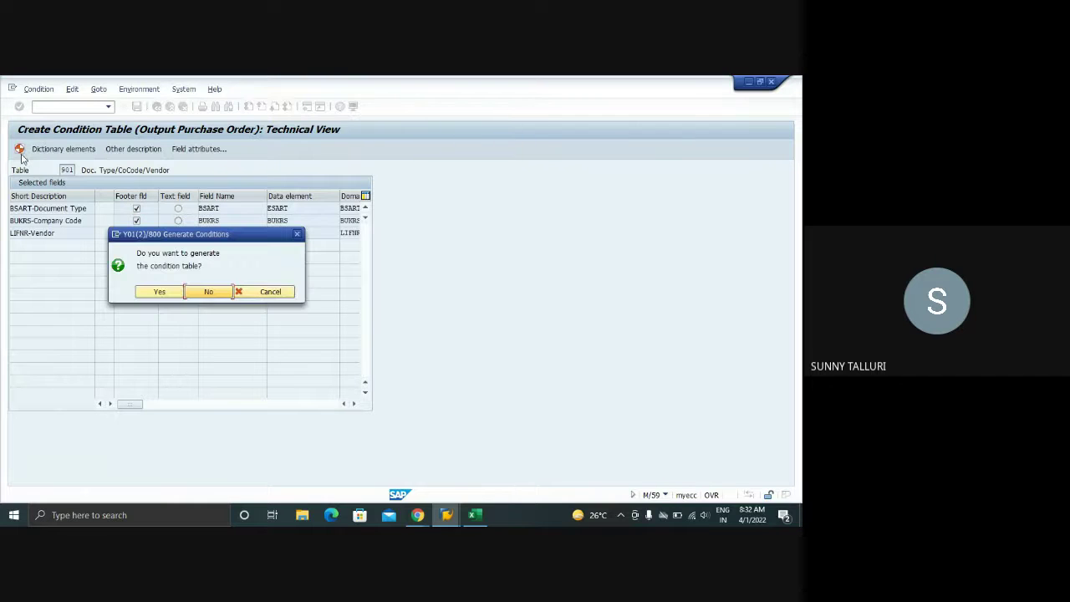
{"action": "left_click", "coordinate": [142, 292]}
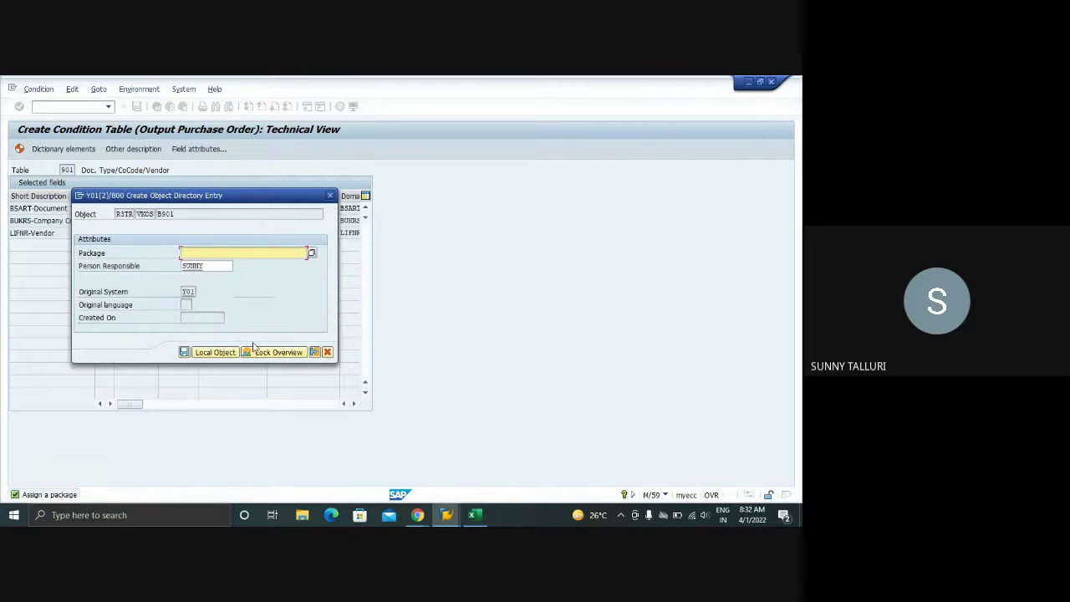
{"action": "left_click", "coordinate": [209, 356]}
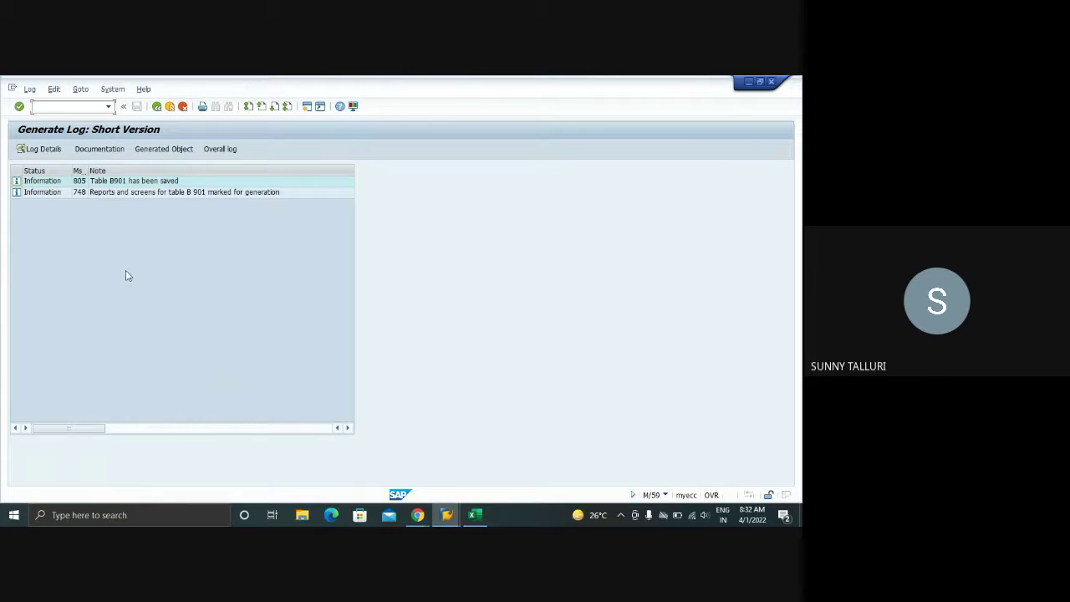
{"action": "left_click", "coordinate": [155, 107]}
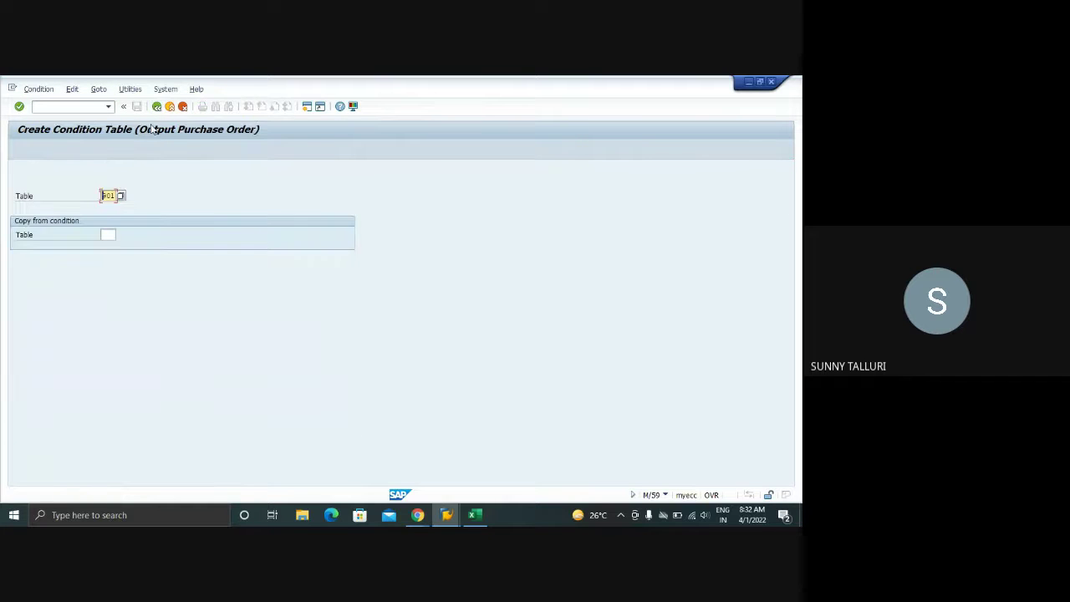
- Display existing condition table 901 and toggle its technical view
{"action": "left_click", "coordinate": [38, 90]}
{"action": "left_click", "coordinate": [45, 142]}
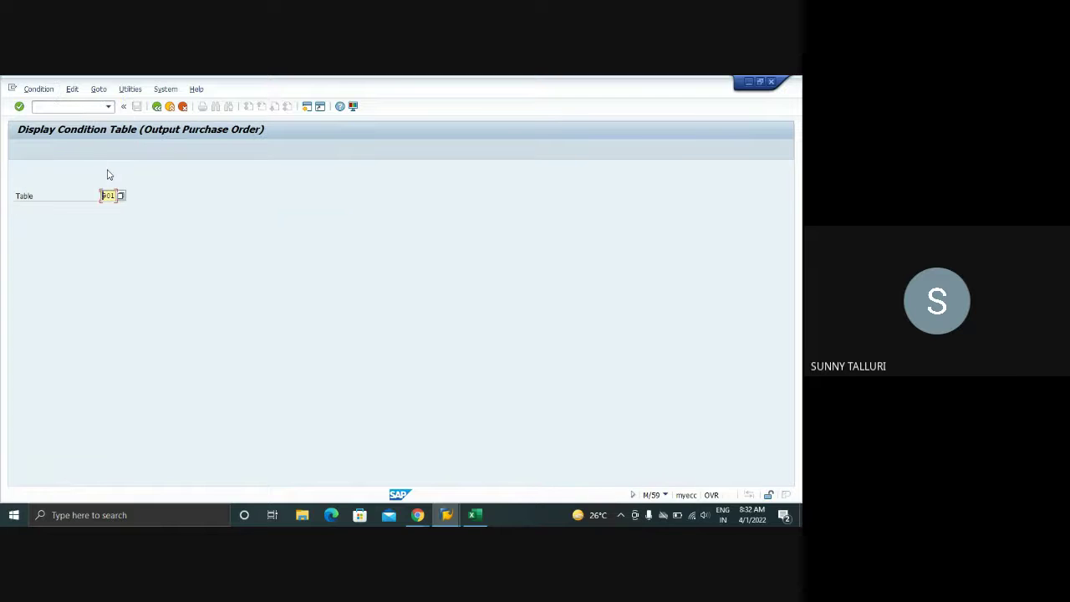
{"action": "key", "text": "Return"}
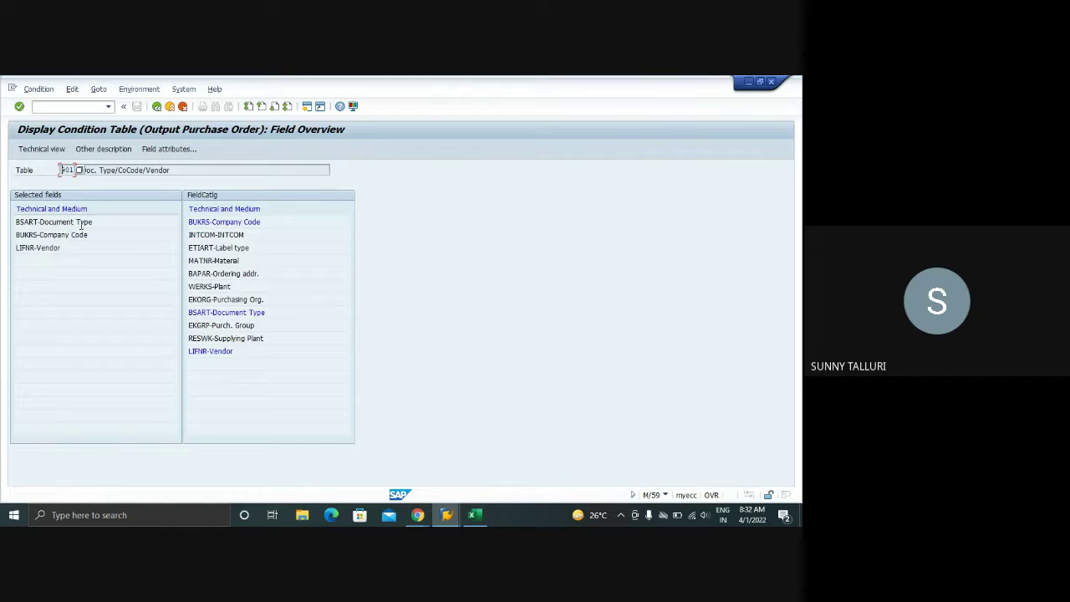
{"action": "left_click", "coordinate": [41, 149]}
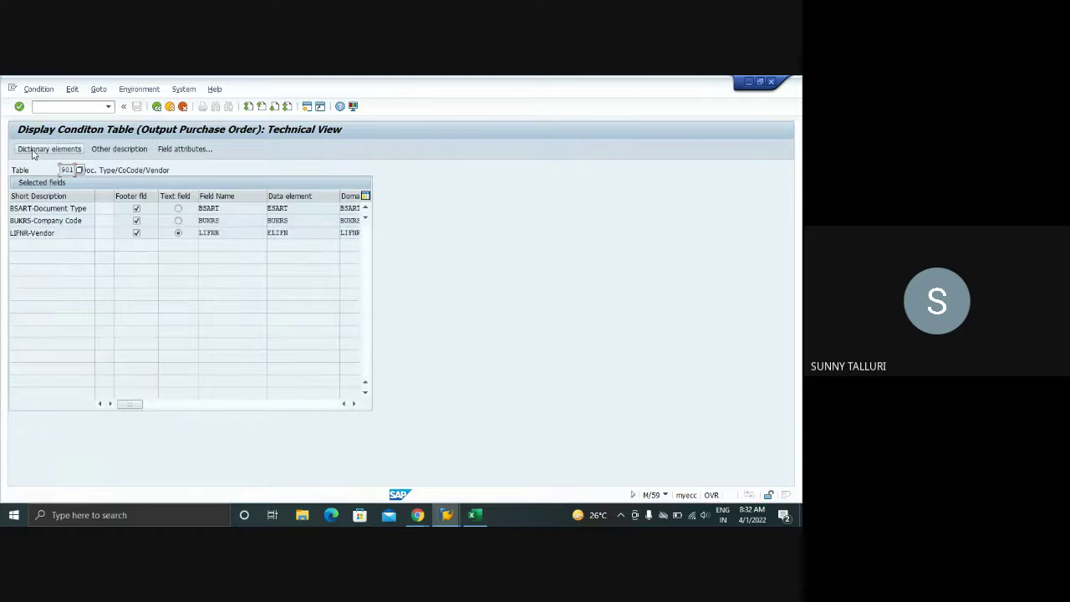
{"action": "left_click", "coordinate": [156, 108]}
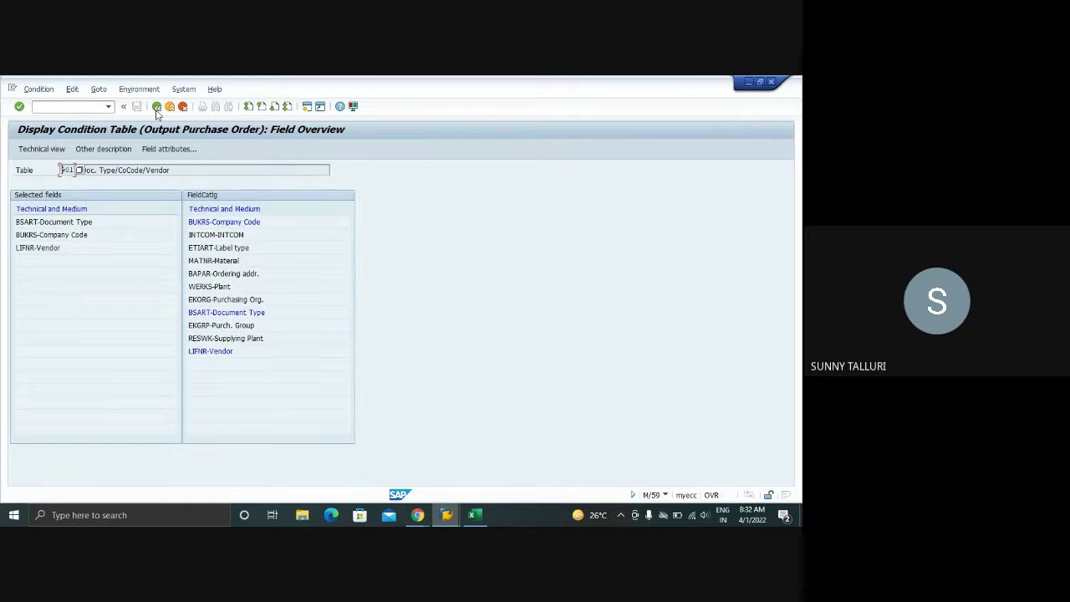
- Highlight table number 901 and description Doc. Type/CoCode/Vendor, then exit the display
{"action": "left_click_drag", "start_coordinate": [62, 170], "coordinate": [78, 172]}
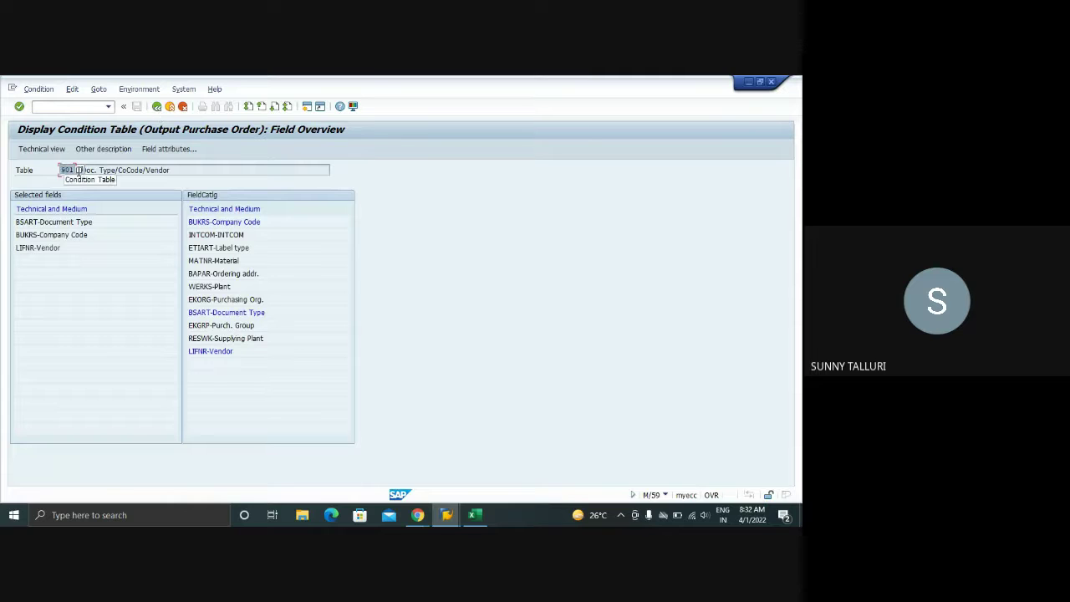
{"action": "left_click_drag", "start_coordinate": [178, 169], "coordinate": [75, 170]}
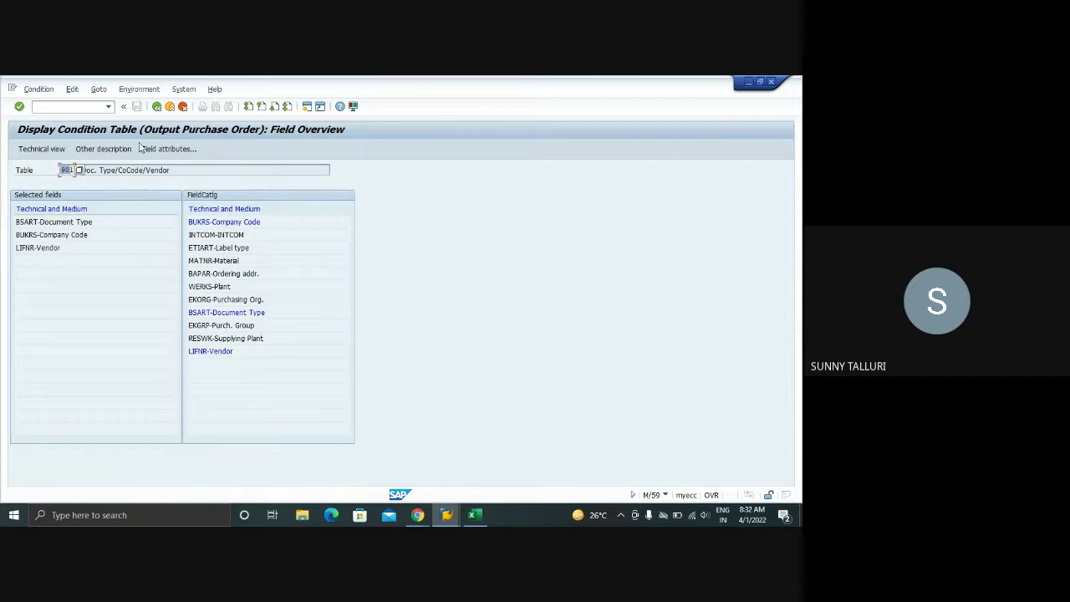
{"action": "left_click", "coordinate": [156, 107]}
{"action": "left_click", "coordinate": [157, 107]}
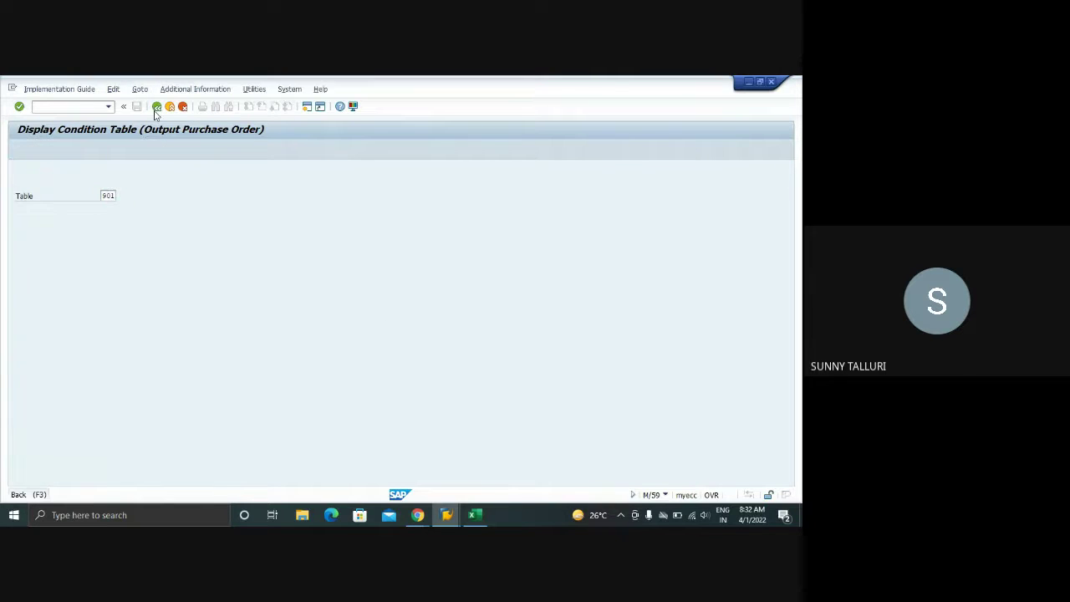
- Run Define Access Sequence for Purchase Order, acknowledge the cross-client warning, and open 0001's Accesses
{"action": "left_click", "coordinate": [358, 170]}
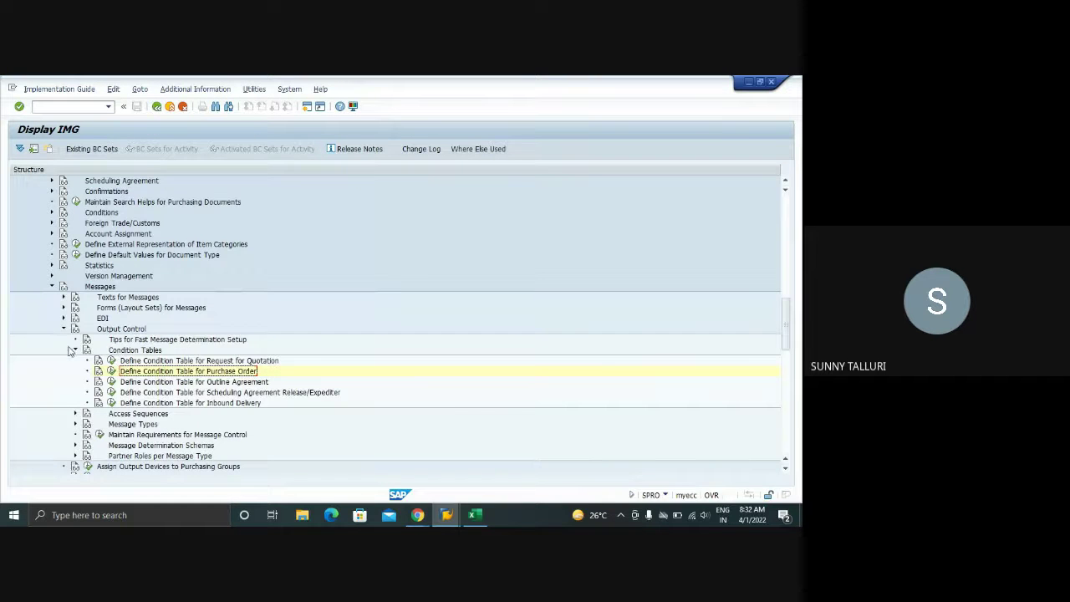
{"action": "left_click", "coordinate": [75, 349]}
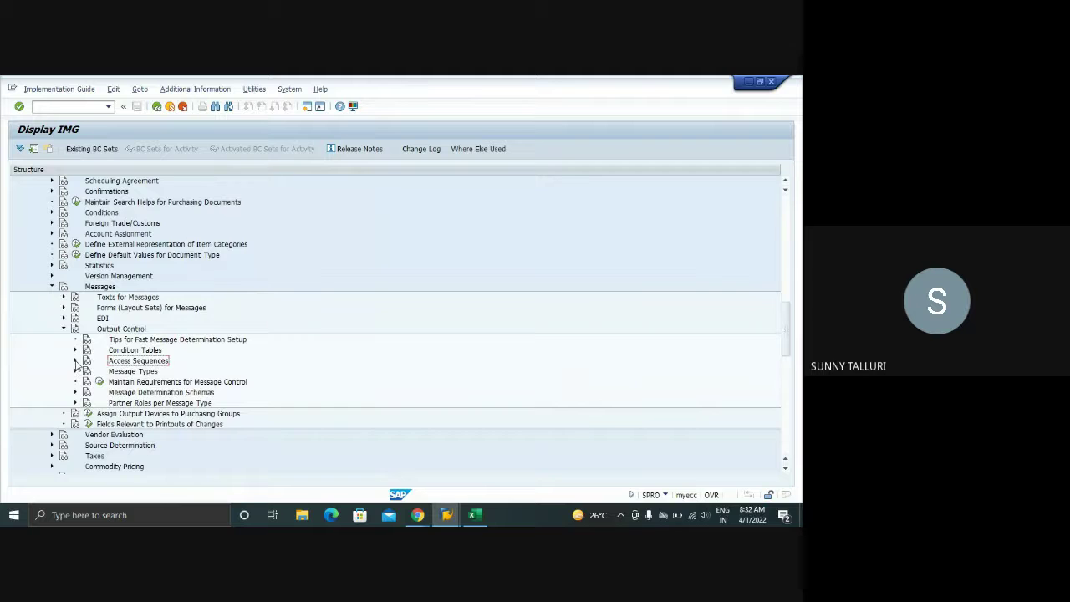
{"action": "left_click", "coordinate": [76, 360]}
{"action": "left_click", "coordinate": [110, 381]}
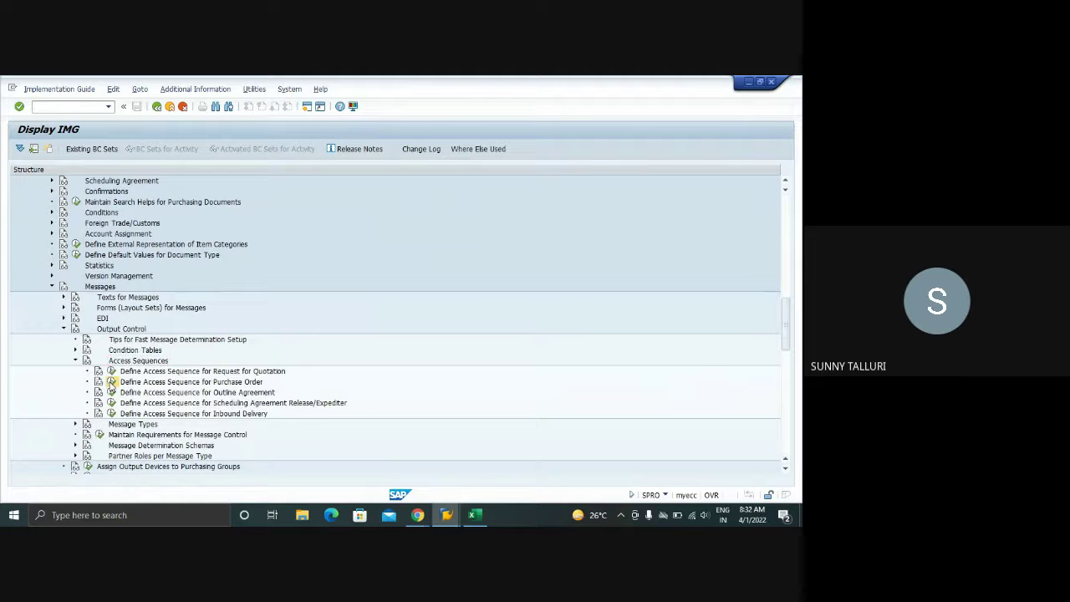
{"action": "left_click", "coordinate": [287, 404]}
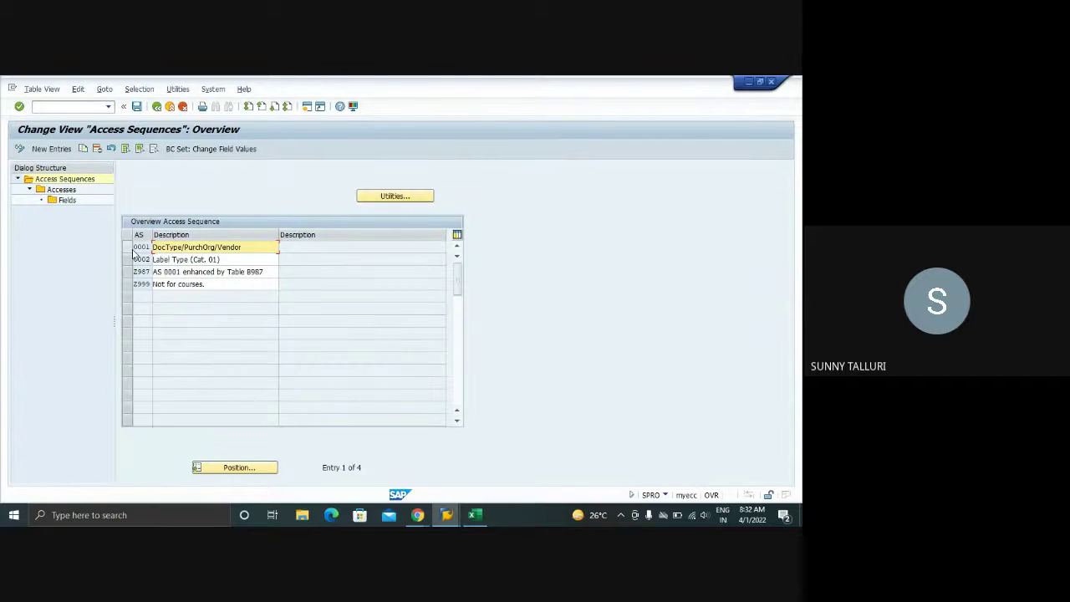
{"action": "left_click", "coordinate": [128, 247]}
{"action": "double_click", "coordinate": [60, 191]}
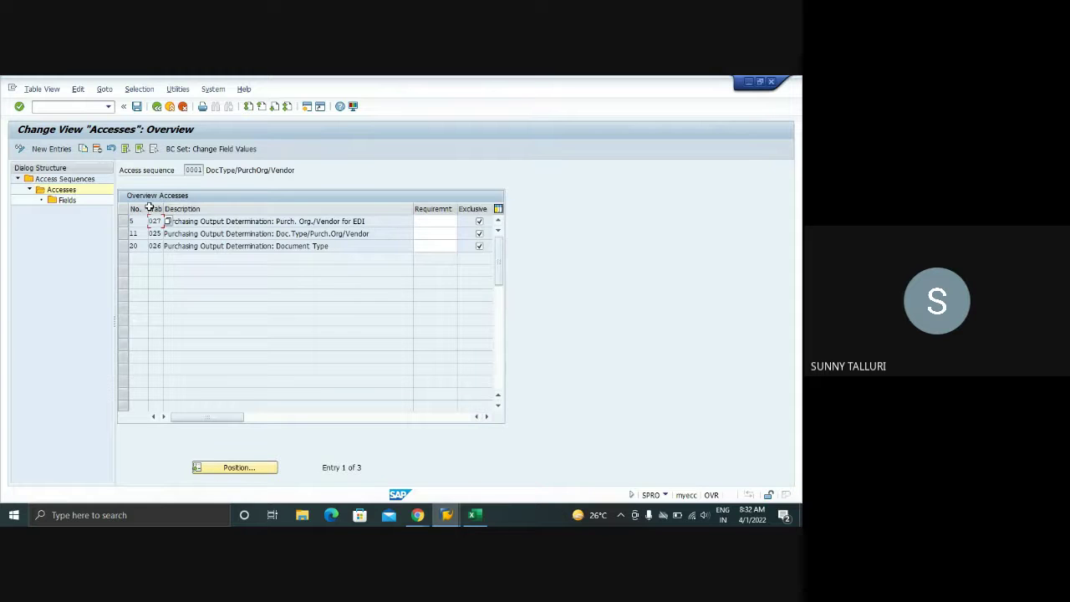
- Create access 25 with condition table 901, confirm the table messages, and save past the field-assignment warning
{"action": "left_click", "coordinate": [61, 151]}
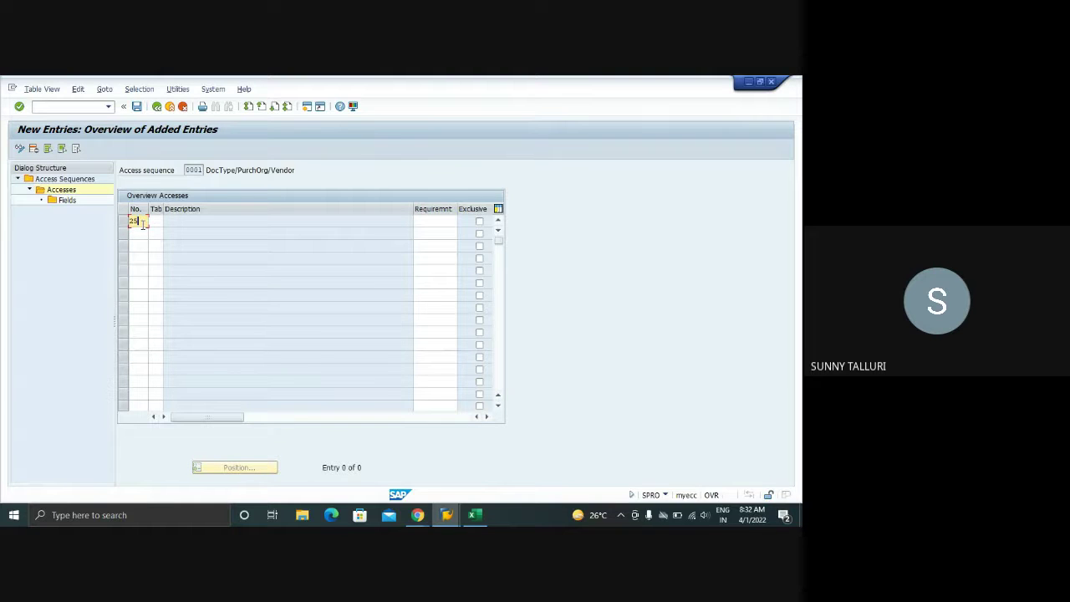
{"action": "key", "text": "Tab"}
{"action": "type", "text": "90"}
{"action": "key", "text": "Return"}
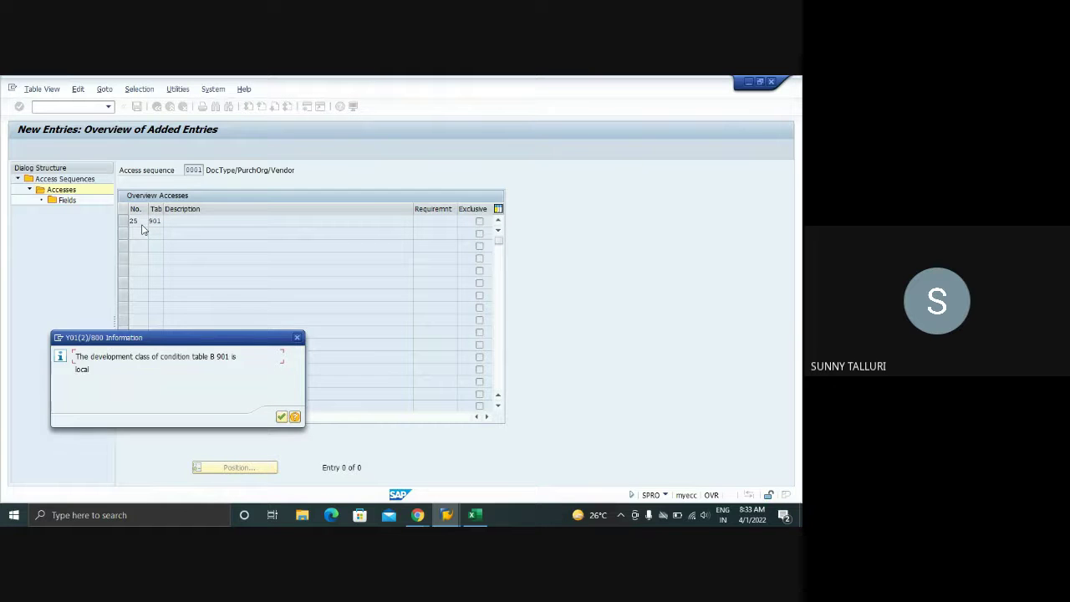
{"action": "key", "text": "Return"}
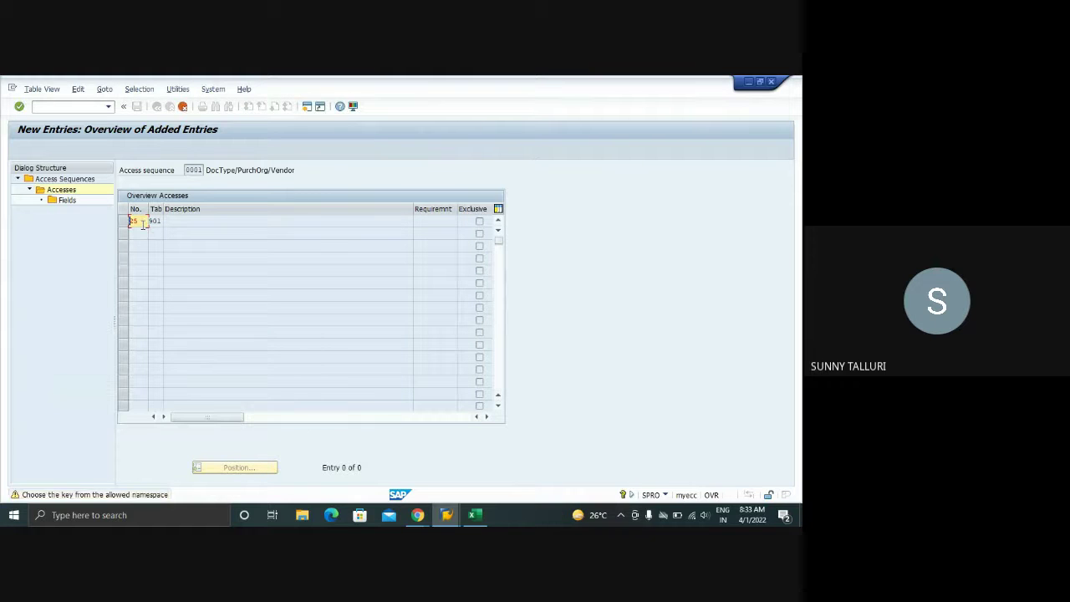
{"action": "key", "text": "Return"}
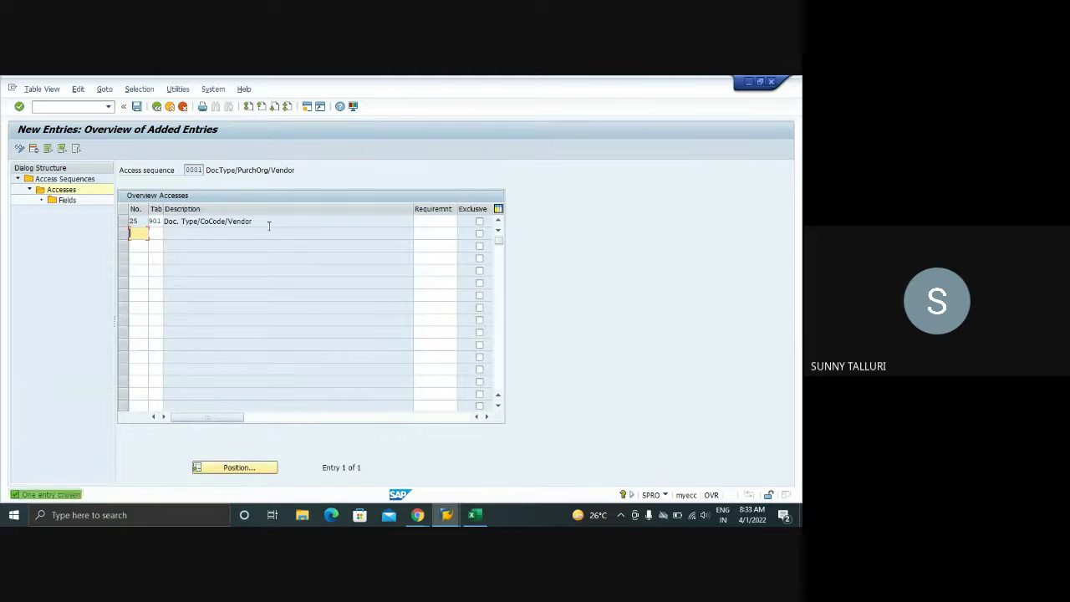
{"action": "left_click", "coordinate": [137, 107]}
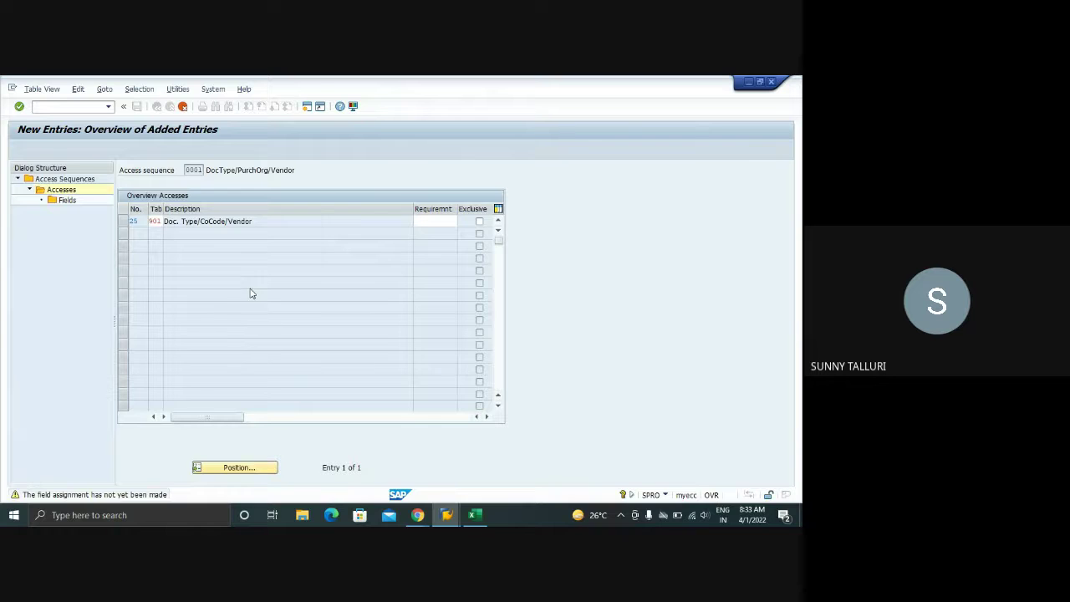
{"action": "key", "text": "Return"}
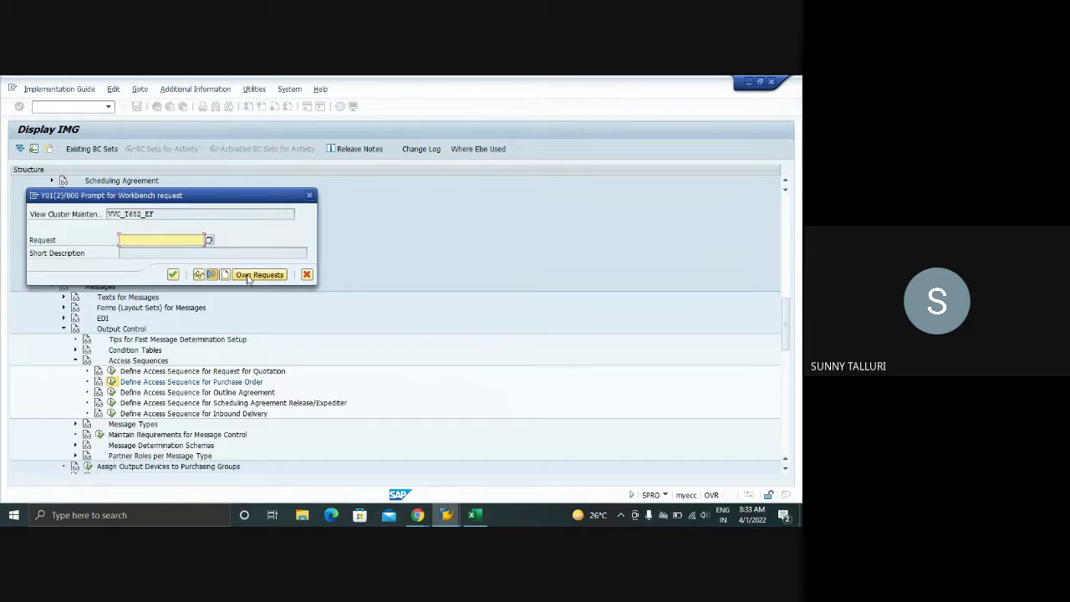
{"action": "left_click", "coordinate": [209, 241]}
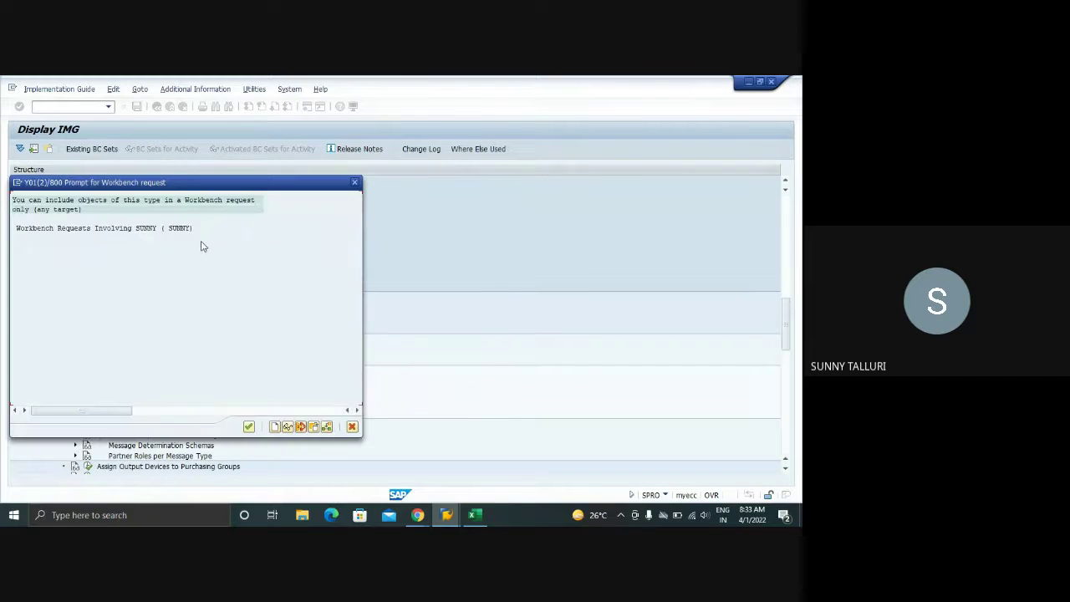
{"action": "left_click", "coordinate": [354, 182]}
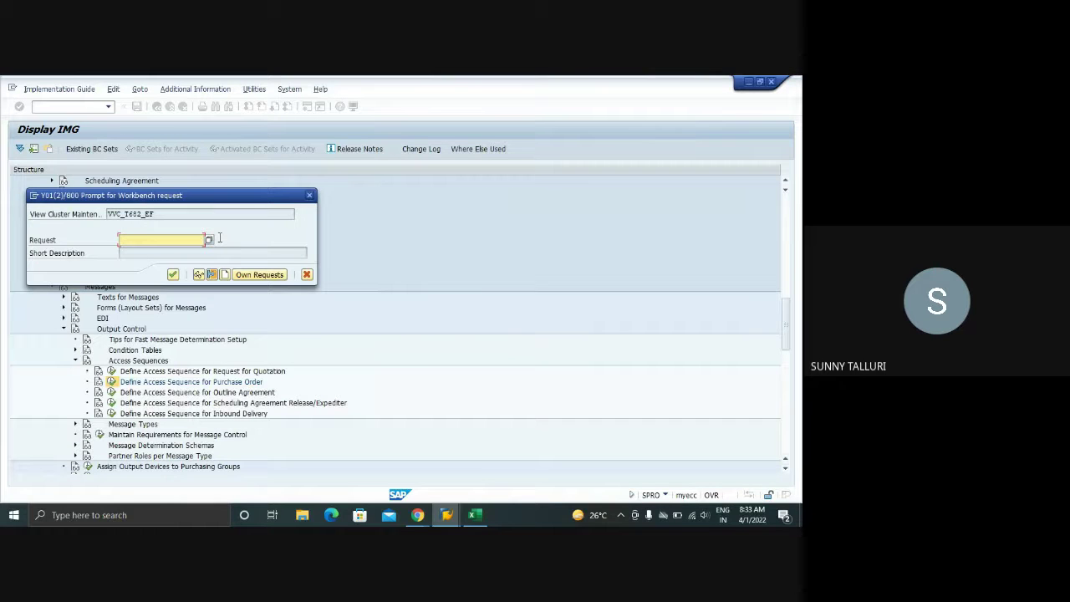
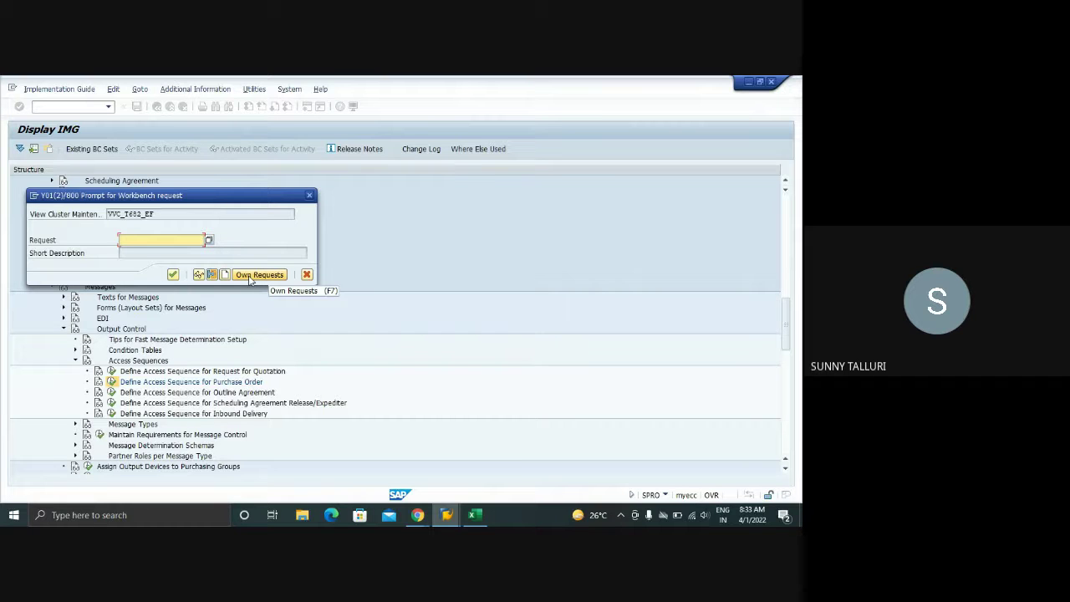
- Create workbench request 'TEST SAP MM TECHNICAL' and save access 25 under it
{"action": "left_click", "coordinate": [249, 279]}
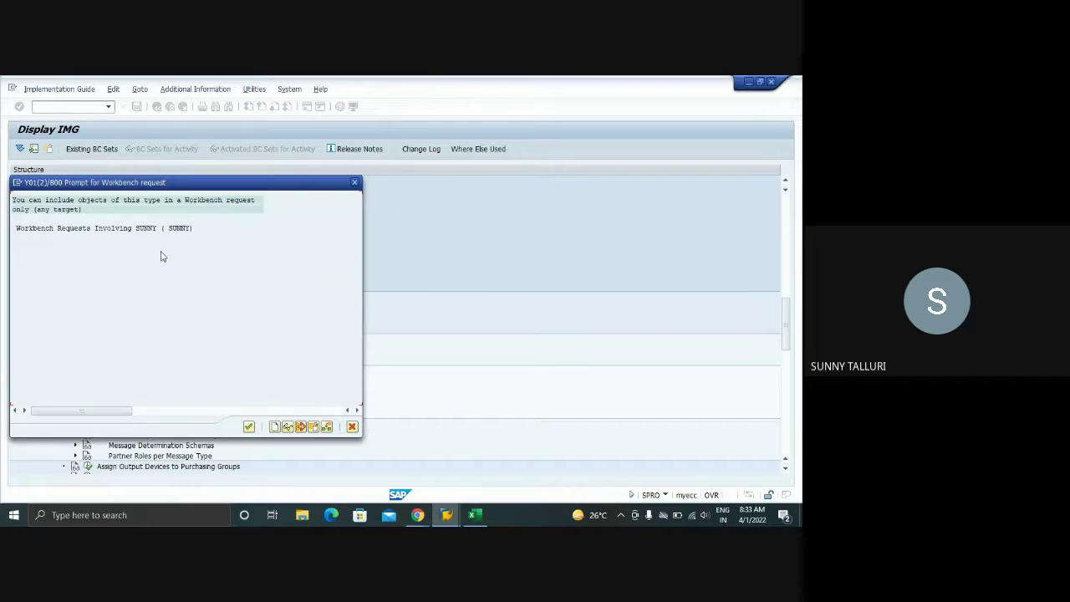
{"action": "left_click", "coordinate": [274, 426]}
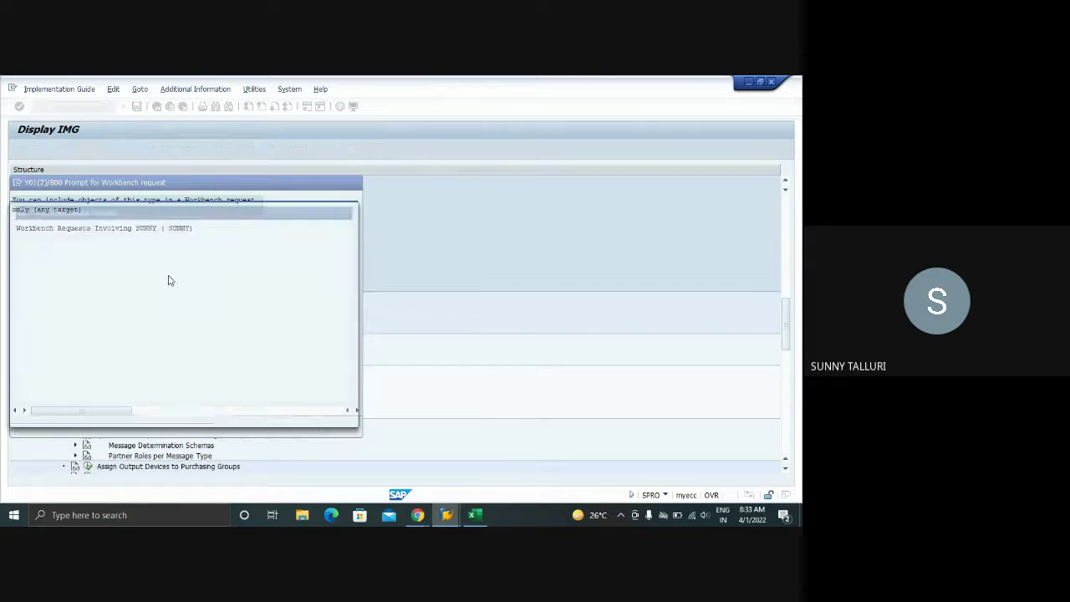
{"action": "type", "text": "TES"}
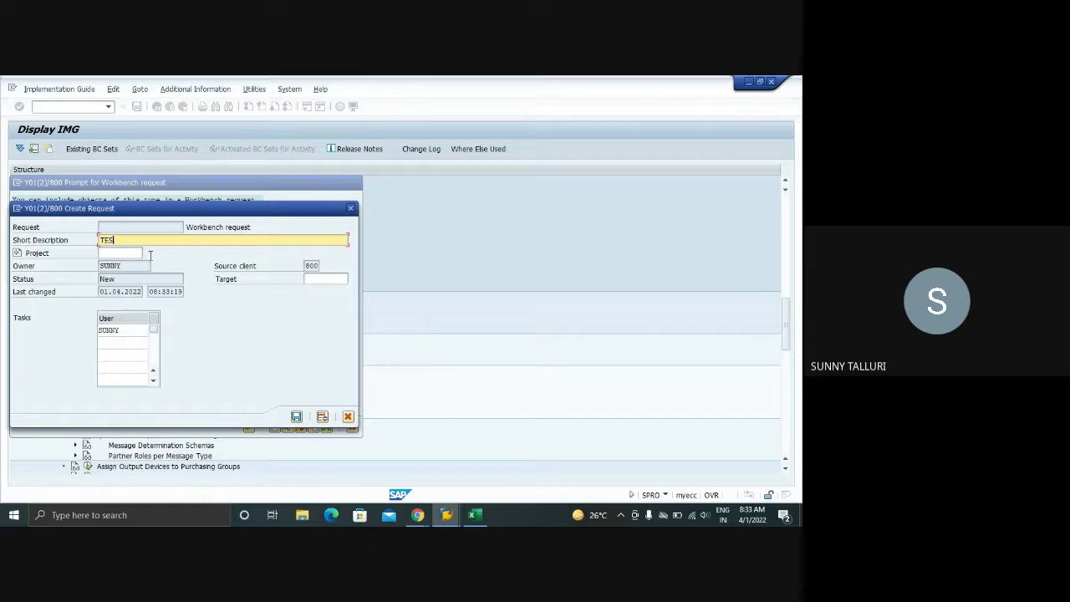
{"action": "type", "text": "T SAP MM TECHNICAL"}
{"action": "key", "text": "Return"}
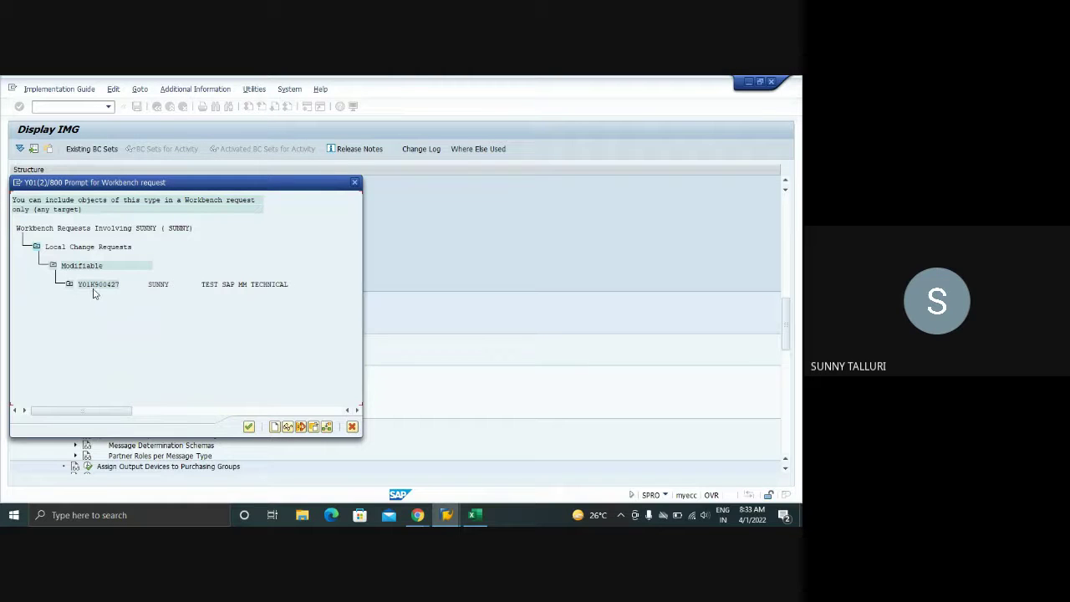
{"action": "left_click", "coordinate": [248, 427]}
{"action": "left_click_drag", "start_coordinate": [164, 240], "coordinate": [119, 239]}
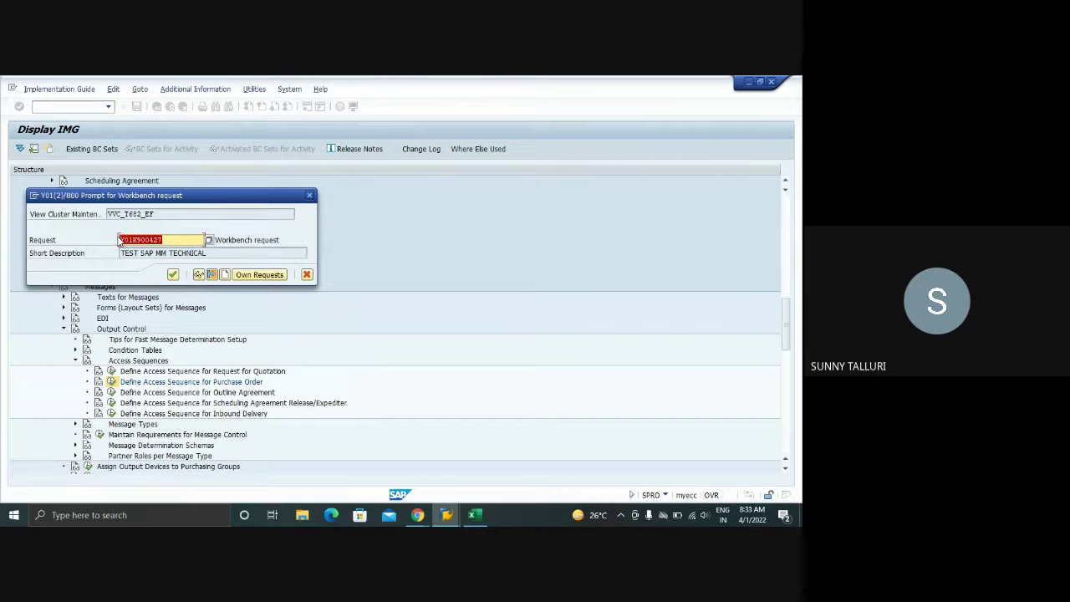
{"action": "left_click_drag", "start_coordinate": [119, 240], "coordinate": [116, 240]}
{"action": "left_click", "coordinate": [172, 275]}
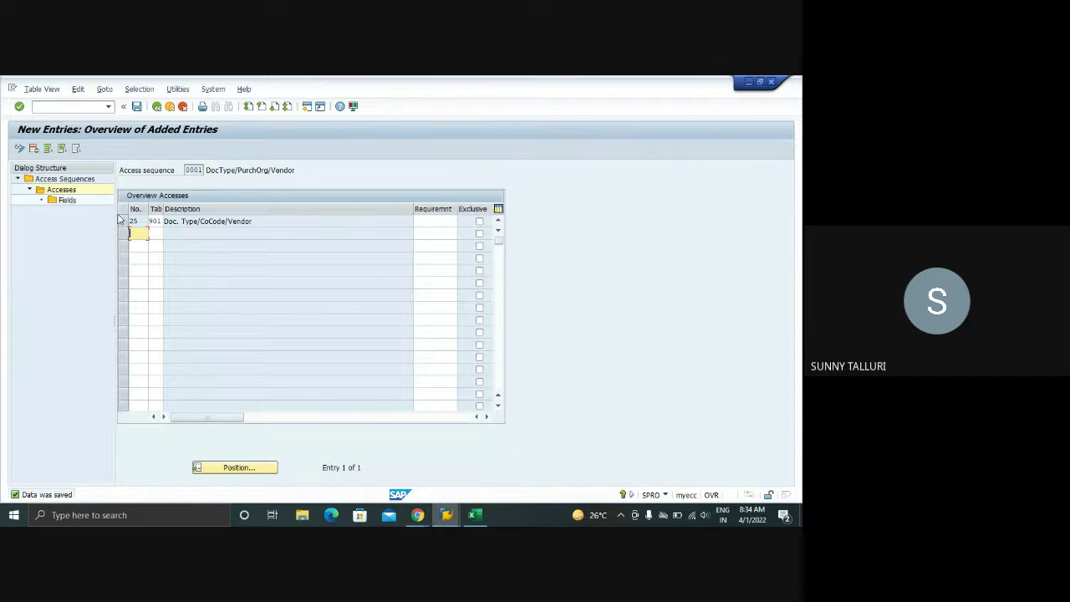
- Review access 25's document type, company code and vendor fields, then return to the accesses overview
{"action": "double_click", "coordinate": [61, 201]}
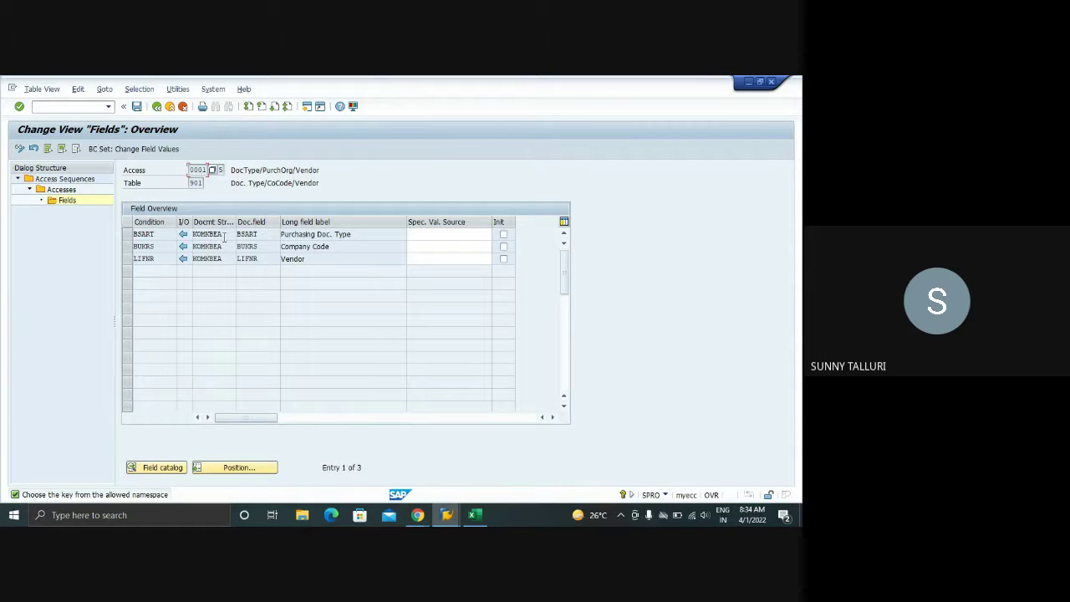
{"action": "left_click", "coordinate": [222, 236]}
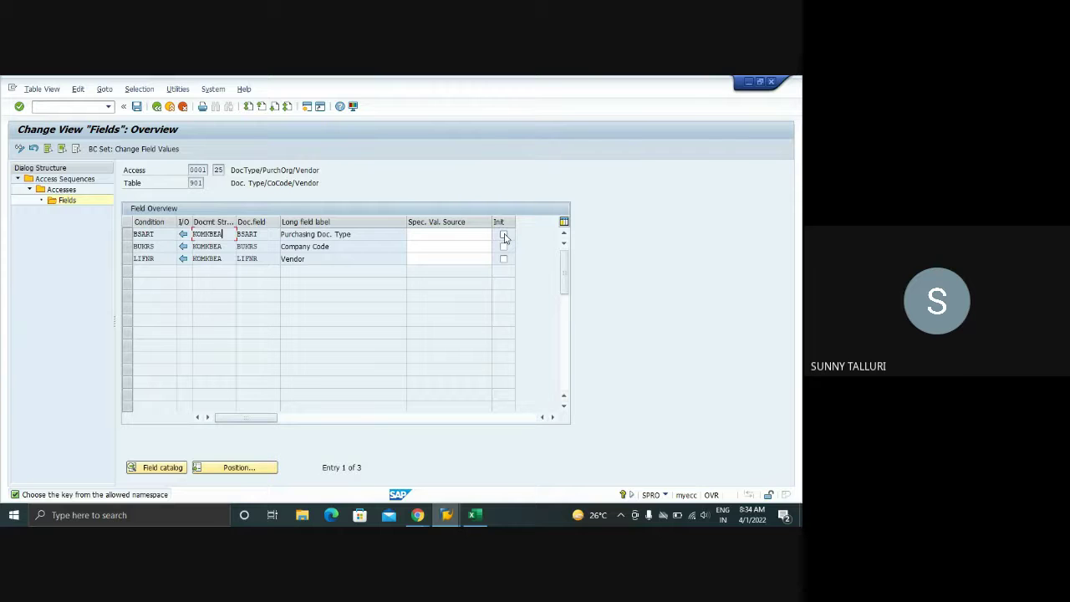
{"action": "left_click", "coordinate": [157, 107]}
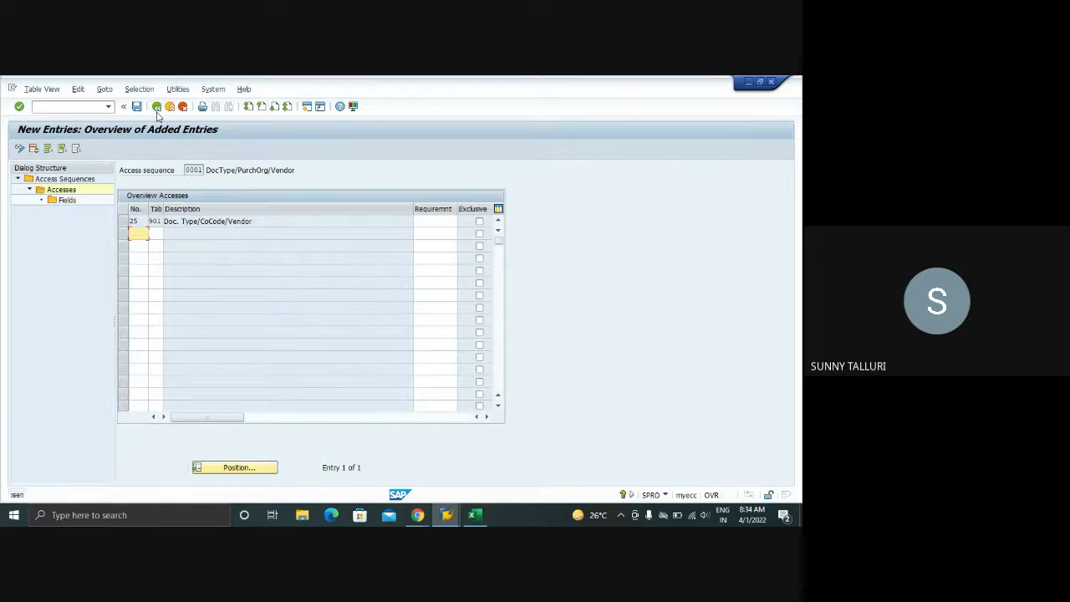
{"action": "left_click", "coordinate": [156, 111]}
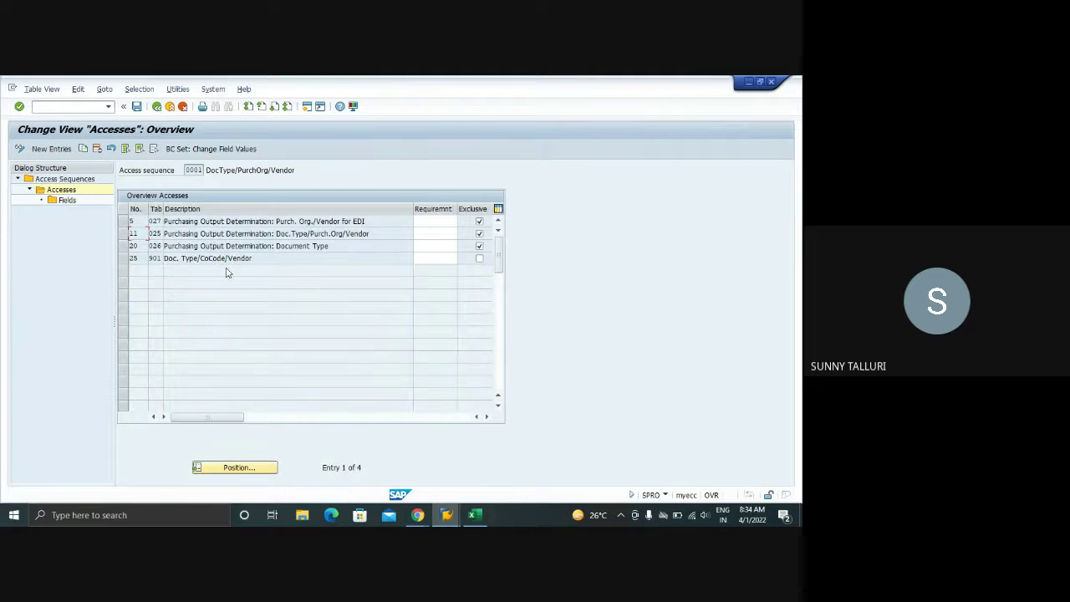
- Tick Exclusive for access 25 and read the F1 help explaining the exclusive indicator
{"action": "left_click", "coordinate": [479, 258]}
{"action": "key", "text": "F1"}
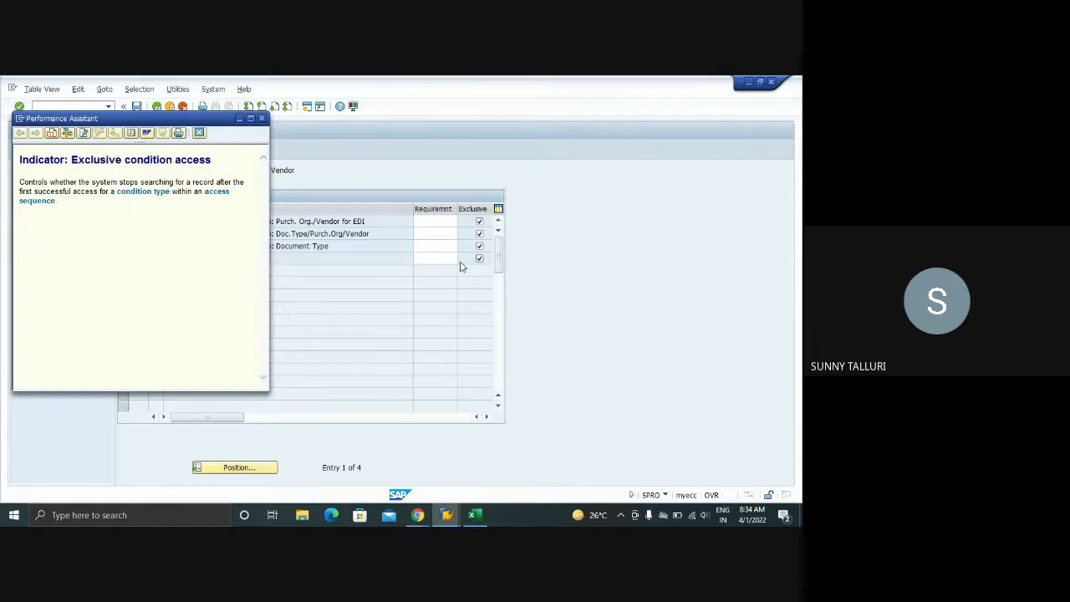
{"action": "left_click_drag", "start_coordinate": [113, 118], "coordinate": [337, 133]}
{"action": "left_click_drag", "start_coordinate": [244, 196], "coordinate": [284, 216]}
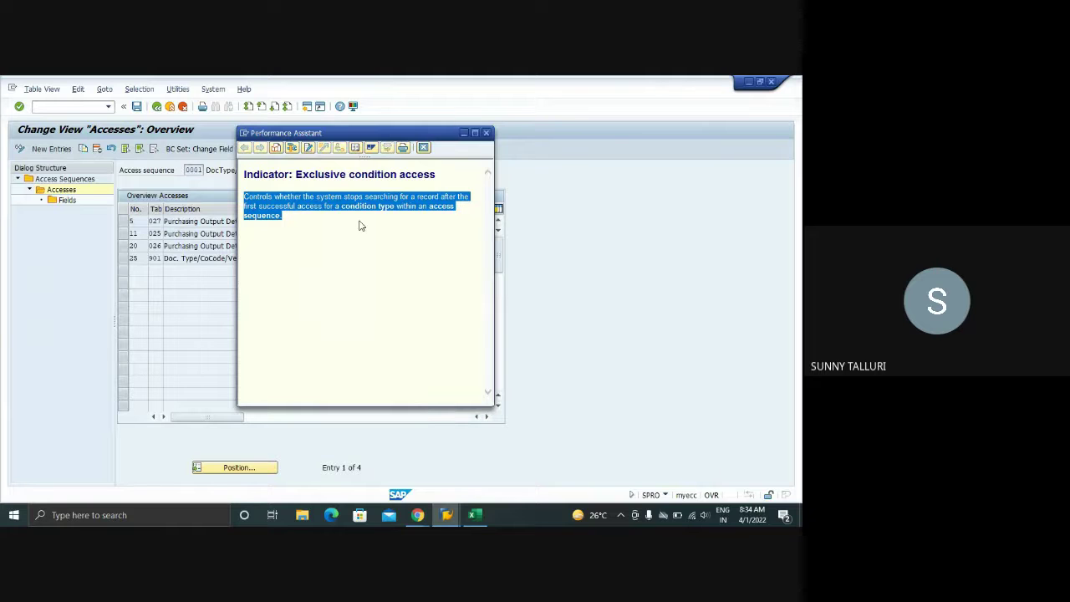
{"action": "left_click_drag", "start_coordinate": [389, 136], "coordinate": [537, 150]}
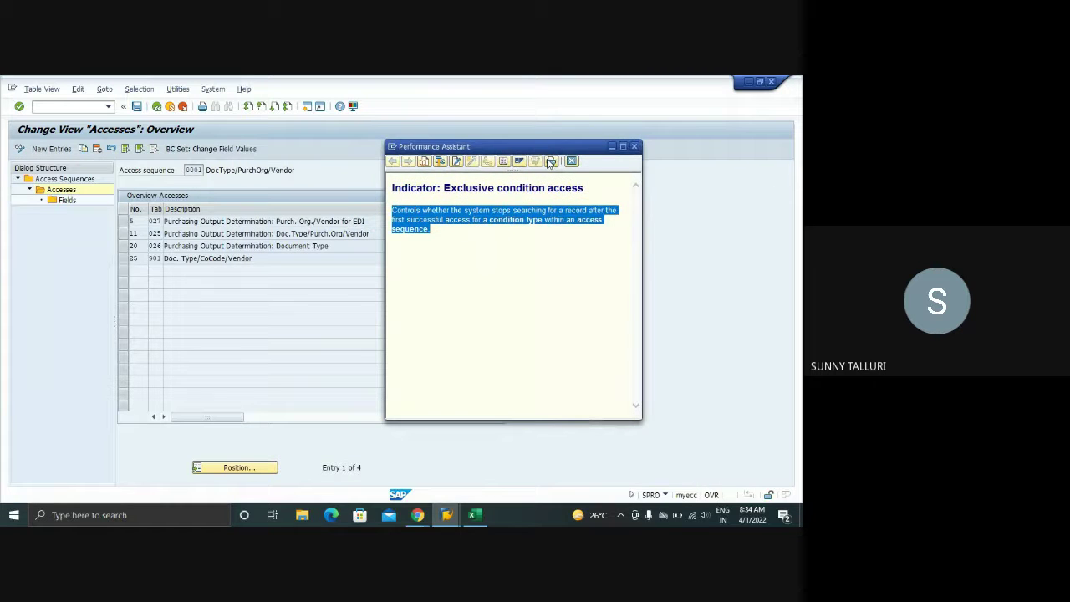
{"action": "left_click", "coordinate": [634, 148]}
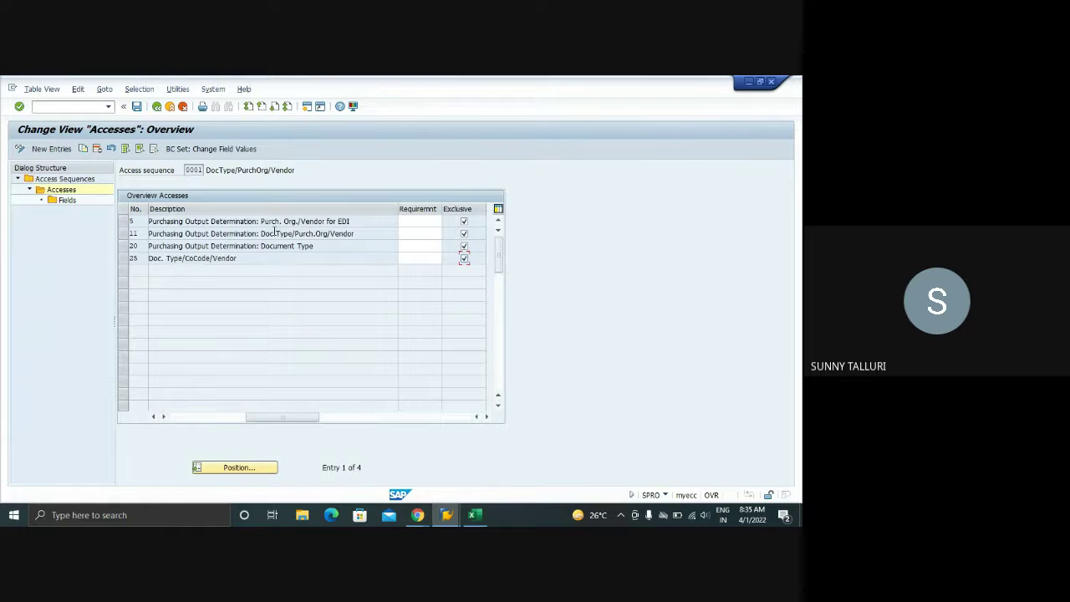
- Compare the descriptions of accesses 5, 11, 20 and 25
{"action": "left_click_drag", "start_coordinate": [356, 221], "coordinate": [160, 222]}
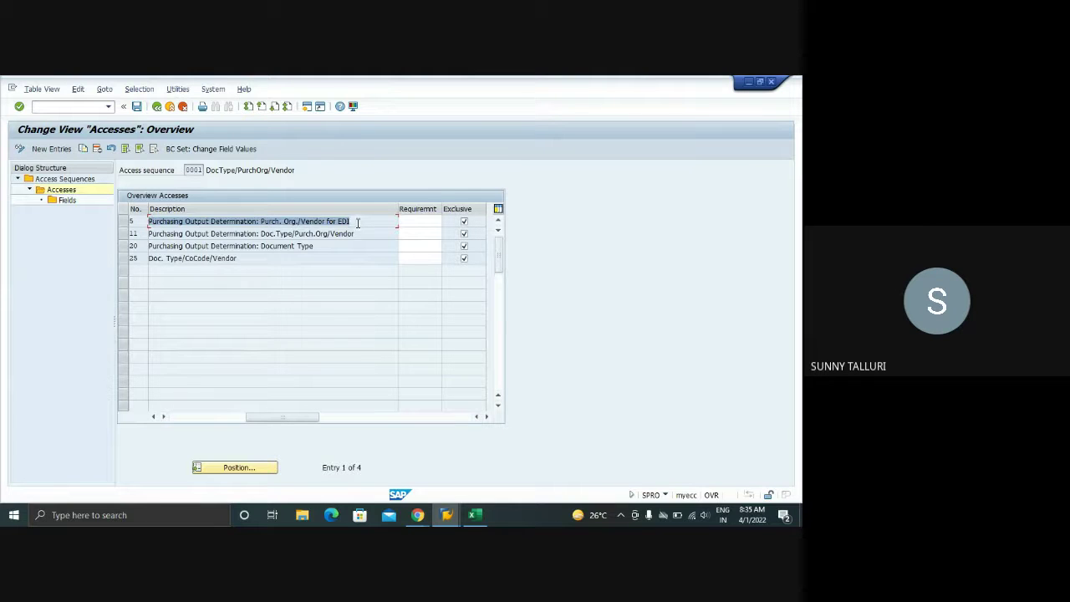
{"action": "left_click_drag", "start_coordinate": [358, 222], "coordinate": [148, 222]}
{"action": "left_click_drag", "start_coordinate": [372, 235], "coordinate": [174, 249]}
{"action": "left_click_drag", "start_coordinate": [334, 245], "coordinate": [144, 252]}
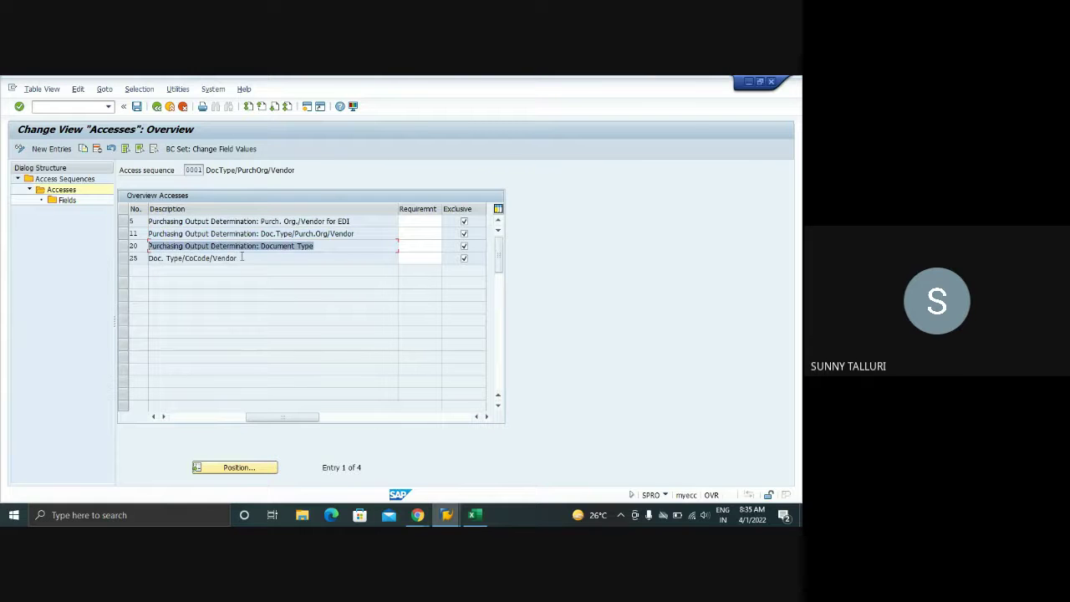
{"action": "left_click_drag", "start_coordinate": [241, 257], "coordinate": [127, 259]}
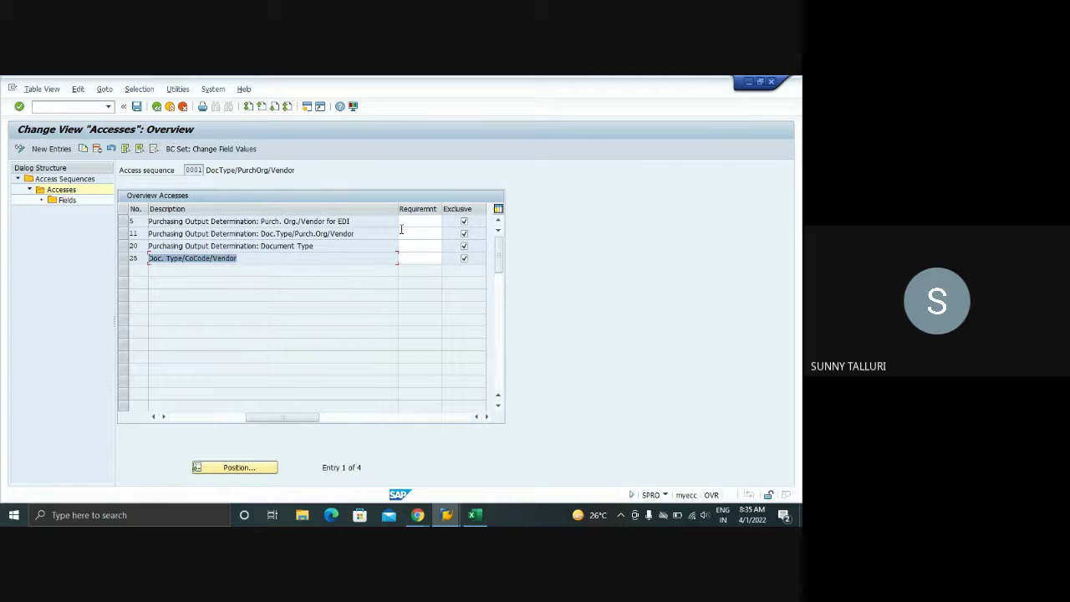
{"action": "left_click_drag", "start_coordinate": [373, 223], "coordinate": [145, 223]}
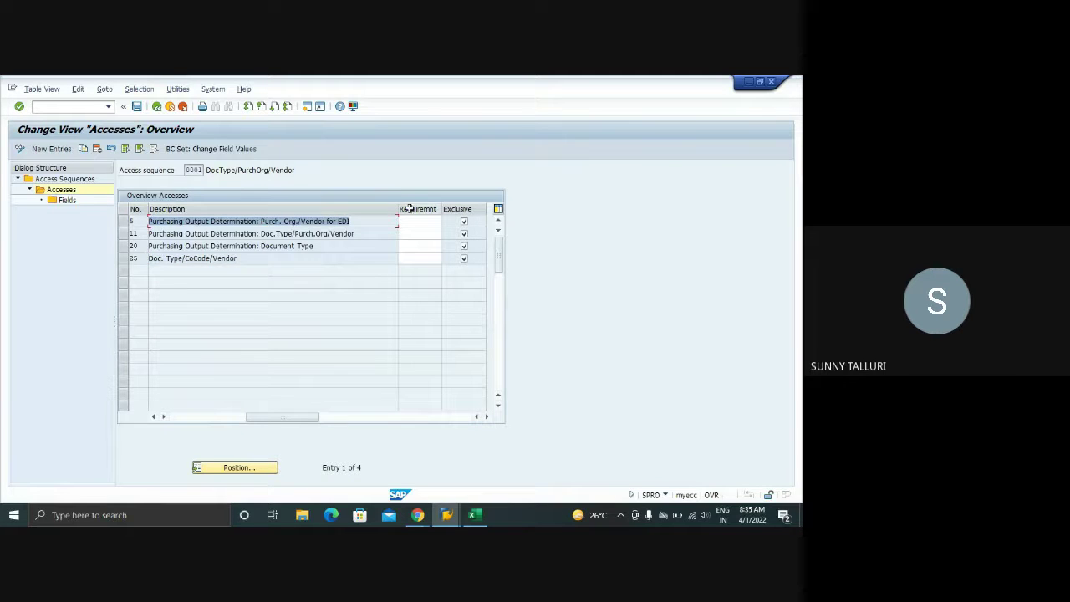
{"action": "left_click_drag", "start_coordinate": [357, 234], "coordinate": [198, 233]}
{"action": "left_click_drag", "start_coordinate": [328, 249], "coordinate": [148, 247]}
{"action": "left_click_drag", "start_coordinate": [241, 259], "coordinate": [196, 263]}
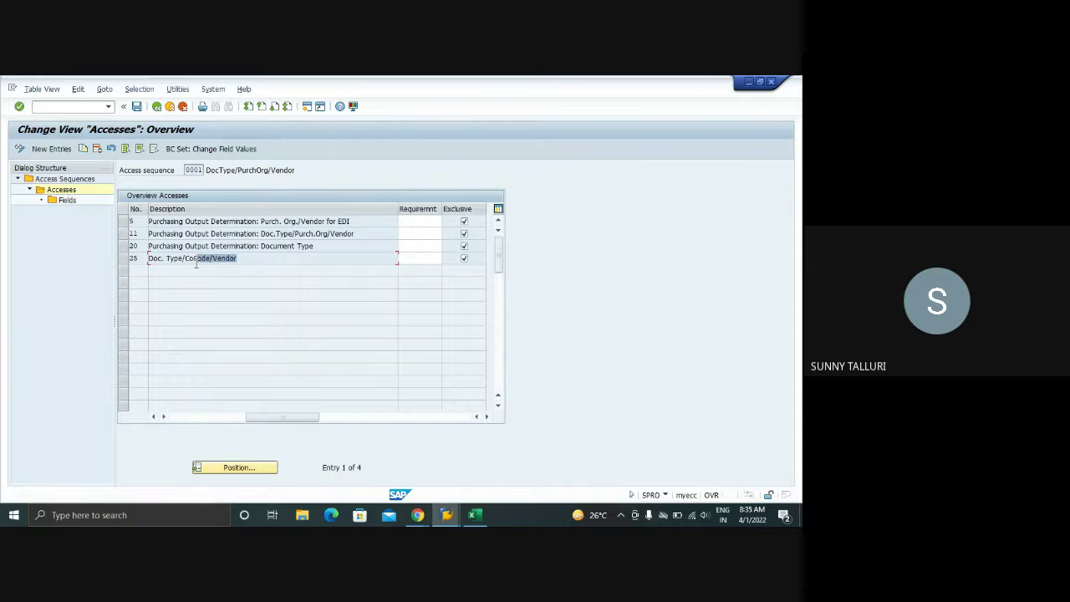
- Mark access 25 exclusive and narrow the Description column to show the condition table numbers
{"action": "left_click", "coordinate": [464, 258]}
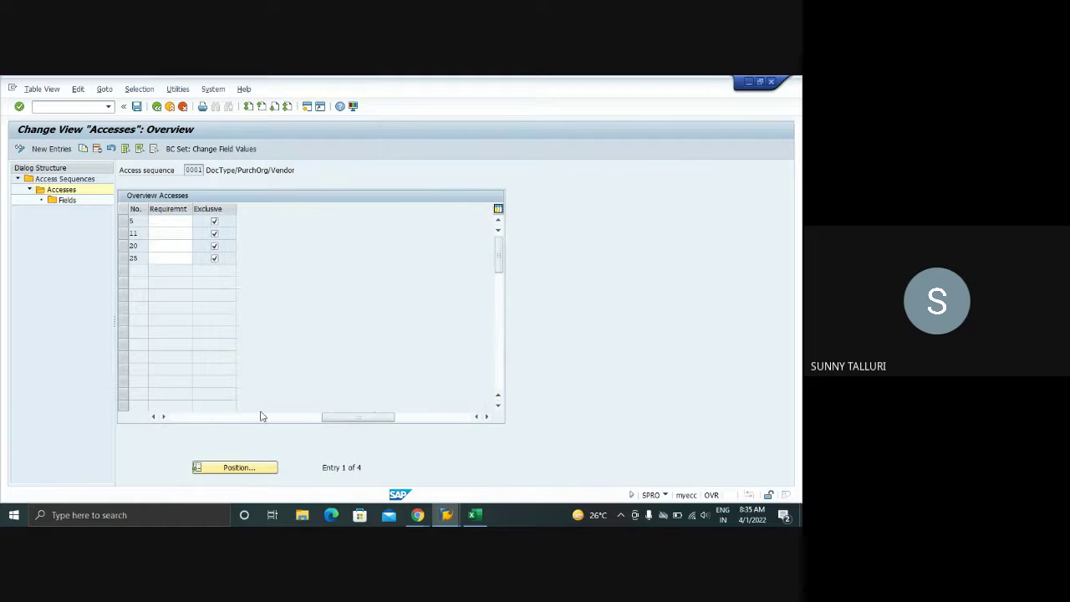
{"action": "left_click_drag", "start_coordinate": [371, 417], "coordinate": [383, 420]}
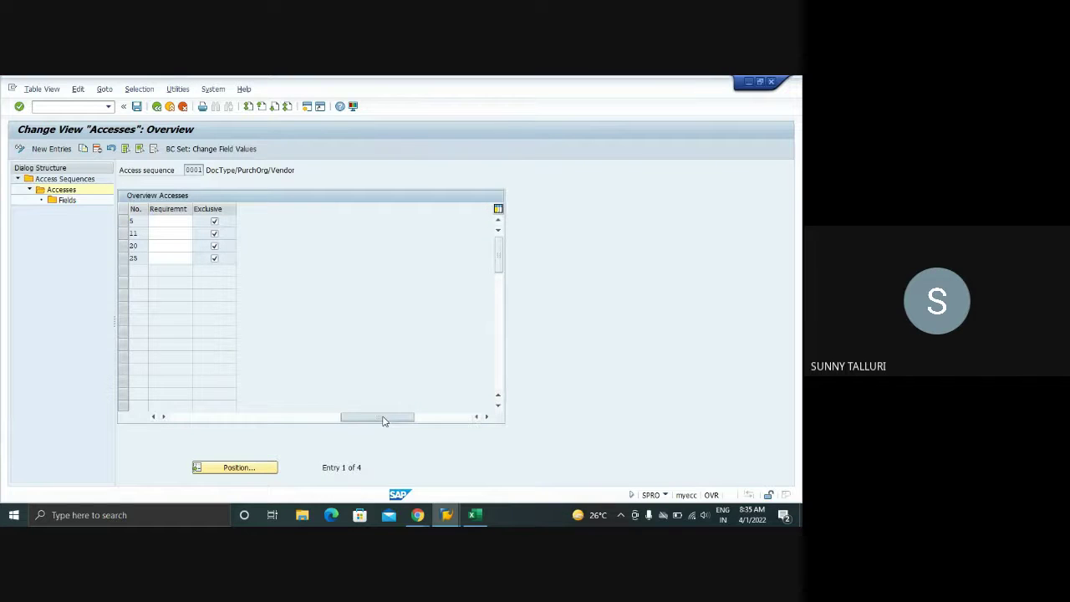
{"action": "left_click", "coordinate": [236, 421]}
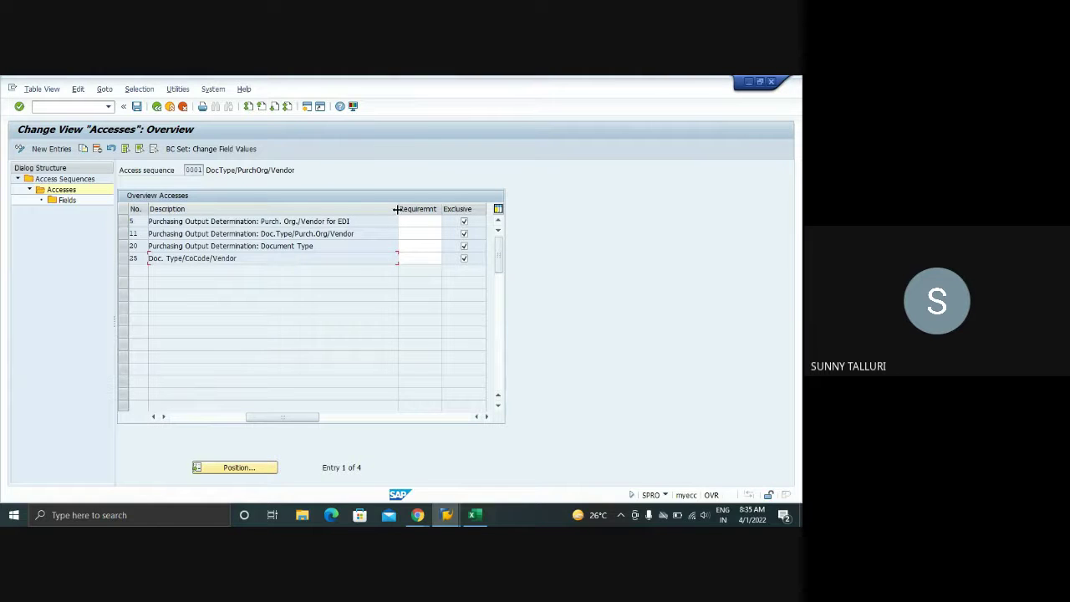
{"action": "left_click_drag", "start_coordinate": [397, 209], "coordinate": [360, 211]}
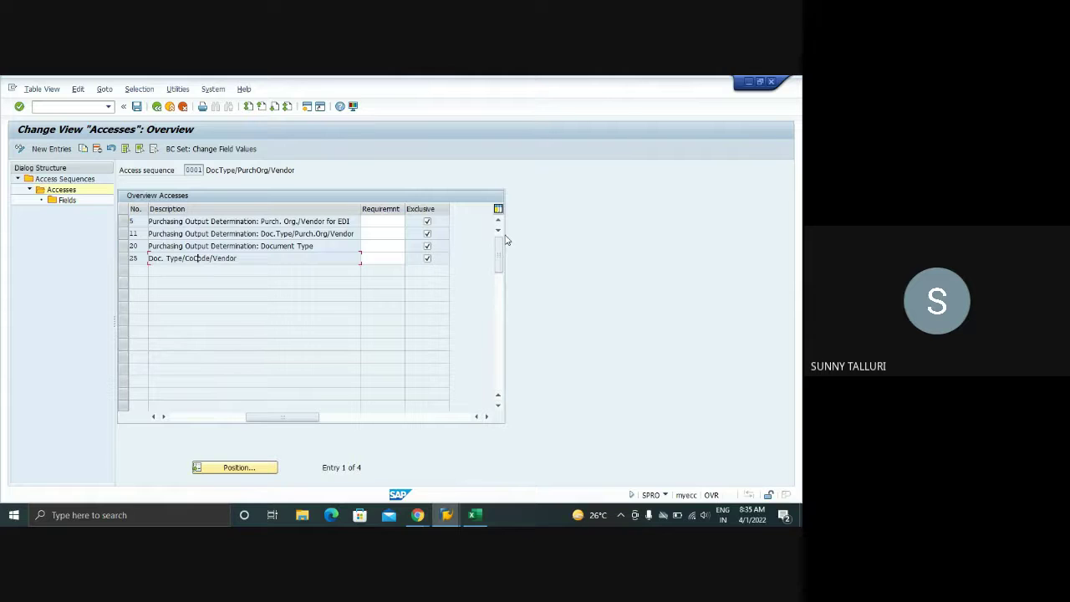
{"action": "left_click", "coordinate": [219, 416]}
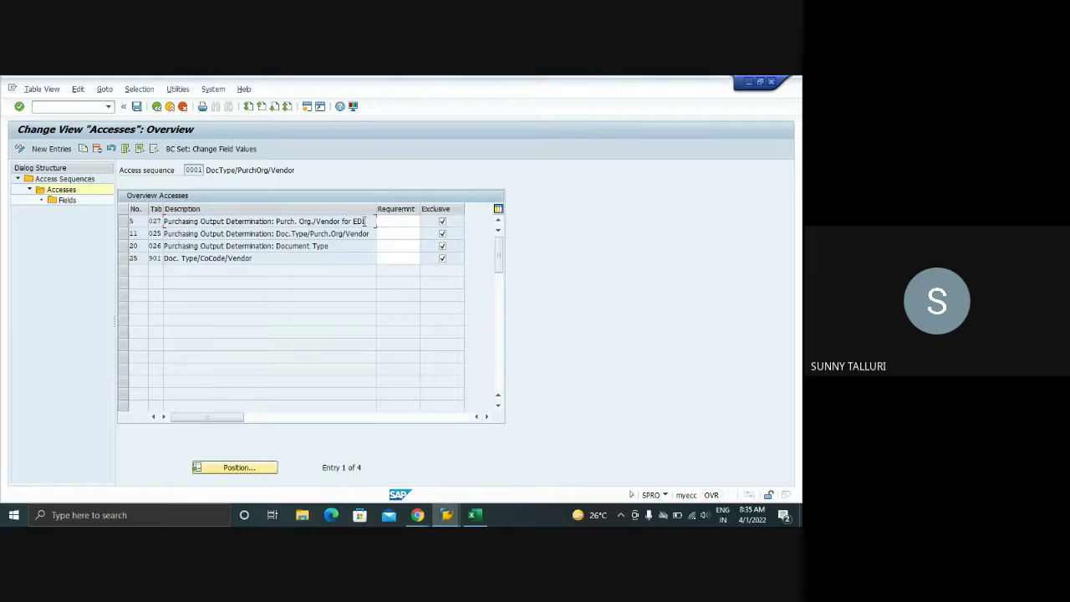
{"action": "left_click_drag", "start_coordinate": [371, 220], "coordinate": [163, 221]}
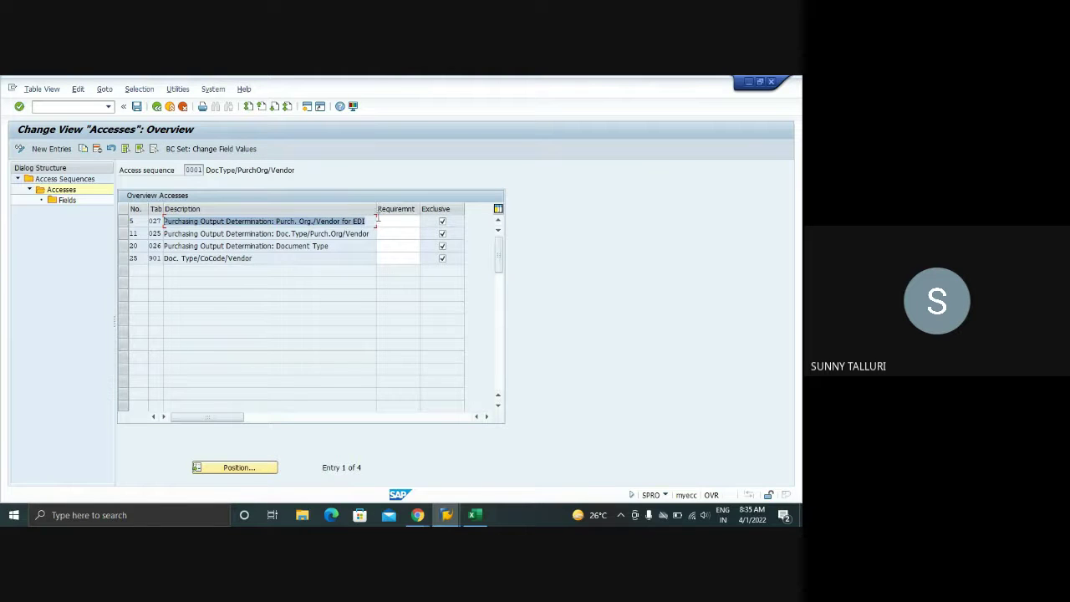
{"action": "left_click_drag", "start_coordinate": [366, 221], "coordinate": [165, 220]}
{"action": "left_click_drag", "start_coordinate": [367, 220], "coordinate": [151, 224]}
- Save access sequence 0001, acknowledging the note that condition table 901 is local
{"action": "left_click", "coordinate": [136, 106]}
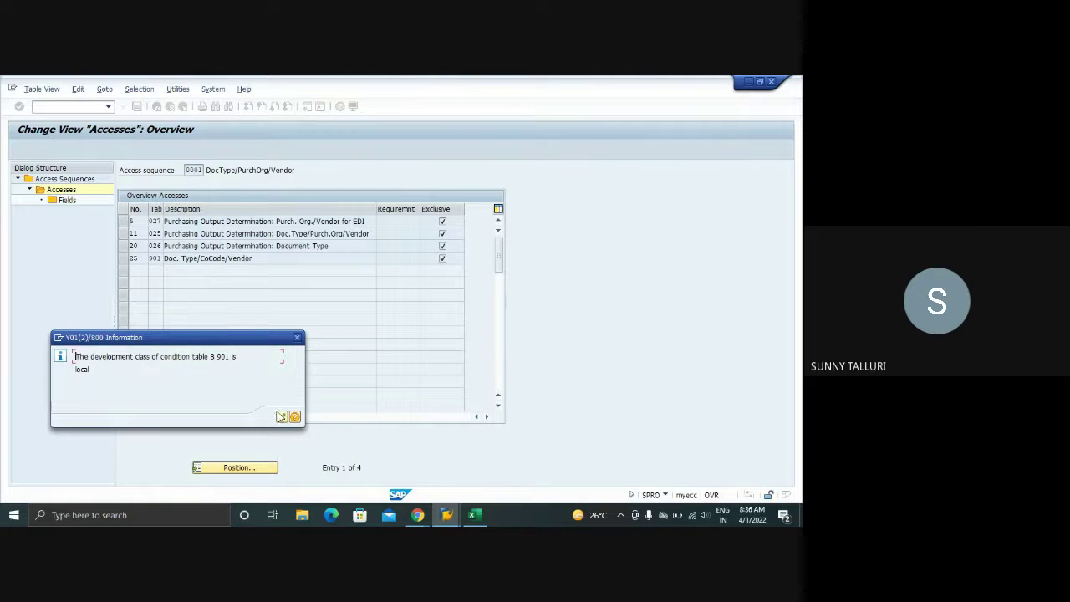
{"action": "left_click", "coordinate": [282, 417]}
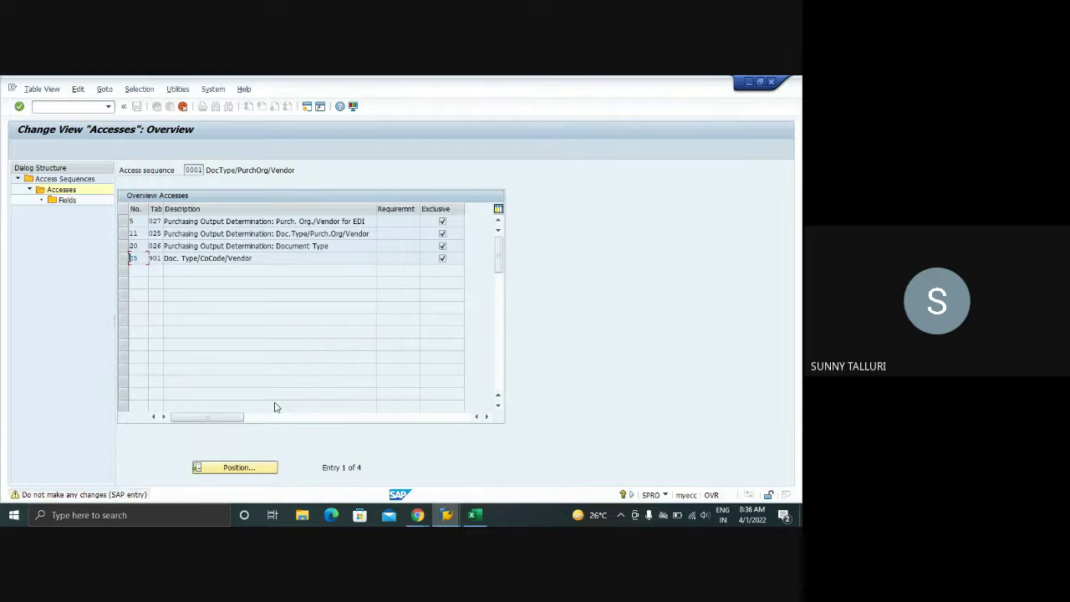
{"action": "key", "text": "Return"}
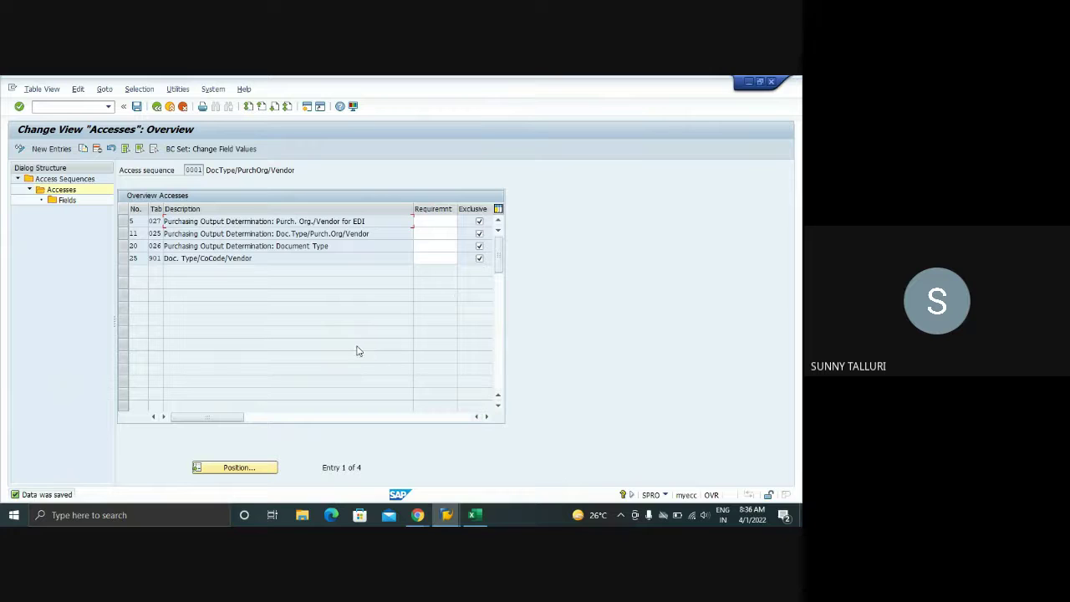
- Return to the access sequence list and switch to the other SAP session window
{"action": "left_click", "coordinate": [157, 107]}
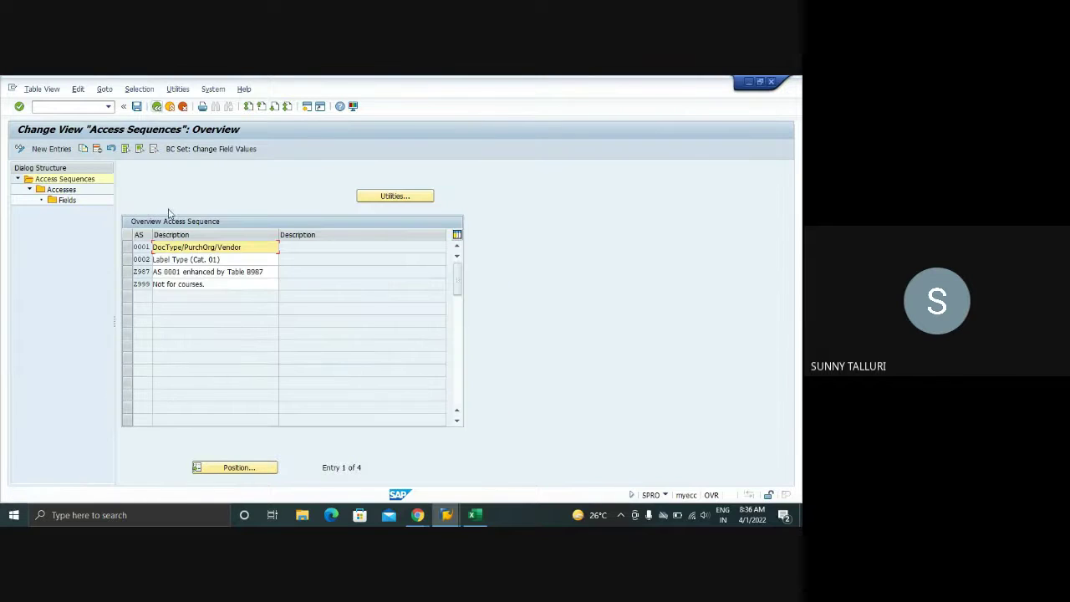
{"action": "left_click", "coordinate": [128, 247]}
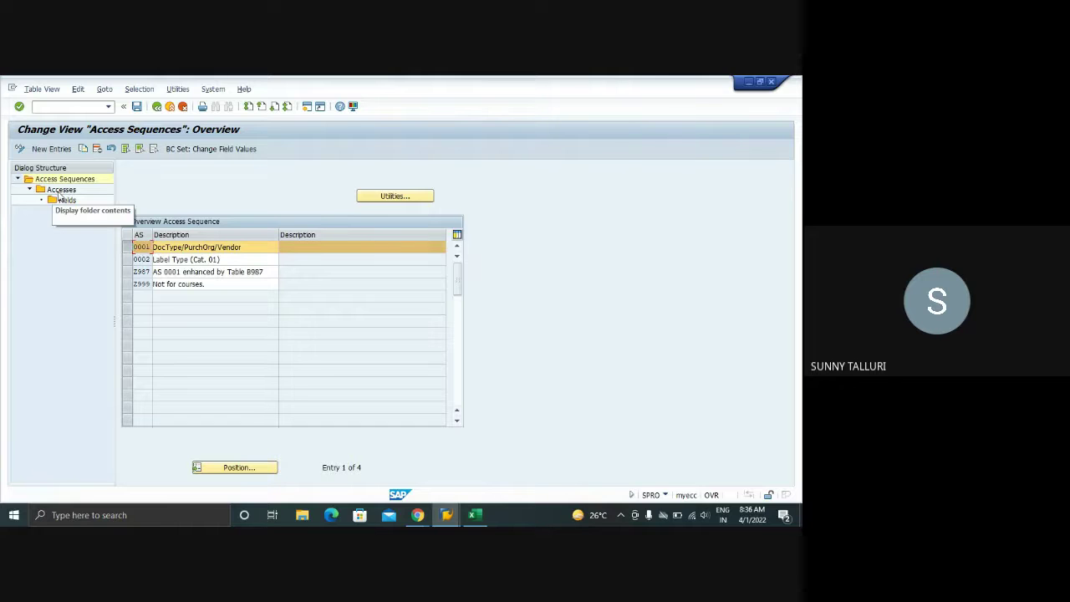
{"action": "left_click", "coordinate": [447, 515]}
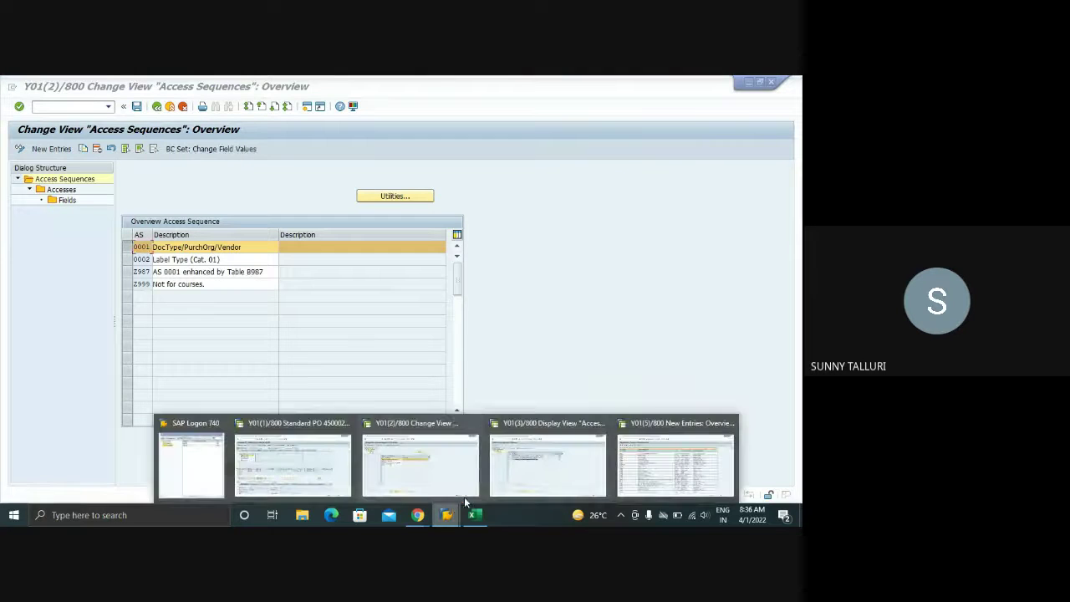
{"action": "left_click", "coordinate": [528, 466]}
{"action": "left_click", "coordinate": [447, 515]}
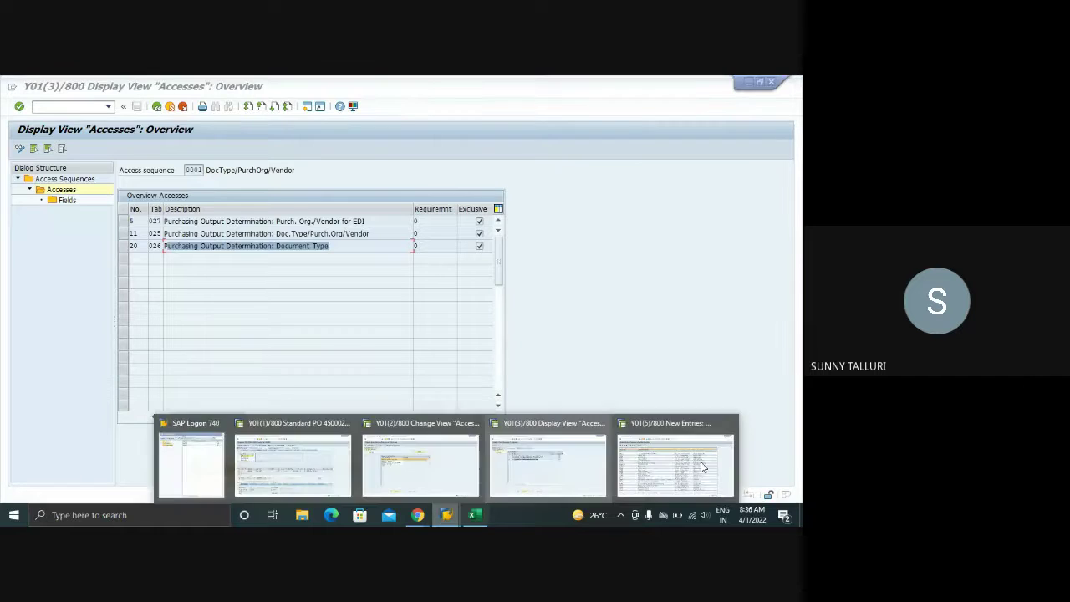
{"action": "left_click", "coordinate": [700, 465]}
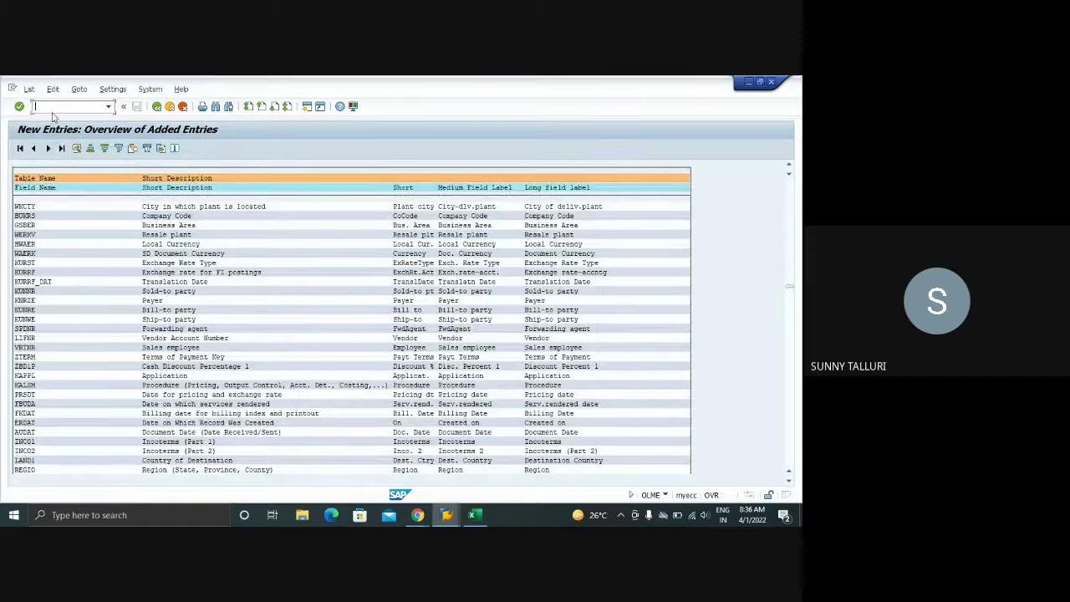
- Run NACE, select application EF and open condition records for output type ZNEU
{"action": "type", "text": "/nn"}
{"action": "key", "text": "Return"}
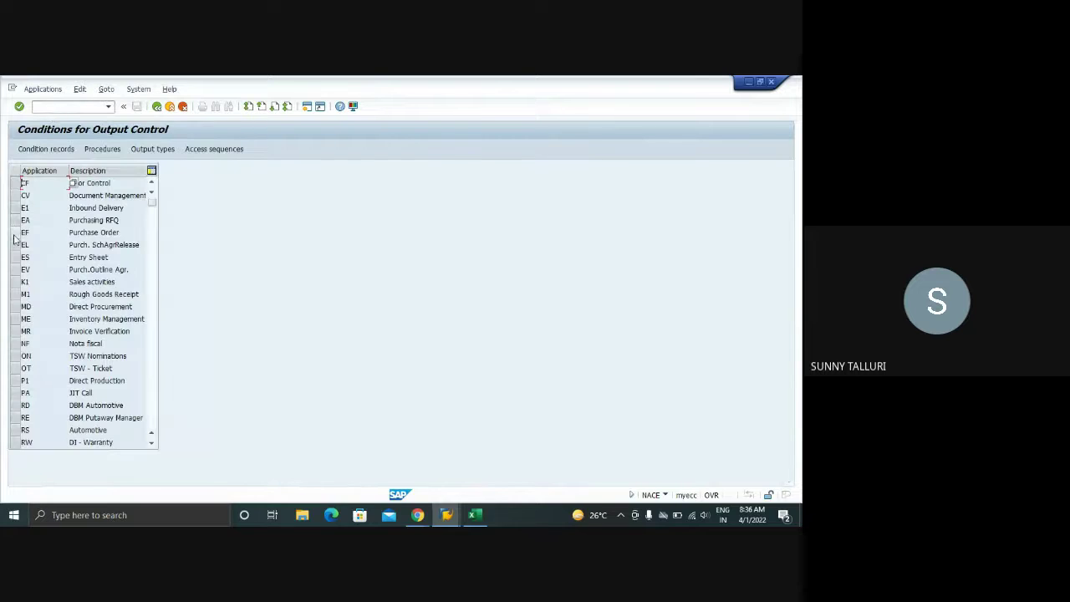
{"action": "left_click", "coordinate": [17, 231]}
{"action": "left_click", "coordinate": [45, 149]}
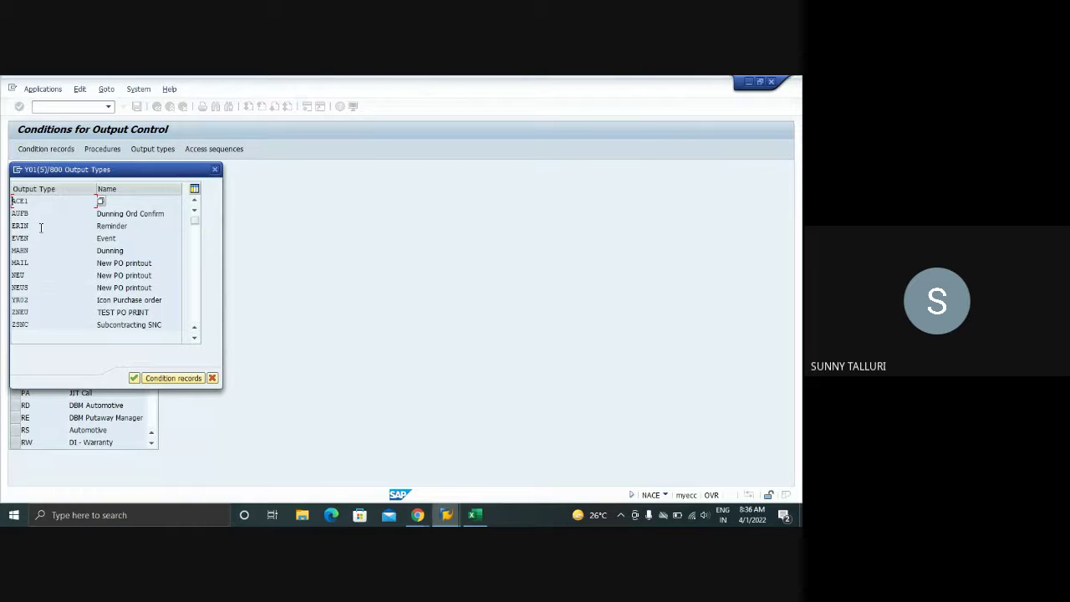
{"action": "double_click", "coordinate": [23, 312]}
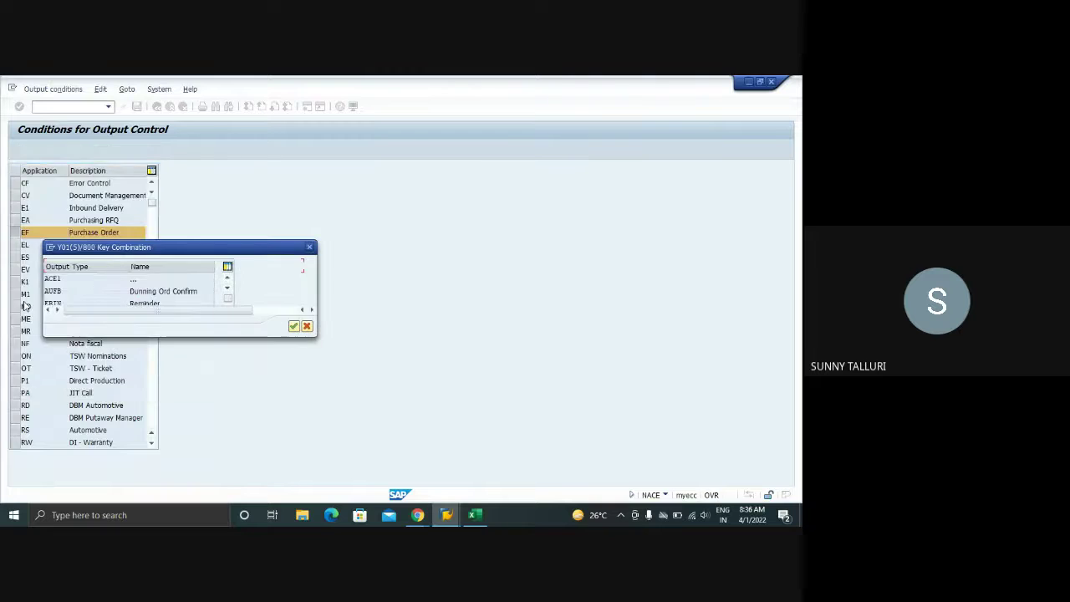
{"action": "mouse_move", "coordinate": [417, 511]}
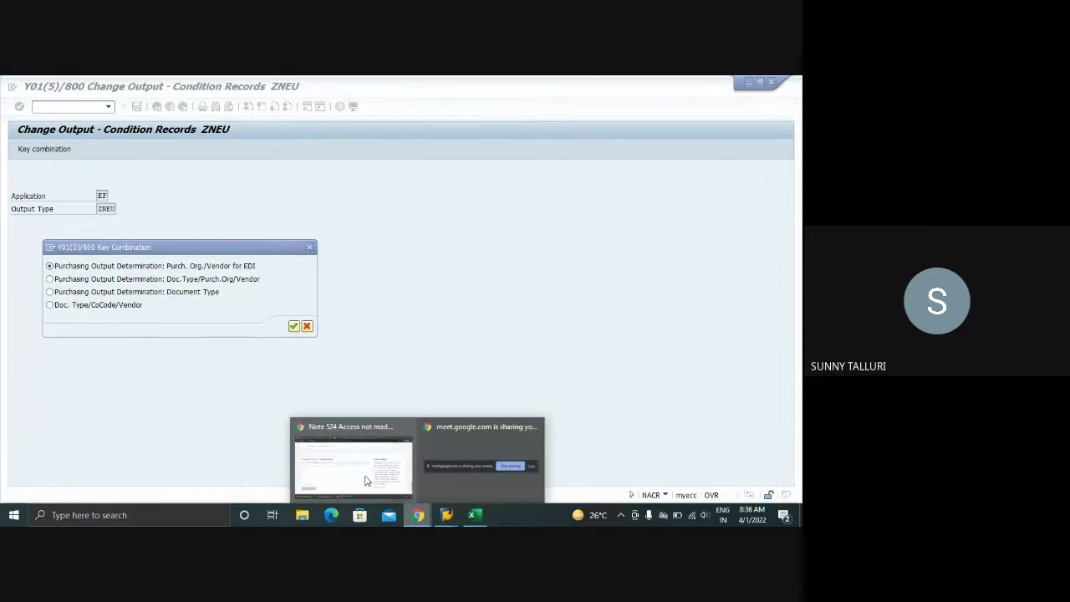
{"action": "left_click", "coordinate": [365, 477]}
{"action": "left_click", "coordinate": [200, 86]}
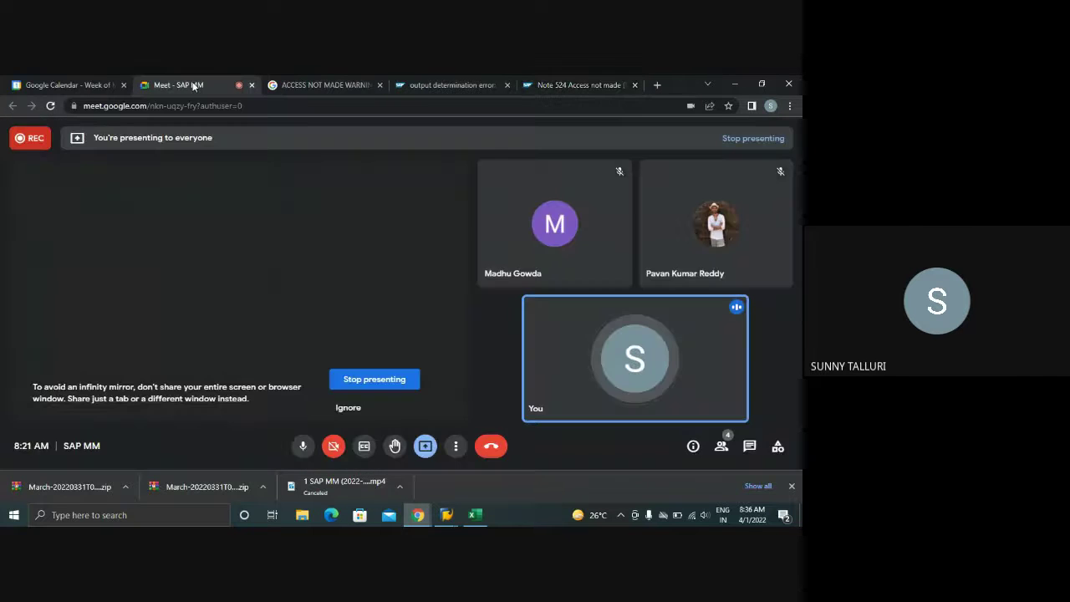
{"action": "left_click", "coordinate": [303, 445]}
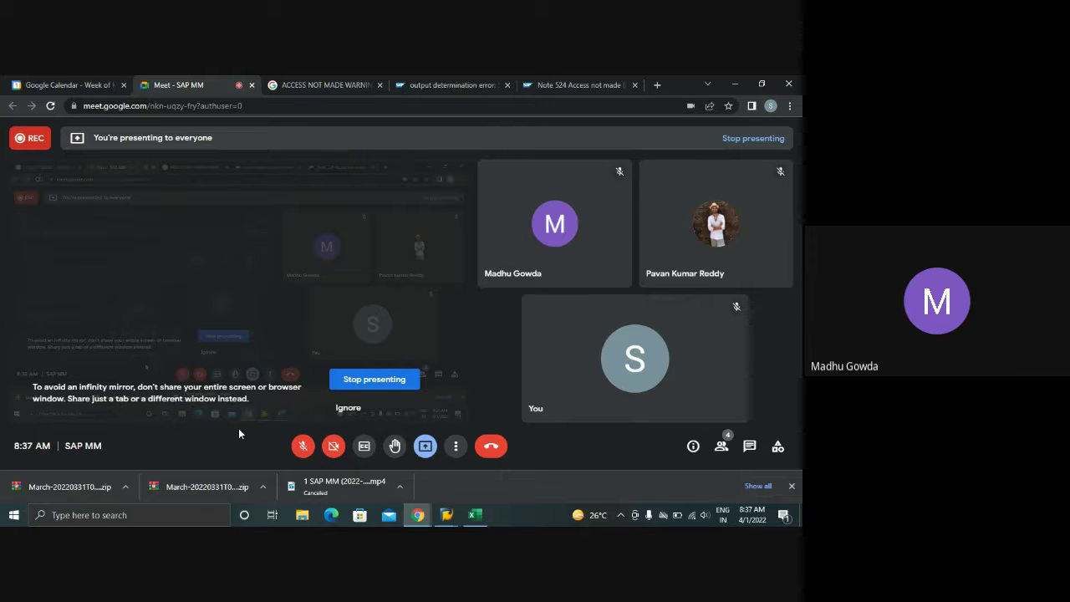
{"action": "left_click", "coordinate": [303, 447]}
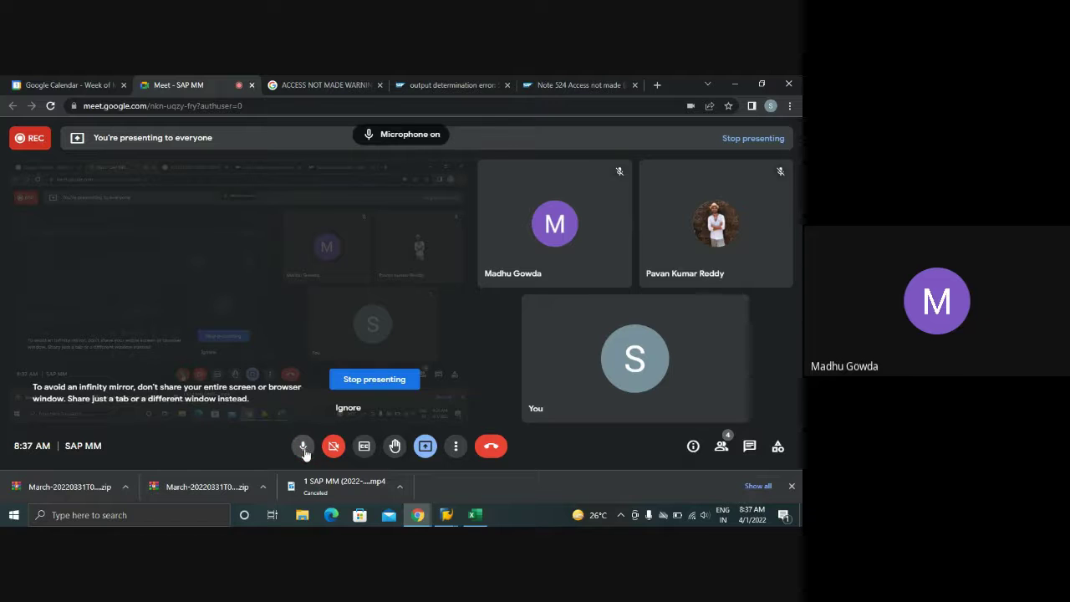
{"action": "left_click", "coordinate": [446, 515]}
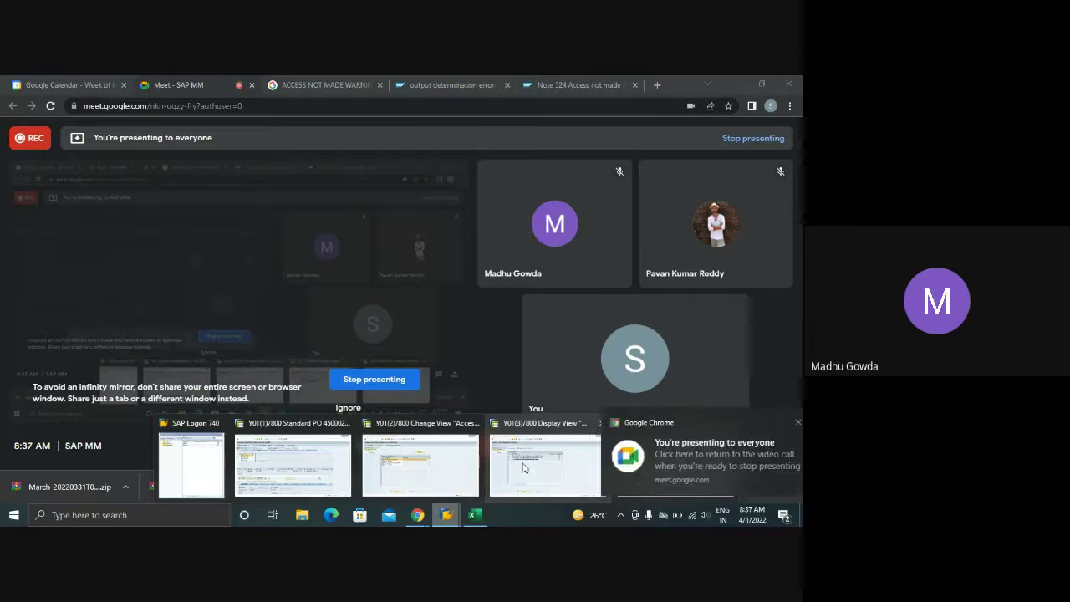
{"action": "left_click", "coordinate": [773, 423]}
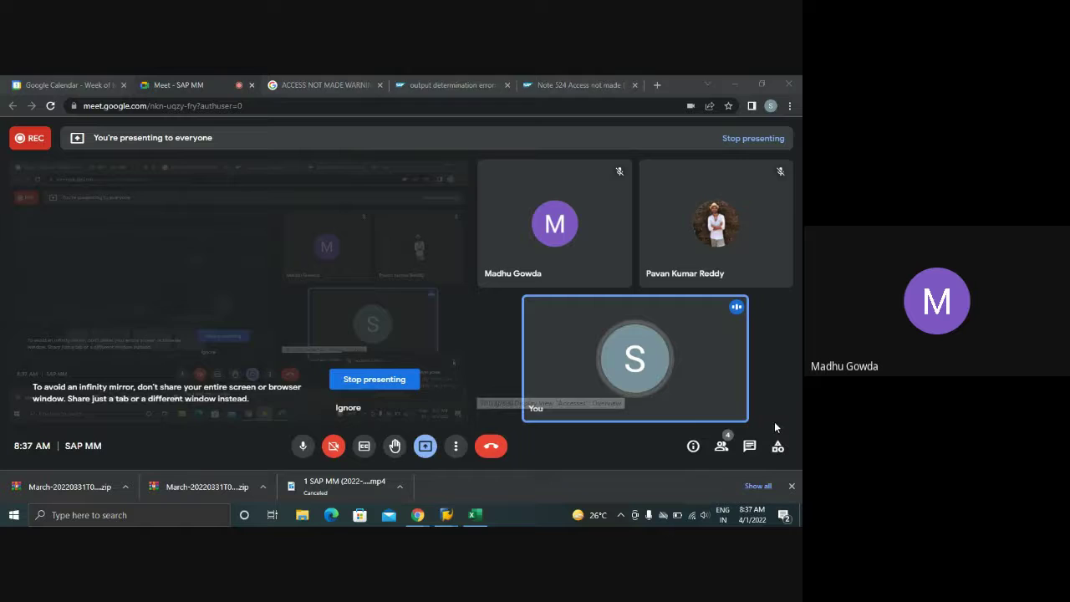
- Switch among the open SAP windows to the accesses display session
{"action": "left_click", "coordinate": [448, 515]}
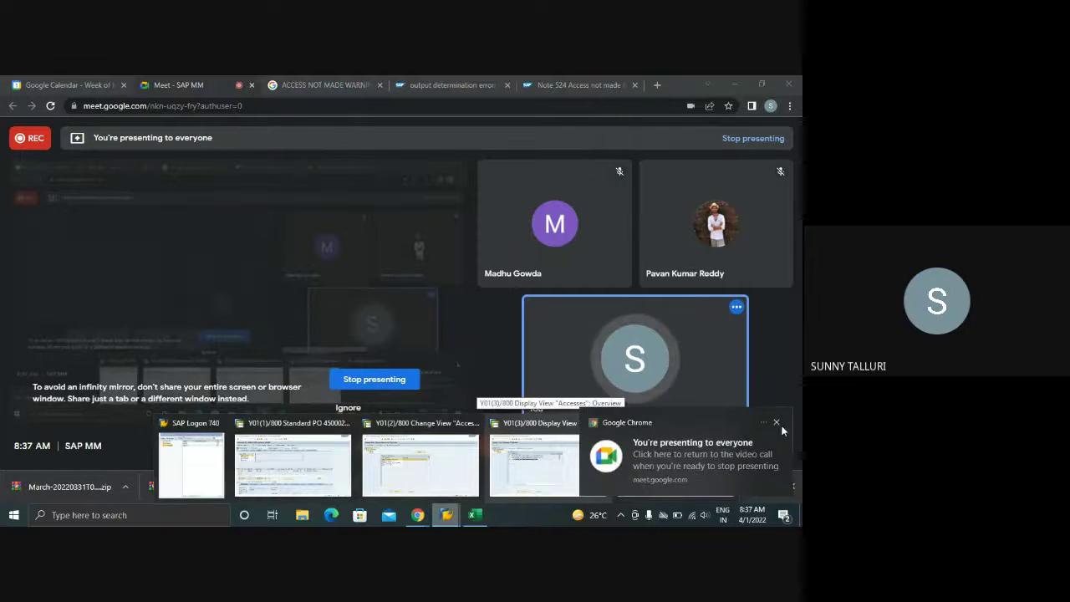
{"action": "left_click", "coordinate": [777, 422]}
{"action": "left_click", "coordinate": [446, 514]}
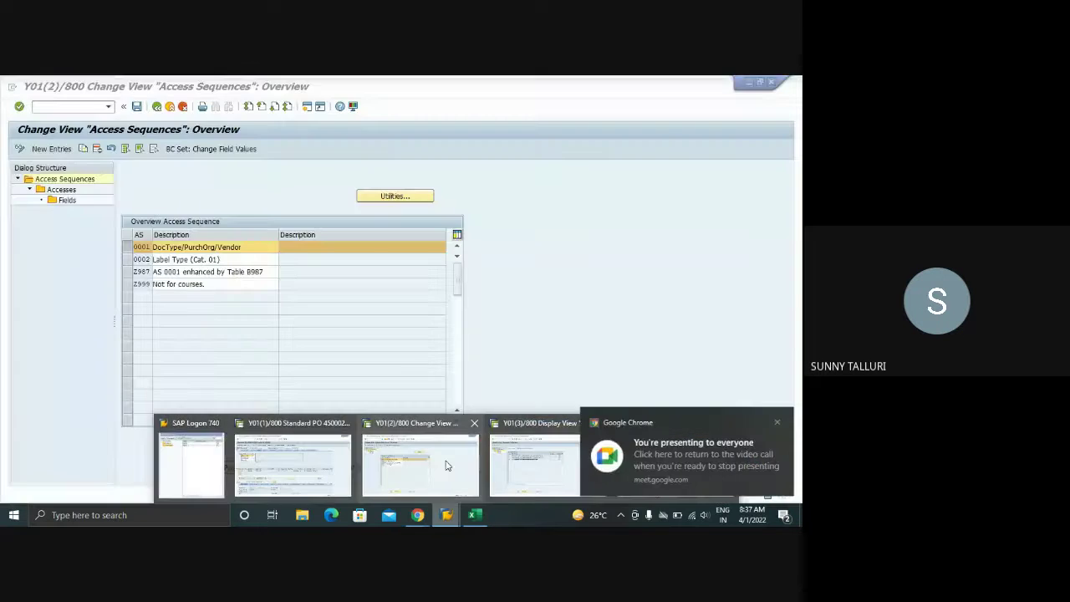
{"action": "left_click", "coordinate": [447, 465]}
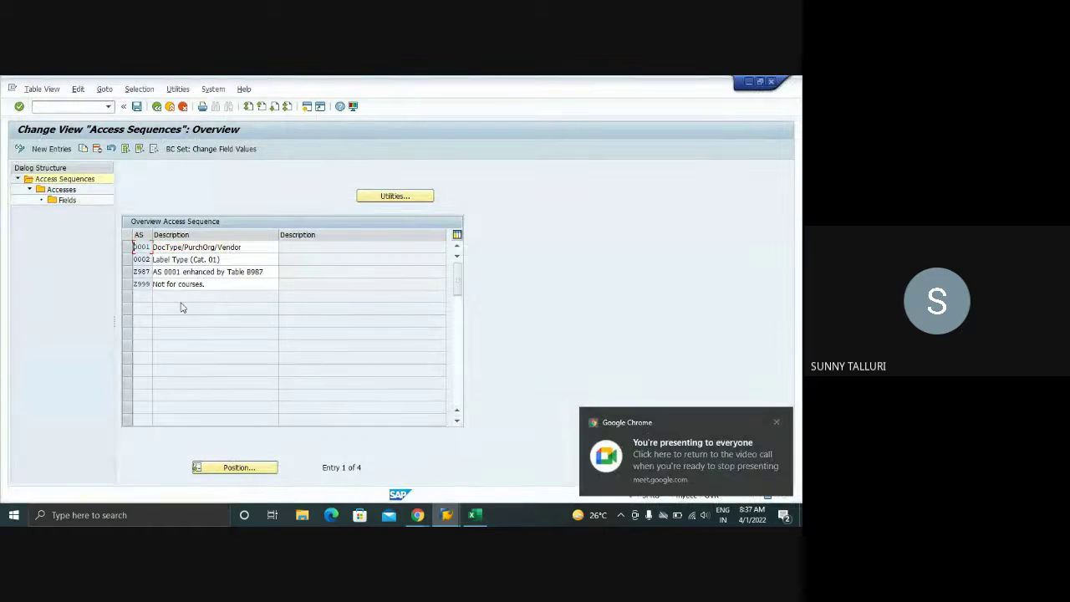
{"action": "left_click", "coordinate": [449, 516]}
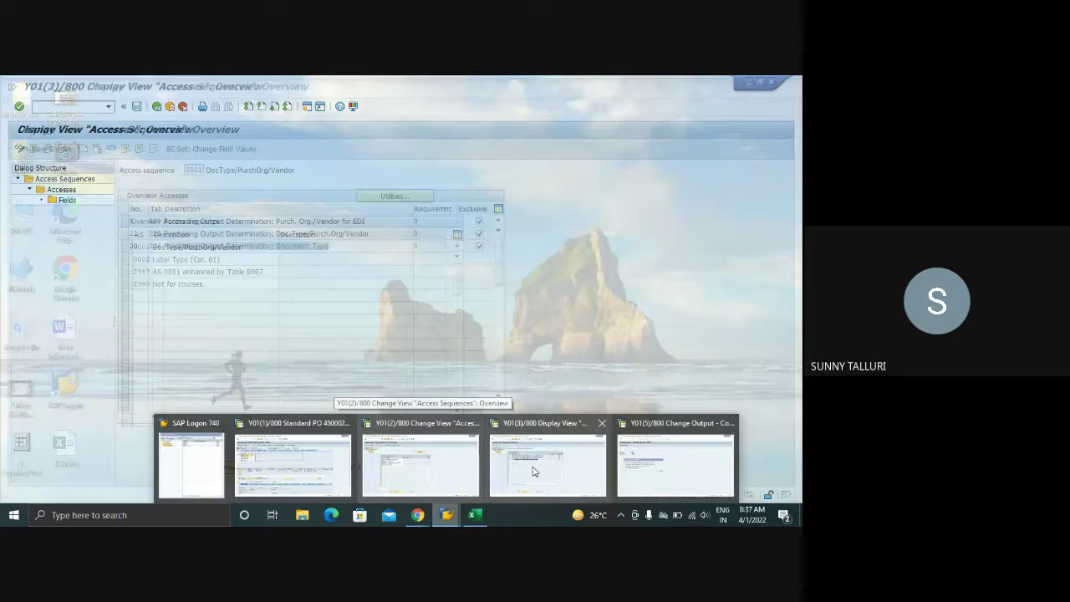
{"action": "left_click", "coordinate": [547, 463]}
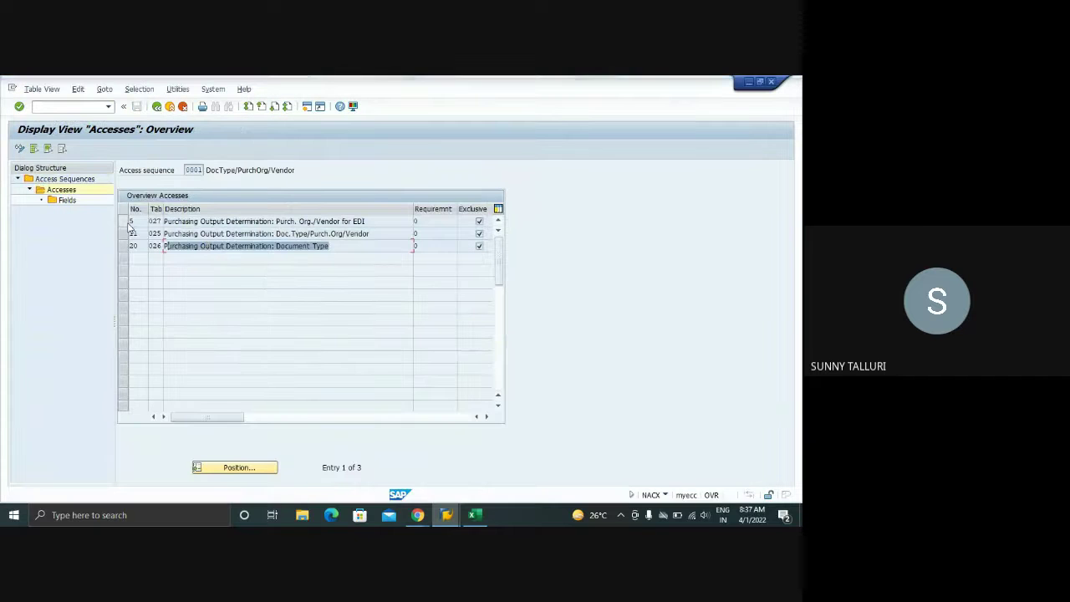
- Go back twice to the output-control list and close that extra session window
{"action": "left_click", "coordinate": [157, 107]}
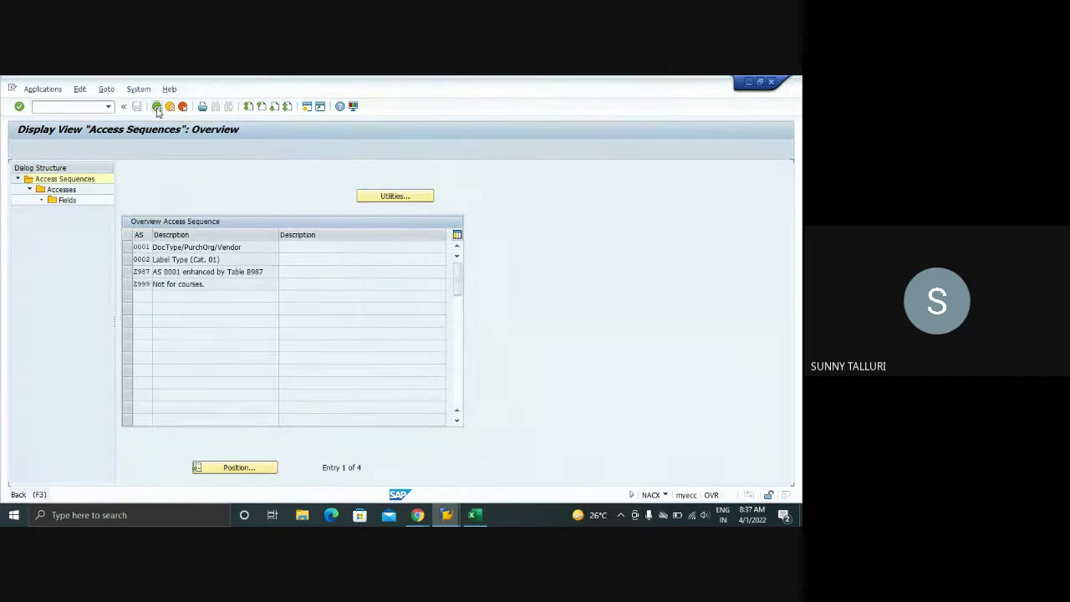
{"action": "left_click", "coordinate": [156, 107]}
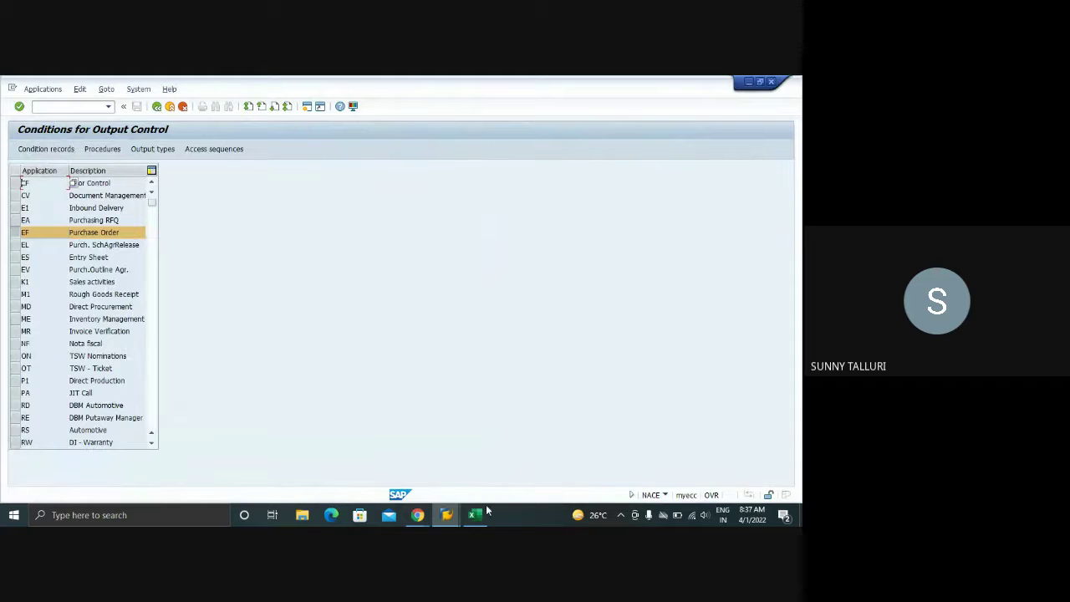
{"action": "left_click", "coordinate": [446, 515]}
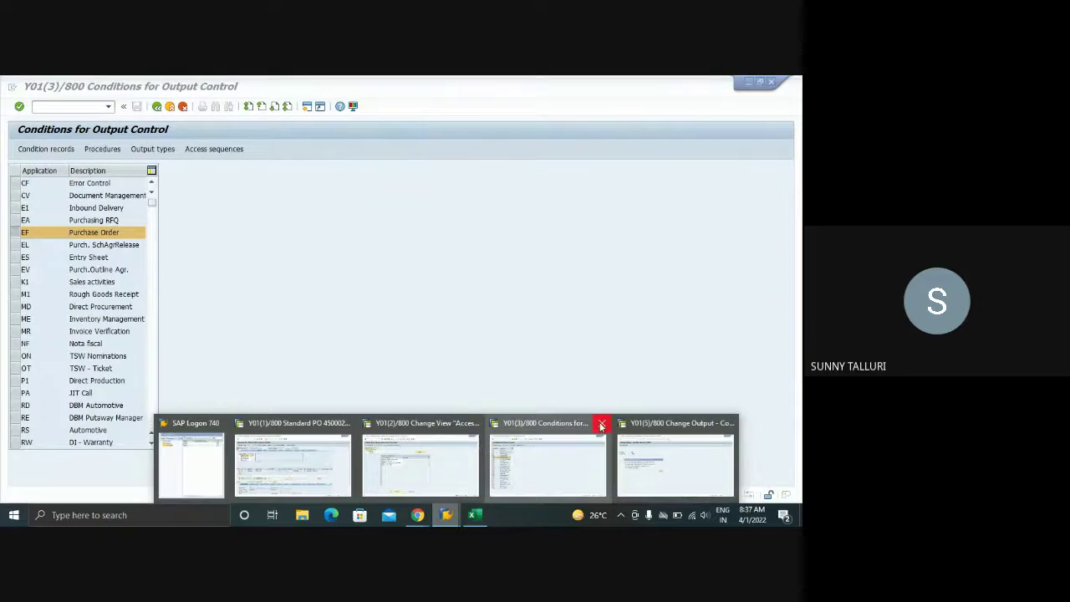
{"action": "left_click", "coordinate": [601, 423]}
- Choose the Doc. Type/CoCode/Vendor key combination for ZNEU and execute
{"action": "left_click", "coordinate": [598, 458]}
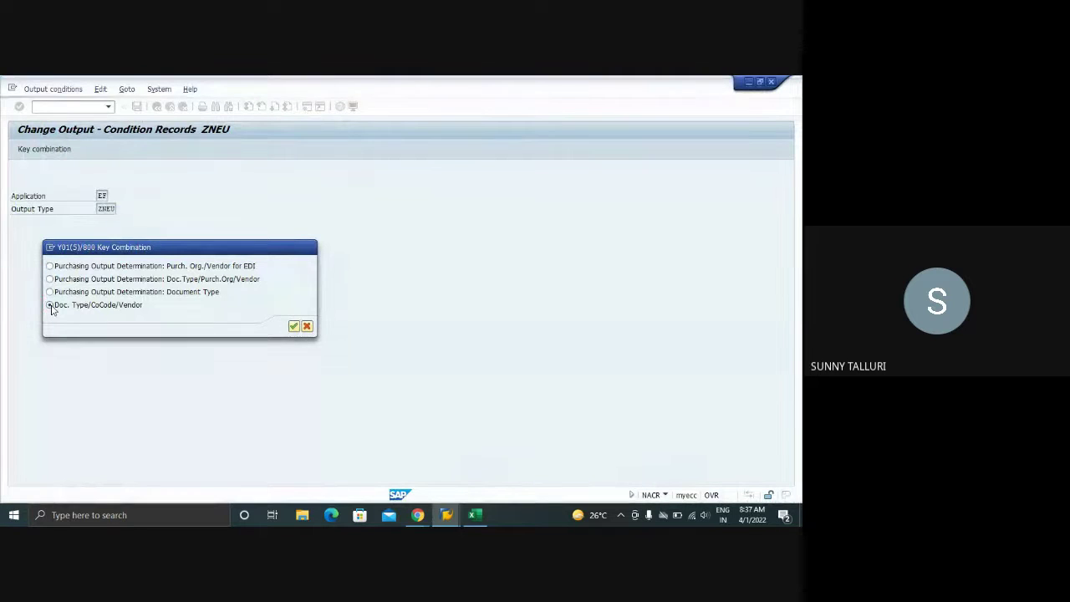
{"action": "left_click", "coordinate": [50, 305]}
{"action": "key", "text": "Return"}
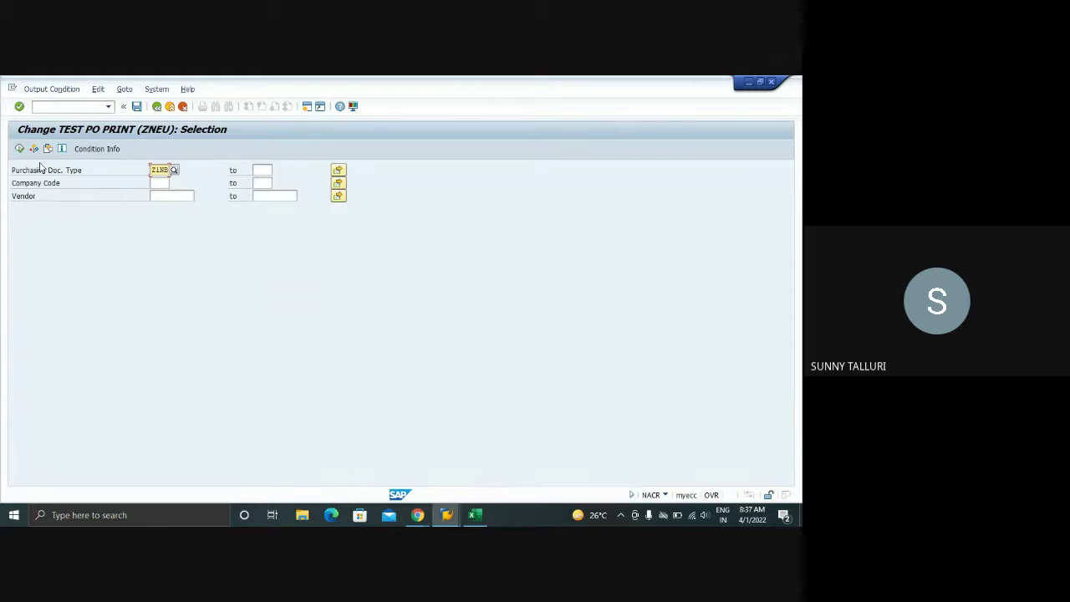
{"action": "left_click", "coordinate": [19, 148]}
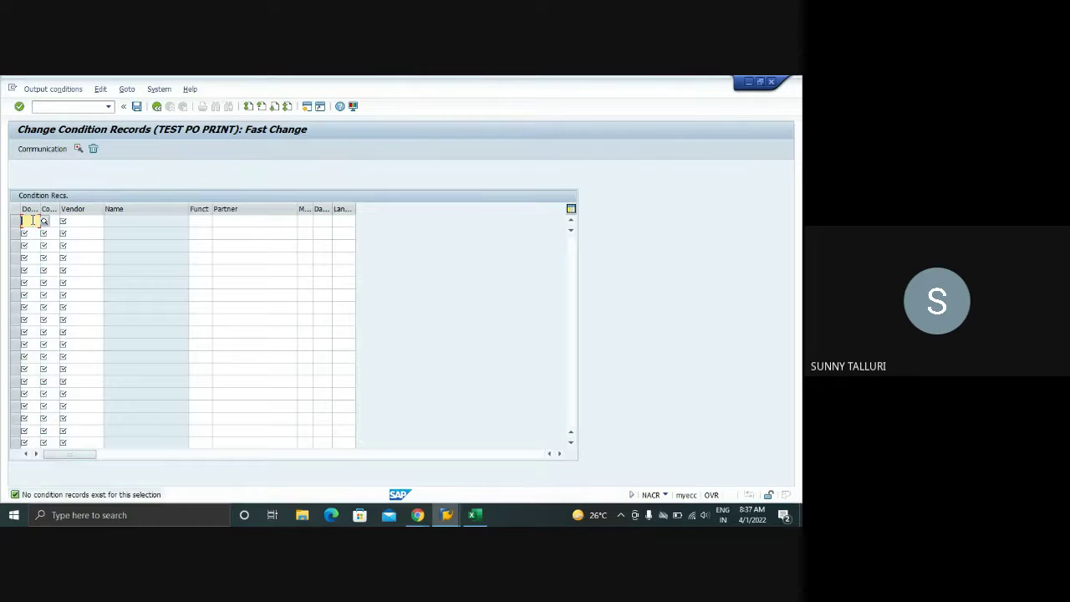
- Enter a record for NB, company code 1000, the vendor, function OA, medium 1, time 3, language EN
{"action": "type", "text": "NB"}
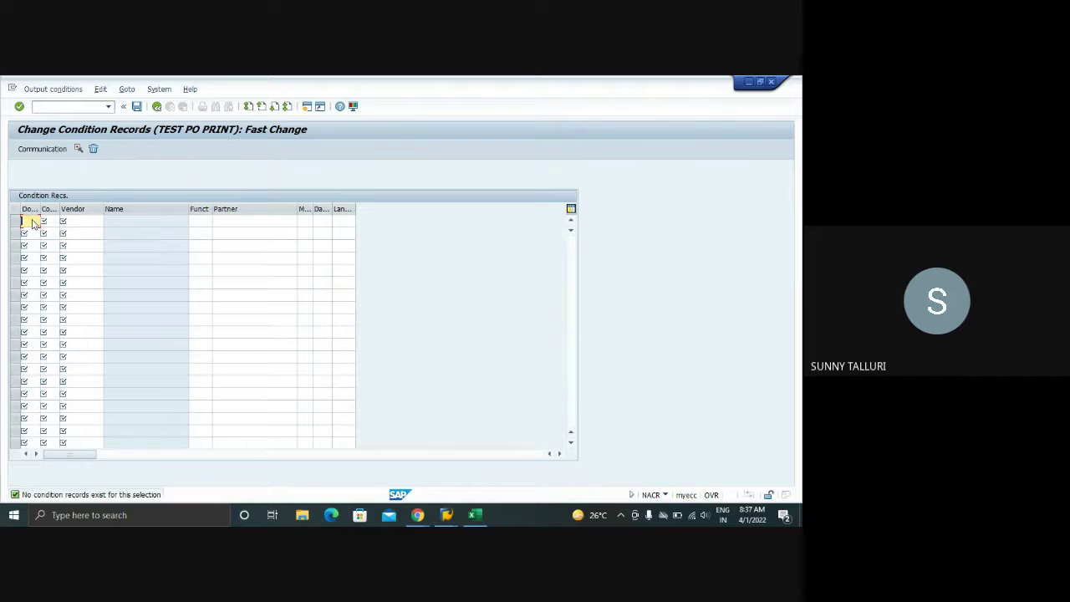
{"action": "key", "text": "Tab"}
{"action": "type", "text": "1000"}
{"action": "key", "text": "Tab"}
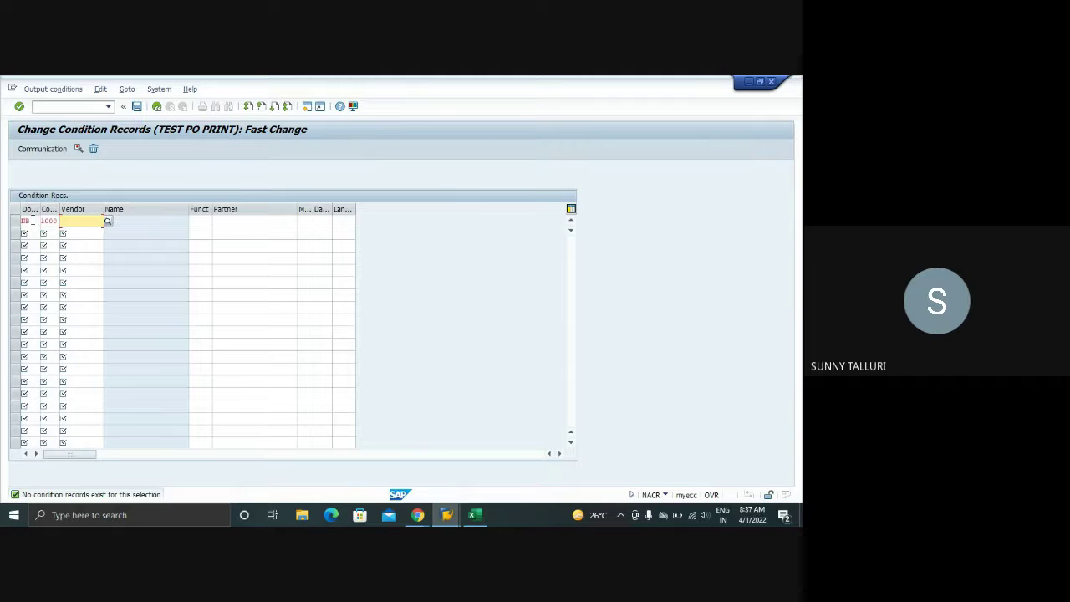
{"action": "type", "text": "1000"}
{"action": "key", "text": "Tab"}
{"action": "type", "text": "OA"}
{"action": "key", "text": "Tab"}
{"action": "key", "text": "Tab"}
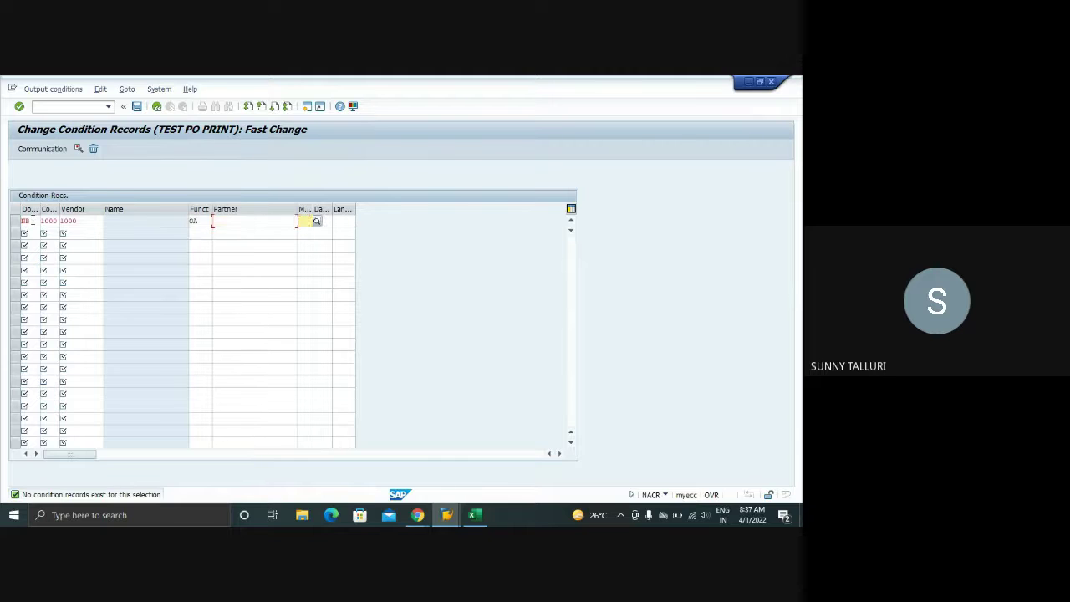
{"action": "type", "text": "1"}
{"action": "key", "text": "Tab"}
{"action": "type", "text": "3"}
{"action": "key", "text": "Tab"}
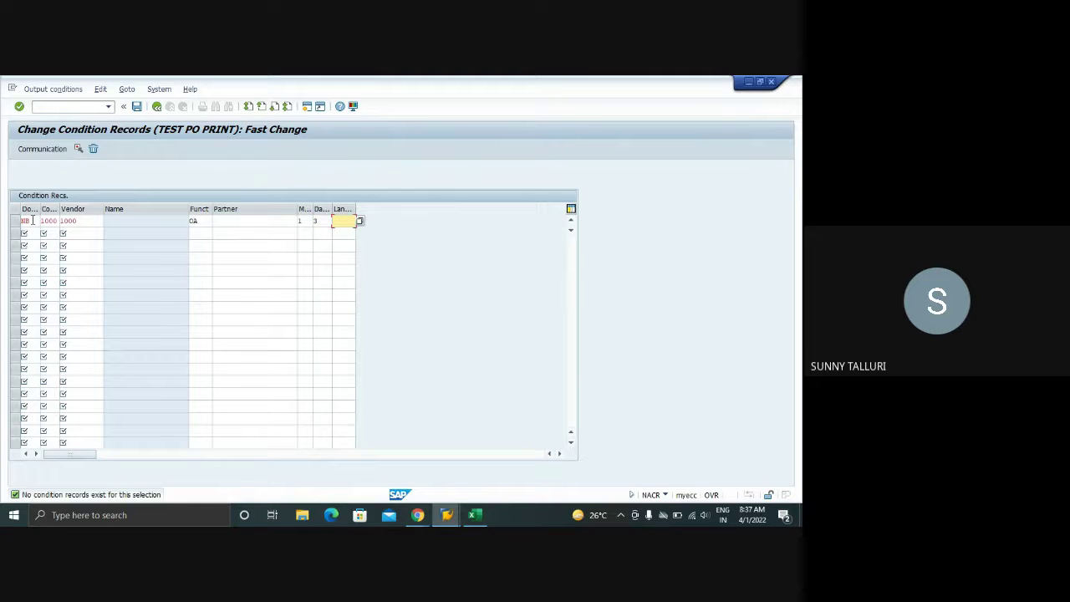
{"action": "type", "text": "EN"}
{"action": "key", "text": "Return"}
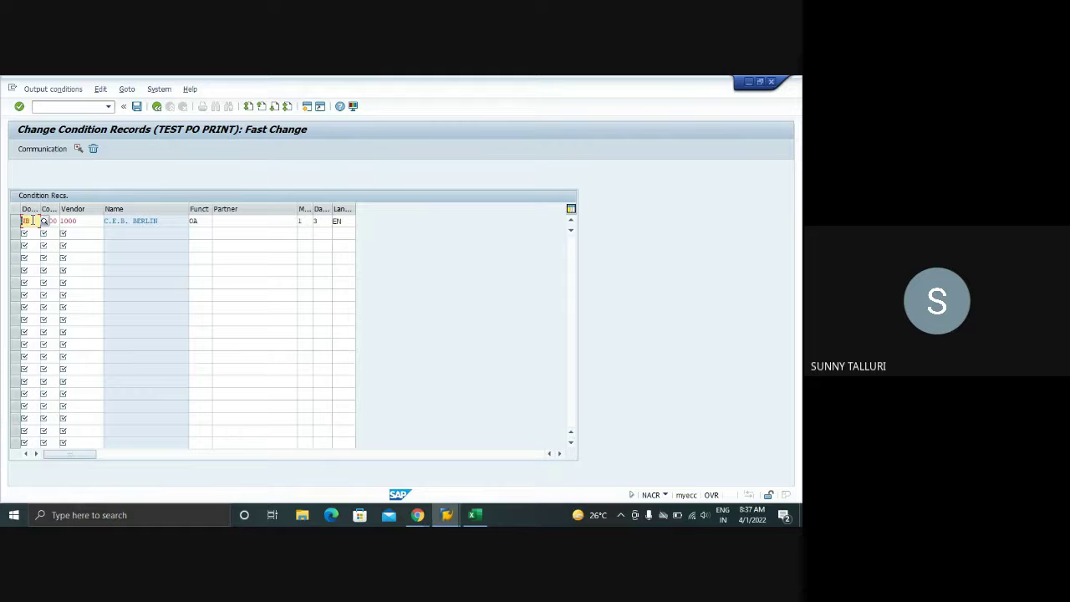
- Set the record's communication to LOCL with immediate printing and 1 message, then save
{"action": "left_click", "coordinate": [14, 221]}
{"action": "left_click", "coordinate": [126, 89]}
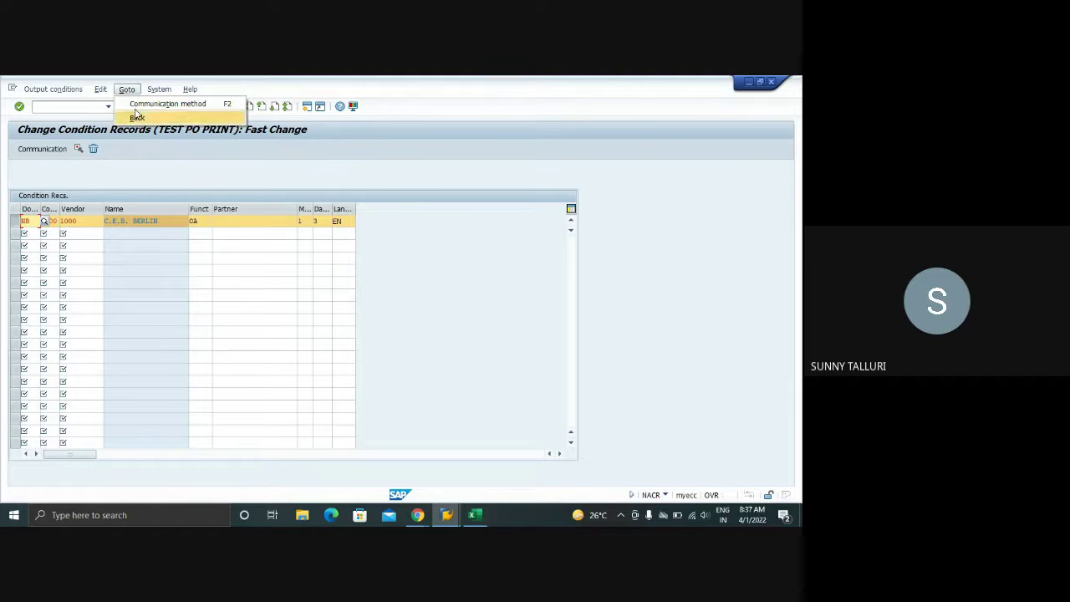
{"action": "left_click", "coordinate": [159, 104]}
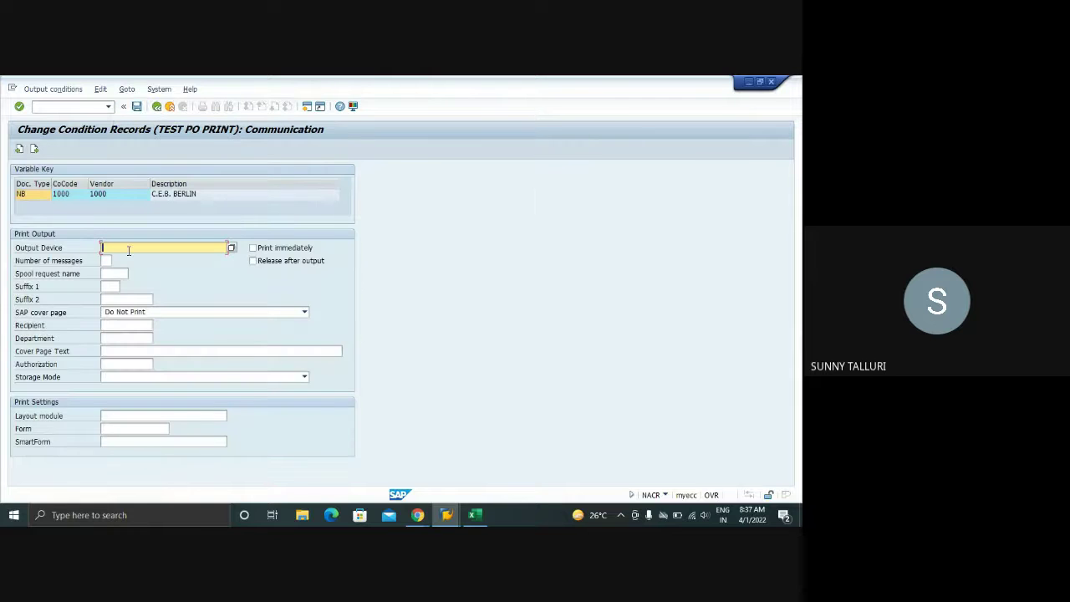
{"action": "type", "text": "LOCL"}
{"action": "left_click", "coordinate": [252, 248]}
{"action": "left_click", "coordinate": [106, 260]}
{"action": "type", "text": "1"}
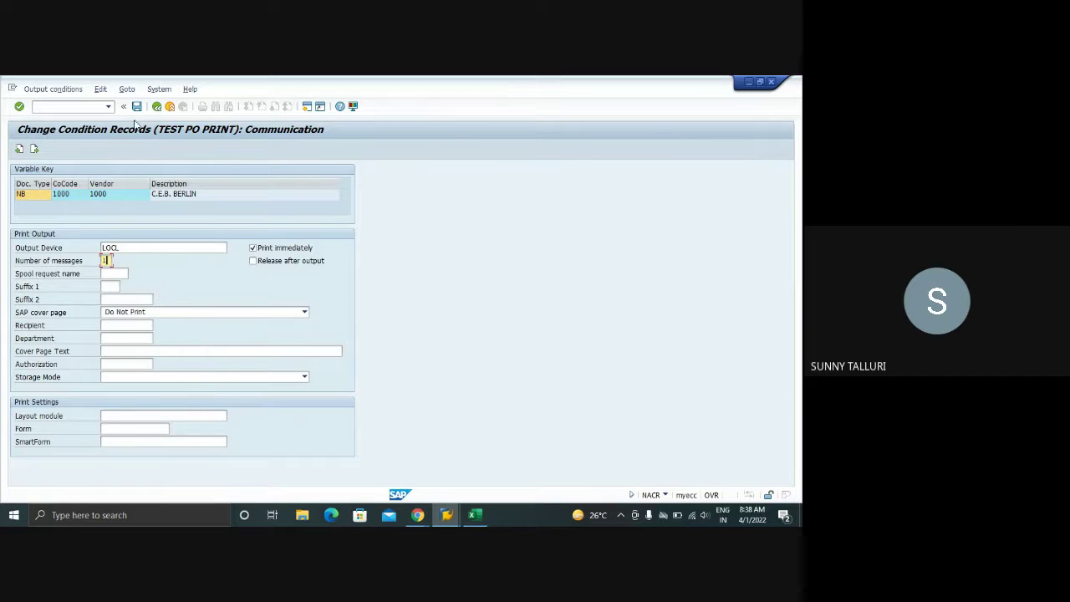
{"action": "left_click", "coordinate": [136, 106]}
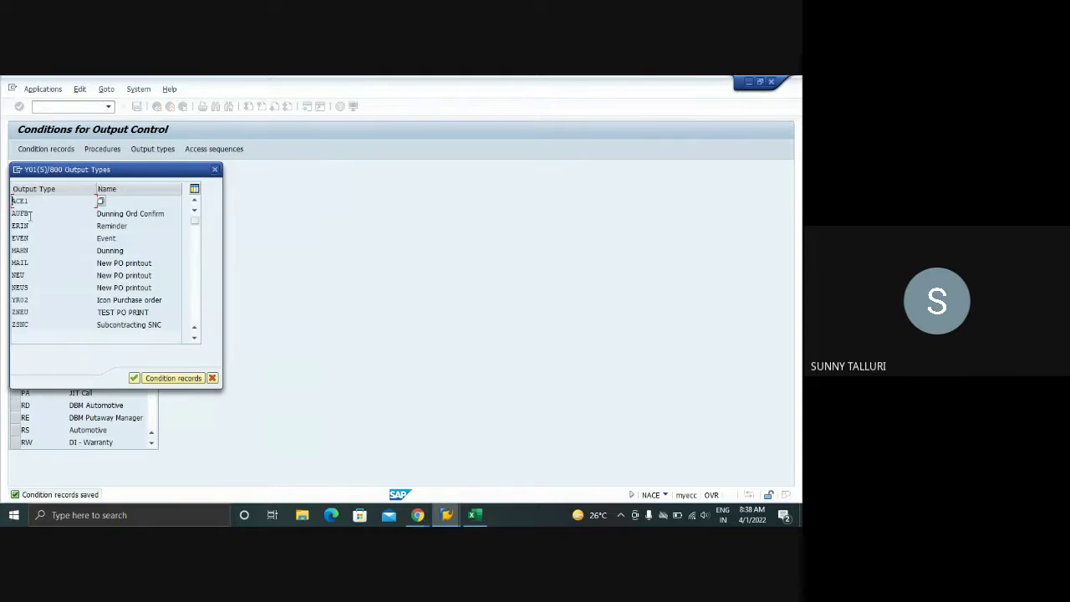
- Open ZNEU condition records with key combination Doc. Type/CoCode/Vendor for document type Z1NB
{"action": "double_click", "coordinate": [19, 312]}
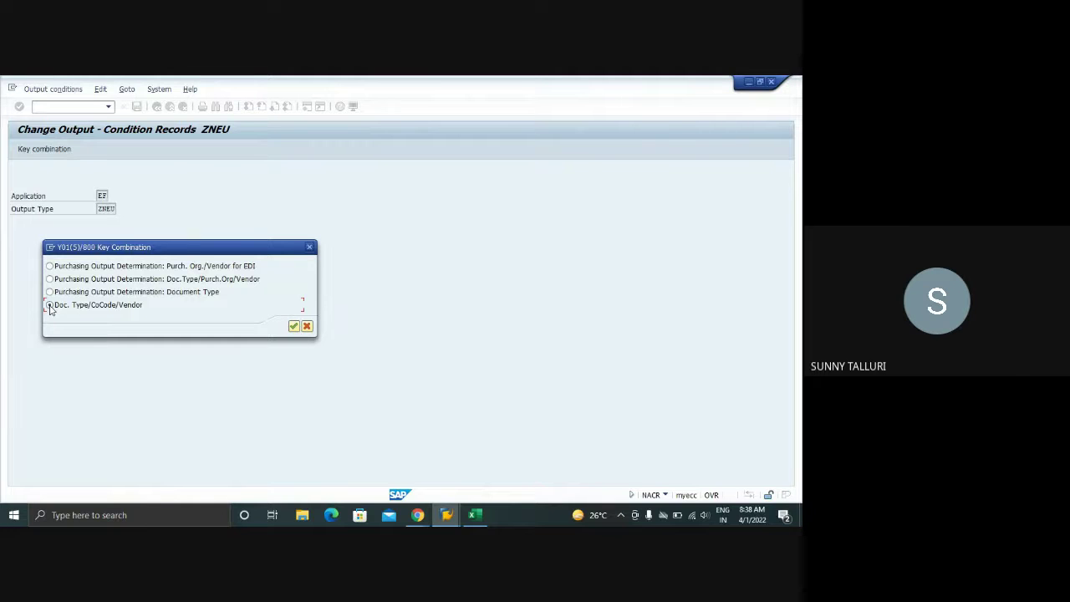
{"action": "double_click", "coordinate": [50, 305]}
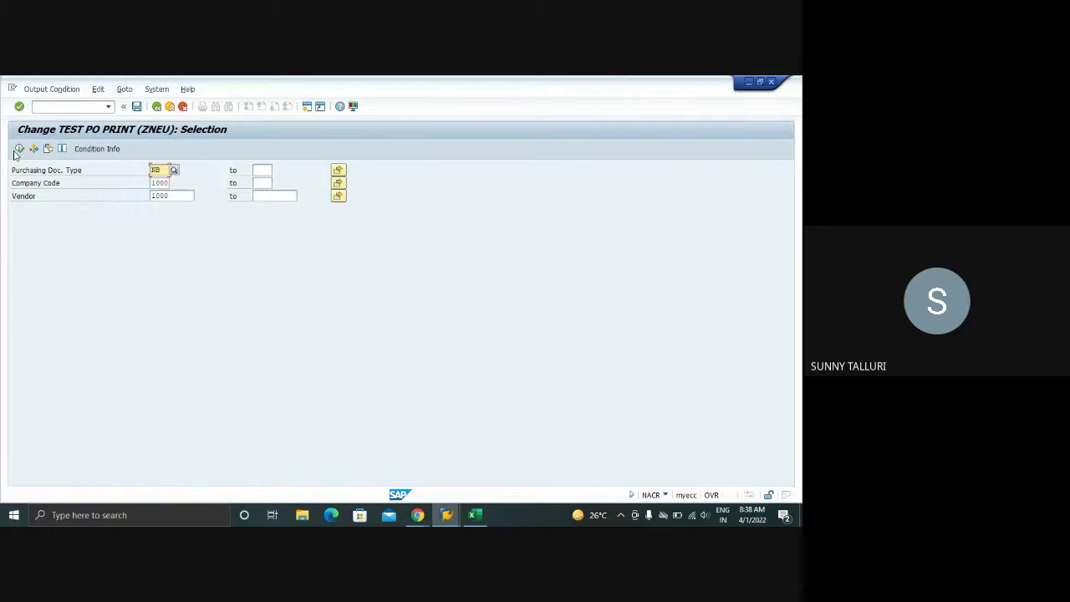
{"action": "type", "text": "Z1"}
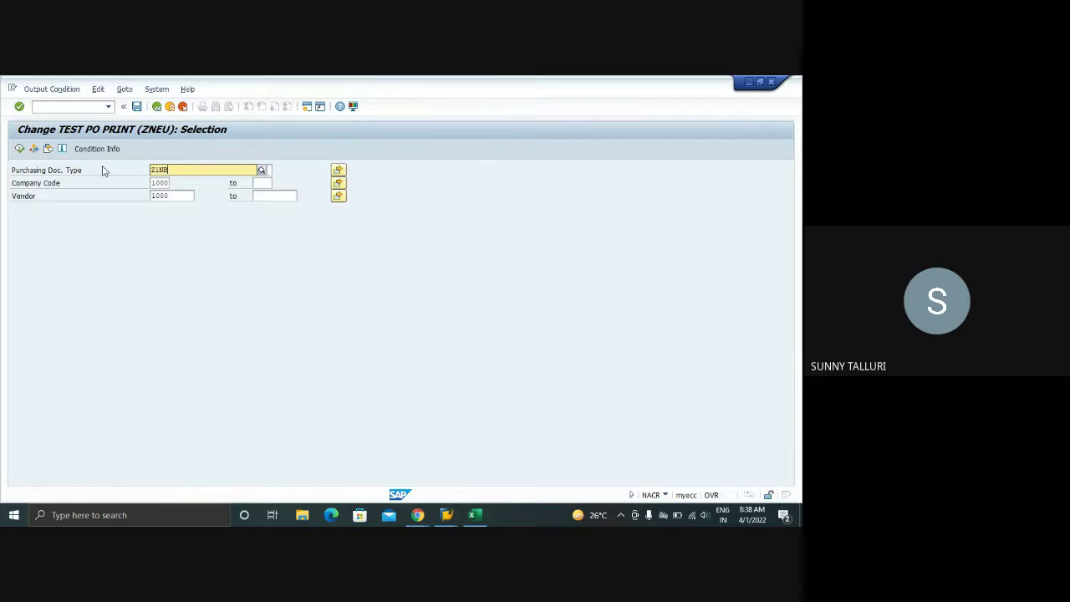
{"action": "key", "text": "Return"}
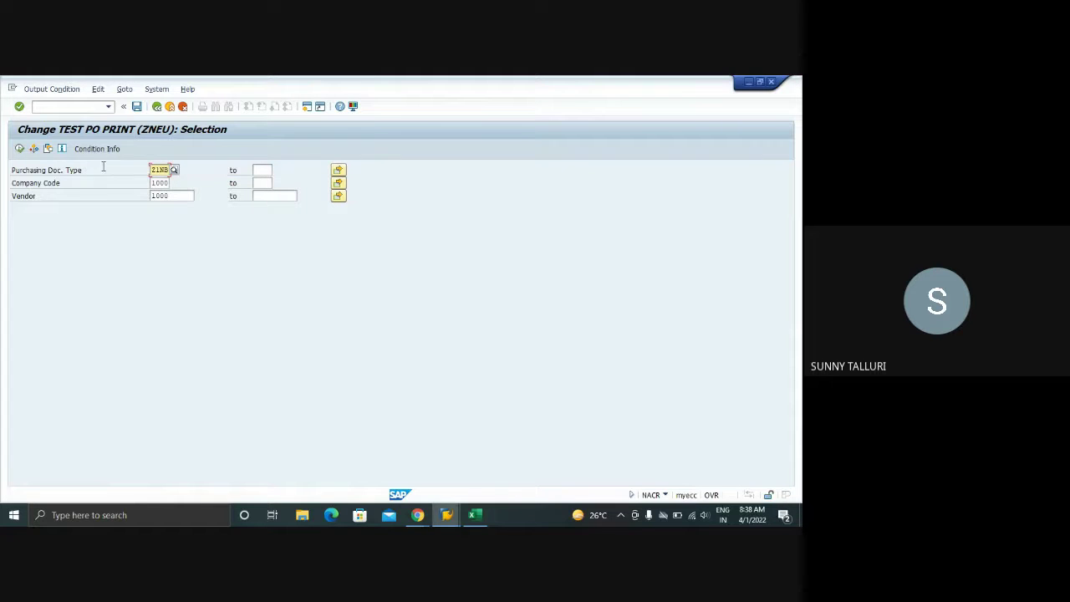
{"action": "left_click", "coordinate": [19, 147]}
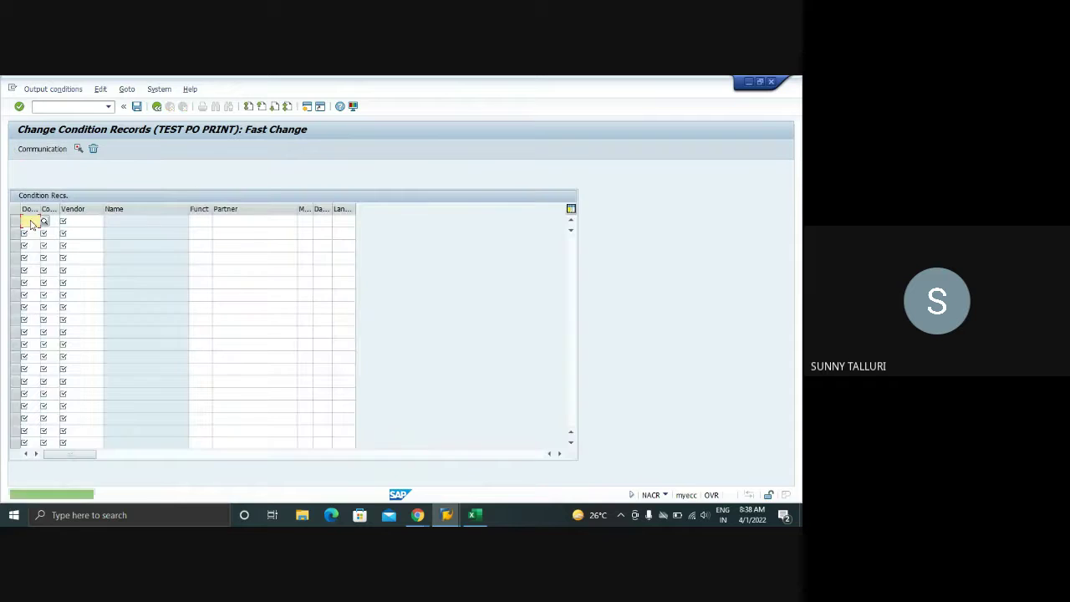
- Fill the record with Z1NB, company code 1000, the vendor, partner function, medium 1, time 3, EN
{"action": "type", "text": "Z"}
{"action": "left_click", "coordinate": [29, 239]}
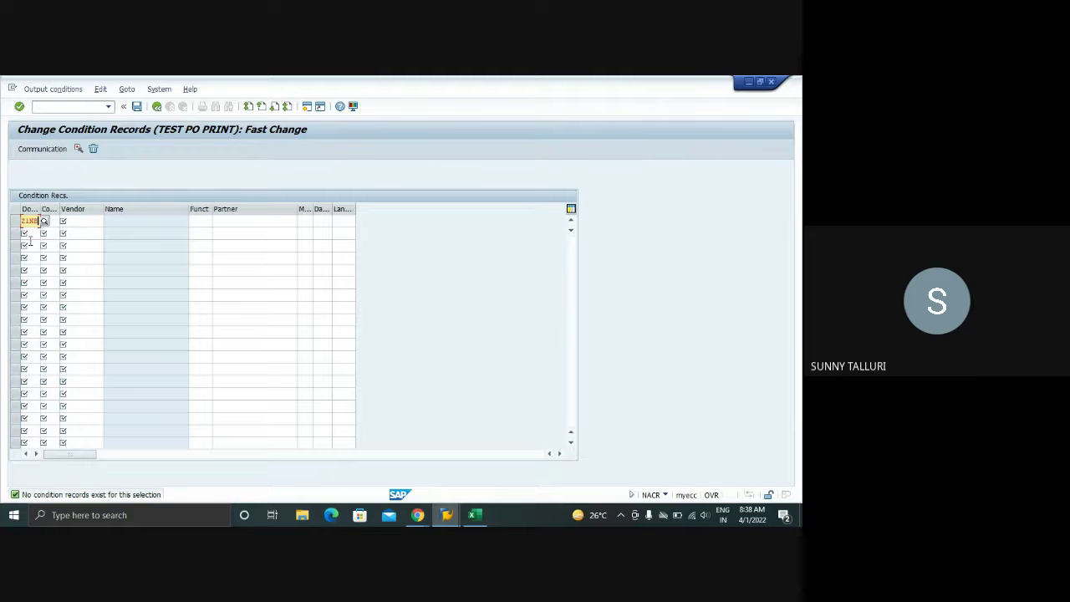
{"action": "left_click", "coordinate": [43, 221]}
{"action": "type", "text": "1000"}
{"action": "left_click", "coordinate": [52, 233]}
{"action": "left_click", "coordinate": [71, 221]}
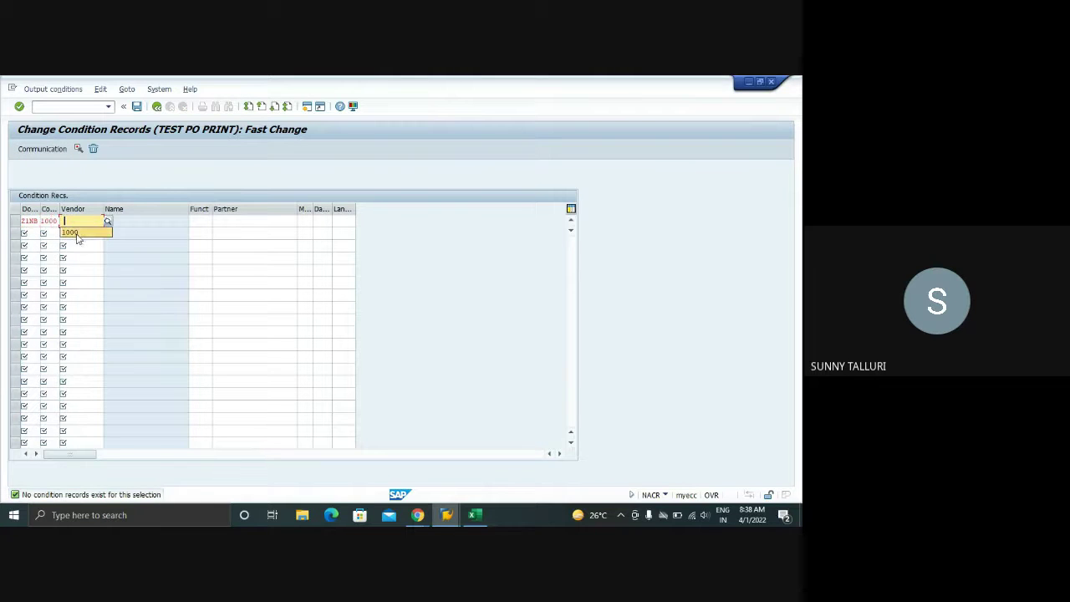
{"action": "left_click", "coordinate": [76, 234]}
{"action": "left_click", "coordinate": [199, 220]}
{"action": "left_click", "coordinate": [199, 233]}
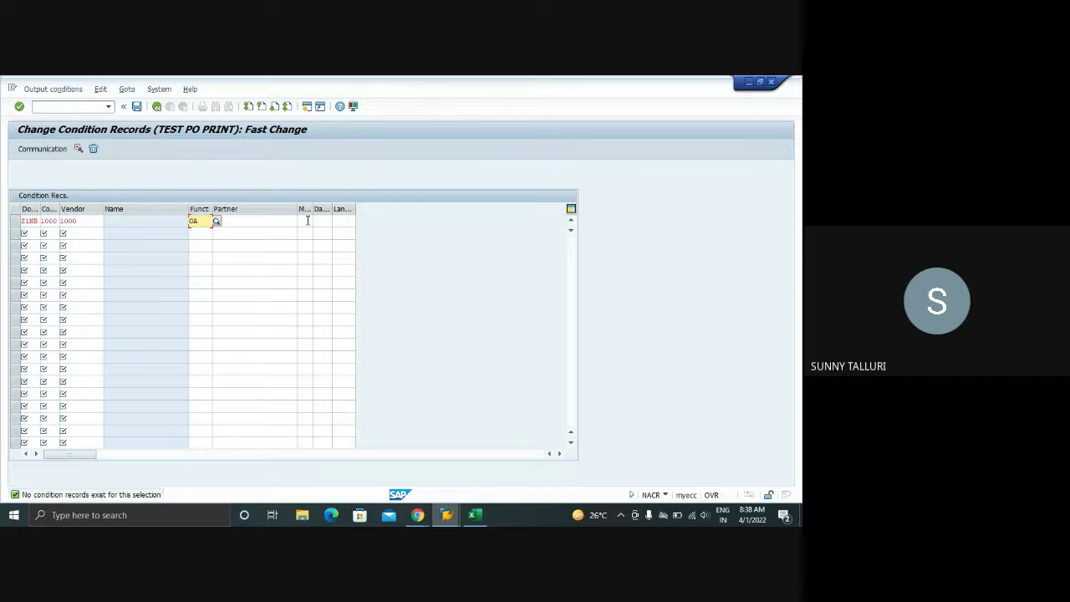
{"action": "left_click", "coordinate": [308, 220]}
{"action": "left_click", "coordinate": [315, 233]}
{"action": "left_click", "coordinate": [320, 220]}
{"action": "left_click", "coordinate": [324, 234]}
{"action": "left_click", "coordinate": [339, 221]}
{"action": "left_click", "coordinate": [337, 232]}
- Set communication to LOCL with immediate printing and 1 message, save, and close the output types list
{"action": "left_click", "coordinate": [13, 223]}
{"action": "left_click", "coordinate": [42, 149]}
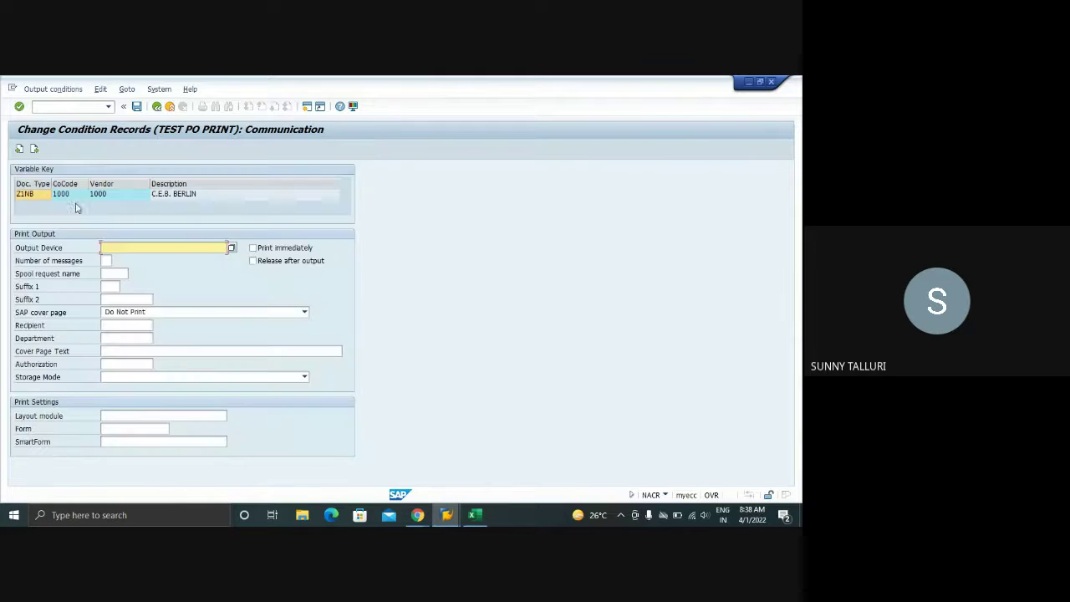
{"action": "type", "text": "LOCL"}
{"action": "left_click", "coordinate": [253, 248]}
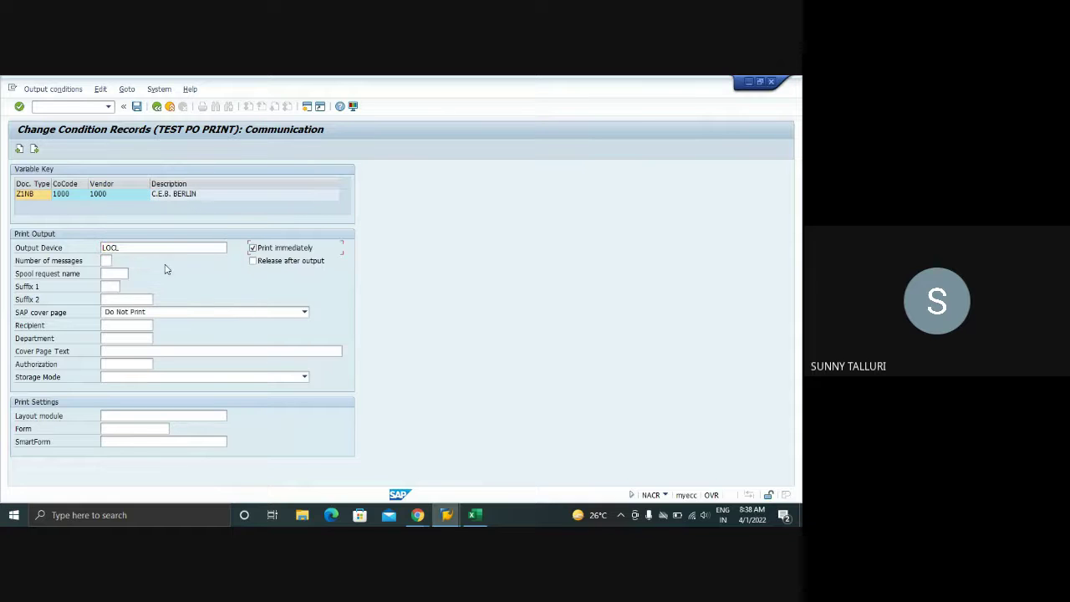
{"action": "type", "text": "1"}
{"action": "left_click", "coordinate": [136, 106]}
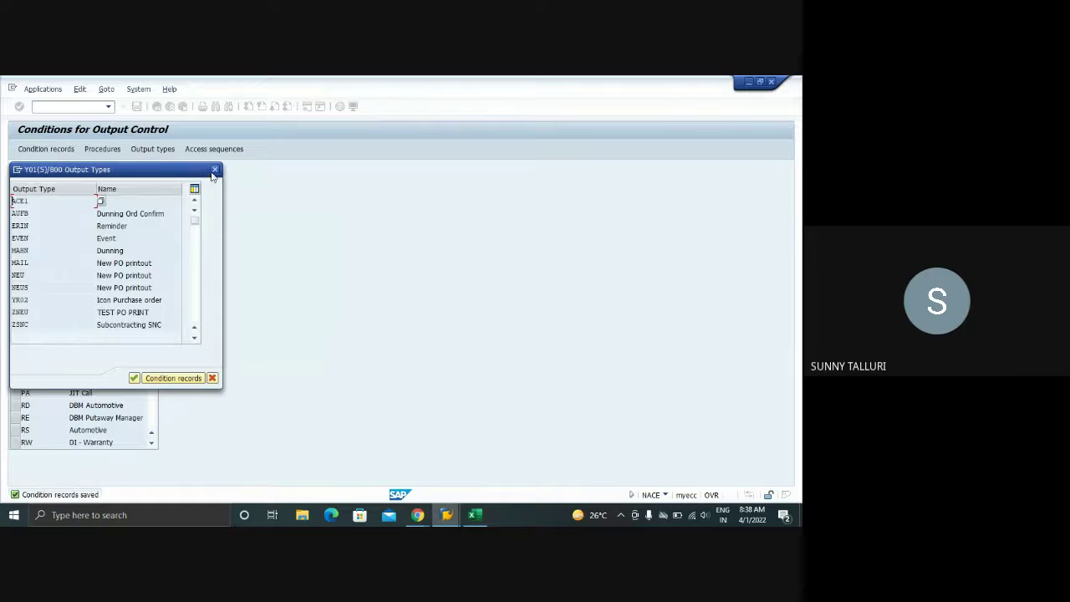
{"action": "left_click", "coordinate": [215, 170]}
- Close the Conditions and access-sequence windows and start a new purchase order with /OME21N
{"action": "mouse_move", "coordinate": [447, 515]}
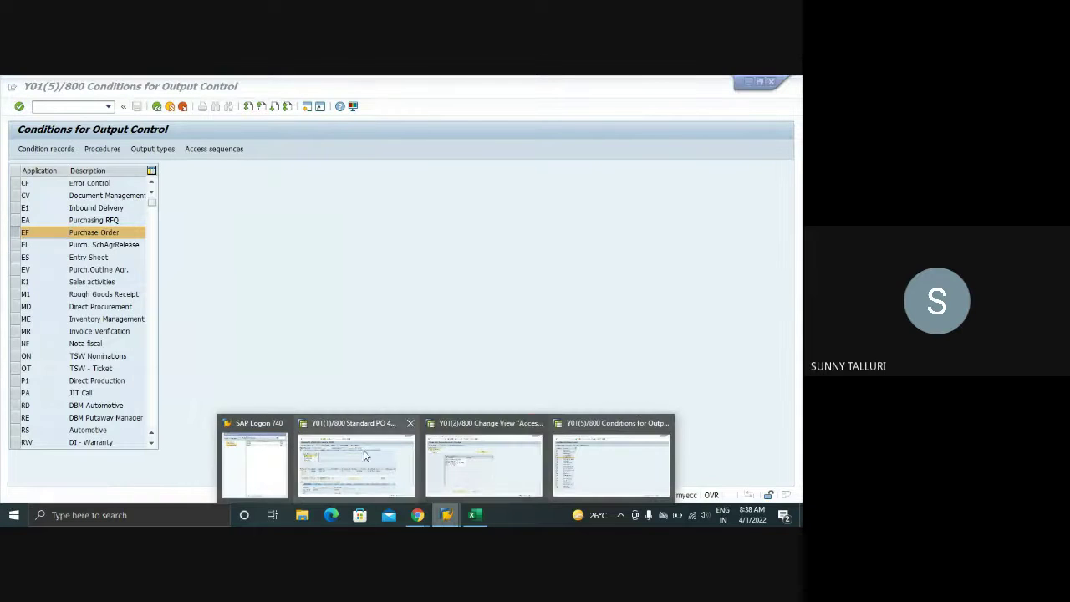
{"action": "left_click", "coordinate": [660, 423]}
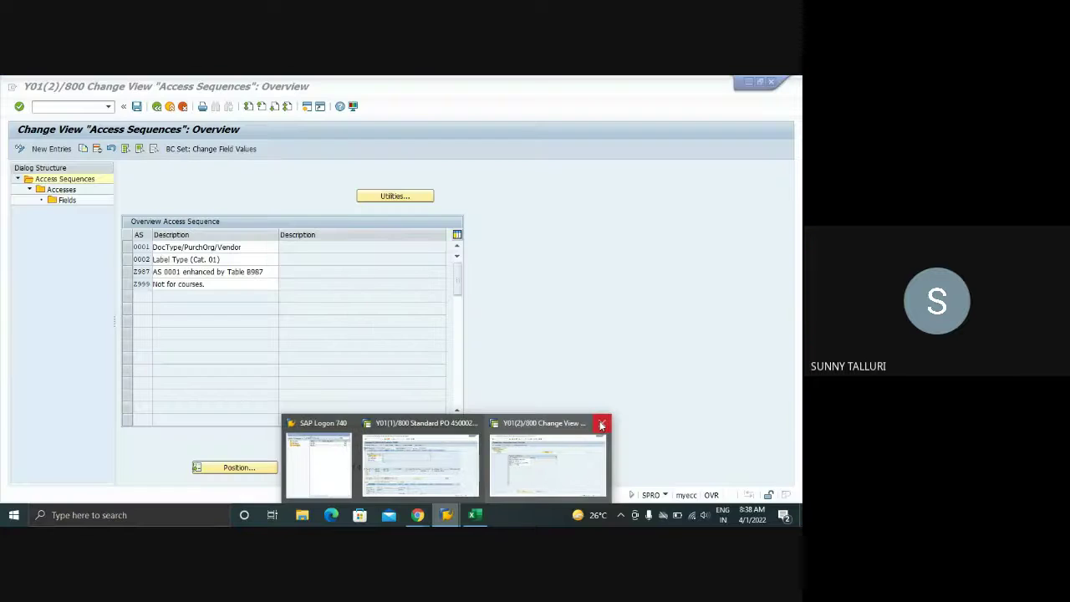
{"action": "left_click", "coordinate": [604, 423]}
{"action": "left_click", "coordinate": [485, 471]}
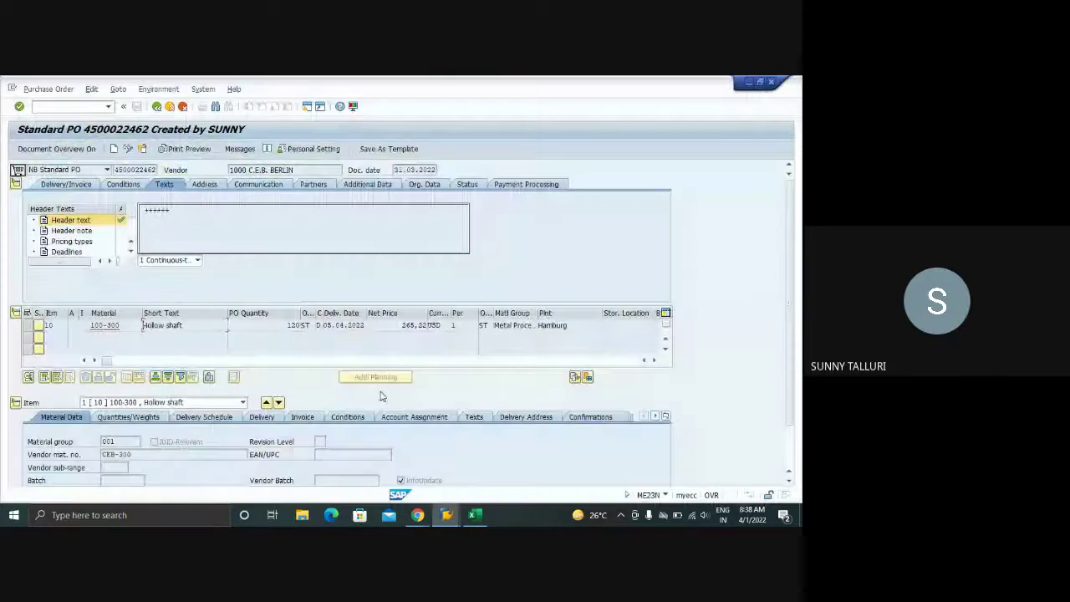
{"action": "left_click", "coordinate": [58, 107]}
{"action": "type", "text": "/OME21N"}
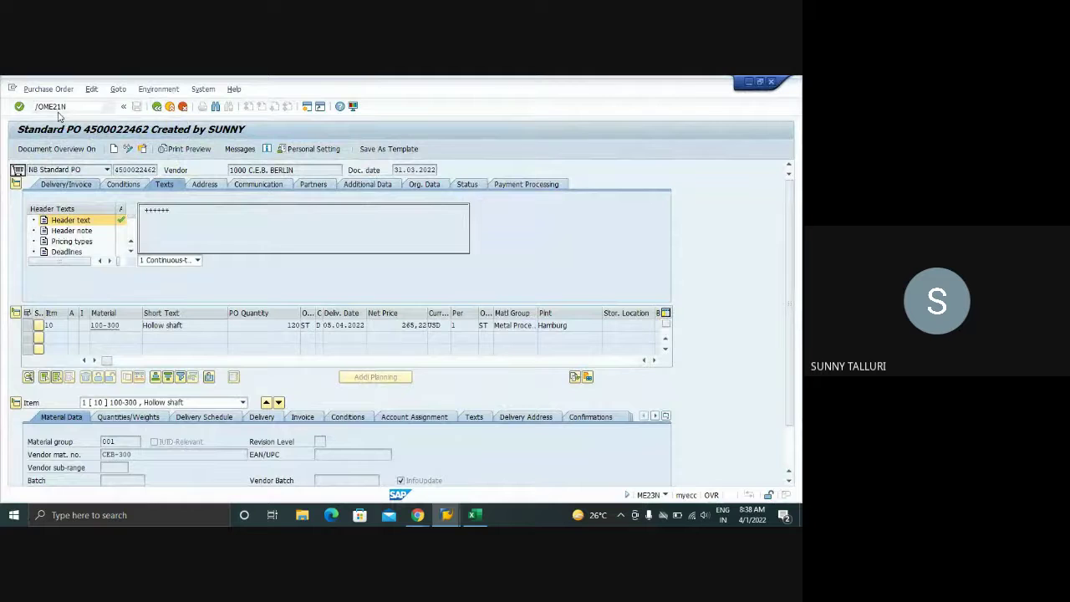
{"action": "key", "text": "Return"}
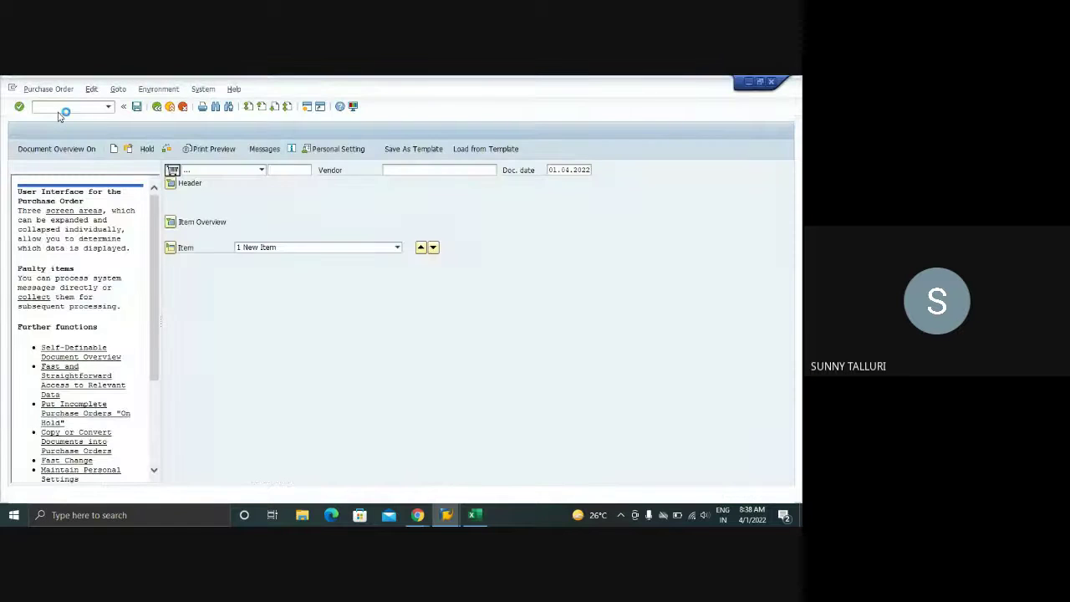
- Enter vendor 1000 (C.E.B. BERLIN) on the new purchase order
{"action": "left_click", "coordinate": [91, 172]}
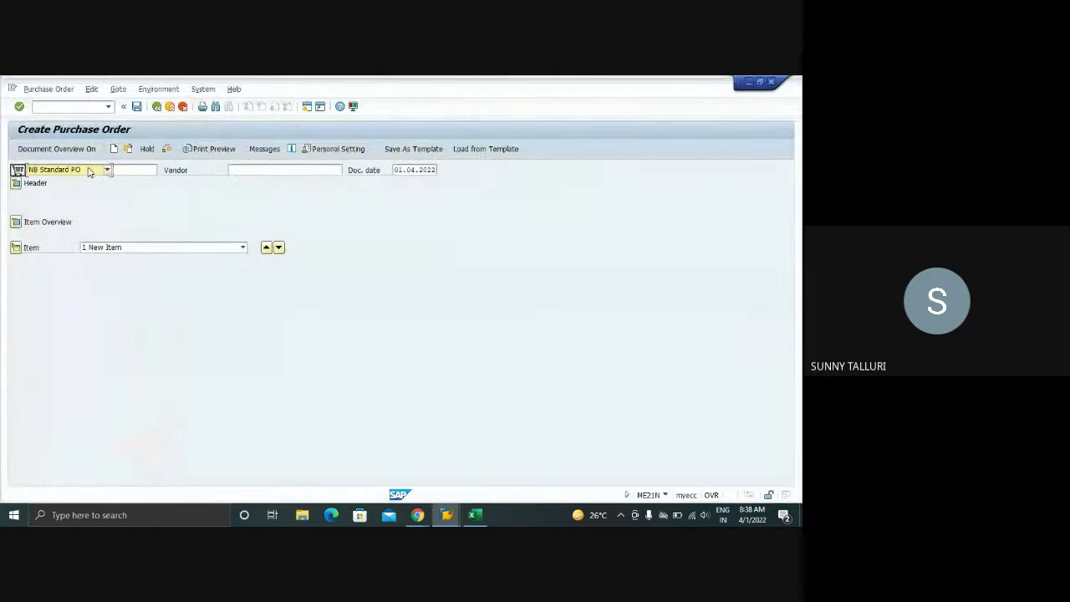
{"action": "left_click", "coordinate": [260, 172]}
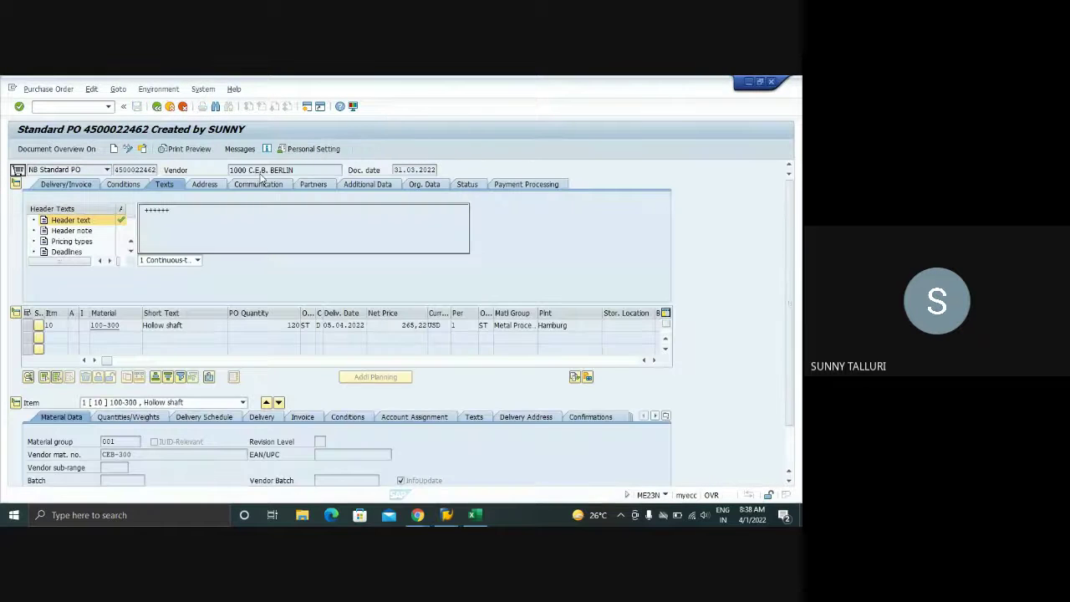
{"action": "key", "text": "alt+Tab"}
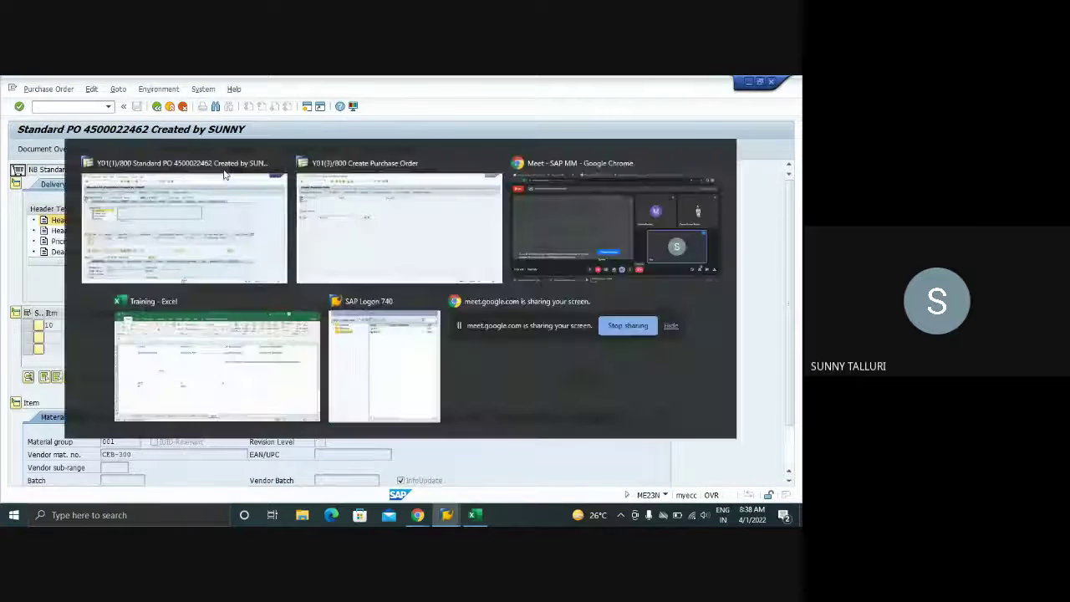
{"action": "right_click", "coordinate": [242, 172]}
{"action": "left_click", "coordinate": [236, 170]}
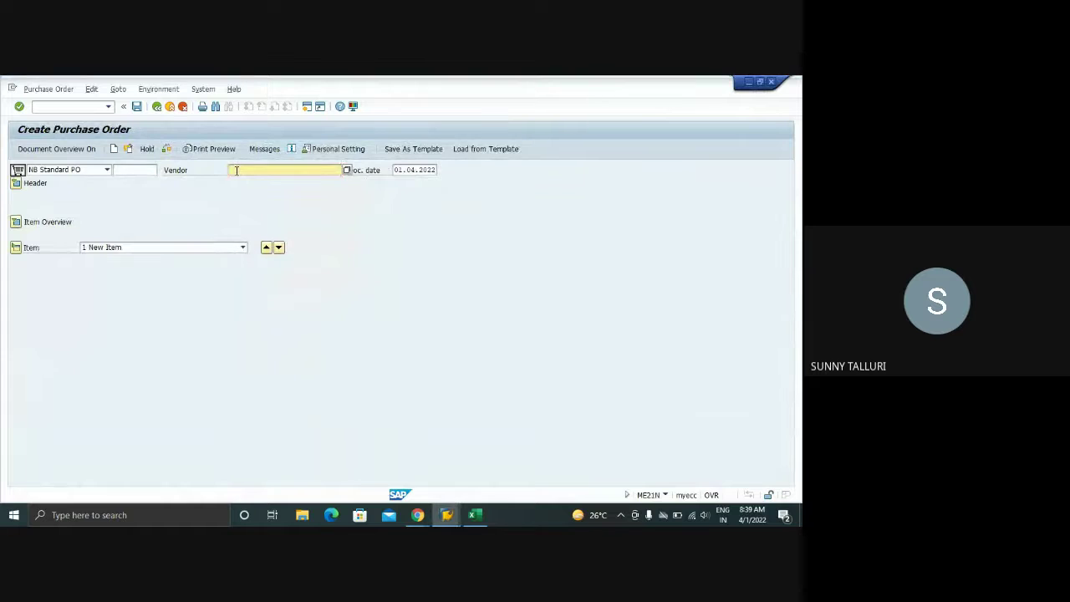
{"action": "key", "text": "alt+Tab"}
{"action": "key", "text": "alt+Tab"}
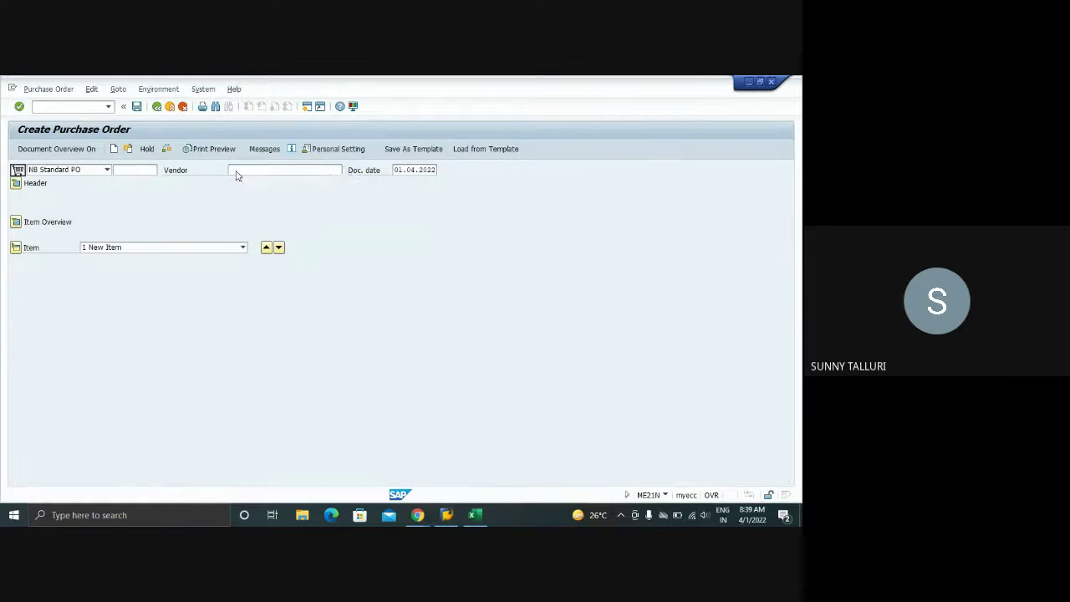
{"action": "left_click", "coordinate": [236, 171]}
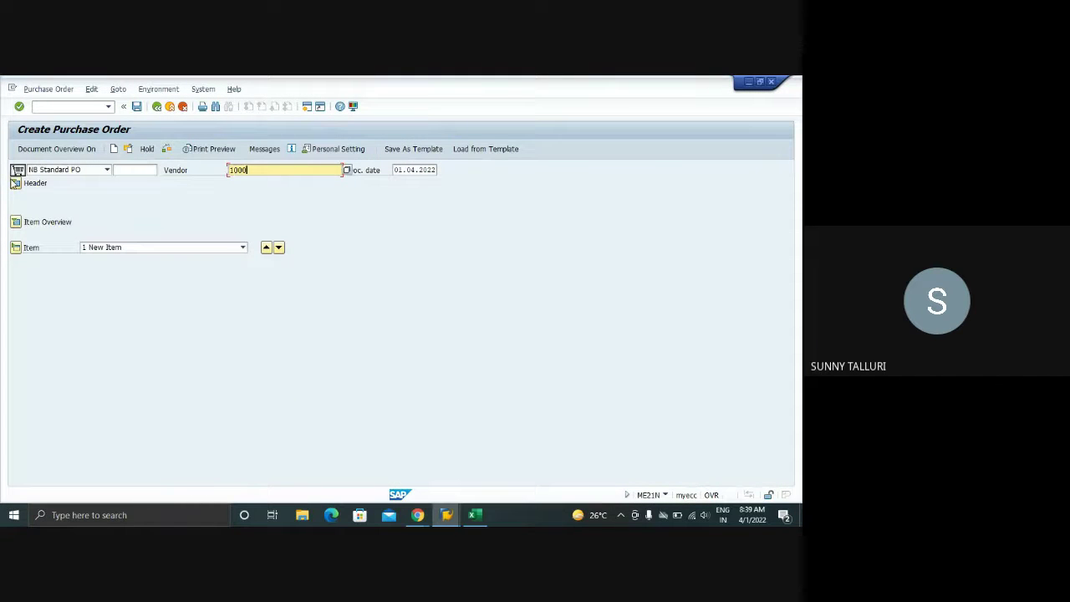
{"action": "type", "text": "1000"}
{"action": "key", "text": "Return"}
- Copy the organisational data from the existing PO into the new order
{"action": "key", "text": "alt+Tab"}
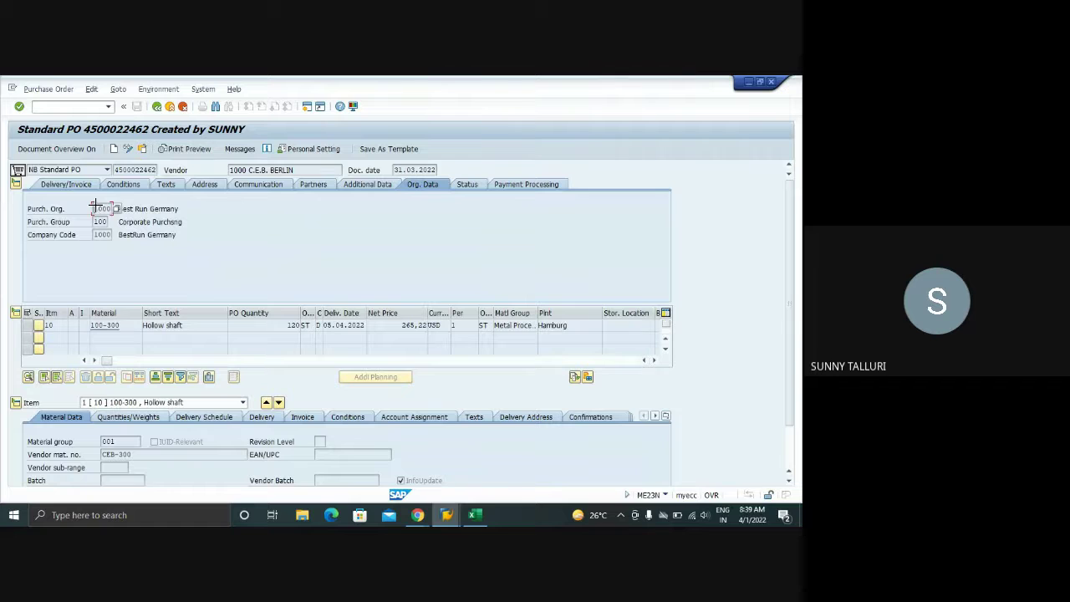
{"action": "left_click_drag", "start_coordinate": [95, 204], "coordinate": [120, 240]}
{"action": "key", "text": "ctrl+c"}
{"action": "key", "text": "alt+Tab"}
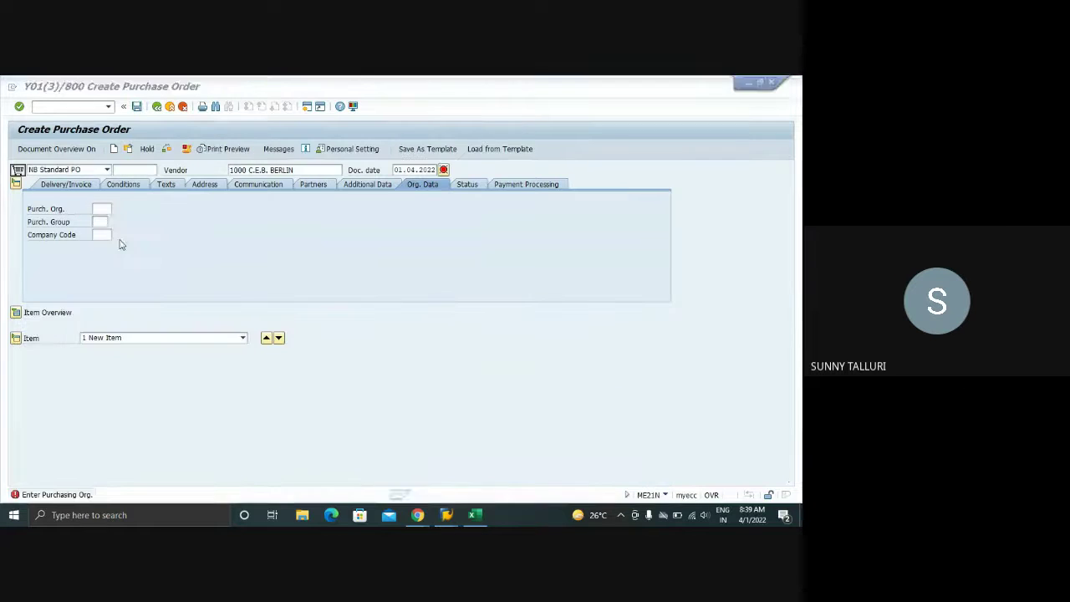
{"action": "left_click", "coordinate": [93, 209]}
{"action": "key", "text": "ctrl+v"}
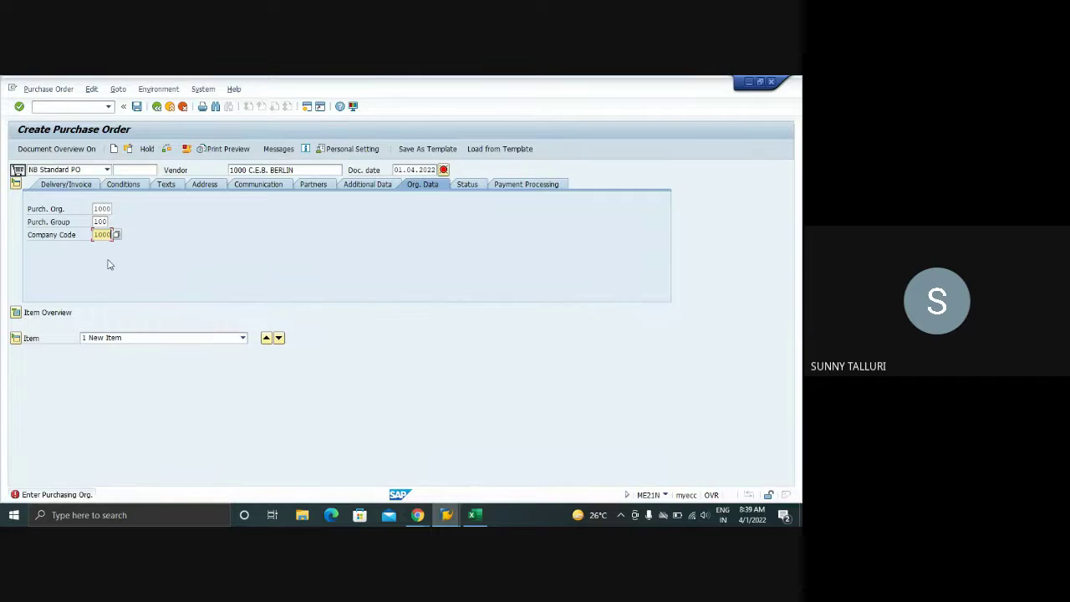
{"action": "left_click", "coordinate": [15, 312]}
- Add item 10: quantity 120 of material 100-300 for plant 1000
{"action": "left_click", "coordinate": [98, 325]}
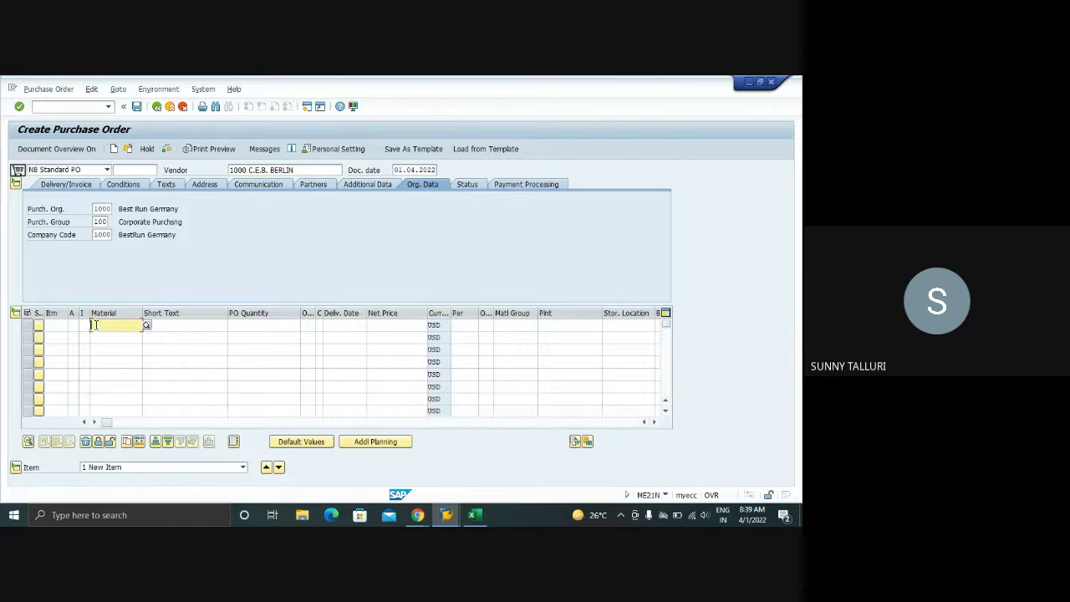
{"action": "type", "text": "1"}
{"action": "left_click", "coordinate": [107, 337]}
{"action": "left_click", "coordinate": [260, 325]}
{"action": "type", "text": "20"}
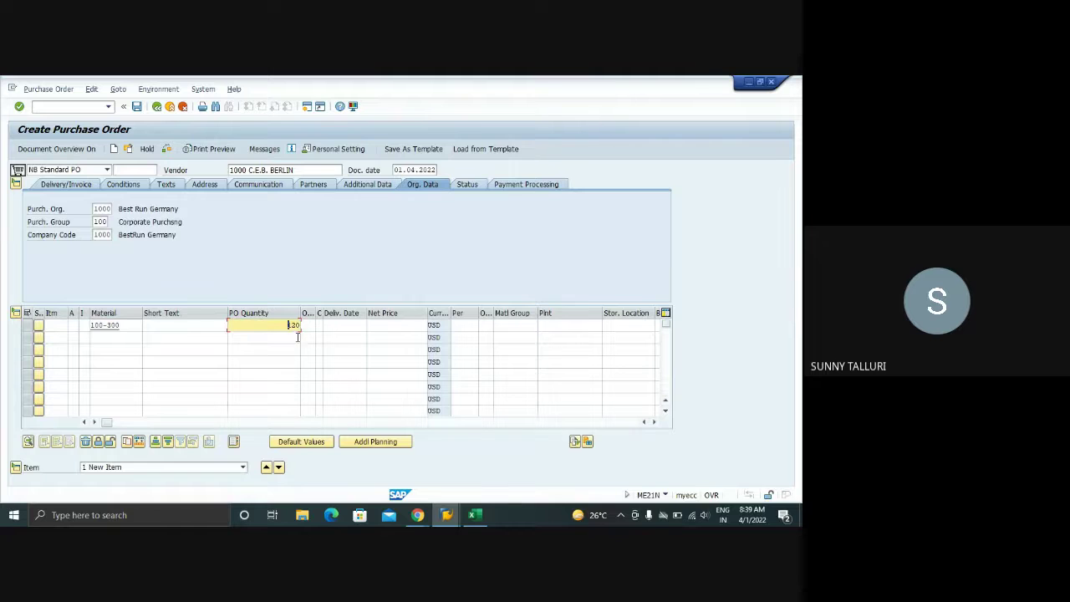
{"action": "left_click", "coordinate": [567, 327]}
{"action": "type", "text": "1"}
{"action": "left_click", "coordinate": [569, 339]}
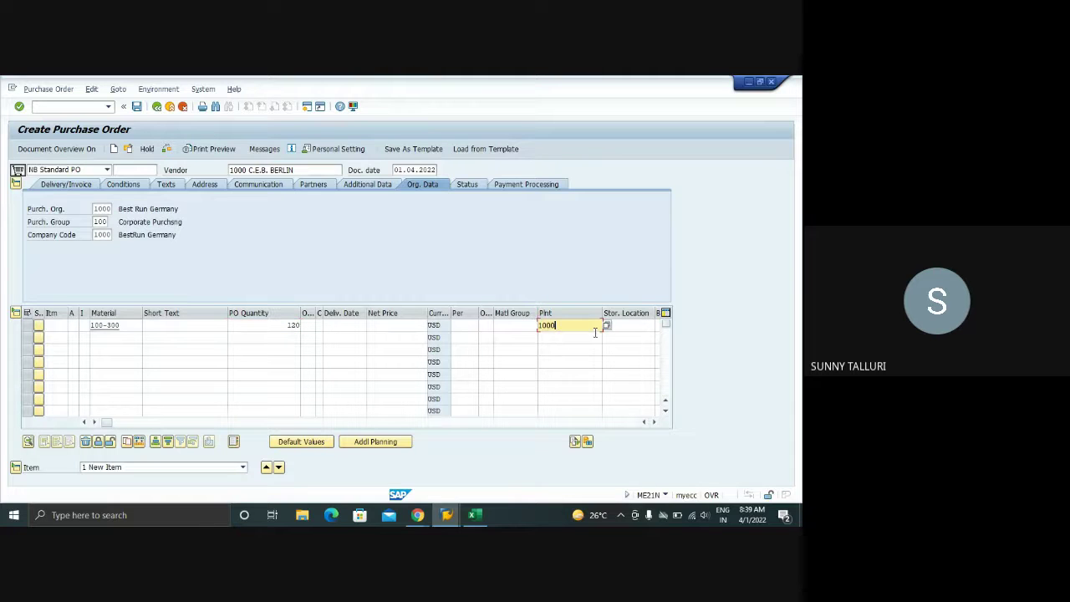
{"action": "key", "text": "Return"}
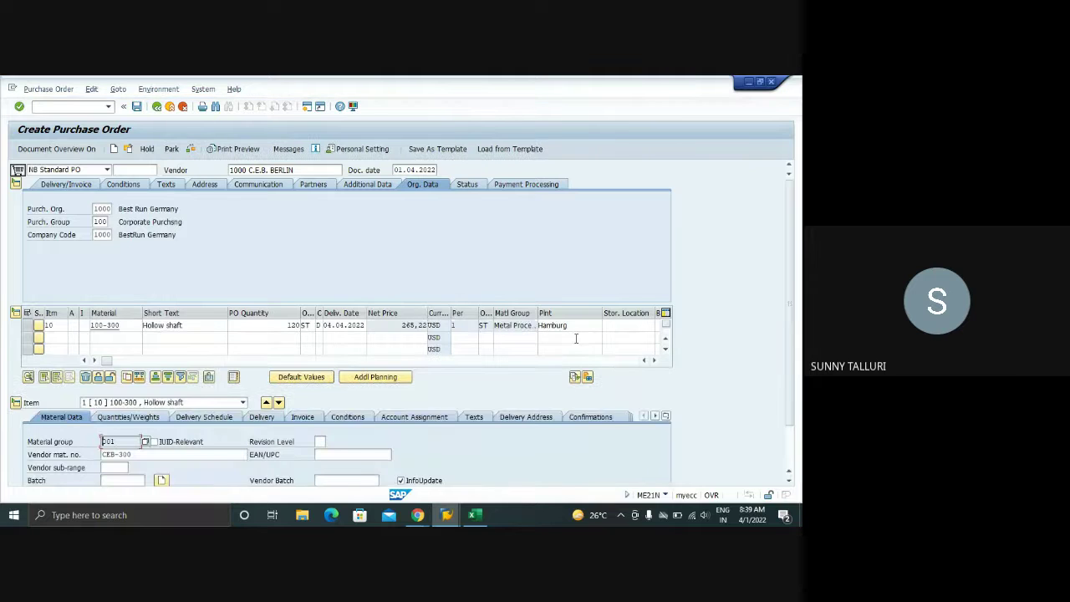
- Run determination analysis on the print output and expand NEU accesses 030 and 040
{"action": "left_click", "coordinate": [303, 148]}
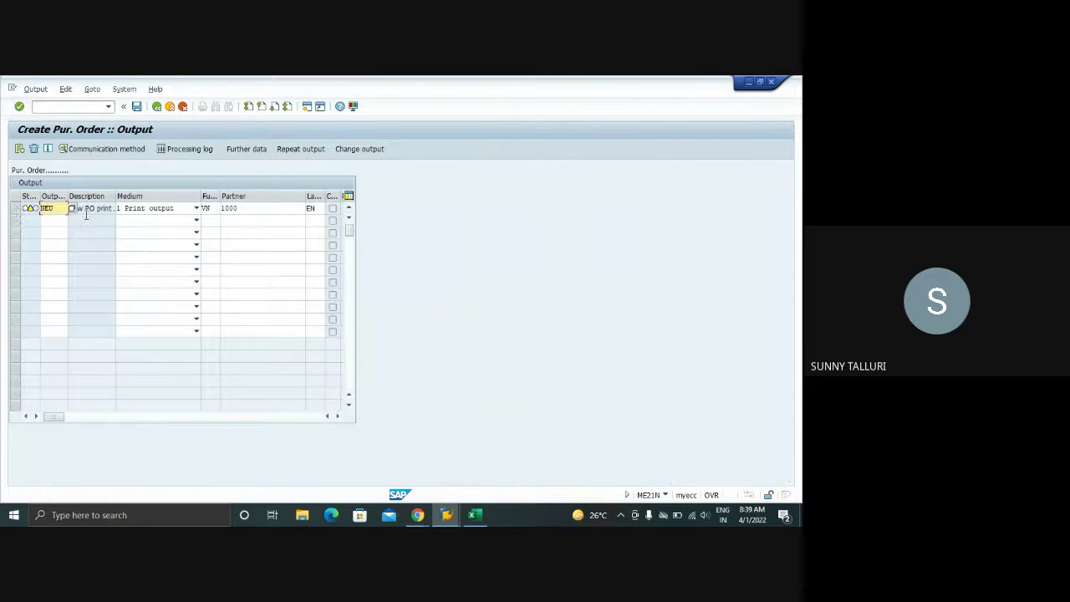
{"action": "left_click", "coordinate": [15, 208]}
{"action": "left_click", "coordinate": [92, 88]}
{"action": "left_click", "coordinate": [94, 104]}
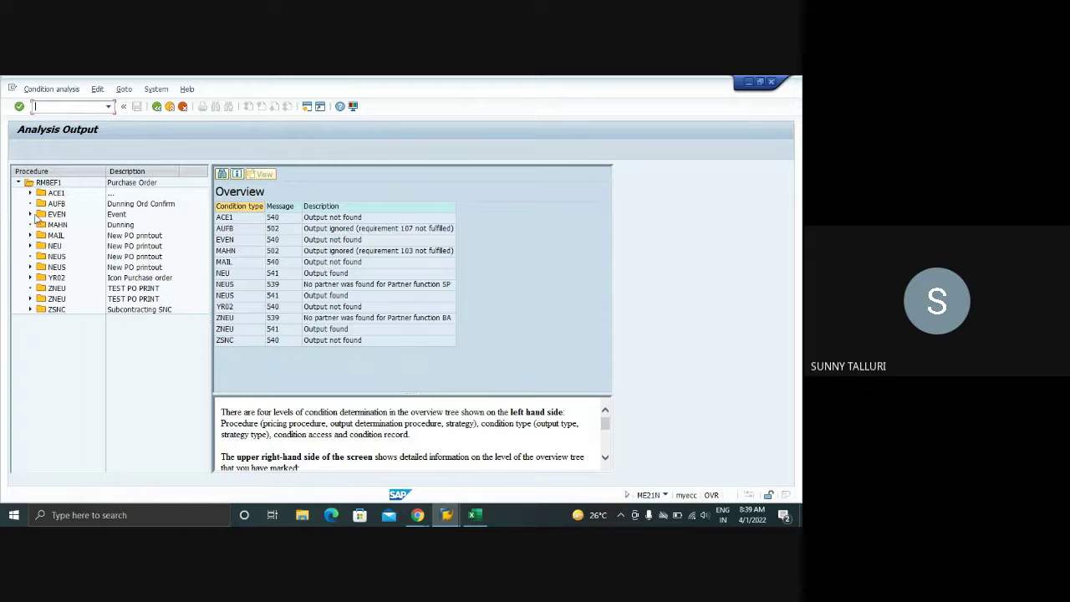
{"action": "left_click", "coordinate": [30, 245]}
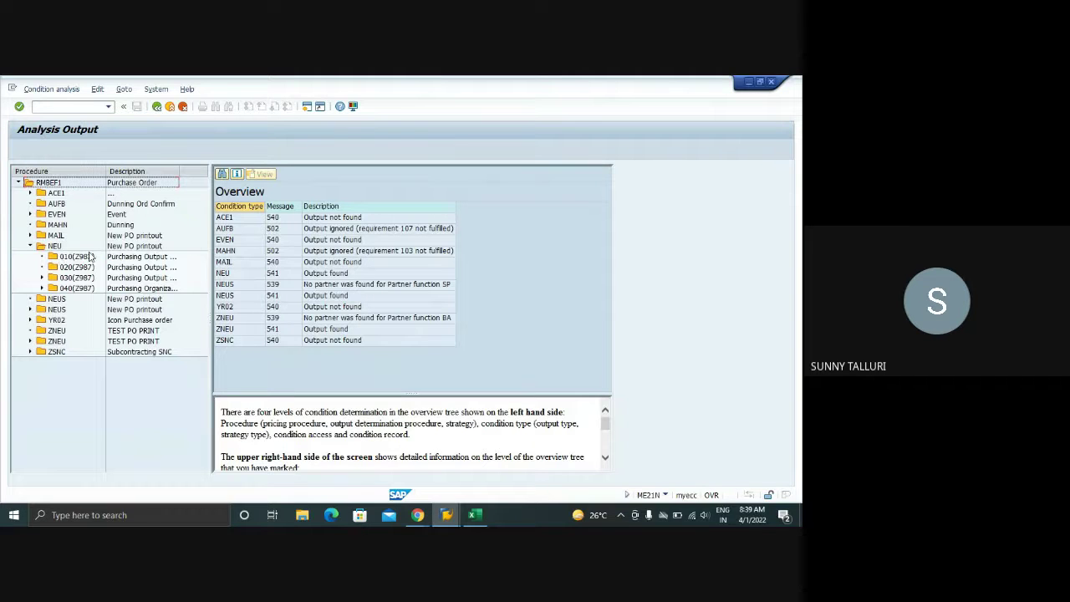
{"action": "left_click_drag", "start_coordinate": [210, 253], "coordinate": [261, 252]}
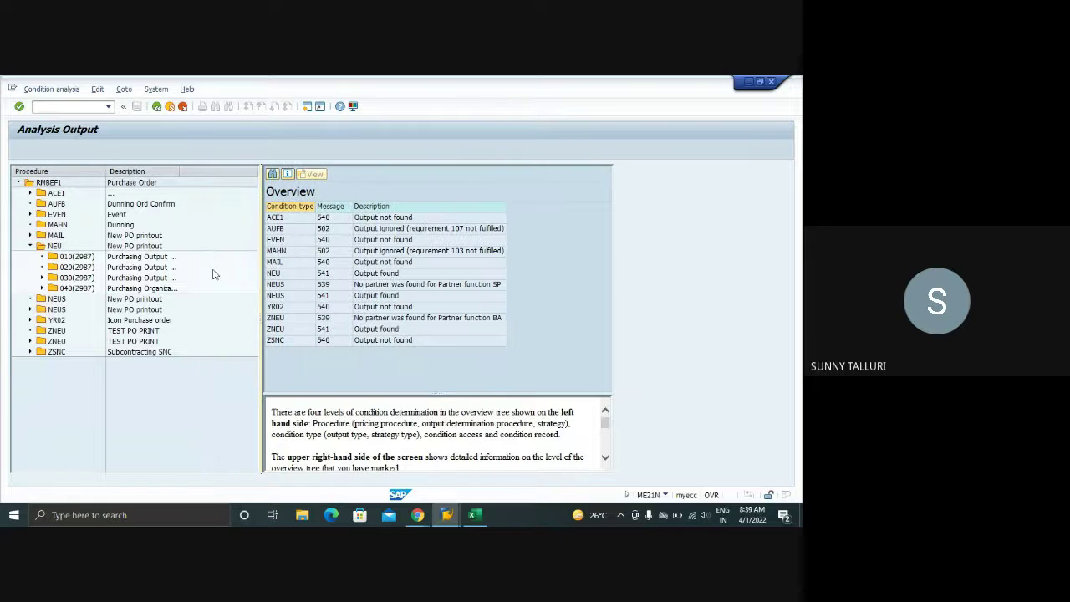
{"action": "left_click", "coordinate": [43, 277]}
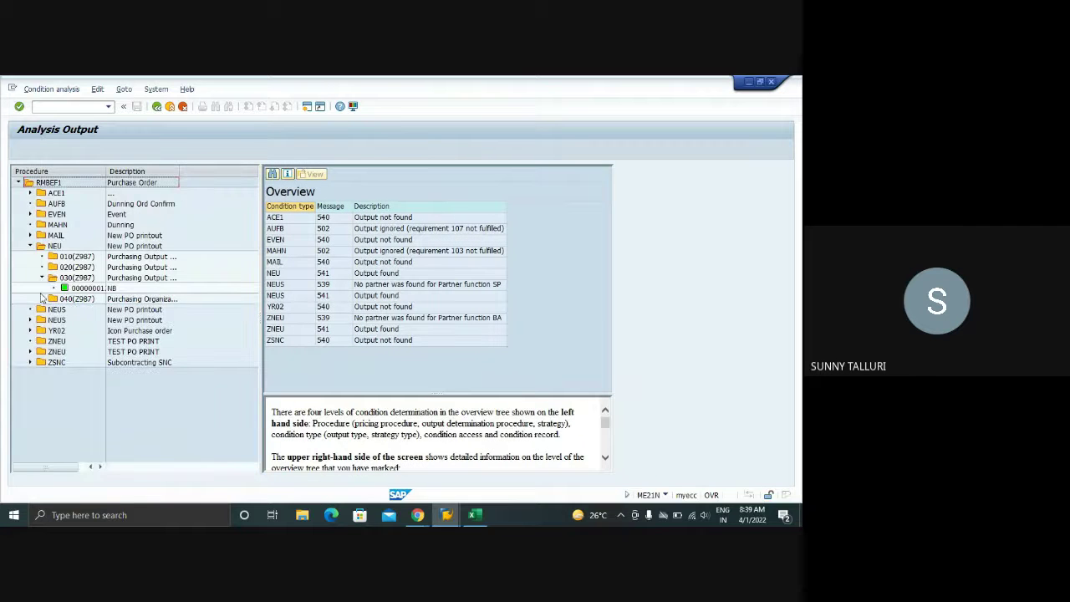
{"action": "left_click_drag", "start_coordinate": [106, 171], "coordinate": [139, 170]}
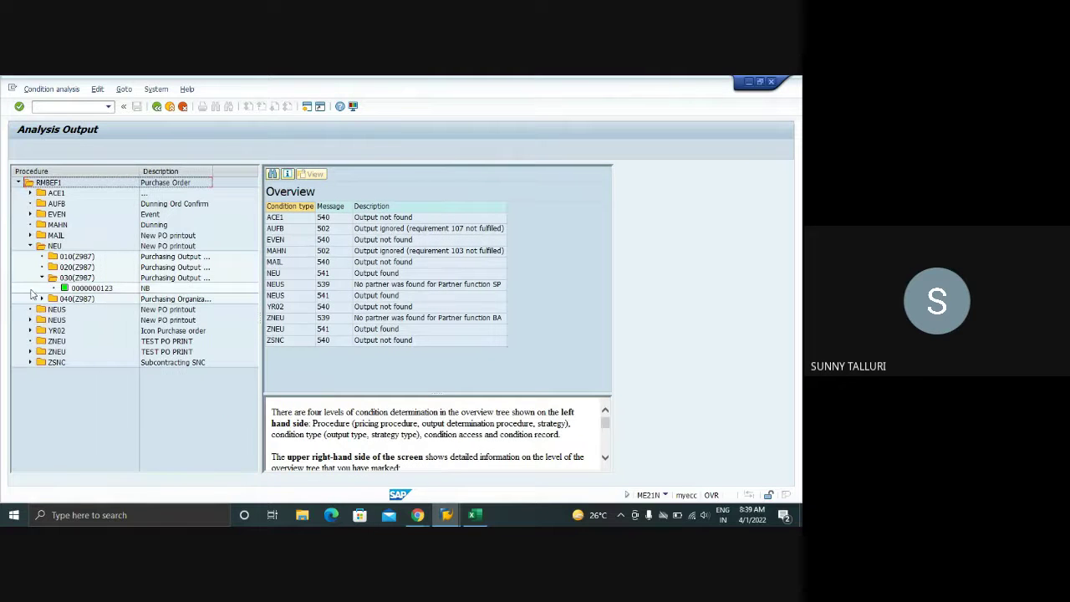
{"action": "left_click", "coordinate": [42, 299]}
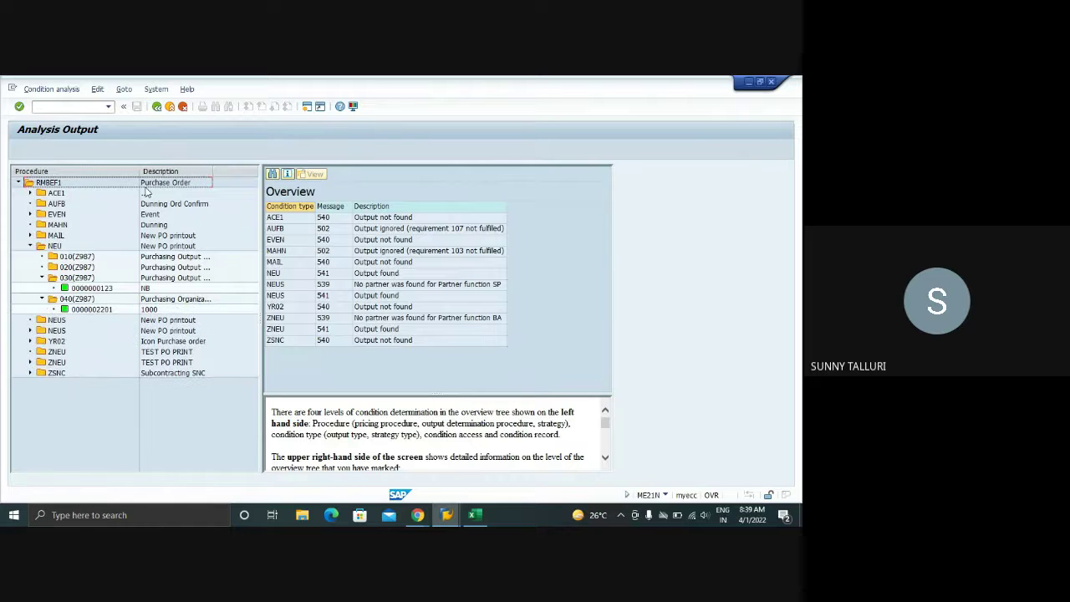
{"action": "left_click_drag", "start_coordinate": [260, 234], "coordinate": [344, 234]}
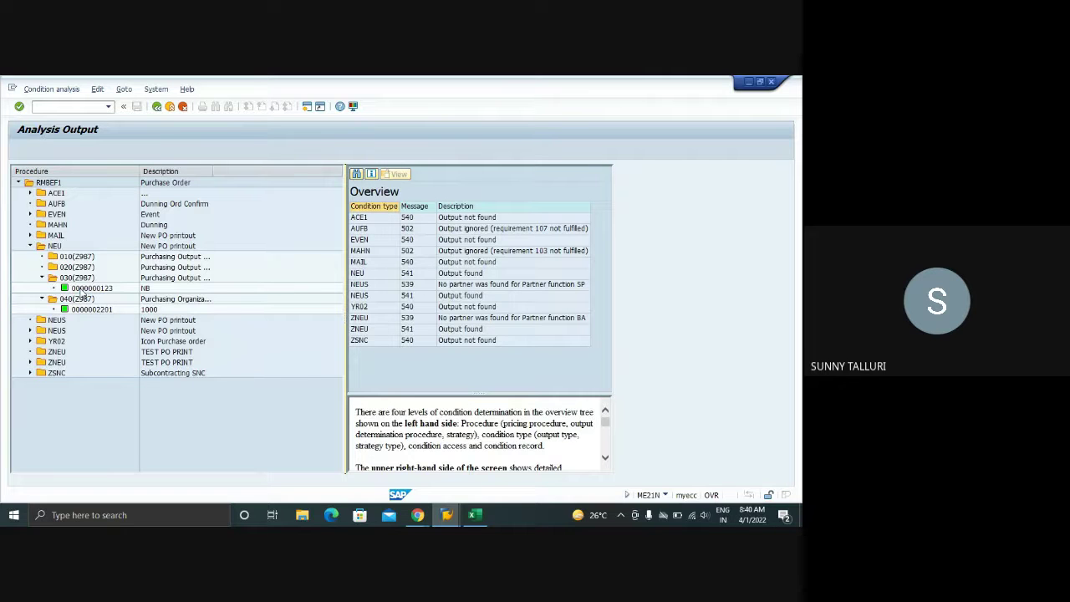
- Show access details for 030 and 040, dismissing the condition-record information messages
{"action": "double_click", "coordinate": [84, 288]}
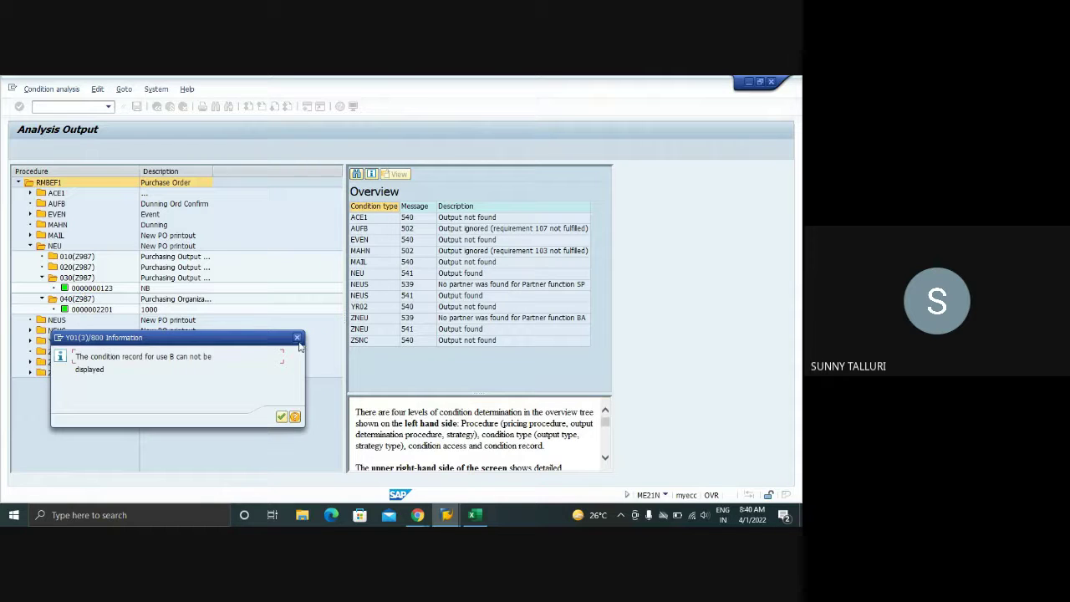
{"action": "left_click", "coordinate": [297, 338]}
{"action": "left_click", "coordinate": [68, 280]}
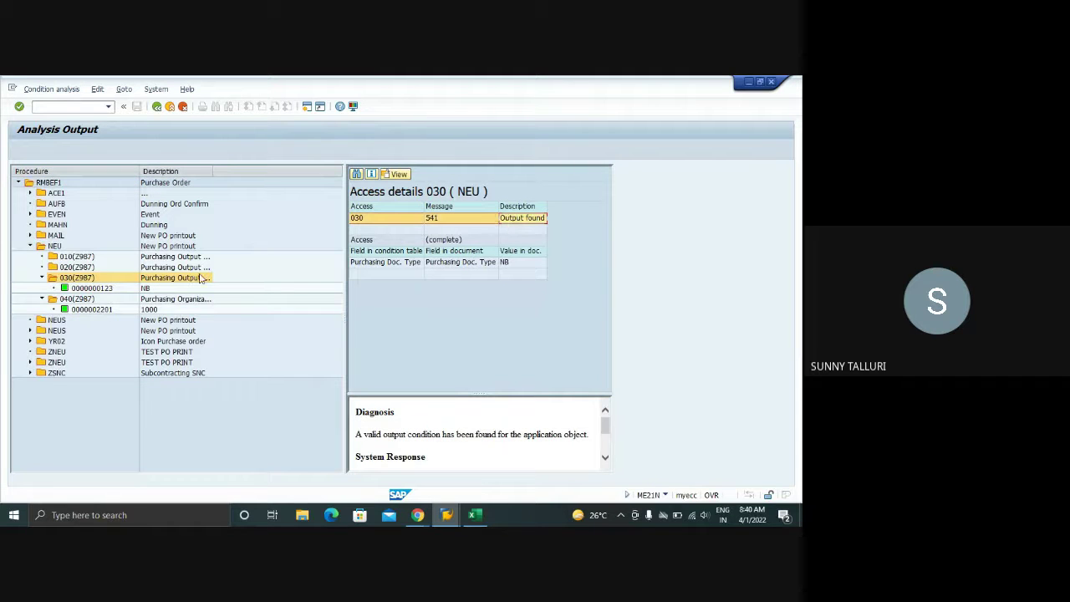
{"action": "left_click", "coordinate": [72, 299]}
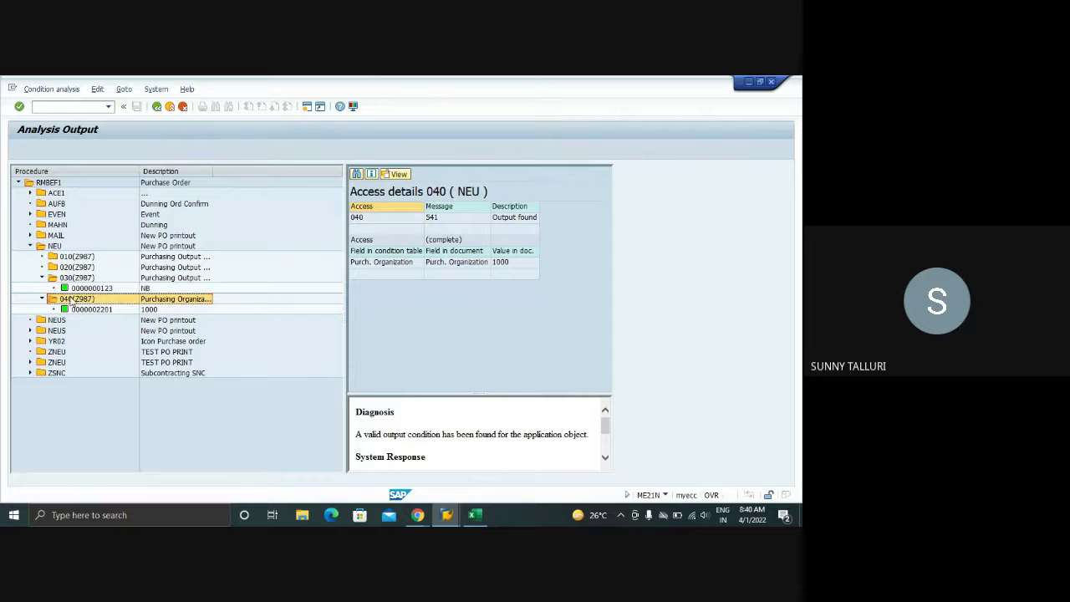
{"action": "double_click", "coordinate": [74, 309]}
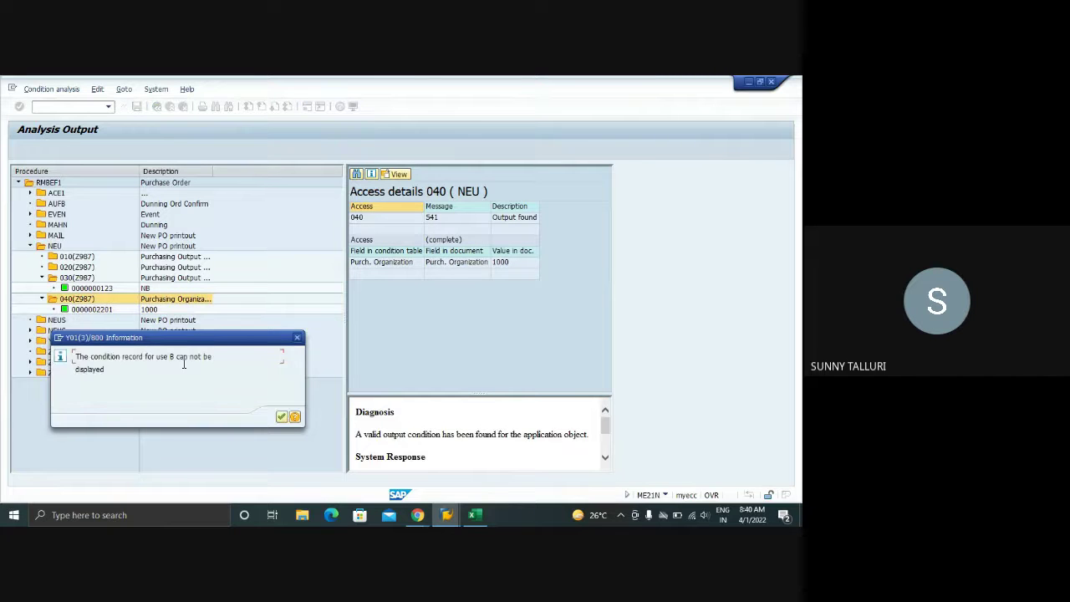
{"action": "left_click", "coordinate": [281, 416]}
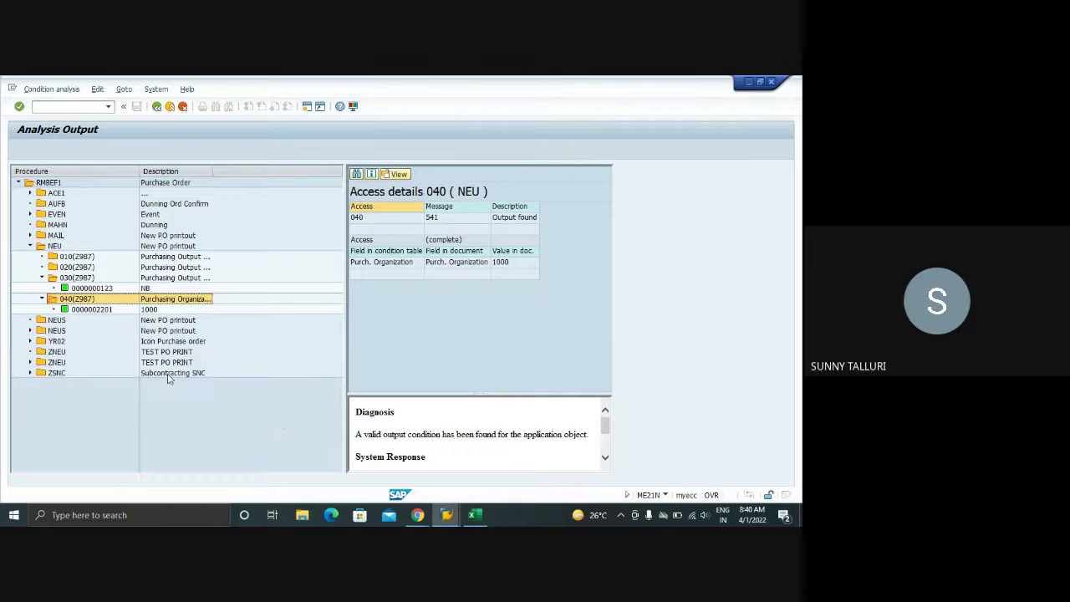
{"action": "double_click", "coordinate": [84, 310]}
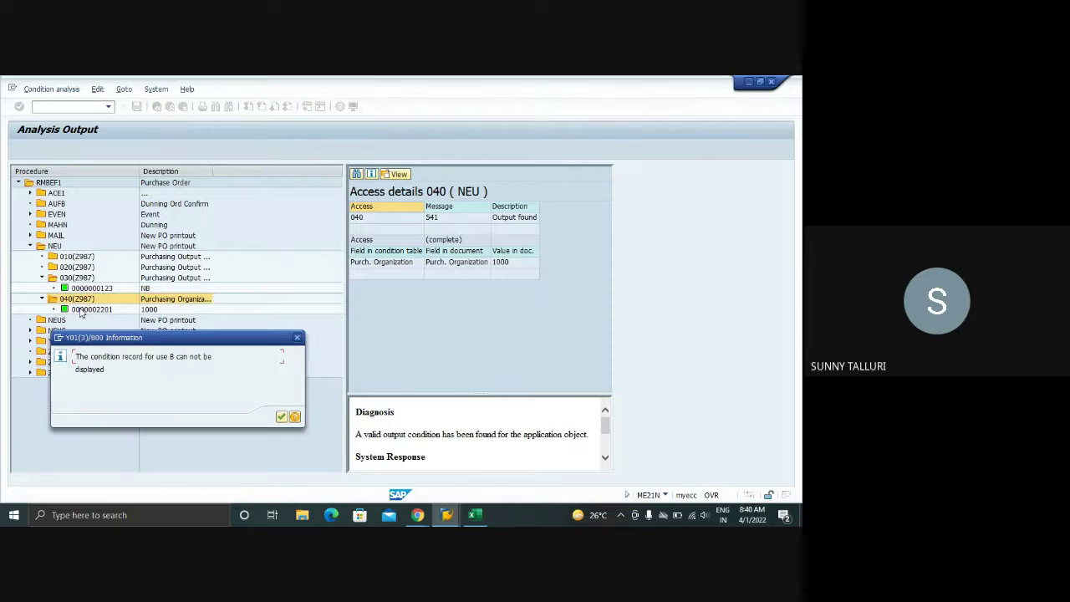
{"action": "left_click", "coordinate": [298, 339]}
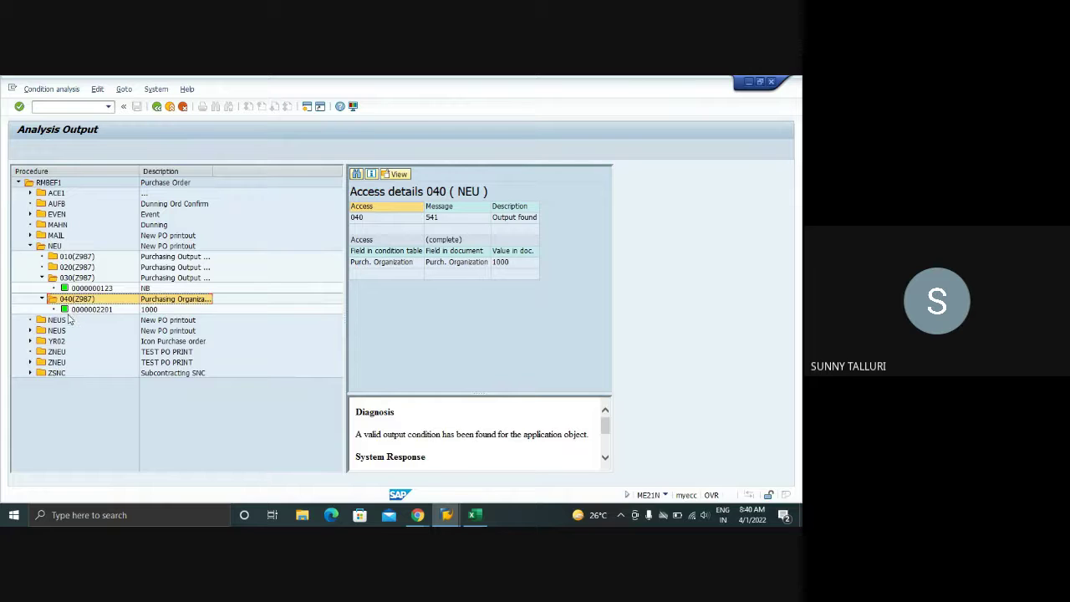
{"action": "left_click", "coordinate": [30, 361]}
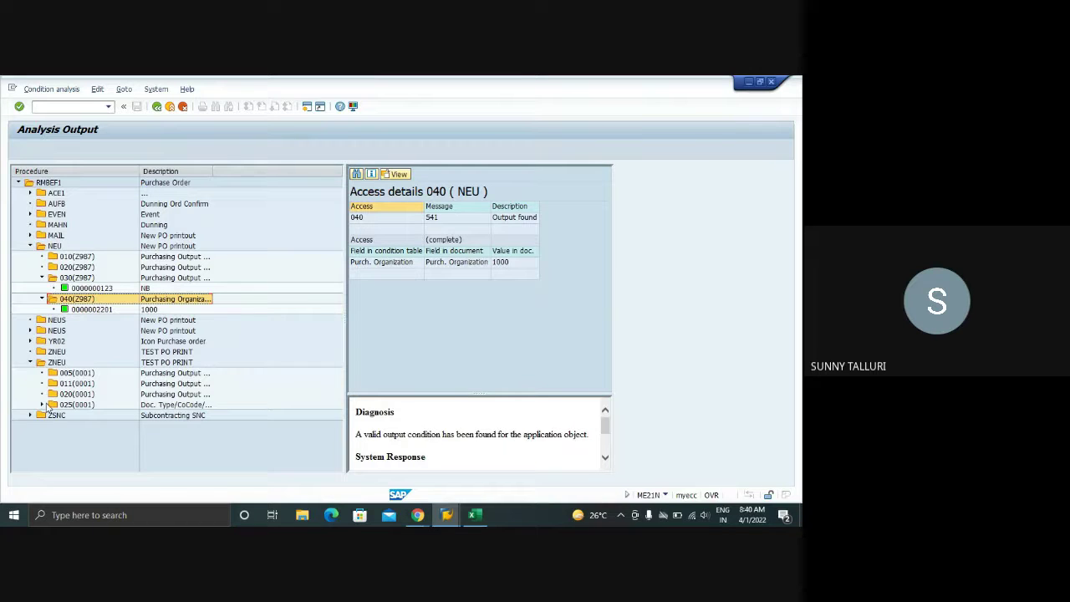
{"action": "left_click", "coordinate": [42, 405]}
{"action": "double_click", "coordinate": [75, 416]}
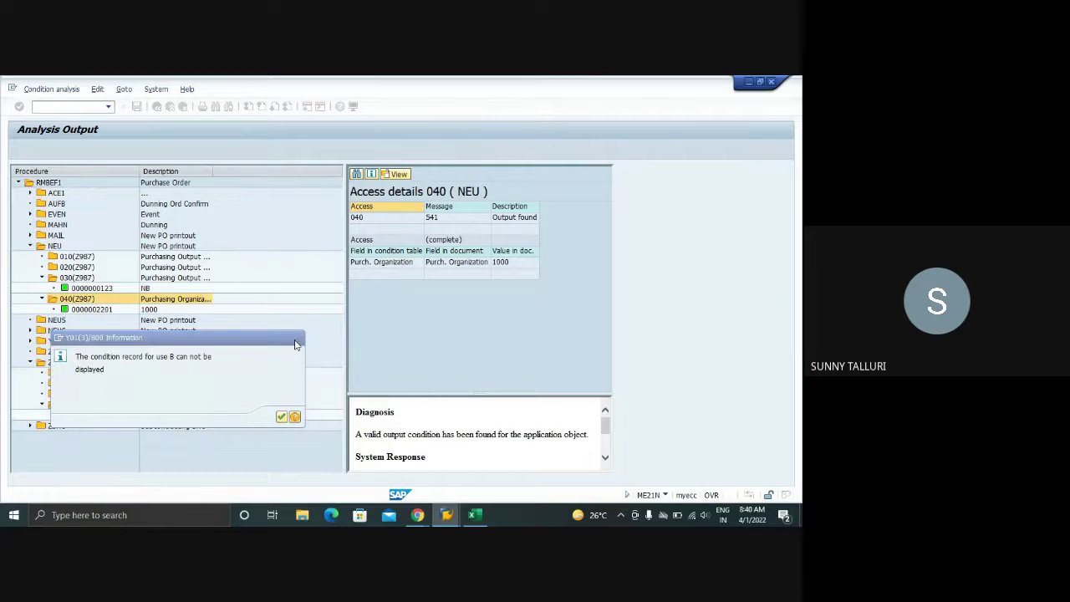
{"action": "left_click", "coordinate": [297, 338]}
{"action": "double_click", "coordinate": [73, 415]}
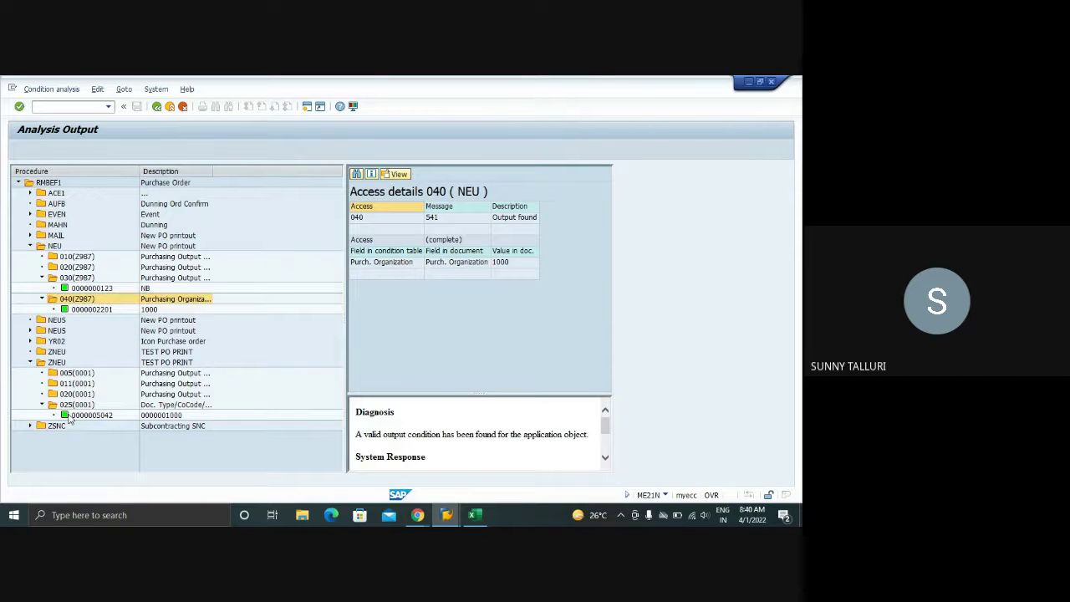
{"action": "left_click", "coordinate": [299, 342]}
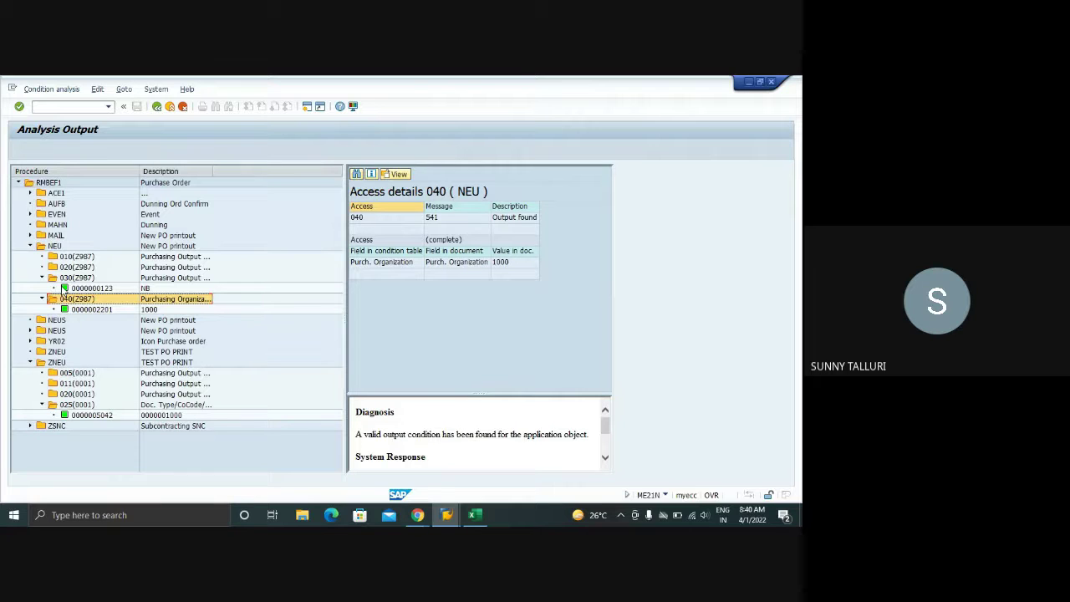
{"action": "left_click_drag", "start_coordinate": [212, 170], "coordinate": [248, 171]}
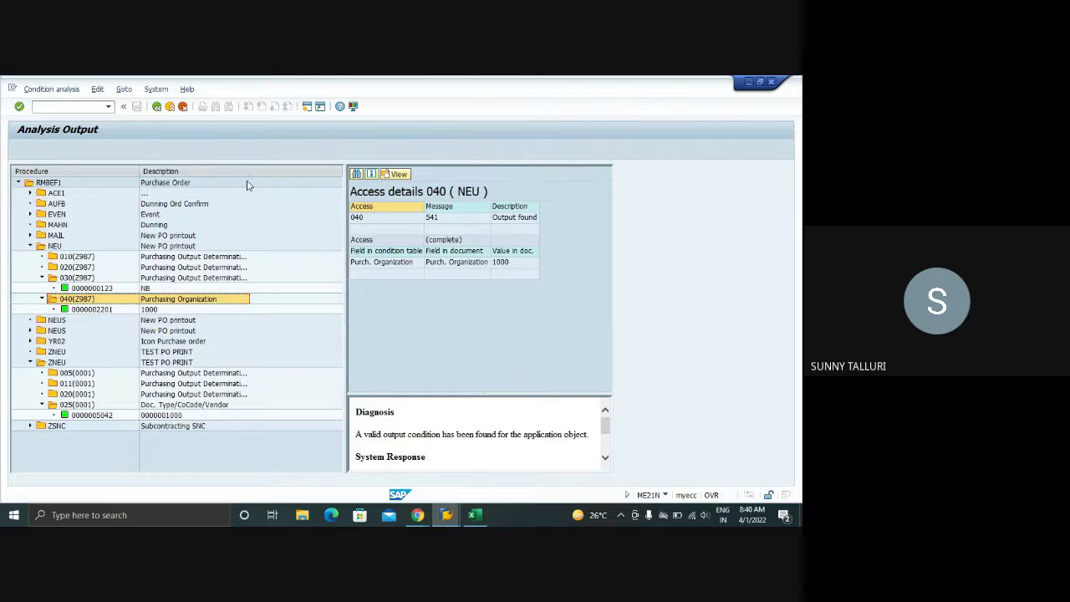
{"action": "double_click", "coordinate": [83, 288]}
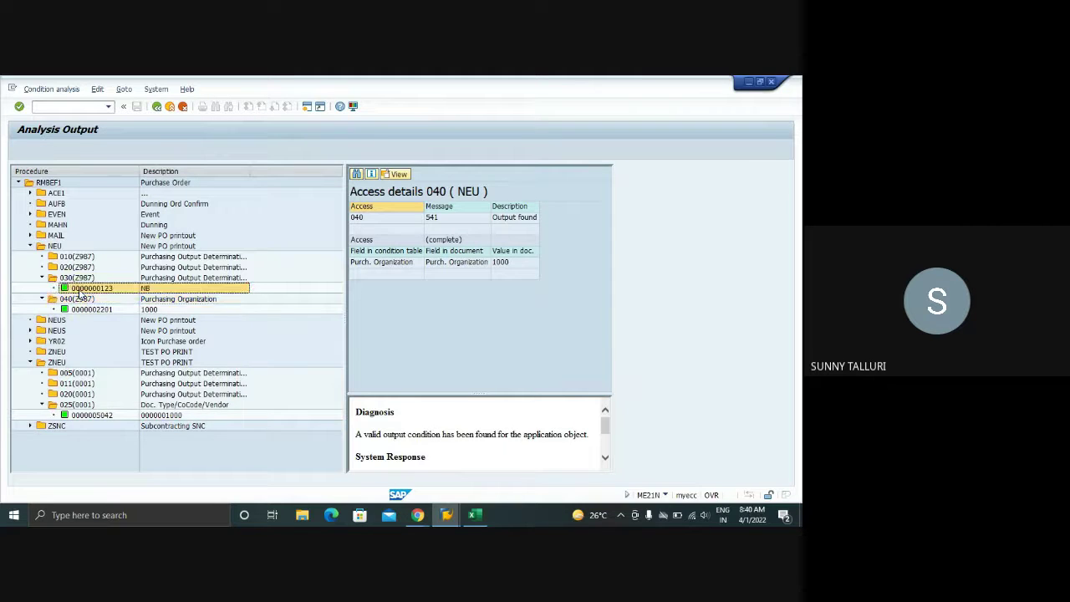
{"action": "left_click", "coordinate": [296, 339]}
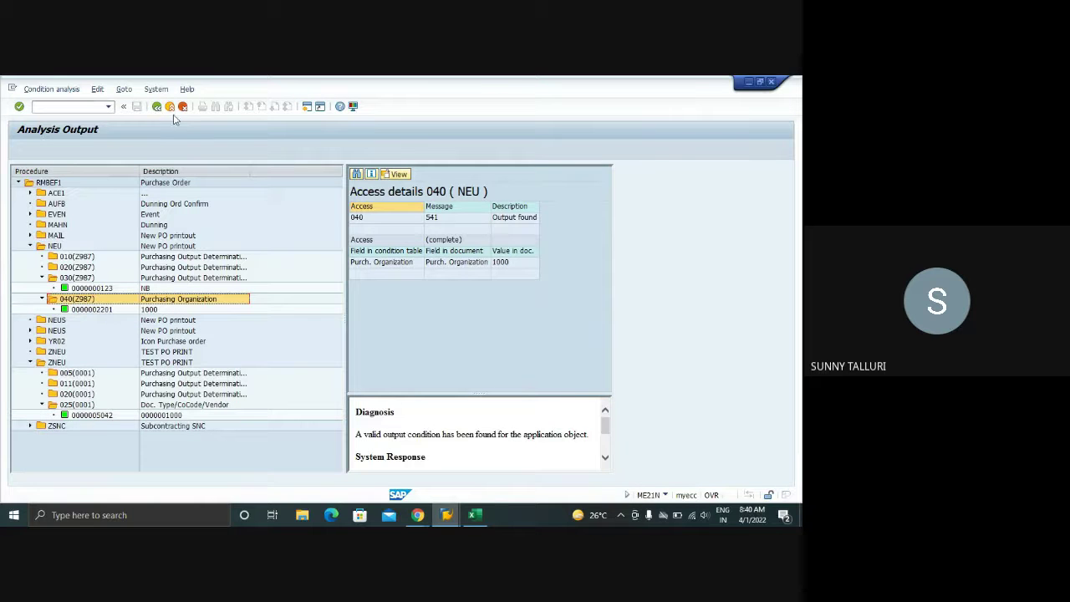
{"action": "left_click", "coordinate": [170, 106]}
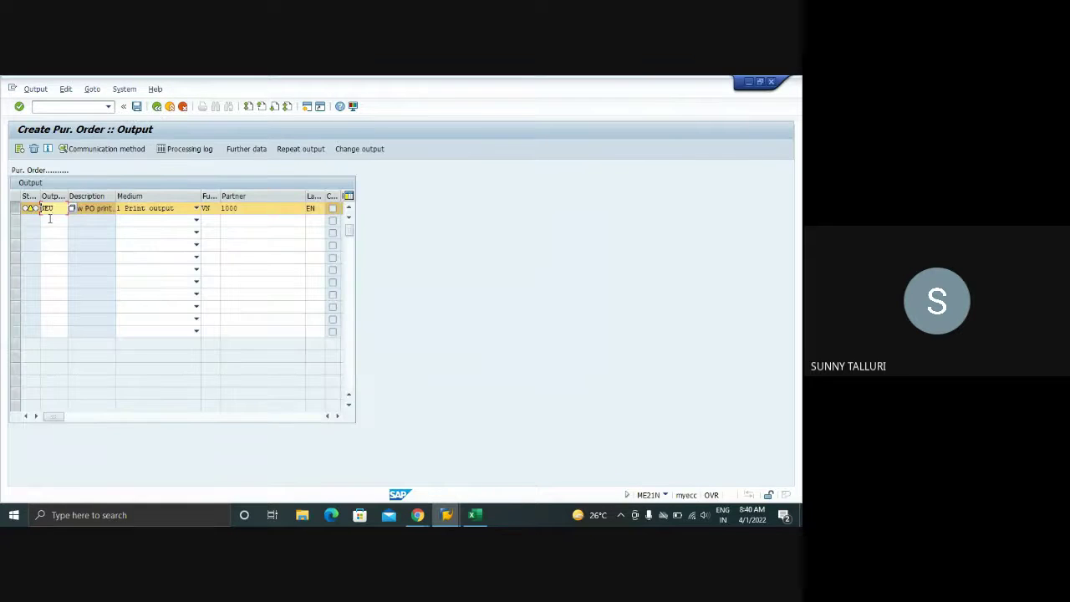
- Save the new purchase order and reopen it with /NME23N
{"action": "left_click", "coordinate": [49, 219]}
{"action": "left_click", "coordinate": [138, 107]}
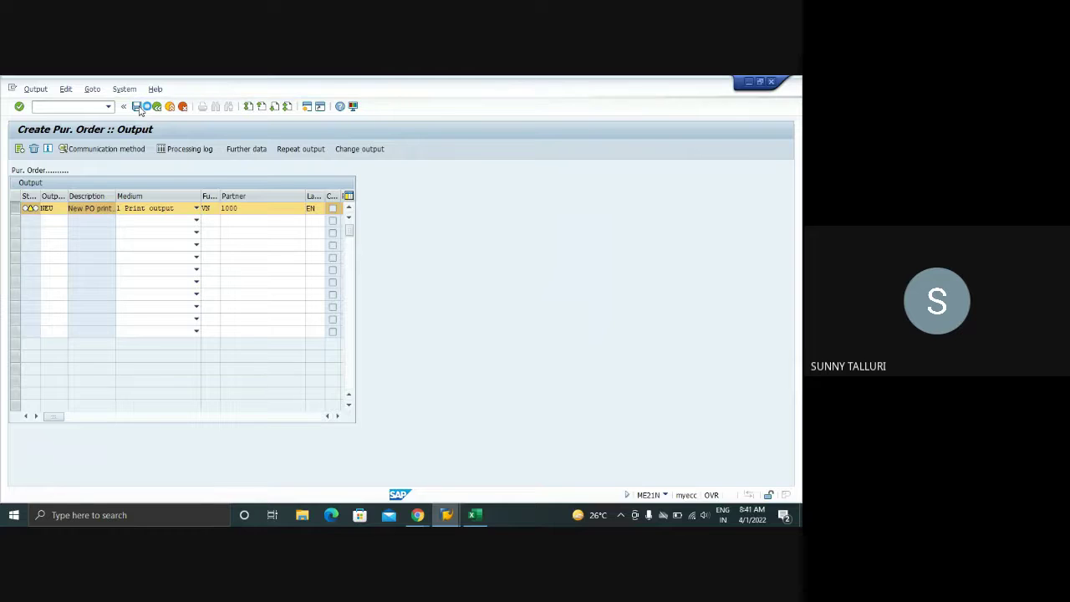
{"action": "left_click", "coordinate": [49, 107]}
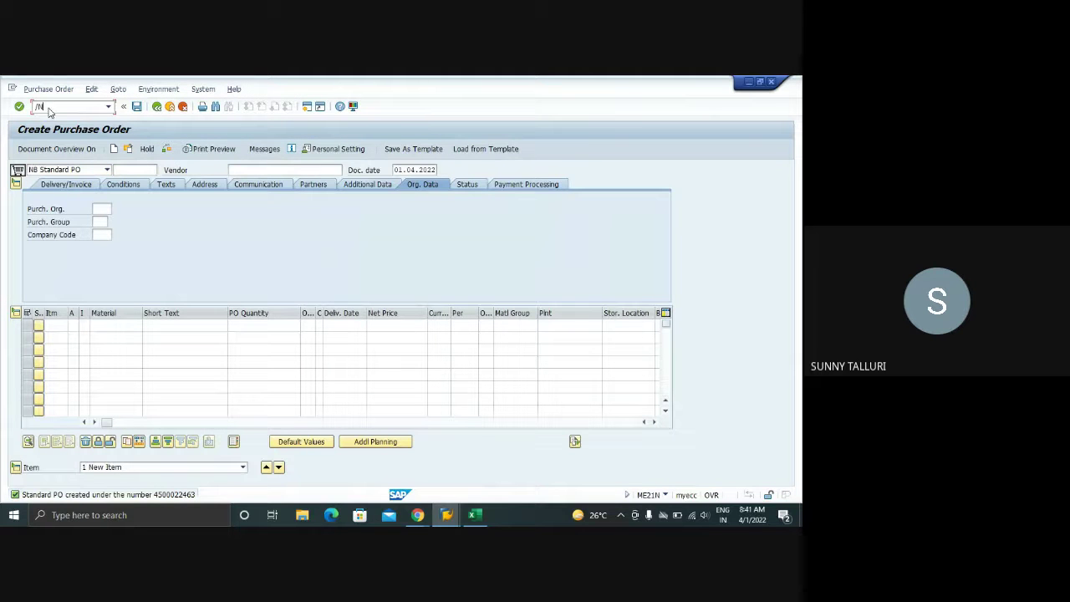
{"action": "type", "text": "/NME23N"}
{"action": "key", "text": "Return"}
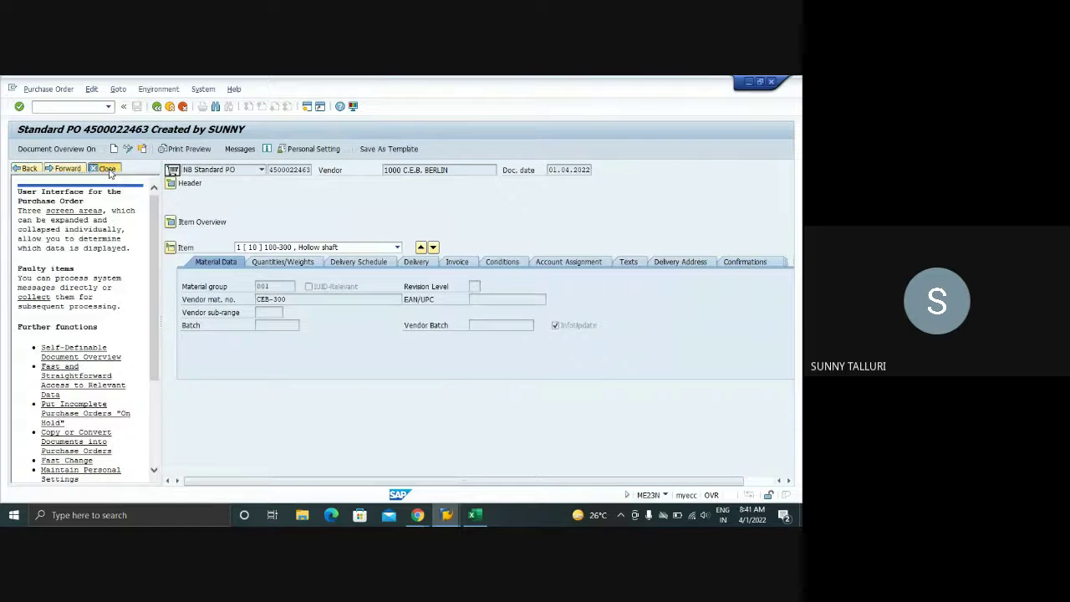
- Switch the reopened purchase order to change mode and show its output messages
{"action": "left_click", "coordinate": [107, 165]}
{"action": "left_click", "coordinate": [240, 149]}
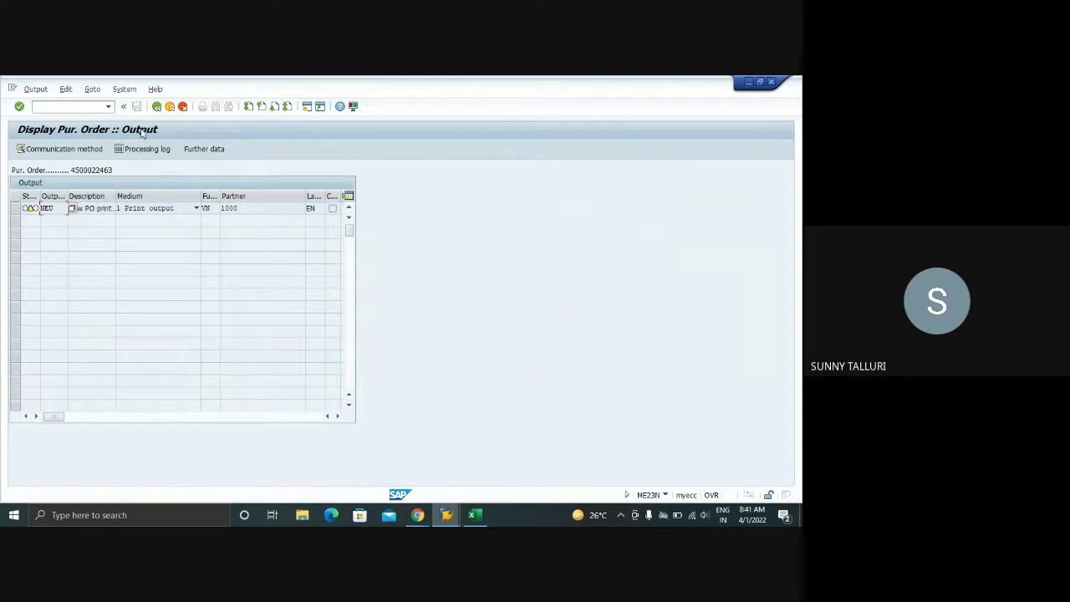
{"action": "left_click", "coordinate": [156, 106]}
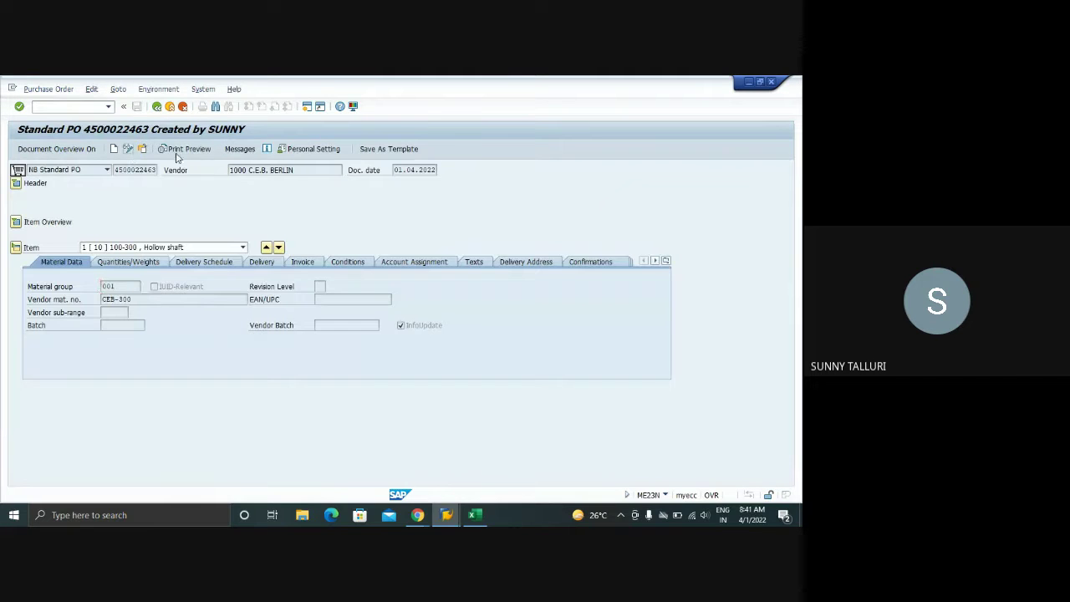
{"action": "left_click", "coordinate": [128, 149]}
{"action": "left_click", "coordinate": [240, 149]}
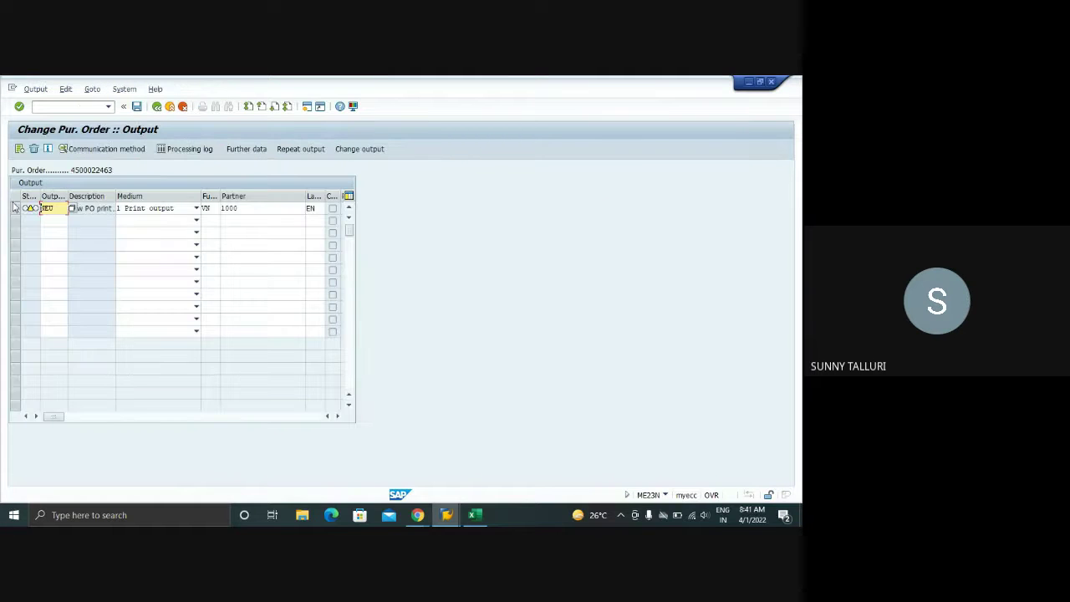
- Run the determination analysis on the NEU output, then return to the purchase order
{"action": "left_click", "coordinate": [15, 207]}
{"action": "left_click", "coordinate": [93, 89]}
{"action": "left_click", "coordinate": [96, 109]}
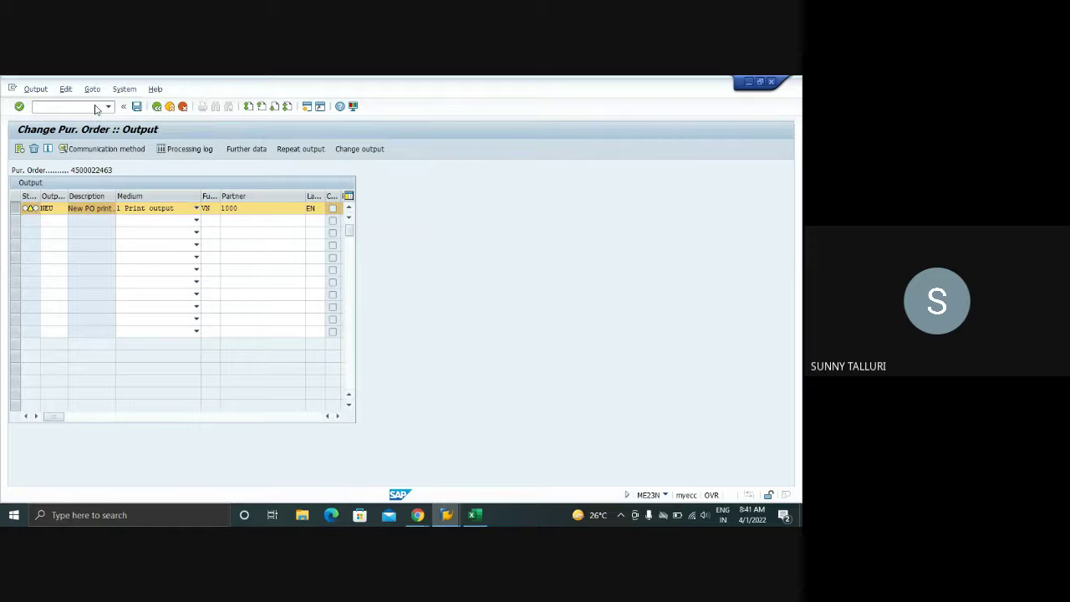
{"action": "left_click", "coordinate": [155, 106]}
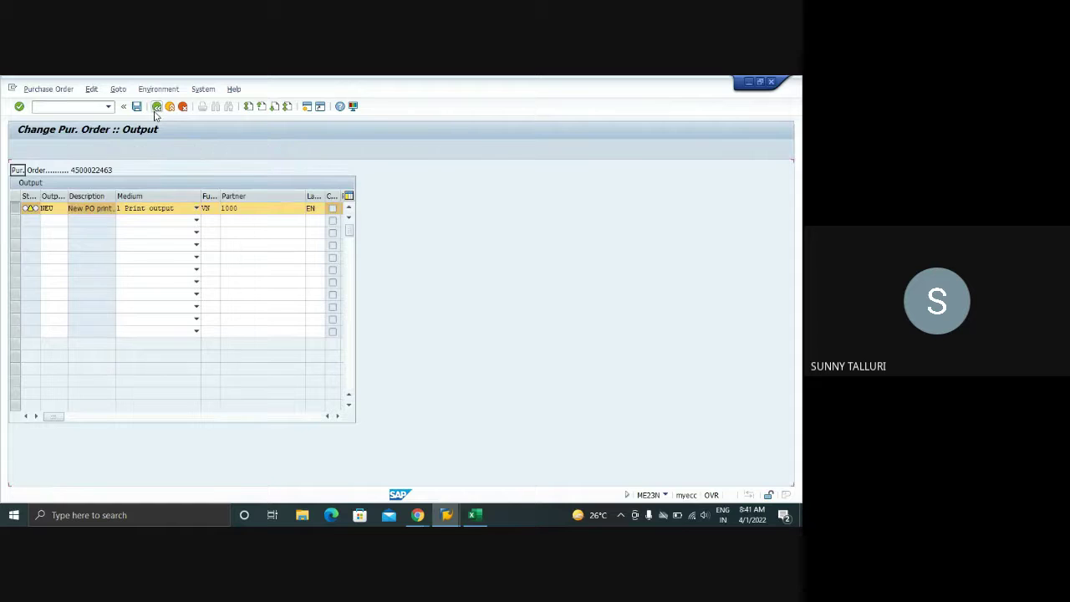
{"action": "left_click", "coordinate": [155, 108]}
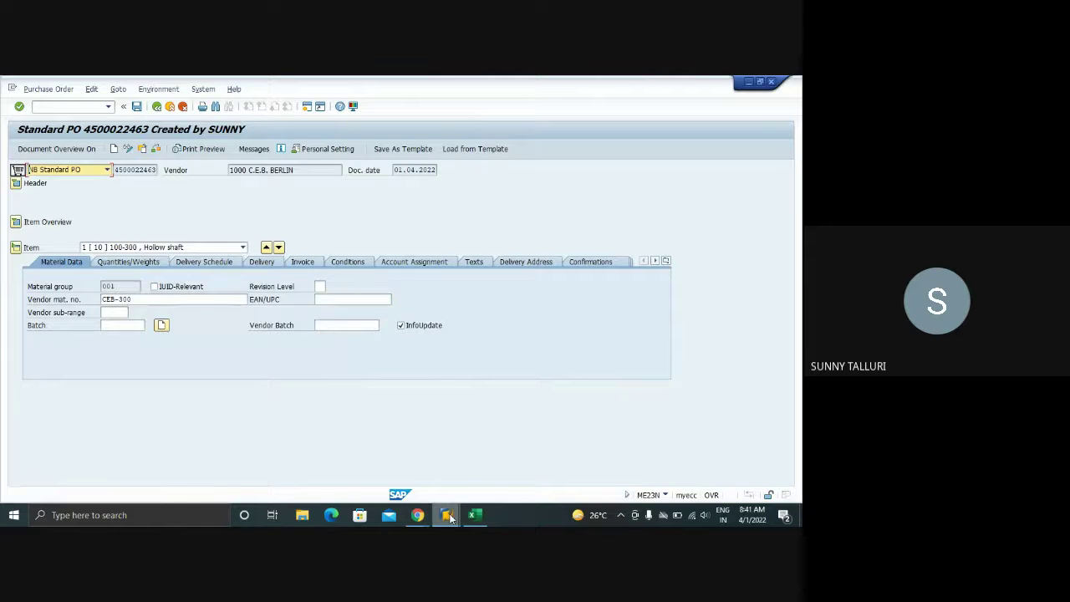
{"action": "mouse_move", "coordinate": [450, 518]}
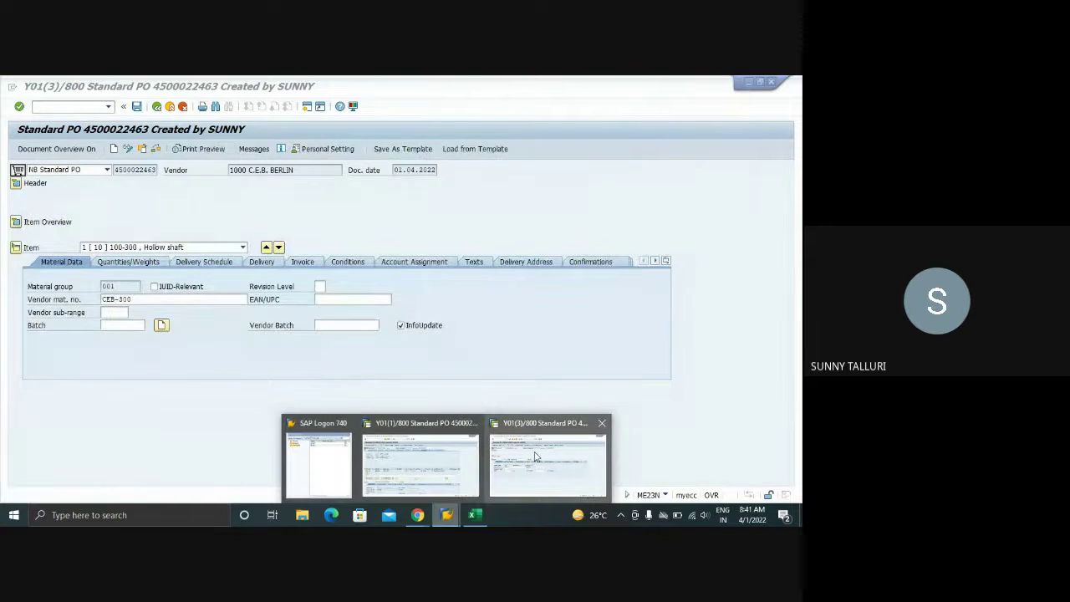
{"action": "left_click", "coordinate": [538, 452]}
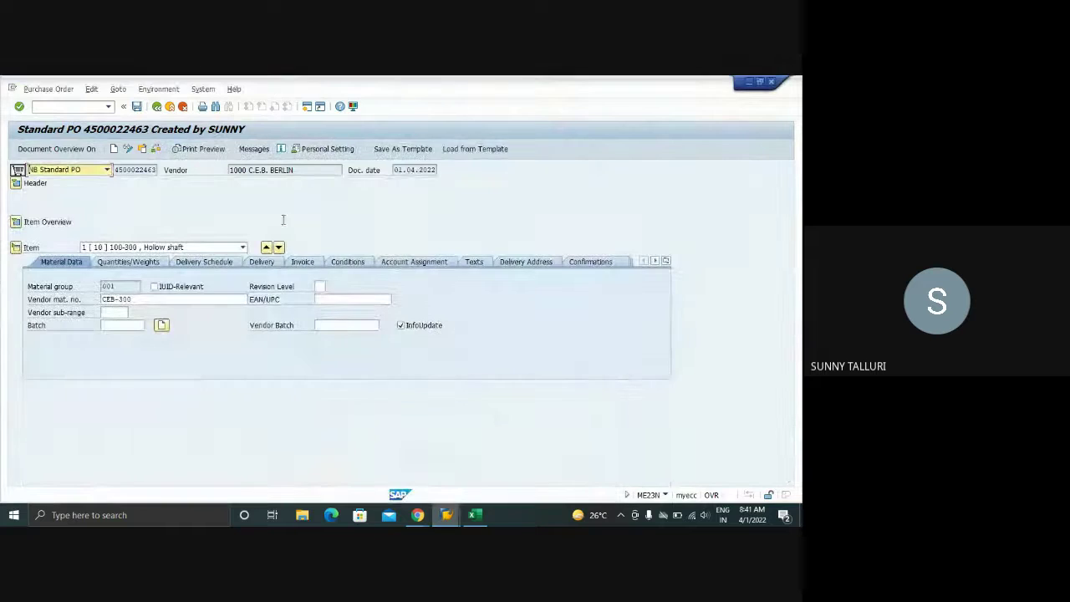
{"action": "left_click", "coordinate": [254, 151]}
{"action": "left_click", "coordinate": [22, 208]}
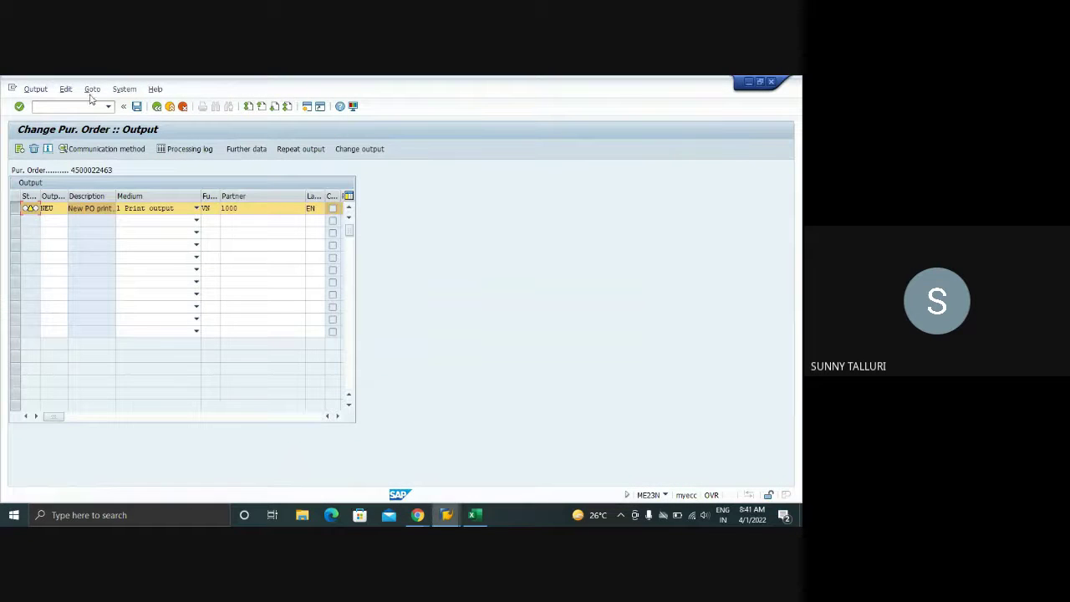
{"action": "left_click", "coordinate": [92, 89]}
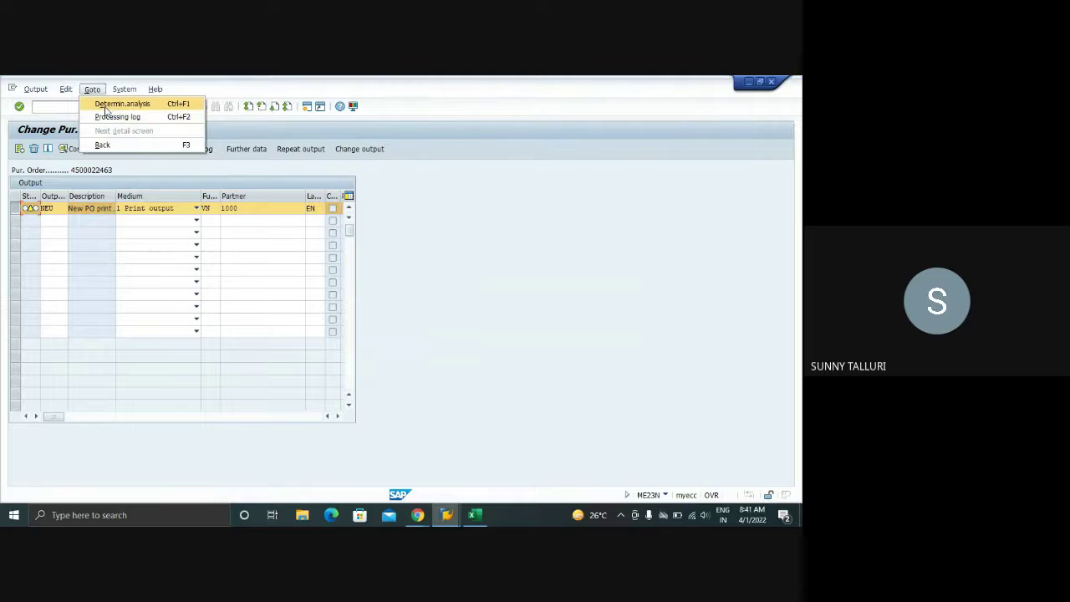
{"action": "left_click", "coordinate": [104, 103]}
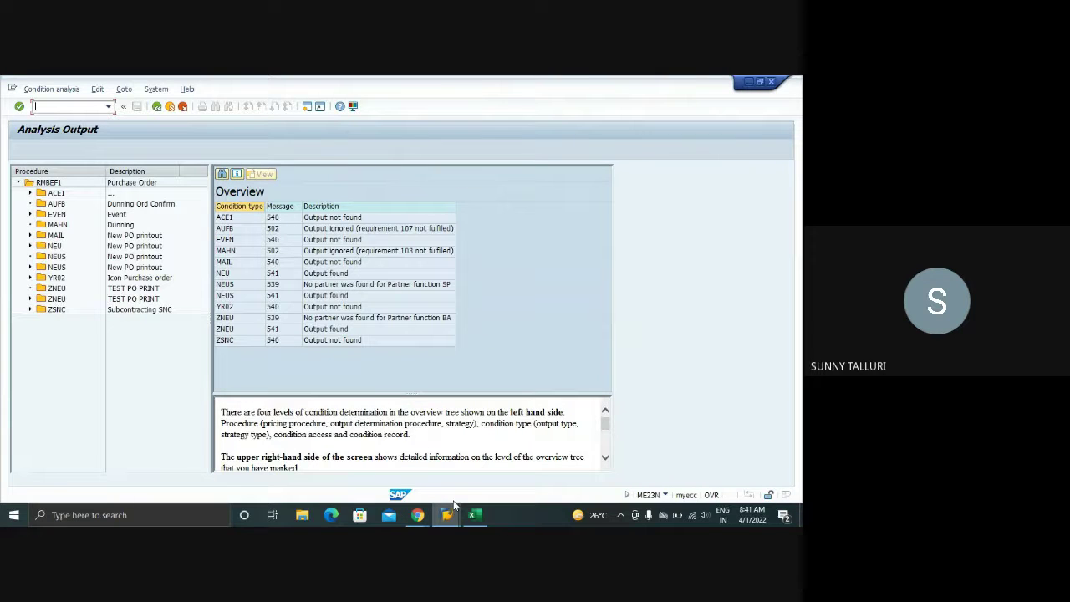
{"action": "left_click", "coordinate": [417, 515]}
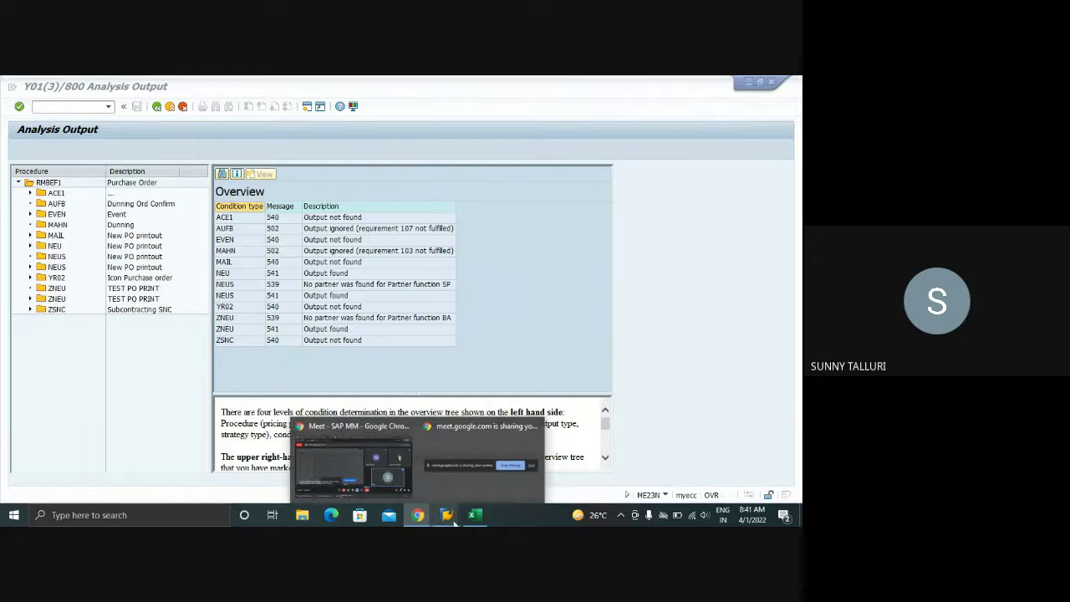
{"action": "mouse_move", "coordinate": [447, 517]}
{"action": "left_click", "coordinate": [417, 455]}
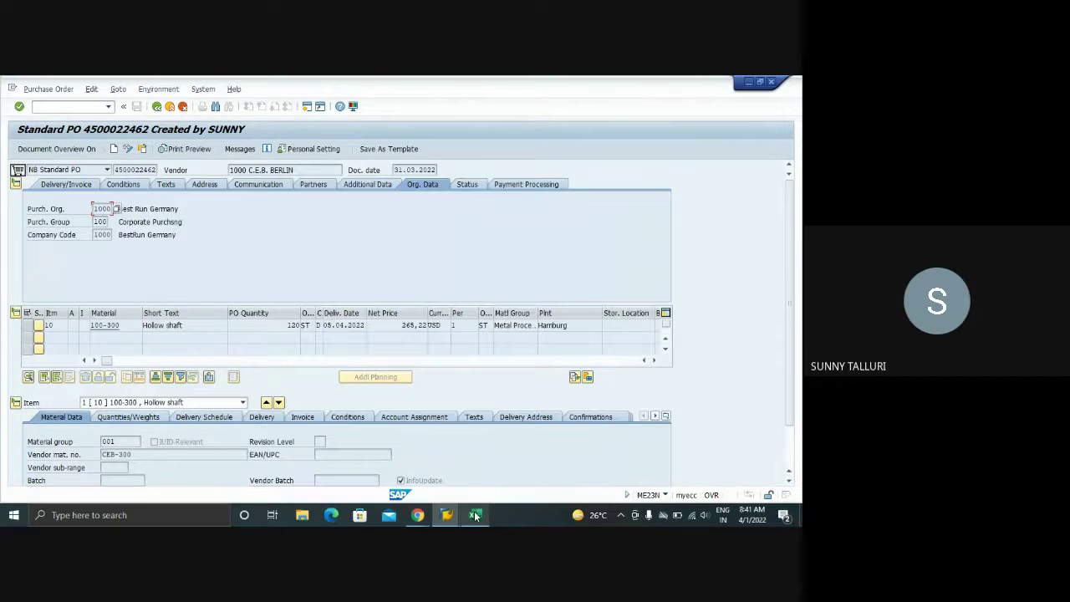
{"action": "left_click", "coordinate": [549, 464]}
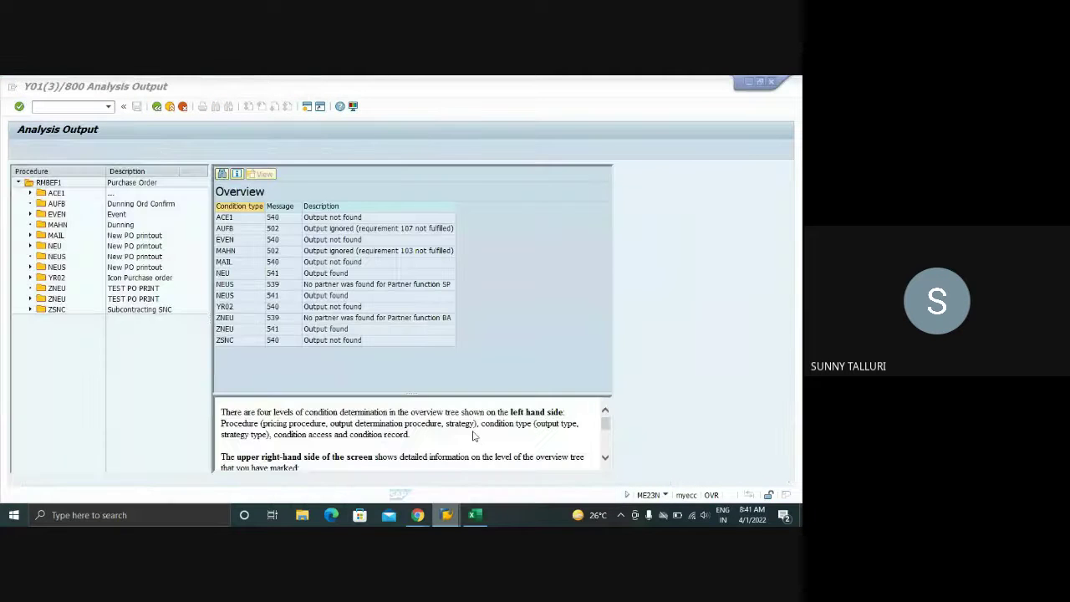
{"action": "left_click", "coordinate": [157, 107]}
{"action": "mouse_move", "coordinate": [449, 518]}
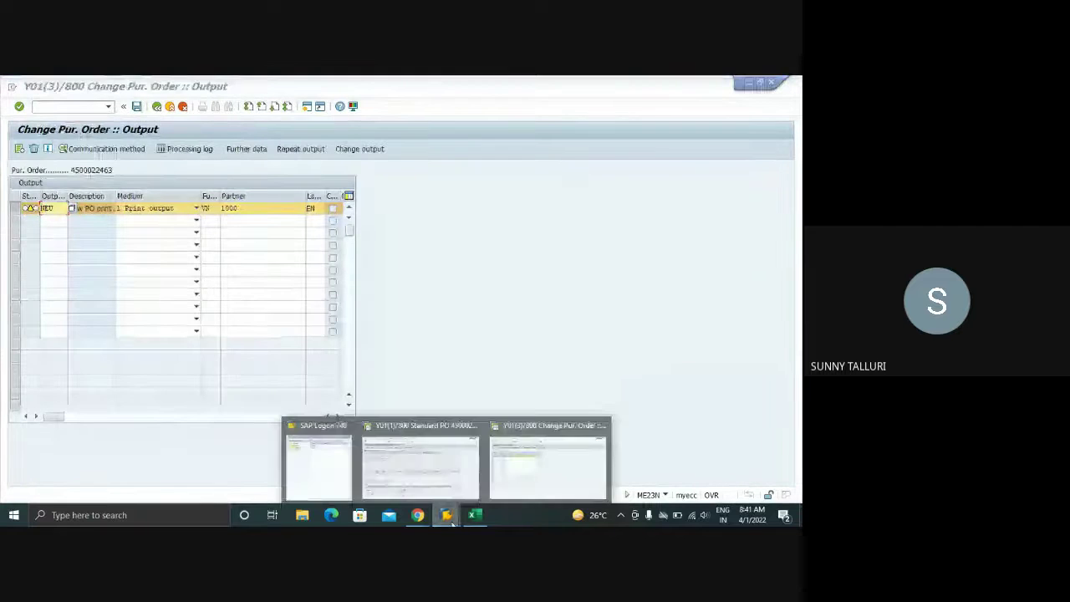
{"action": "left_click", "coordinate": [386, 458]}
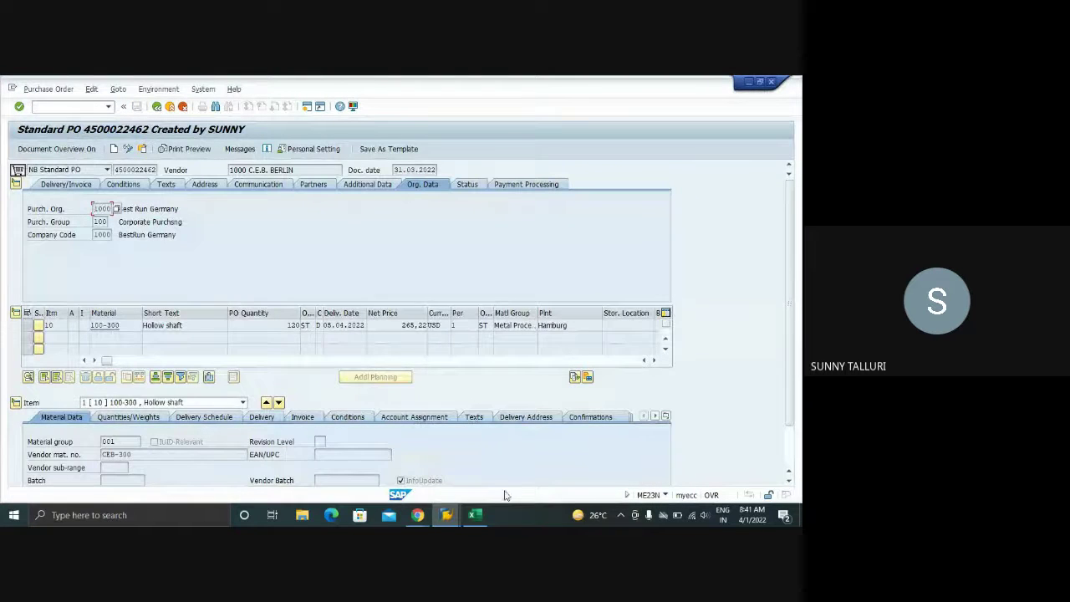
{"action": "mouse_move", "coordinate": [446, 515]}
{"action": "left_click", "coordinate": [523, 466]}
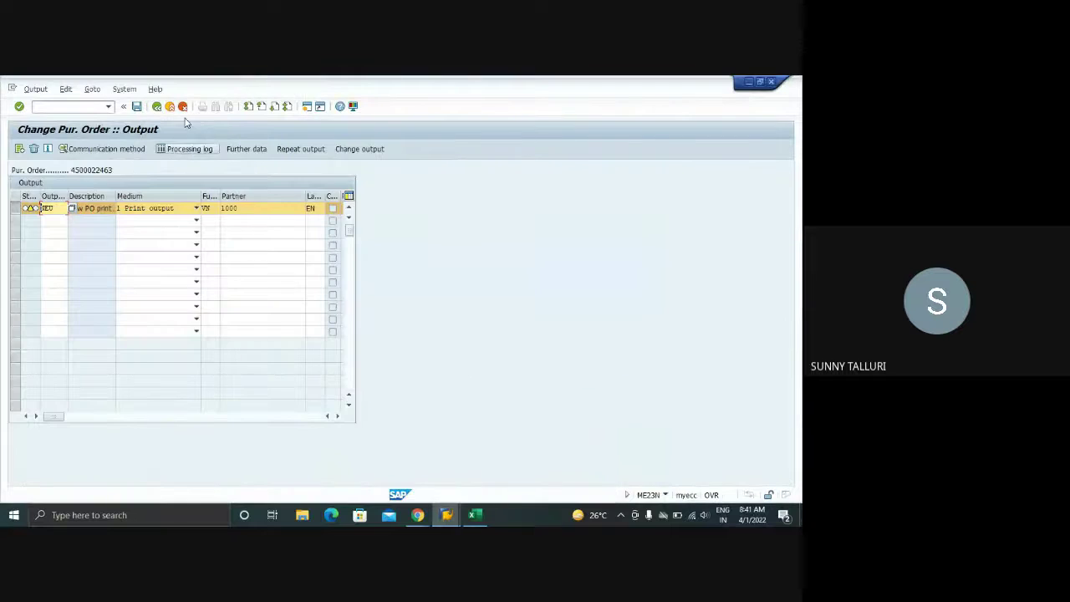
{"action": "left_click", "coordinate": [70, 106]}
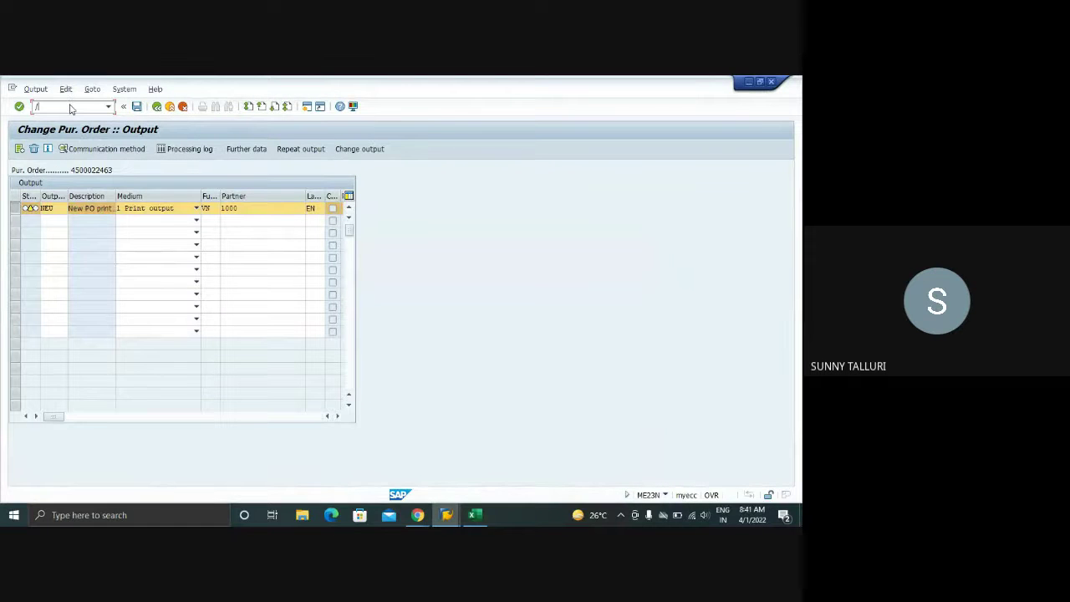
- Open the SAP Reference IMG via /OSPRO and expand Materials Management > Purchasing
{"action": "type", "text": "/OSPRO"}
{"action": "key", "text": "Return"}
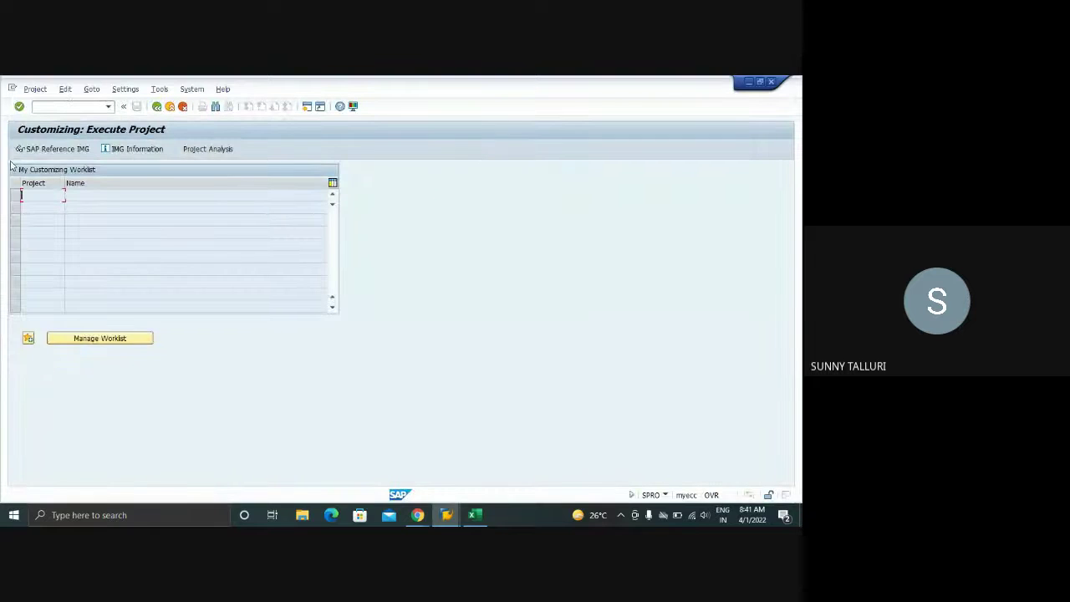
{"action": "left_click", "coordinate": [55, 148]}
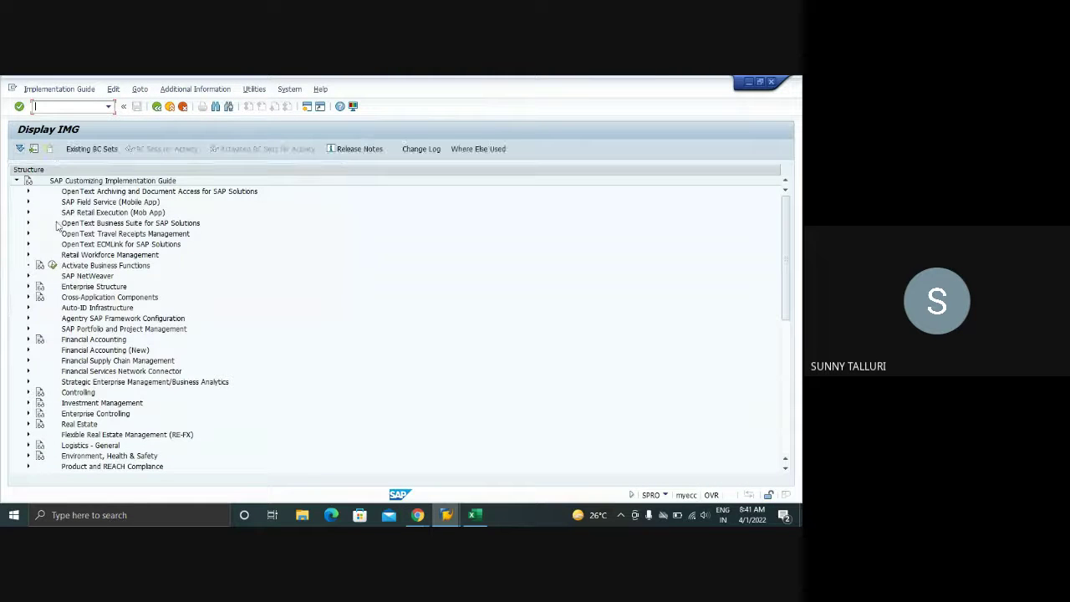
{"action": "scroll", "coordinate": [60, 343], "scroll_direction": "down", "scroll_amount": 5}
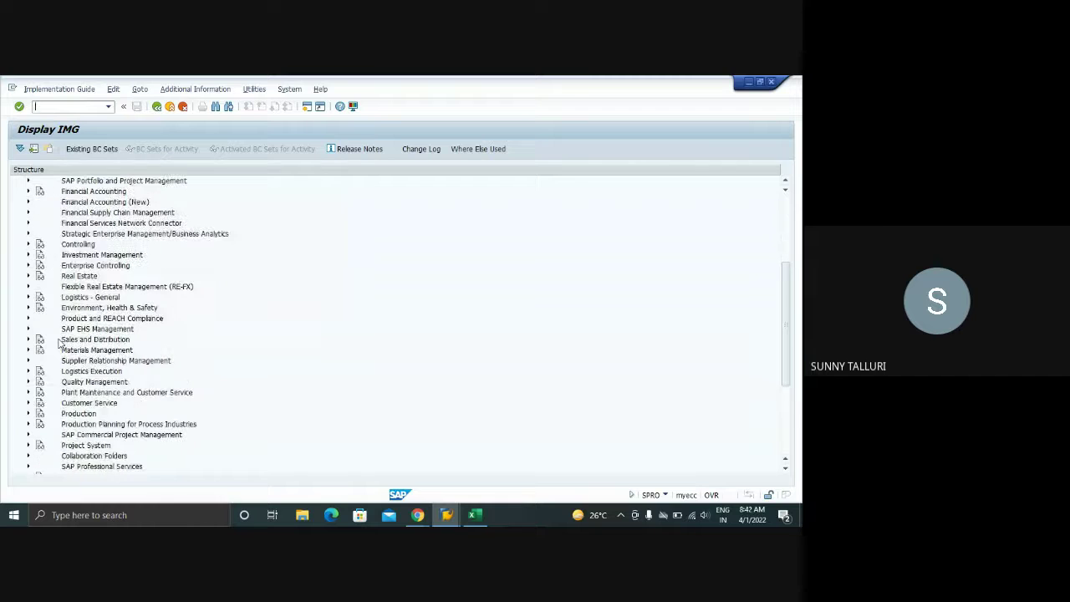
{"action": "left_click", "coordinate": [28, 350]}
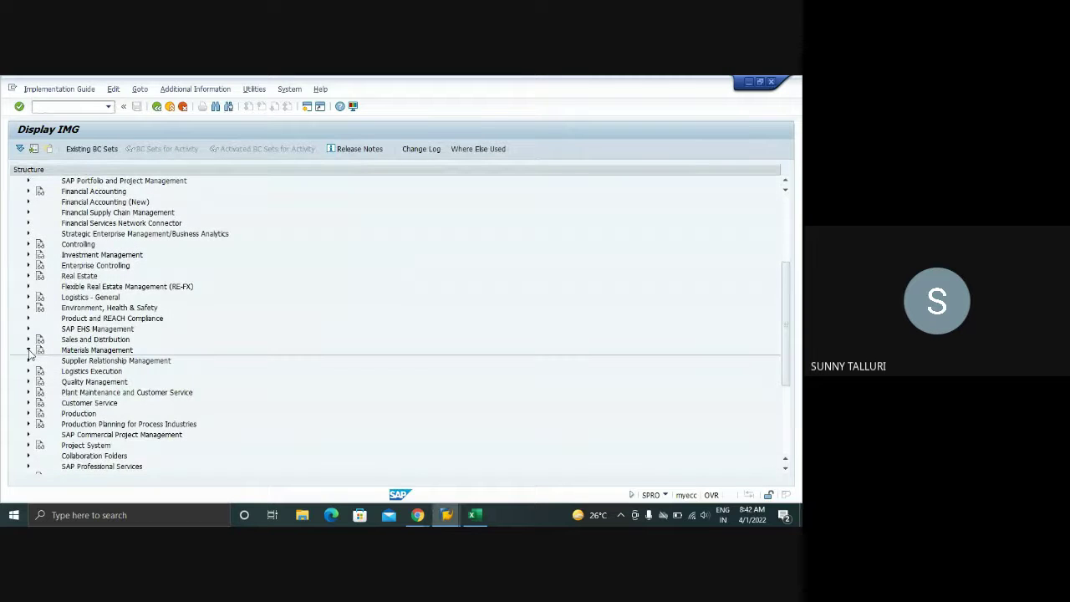
{"action": "scroll", "coordinate": [123, 344], "scroll_direction": "down", "scroll_amount": 2}
{"action": "left_click", "coordinate": [39, 340]}
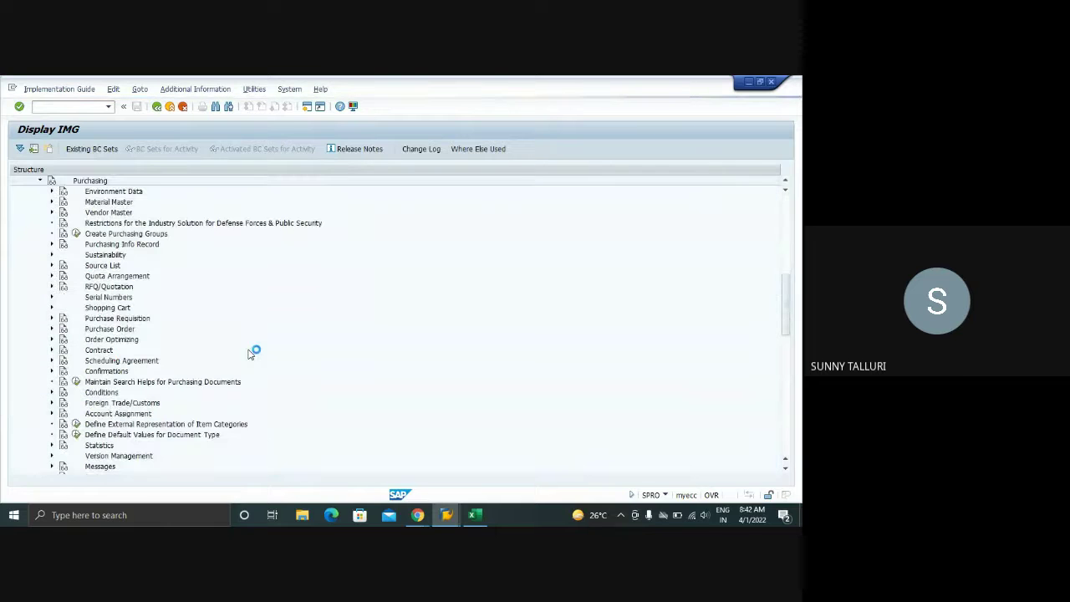
- Expand Messages > Output Control and execute Maintain Requirements for Message Control
{"action": "scroll", "coordinate": [145, 330], "scroll_direction": "down", "scroll_amount": 3}
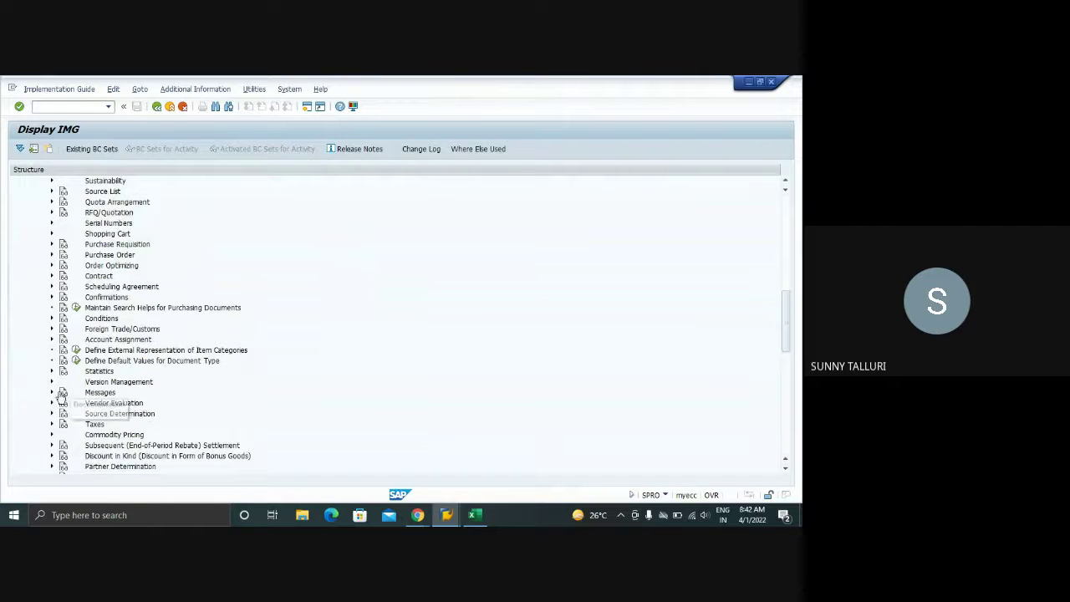
{"action": "left_click", "coordinate": [51, 392]}
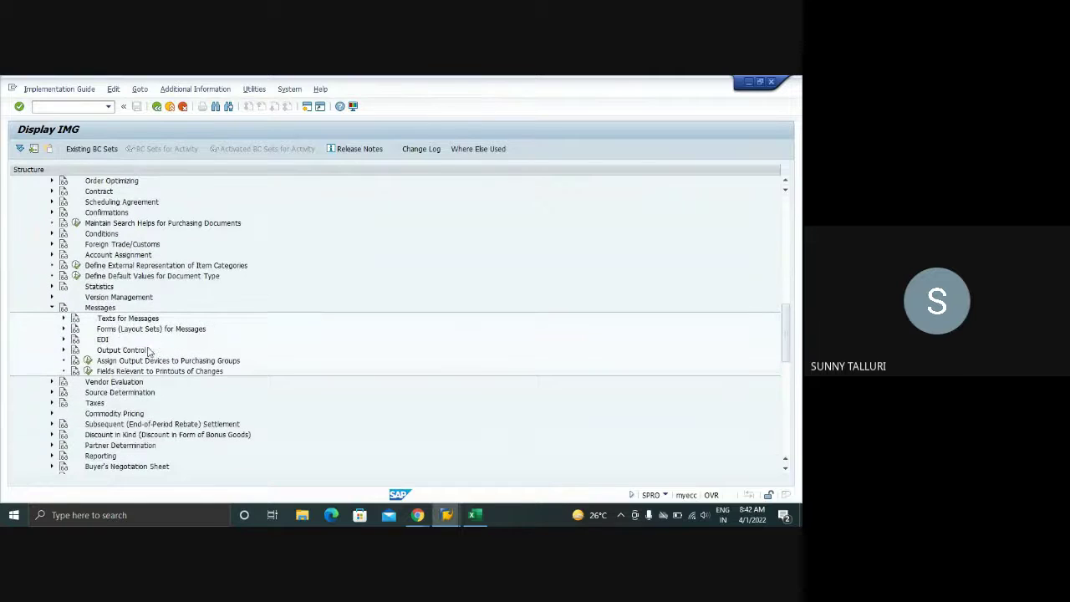
{"action": "left_click", "coordinate": [64, 350]}
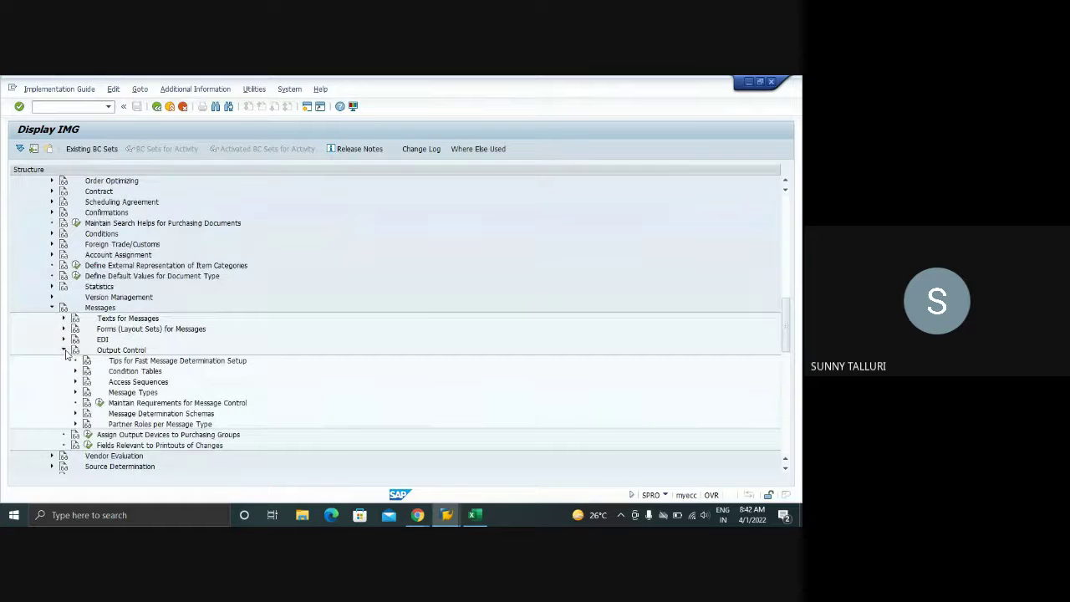
{"action": "double_click", "coordinate": [125, 392]}
{"action": "scroll", "coordinate": [299, 373], "scroll_direction": "down", "scroll_amount": 2}
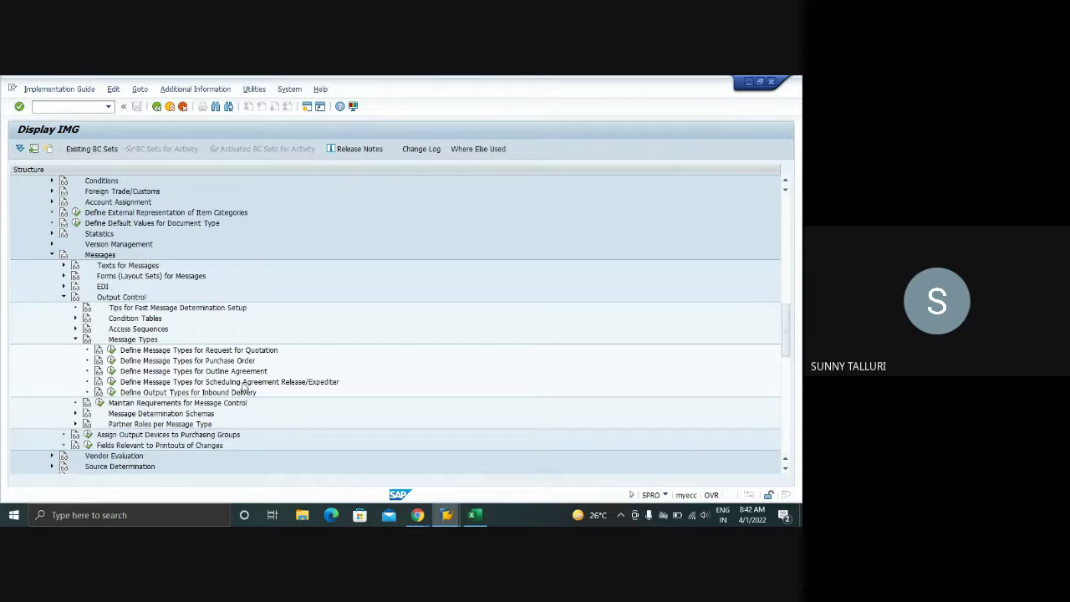
{"action": "left_click", "coordinate": [75, 328]}
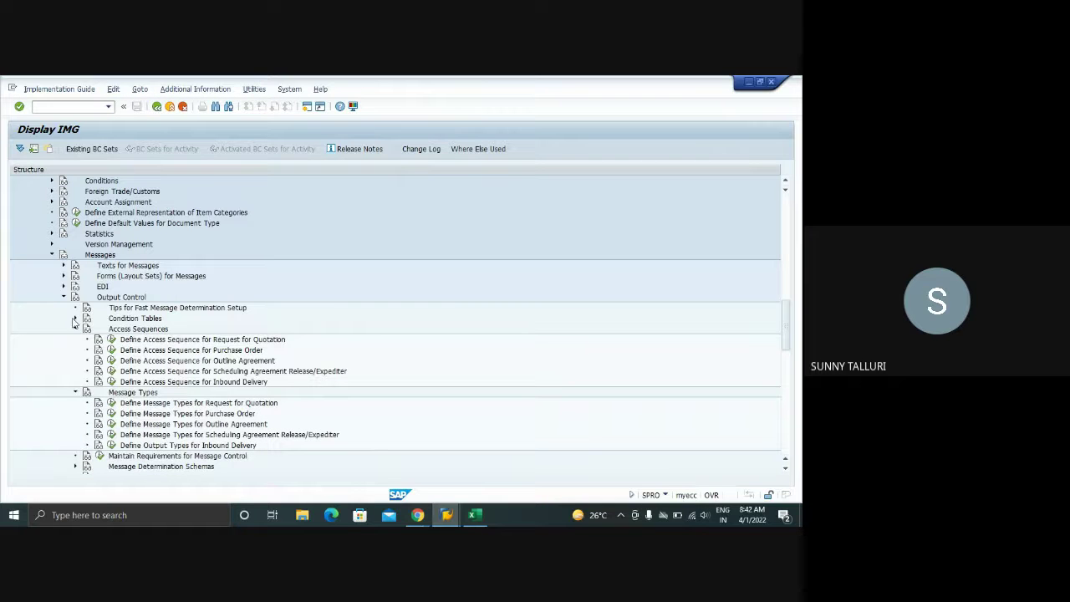
{"action": "scroll", "coordinate": [96, 376], "scroll_direction": "down", "scroll_amount": 3}
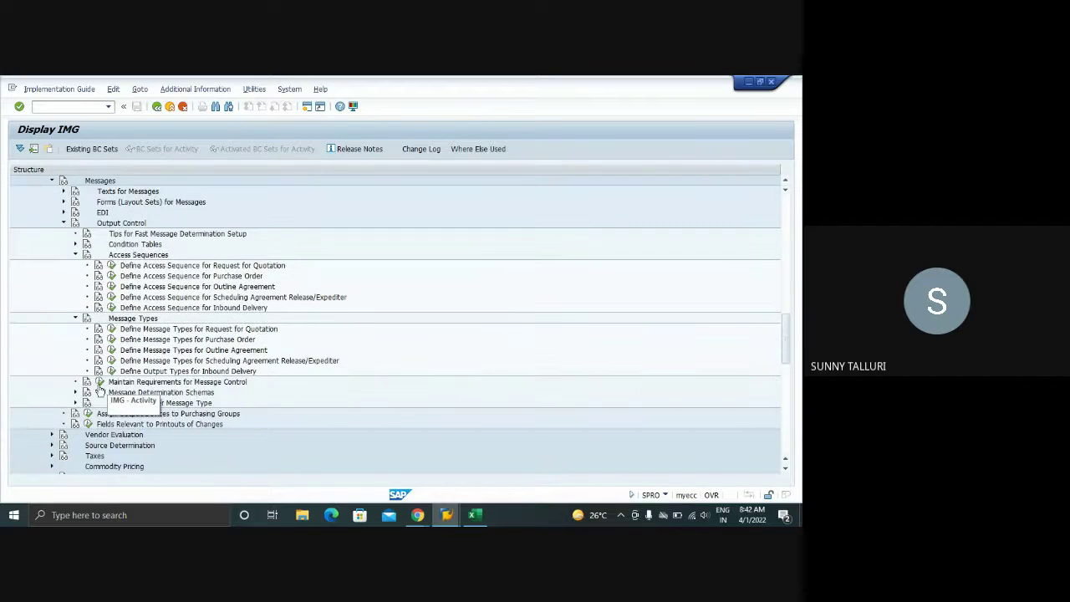
{"action": "left_click", "coordinate": [100, 382]}
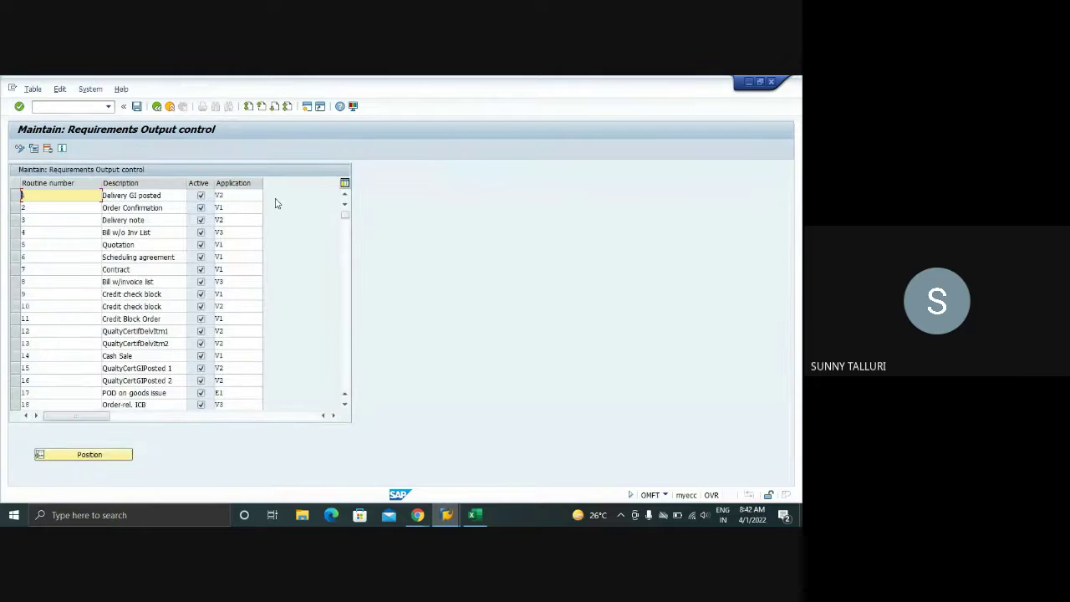
- Back in the IMG, run Define Message Schema for Purchase Order under Message Determination Schemas
{"action": "left_click", "coordinate": [243, 195]}
{"action": "left_click", "coordinate": [156, 106]}
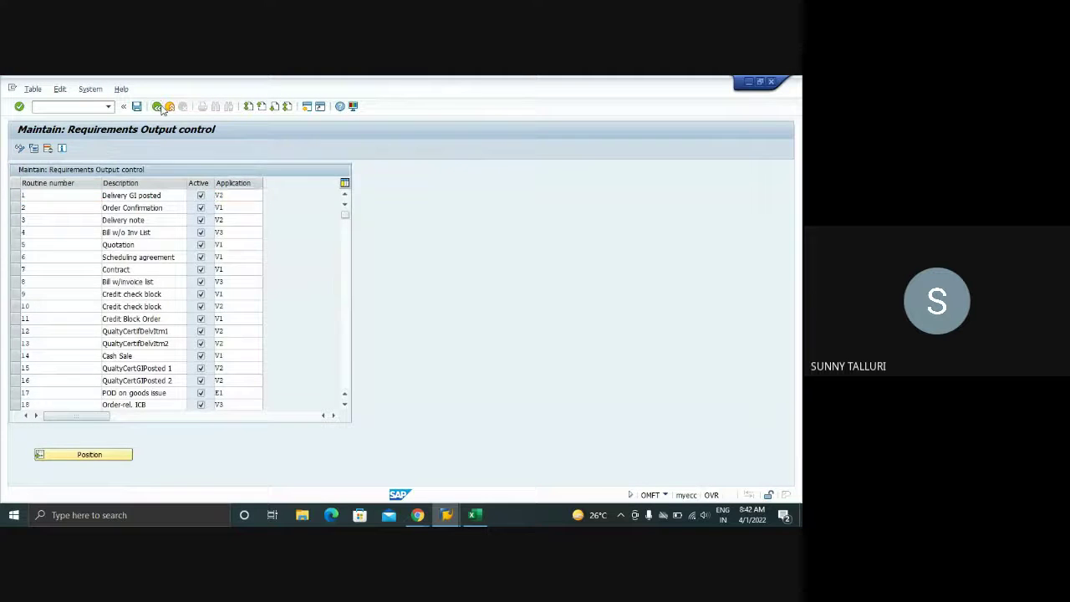
{"action": "scroll", "coordinate": [157, 407], "scroll_direction": "down", "scroll_amount": 1}
{"action": "scroll", "coordinate": [157, 407], "scroll_direction": "down", "scroll_amount": 1}
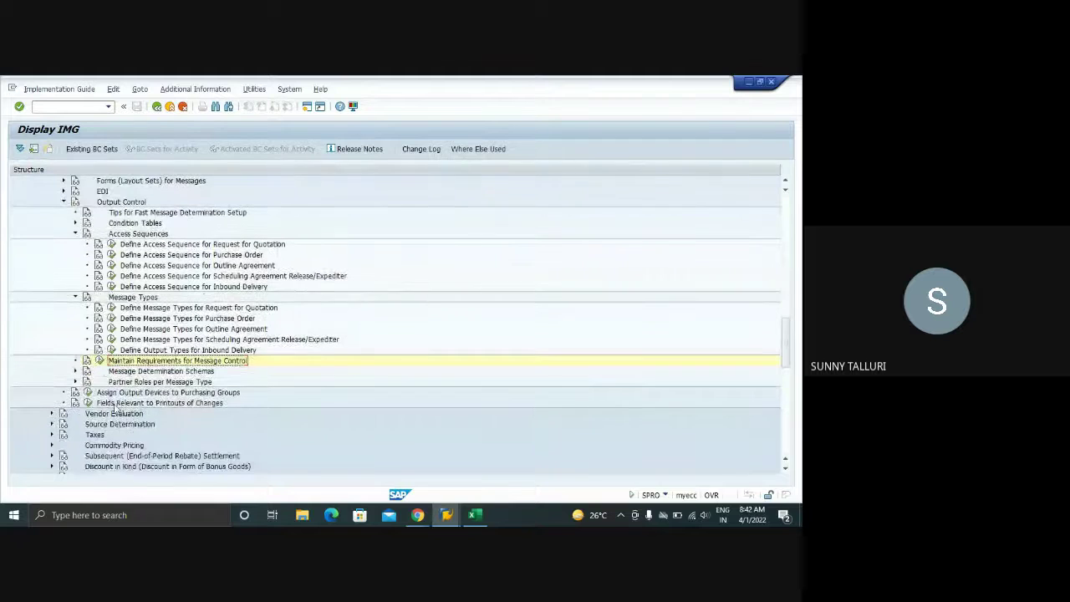
{"action": "scroll", "coordinate": [104, 344], "scroll_direction": "up", "scroll_amount": 1}
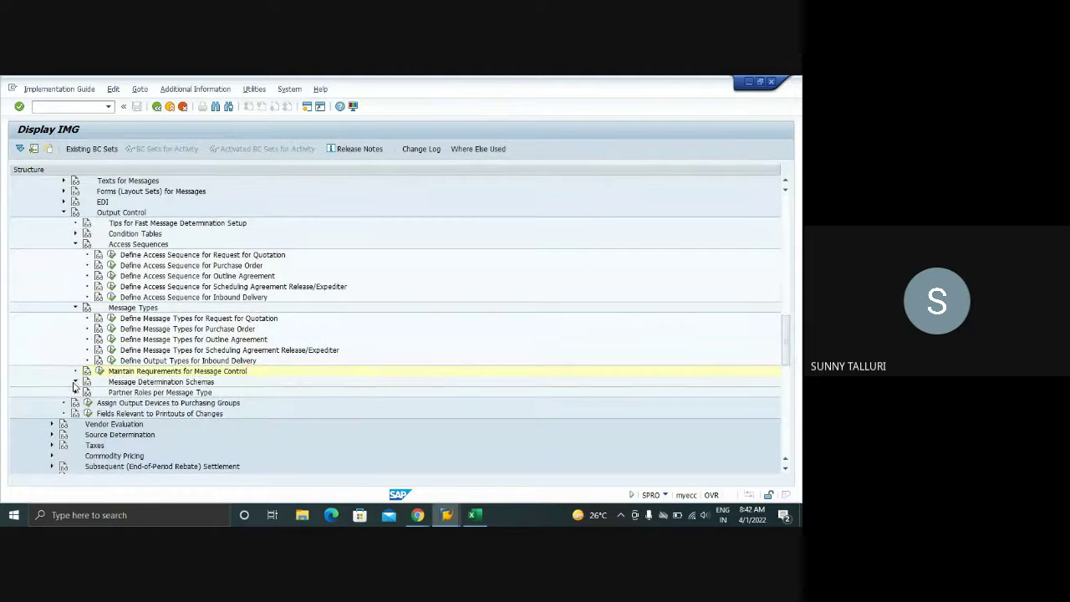
{"action": "left_click", "coordinate": [74, 382]}
{"action": "scroll", "coordinate": [458, 338], "scroll_direction": "down", "scroll_amount": 3}
{"action": "scroll", "coordinate": [458, 338], "scroll_direction": "down", "scroll_amount": 1}
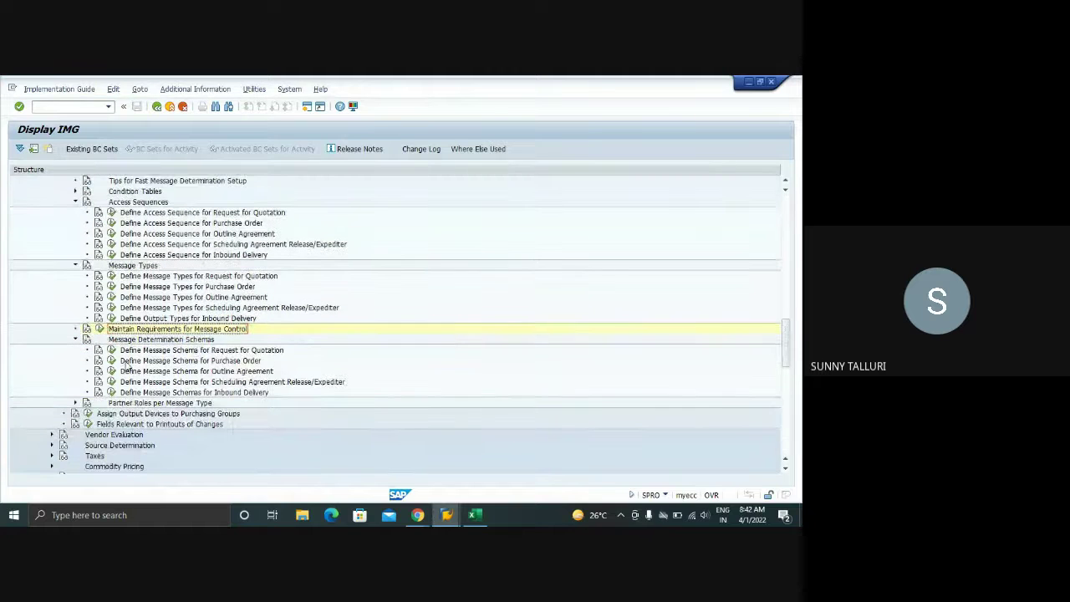
{"action": "left_click", "coordinate": [115, 362]}
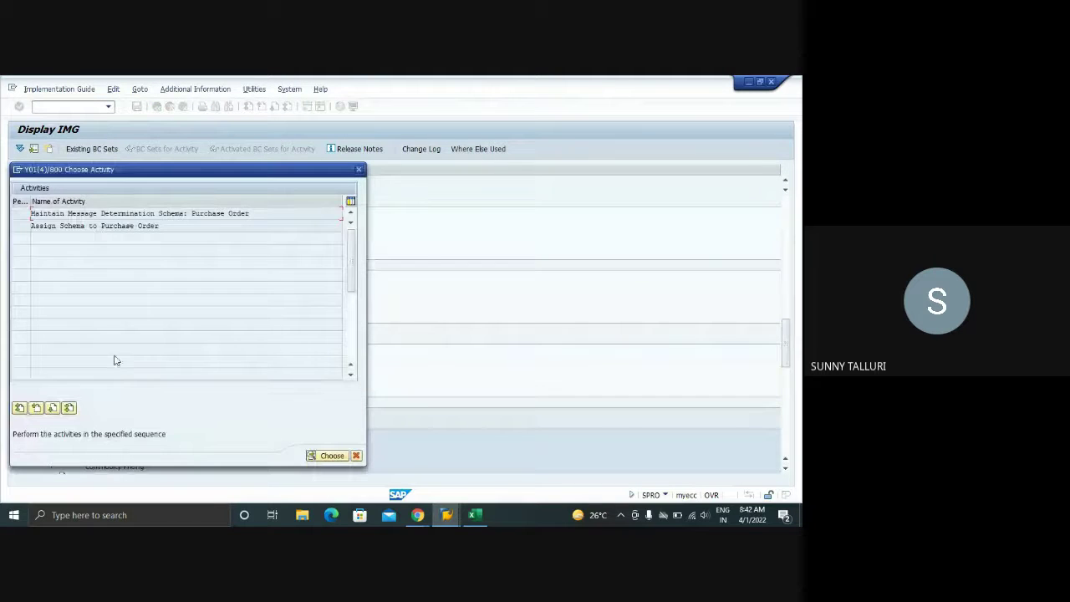
{"action": "double_click", "coordinate": [107, 213]}
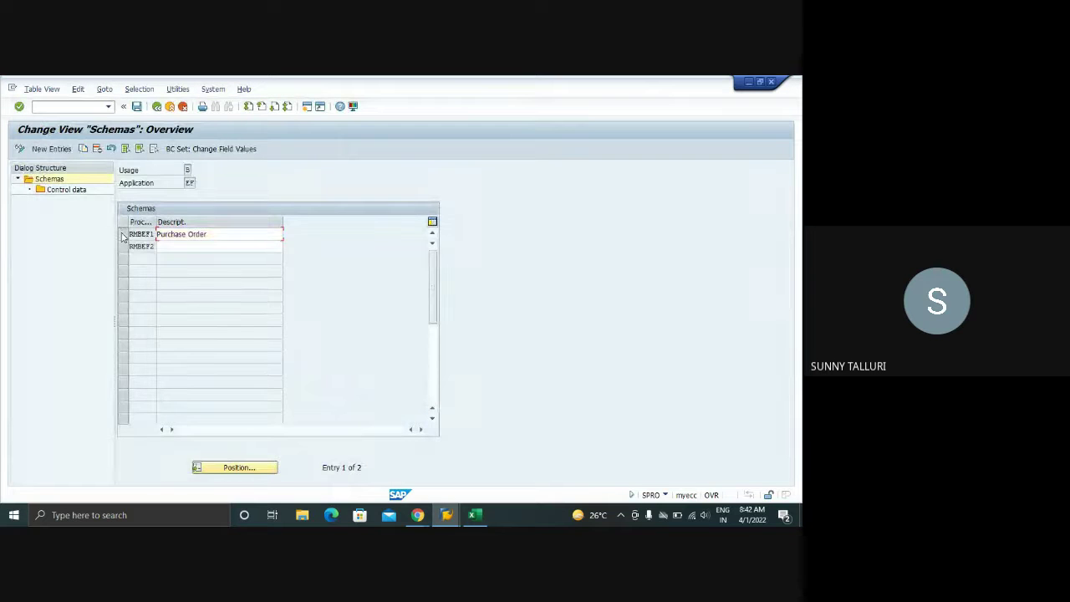
{"action": "double_click", "coordinate": [80, 194]}
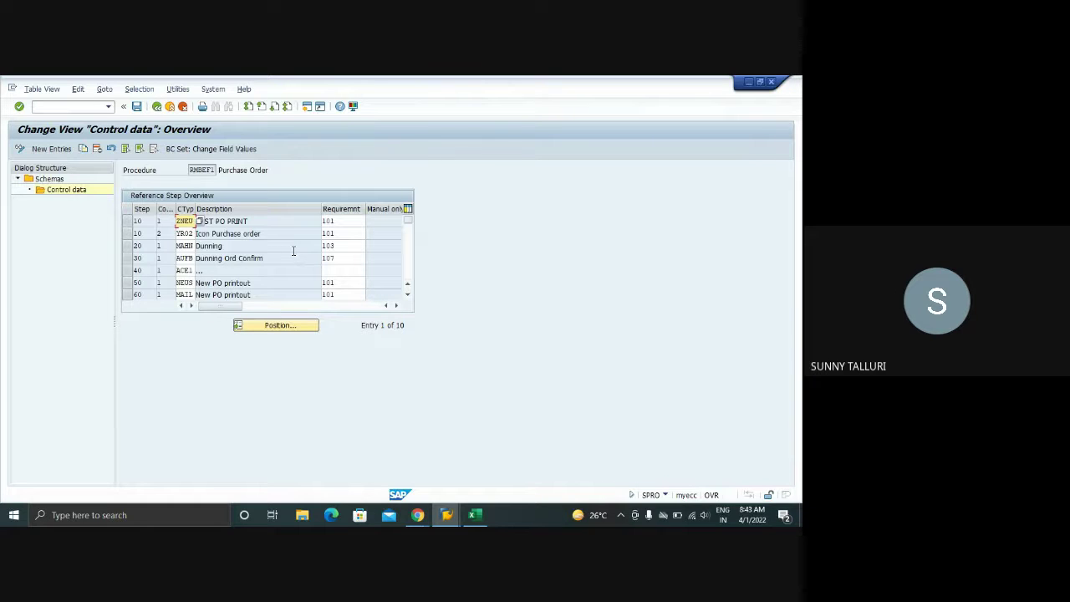
{"action": "scroll", "coordinate": [294, 253], "scroll_direction": "down", "scroll_amount": 3}
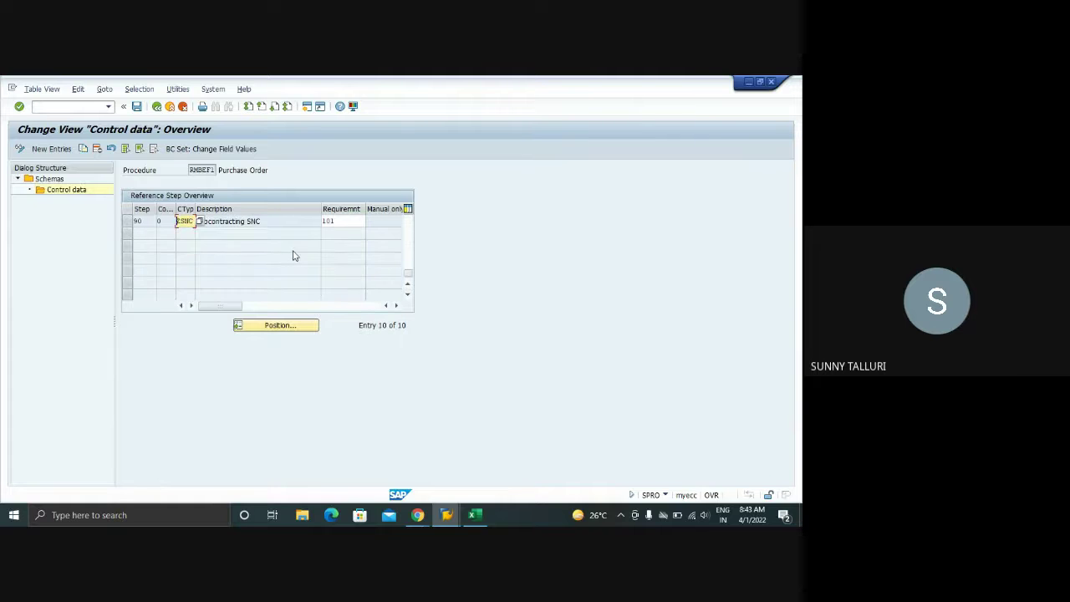
{"action": "scroll", "coordinate": [294, 253], "scroll_direction": "up", "scroll_amount": 3}
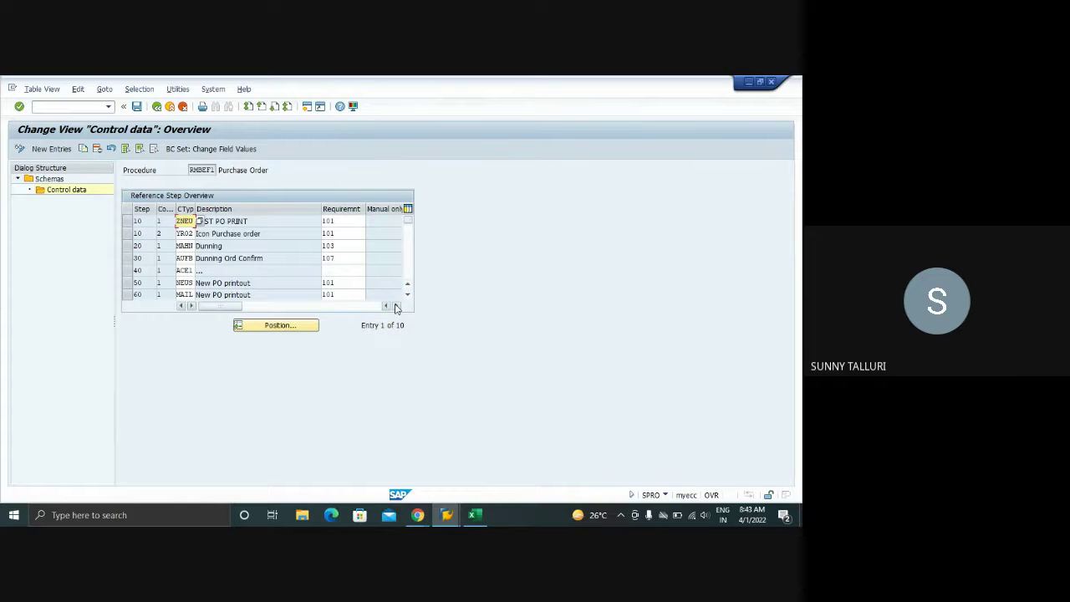
{"action": "left_click", "coordinate": [357, 220]}
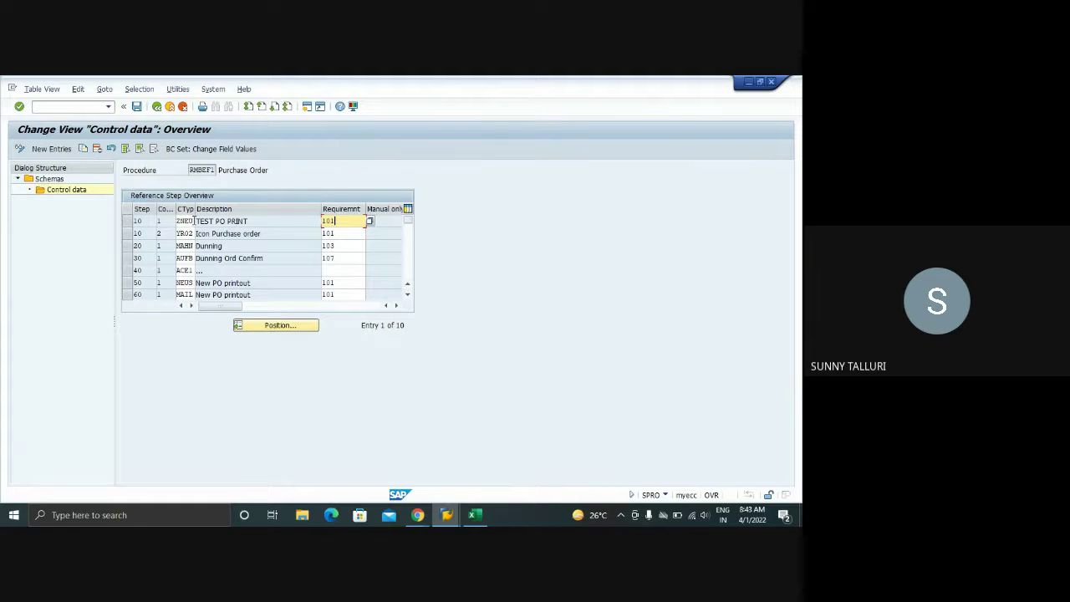
{"action": "left_click_drag", "start_coordinate": [194, 220], "coordinate": [175, 221]}
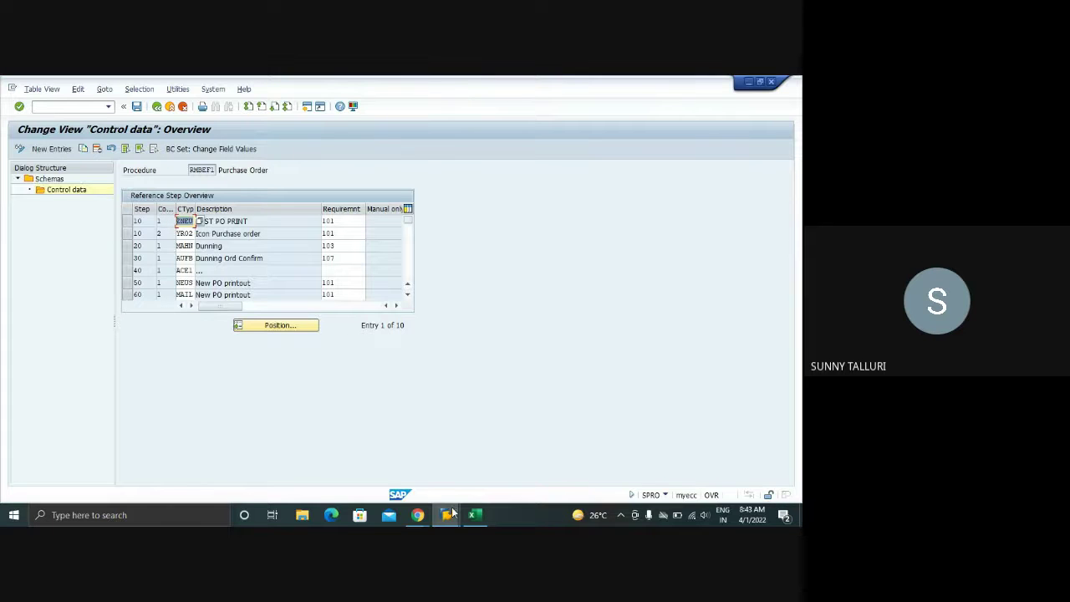
- Open RMBEF1's control data from the determination analysis and select the first step's requirement 101
{"action": "mouse_move", "coordinate": [454, 513]}
{"action": "left_click", "coordinate": [491, 465]}
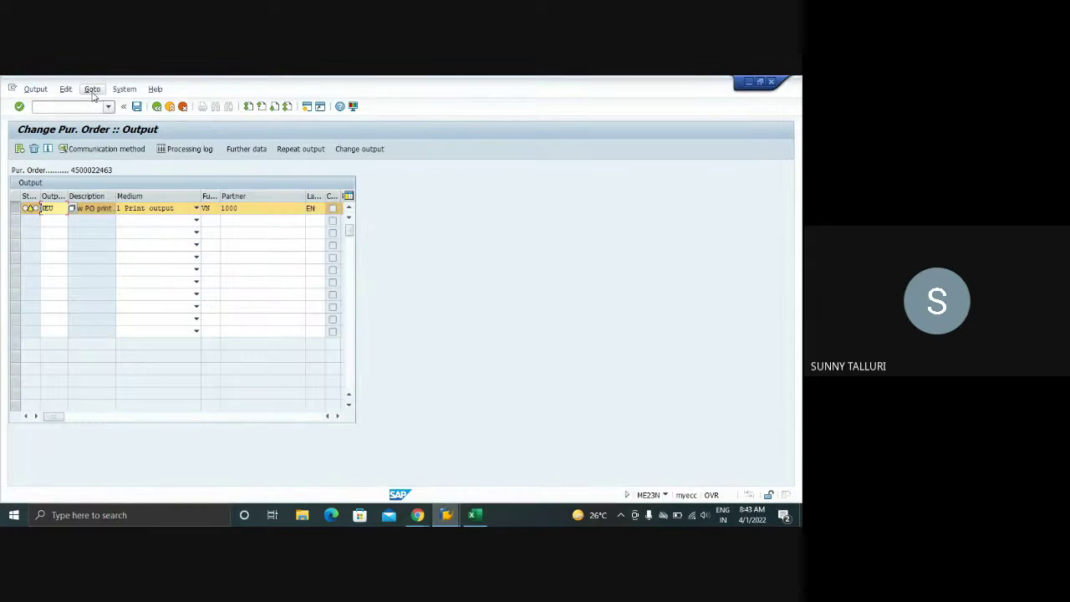
{"action": "left_click", "coordinate": [92, 89]}
{"action": "left_click", "coordinate": [100, 105]}
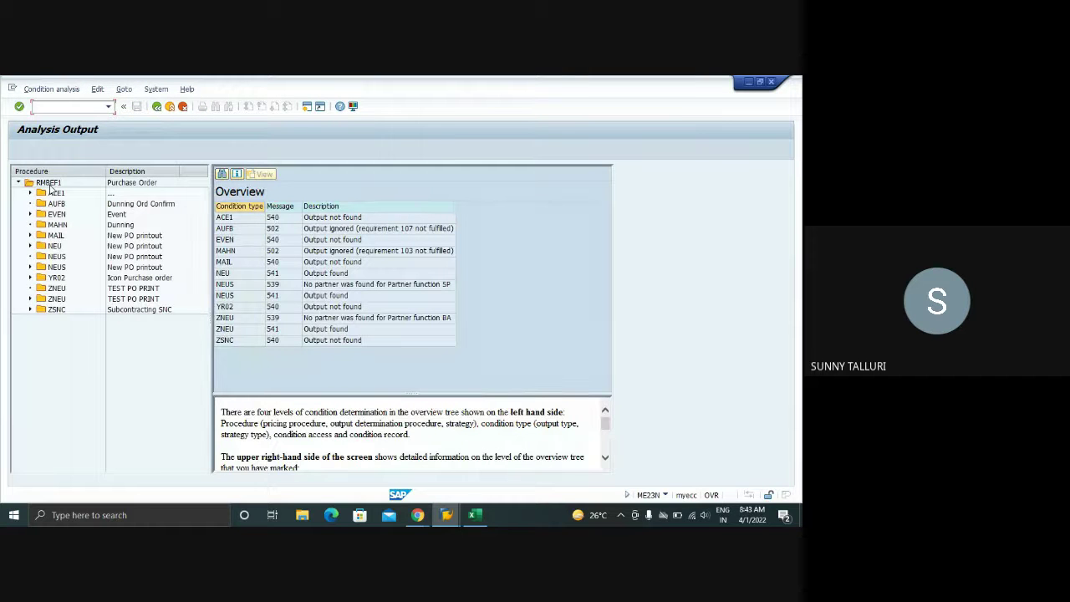
{"action": "double_click", "coordinate": [50, 187]}
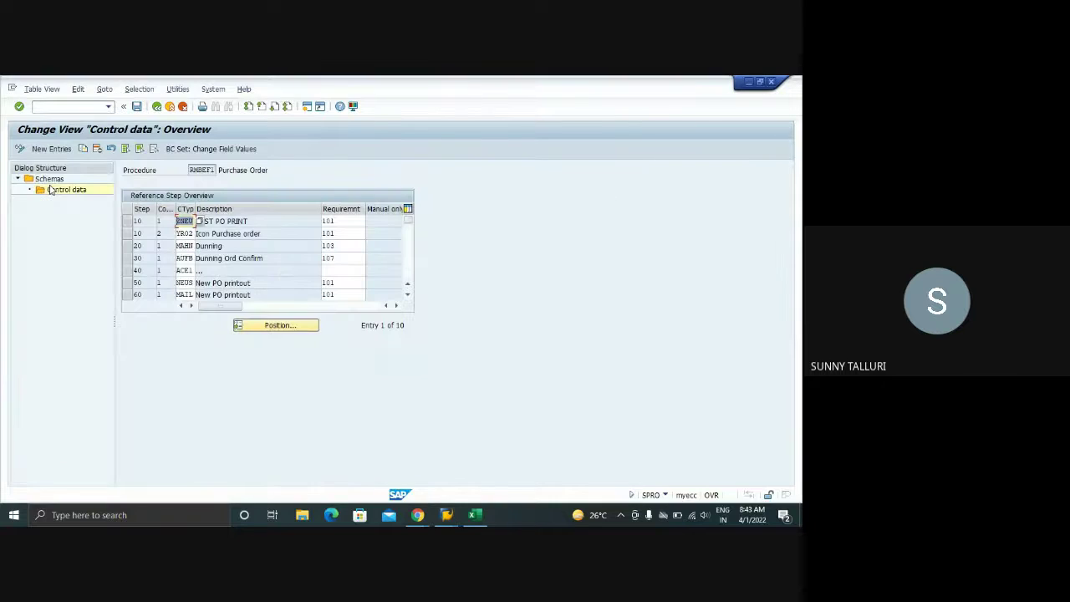
{"action": "left_click_drag", "start_coordinate": [191, 170], "coordinate": [216, 170]}
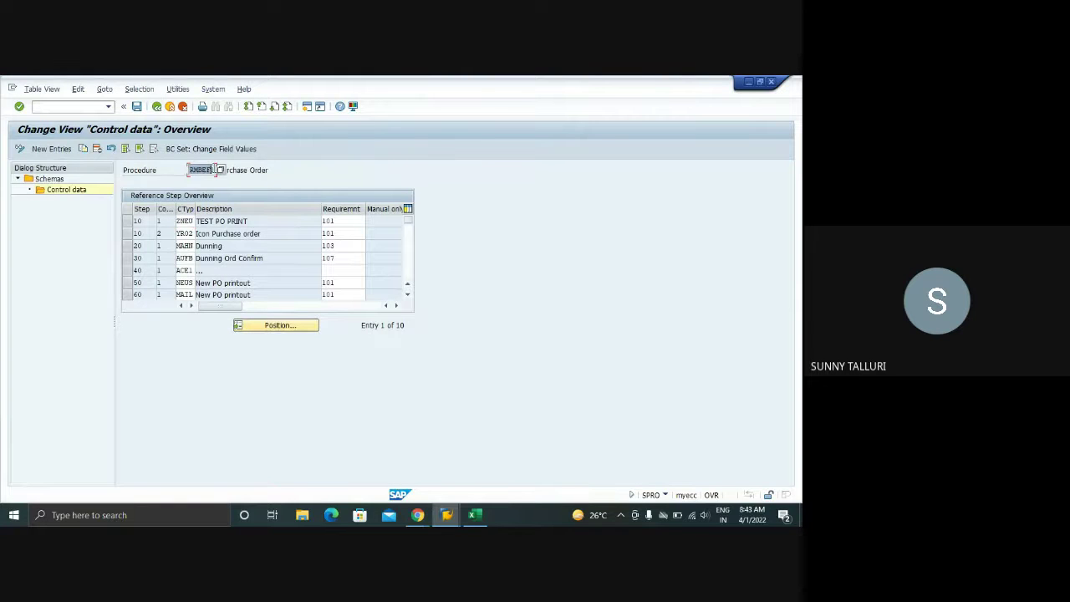
{"action": "key", "text": "F3"}
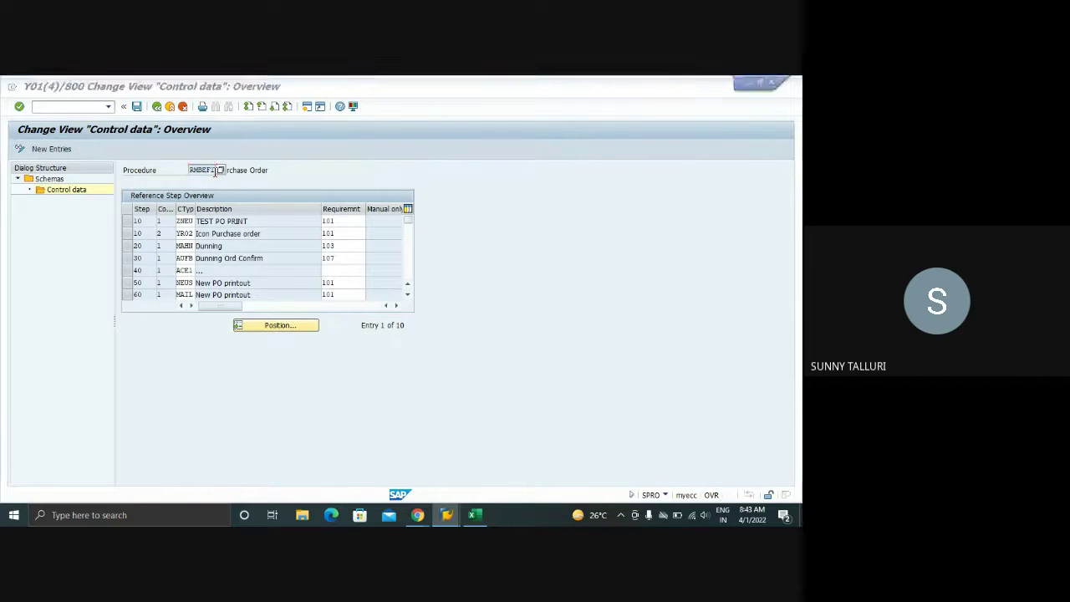
{"action": "double_click", "coordinate": [46, 183]}
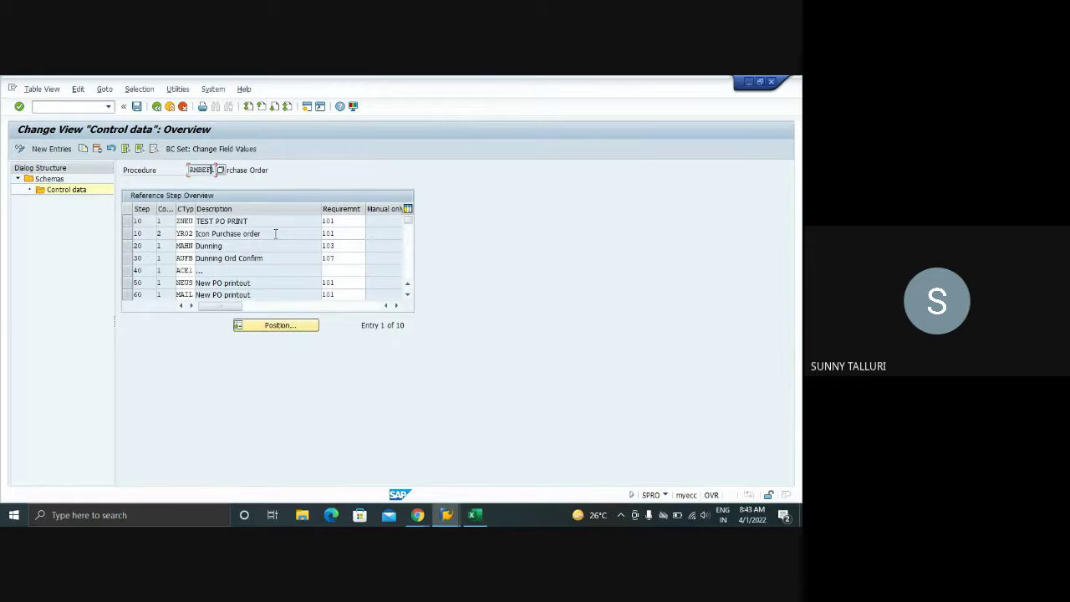
{"action": "left_click", "coordinate": [355, 223]}
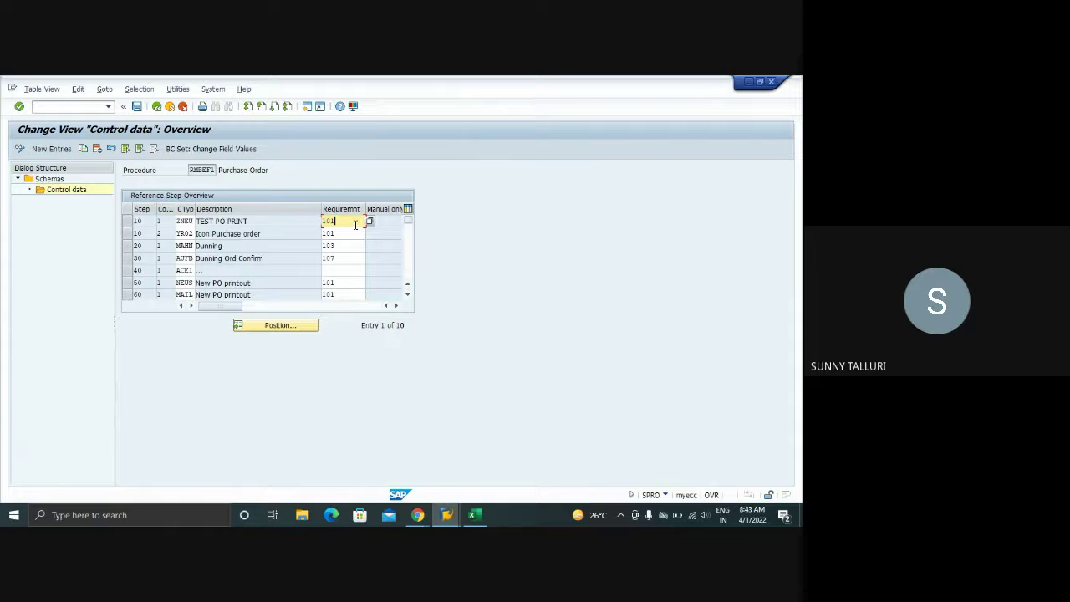
{"action": "left_click", "coordinate": [474, 514]}
- Enter ROUTINES in C59 and ADDITONAL FUNCTIONALITY in C60, then autofit column C
{"action": "left_click", "coordinate": [113, 416]}
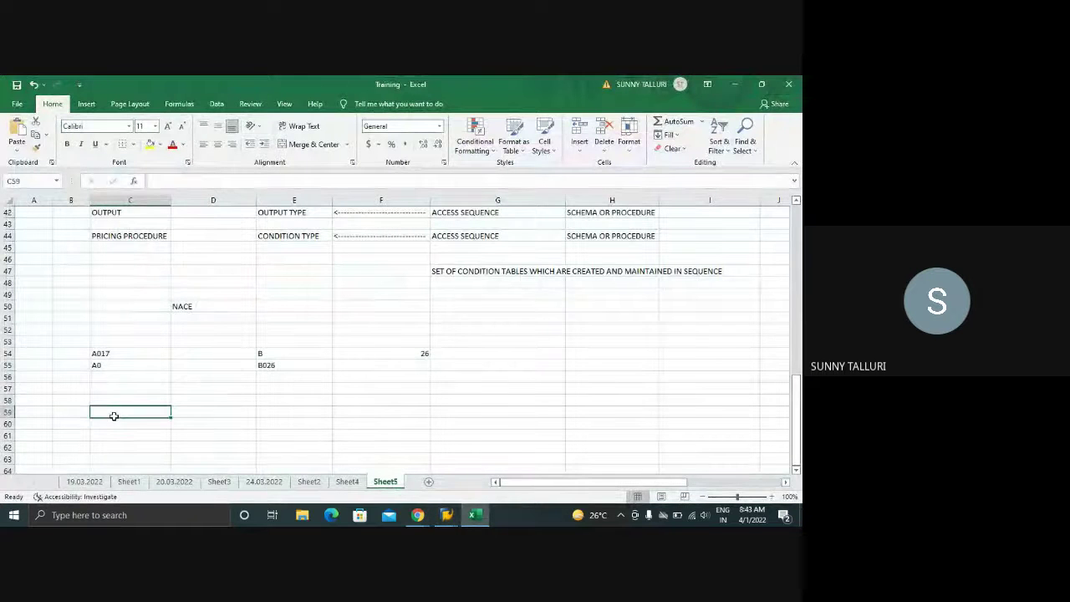
{"action": "type", "text": "RO"}
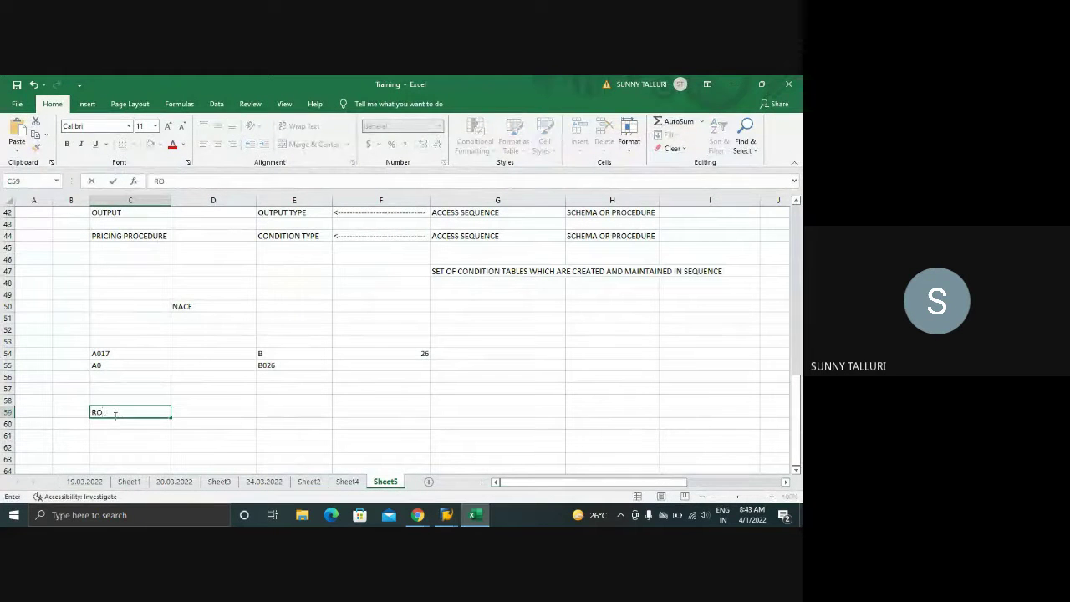
{"action": "type", "text": "UTINES"}
{"action": "key", "text": "Return"}
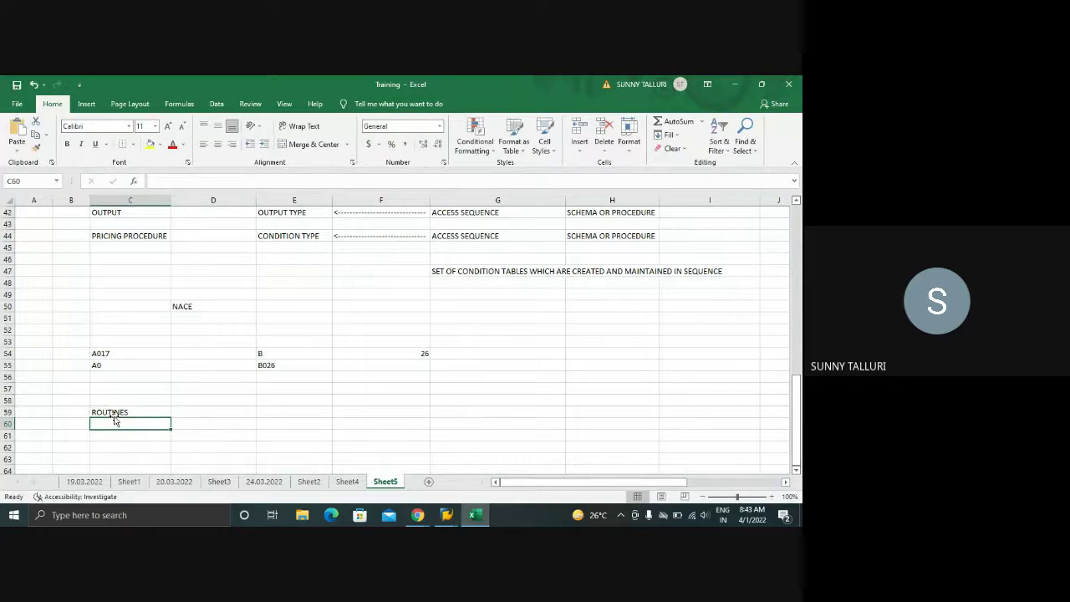
{"action": "type", "text": "ADDITONA"}
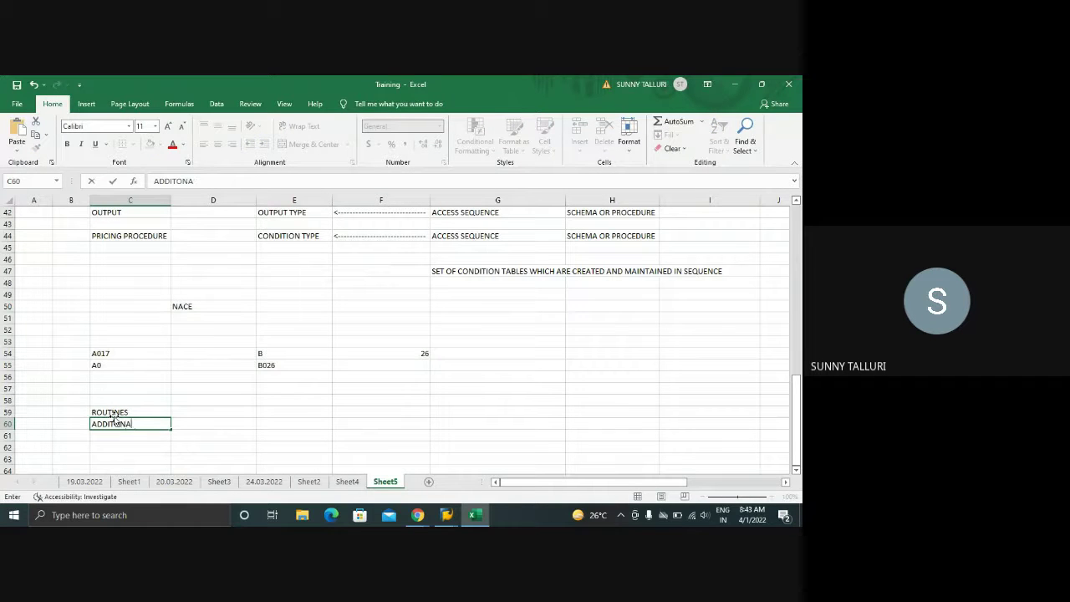
{"action": "type", "text": "L FUNCTIONALITY"}
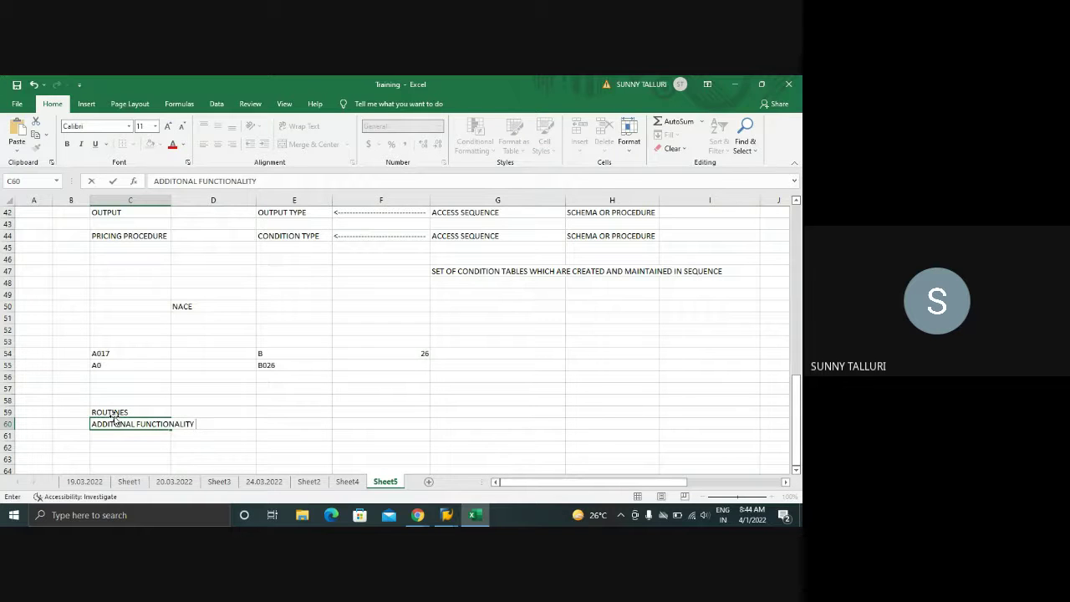
{"action": "left_click", "coordinate": [171, 203]}
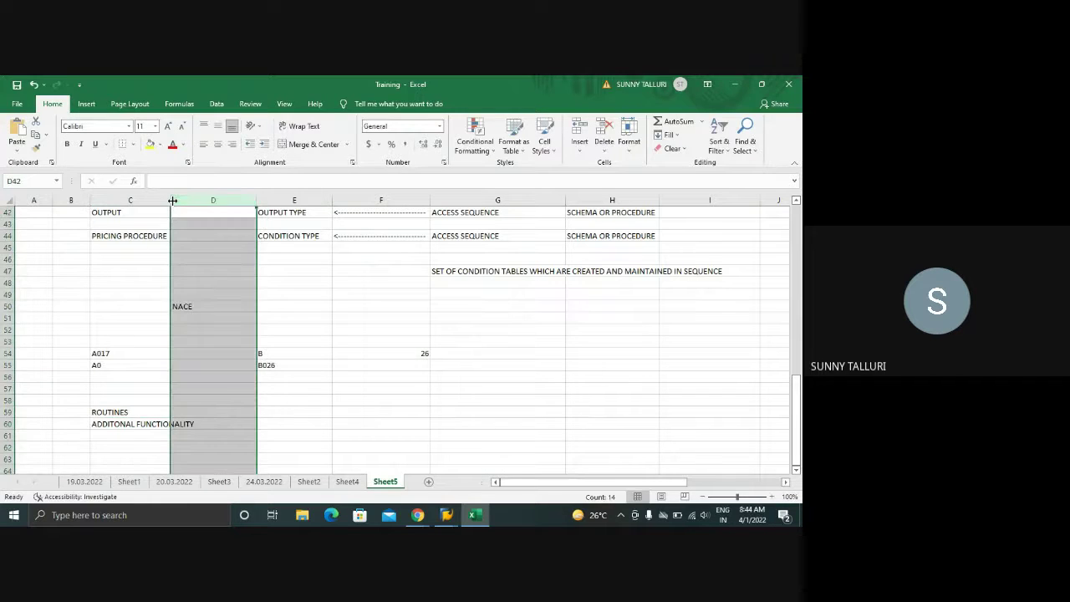
{"action": "double_click", "coordinate": [169, 204]}
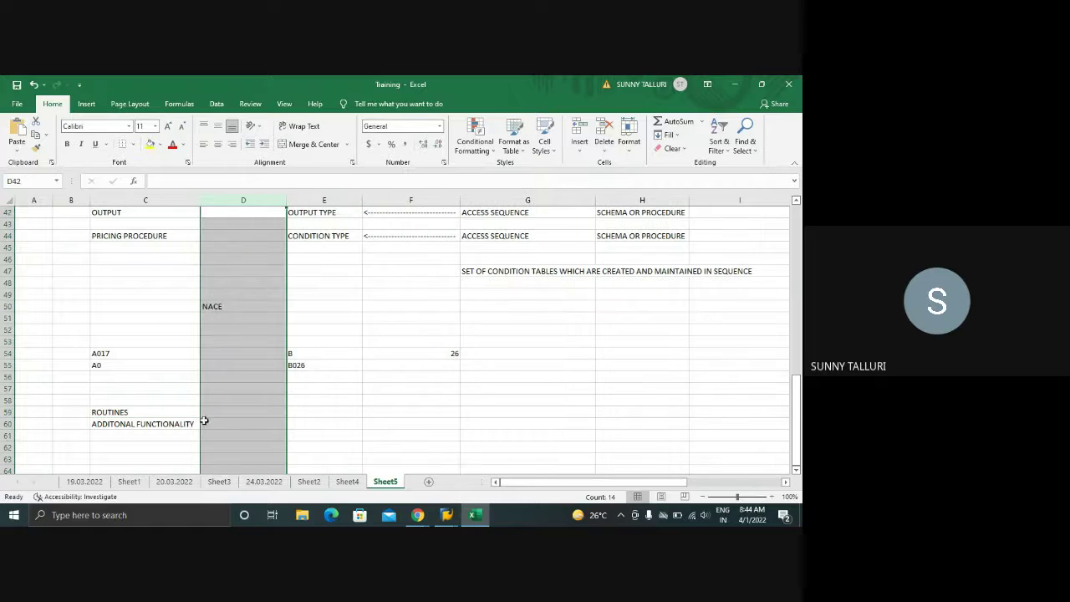
{"action": "left_click", "coordinate": [152, 431]}
{"action": "key", "text": "alt+Tab"}
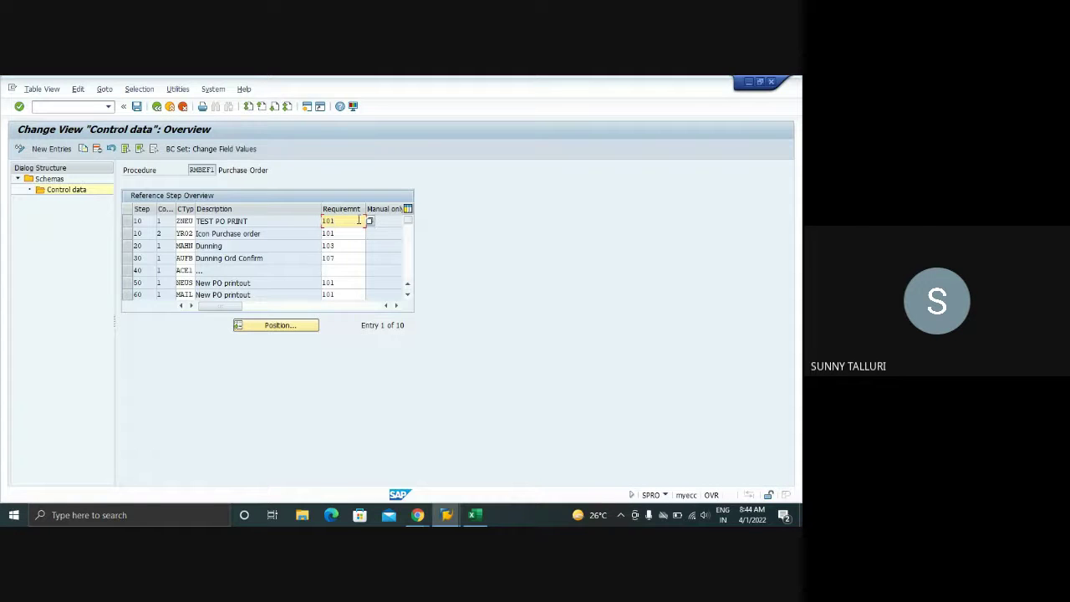
- Open the source code of requirement routine 101 Reprint (LV61B101), mark lines 13-29, then go back
{"action": "left_click", "coordinate": [369, 222]}
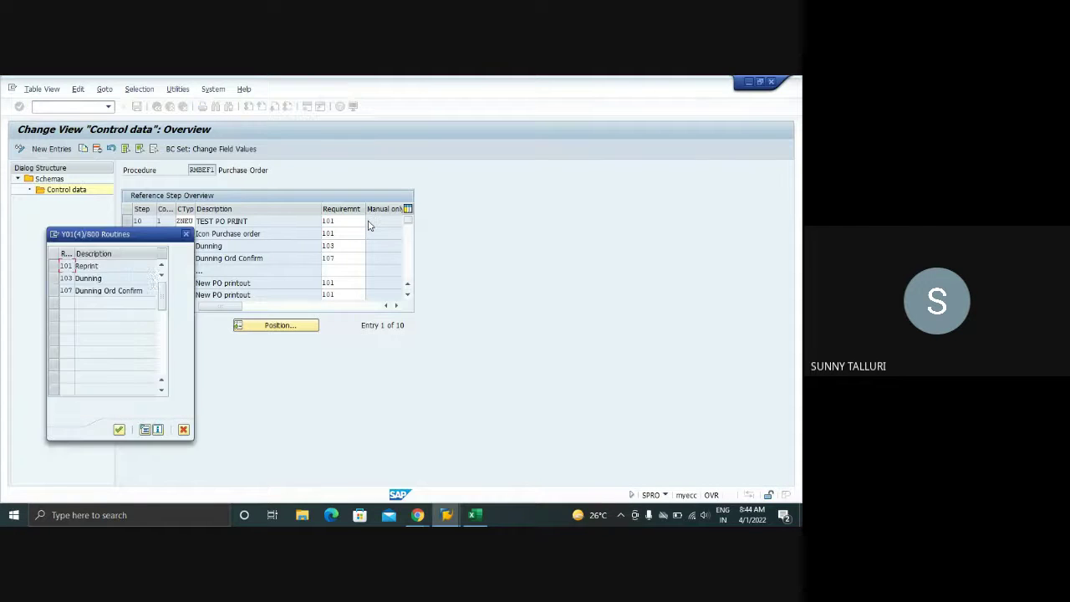
{"action": "left_click", "coordinate": [64, 266]}
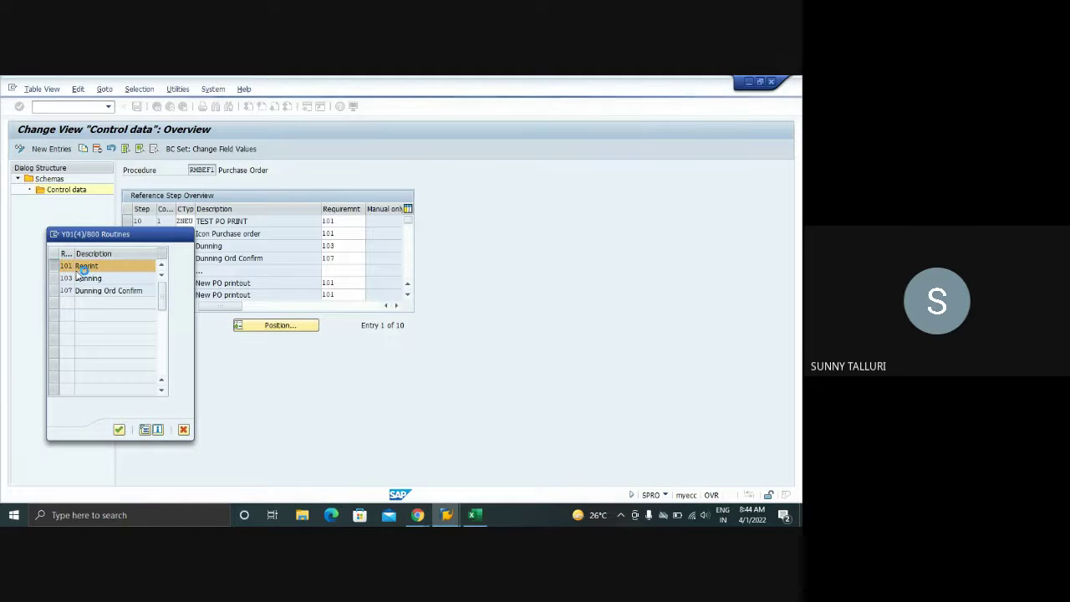
{"action": "double_click", "coordinate": [82, 268]}
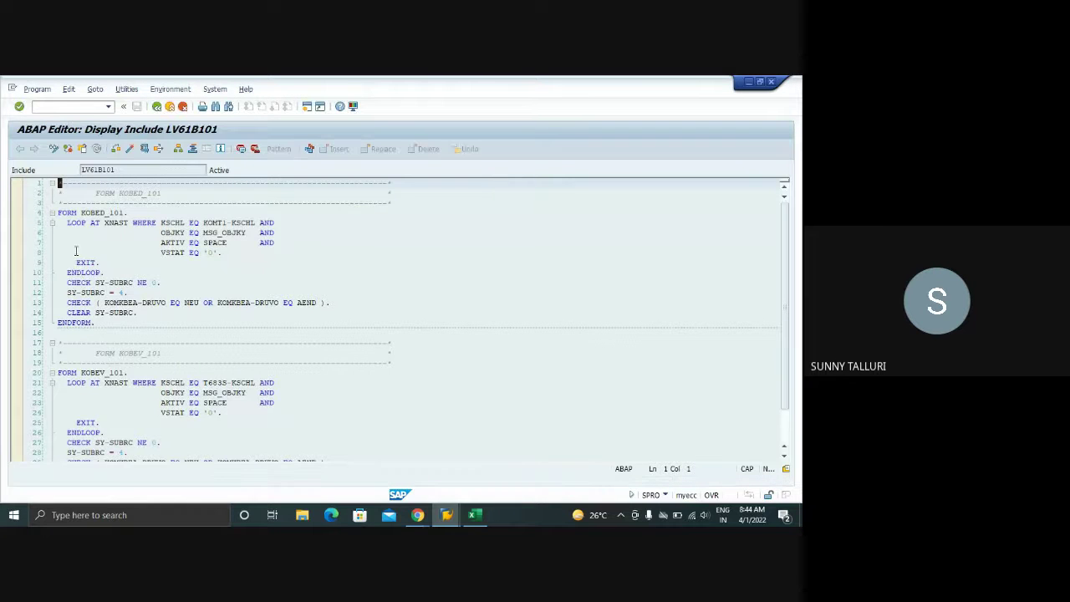
{"action": "left_click_drag", "start_coordinate": [58, 203], "coordinate": [276, 402]}
{"action": "scroll", "coordinate": [306, 399], "scroll_direction": "down", "scroll_amount": 5}
{"action": "scroll", "coordinate": [306, 399], "scroll_direction": "down", "scroll_amount": 2}
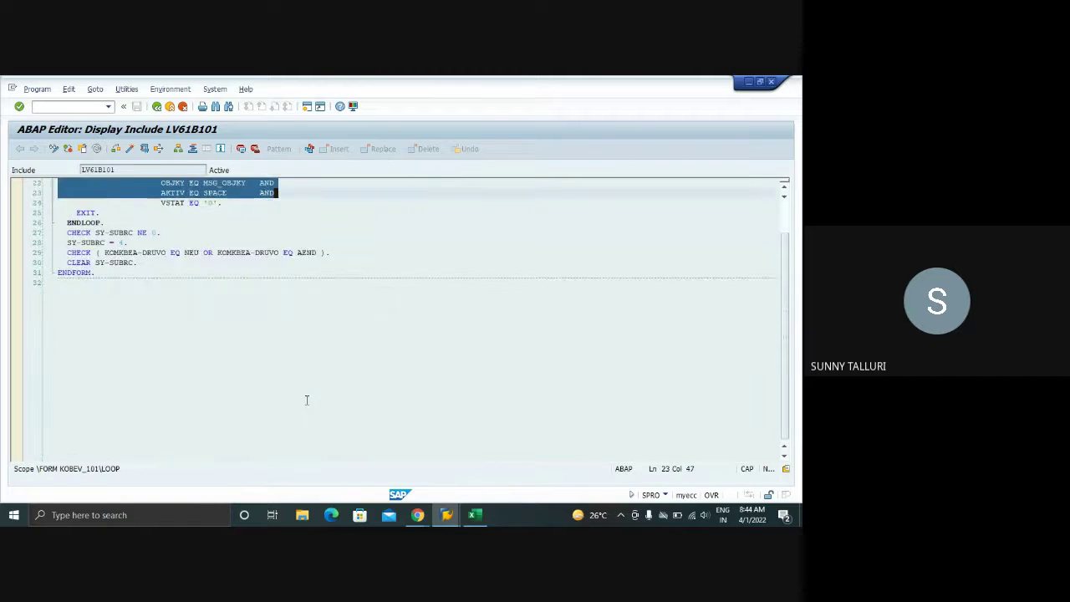
{"action": "scroll", "coordinate": [306, 400], "scroll_direction": "up", "scroll_amount": 4}
{"action": "left_click", "coordinate": [222, 372]}
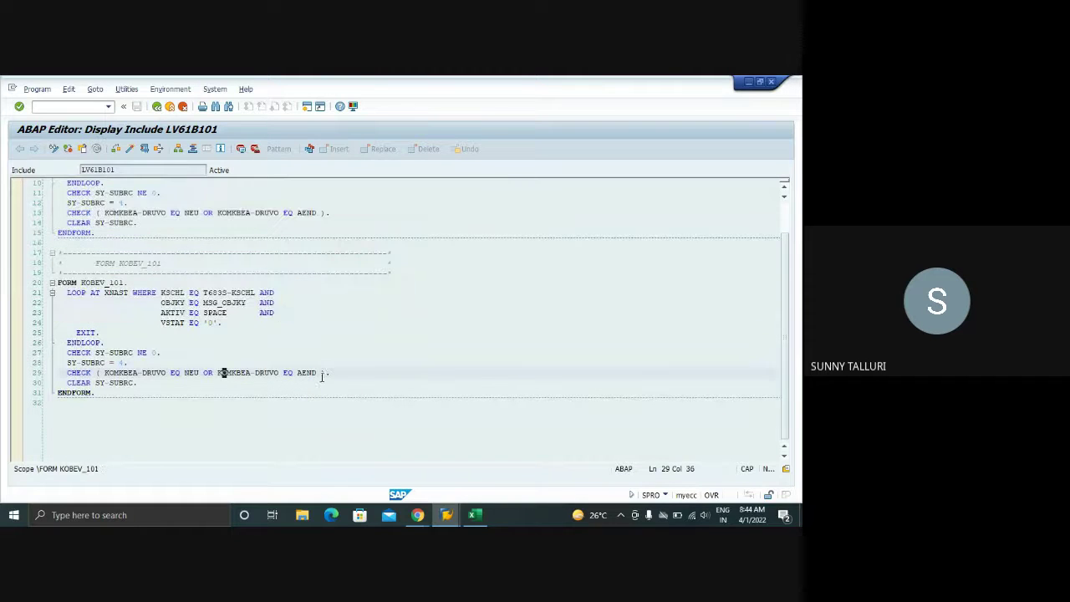
{"action": "left_click_drag", "start_coordinate": [350, 376], "coordinate": [128, 213]}
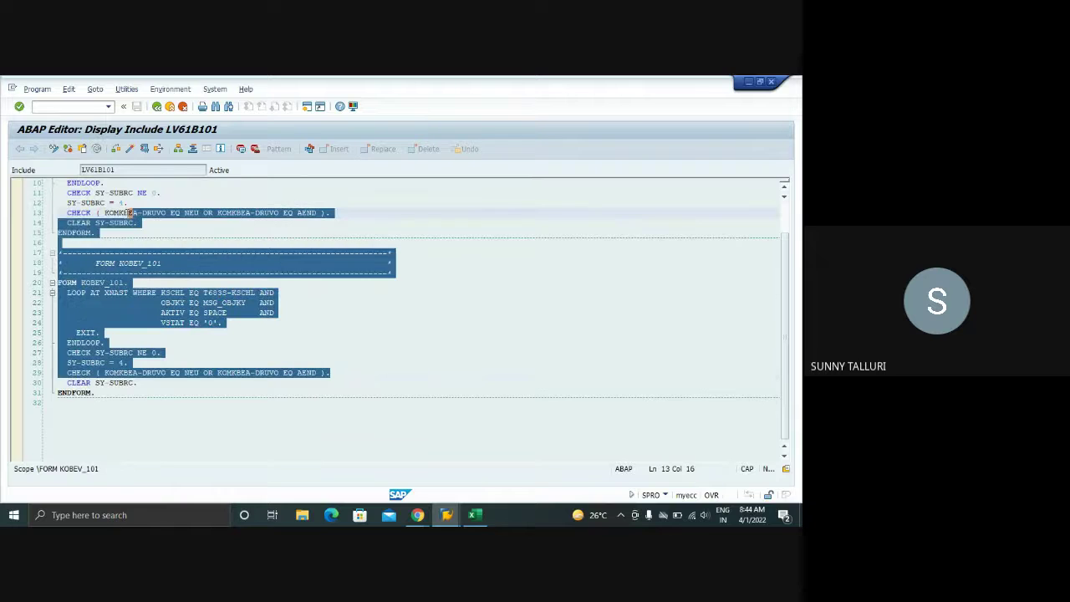
{"action": "left_click", "coordinate": [156, 107]}
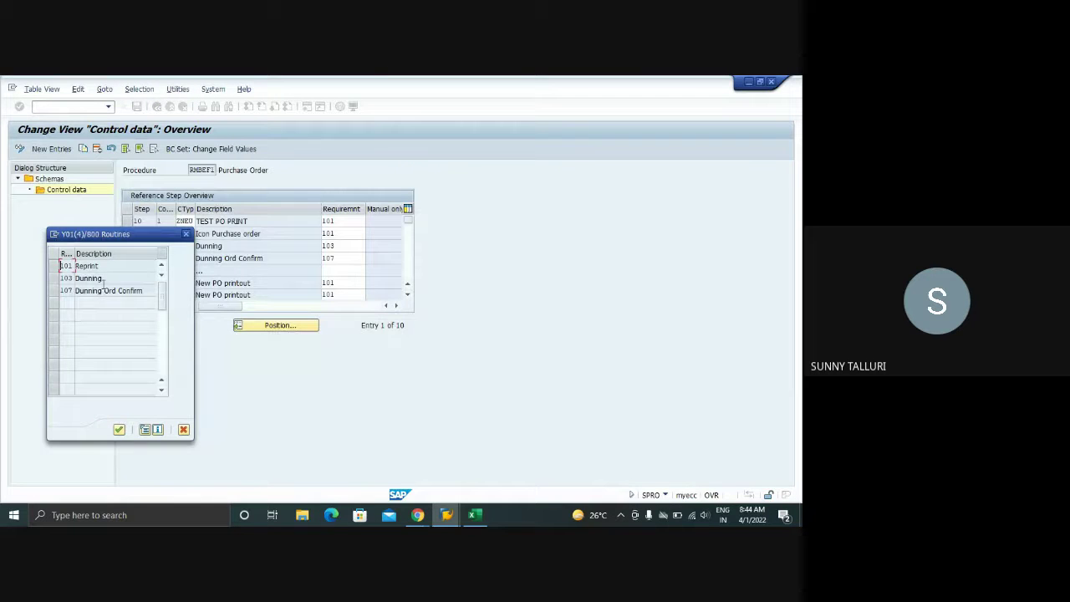
- Reselect routine 101 Reprint as step 10's requirement and return to the RMBEF1 control data window
{"action": "left_click", "coordinate": [185, 234]}
{"action": "left_click", "coordinate": [328, 221]}
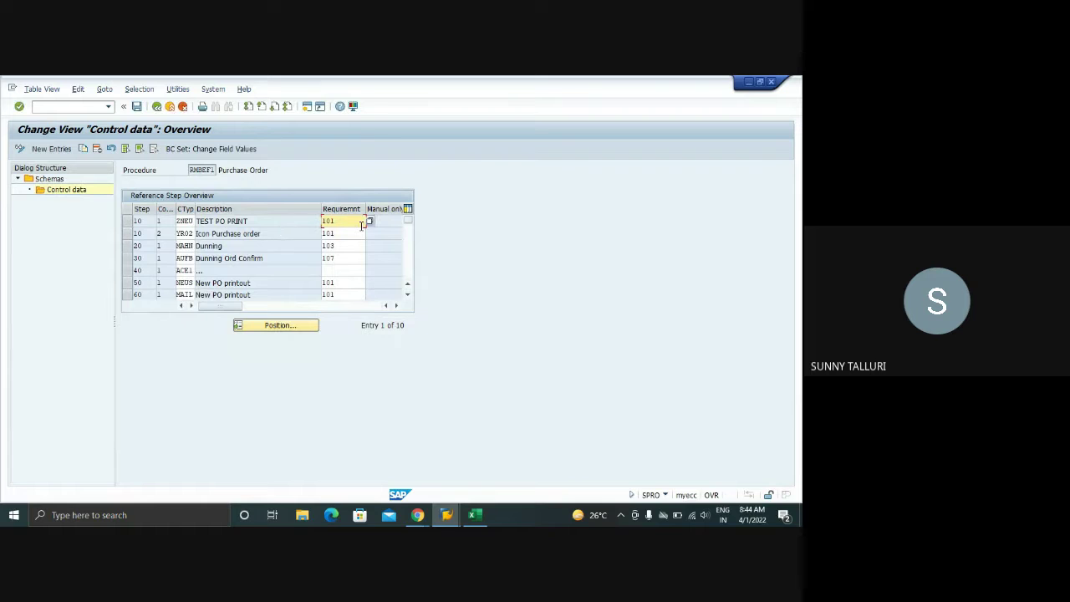
{"action": "mouse_move", "coordinate": [446, 514]}
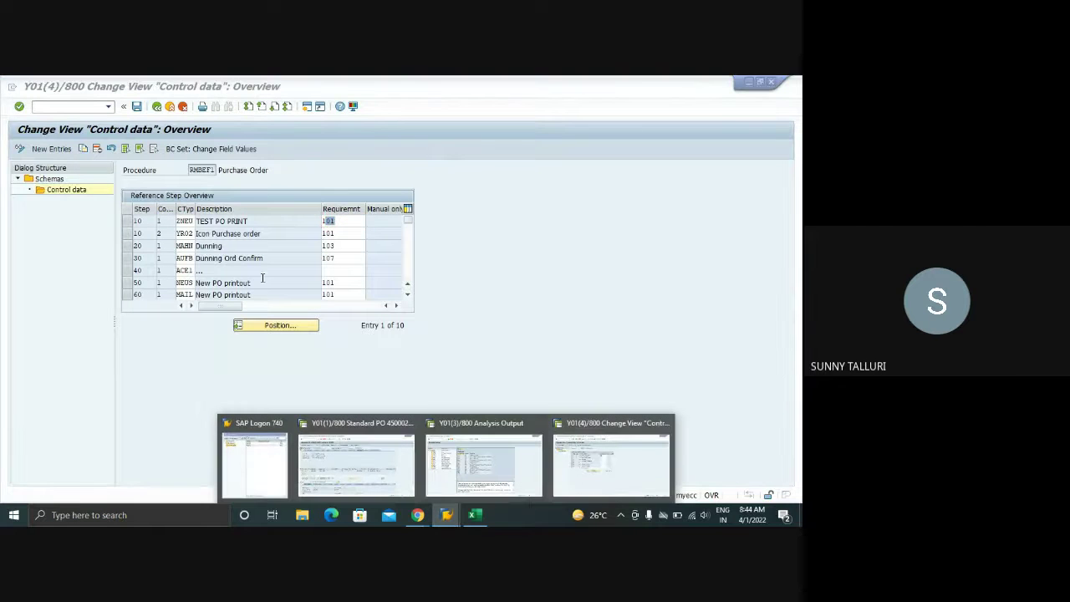
{"action": "left_click", "coordinate": [189, 221]}
{"action": "left_click", "coordinate": [341, 222]}
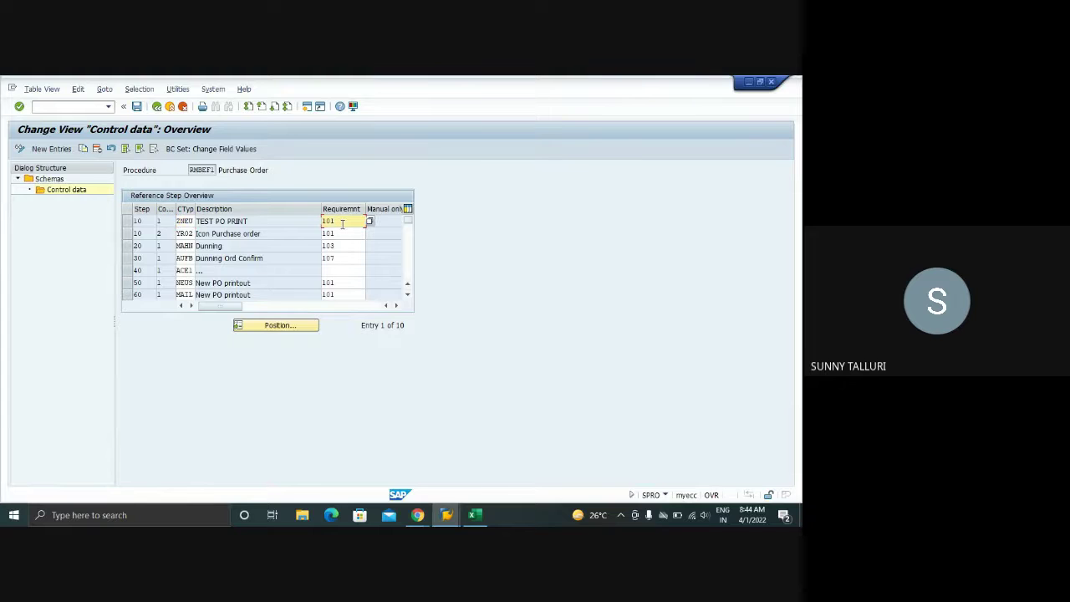
{"action": "left_click", "coordinate": [369, 221]}
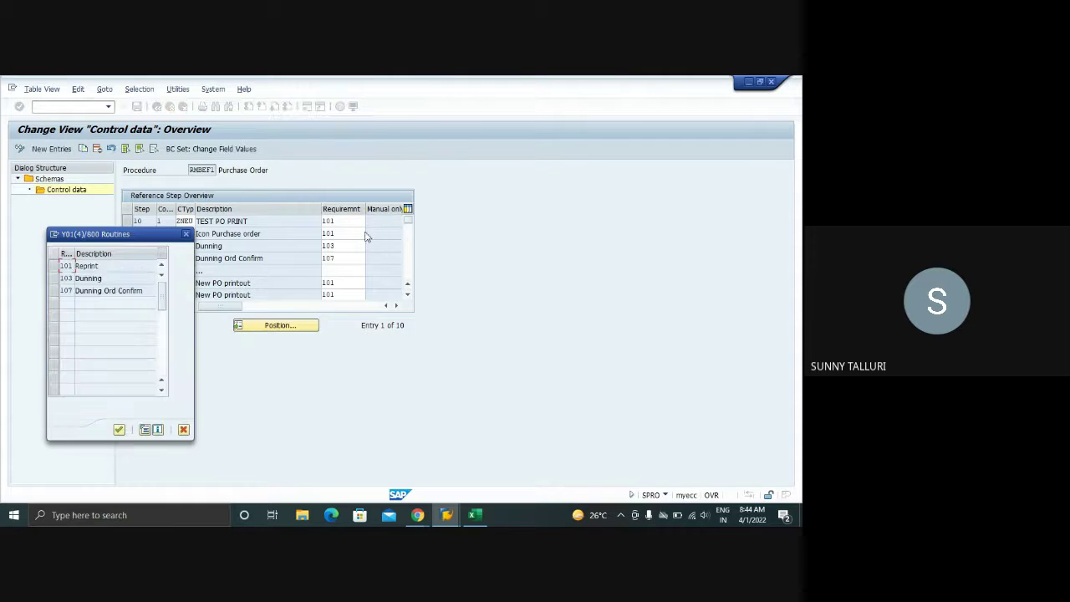
{"action": "double_click", "coordinate": [64, 266]}
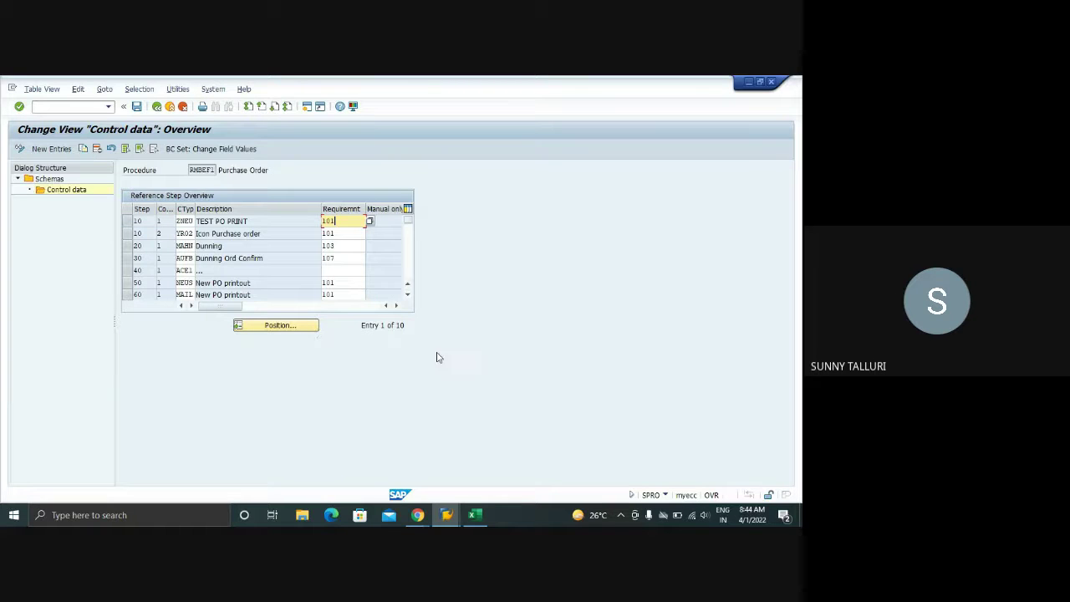
{"action": "left_click", "coordinate": [446, 515]}
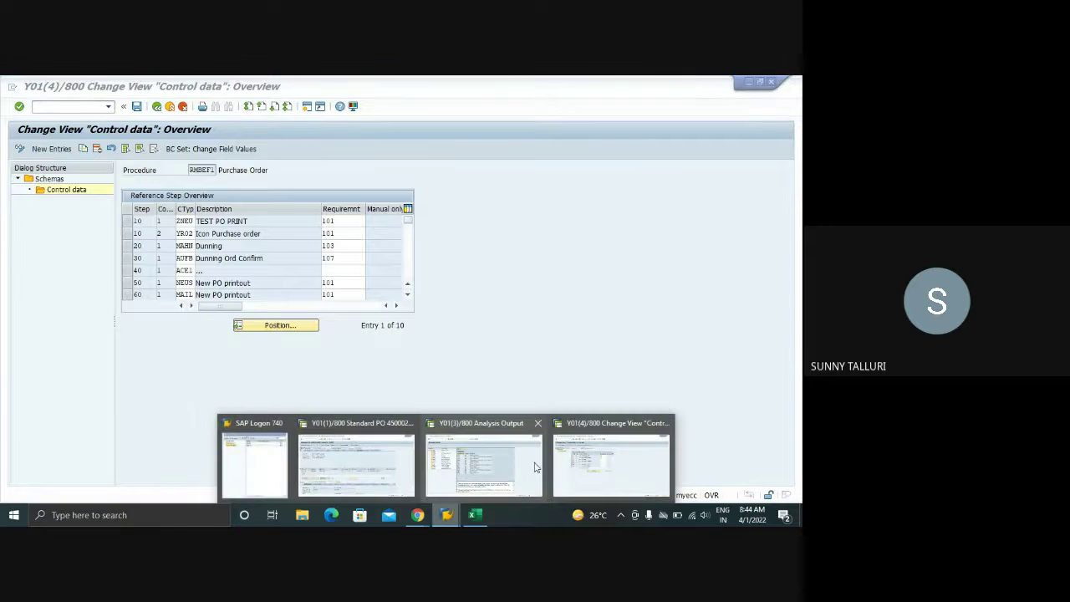
{"action": "left_click", "coordinate": [617, 466]}
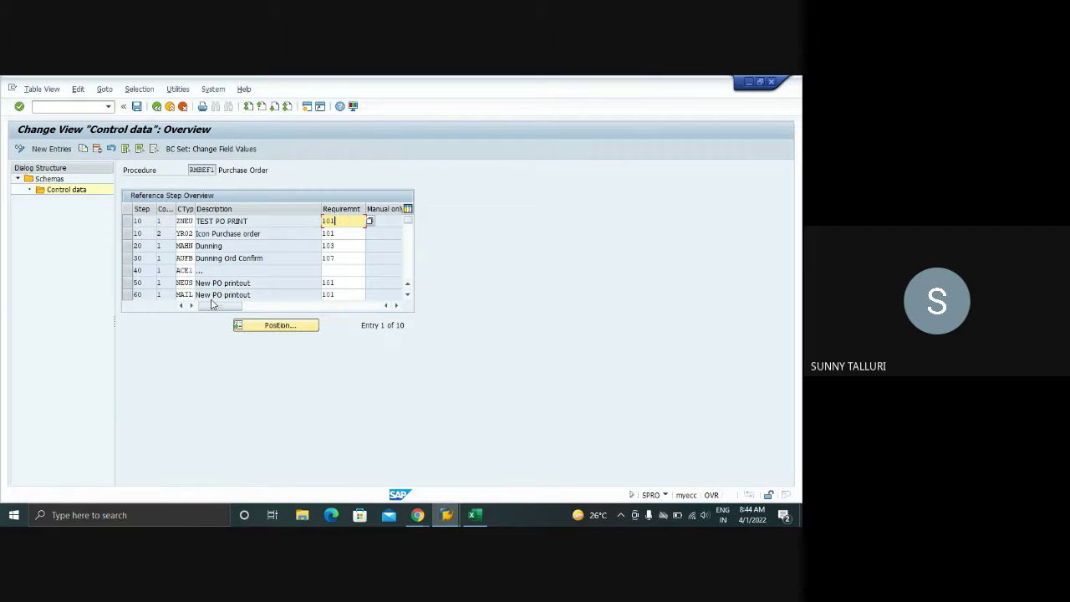
- View routine 101's source text once more, close the routine list, and enter /OVOFM
{"action": "left_click", "coordinate": [368, 221]}
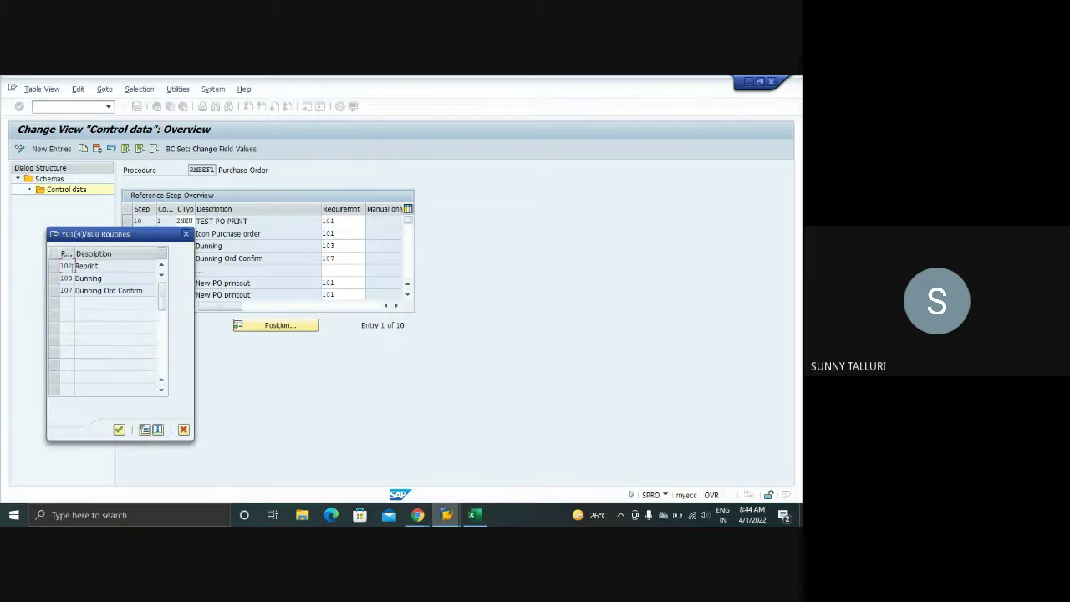
{"action": "left_click", "coordinate": [146, 429]}
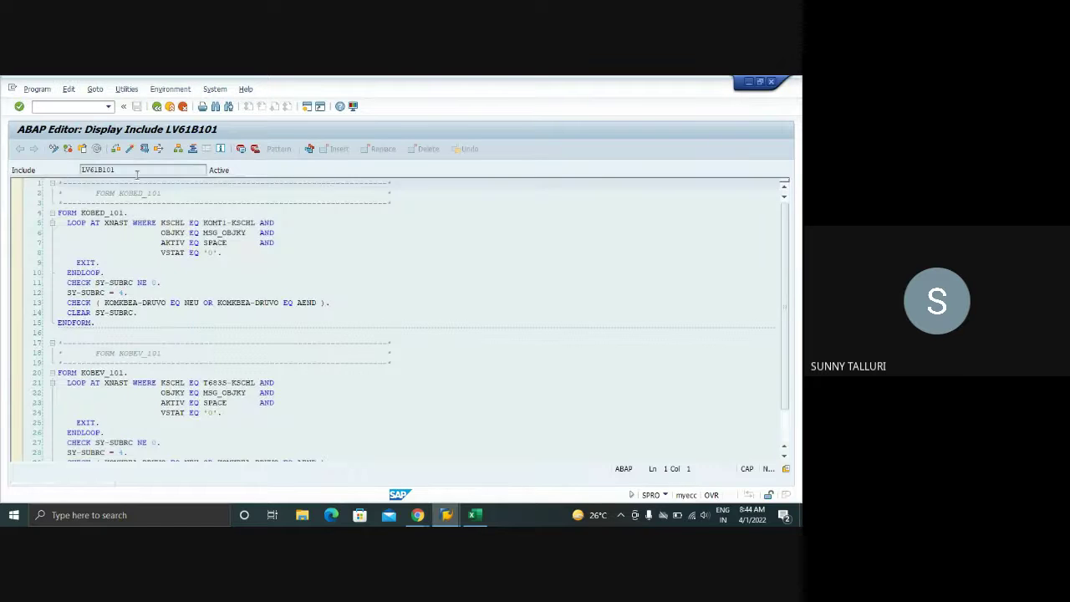
{"action": "left_click", "coordinate": [156, 106]}
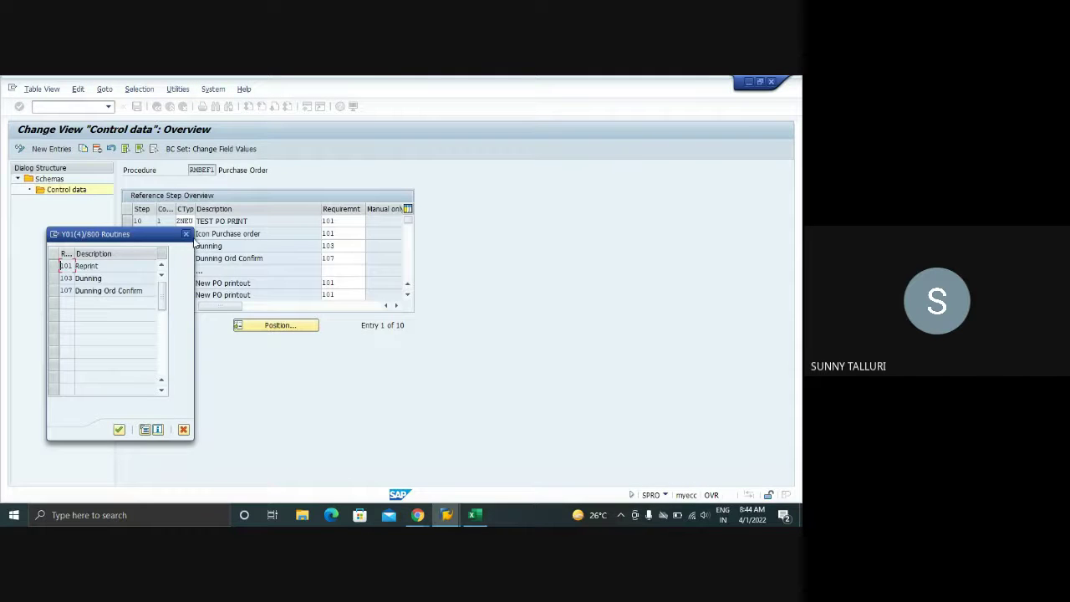
{"action": "left_click", "coordinate": [185, 234]}
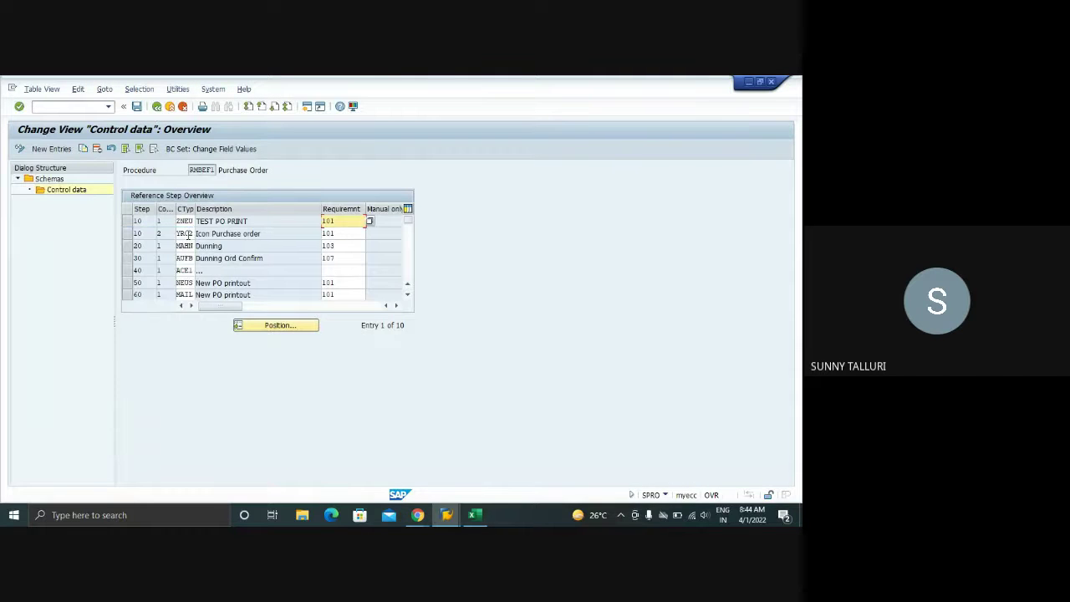
{"action": "left_click", "coordinate": [56, 107]}
{"action": "type", "text": "/"}
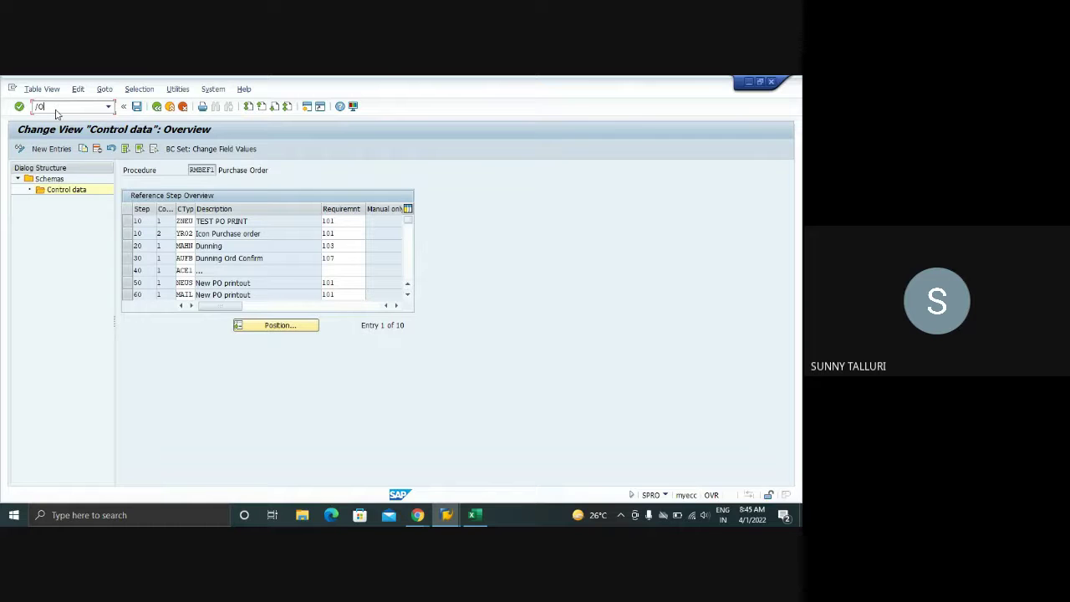
{"action": "type", "text": "OVOFM"}
- Run VOFM, open the Output control requirements list and position it at routine 101
{"action": "key", "text": "Return"}
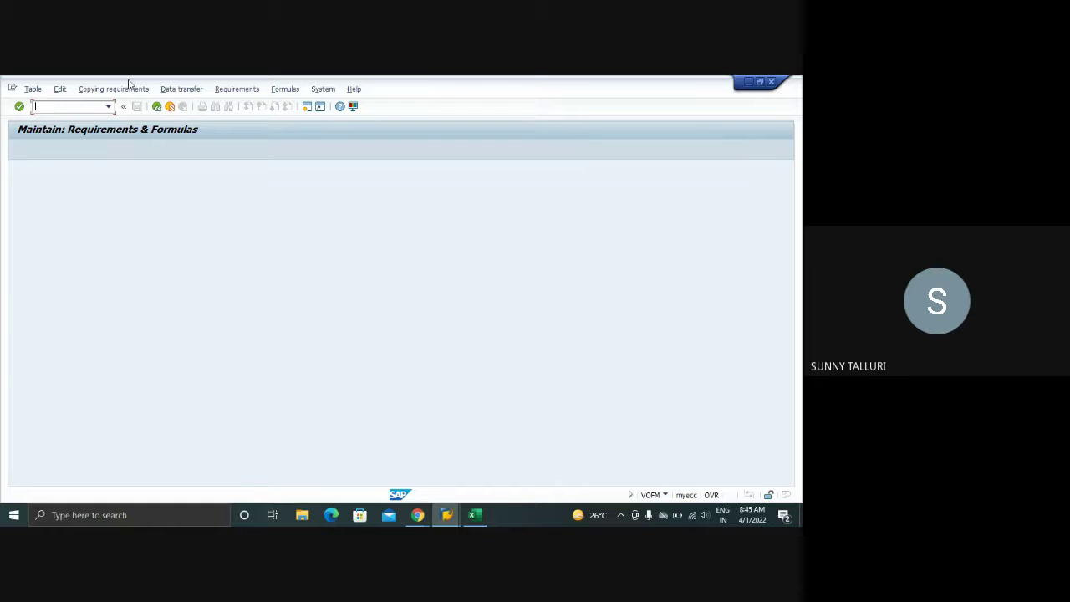
{"action": "left_click", "coordinate": [247, 89]}
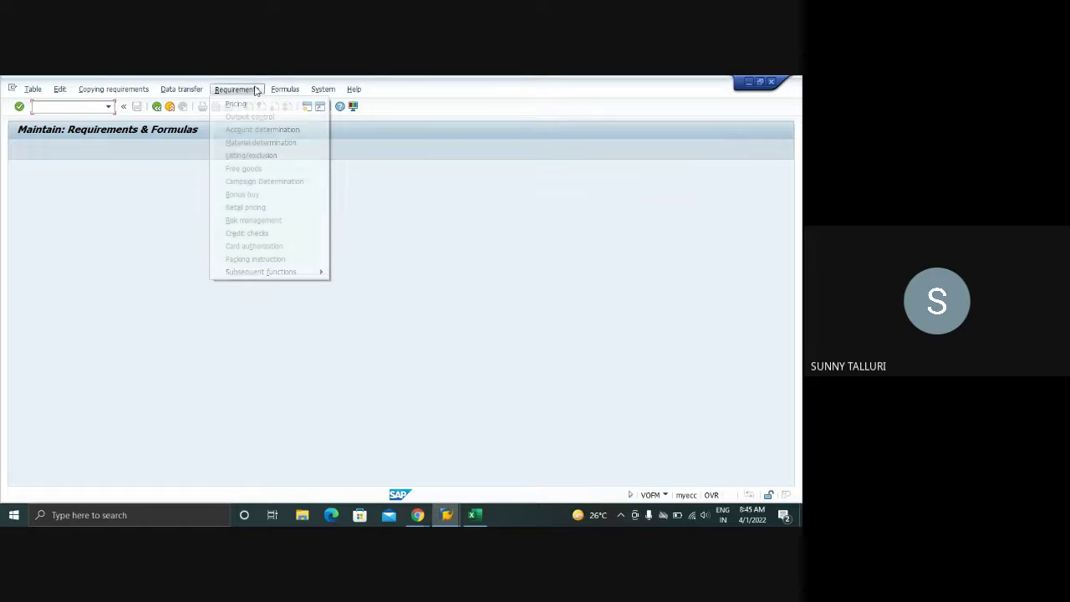
{"action": "left_click", "coordinate": [248, 117]}
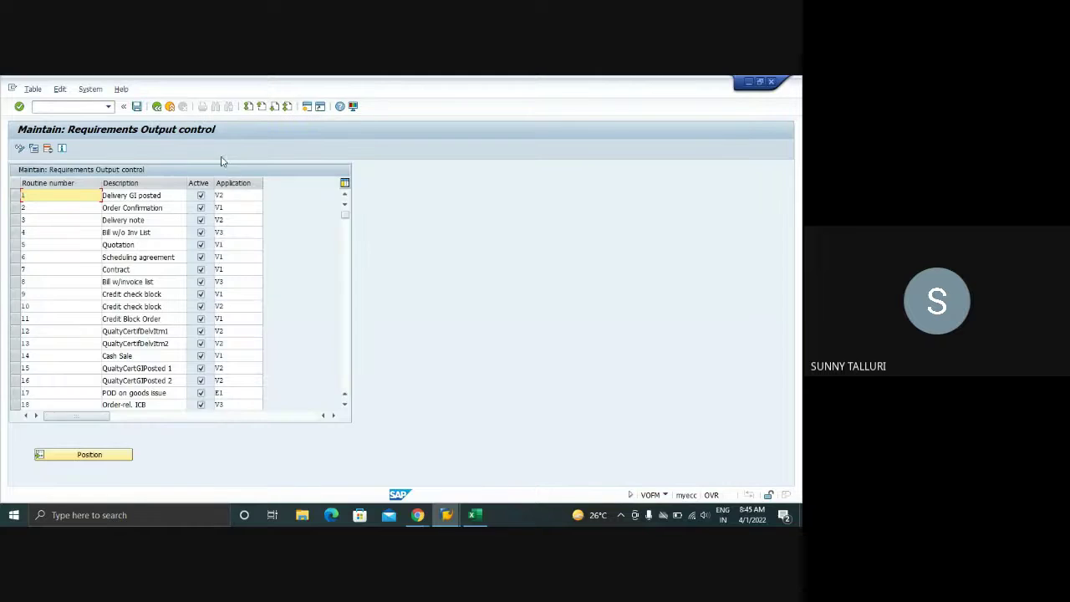
{"action": "left_click", "coordinate": [86, 456]}
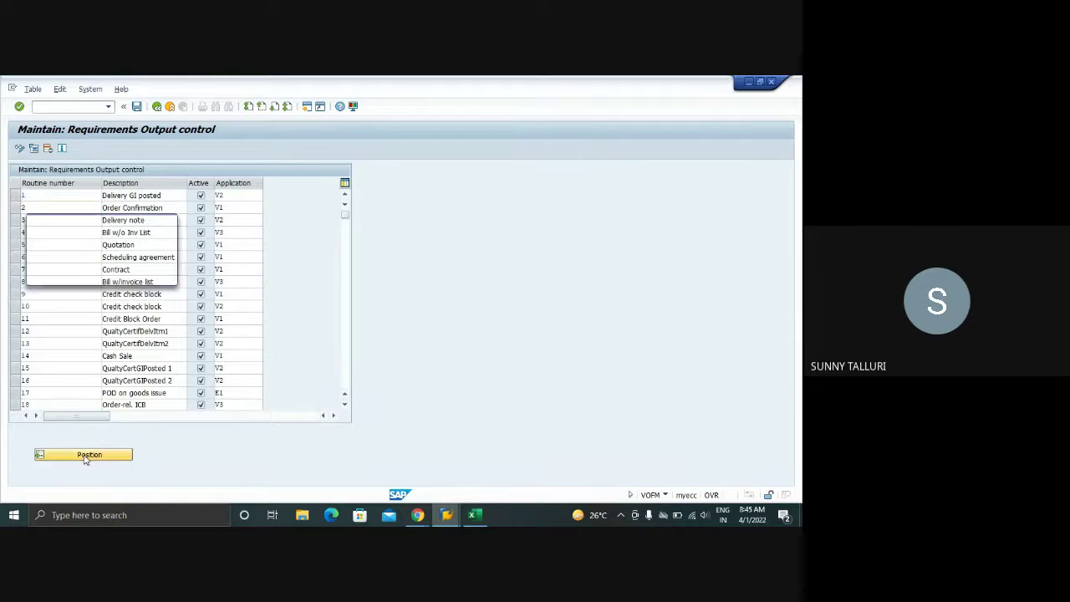
{"action": "type", "text": "101"}
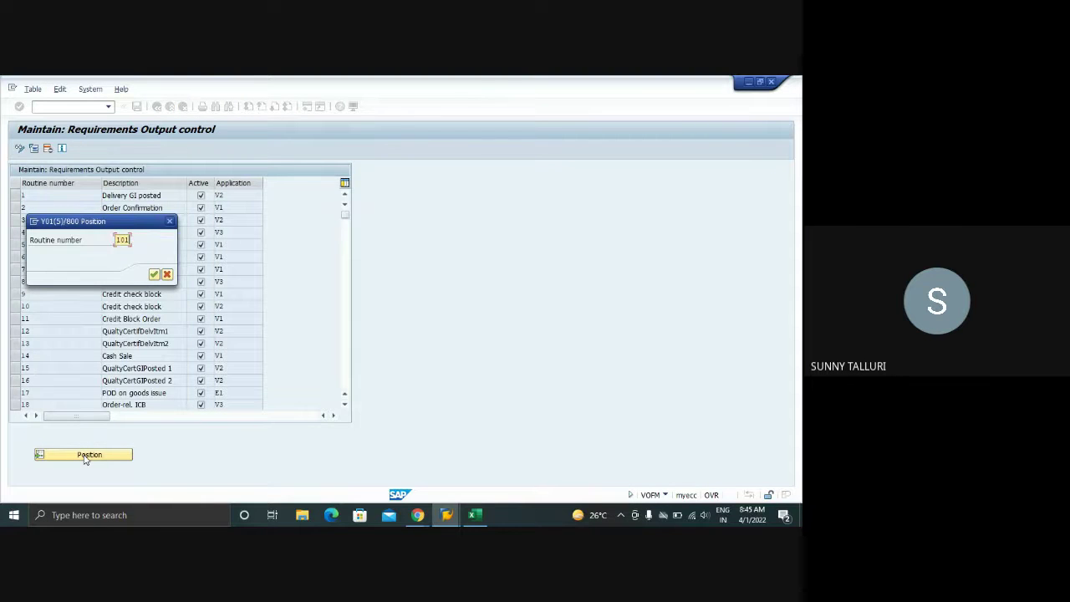
{"action": "key", "text": "Return"}
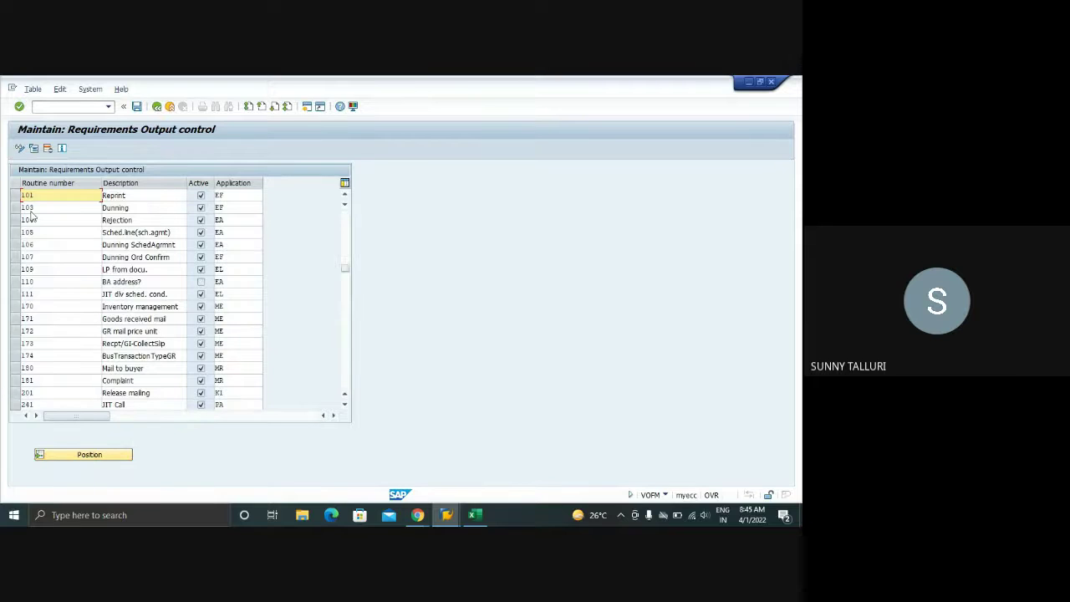
- View the source code of routine 101 Reprint and return to the list
{"action": "left_click", "coordinate": [15, 195]}
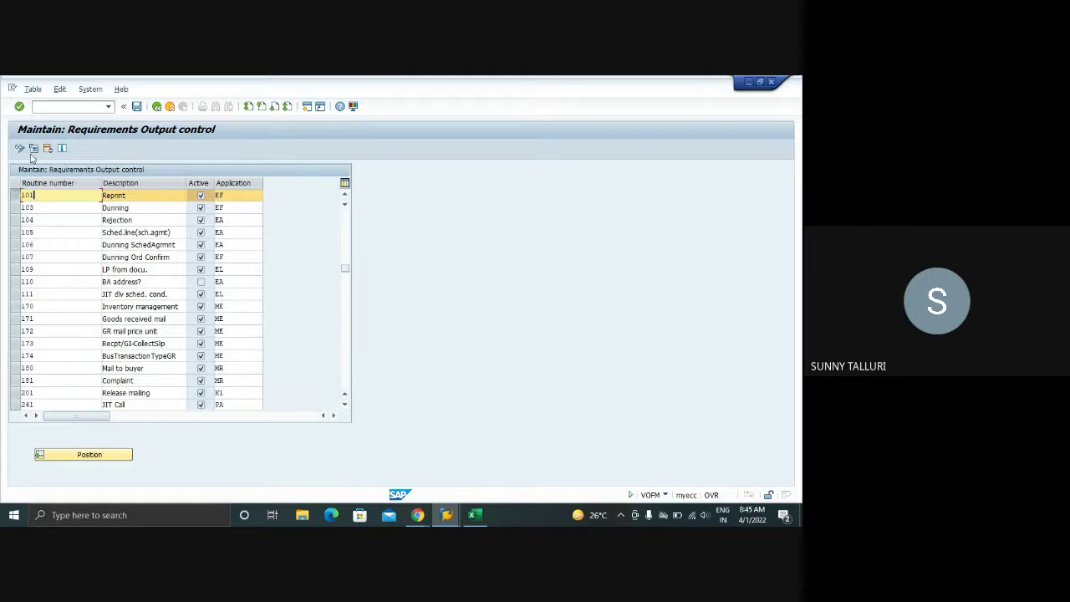
{"action": "left_click", "coordinate": [33, 148]}
{"action": "left_click", "coordinate": [34, 149]}
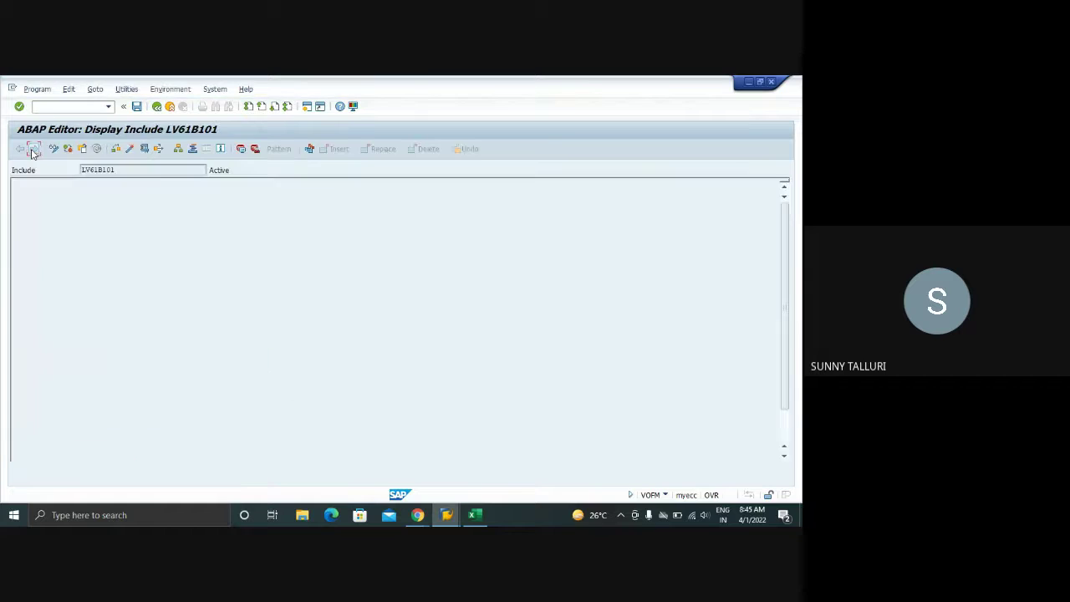
{"action": "left_click", "coordinate": [157, 107]}
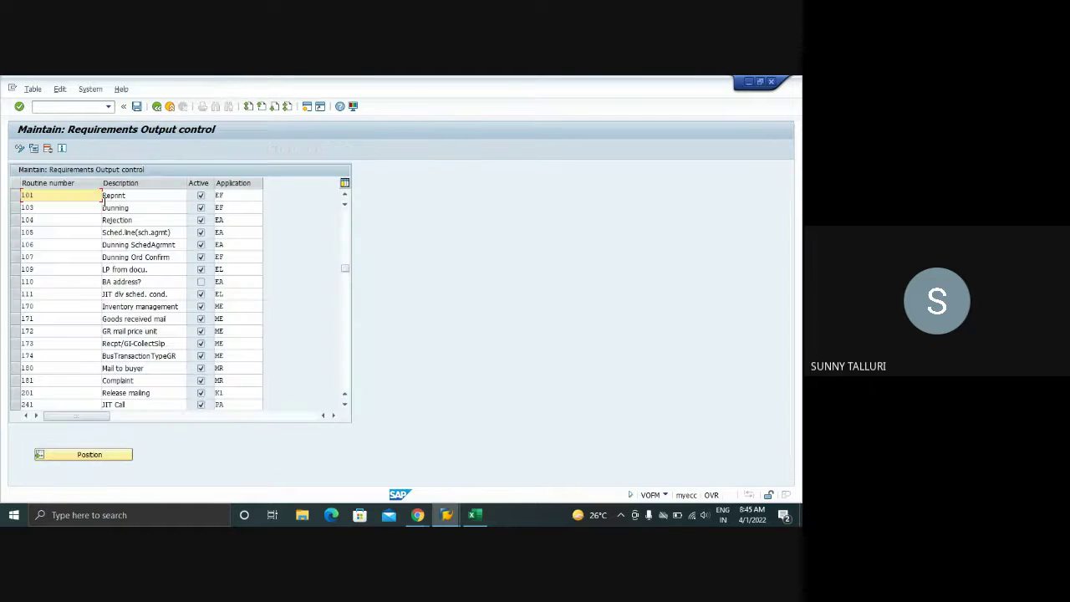
- Review the application values of routines 101, 109 and 181 while scrolling through the list
{"action": "left_click", "coordinate": [240, 194]}
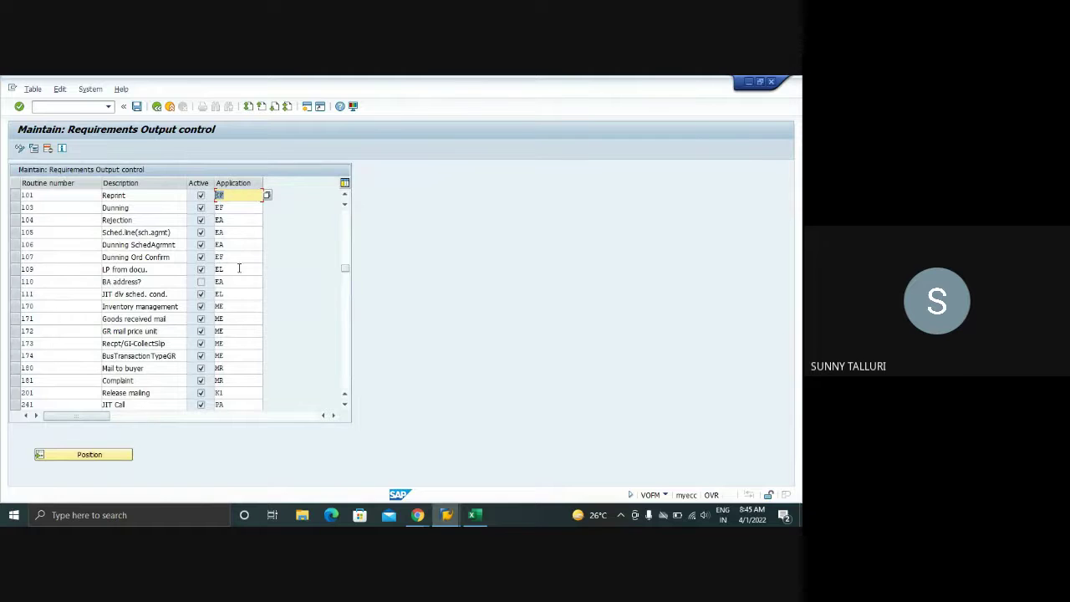
{"action": "left_click", "coordinate": [37, 270]}
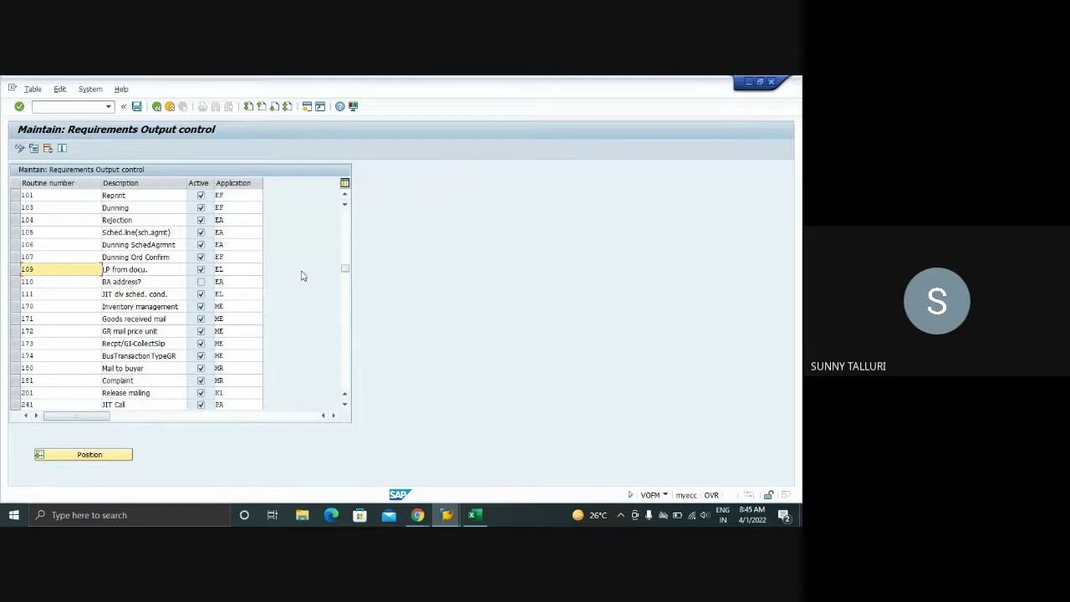
{"action": "scroll", "coordinate": [284, 293], "scroll_direction": "down", "scroll_amount": 1}
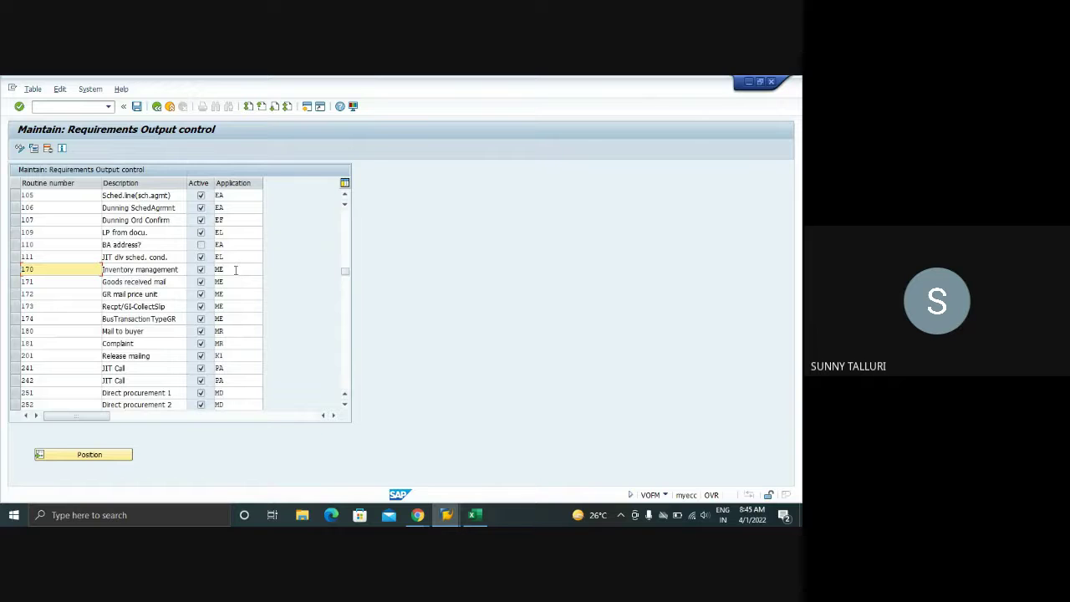
{"action": "left_click", "coordinate": [230, 342]}
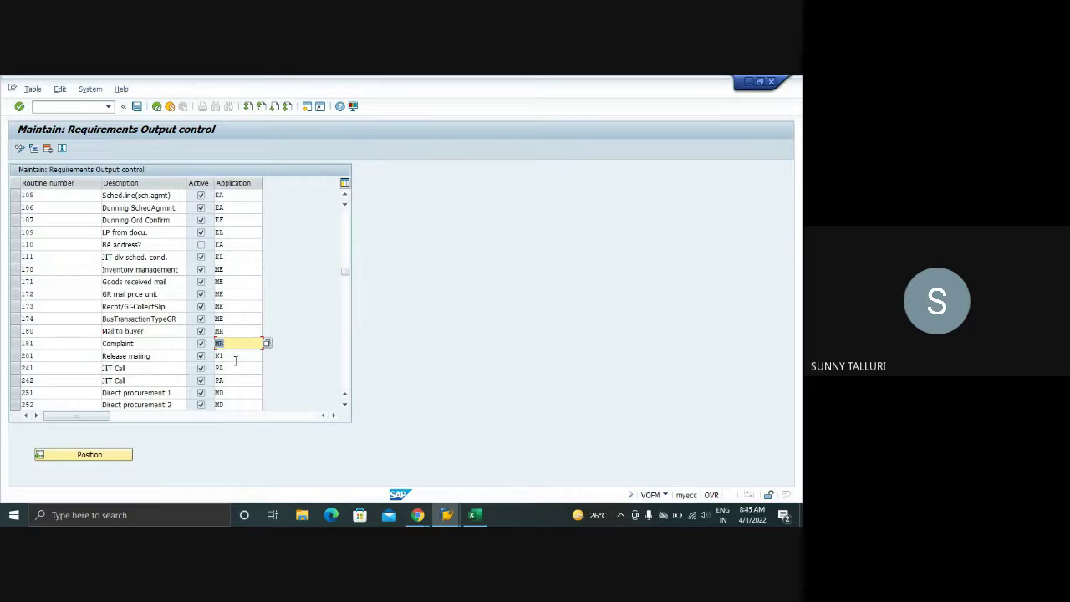
{"action": "scroll", "coordinate": [237, 367], "scroll_direction": "down", "scroll_amount": 3}
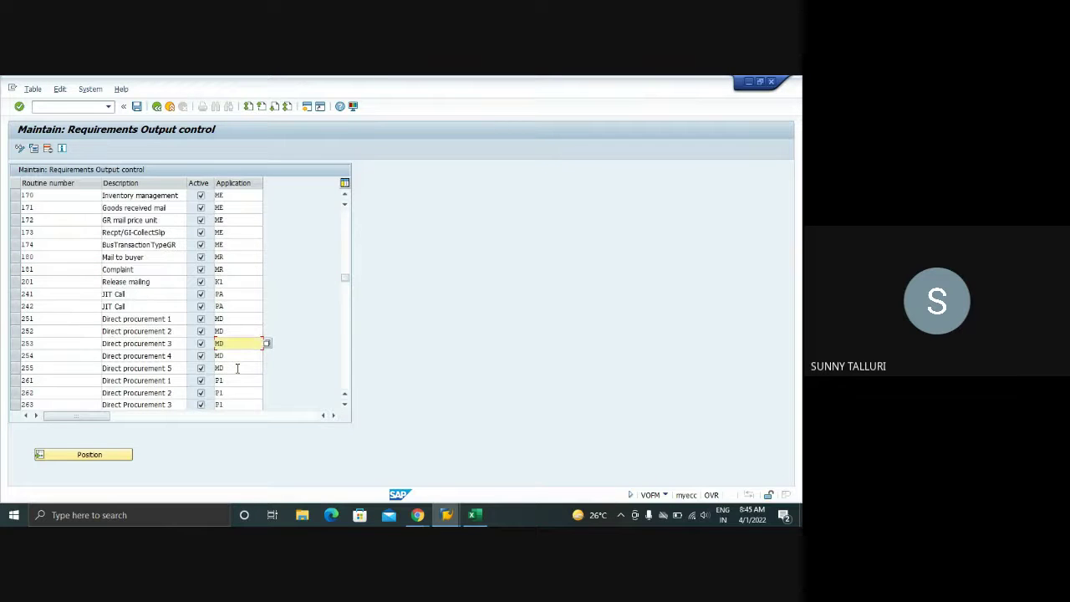
{"action": "scroll", "coordinate": [237, 373], "scroll_direction": "down", "scroll_amount": 6}
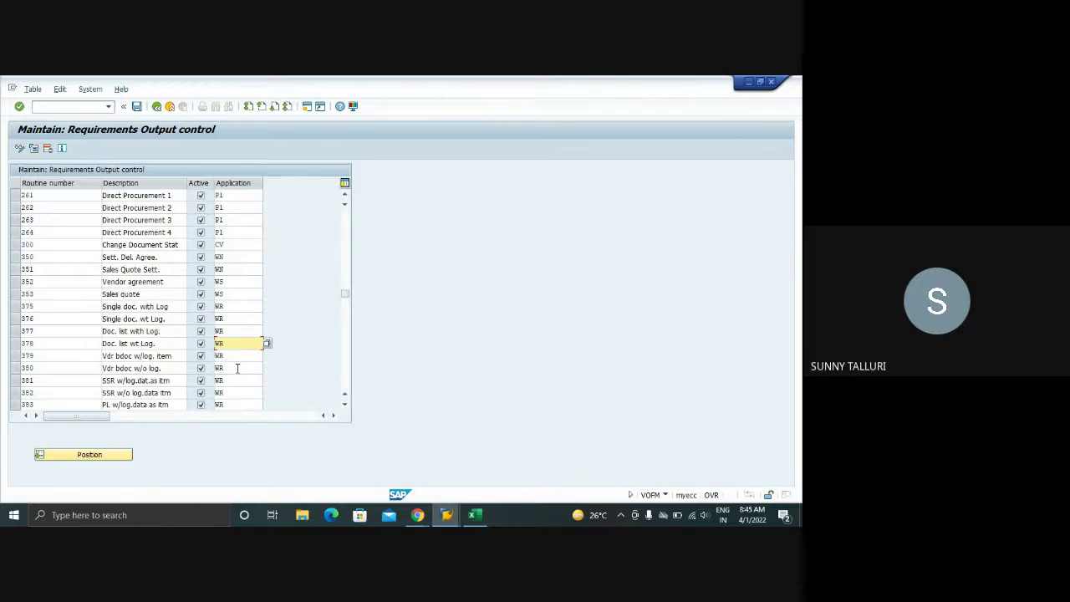
{"action": "scroll", "coordinate": [237, 368], "scroll_direction": "down", "scroll_amount": 1}
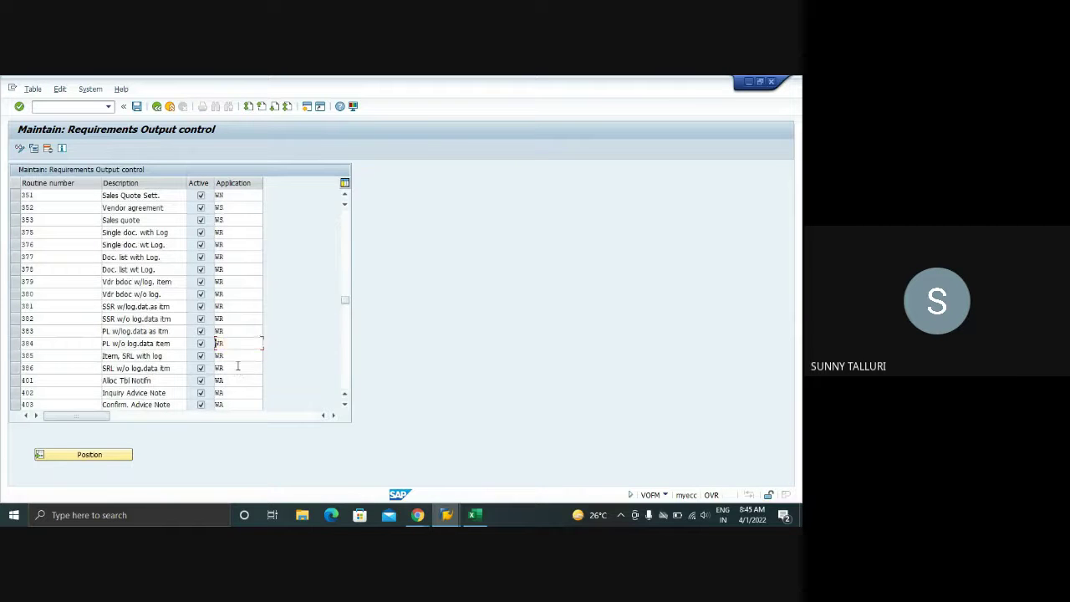
{"action": "scroll", "coordinate": [238, 370], "scroll_direction": "down", "scroll_amount": 4}
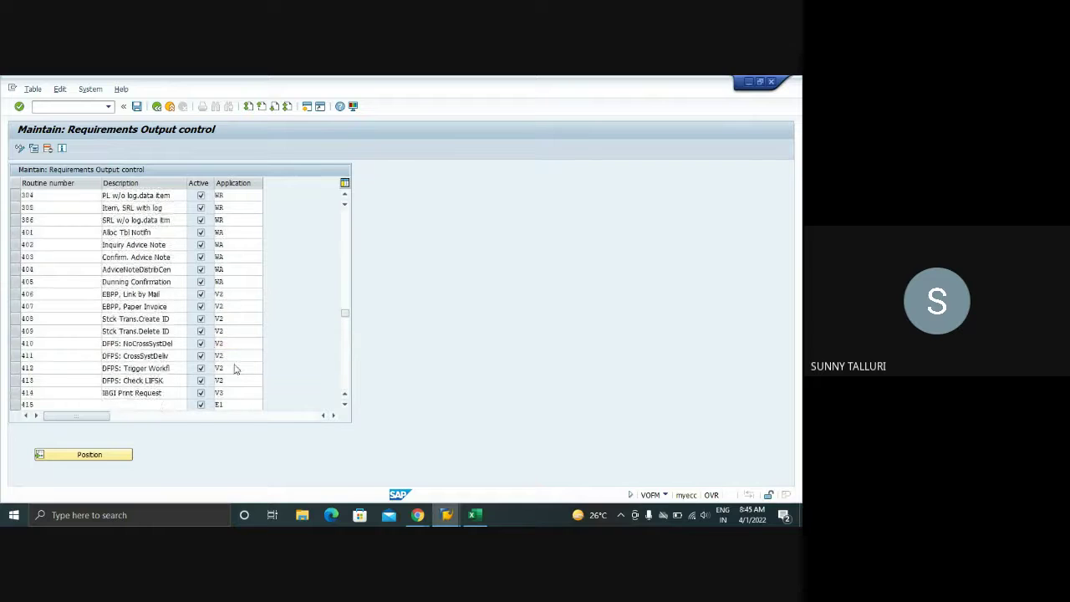
{"action": "scroll", "coordinate": [236, 364], "scroll_direction": "down", "scroll_amount": 2}
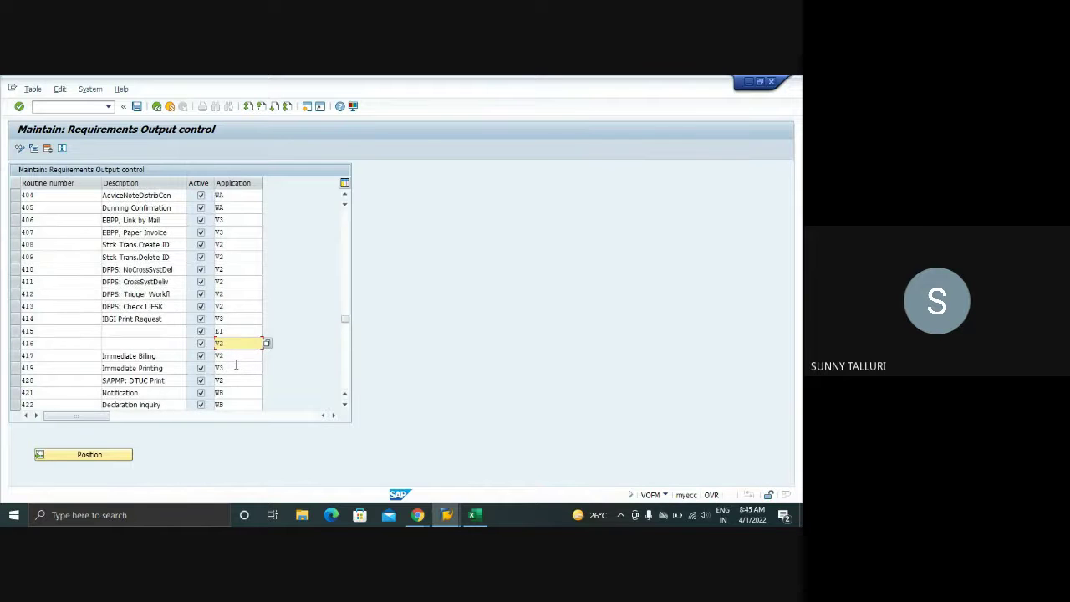
{"action": "scroll", "coordinate": [237, 362], "scroll_direction": "down", "scroll_amount": 3}
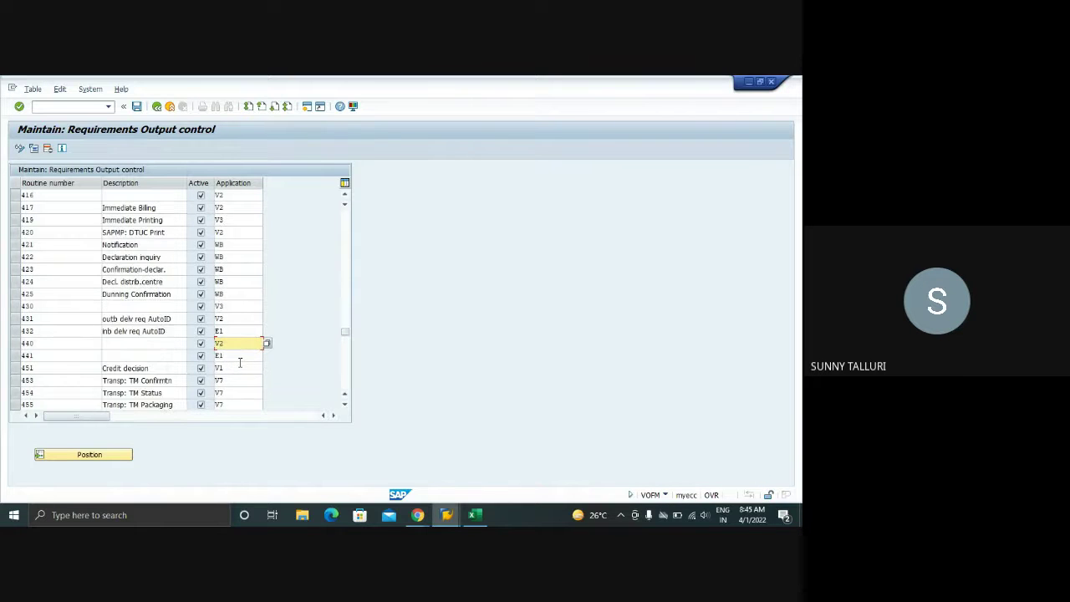
{"action": "scroll", "coordinate": [240, 362], "scroll_direction": "down", "scroll_amount": 1}
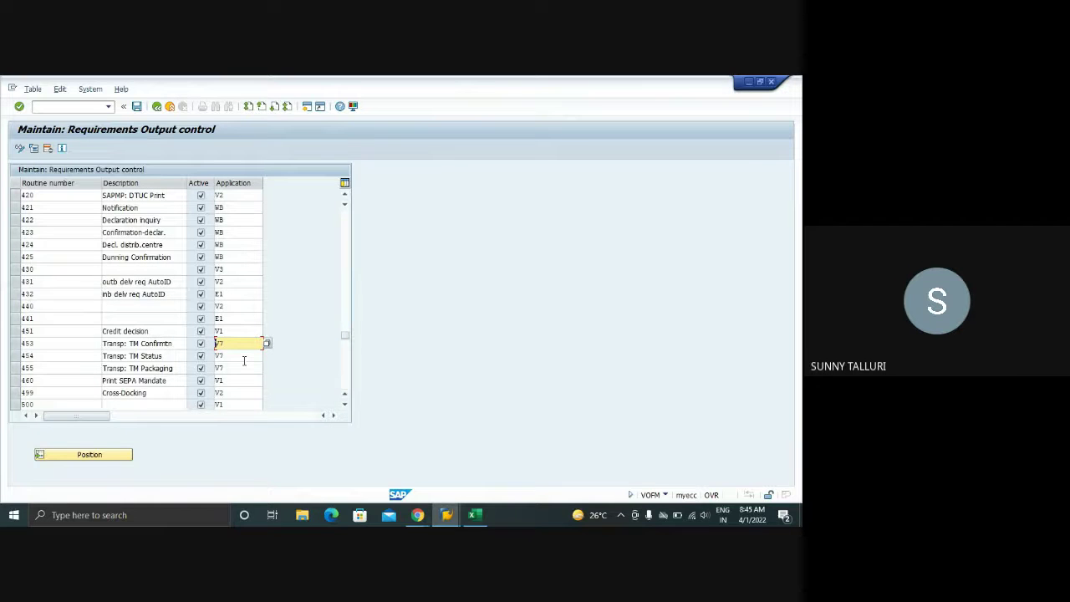
{"action": "scroll", "coordinate": [244, 365], "scroll_direction": "up", "scroll_amount": 10}
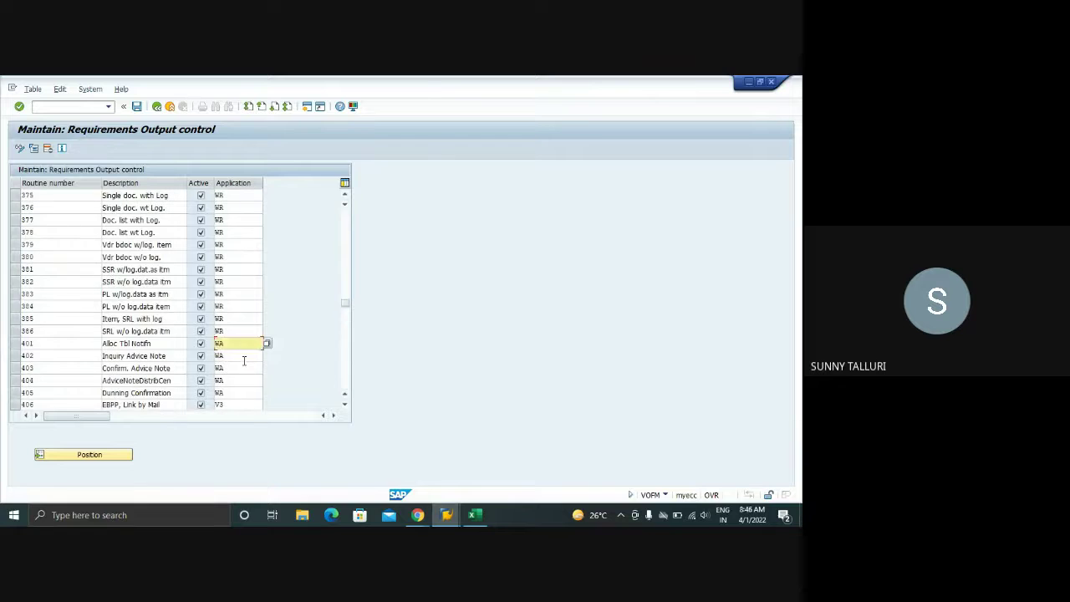
{"action": "scroll", "coordinate": [244, 365], "scroll_direction": "up", "scroll_amount": 4}
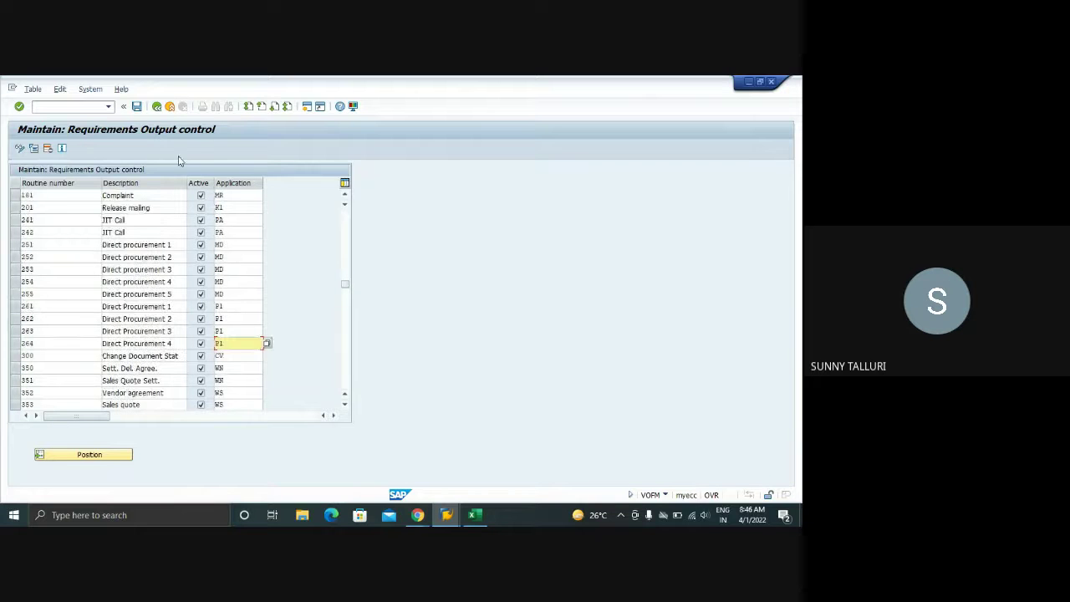
- Browse the VOFM formula categories without choosing one, then leave and re-enter VOFM
{"action": "left_click", "coordinate": [156, 107]}
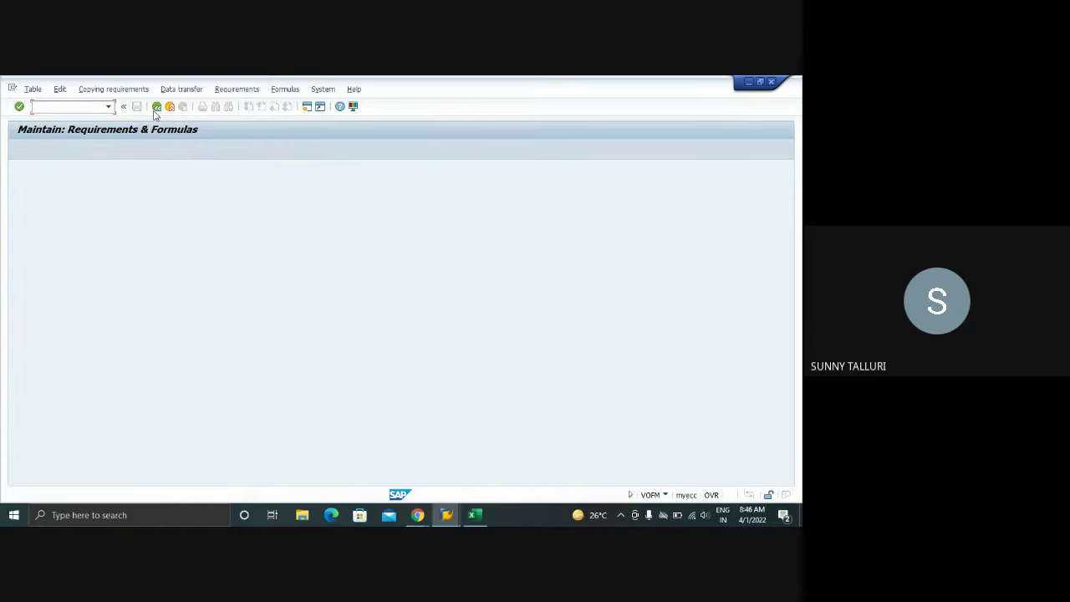
{"action": "left_click", "coordinate": [285, 89]}
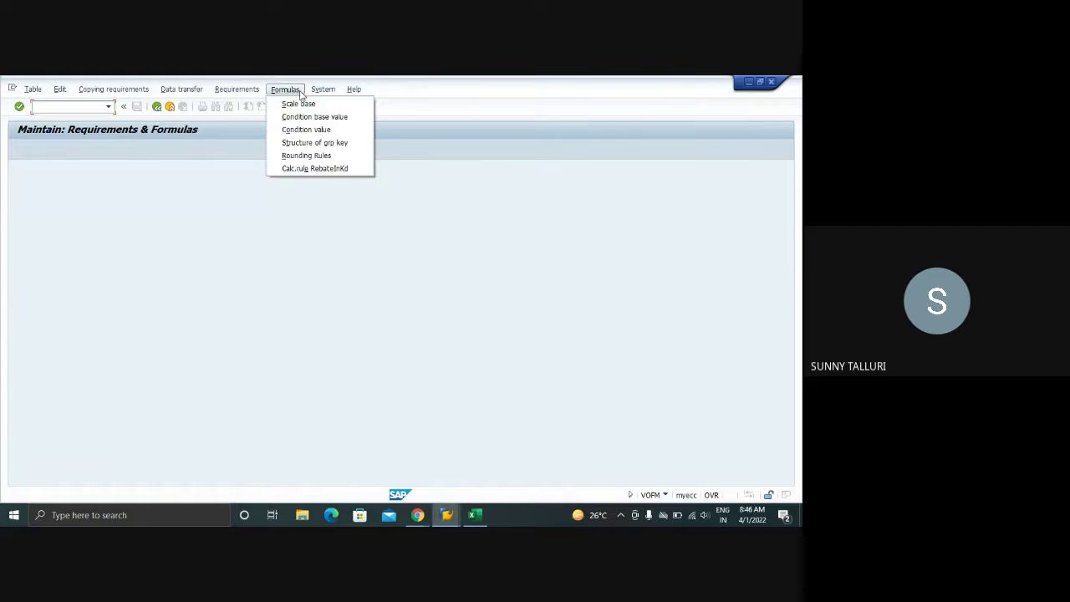
{"action": "left_click", "coordinate": [321, 89]}
{"action": "left_click", "coordinate": [221, 221]}
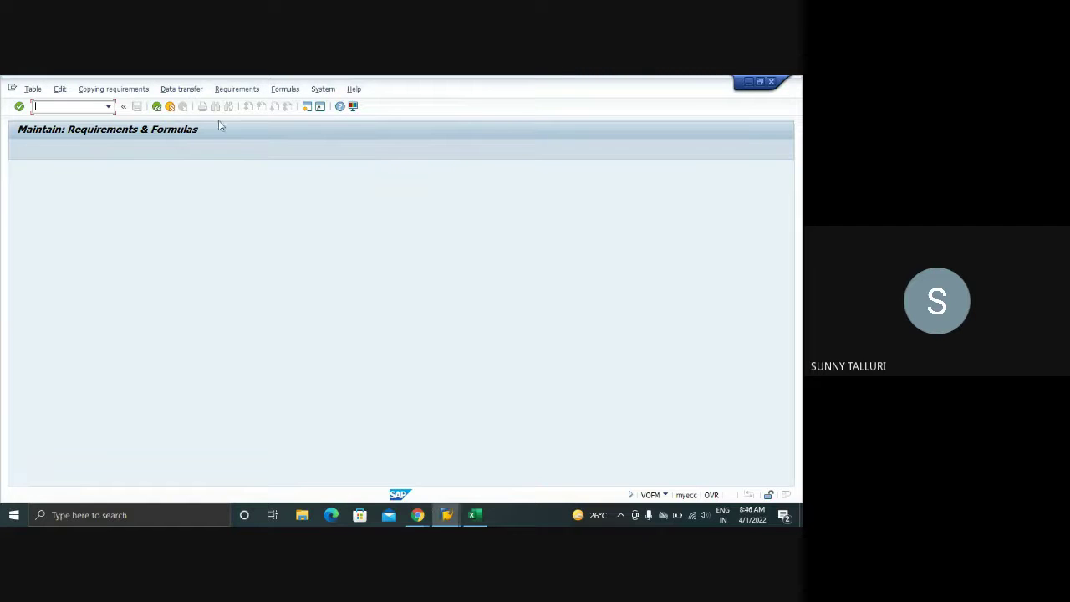
{"action": "left_click", "coordinate": [157, 107]}
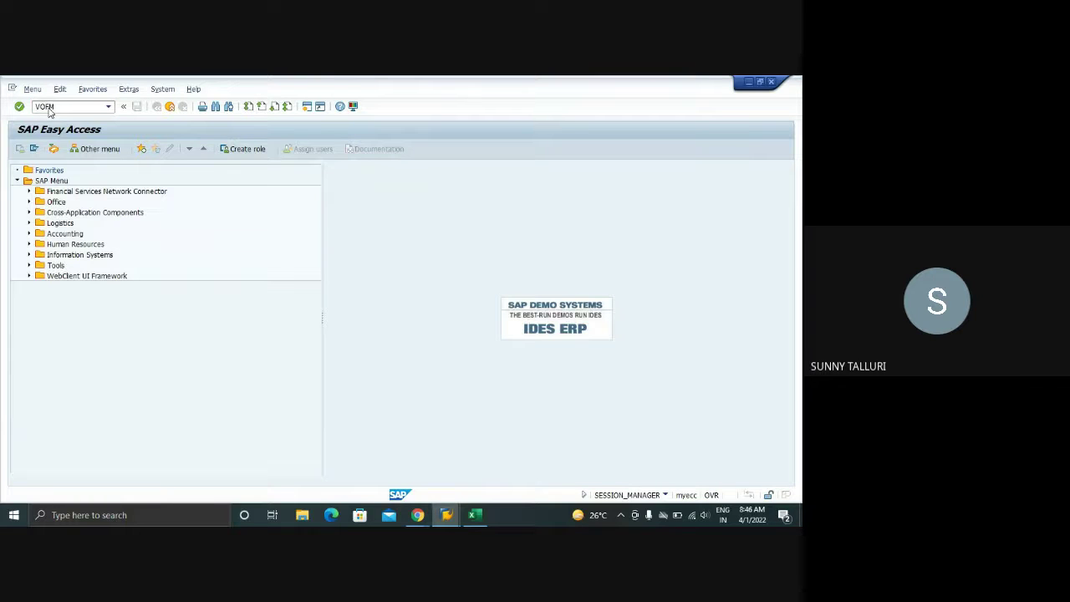
{"action": "type", "text": "VOFM"}
{"action": "key", "text": "Return"}
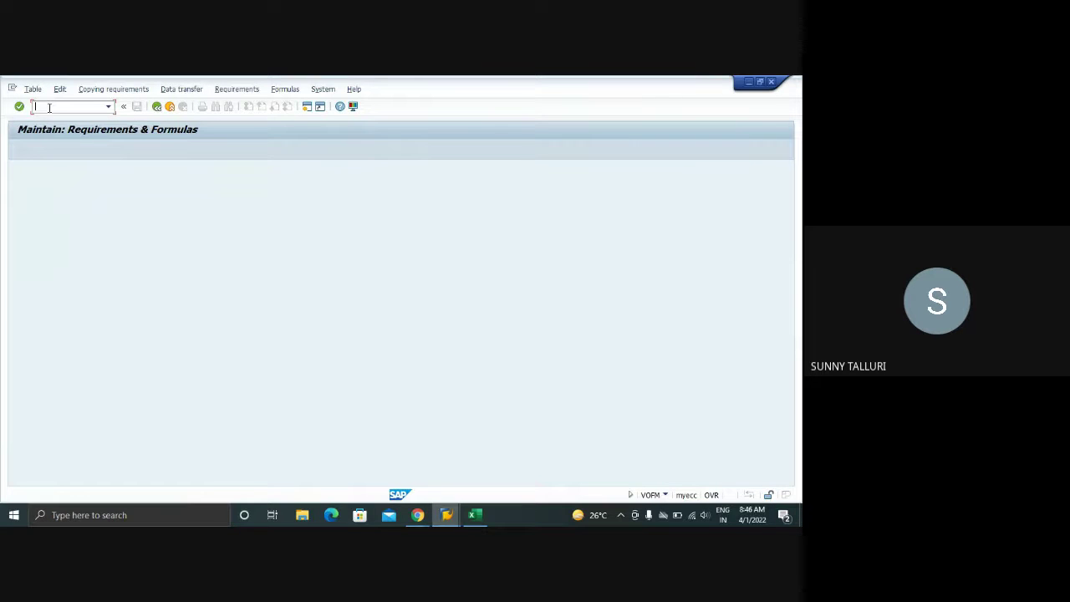
- Inspect pricing requirement routine 11 (No Material) and its application value M Purchasing, then exit the list
{"action": "left_click", "coordinate": [277, 90]}
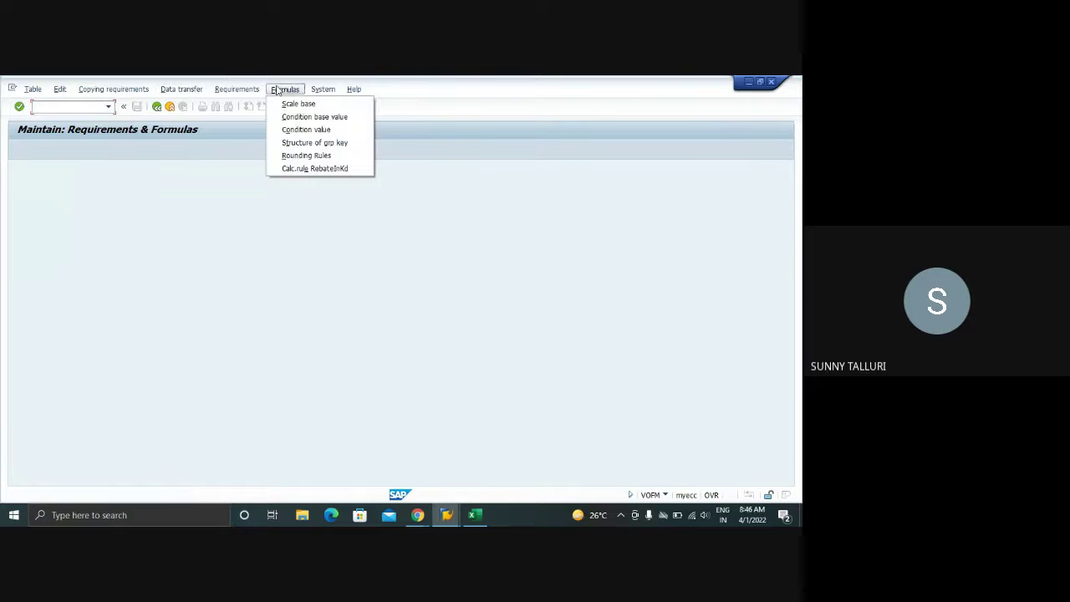
{"action": "mouse_move", "coordinate": [249, 90]}
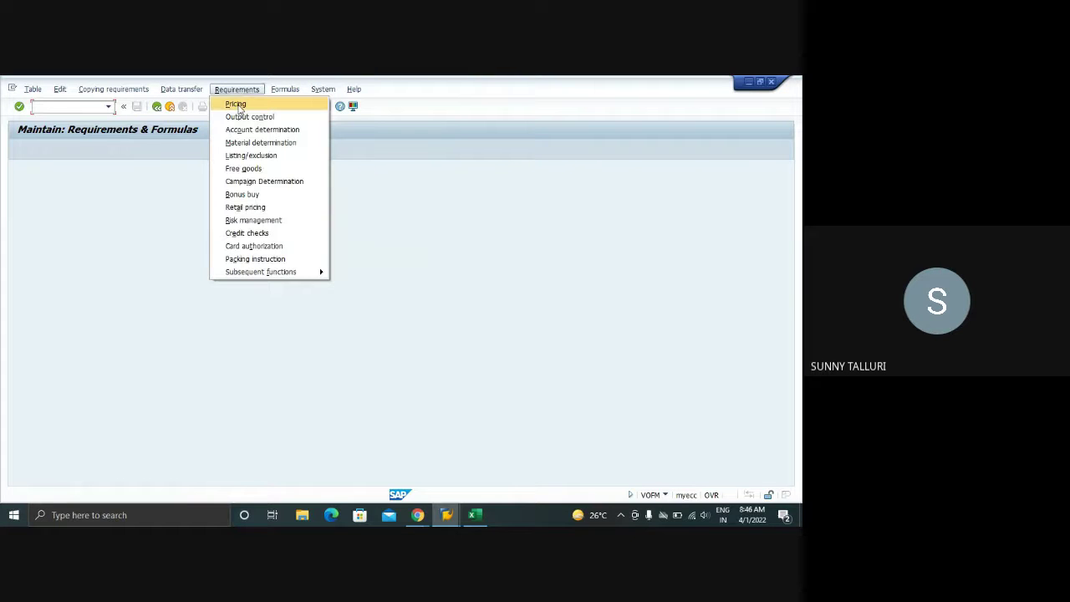
{"action": "left_click", "coordinate": [237, 105]}
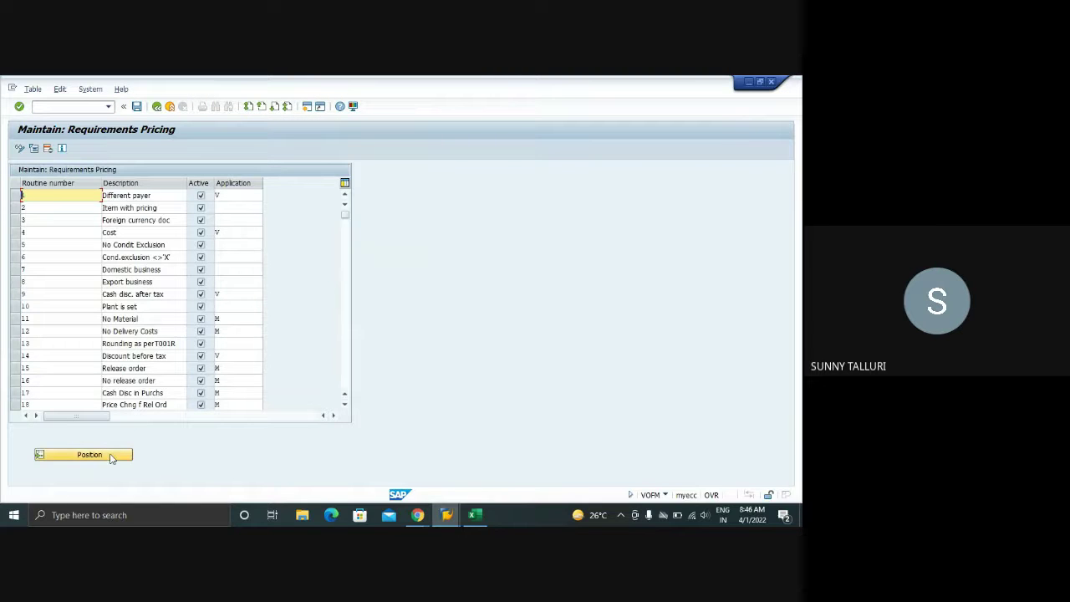
{"action": "left_click", "coordinate": [145, 319]}
{"action": "left_click_drag", "start_coordinate": [145, 320], "coordinate": [102, 320]}
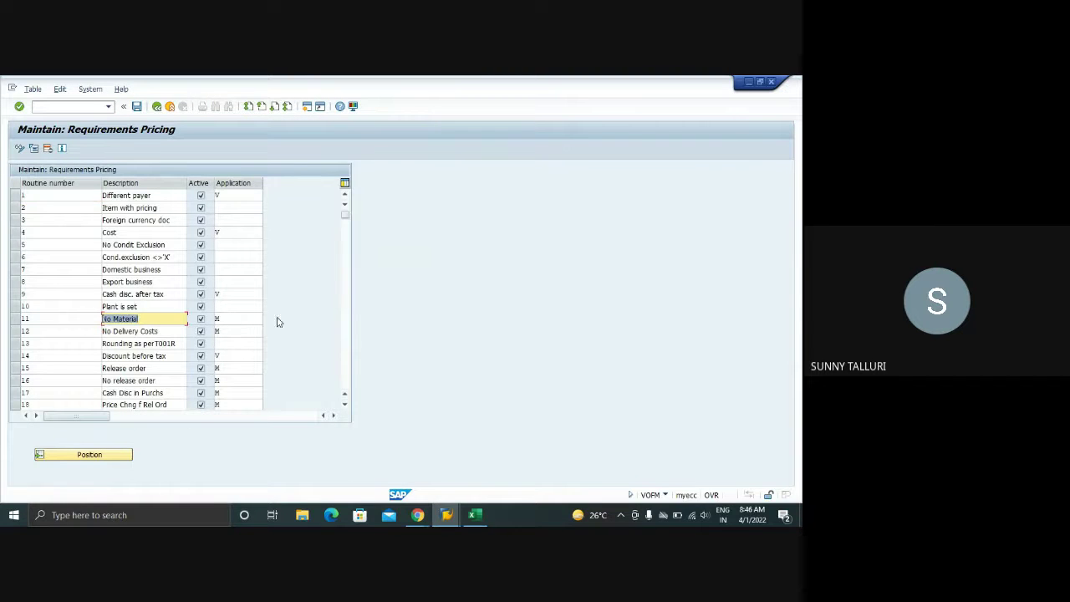
{"action": "left_click", "coordinate": [252, 318]}
{"action": "left_click", "coordinate": [268, 318]}
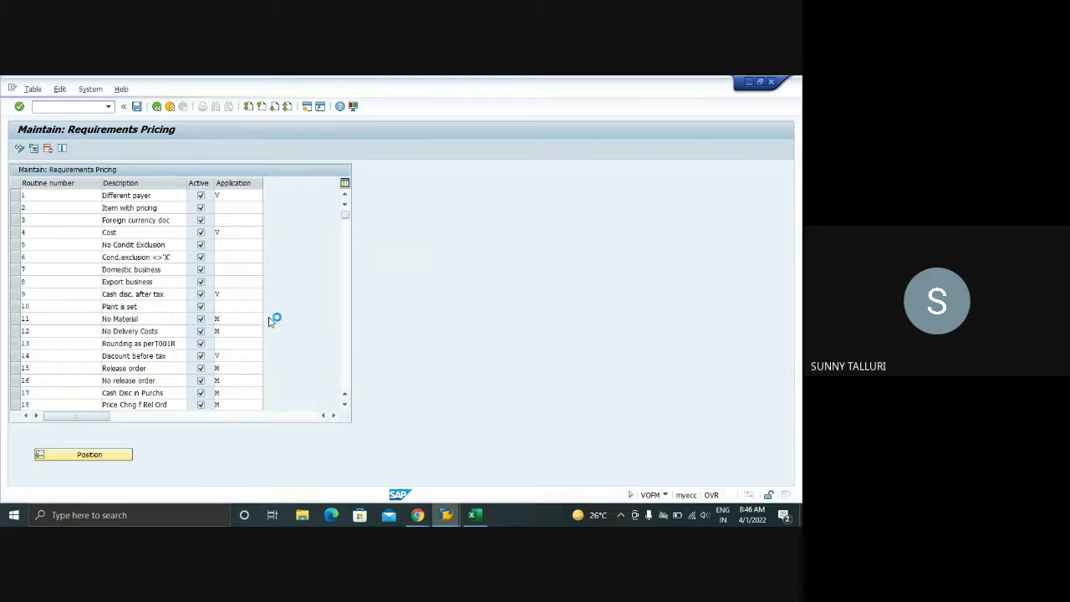
{"action": "scroll", "coordinate": [61, 413], "scroll_direction": "down", "scroll_amount": 10}
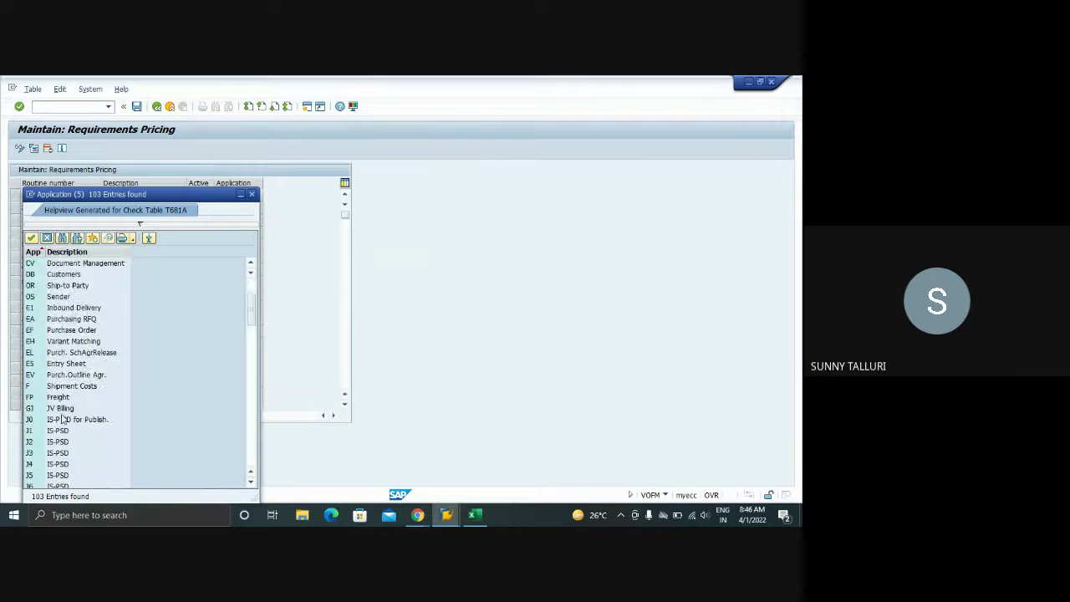
{"action": "scroll", "coordinate": [61, 413], "scroll_direction": "down", "scroll_amount": 4}
{"action": "left_click", "coordinate": [28, 376]}
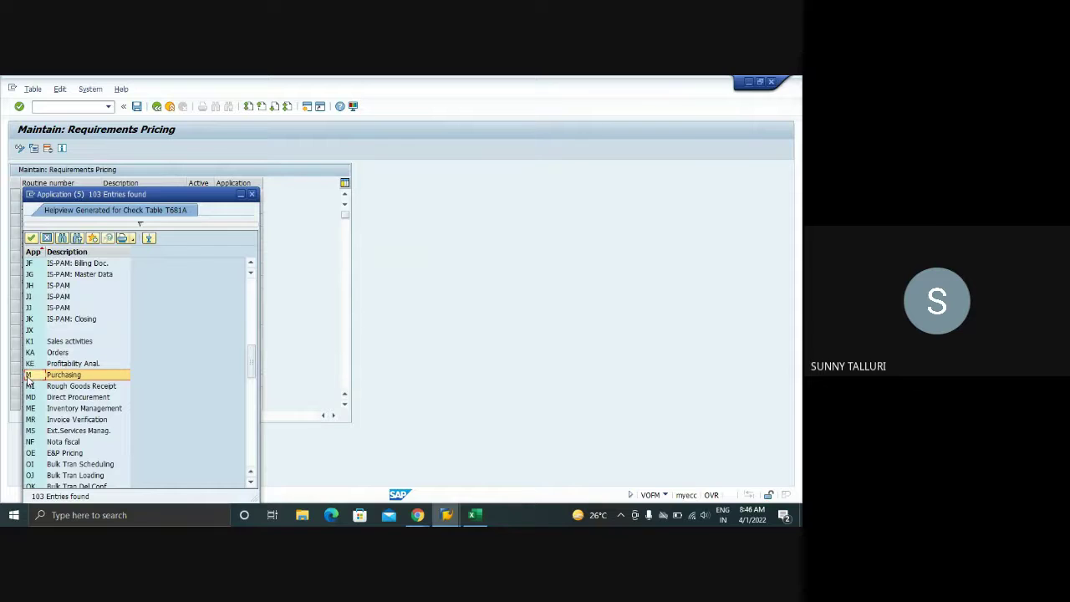
{"action": "left_click", "coordinate": [251, 193]}
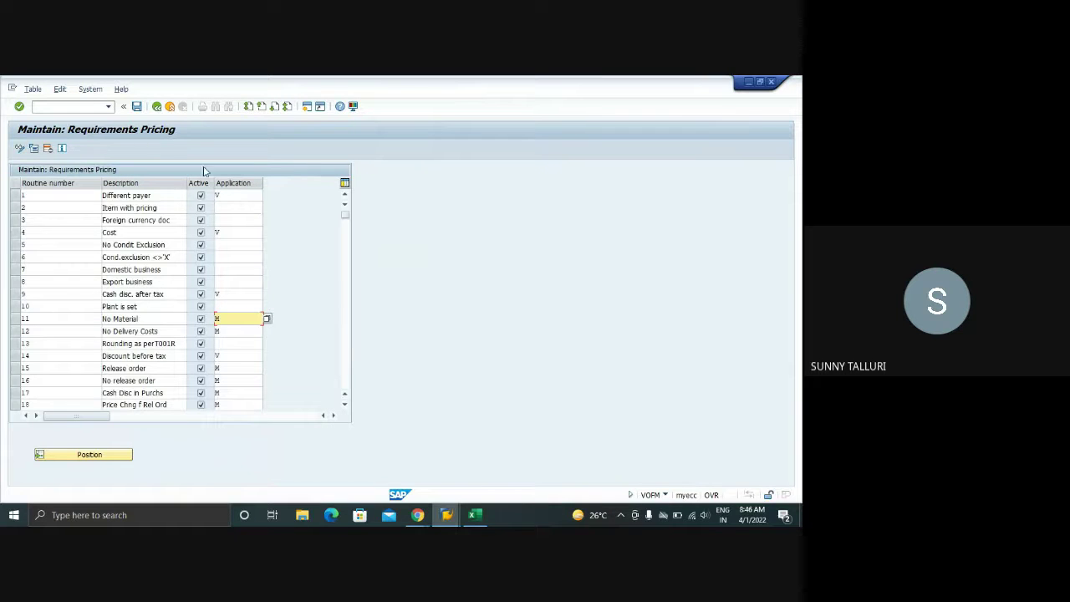
{"action": "left_click", "coordinate": [159, 107]}
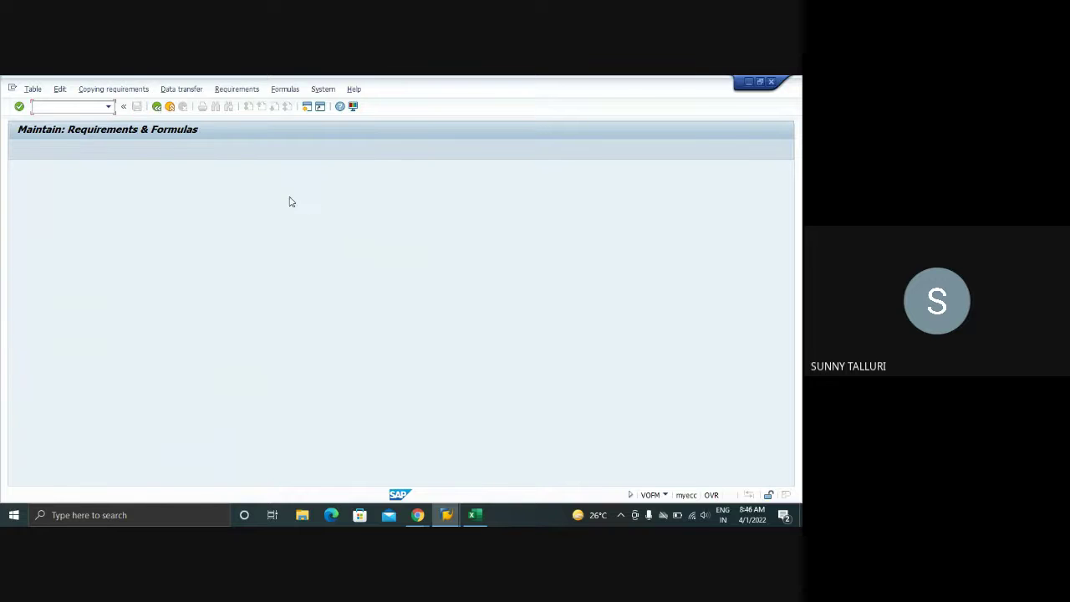
- Return to Easy Access, revisit the RMBEF1 control data and output analysis windows, then switch to Google Meet
{"action": "left_click", "coordinate": [157, 107]}
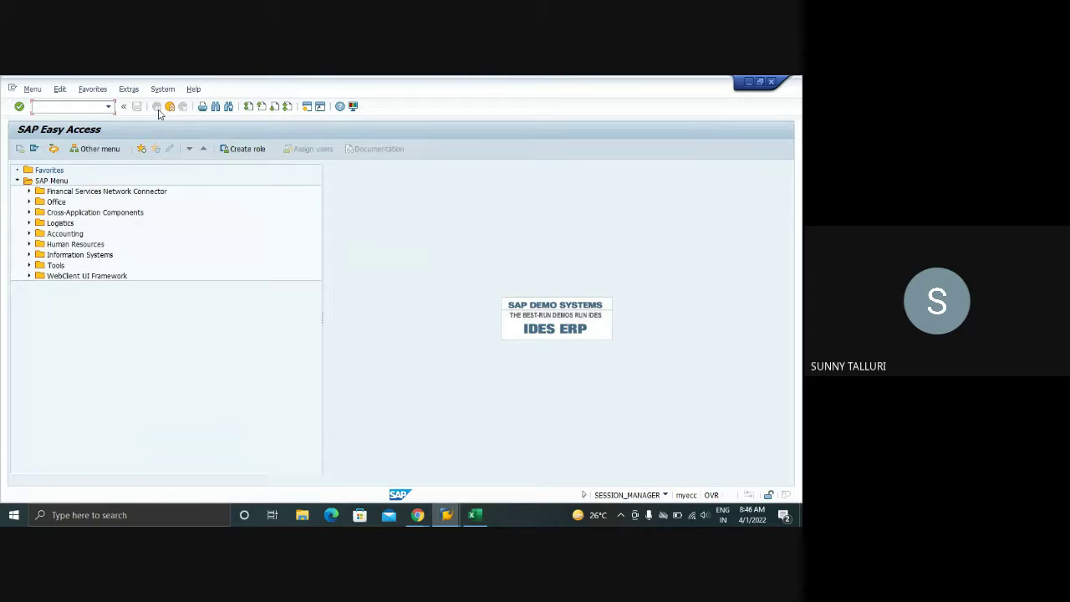
{"action": "left_click", "coordinate": [447, 515]}
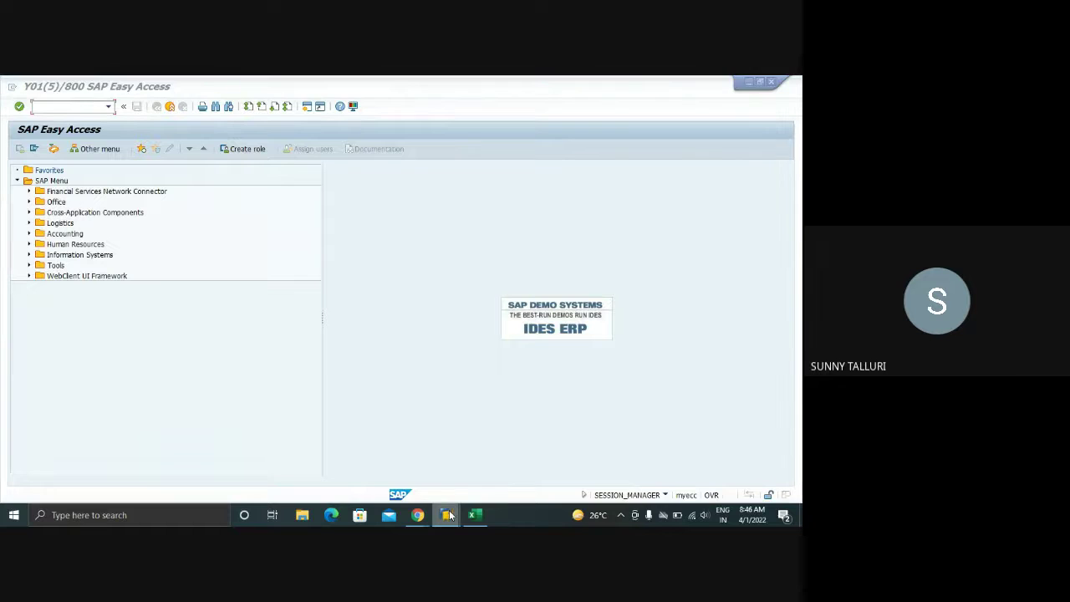
{"action": "left_click", "coordinate": [552, 465]}
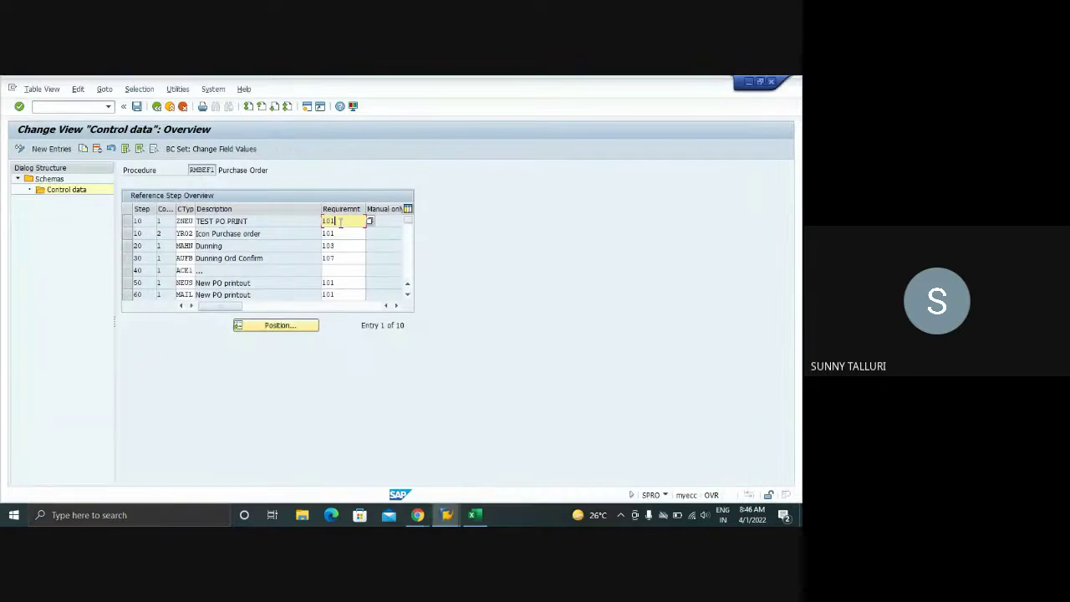
{"action": "left_click", "coordinate": [447, 515]}
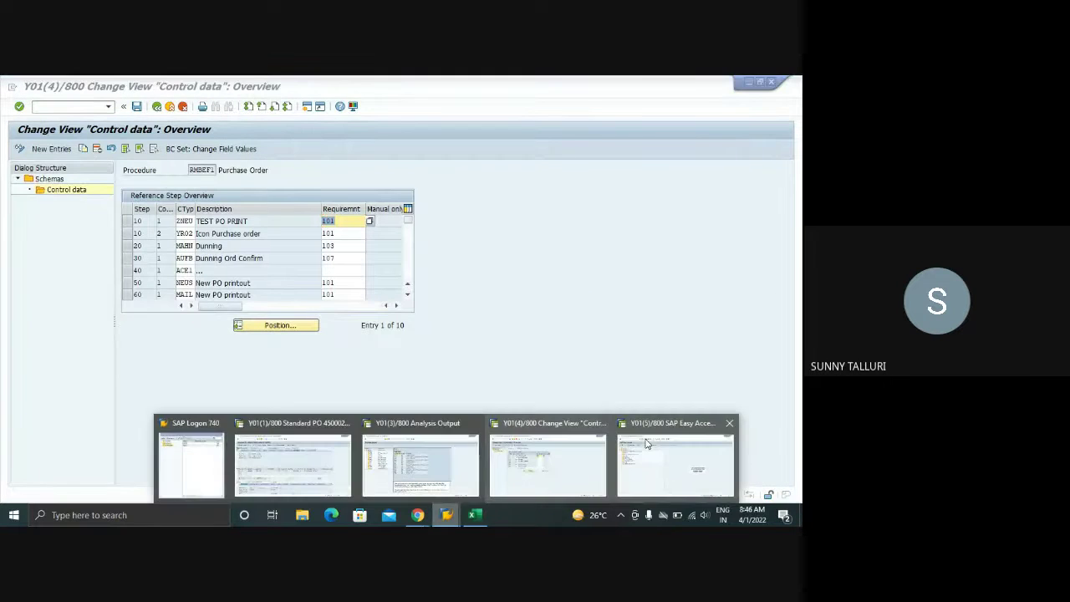
{"action": "mouse_move", "coordinate": [446, 460]}
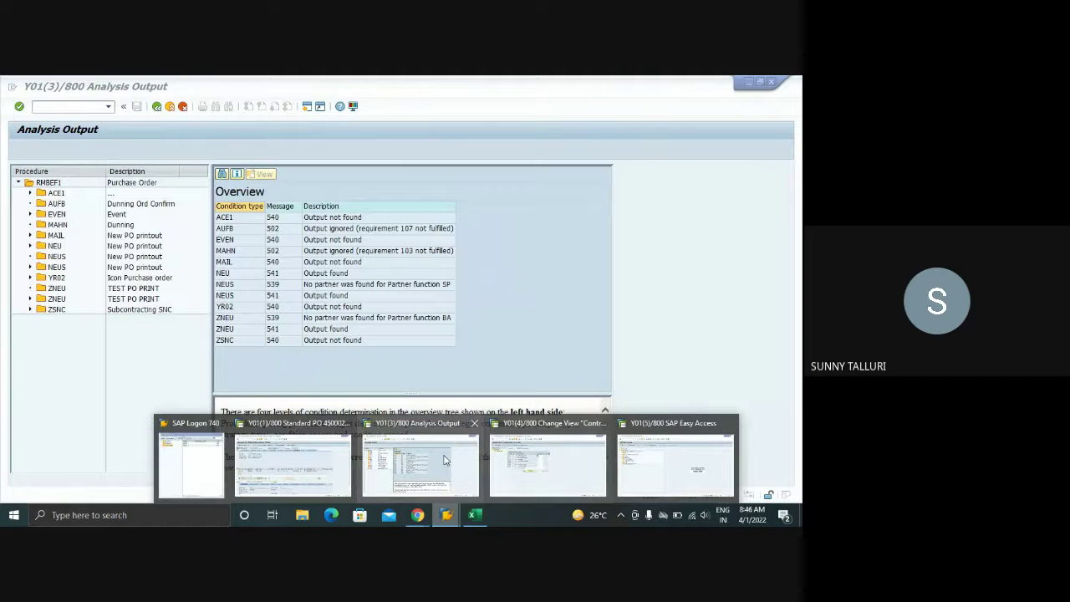
{"action": "left_click", "coordinate": [445, 460]}
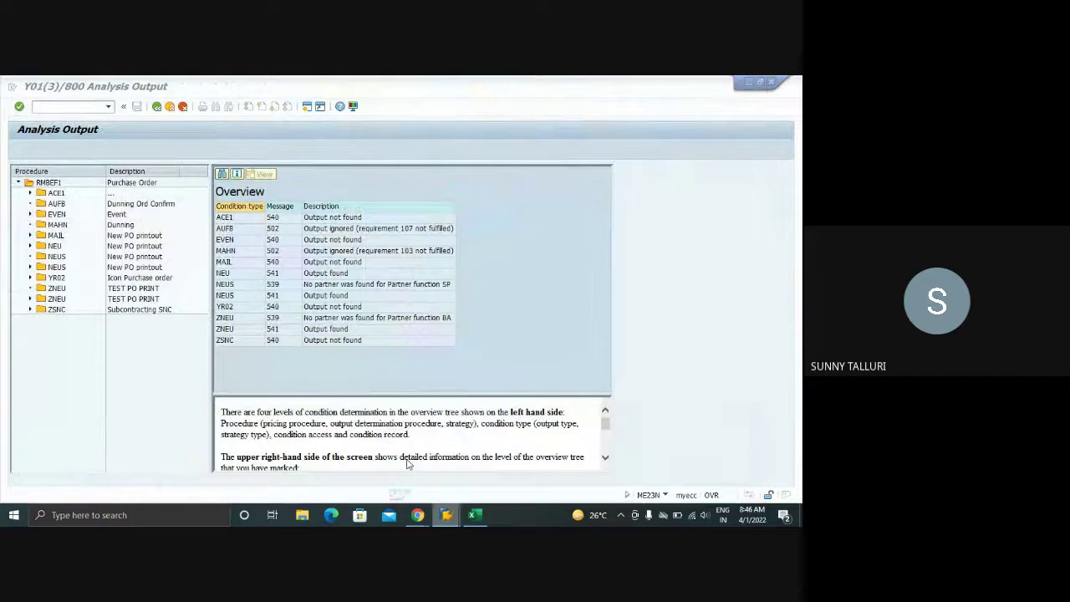
{"action": "mouse_move", "coordinate": [418, 516]}
{"action": "left_click", "coordinate": [348, 469]}
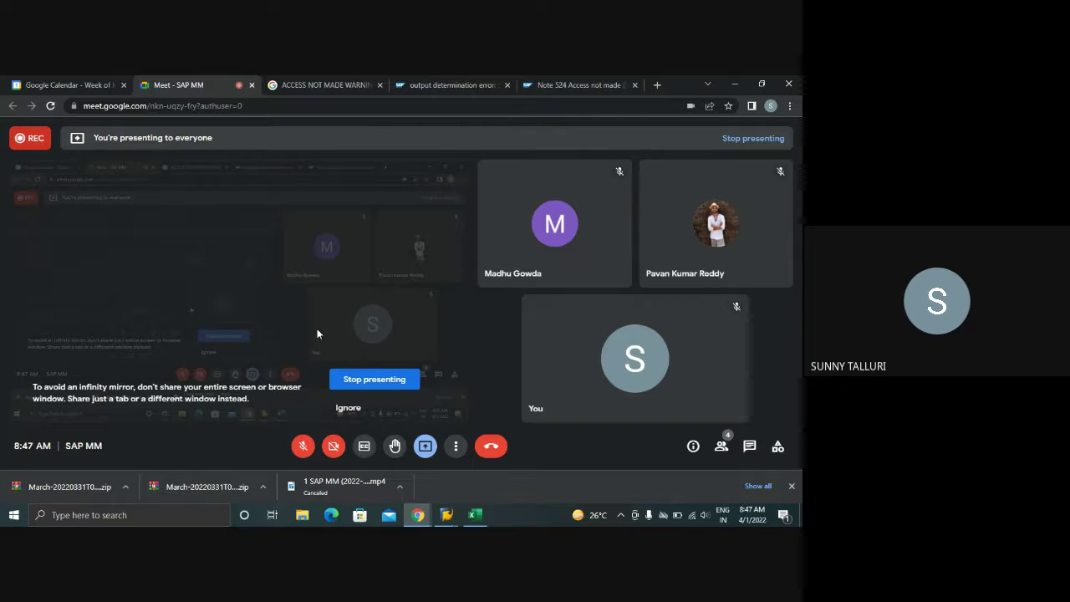
- Unmute the microphone, bring up the RMBEF1 control data window and dismiss the sharing notification
{"action": "left_click", "coordinate": [303, 447]}
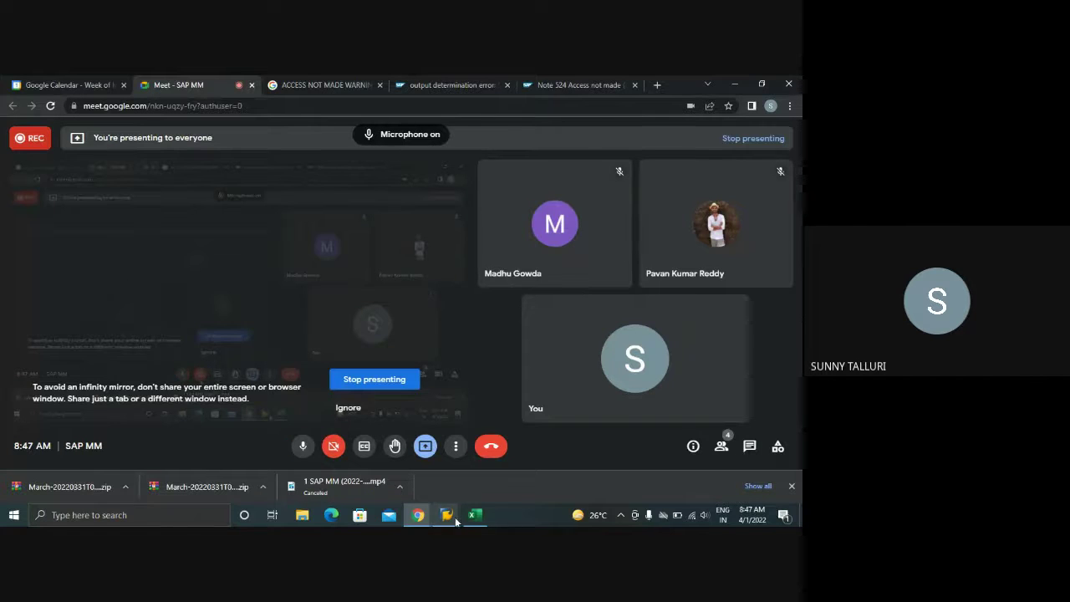
{"action": "mouse_move", "coordinate": [455, 517]}
{"action": "left_click", "coordinate": [535, 459]}
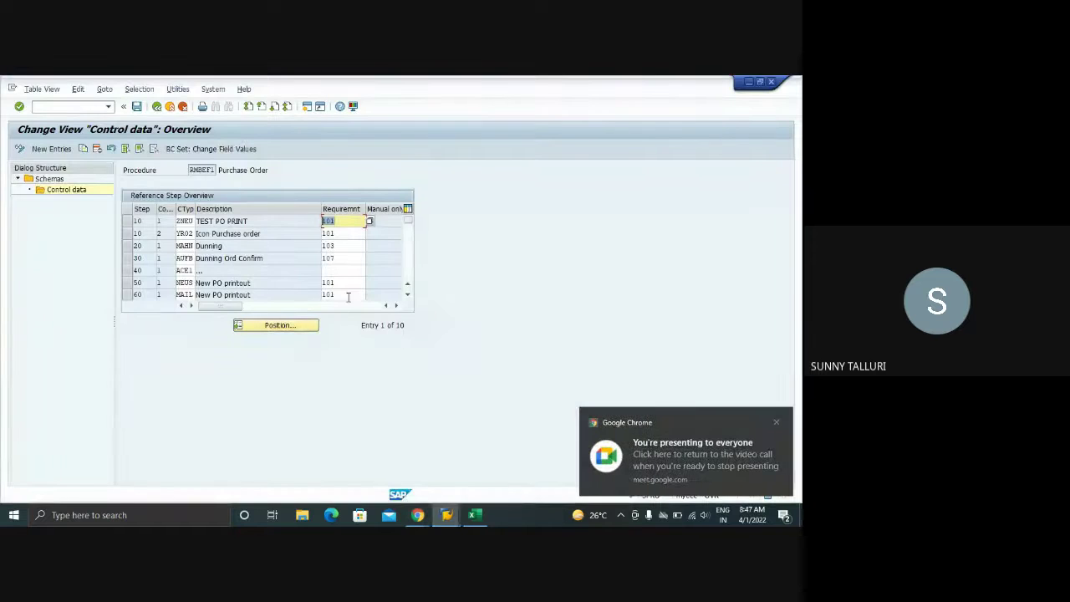
{"action": "left_click", "coordinate": [776, 423]}
- Visit SAP Easy Access, save the Excel Training workbook, and return to the Meet call
{"action": "mouse_move", "coordinate": [446, 514]}
{"action": "left_click", "coordinate": [656, 468]}
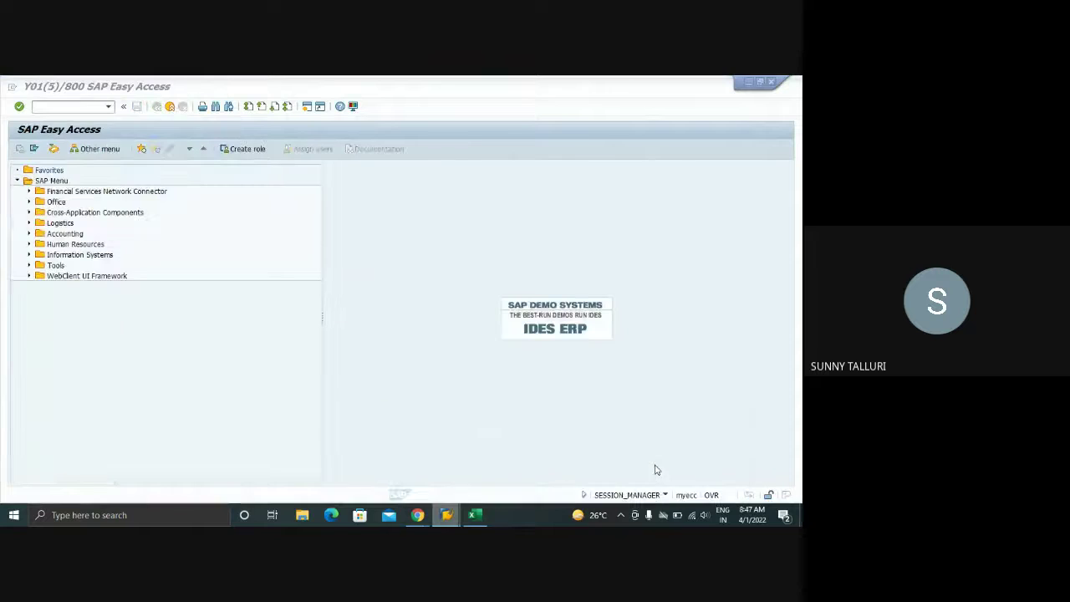
{"action": "left_click", "coordinate": [473, 515]}
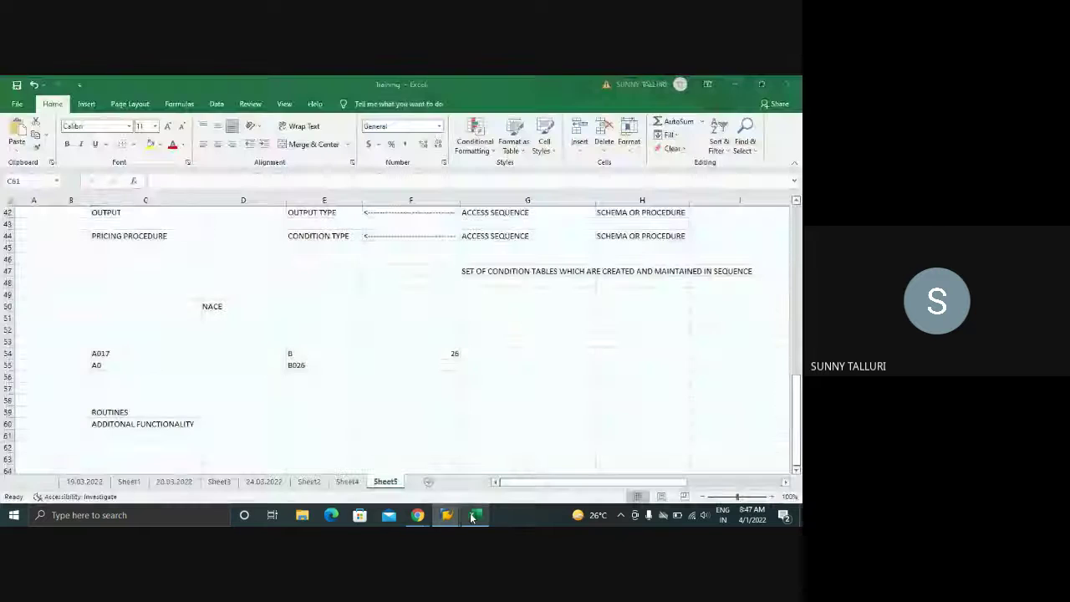
{"action": "left_click", "coordinate": [15, 88]}
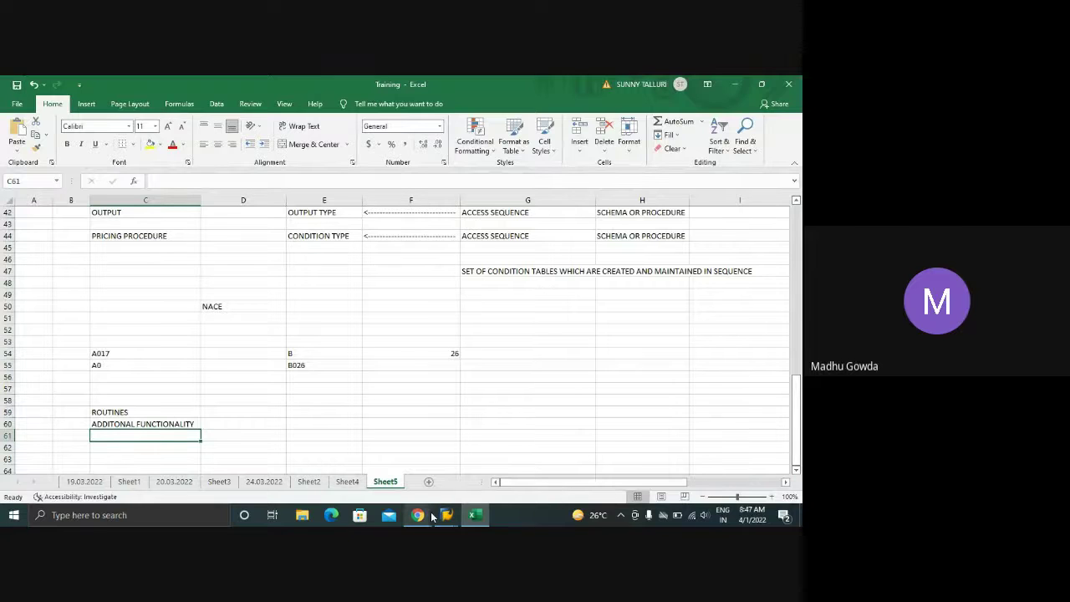
{"action": "mouse_move", "coordinate": [417, 513]}
{"action": "left_click", "coordinate": [310, 454]}
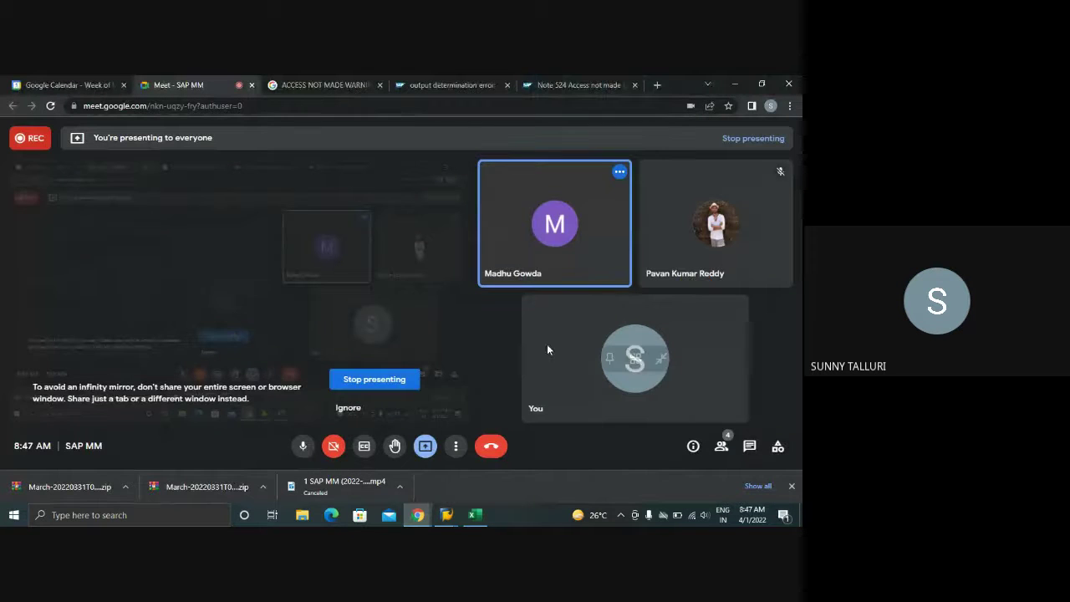
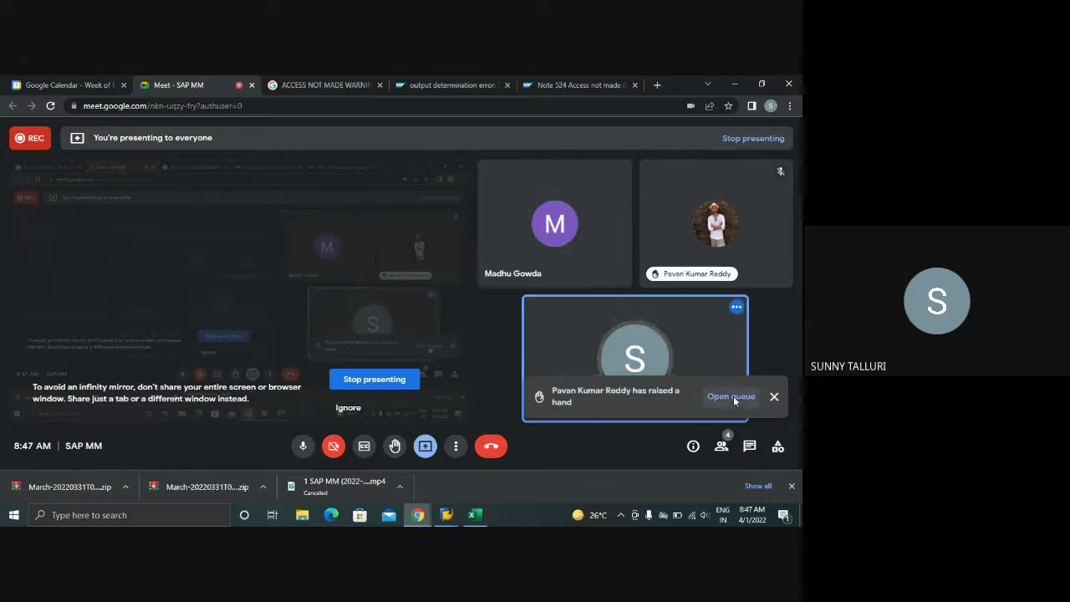
- Check the Meet participants list for raised hands, then bring the SAP standard PO window forward
{"action": "left_click", "coordinate": [732, 397]}
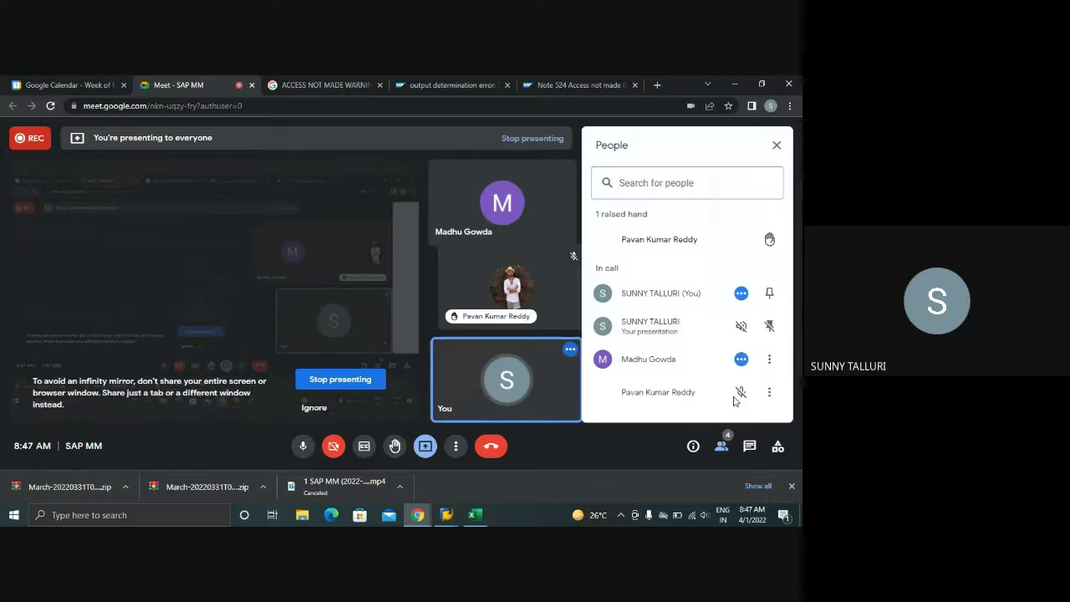
{"action": "left_click", "coordinate": [775, 147]}
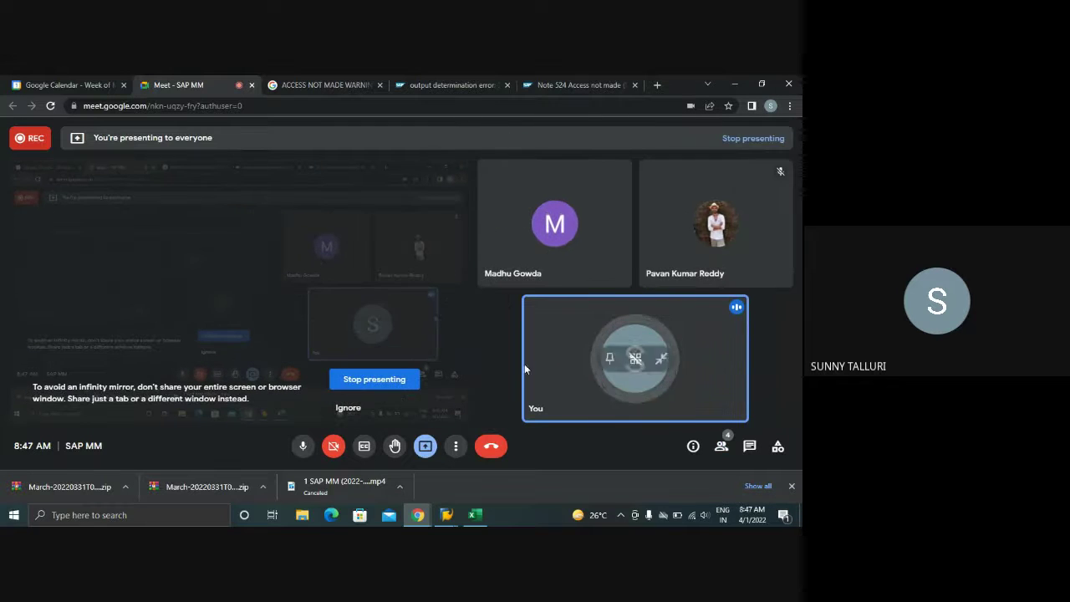
{"action": "left_click", "coordinate": [446, 514]}
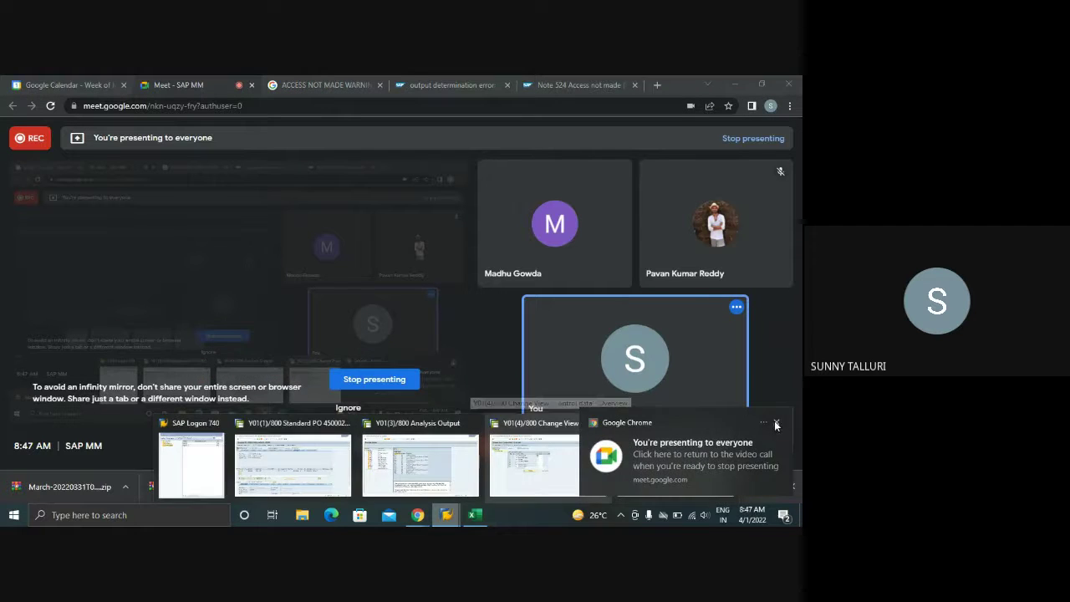
{"action": "left_click", "coordinate": [773, 428]}
{"action": "left_click", "coordinate": [446, 514]}
- Cycle through the Analysis Output and Control data sessions, ending on SAP Easy Access
{"action": "left_click", "coordinate": [326, 476]}
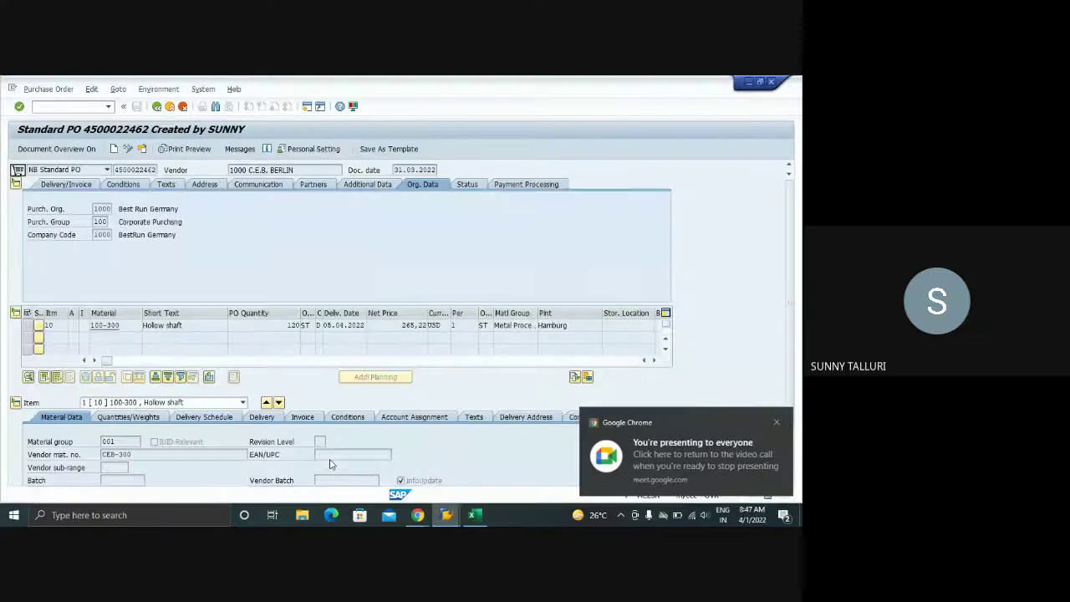
{"action": "left_click", "coordinate": [446, 514]}
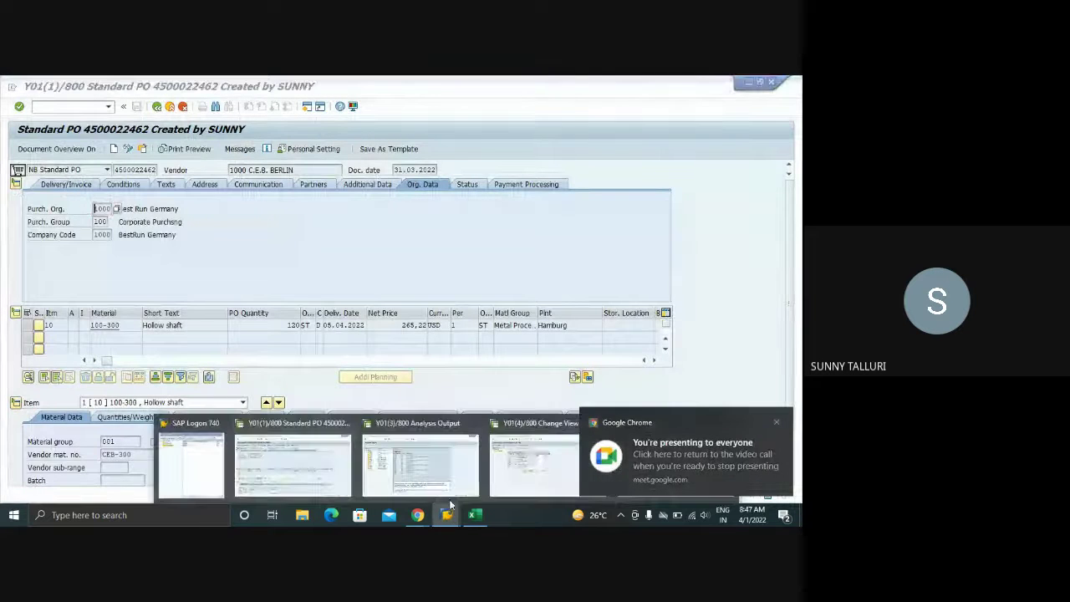
{"action": "left_click", "coordinate": [422, 461]}
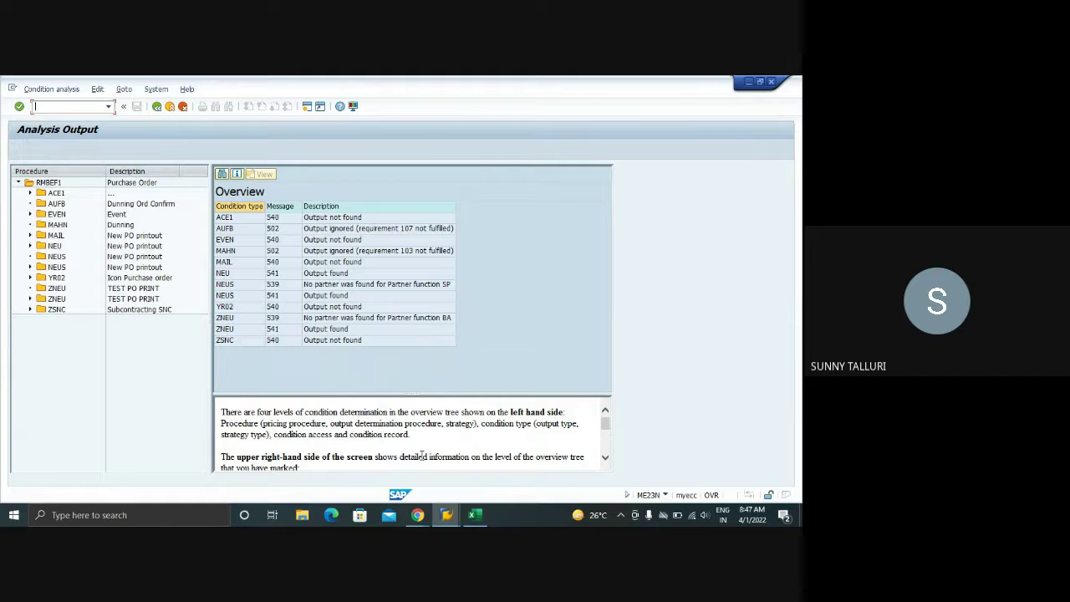
{"action": "left_click", "coordinate": [447, 515]}
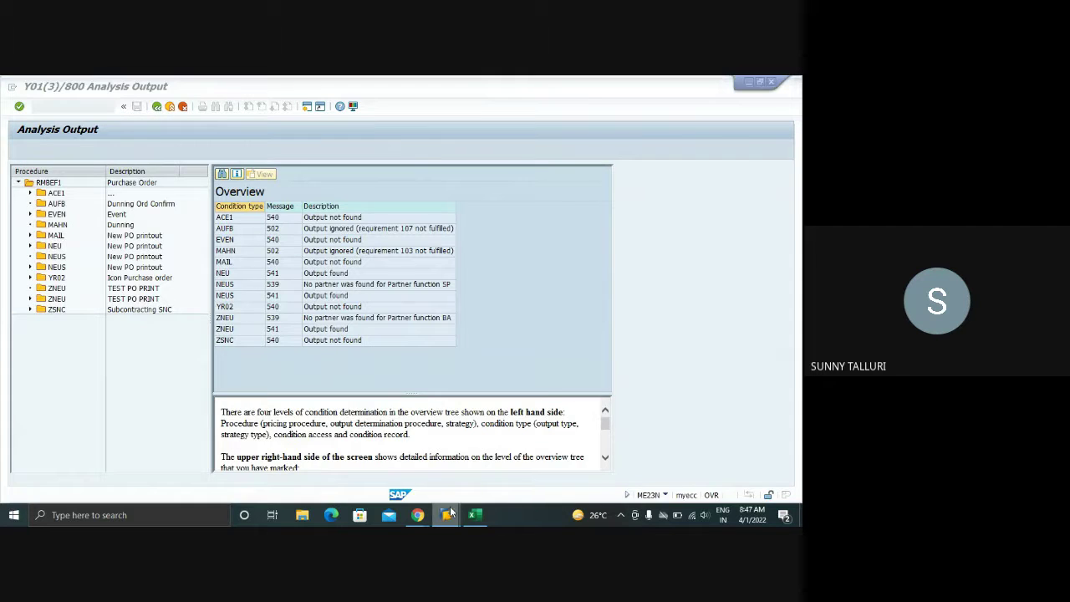
{"action": "left_click", "coordinate": [531, 465]}
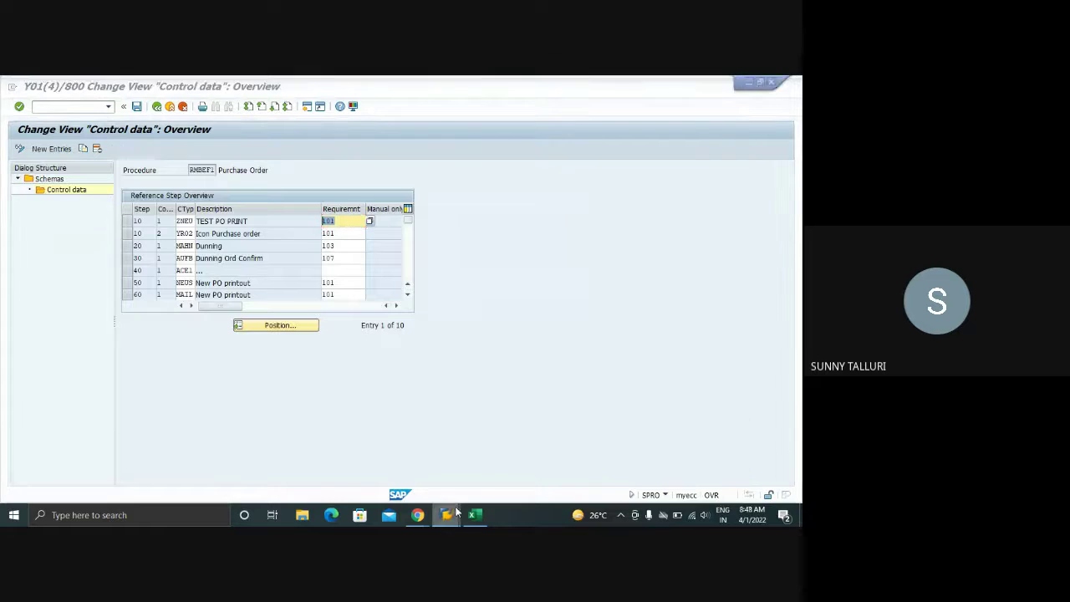
{"action": "left_click", "coordinate": [447, 515]}
{"action": "left_click", "coordinate": [630, 465]}
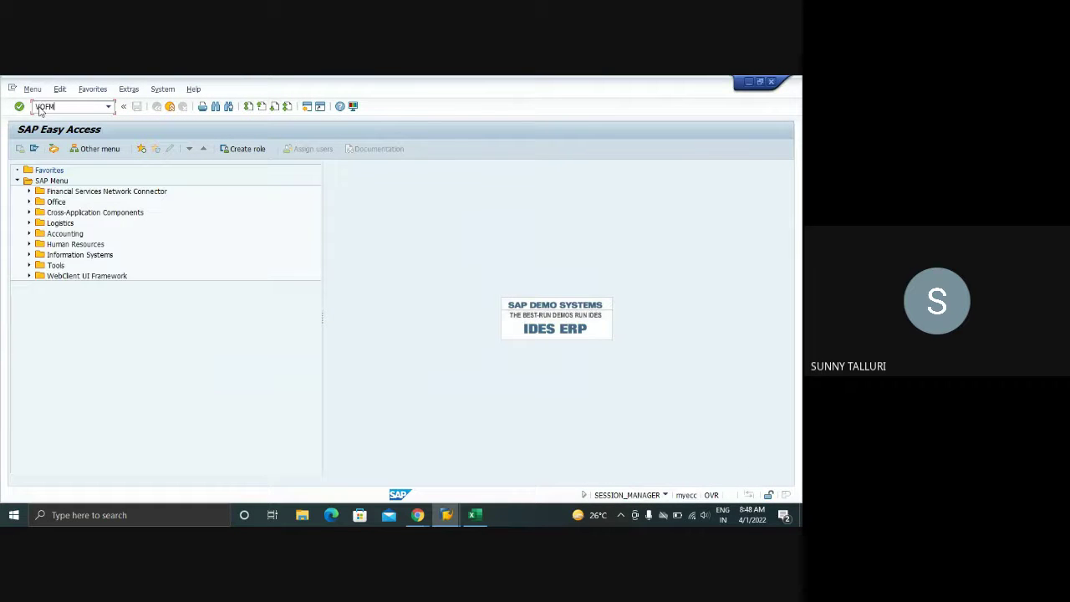
- Run VOFM and display the source code of text copying requirement routine 1
{"action": "key", "text": "Return"}
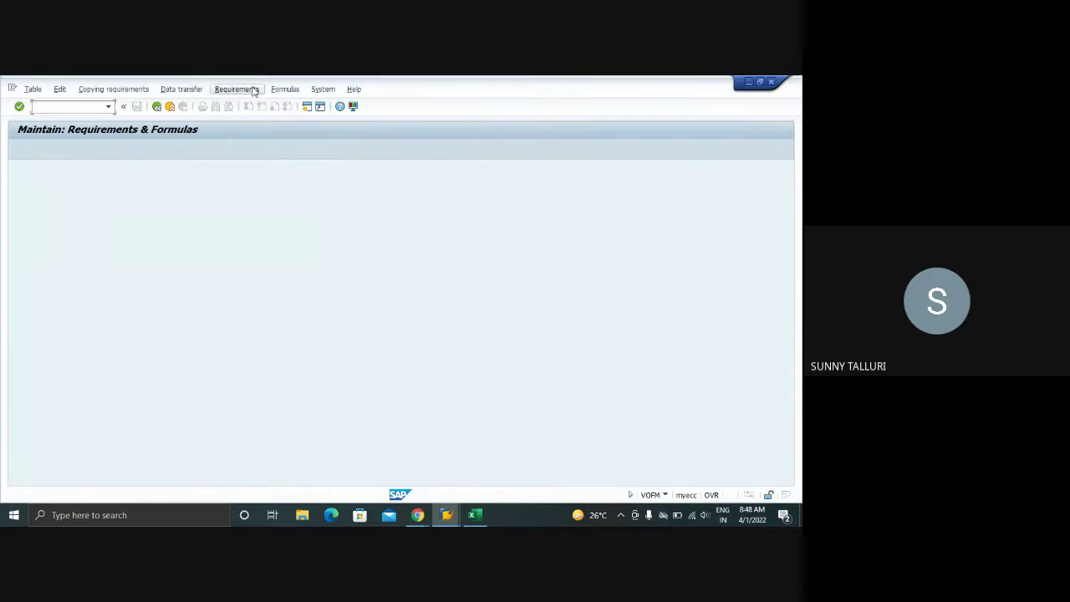
{"action": "left_click", "coordinate": [250, 90]}
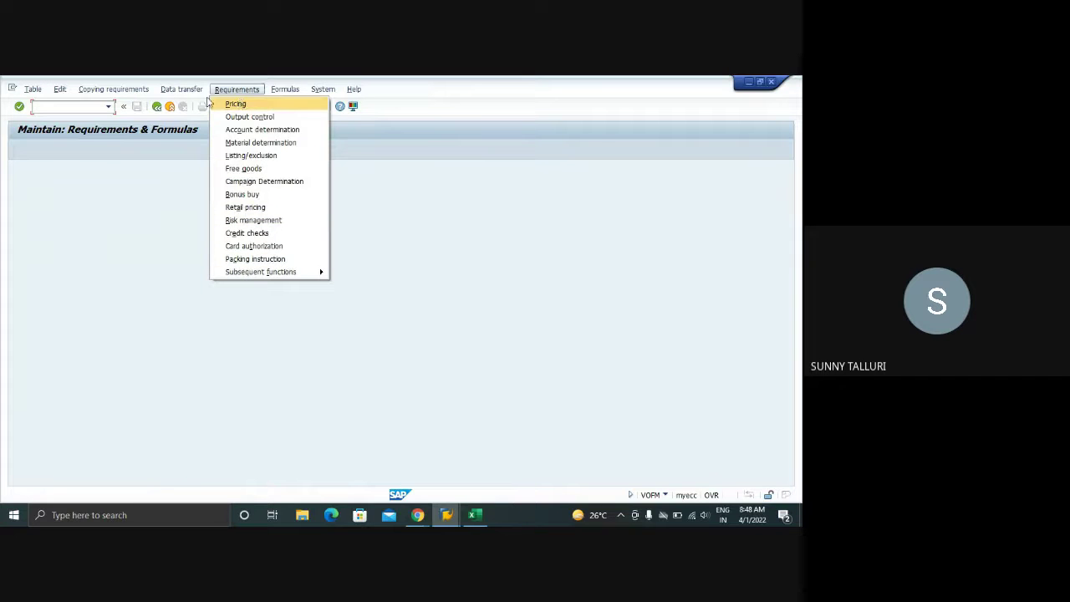
{"action": "mouse_move", "coordinate": [176, 94]}
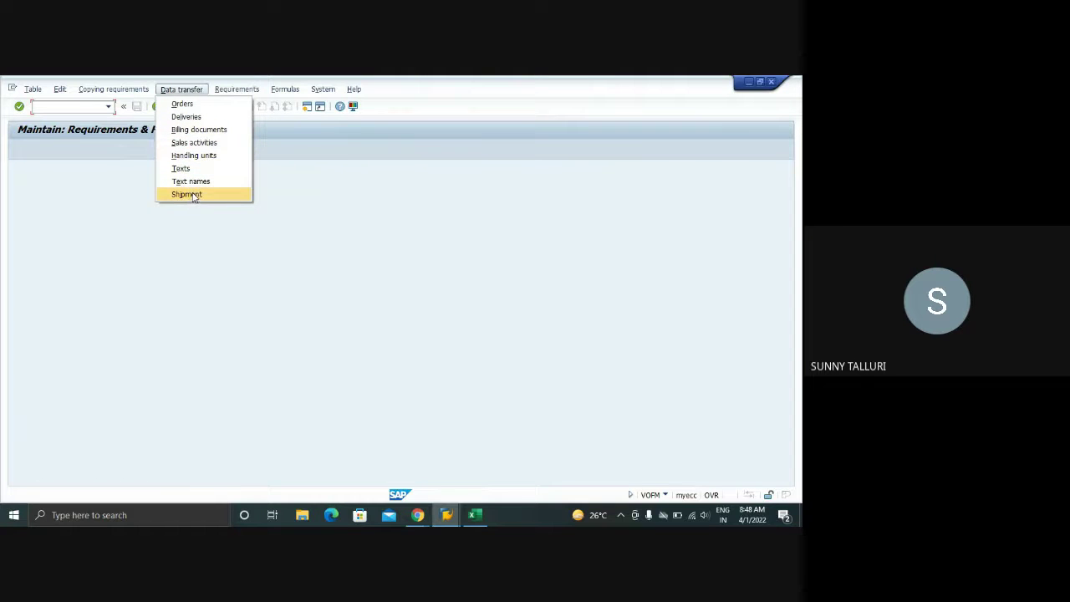
{"action": "mouse_move", "coordinate": [118, 93]}
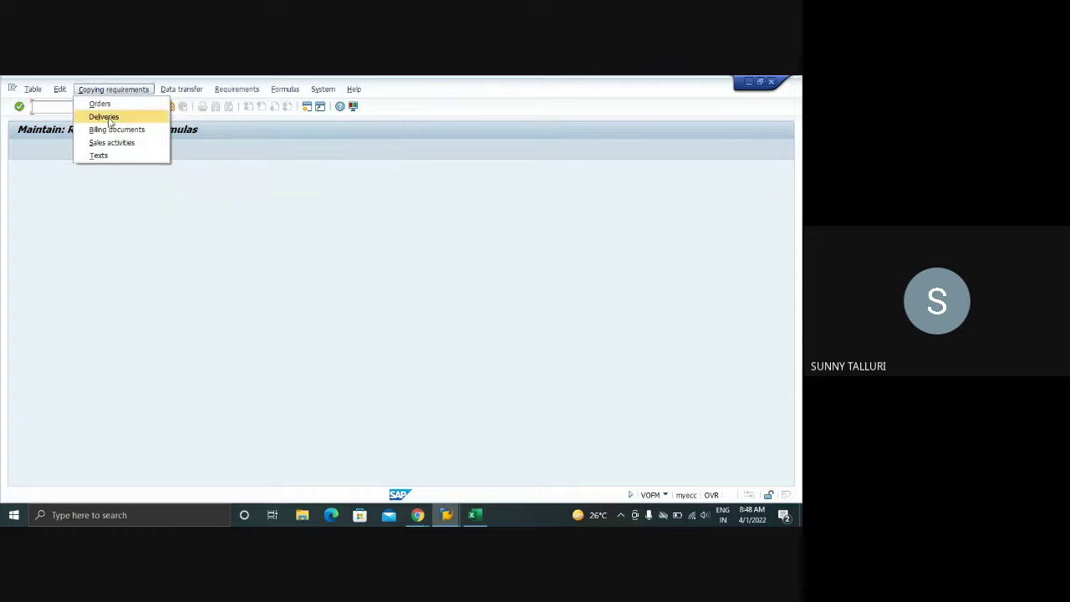
{"action": "mouse_move", "coordinate": [62, 91]}
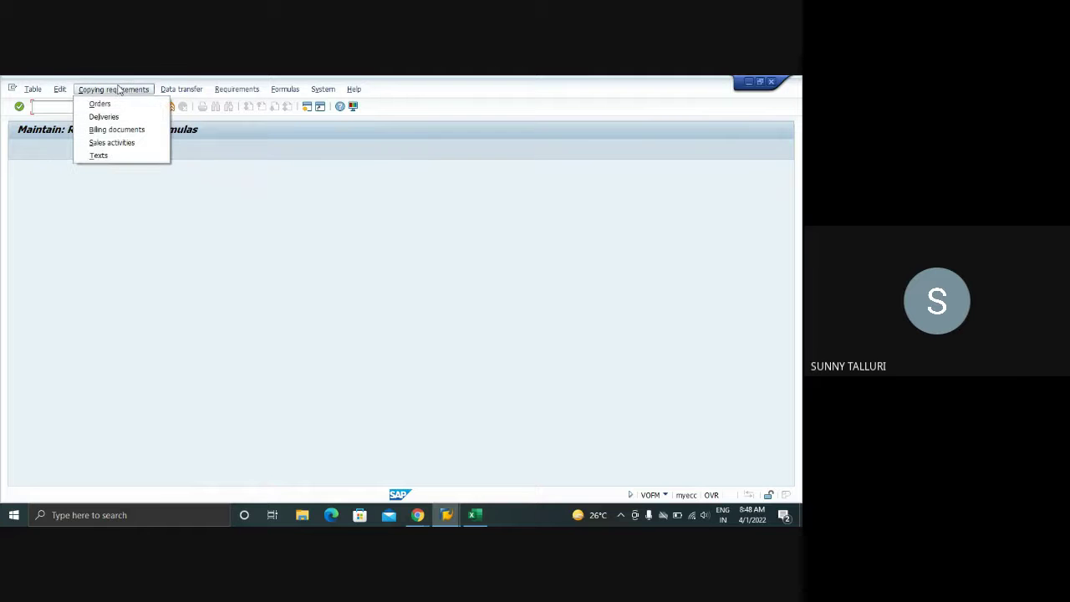
{"action": "left_click", "coordinate": [114, 155]}
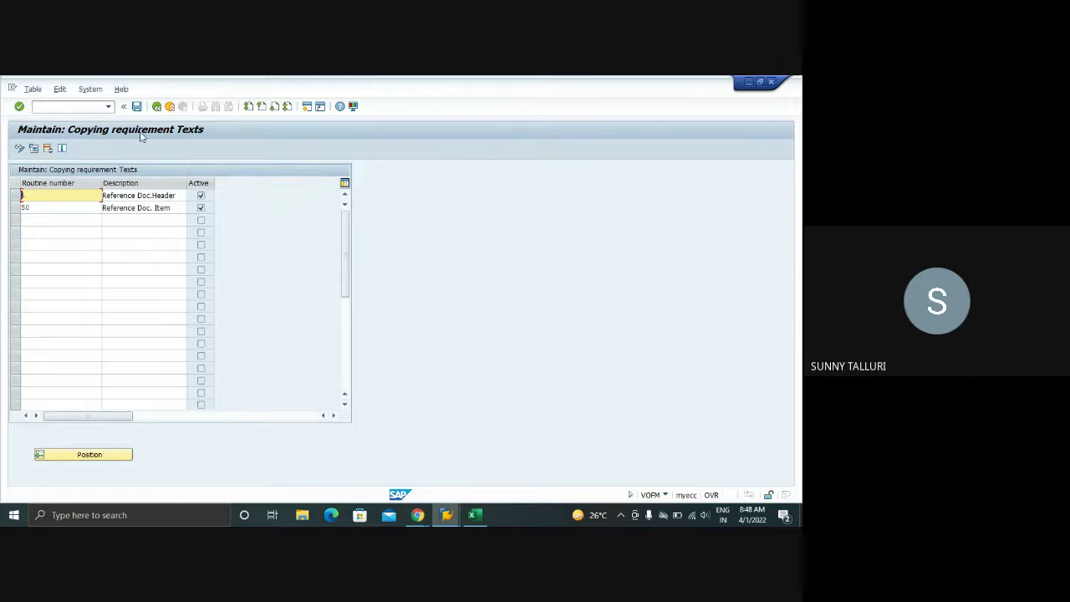
{"action": "left_click", "coordinate": [15, 195]}
{"action": "left_click", "coordinate": [31, 148]}
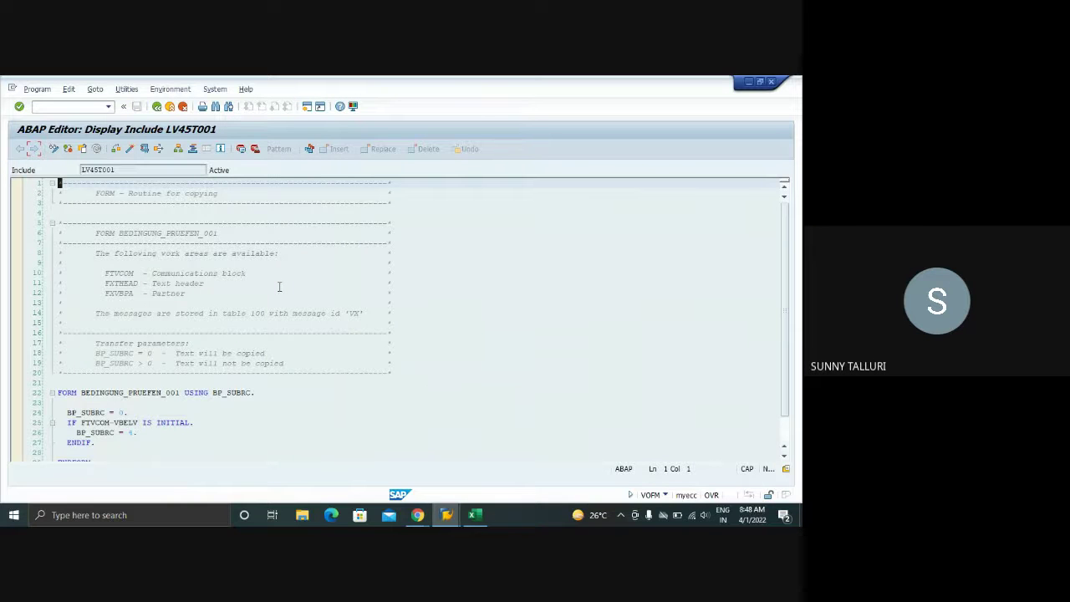
- Scroll through the routine 1 code, then go back to the Requirements & Formulas screen
{"action": "scroll", "coordinate": [279, 286], "scroll_direction": "down", "scroll_amount": 4}
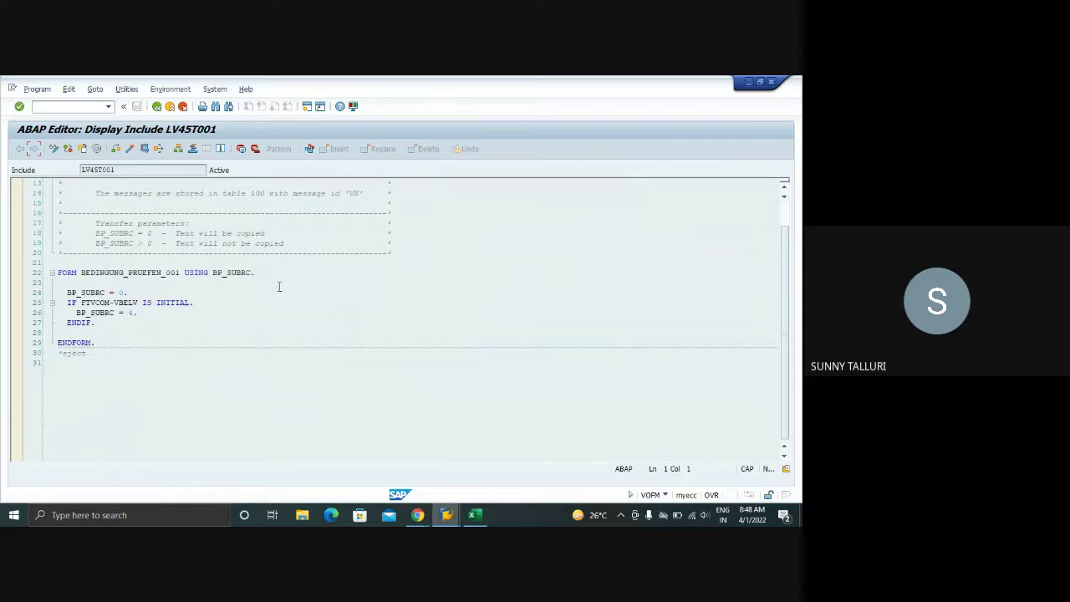
{"action": "left_click", "coordinate": [156, 107]}
{"action": "left_click", "coordinate": [156, 107]}
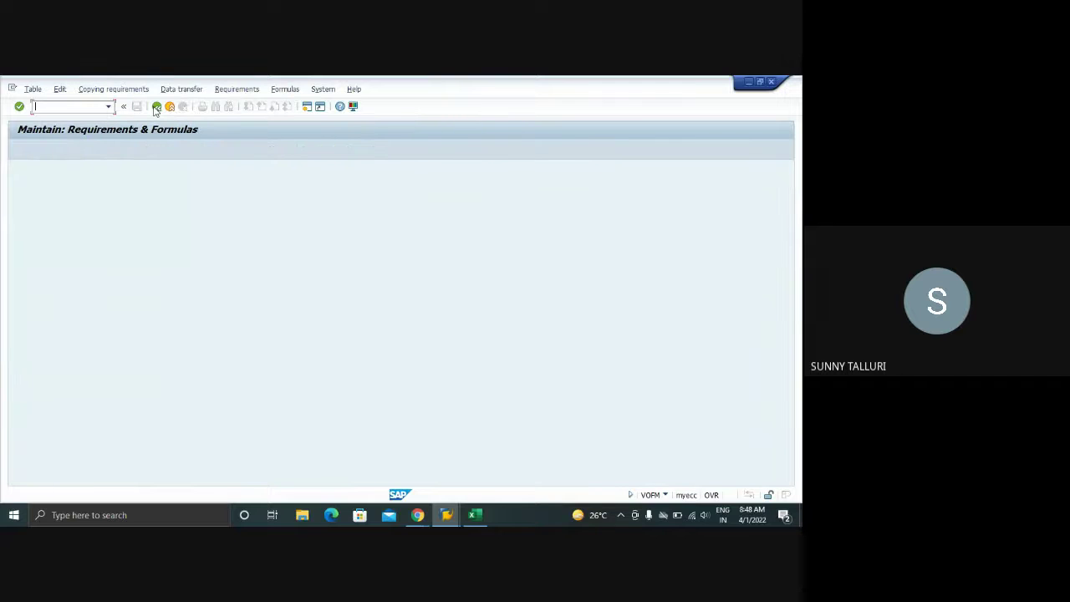
- Review the confirmation control notes in Sheet5 of the Excel training workbook
{"action": "left_click", "coordinate": [474, 514]}
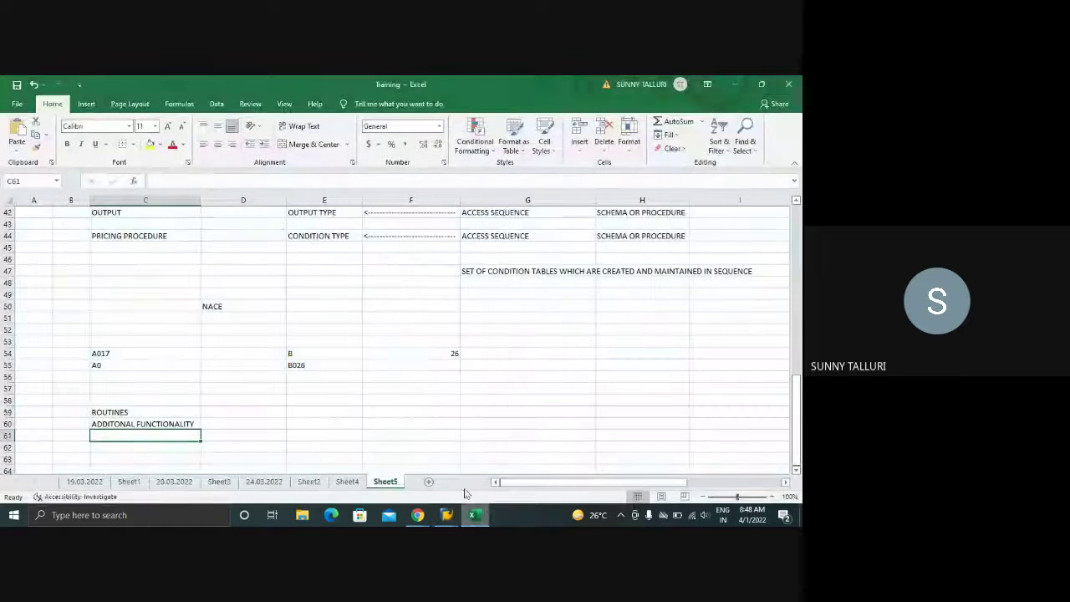
{"action": "scroll", "coordinate": [401, 354], "scroll_direction": "up", "scroll_amount": 3}
{"action": "scroll", "coordinate": [401, 354], "scroll_direction": "down", "scroll_amount": 4}
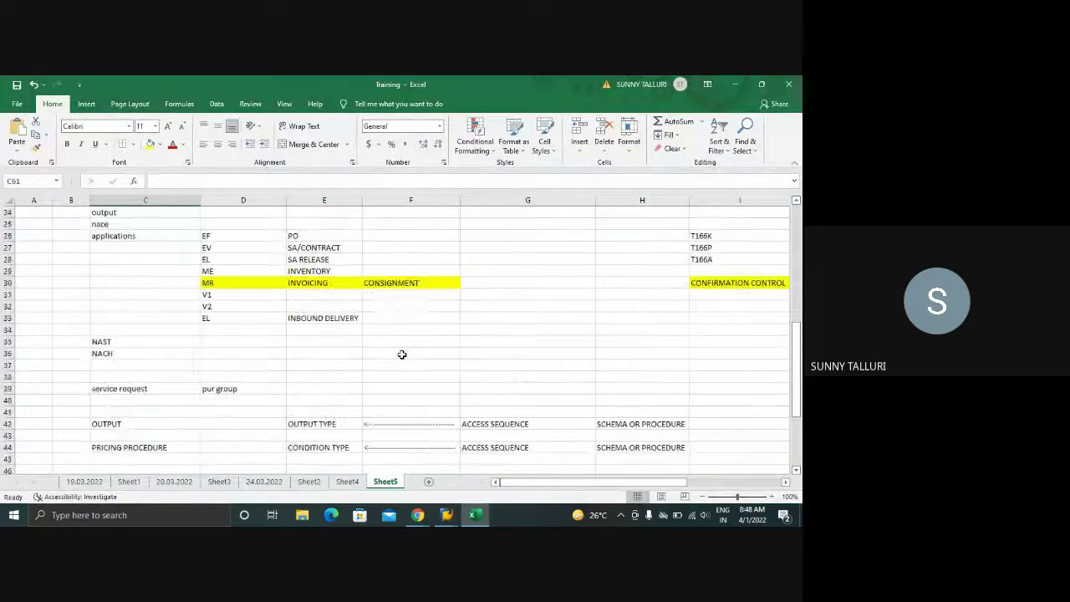
{"action": "scroll", "coordinate": [401, 355], "scroll_direction": "up", "scroll_amount": 2}
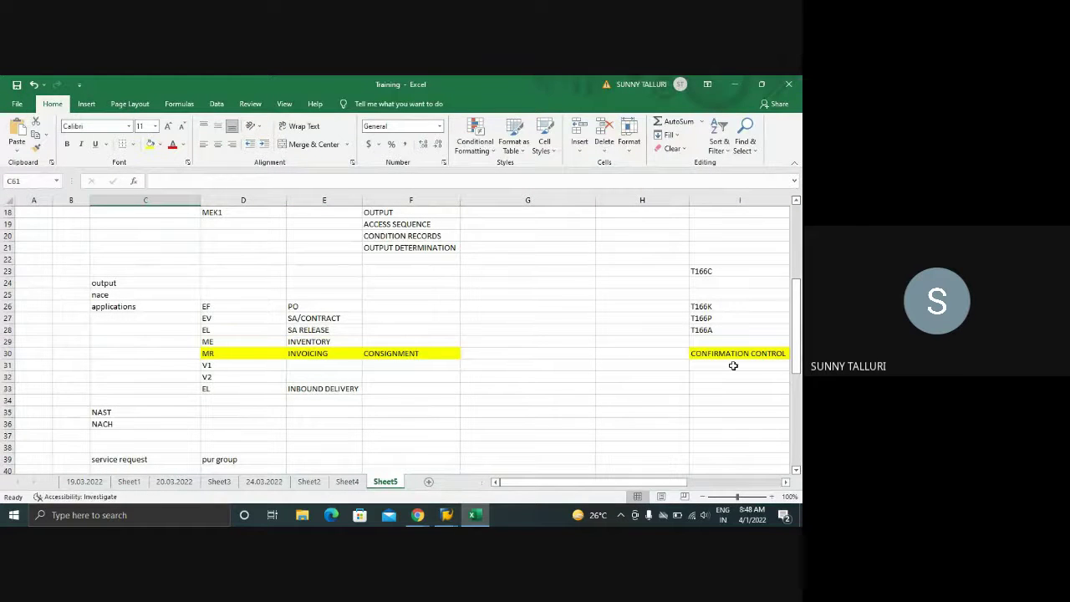
- Close the spare Y01(5) and Y01(4) SAP sessions and return to Analysis Output
{"action": "mouse_move", "coordinate": [450, 515]}
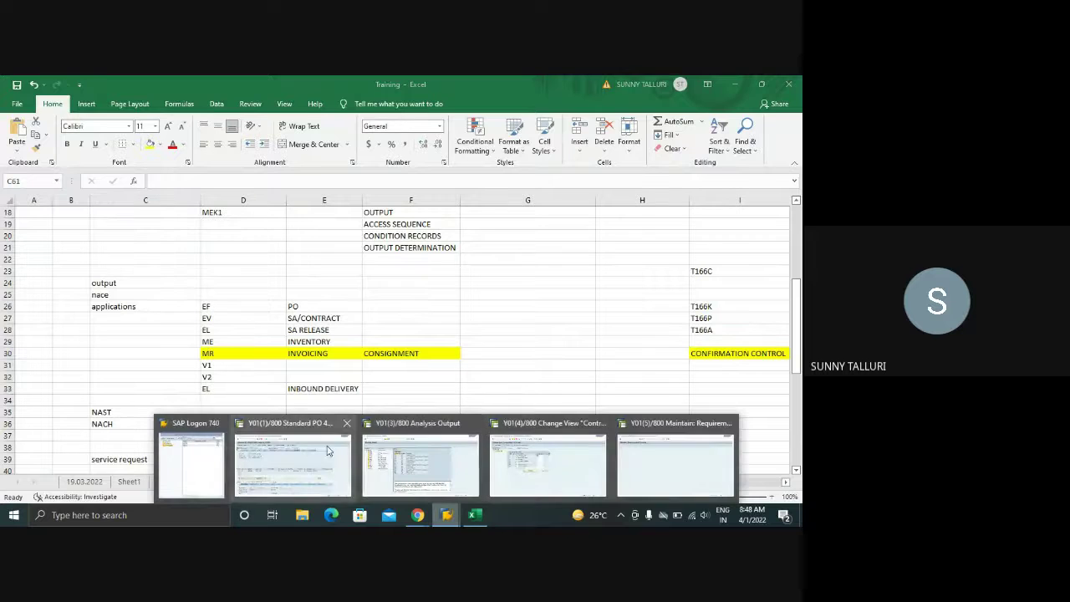
{"action": "left_click", "coordinate": [728, 424]}
{"action": "left_click", "coordinate": [663, 423]}
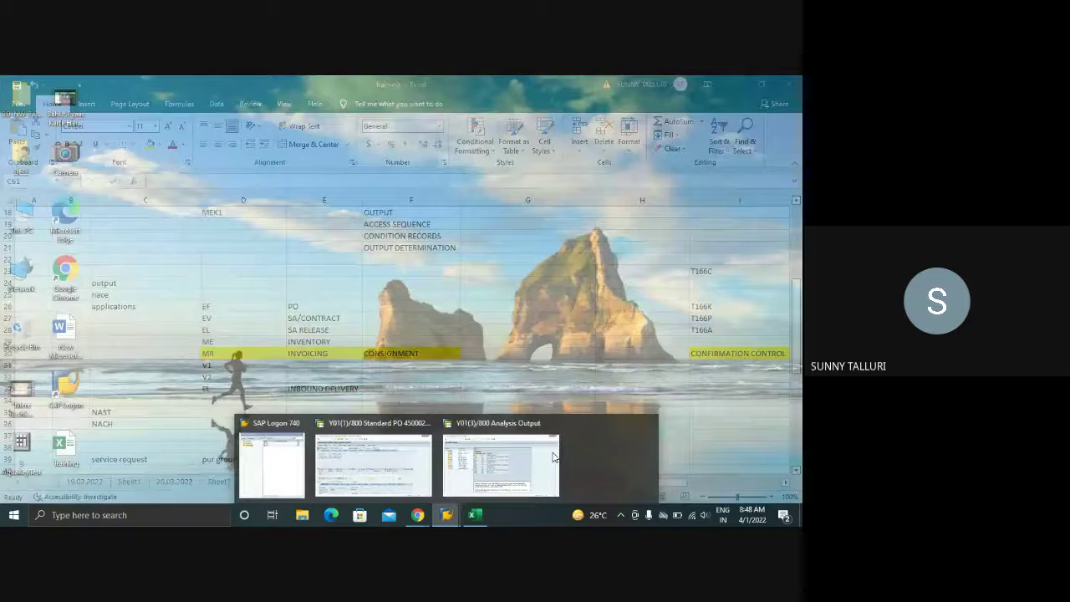
{"action": "left_click", "coordinate": [462, 422]}
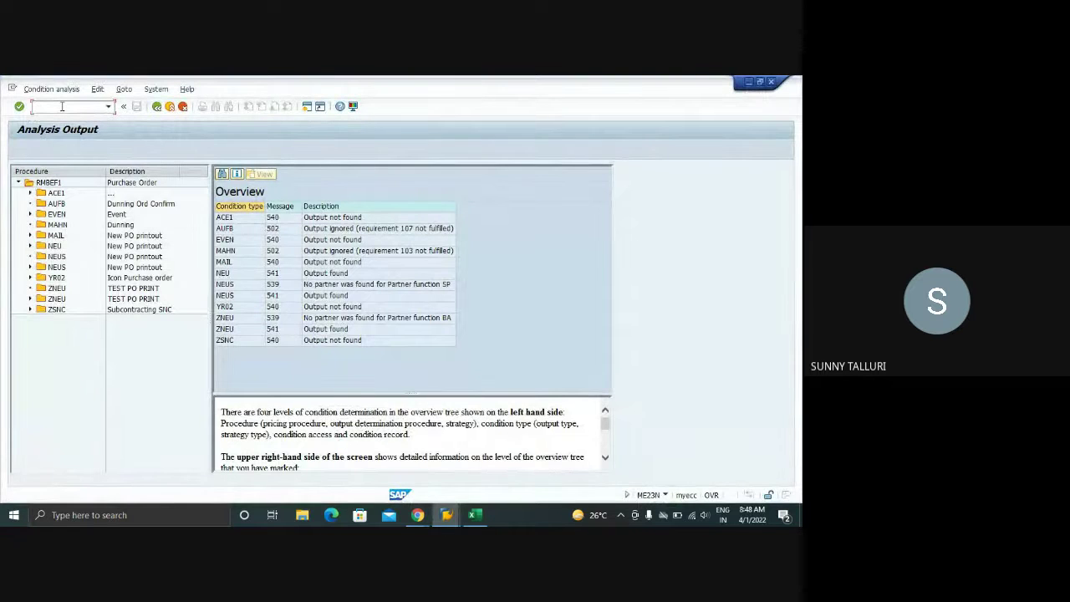
{"action": "left_click", "coordinate": [458, 520]}
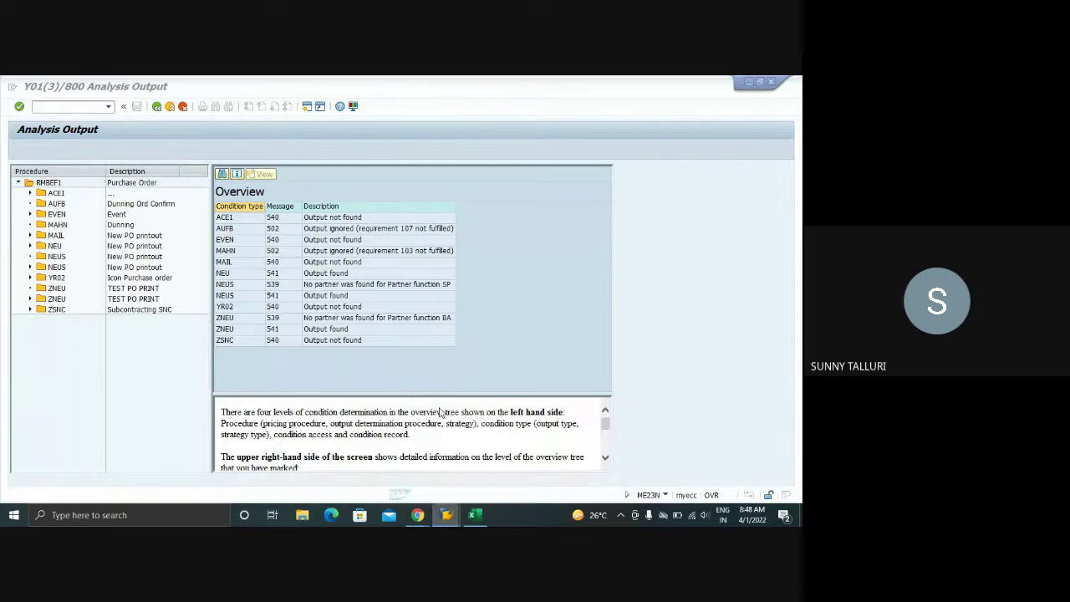
{"action": "left_click", "coordinate": [156, 107]}
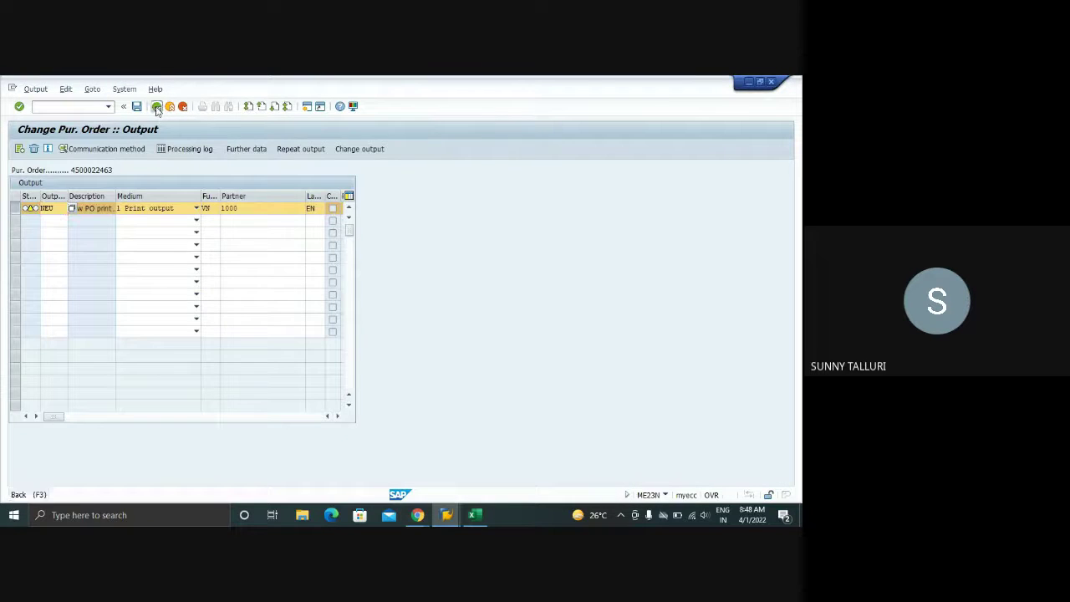
{"action": "left_click", "coordinate": [156, 107]}
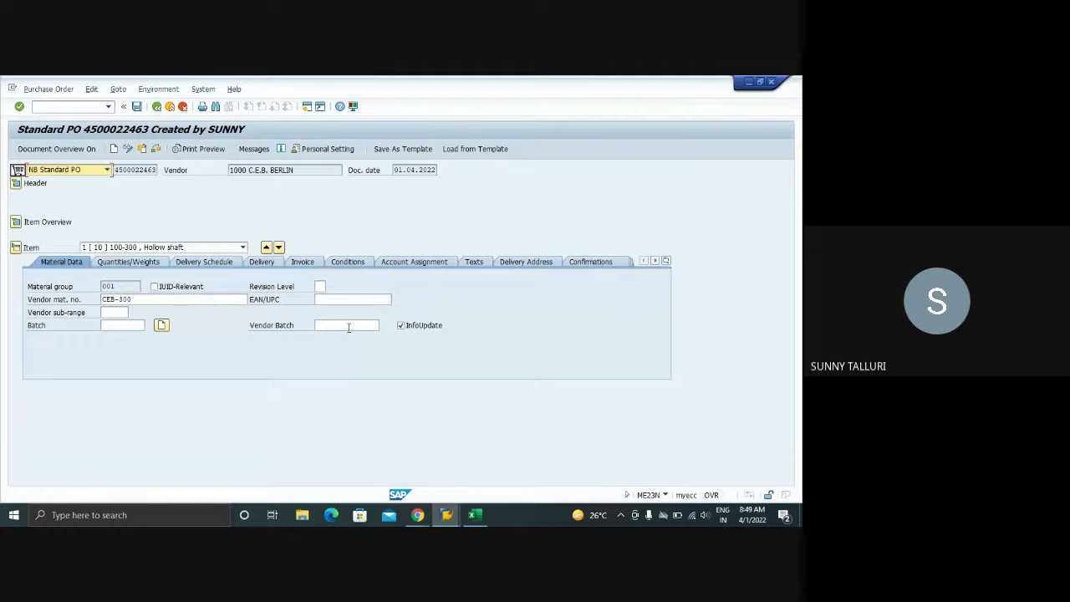
{"action": "left_click", "coordinate": [128, 151]}
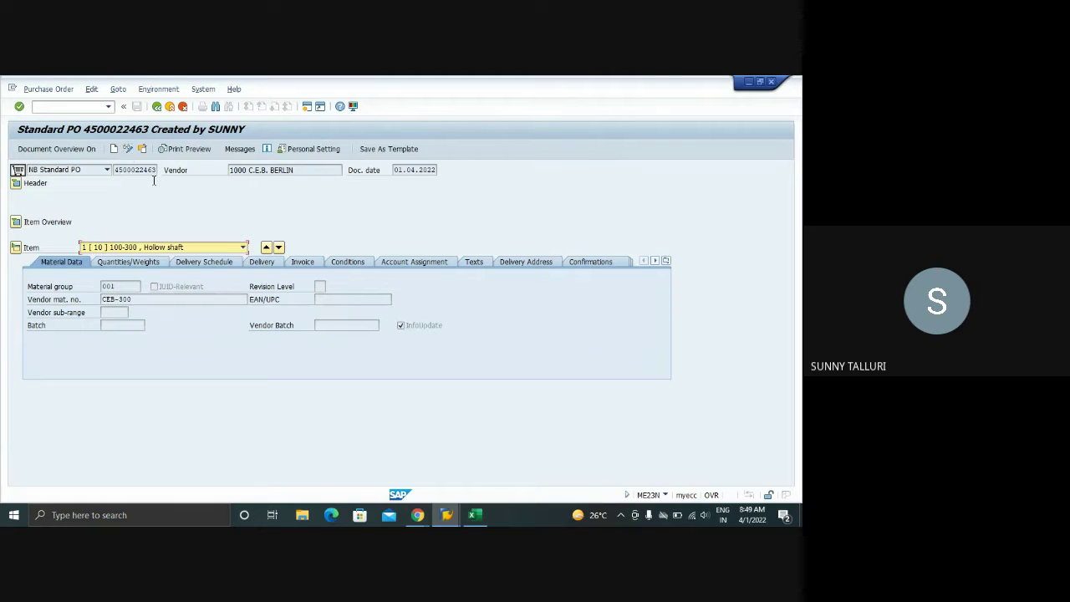
{"action": "mouse_move", "coordinate": [447, 515]}
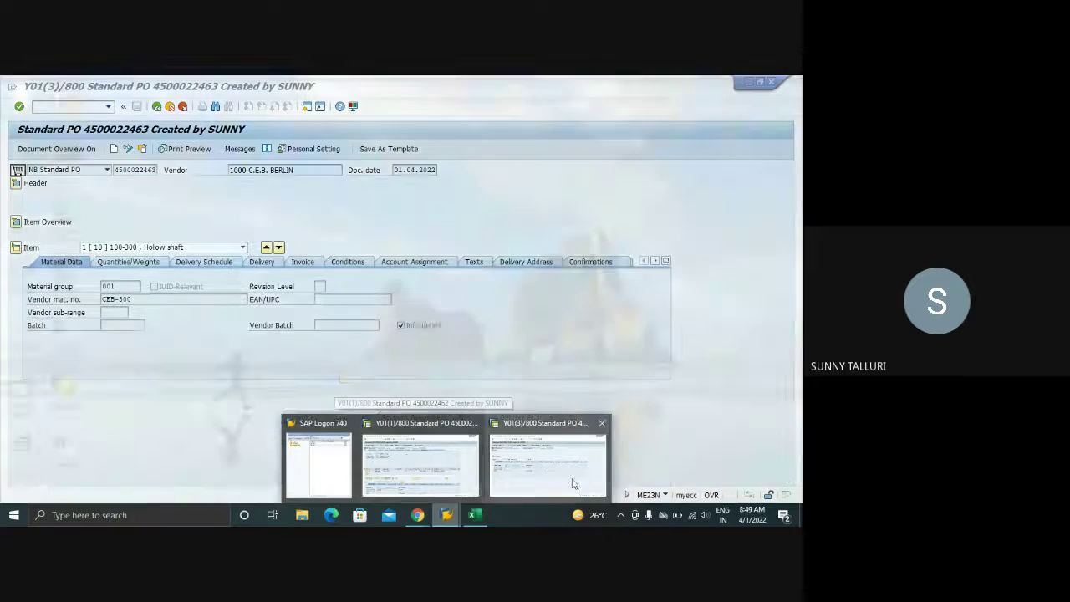
{"action": "left_click", "coordinate": [572, 483]}
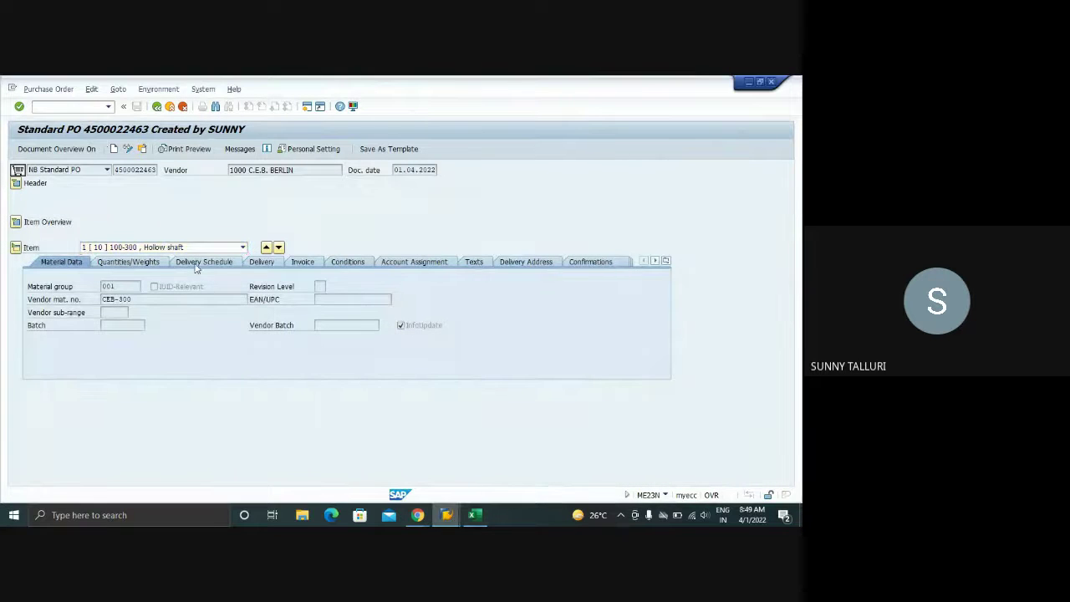
{"action": "left_click", "coordinate": [34, 107]}
{"action": "type", "text": "/nme23n"}
{"action": "key", "text": "Return"}
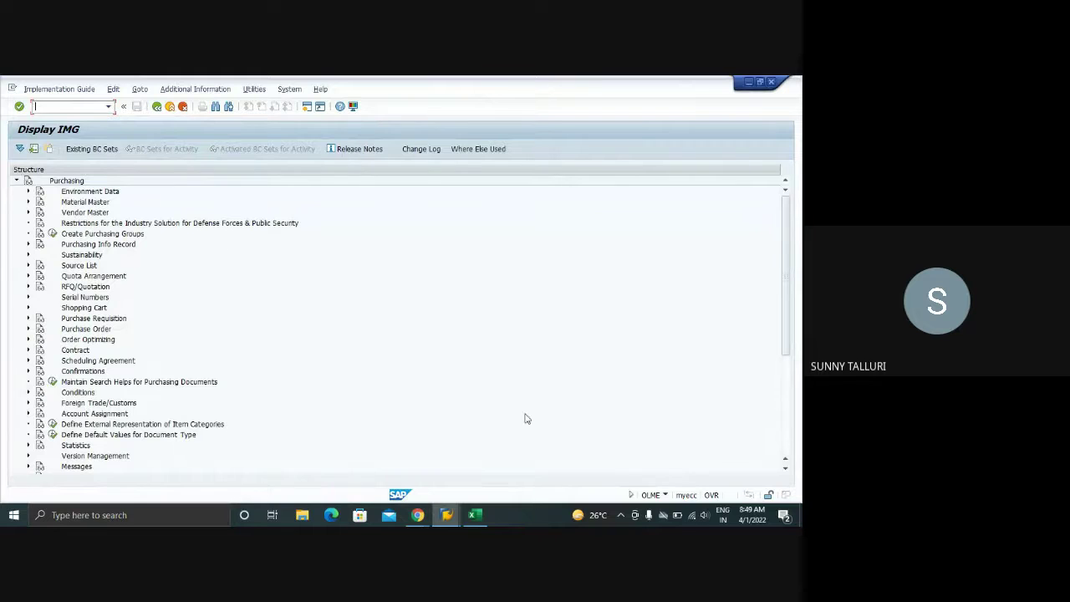
{"action": "left_click", "coordinate": [474, 515]}
- List DELIVERIES, PO, DELIVERY NOTE, MIGO and INVOICE in cells E64:E68
{"action": "scroll", "coordinate": [172, 378], "scroll_direction": "down", "scroll_amount": 12}
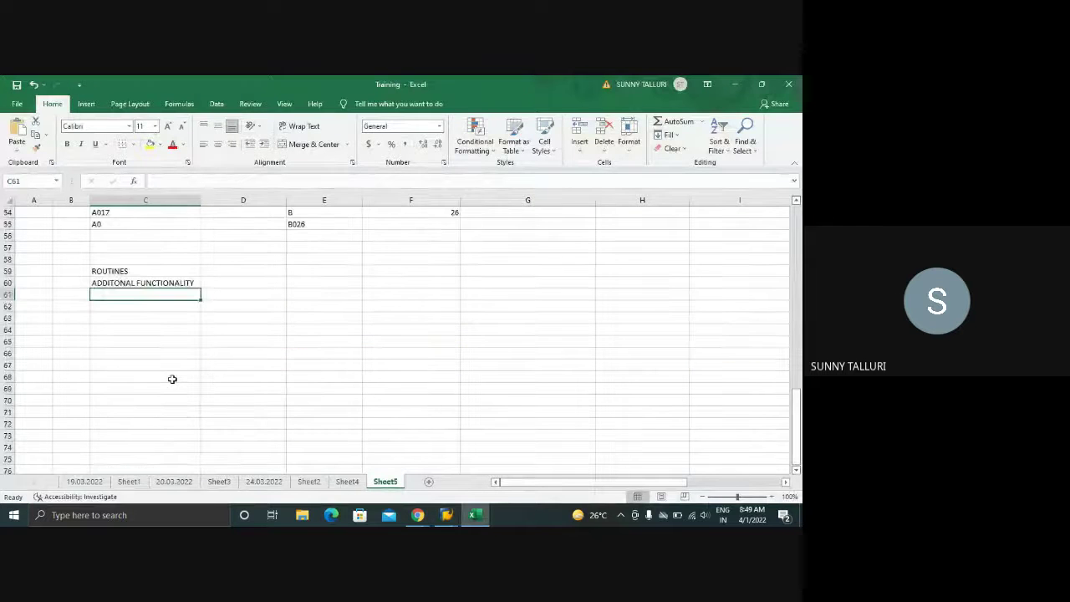
{"action": "left_click", "coordinate": [117, 351]}
{"action": "left_click", "coordinate": [291, 329]}
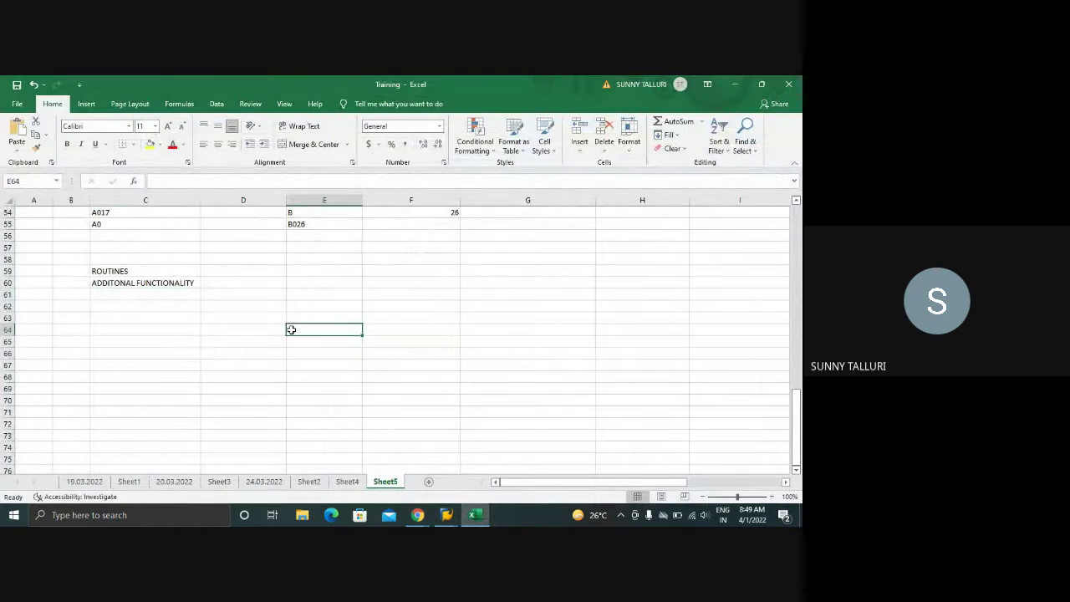
{"action": "type", "text": "DELIVEREIS"}
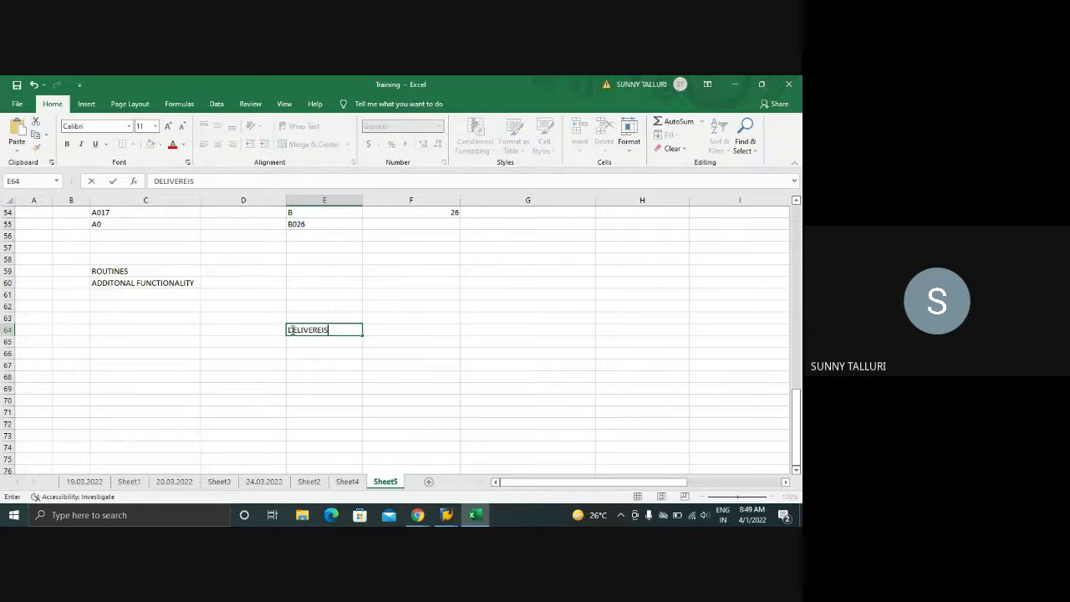
{"action": "key", "text": "BackSpace"}
{"action": "key", "text": "BackSpace"}
{"action": "key", "text": "BackSpace"}
{"action": "type", "text": "RIES"}
{"action": "key", "text": "Return"}
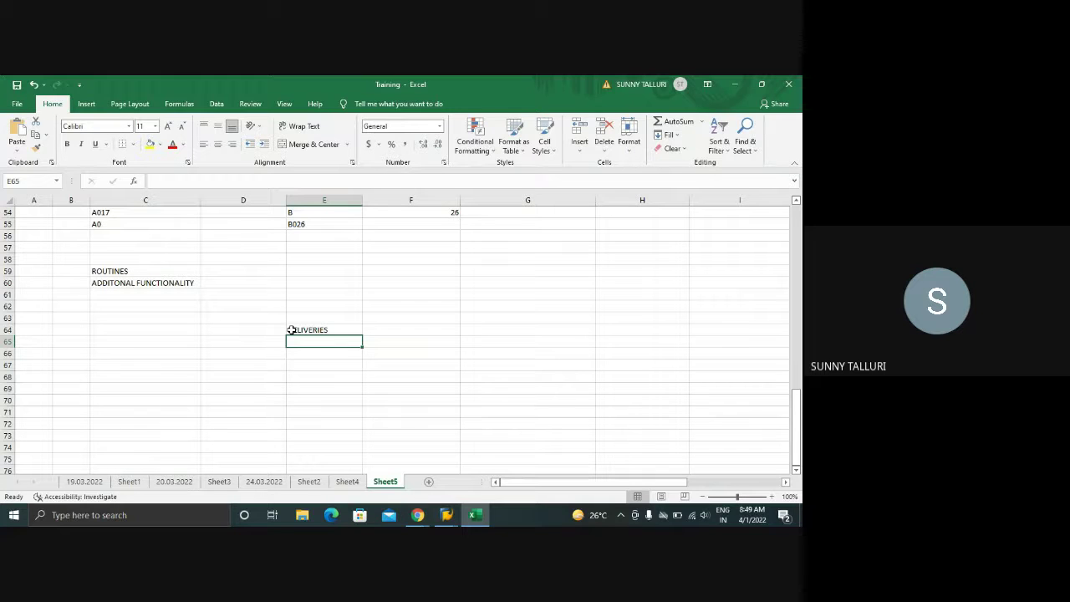
{"action": "type", "text": "SY"}
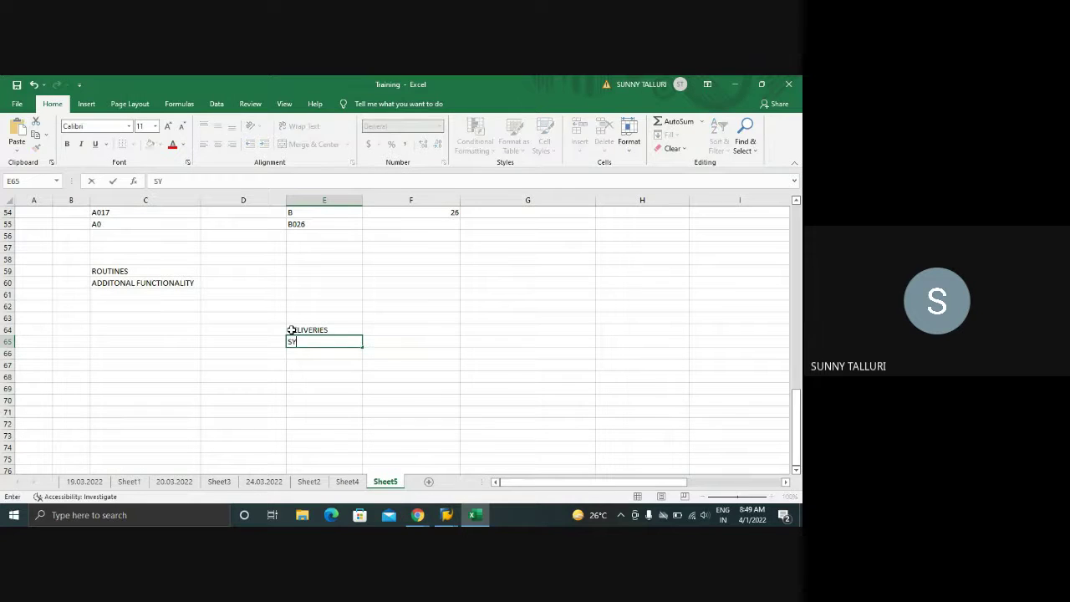
{"action": "type", "text": "PPP"}
{"action": "key", "text": "BackSpace"}
{"action": "key", "text": "Return"}
{"action": "type", "text": "DE"}
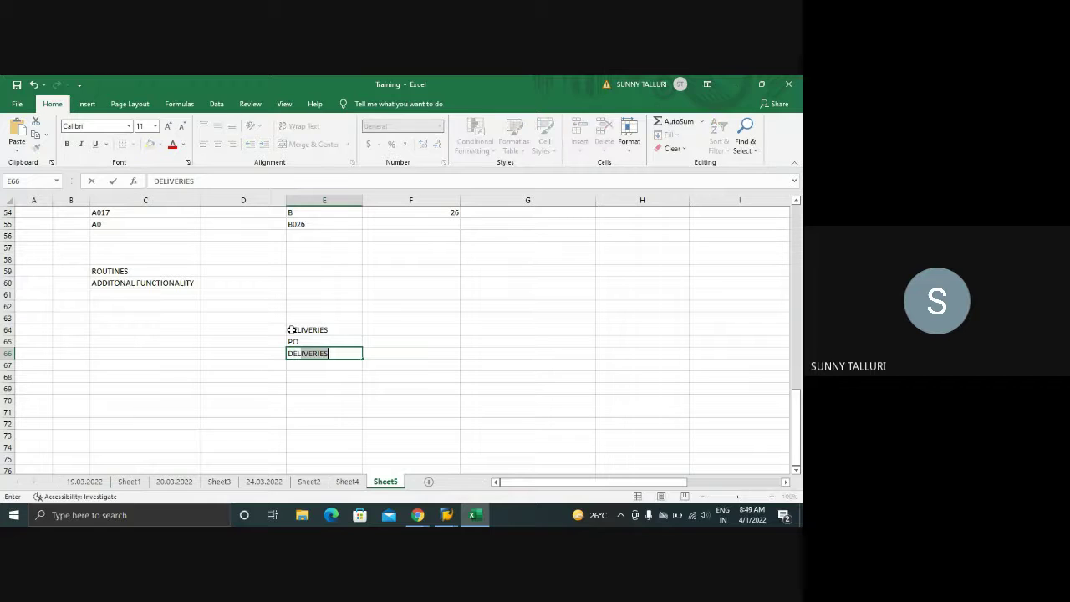
{"action": "type", "text": "LIVERY NOTE"}
{"action": "key", "text": "Return"}
{"action": "type", "text": "MIGO"}
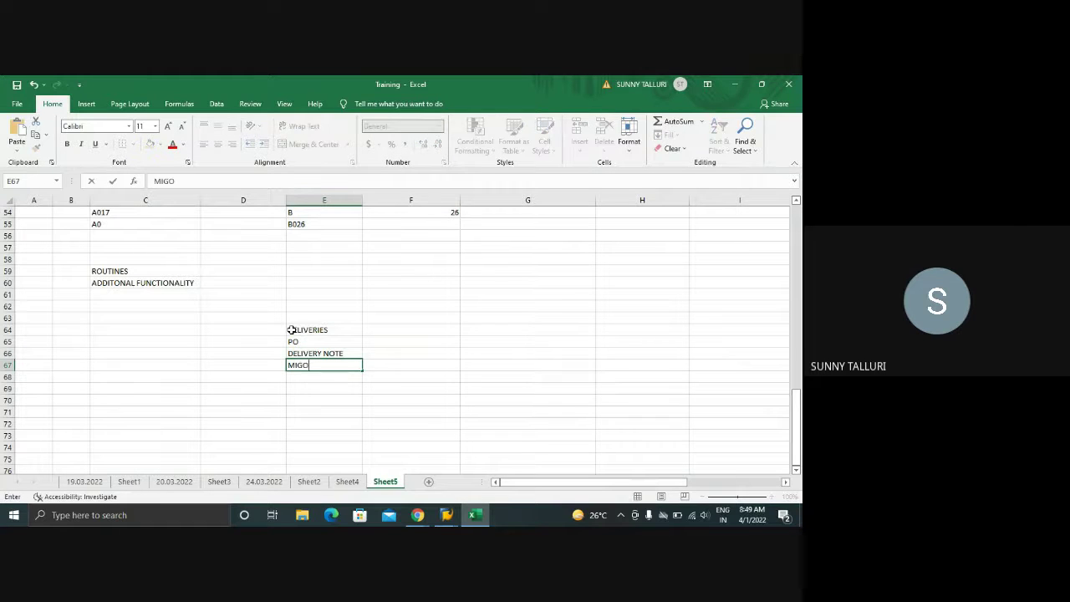
{"action": "key", "text": "Return"}
{"action": "type", "text": "INVOICE"}
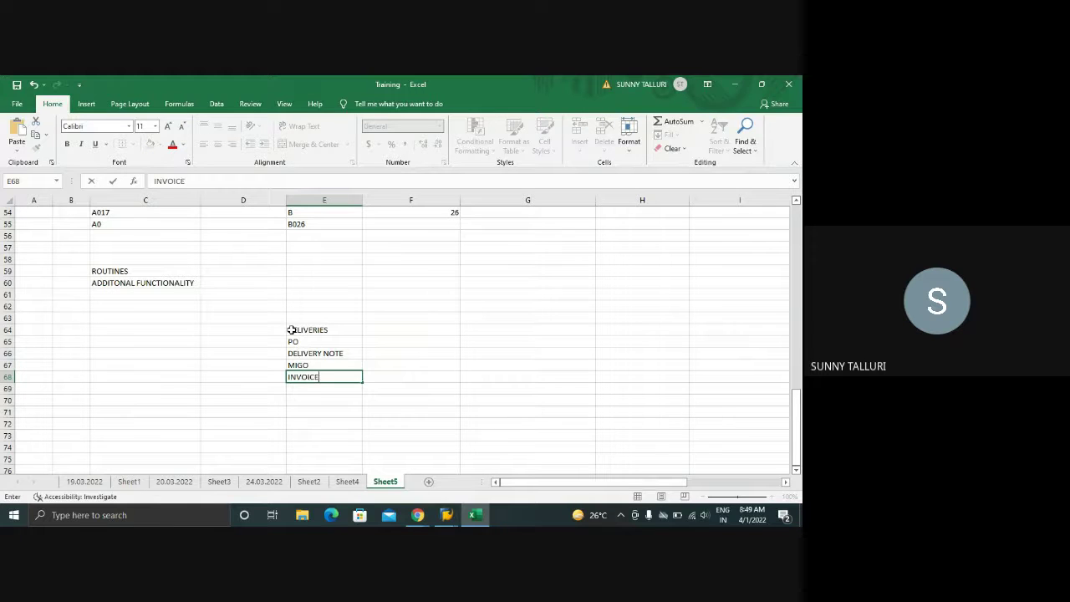
{"action": "key", "text": "Return"}
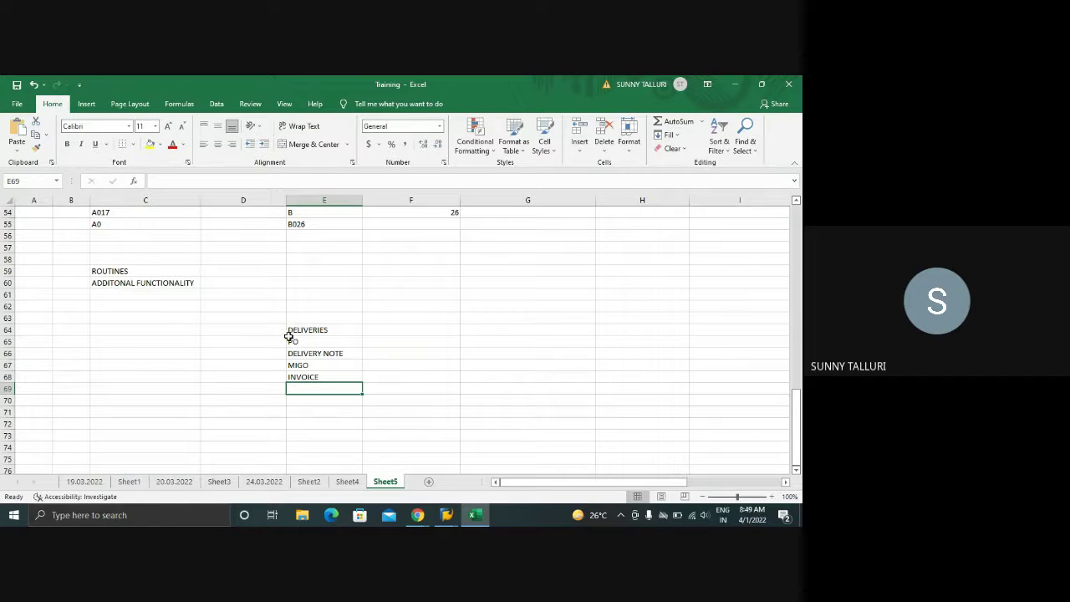
- Enter PO, CONFIRMATION CONTROL, ORDER ACKNOWLEDGEMENT, SHIPPING NOTIFICATION/INBOUND DELIV, MIGO VL32N, INVOICE in G64:G69
{"action": "left_click", "coordinate": [480, 327]}
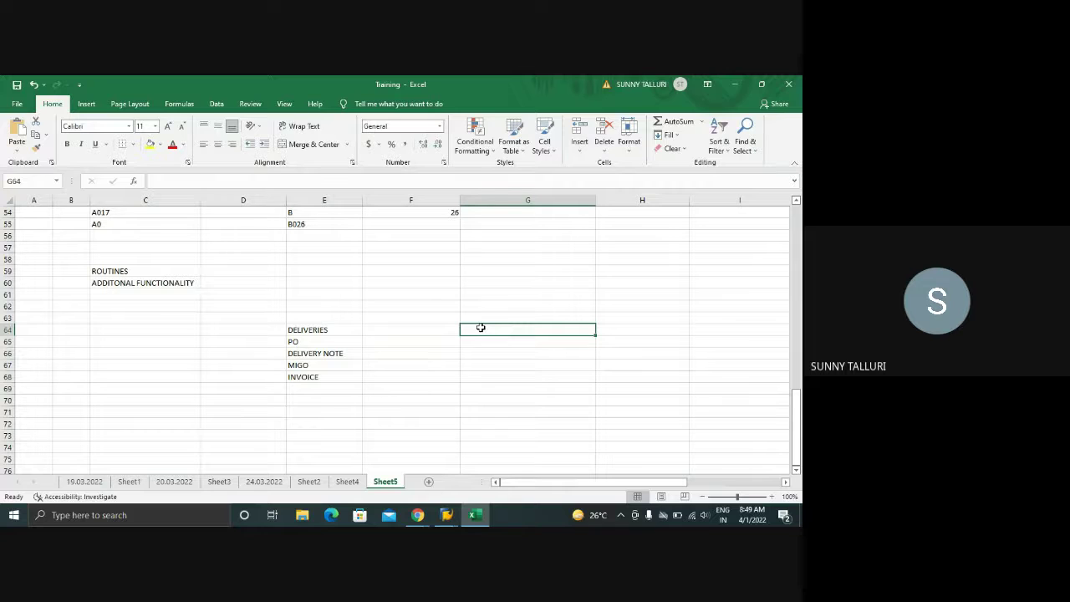
{"action": "type", "text": "PO"}
{"action": "key", "text": "Return"}
{"action": "type", "text": "CONFI"}
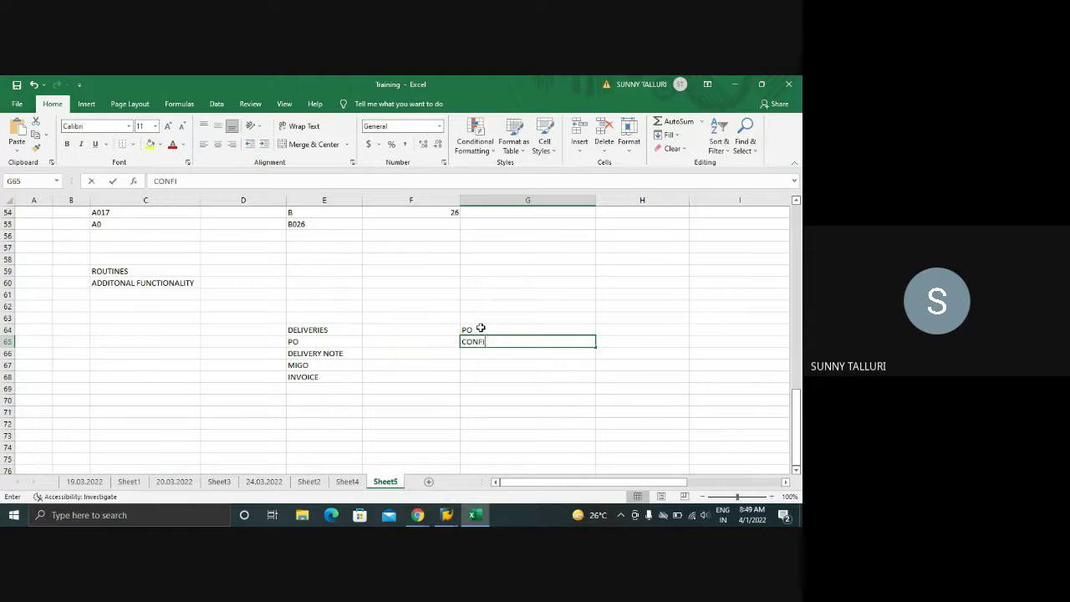
{"action": "type", "text": "MRATION CON"}
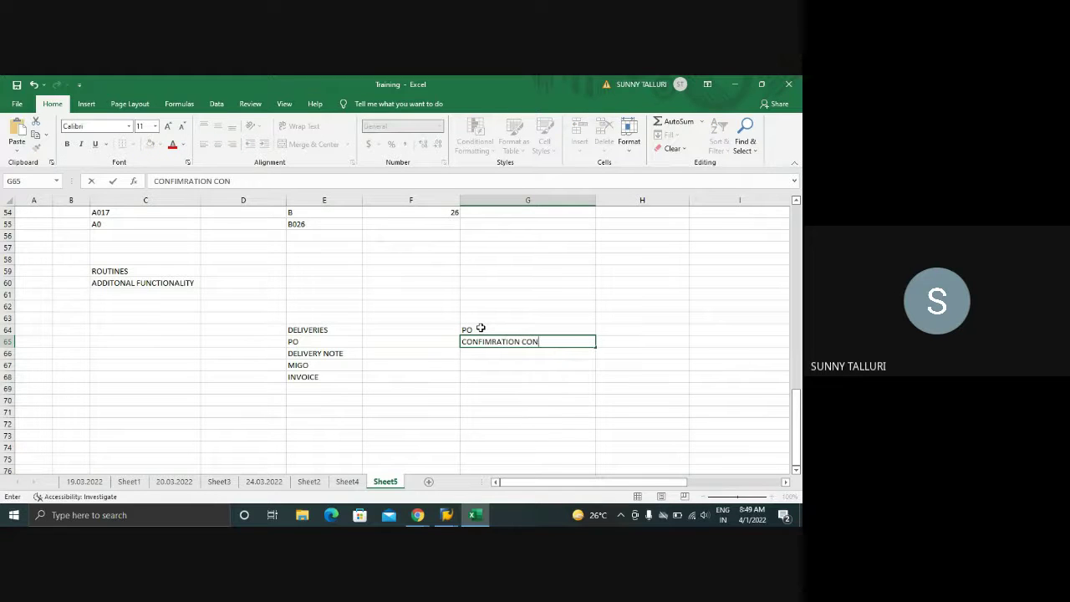
{"action": "type", "text": "TROL"}
{"action": "key", "text": "Return"}
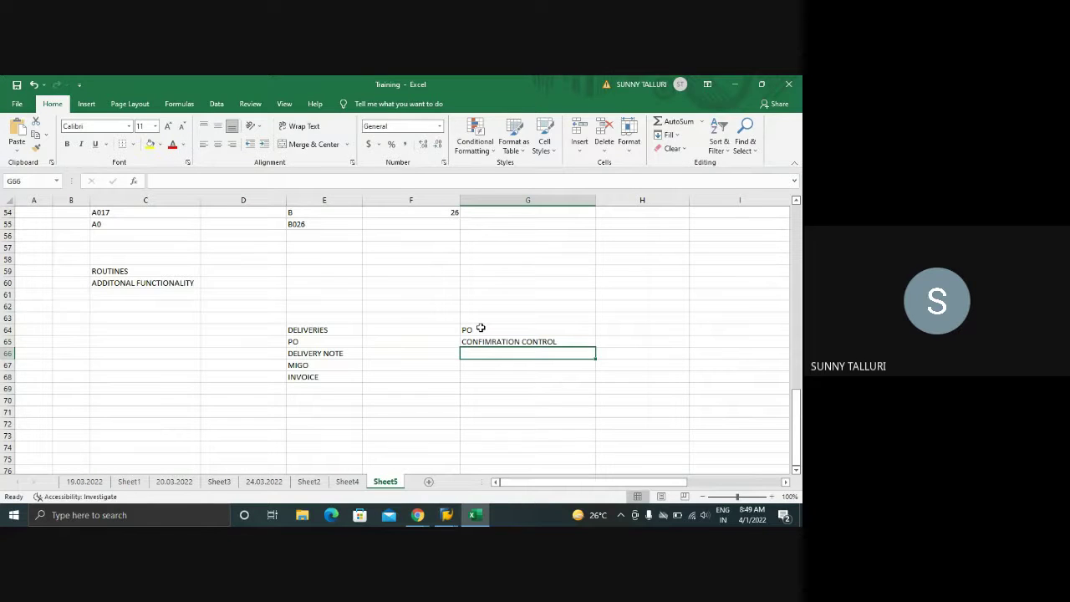
{"action": "type", "text": "ORDER A"}
{"action": "type", "text": "CKNOW"}
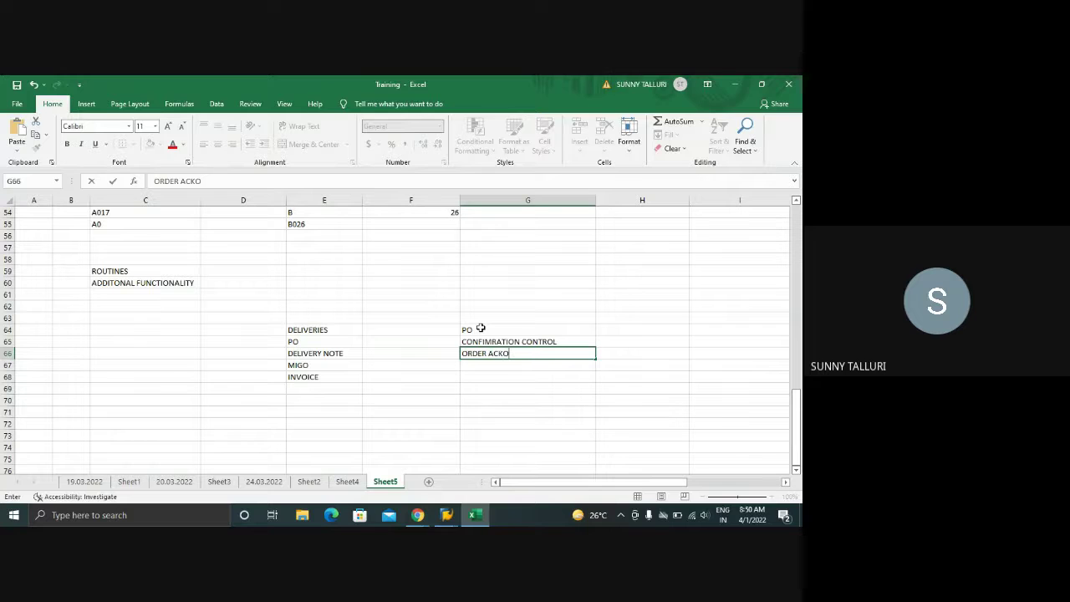
{"action": "type", "text": "LEDGEMENT"}
{"action": "key", "text": "Return"}
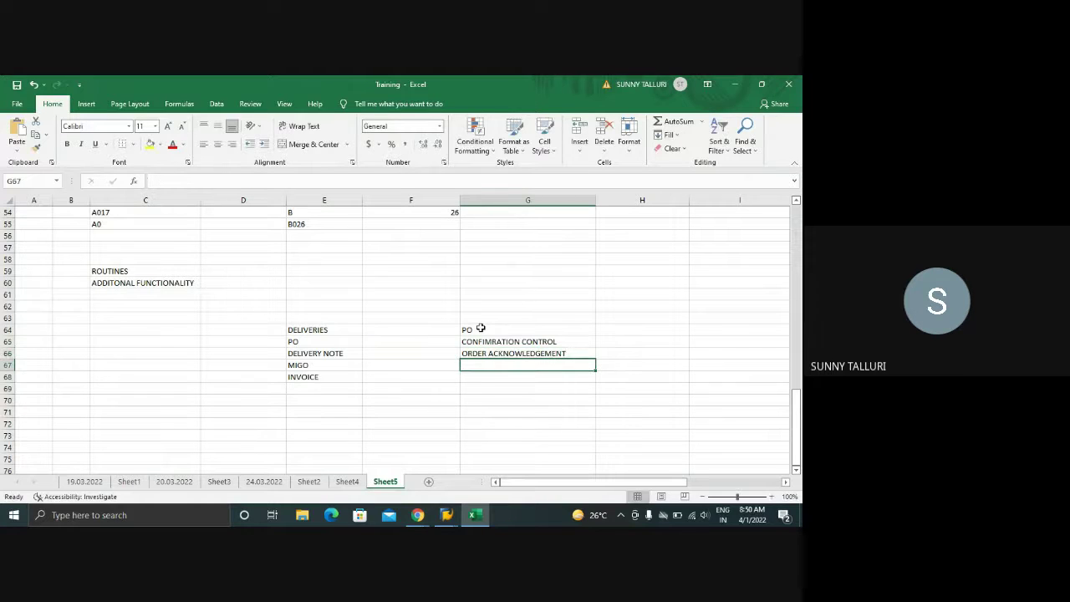
{"action": "type", "text": "SH"}
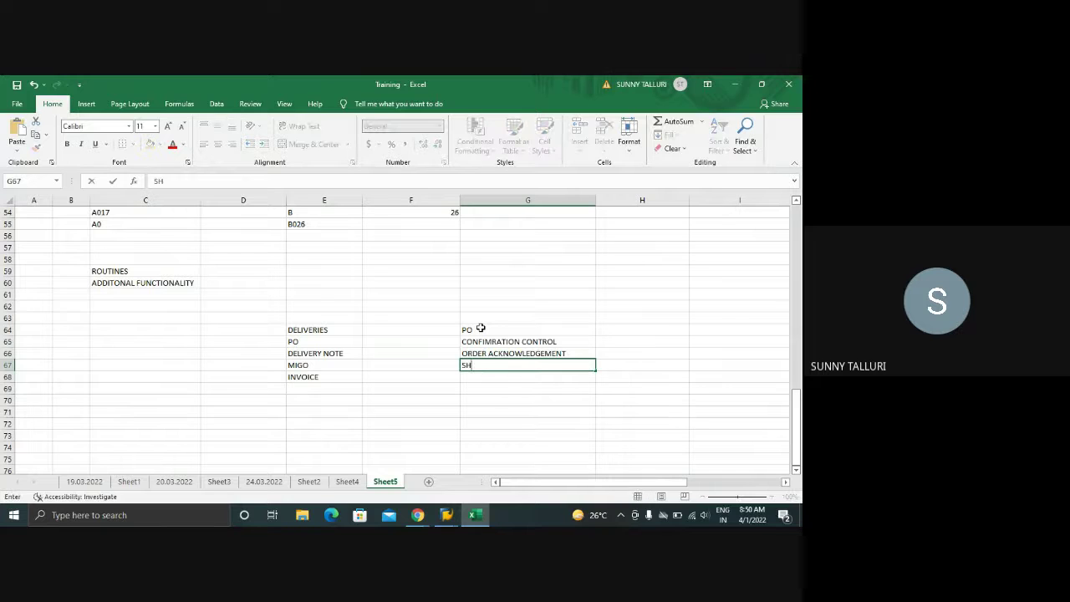
{"action": "type", "text": "IPPING NOTIFIC"}
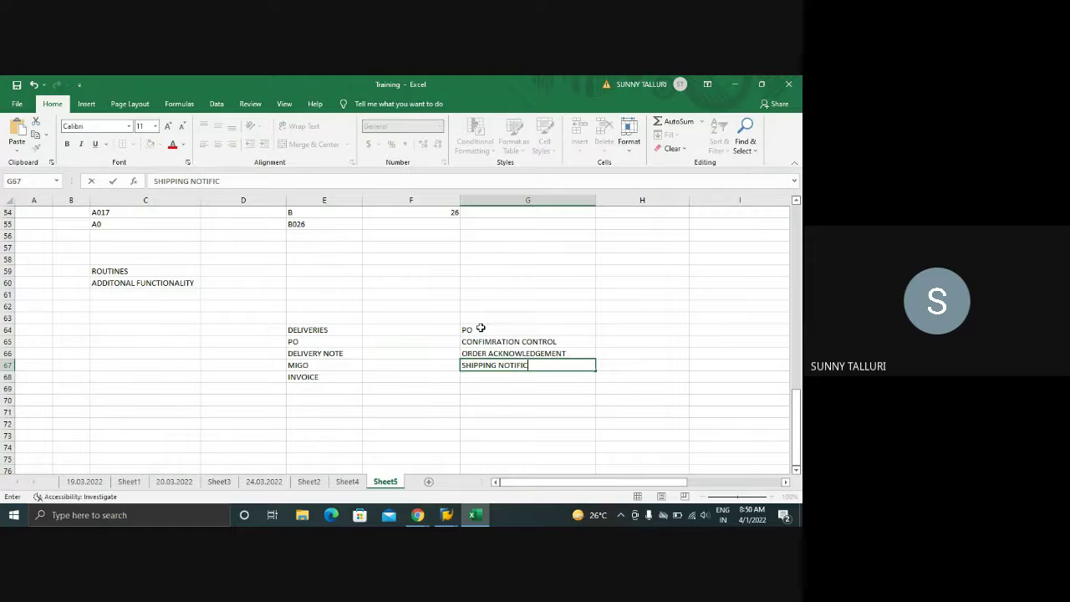
{"action": "type", "text": "ATION/INBOUND DELIVERY"}
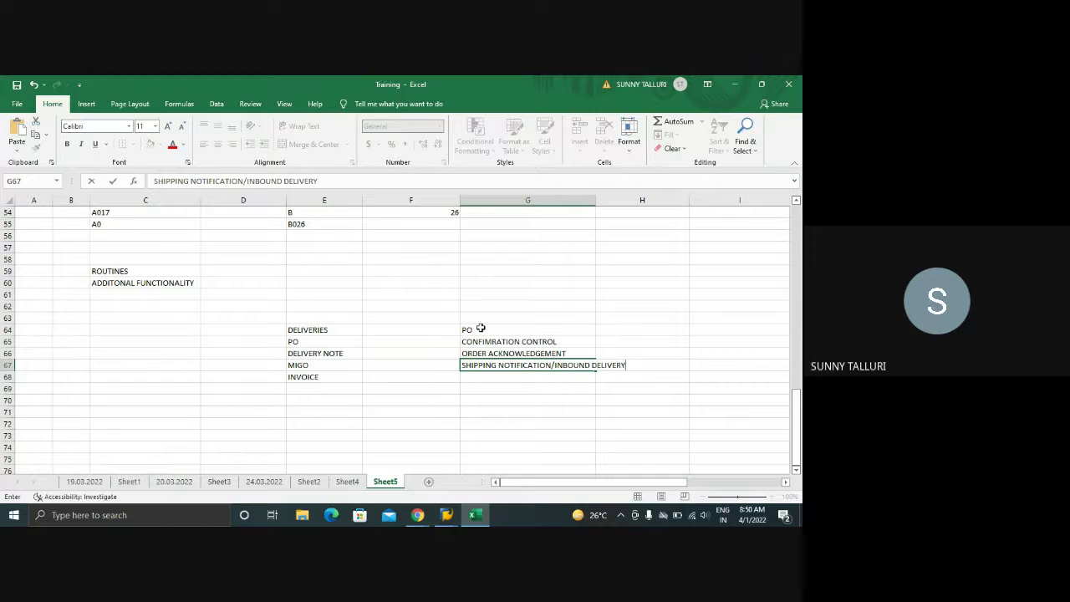
{"action": "key", "text": "Return"}
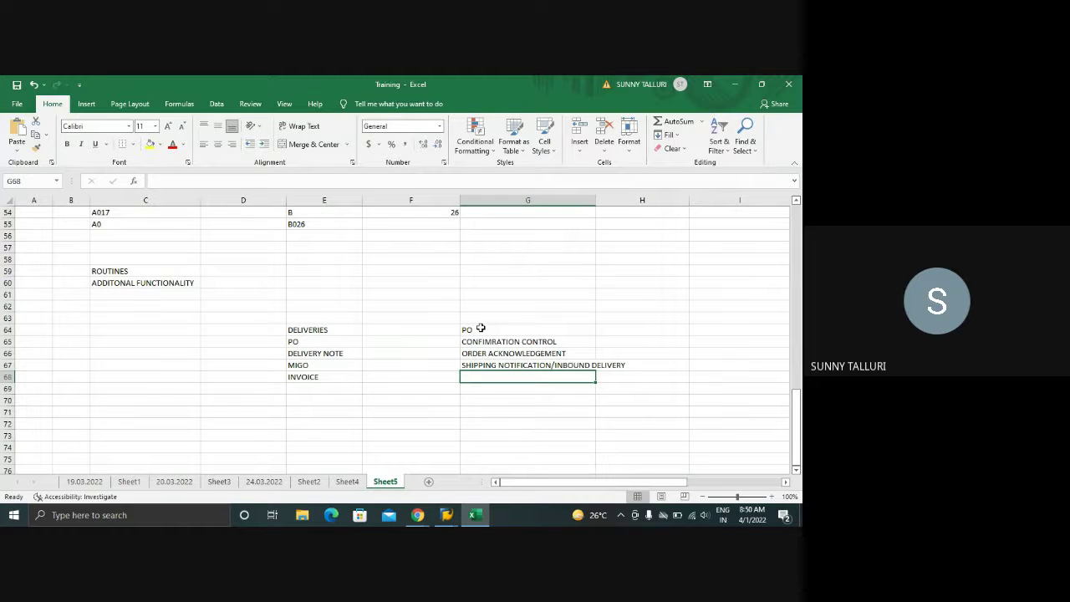
{"action": "type", "text": "MIGO"}
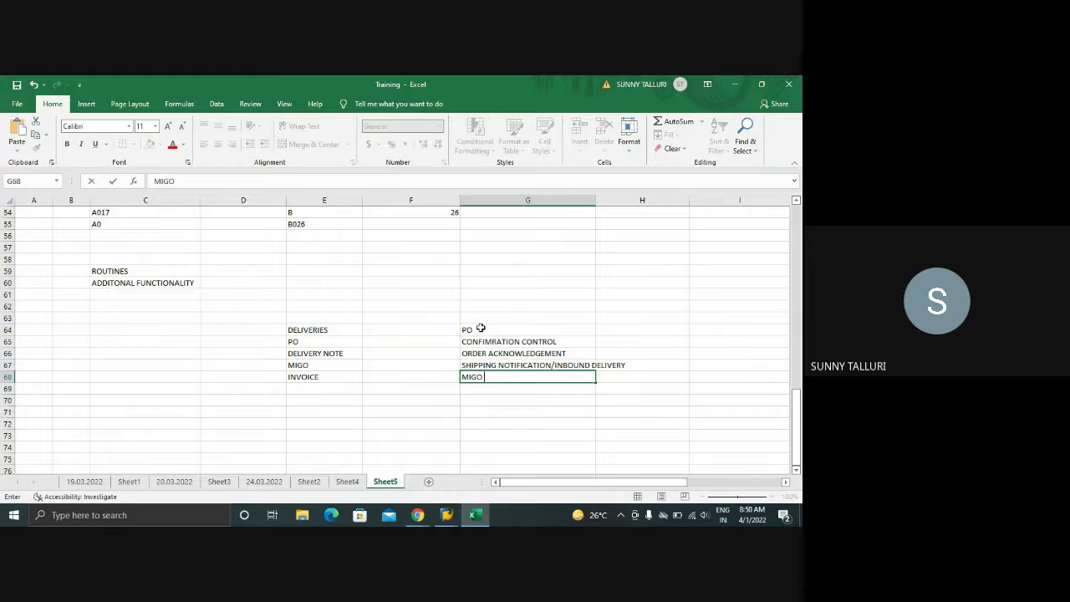
{"action": "type", "text": " VL32N"}
{"action": "key", "text": "Return"}
{"action": "type", "text": "I"}
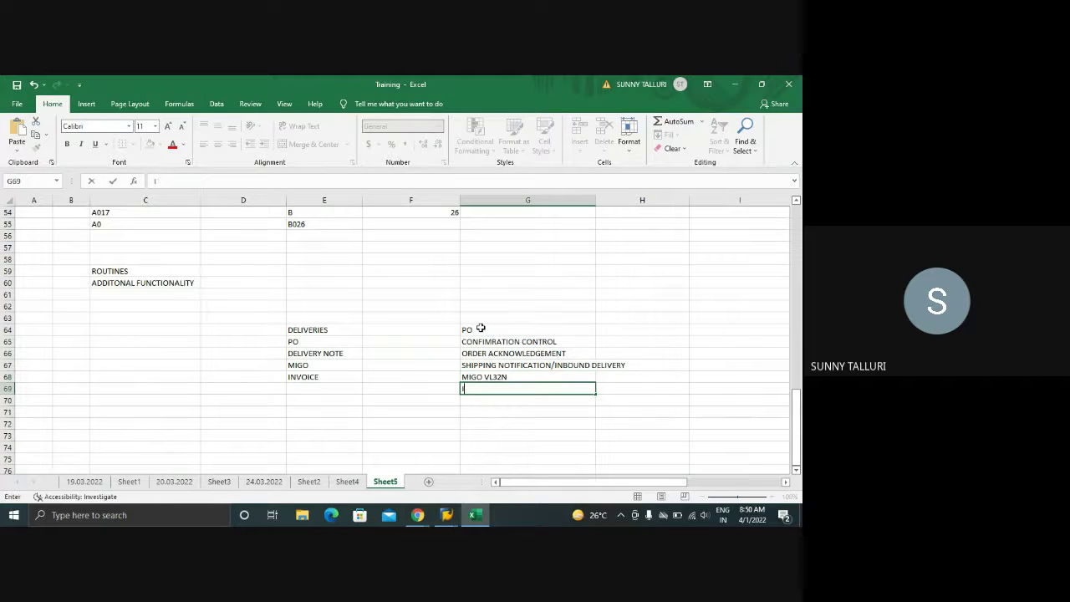
{"action": "type", "text": "NVOICE"}
{"action": "key", "text": "Return"}
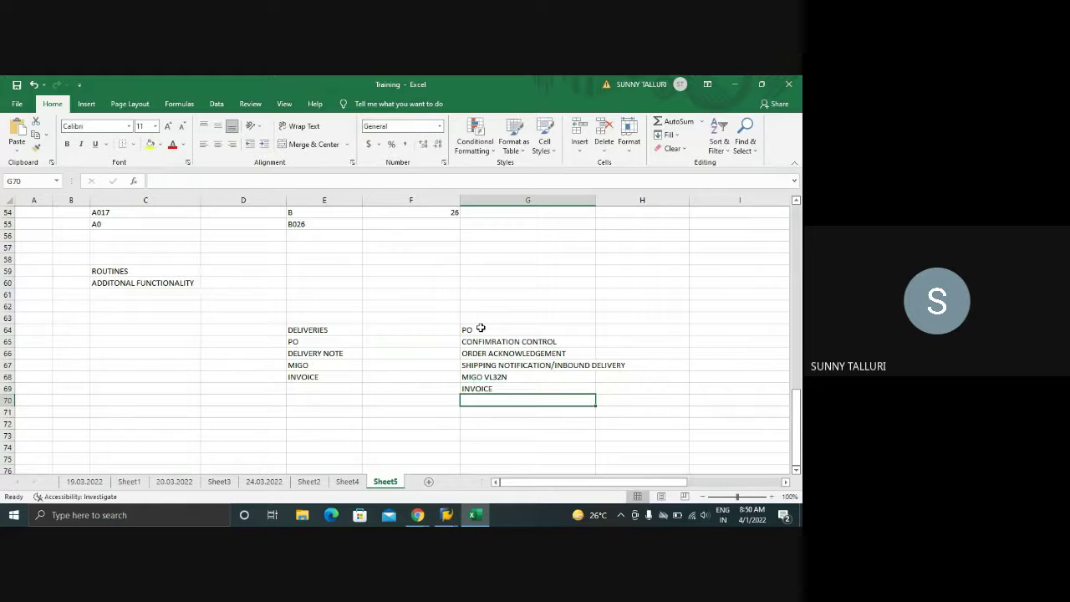
- Highlight both lists and point out the confirmation control and order acknowledgement steps
{"action": "left_click_drag", "start_coordinate": [310, 342], "coordinate": [311, 376]}
{"action": "left_click_drag", "start_coordinate": [471, 332], "coordinate": [485, 393]}
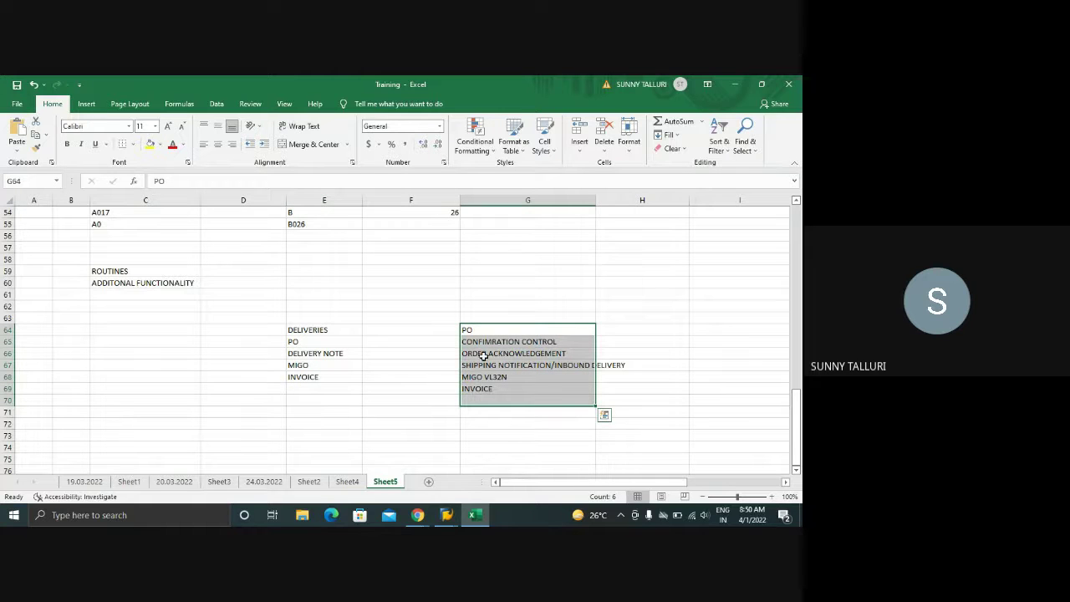
{"action": "left_click", "coordinate": [493, 352]}
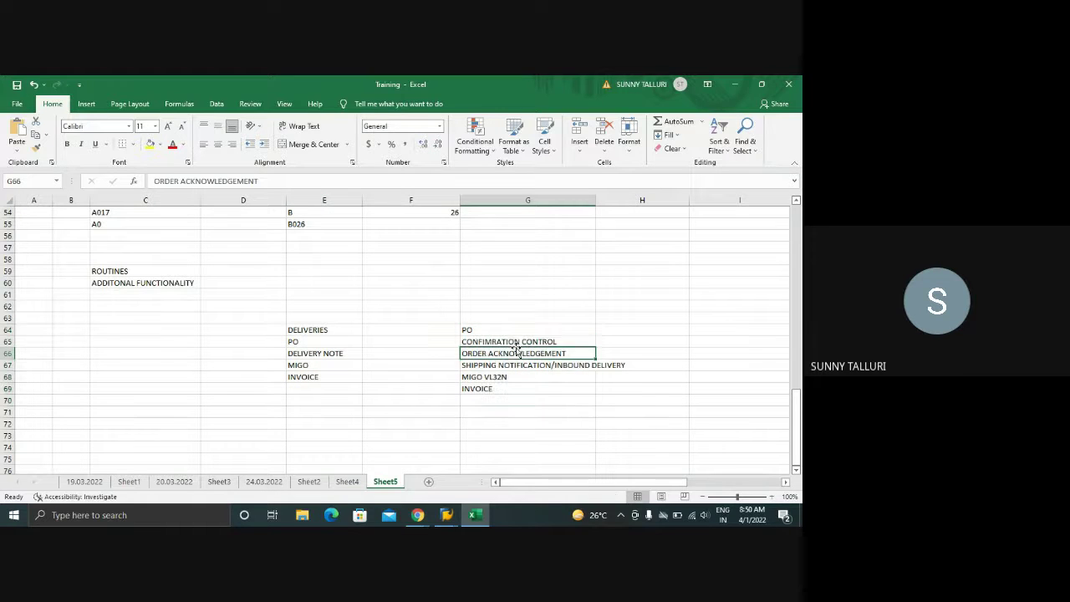
{"action": "left_click", "coordinate": [519, 341]}
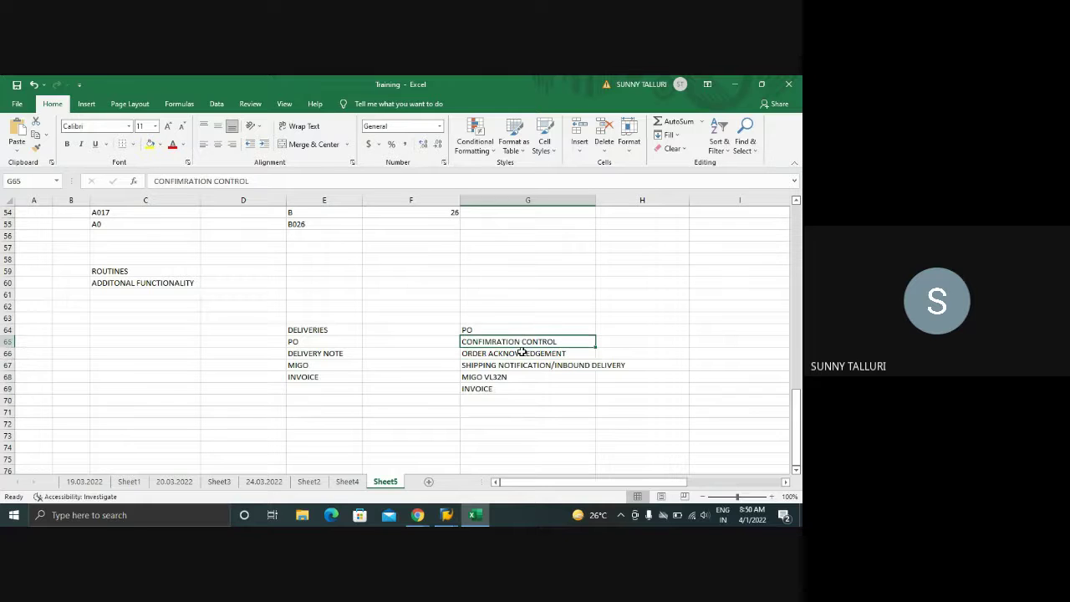
{"action": "left_click", "coordinate": [521, 352]}
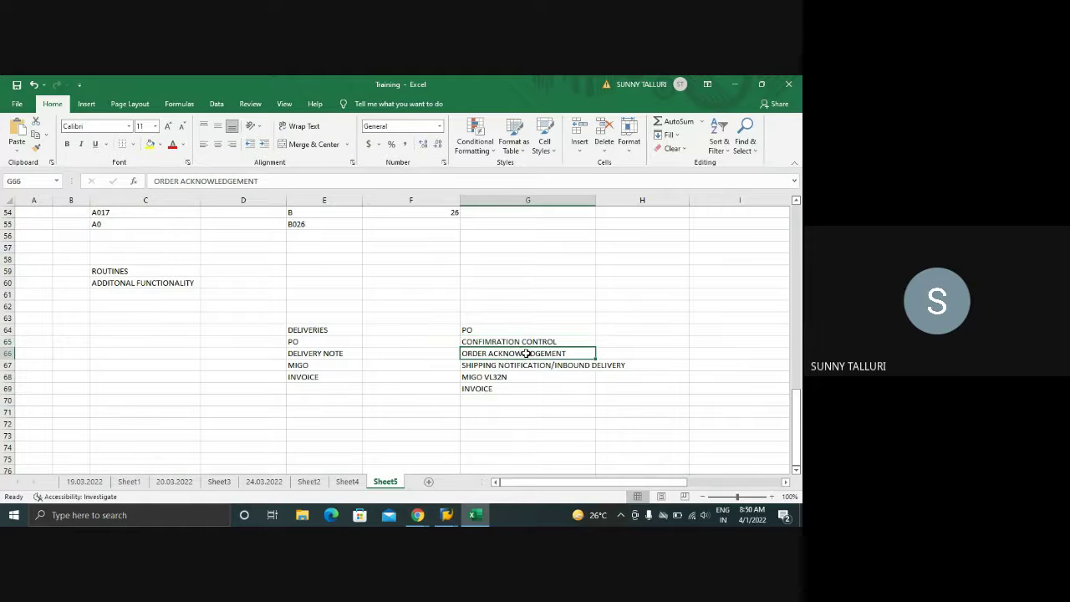
{"action": "left_click", "coordinate": [618, 353]}
{"action": "left_click", "coordinate": [558, 361]}
{"action": "left_click", "coordinate": [544, 352]}
{"action": "left_click", "coordinate": [607, 351]}
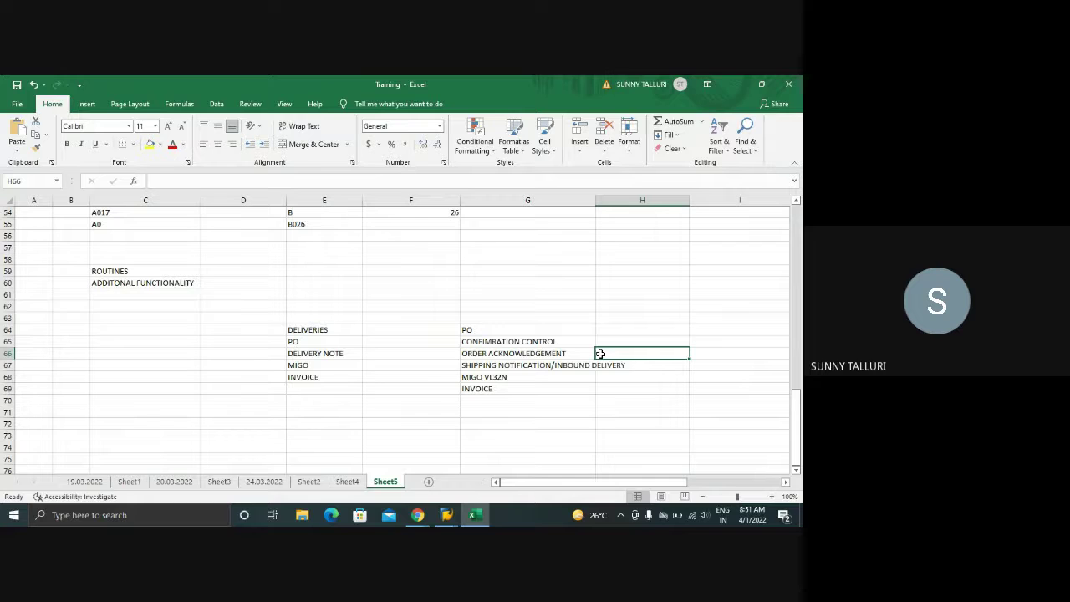
- In the SAP window, open SE16N with table EKES in place of B026
{"action": "mouse_move", "coordinate": [456, 518]}
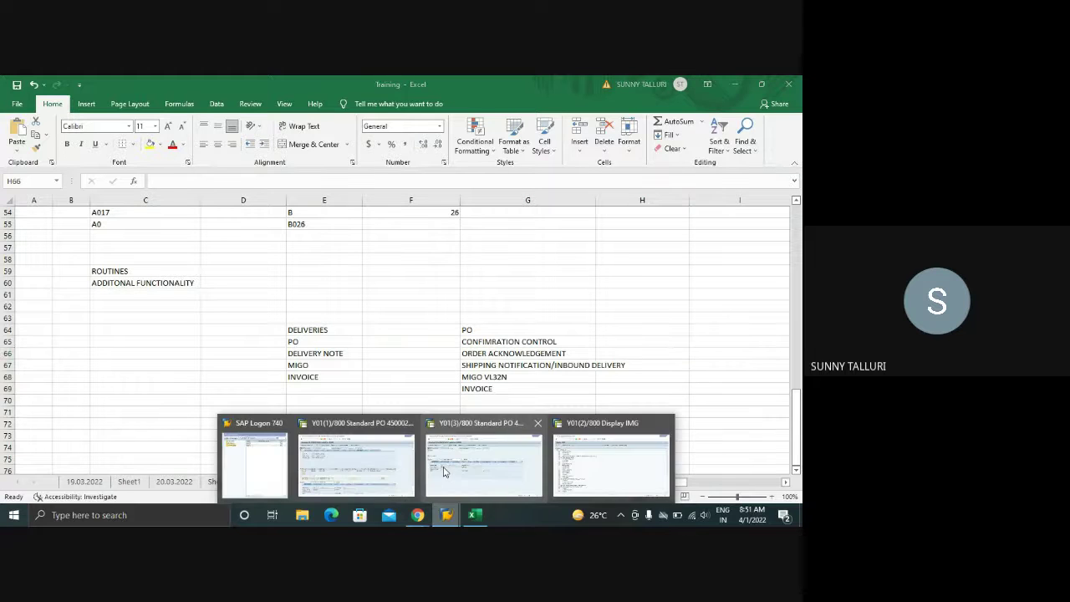
{"action": "left_click", "coordinate": [566, 449]}
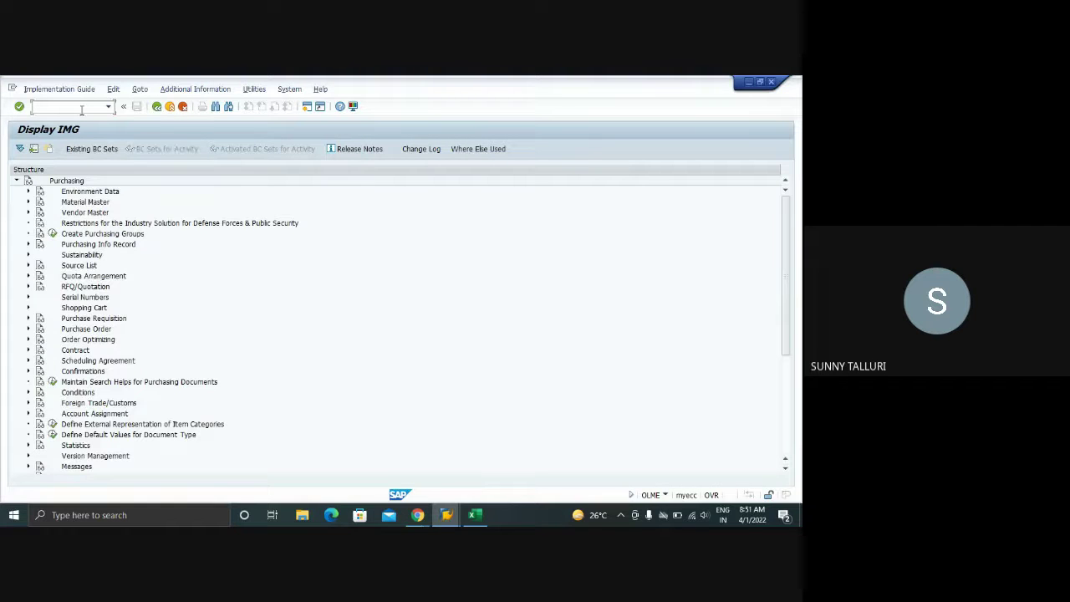
{"action": "type", "text": "/OSE16N"}
{"action": "key", "text": "Return"}
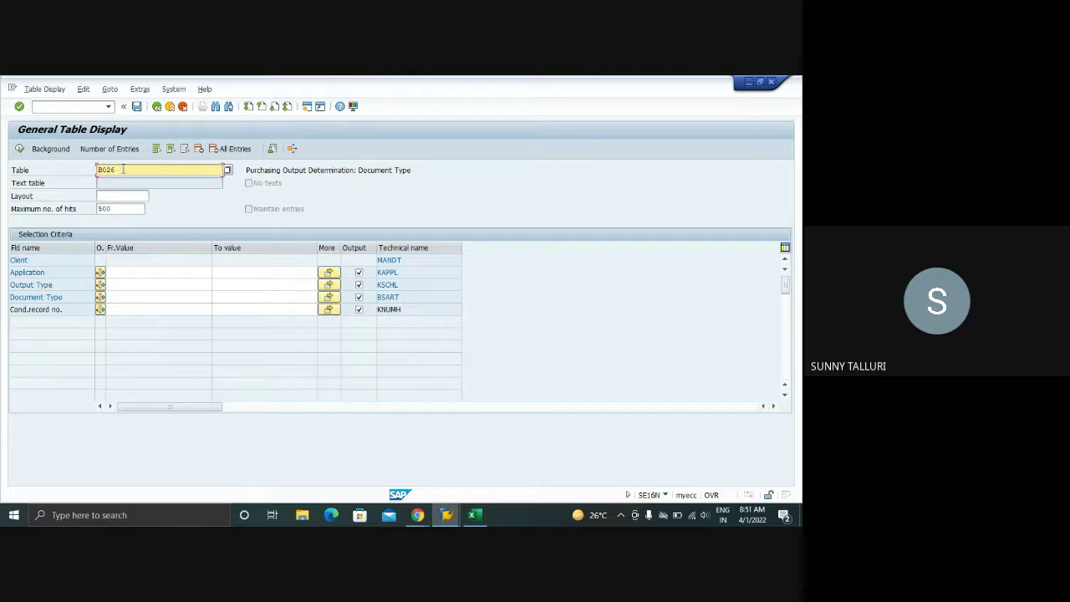
{"action": "key", "text": "Delete"}
{"action": "type", "text": "EKES"}
{"action": "key", "text": "Return"}
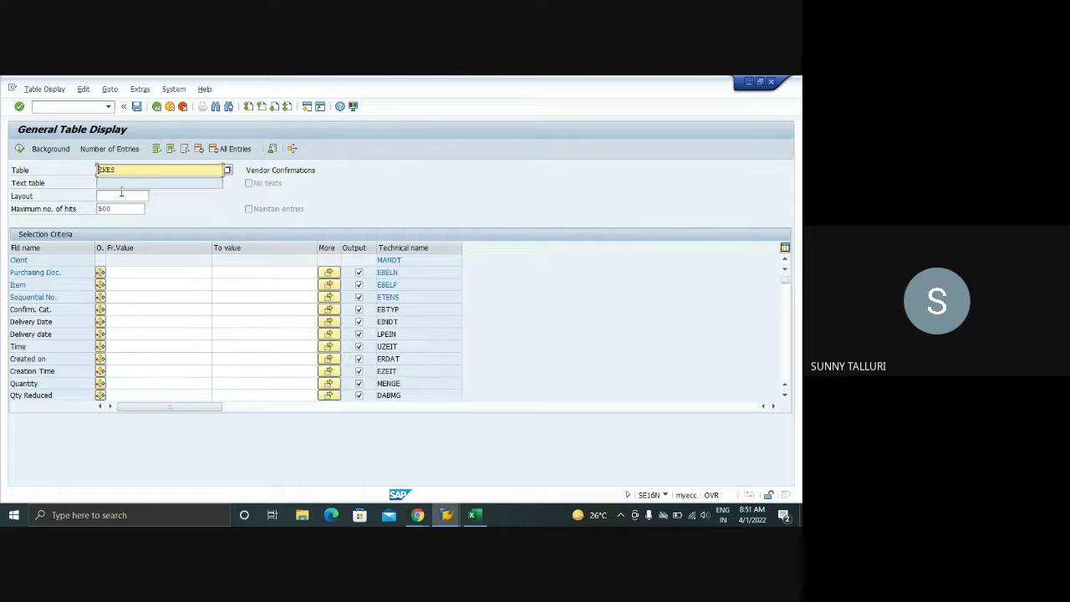
- Check the EKES entry count, display the entries and sort Purch.Doc. descending
{"action": "left_click", "coordinate": [131, 272]}
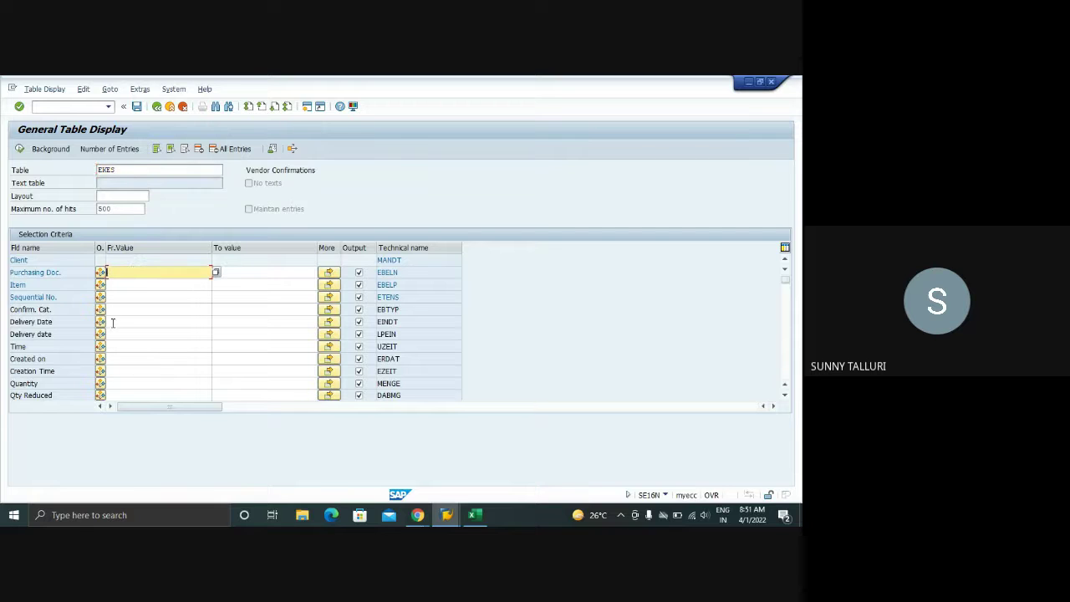
{"action": "left_click", "coordinate": [99, 149]}
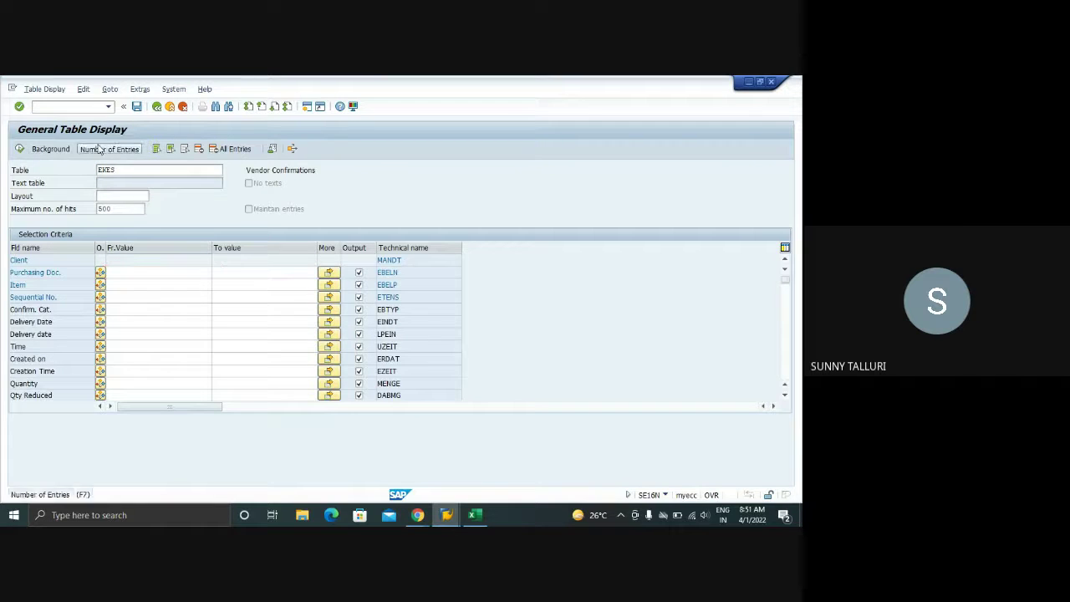
{"action": "left_click", "coordinate": [221, 237]}
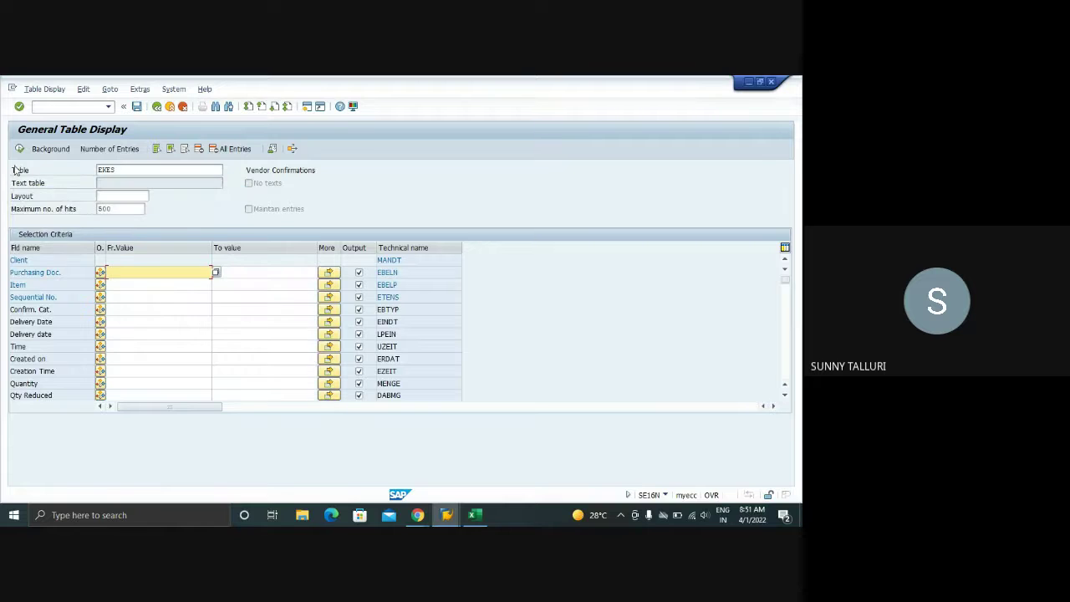
{"action": "left_click", "coordinate": [19, 149]}
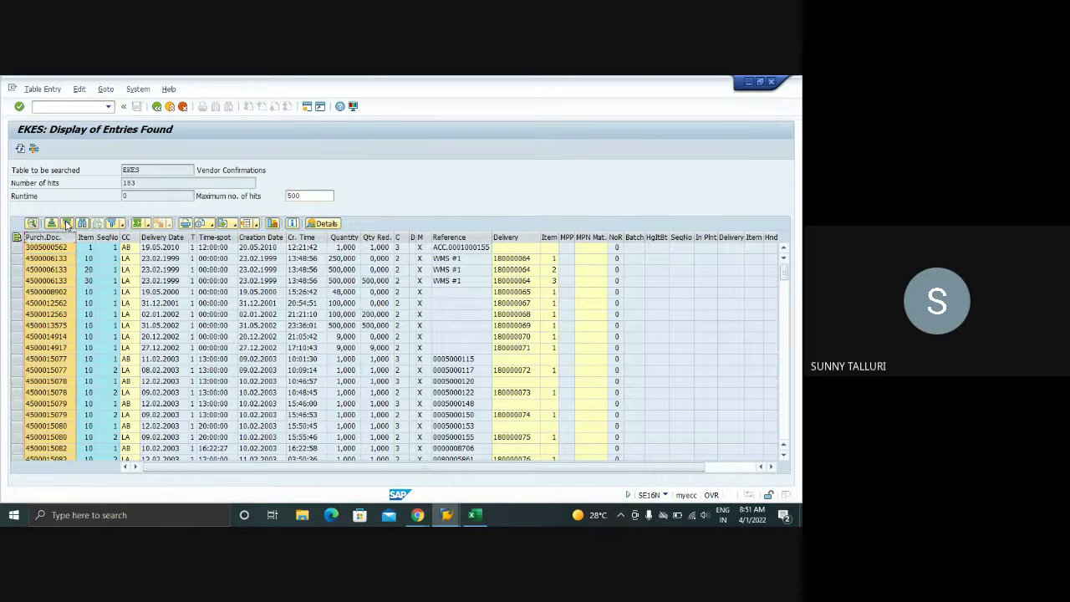
{"action": "left_click", "coordinate": [67, 224]}
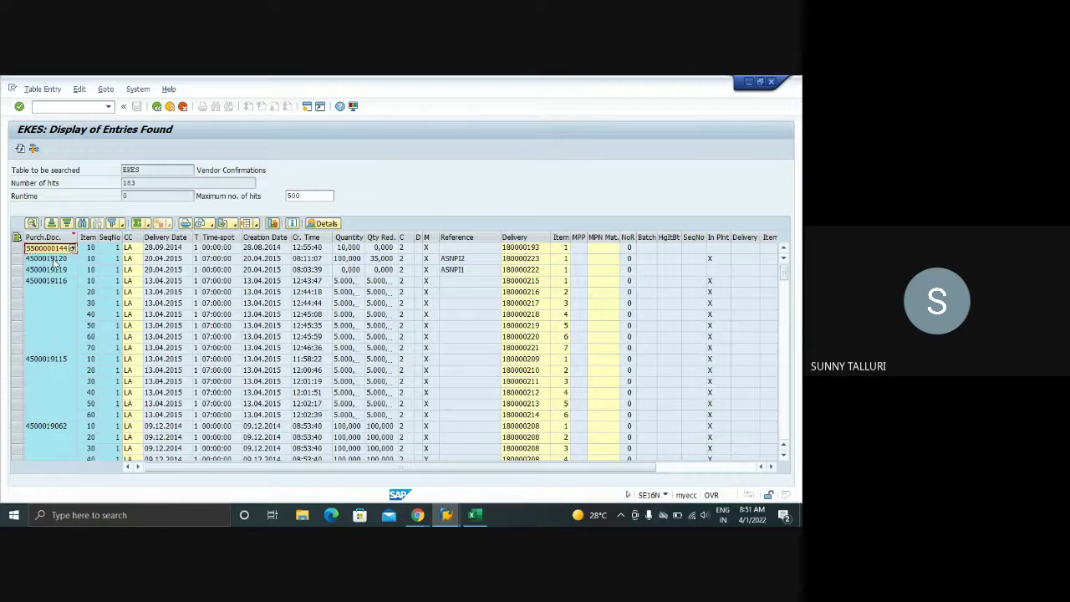
- Run /nME33L to display a scheduling agreement
{"action": "left_click", "coordinate": [65, 107]}
{"action": "type", "text": "/nME33L"}
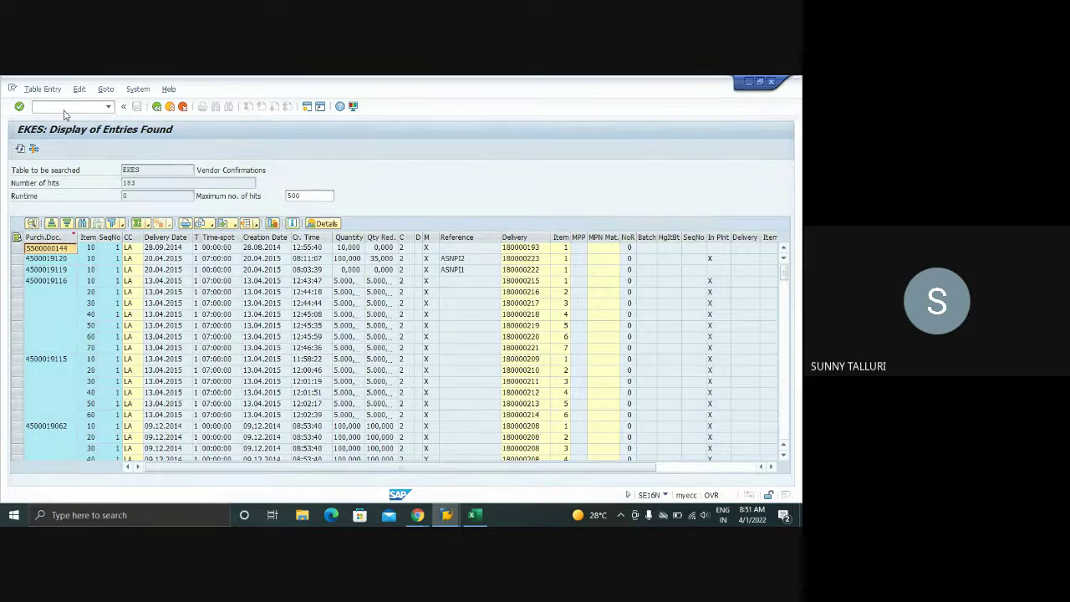
{"action": "key", "text": "Return"}
- Paste the agreement number and show the confirmations overview for item 10 Steel Billets
{"action": "key", "text": "ctrl+v"}
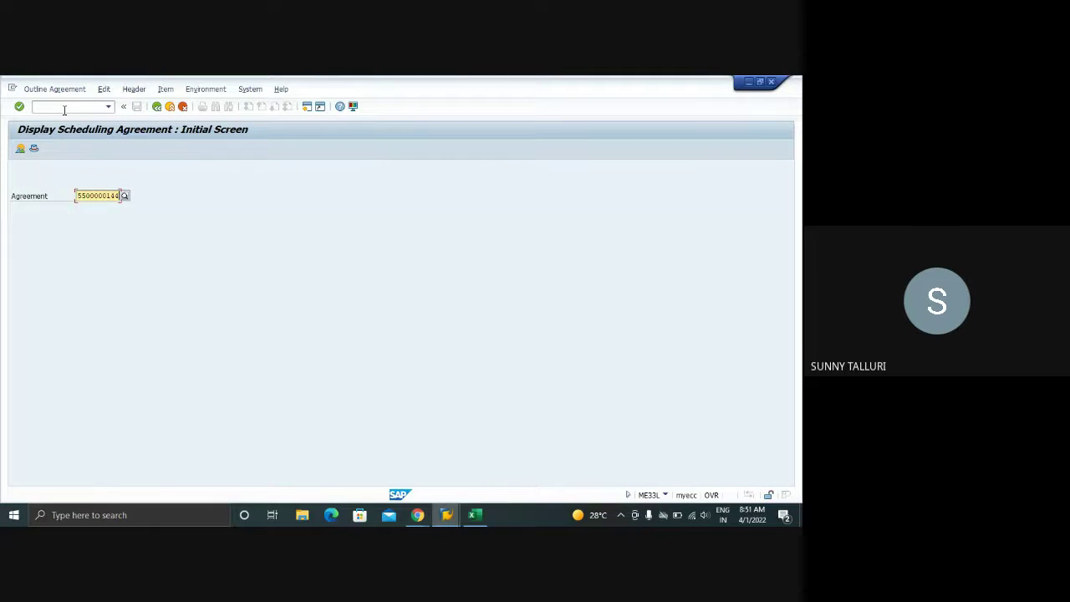
{"action": "key", "text": "Return"}
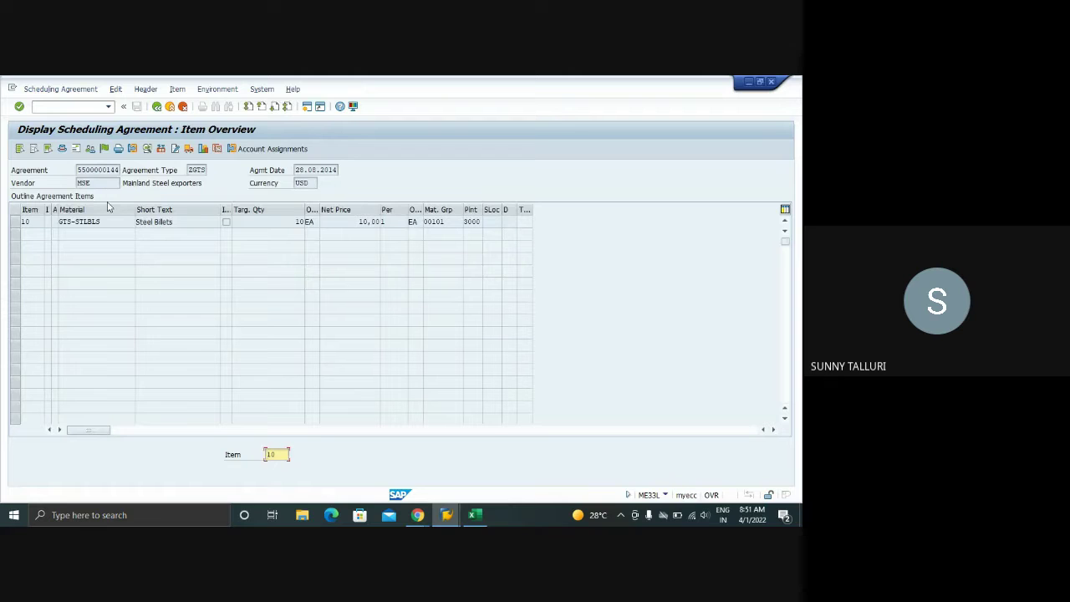
{"action": "left_click", "coordinate": [20, 222]}
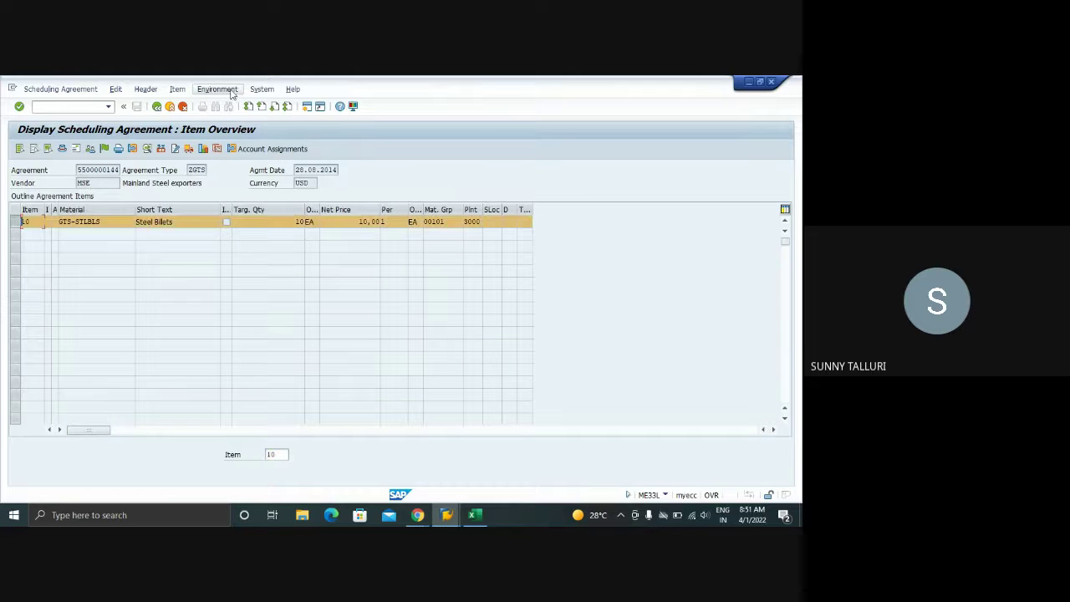
{"action": "left_click", "coordinate": [177, 88]}
{"action": "mouse_move", "coordinate": [234, 132]}
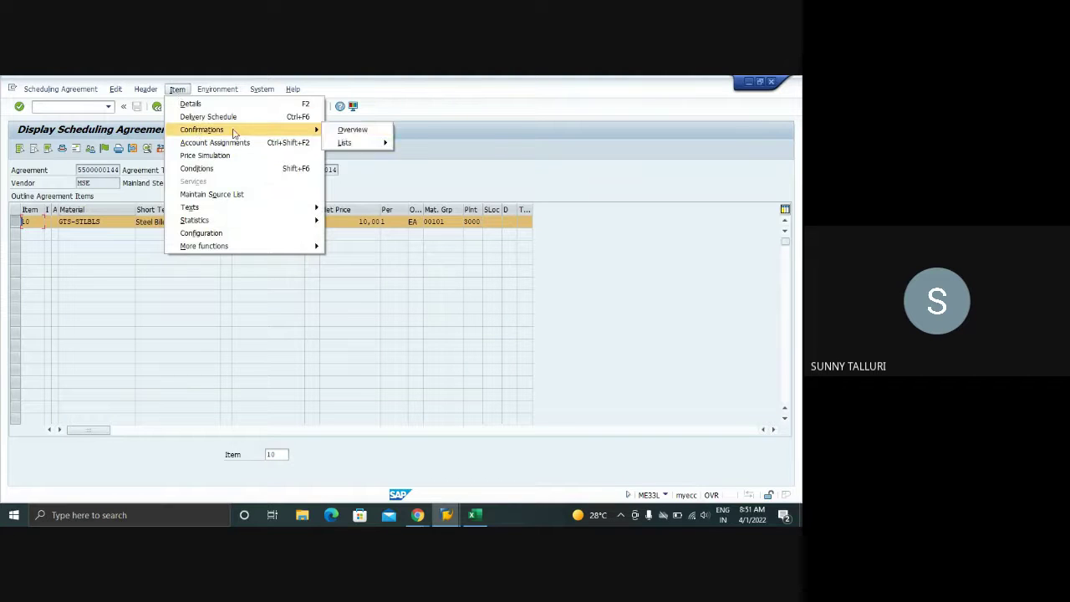
{"action": "left_click", "coordinate": [351, 130]}
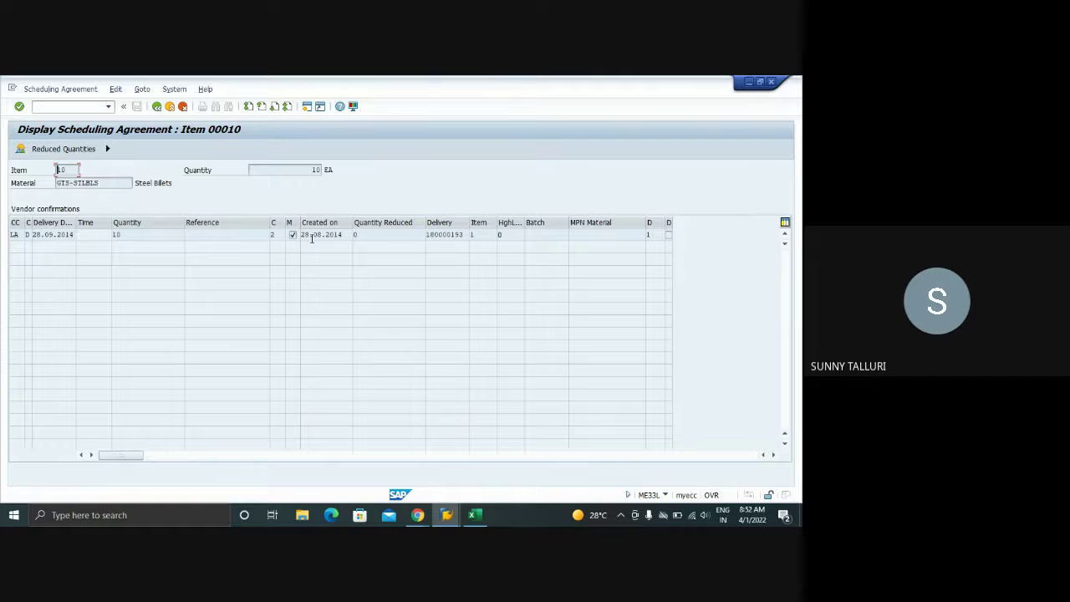
- Inspect the LA confirmation category, linked inbound delivery and confirmed delivery date
{"action": "left_click", "coordinate": [19, 235]}
{"action": "left_click", "coordinate": [452, 234]}
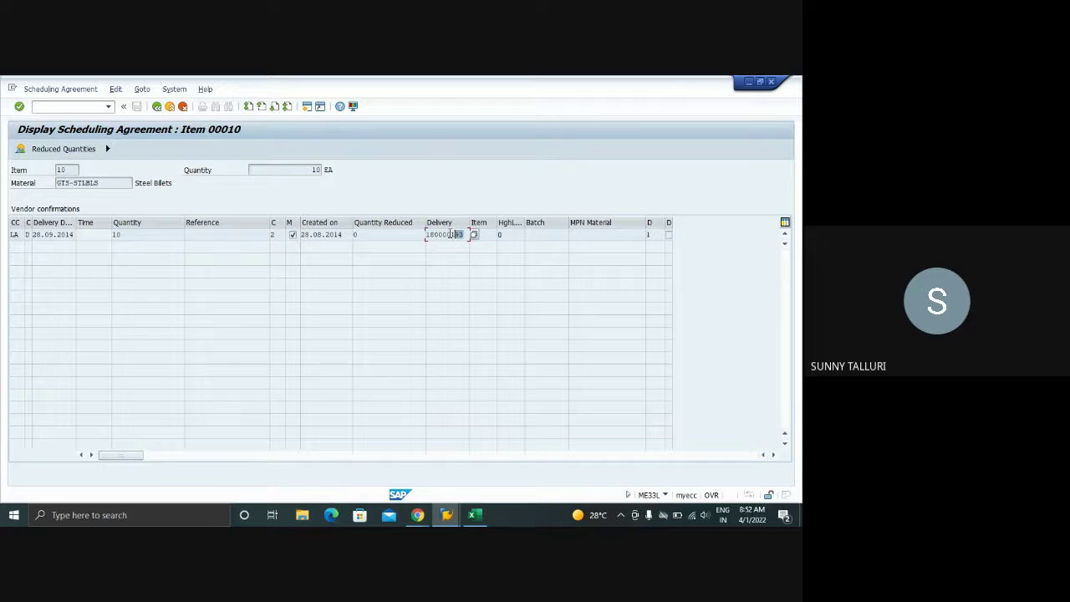
{"action": "left_click", "coordinate": [15, 234]}
{"action": "double_click", "coordinate": [15, 234]}
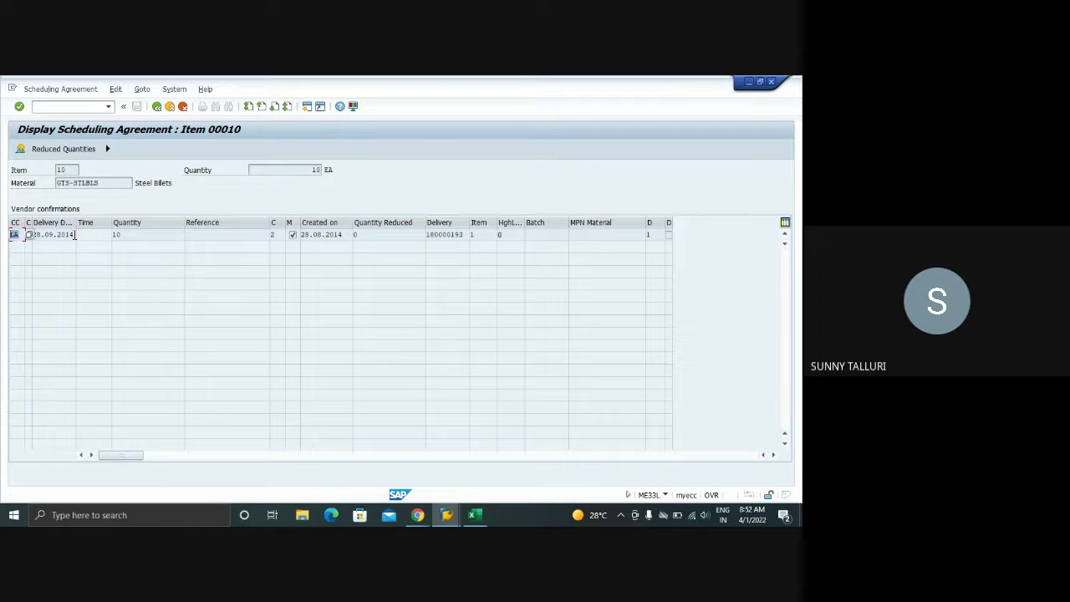
{"action": "left_click_drag", "start_coordinate": [74, 235], "coordinate": [20, 235]}
{"action": "double_click", "coordinate": [21, 234]}
- In the Training workbook, enter ORDRSP in C68 and AB in C69
{"action": "left_click", "coordinate": [474, 514]}
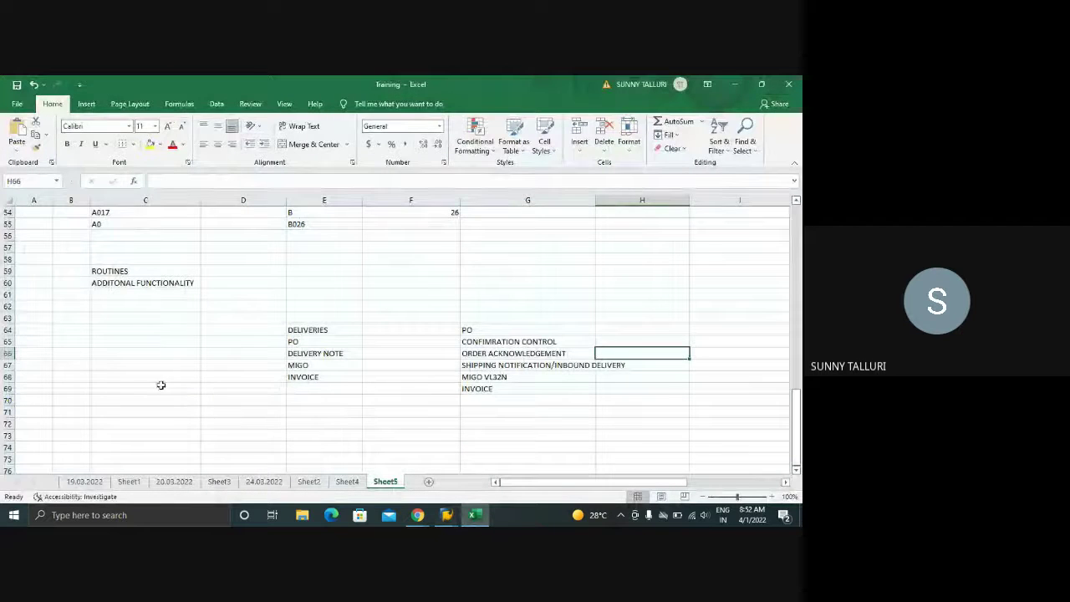
{"action": "left_click", "coordinate": [106, 373]}
{"action": "type", "text": "ORDR"}
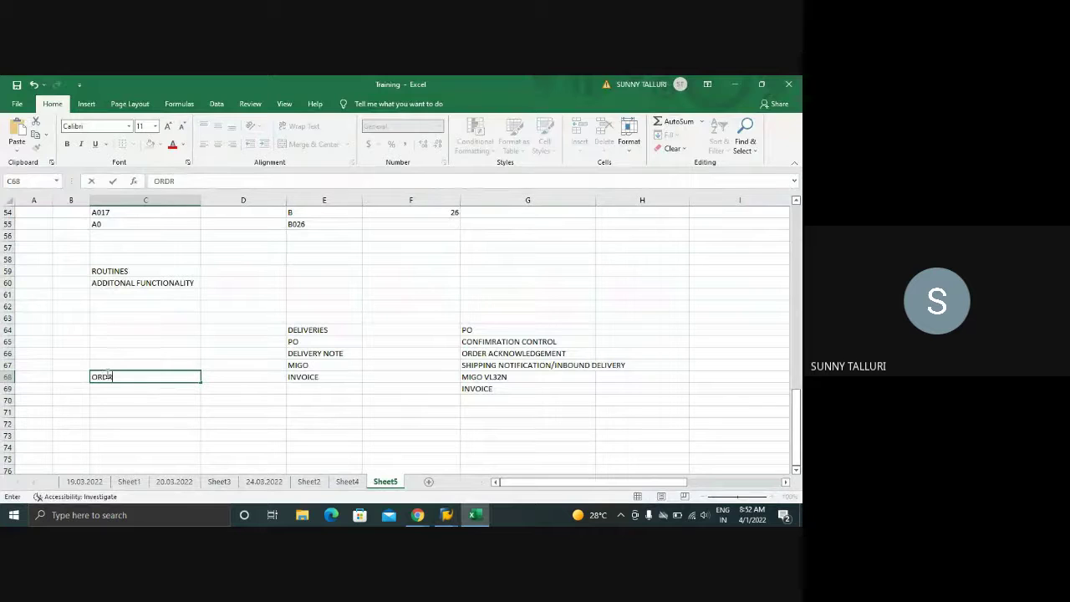
{"action": "type", "text": "SP"}
{"action": "key", "text": "Return"}
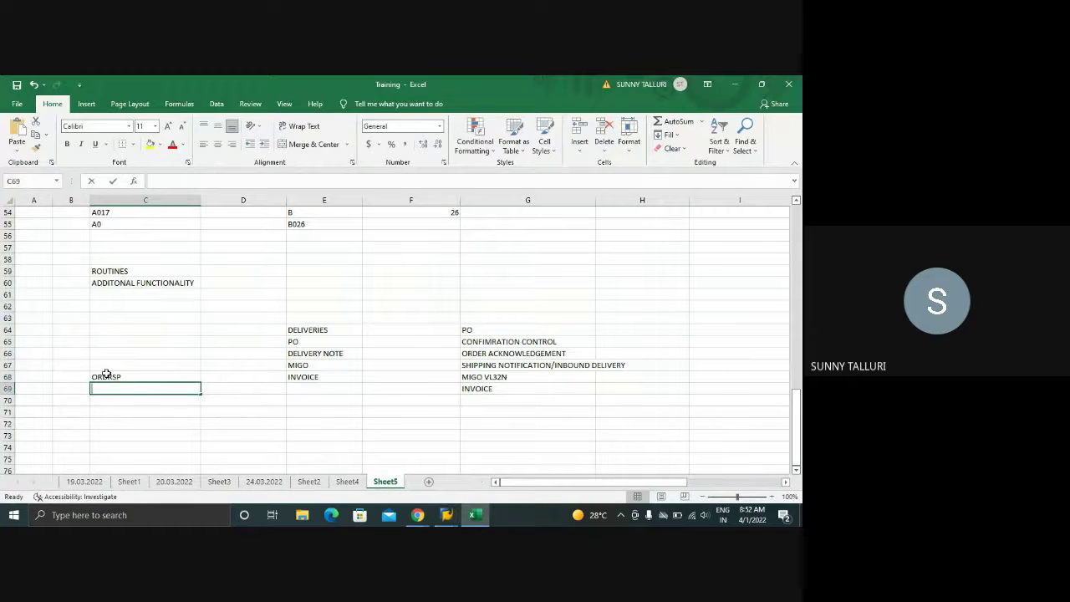
{"action": "type", "text": "AB"}
{"action": "key", "text": "Return"}
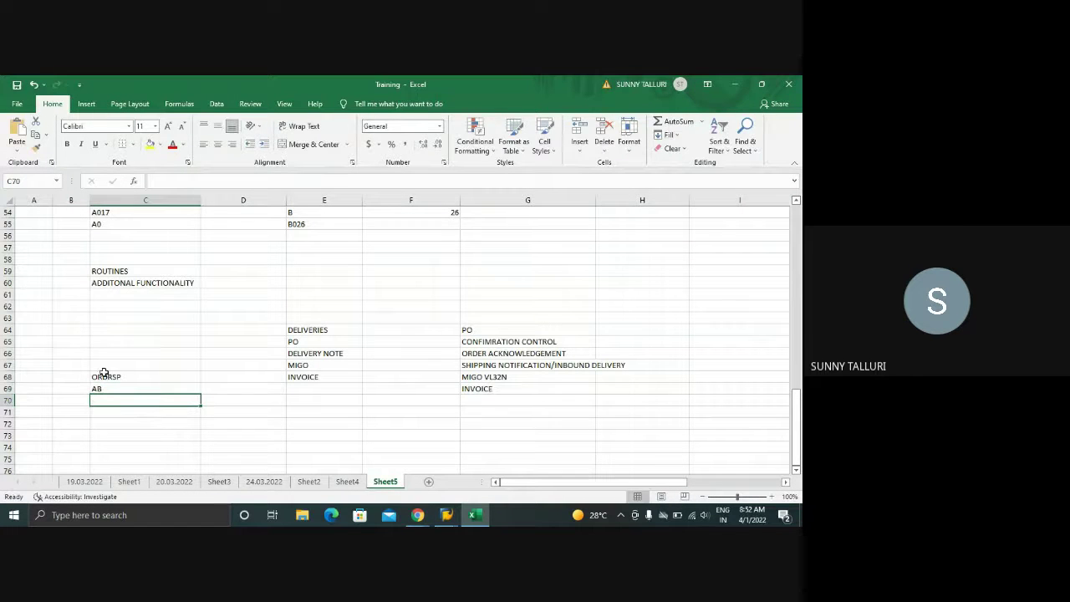
- Confirm LA in cell C65
{"action": "left_click", "coordinate": [106, 387]}
{"action": "left_click", "coordinate": [107, 376]}
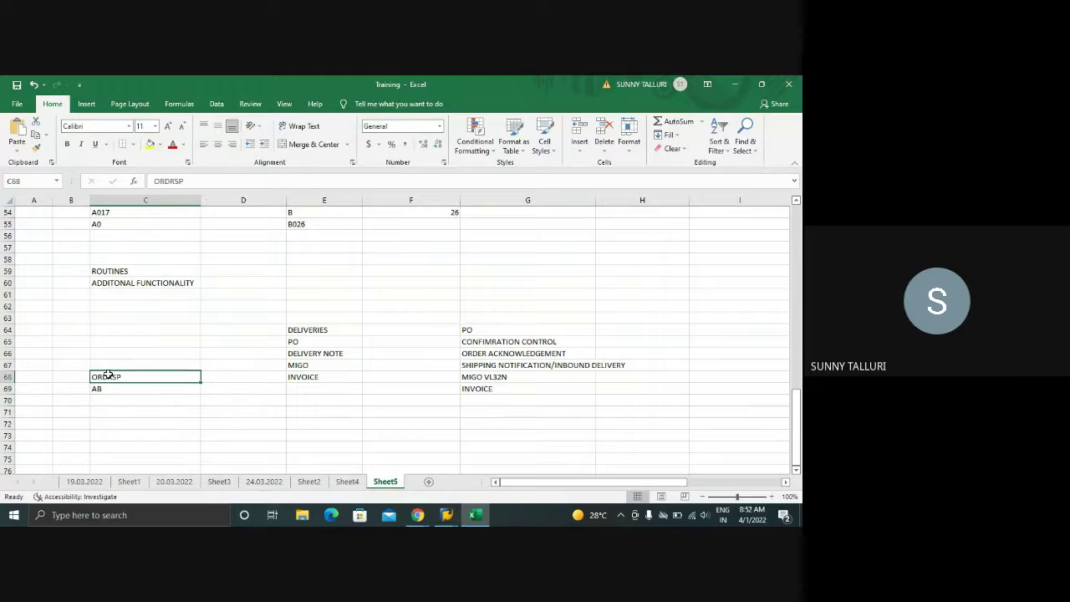
{"action": "left_click", "coordinate": [109, 344]}
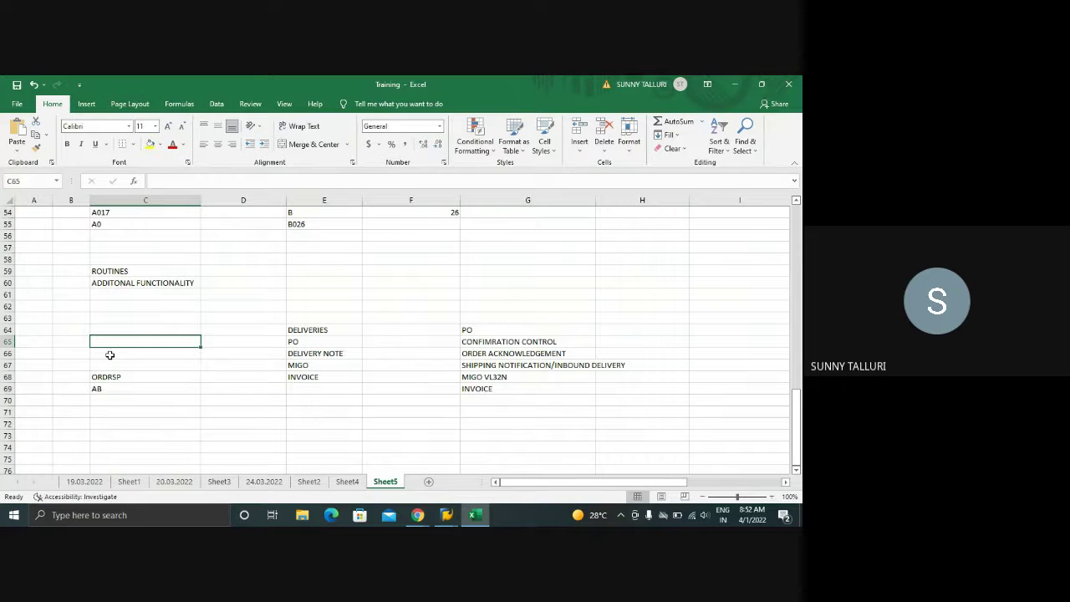
{"action": "type", "text": "C"}
{"action": "key", "text": "BackSpace"}
{"action": "key", "text": "Tab"}
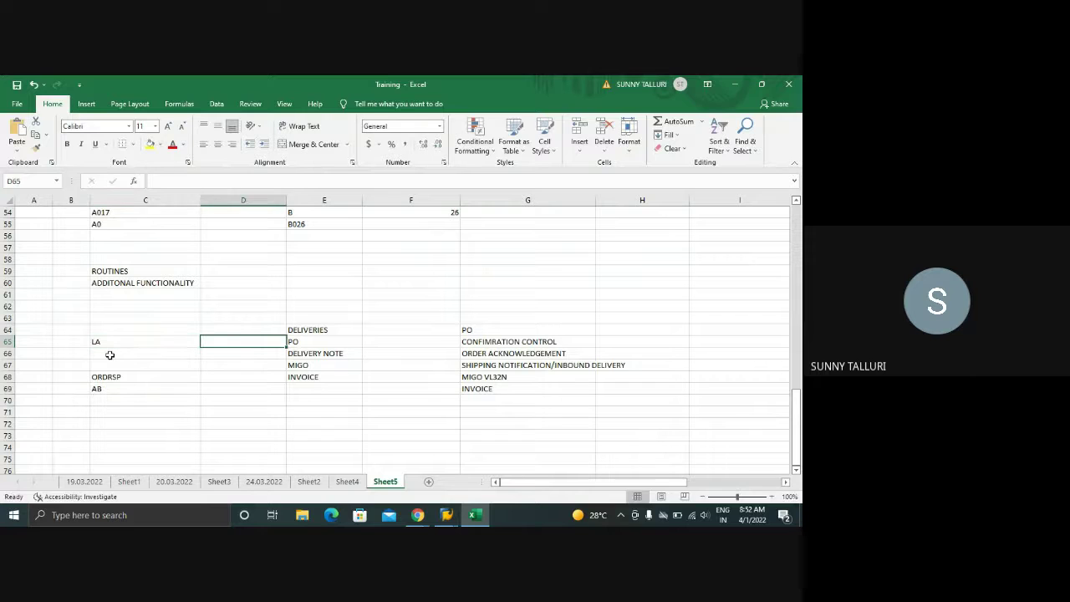
- Enter AUTOMATIC in C66, EDI in D66 and DESADV in D67
{"action": "left_click", "coordinate": [110, 355]}
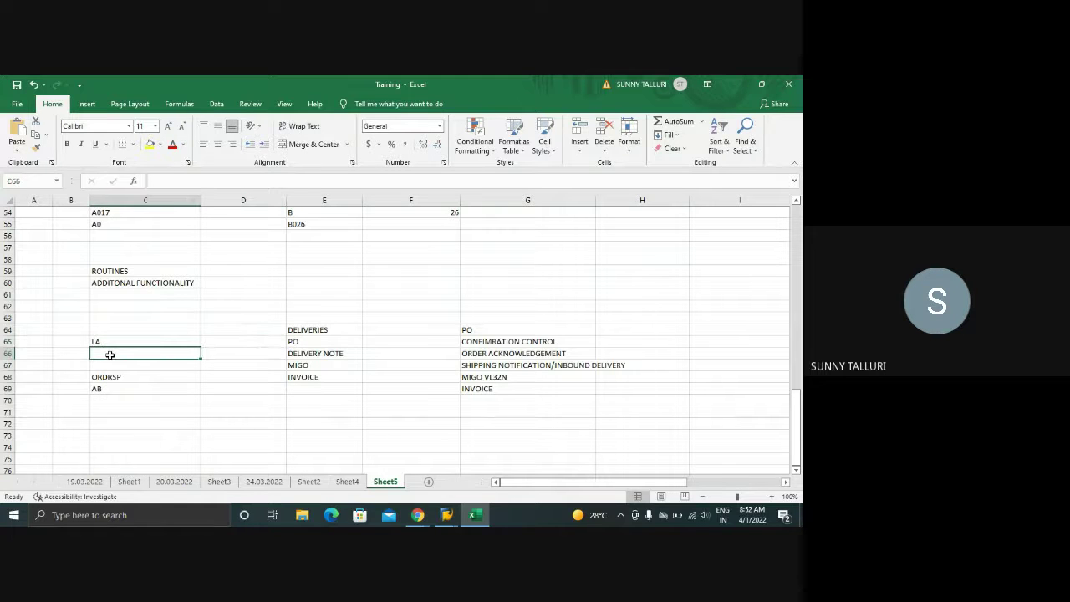
{"action": "type", "text": "AU"}
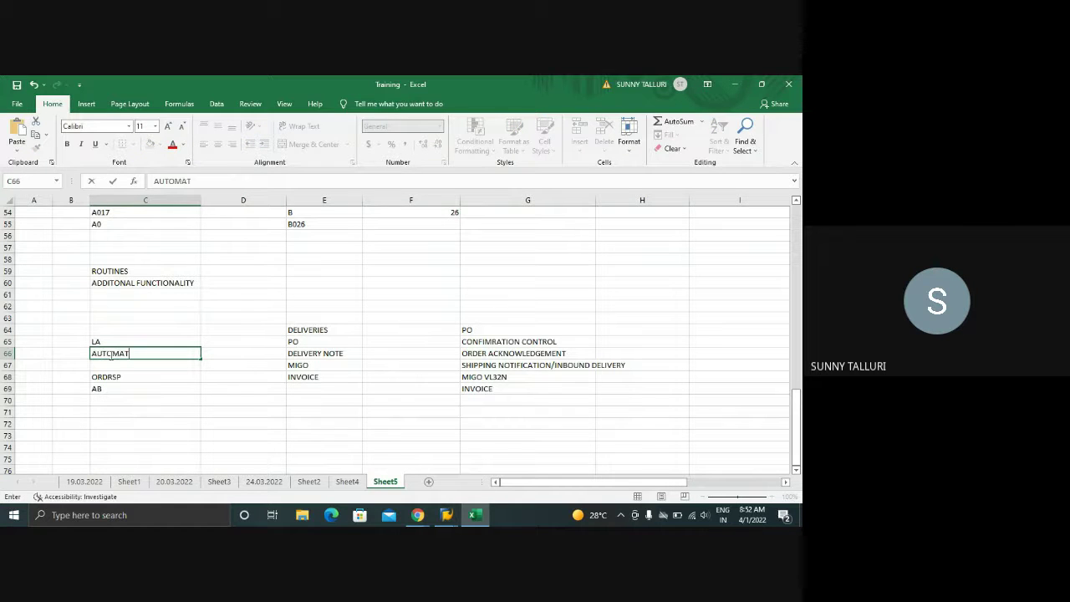
{"action": "type", "text": "TOMATIC"}
{"action": "key", "text": "Tab"}
{"action": "type", "text": "e"}
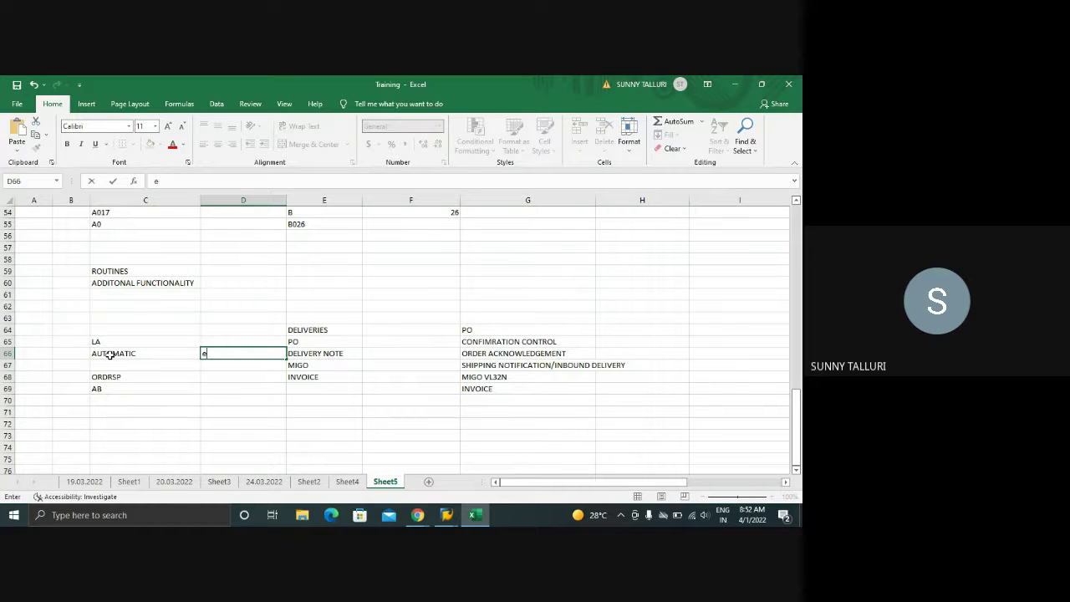
{"action": "type", "text": "di"}
{"action": "key", "text": "Return"}
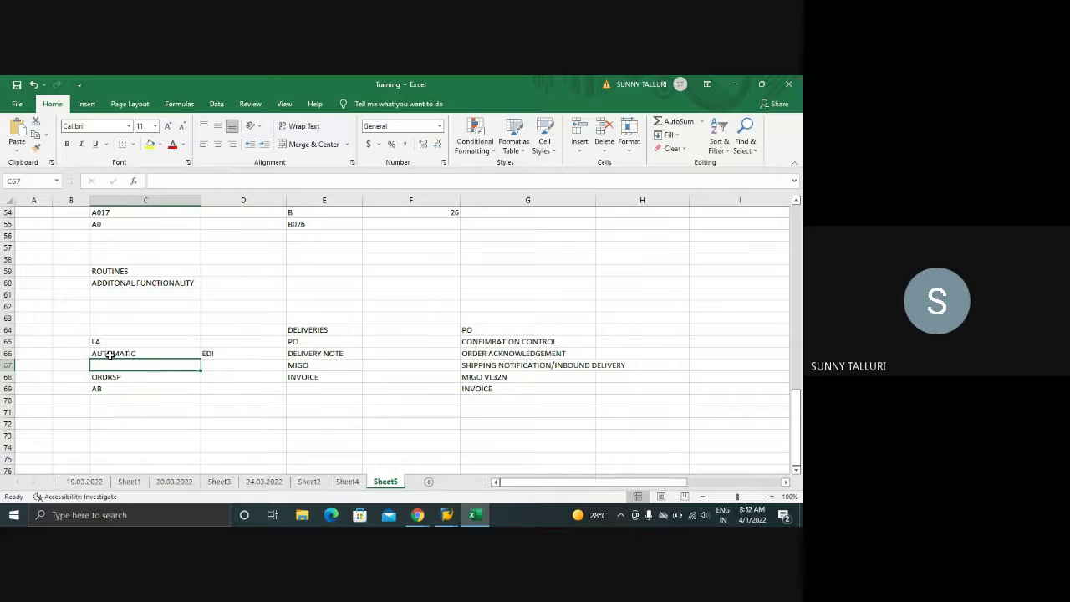
{"action": "left_click", "coordinate": [207, 365]}
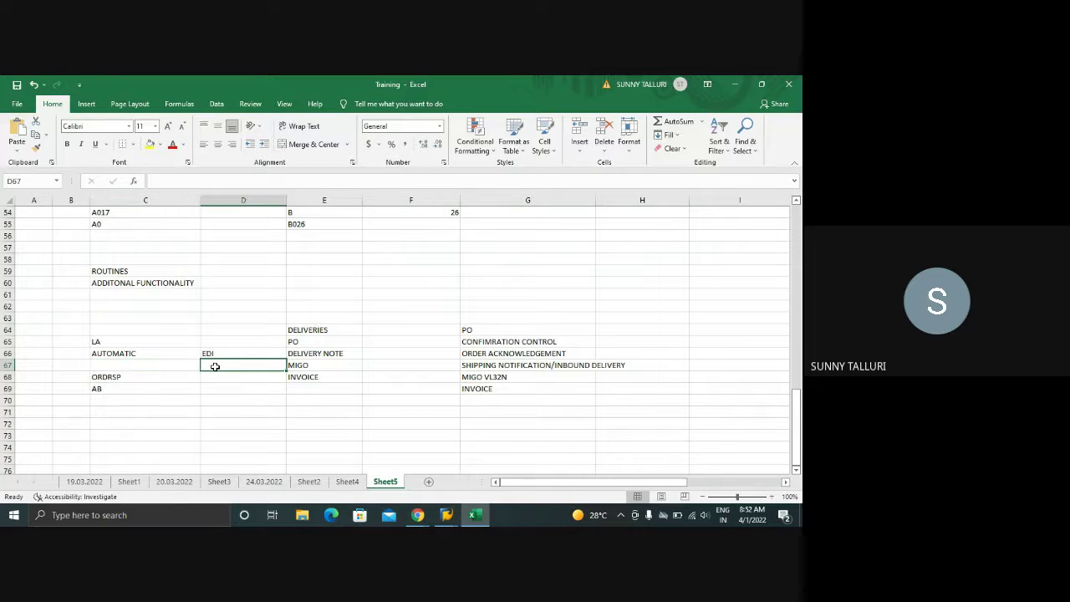
{"action": "type", "text": "DES"}
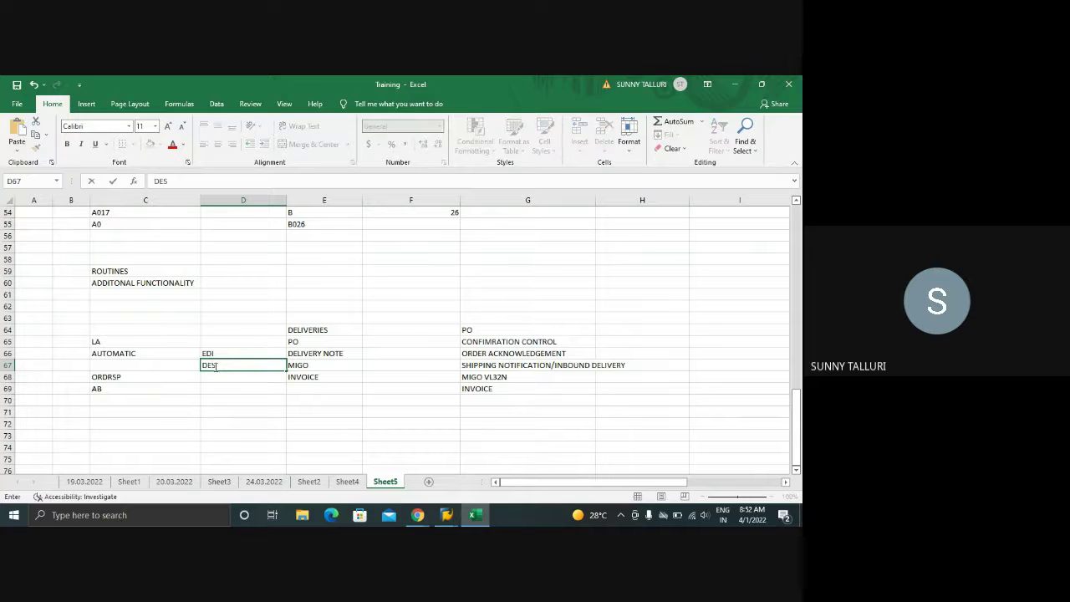
{"action": "type", "text": "ADV"}
{"action": "key", "text": "Return"}
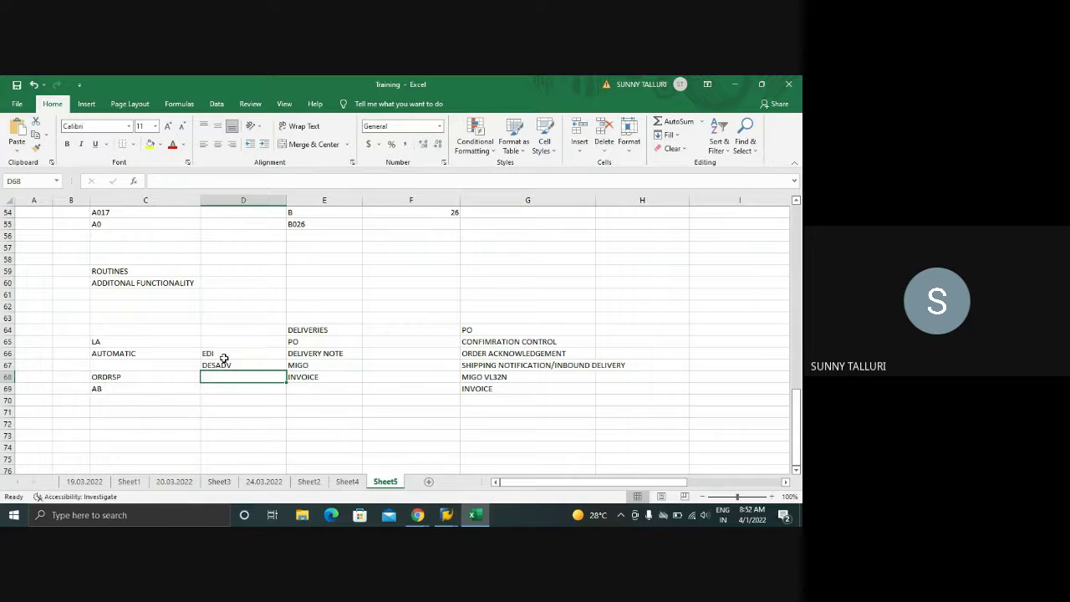
- Highlight the ORDRSP/AB cells and the LA-to-DESADV block to explain the mapping
{"action": "left_click_drag", "start_coordinate": [113, 377], "coordinate": [114, 392]}
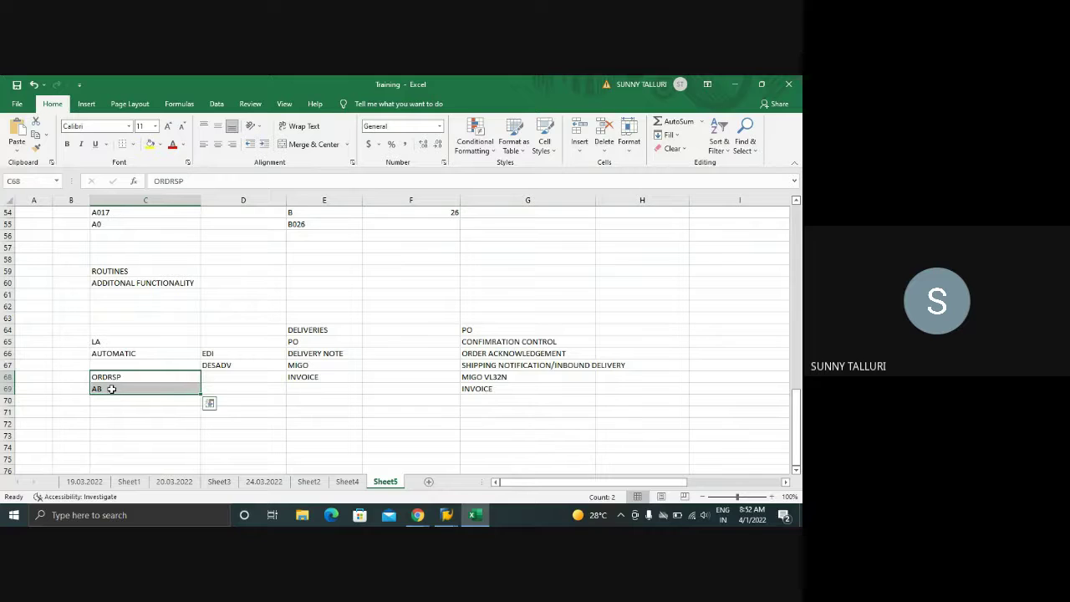
{"action": "left_click_drag", "start_coordinate": [115, 342], "coordinate": [219, 365]}
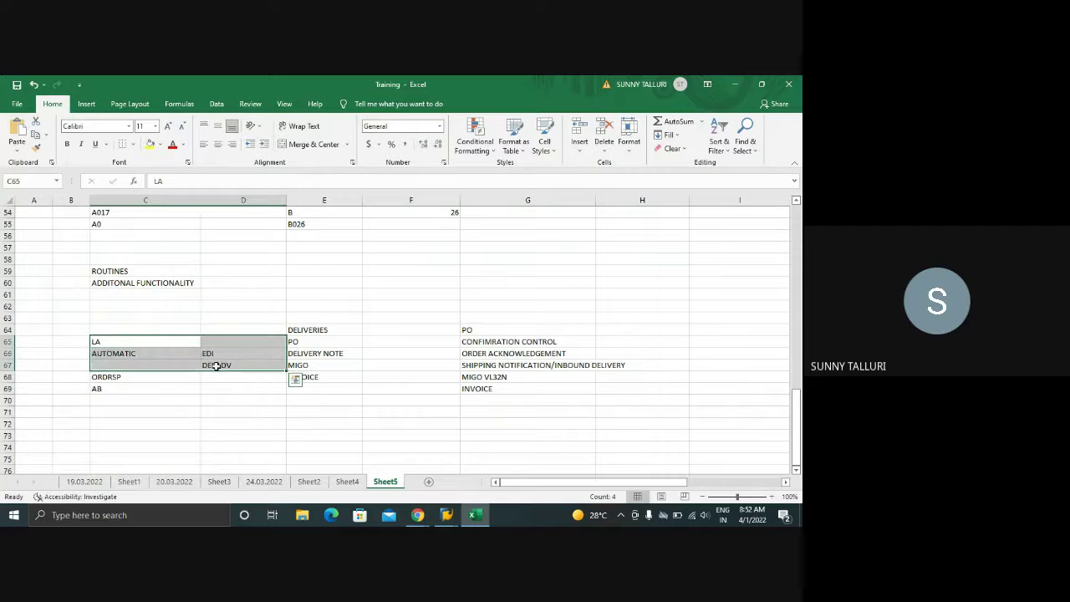
{"action": "left_click_drag", "start_coordinate": [117, 377], "coordinate": [116, 390]}
{"action": "left_click_drag", "start_coordinate": [101, 344], "coordinate": [214, 362]}
- Back in Display IMG, expand Purchasing > Confirmations to show its customizing activities
{"action": "mouse_move", "coordinate": [451, 517]}
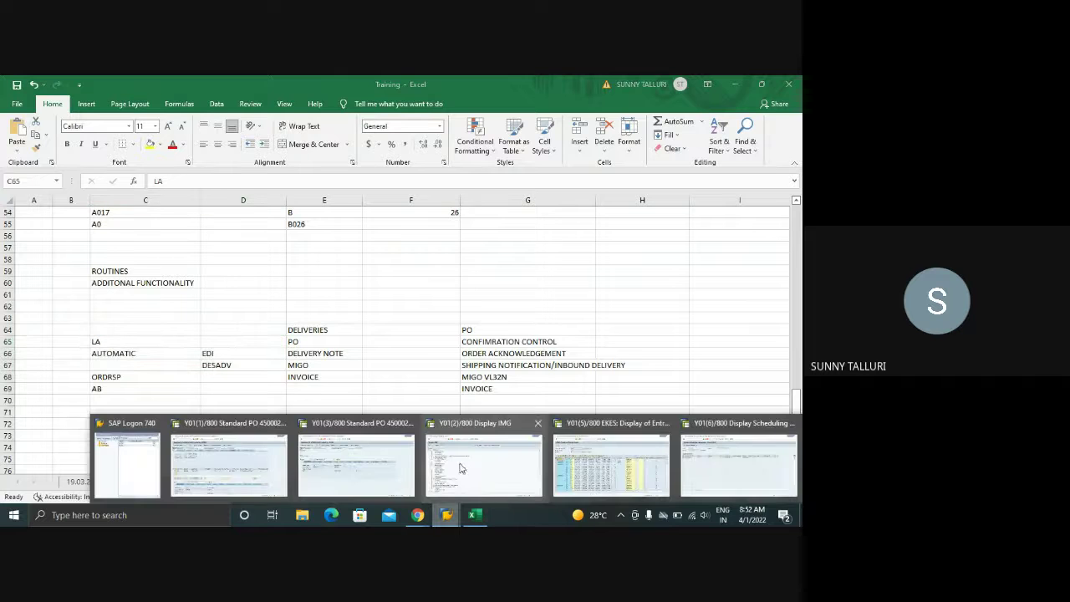
{"action": "left_click", "coordinate": [462, 467]}
{"action": "scroll", "coordinate": [118, 376], "scroll_direction": "down", "scroll_amount": 1}
{"action": "scroll", "coordinate": [118, 376], "scroll_direction": "down", "scroll_amount": 3}
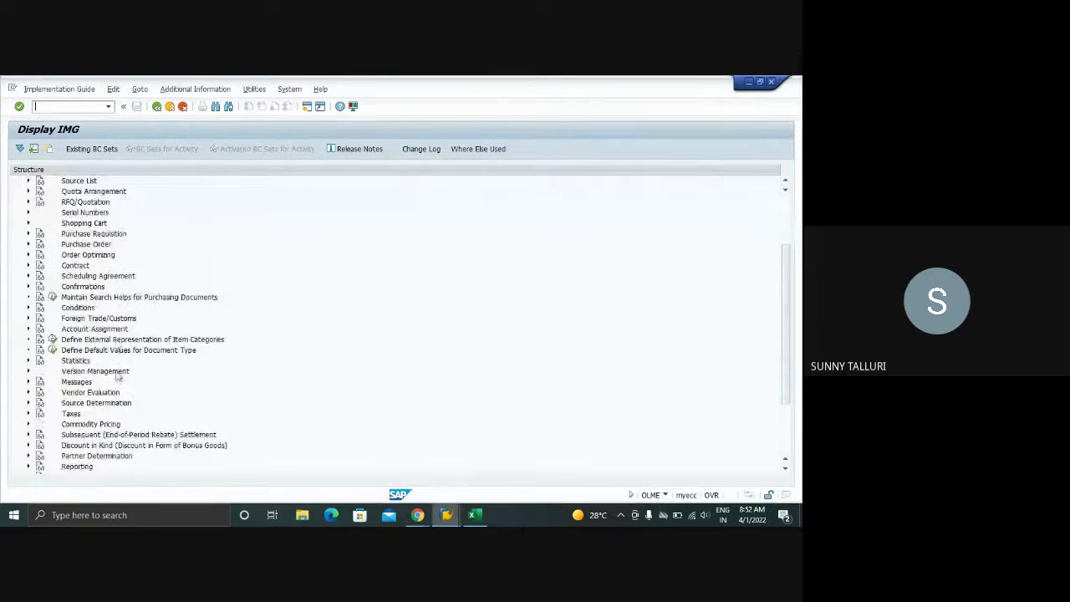
{"action": "scroll", "coordinate": [131, 385], "scroll_direction": "down", "scroll_amount": 1}
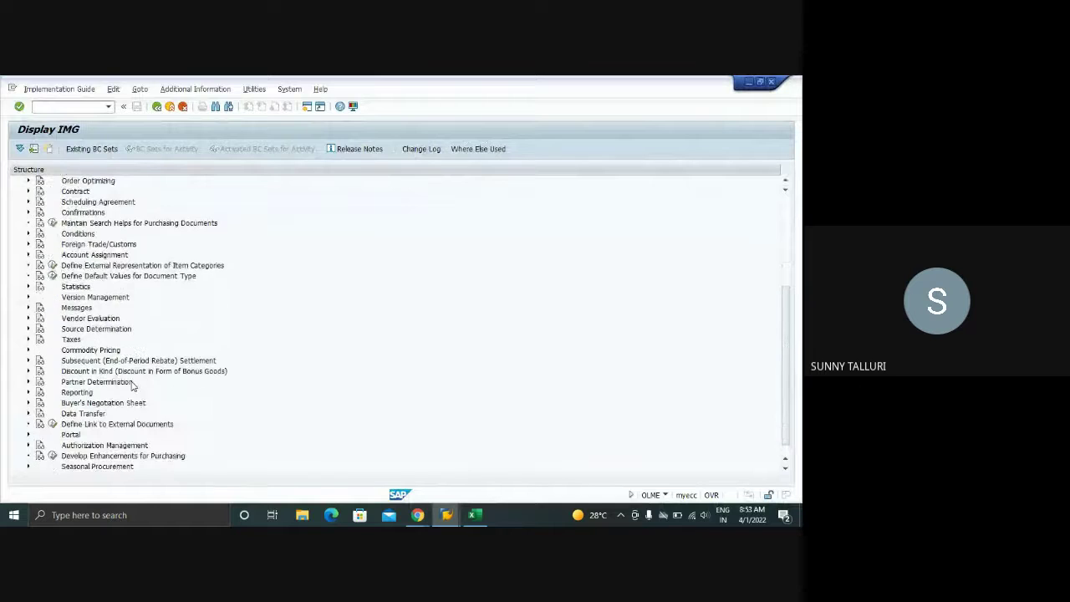
{"action": "scroll", "coordinate": [131, 385], "scroll_direction": "up", "scroll_amount": 2}
{"action": "left_click", "coordinate": [28, 276]}
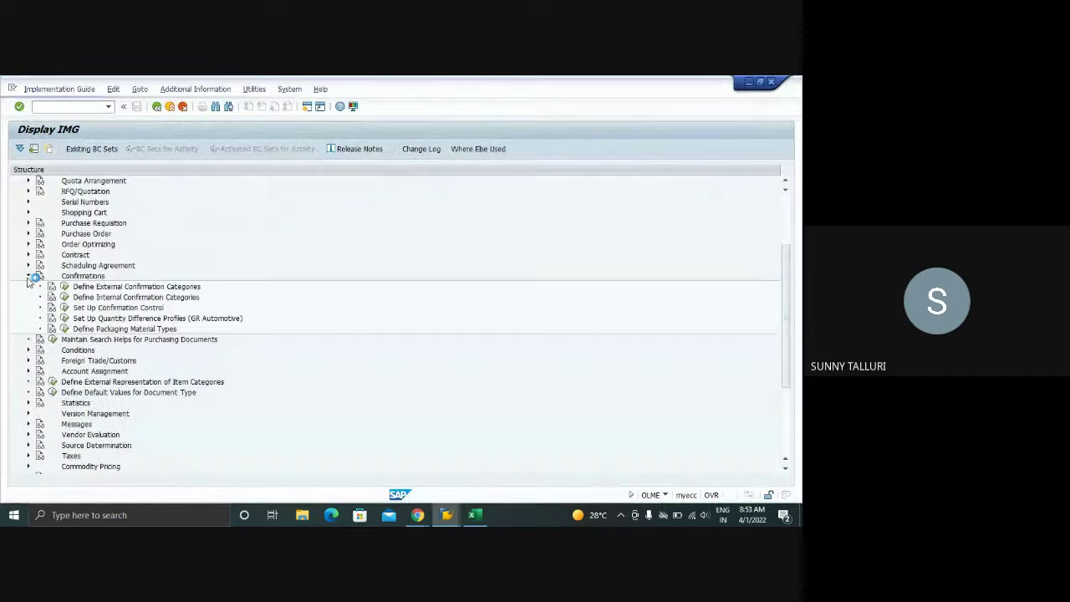
- Open the confirmation sequences of control key 0001 and mark the AB order acknowledgment GR-relevant
{"action": "left_click", "coordinate": [64, 308]}
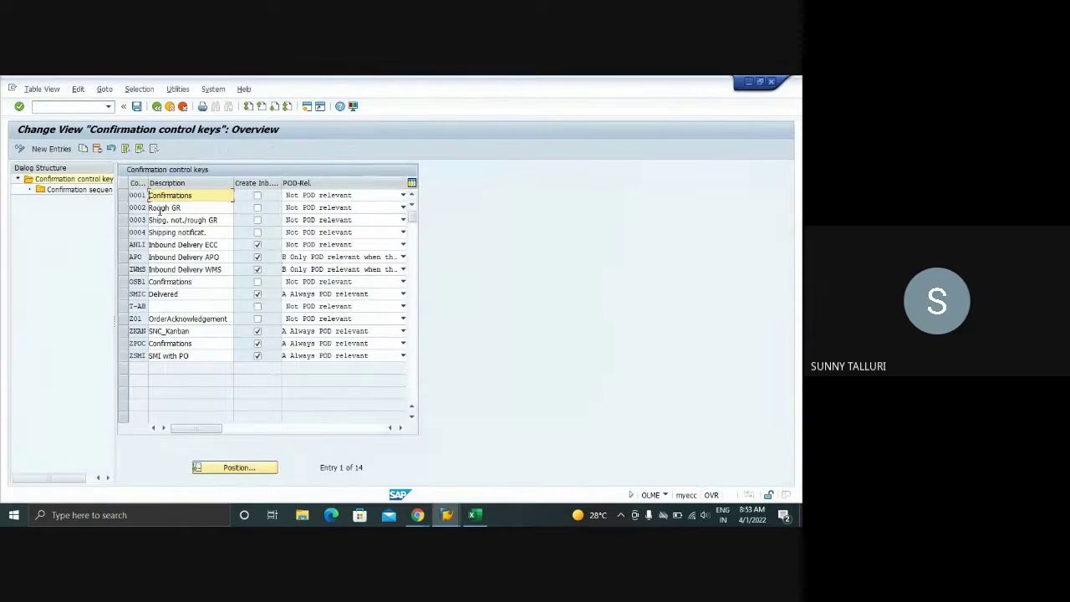
{"action": "left_click", "coordinate": [122, 194]}
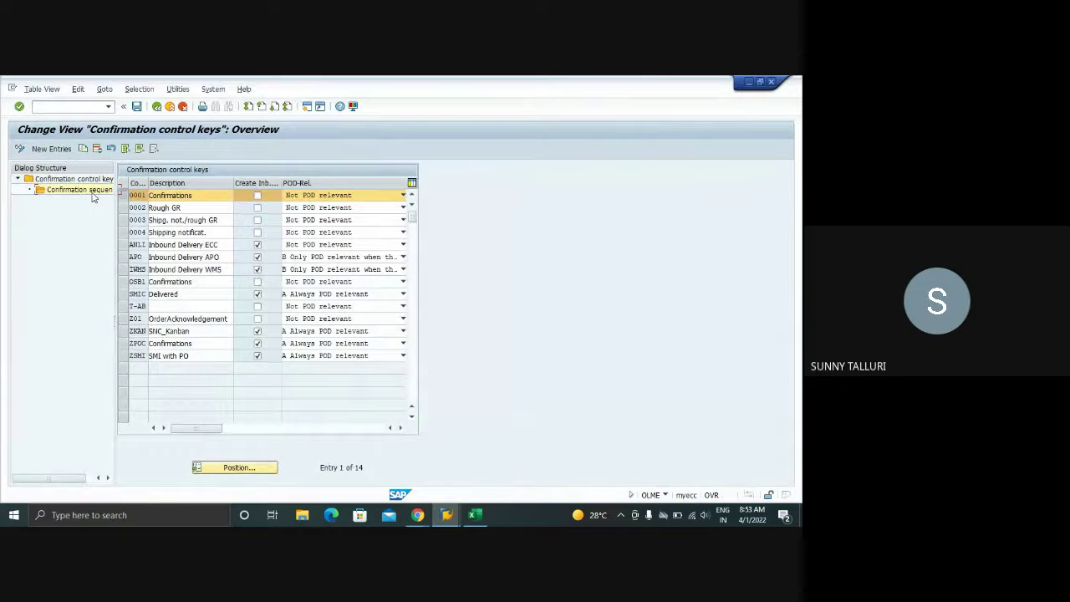
{"action": "double_click", "coordinate": [92, 191]}
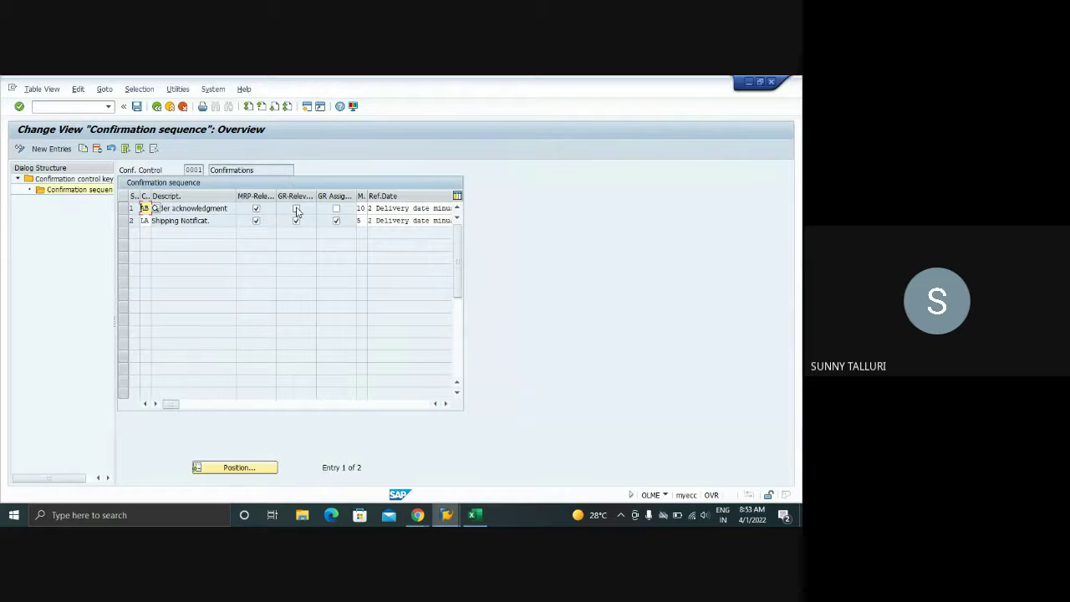
{"action": "left_click", "coordinate": [297, 208]}
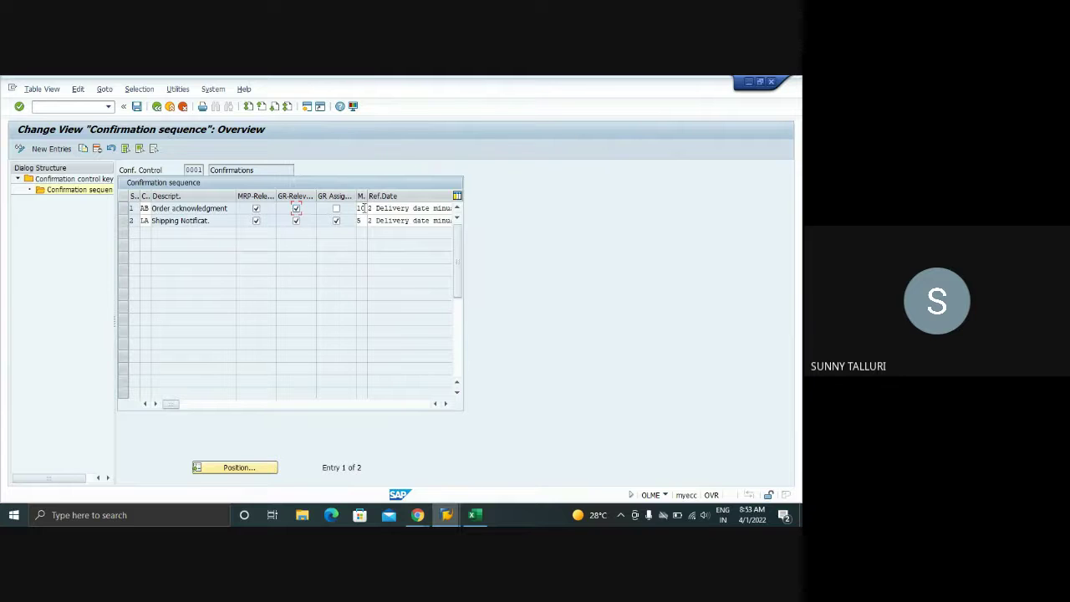
{"action": "double_click", "coordinate": [362, 208]}
- Toggle the selection between the AB and LA confirmation sequence rows
{"action": "left_click", "coordinate": [123, 208]}
{"action": "left_click", "coordinate": [123, 209]}
{"action": "left_click", "coordinate": [123, 221]}
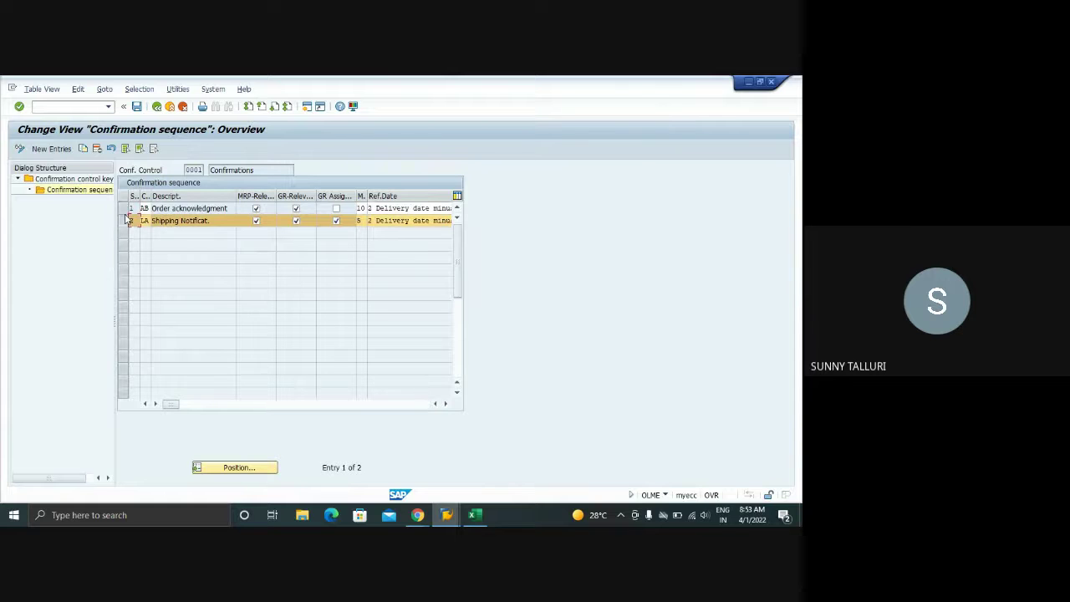
{"action": "left_click", "coordinate": [125, 210]}
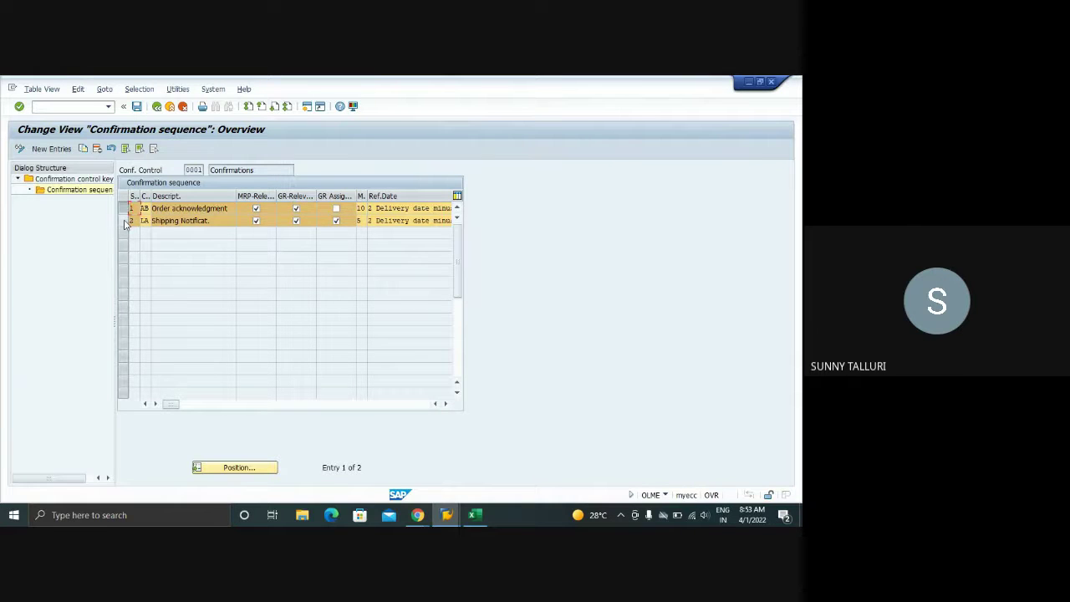
{"action": "left_click", "coordinate": [123, 220]}
{"action": "left_click", "coordinate": [124, 209]}
{"action": "left_click", "coordinate": [124, 220]}
{"action": "left_click", "coordinate": [123, 209]}
{"action": "left_click", "coordinate": [124, 222]}
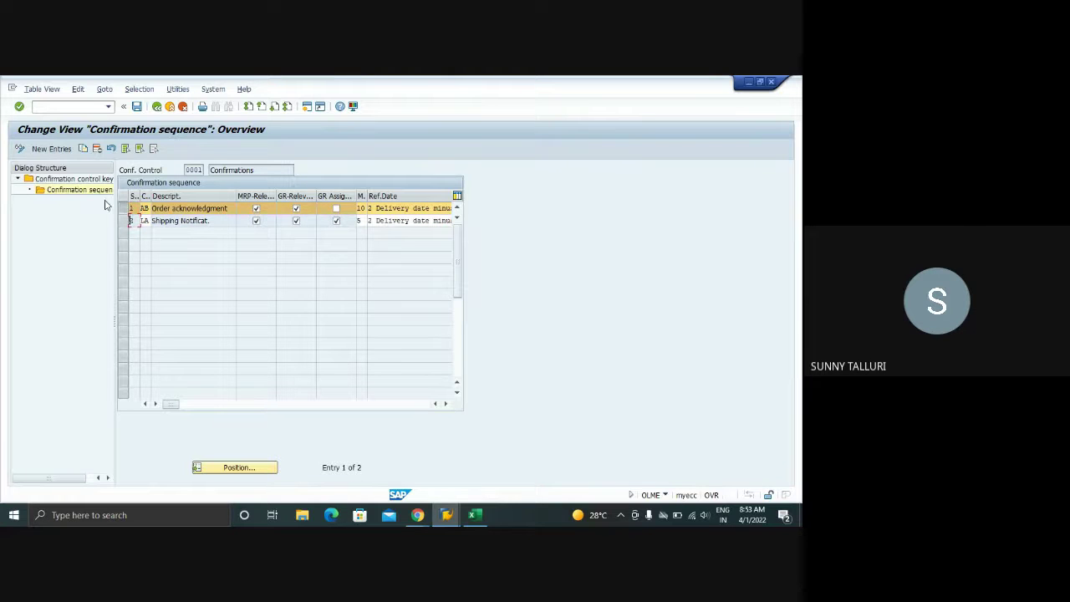
{"action": "left_click", "coordinate": [127, 208]}
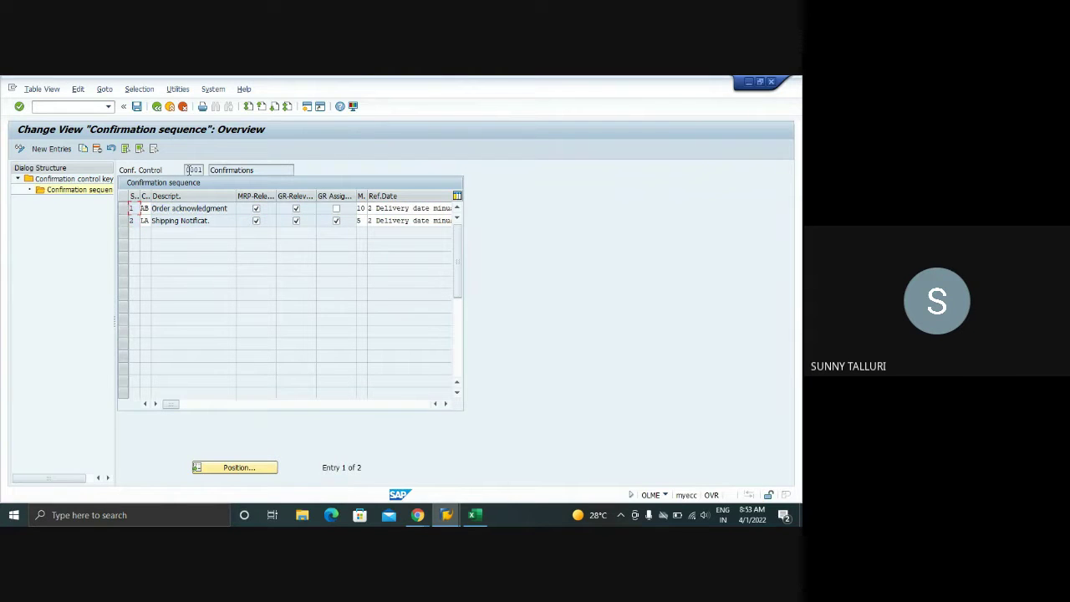
- Highlight control key 0001, reselect the LA and AB rows, and attempt to save the sequence
{"action": "left_click_drag", "start_coordinate": [188, 170], "coordinate": [203, 171]}
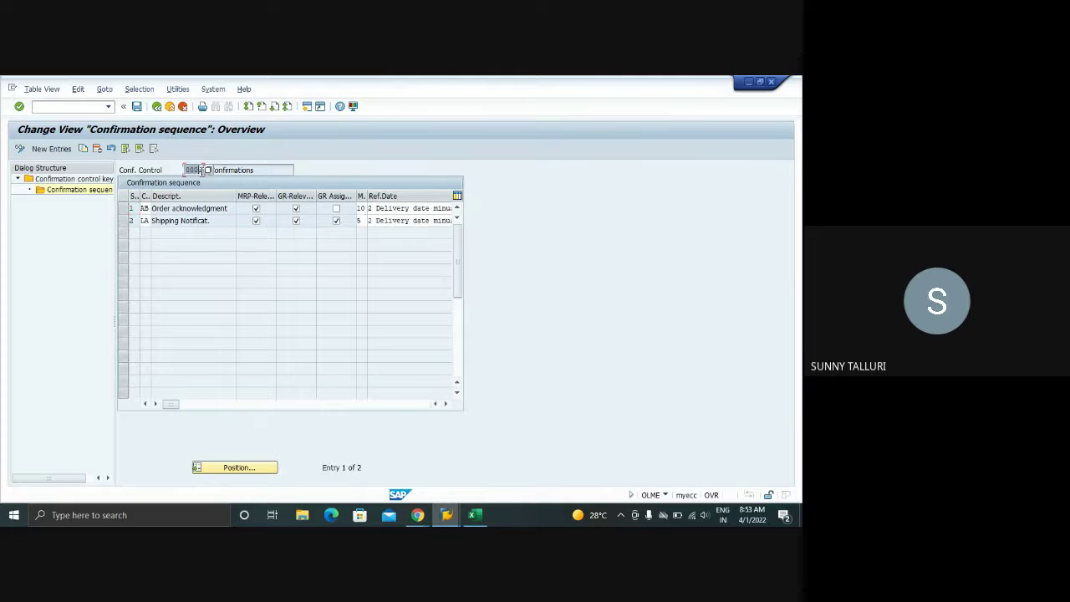
{"action": "left_click", "coordinate": [127, 221]}
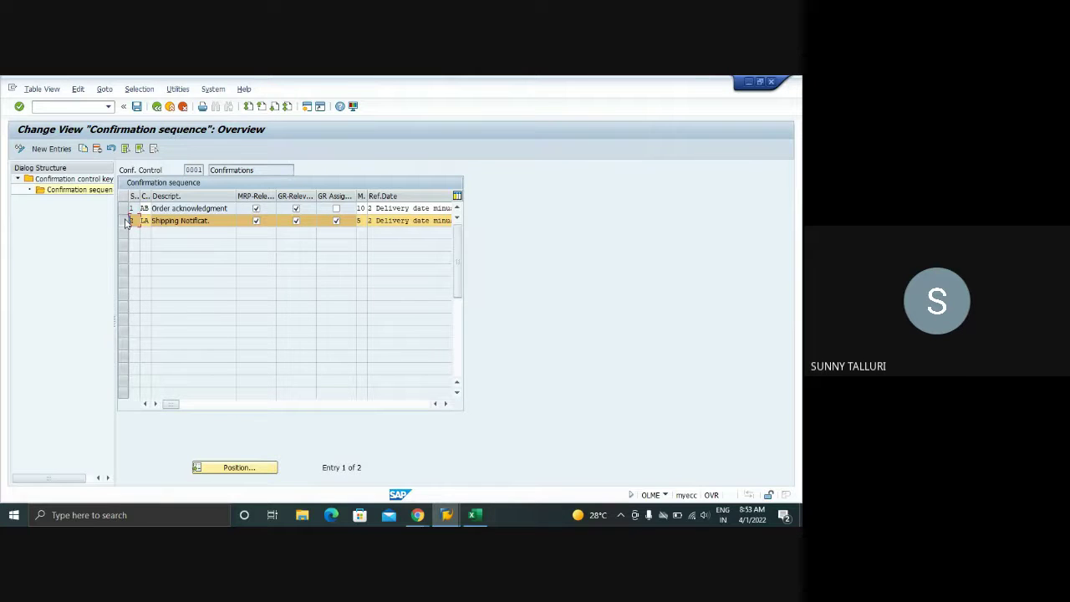
{"action": "left_click", "coordinate": [128, 208]}
{"action": "left_click", "coordinate": [127, 208]}
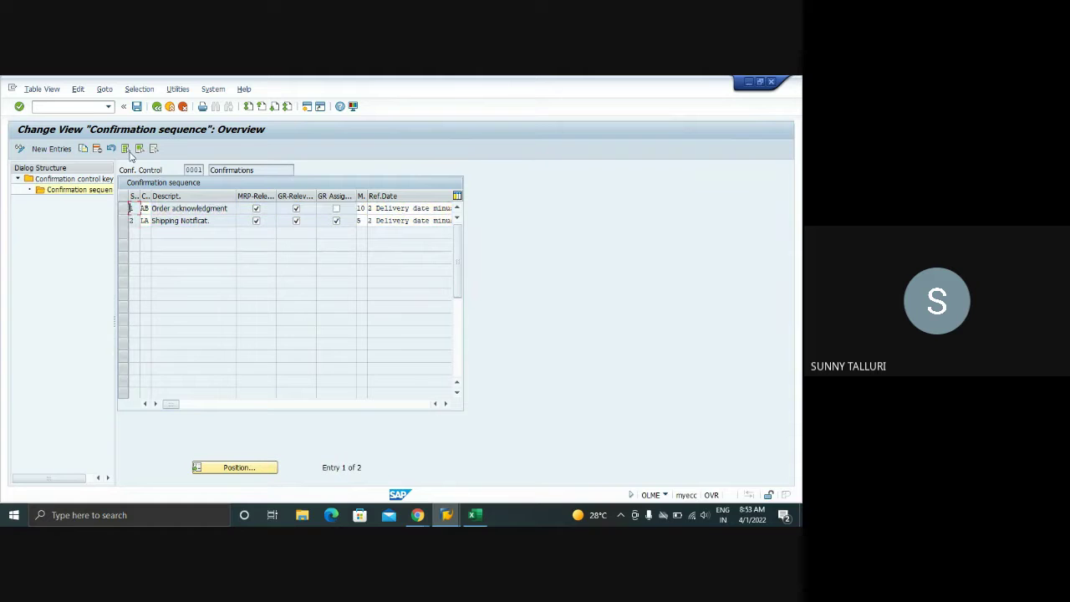
{"action": "left_click", "coordinate": [136, 106]}
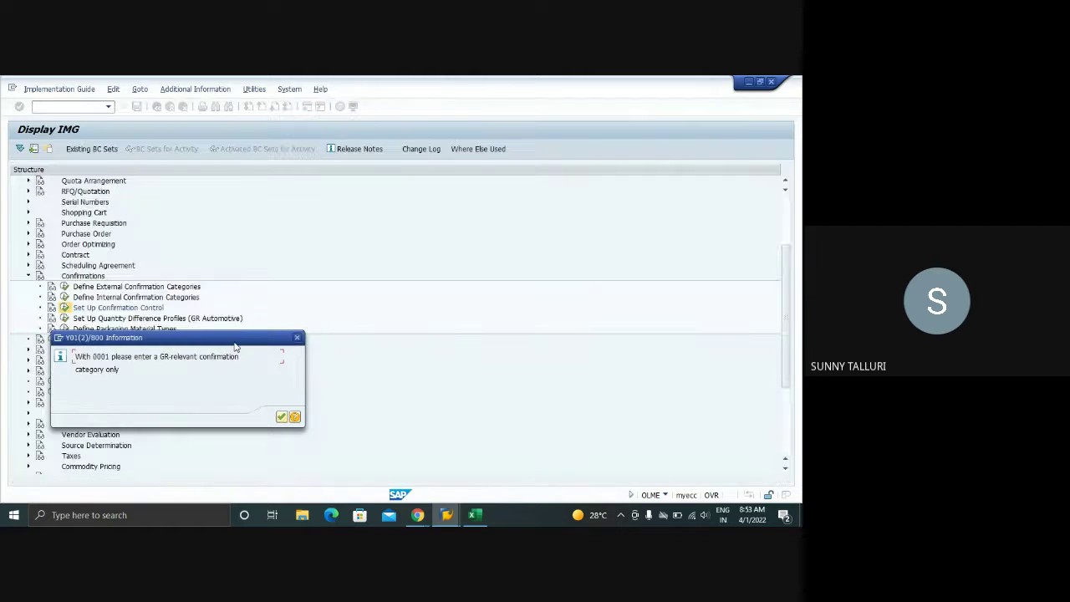
- Clear MRP relevance on the AB row and retry saving past the GR-relevant category messages
{"action": "left_click", "coordinate": [281, 416]}
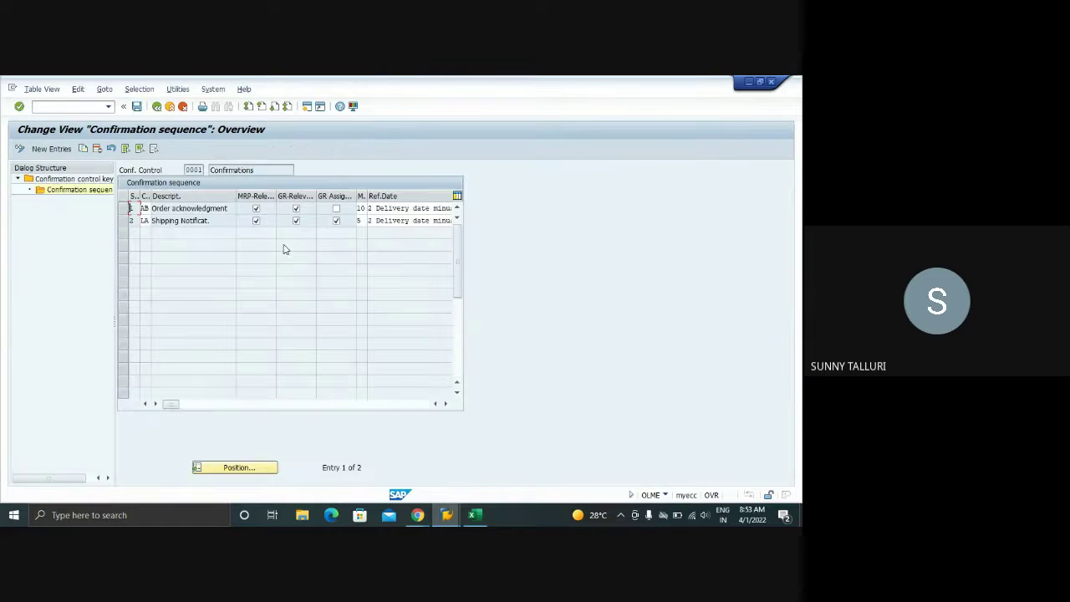
{"action": "left_click", "coordinate": [255, 208]}
{"action": "left_click", "coordinate": [137, 106]}
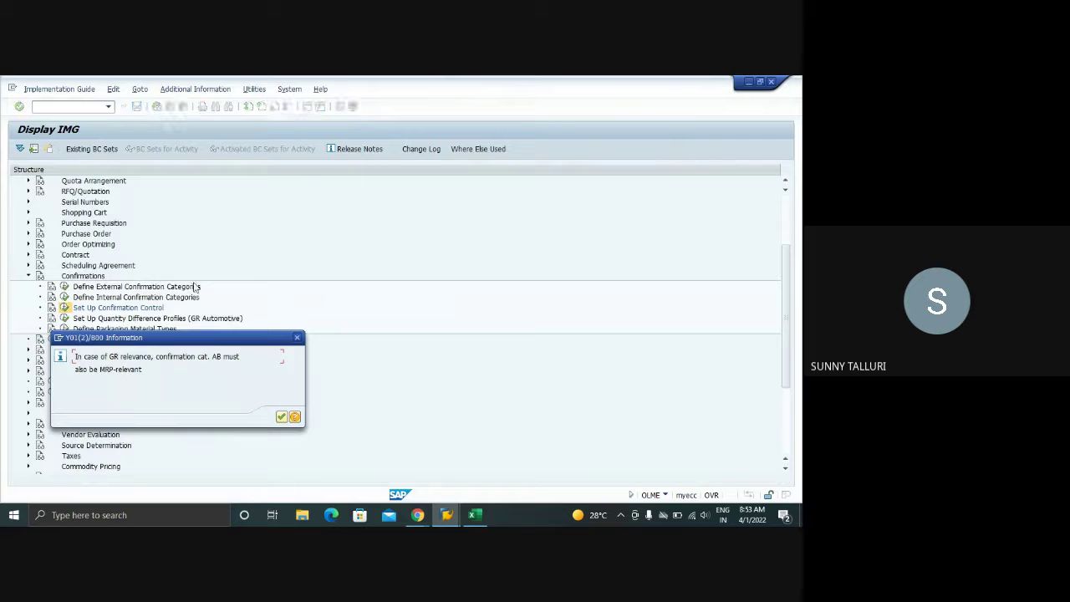
{"action": "left_click", "coordinate": [281, 417]}
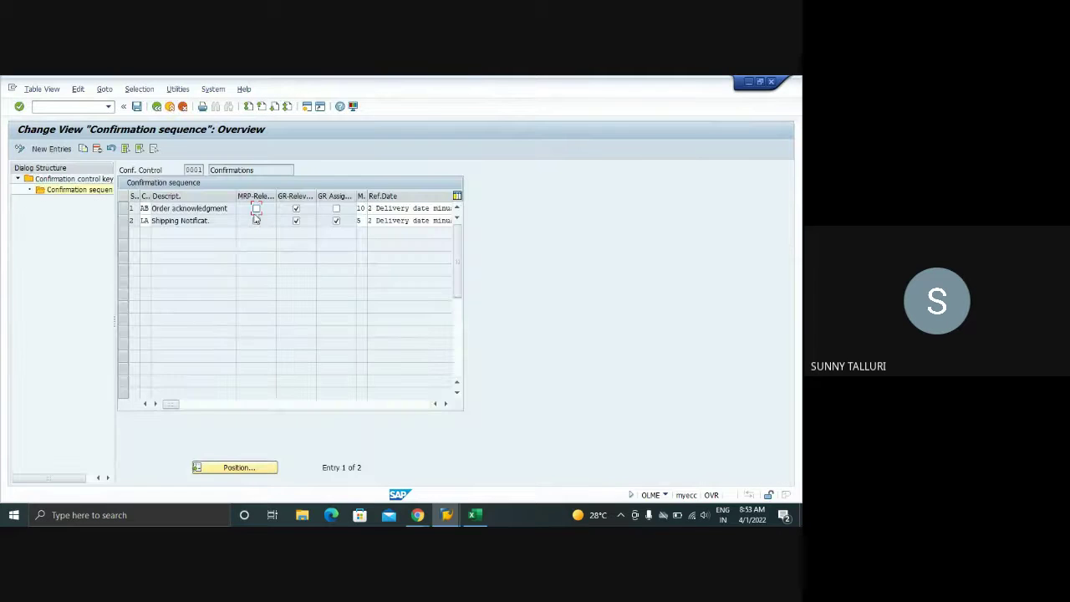
{"action": "left_click", "coordinate": [137, 107]}
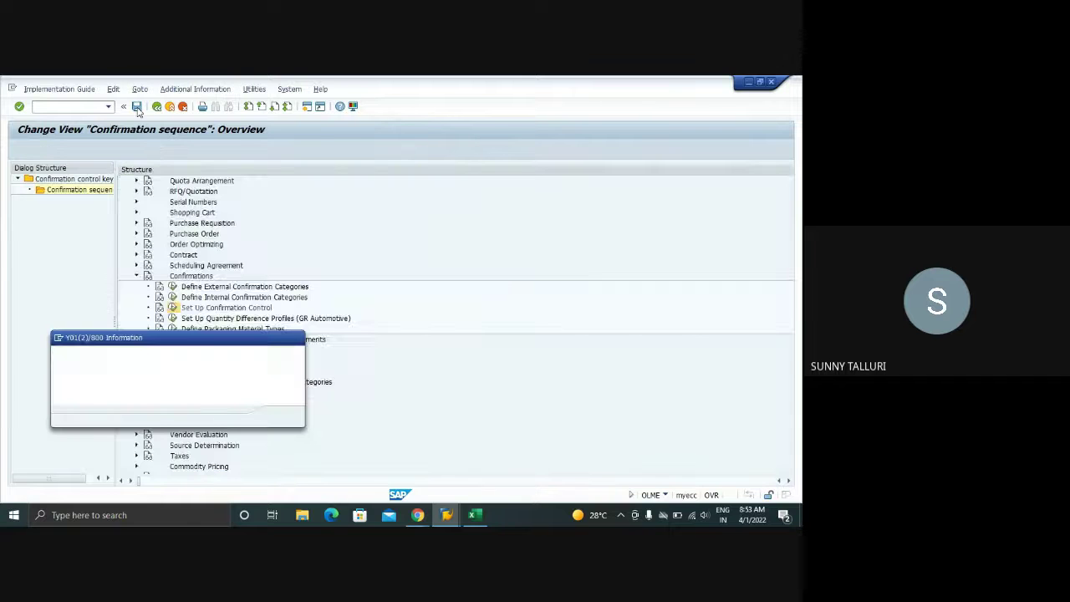
{"action": "left_click", "coordinate": [281, 416]}
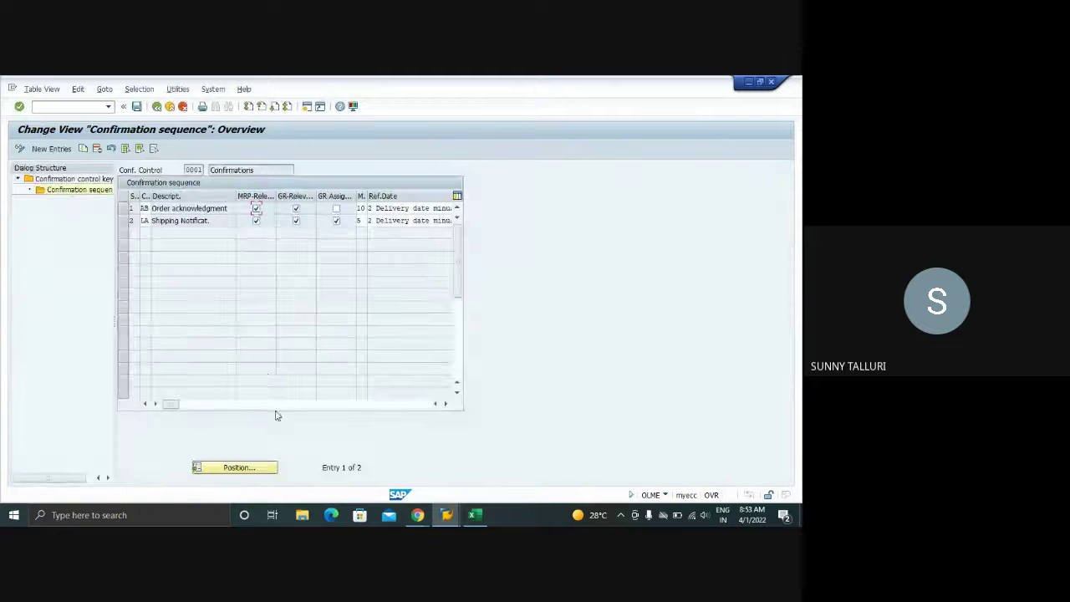
{"action": "left_click", "coordinate": [137, 106]}
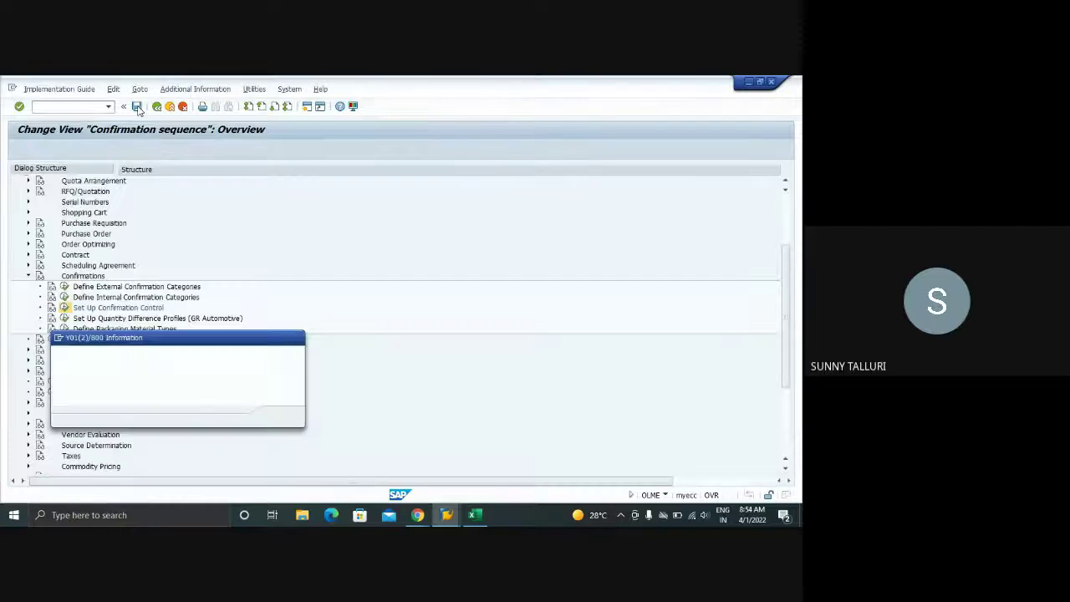
{"action": "key", "text": "Return"}
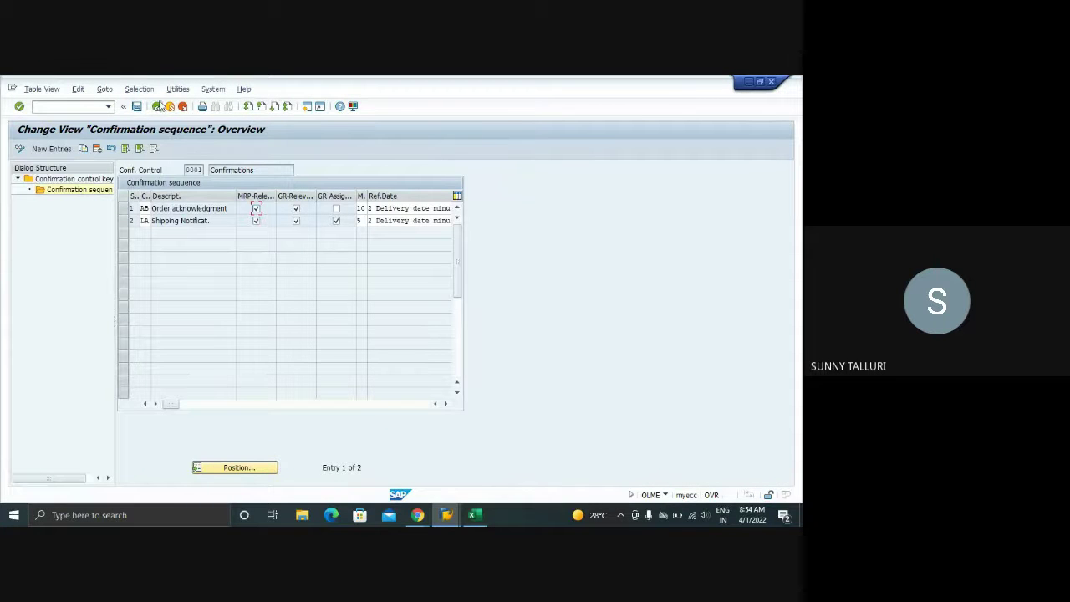
- Leave confirmation control maintenance saving changes, dismiss the notice, and reopen the control keys
{"action": "left_click", "coordinate": [157, 108]}
{"action": "left_click", "coordinate": [158, 107]}
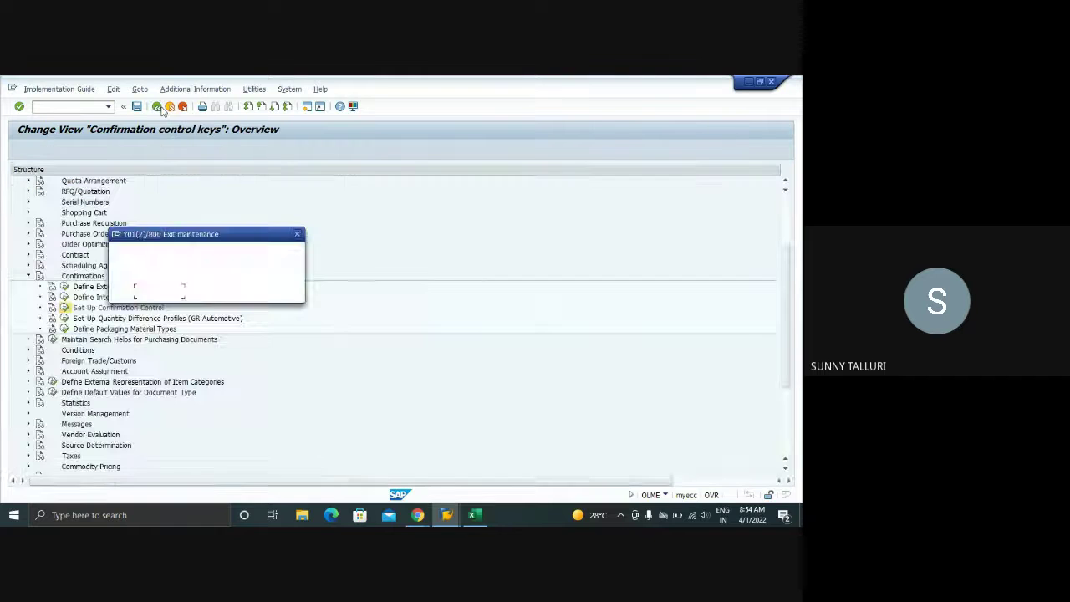
{"action": "left_click", "coordinate": [171, 292]}
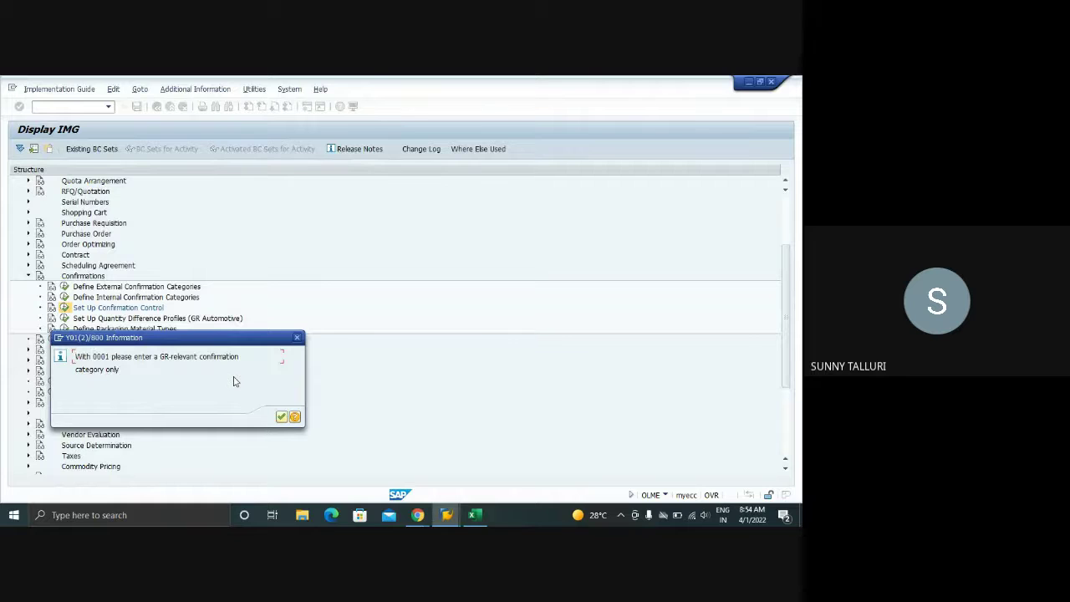
{"action": "left_click_drag", "start_coordinate": [121, 369], "coordinate": [74, 369]}
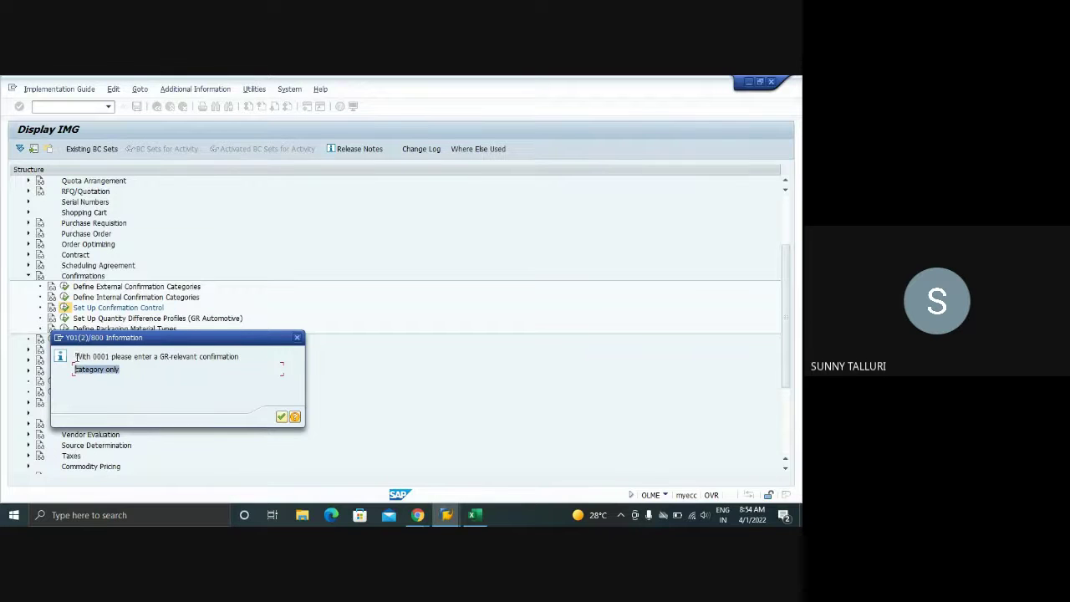
{"action": "left_click", "coordinate": [283, 417]}
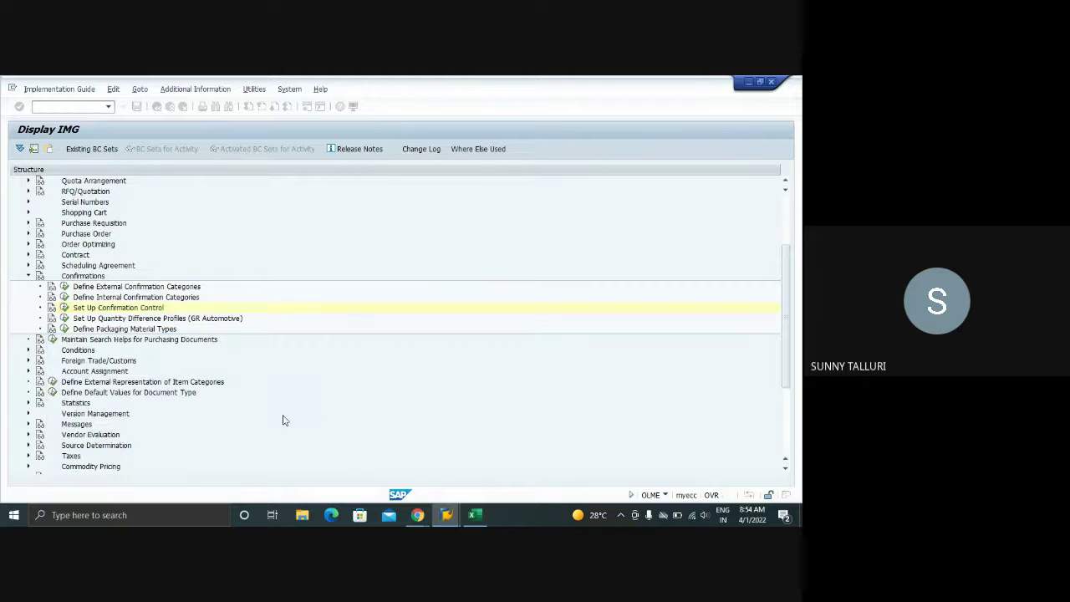
{"action": "left_click", "coordinate": [65, 308]}
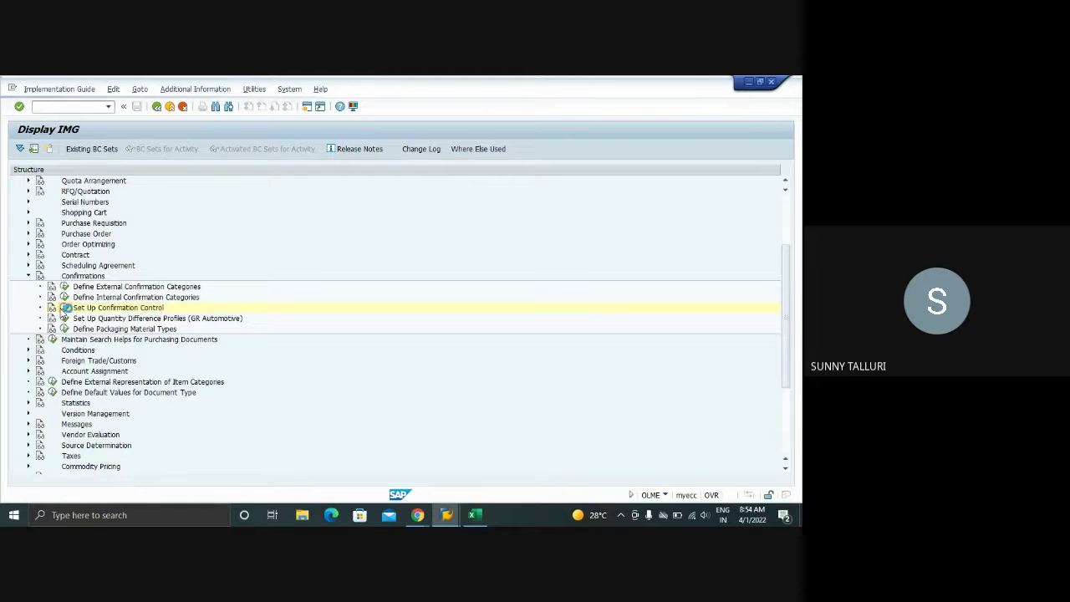
{"action": "left_click", "coordinate": [122, 195]}
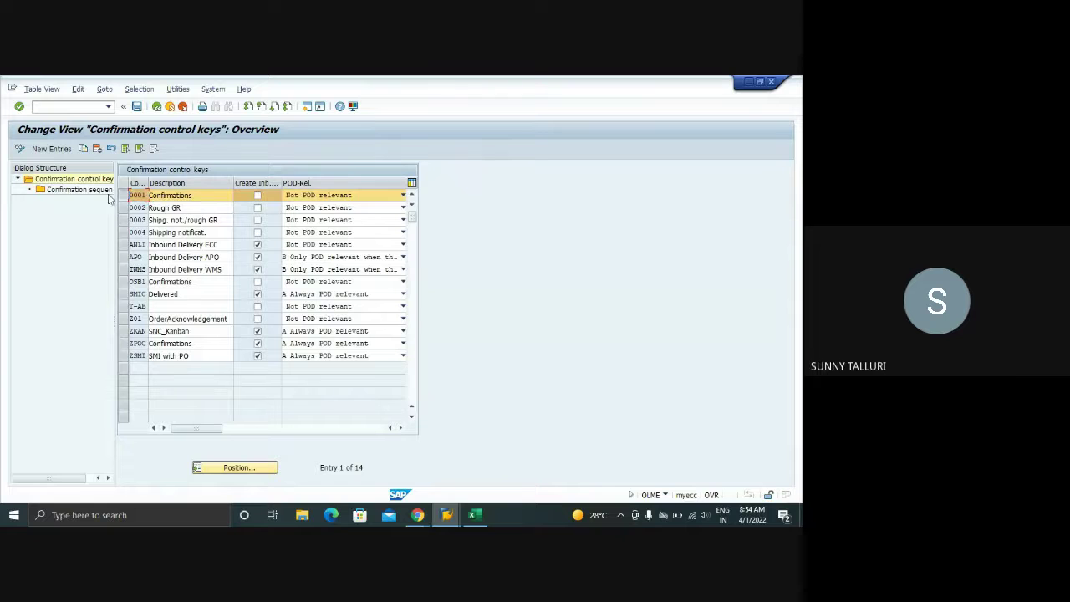
{"action": "double_click", "coordinate": [84, 190]}
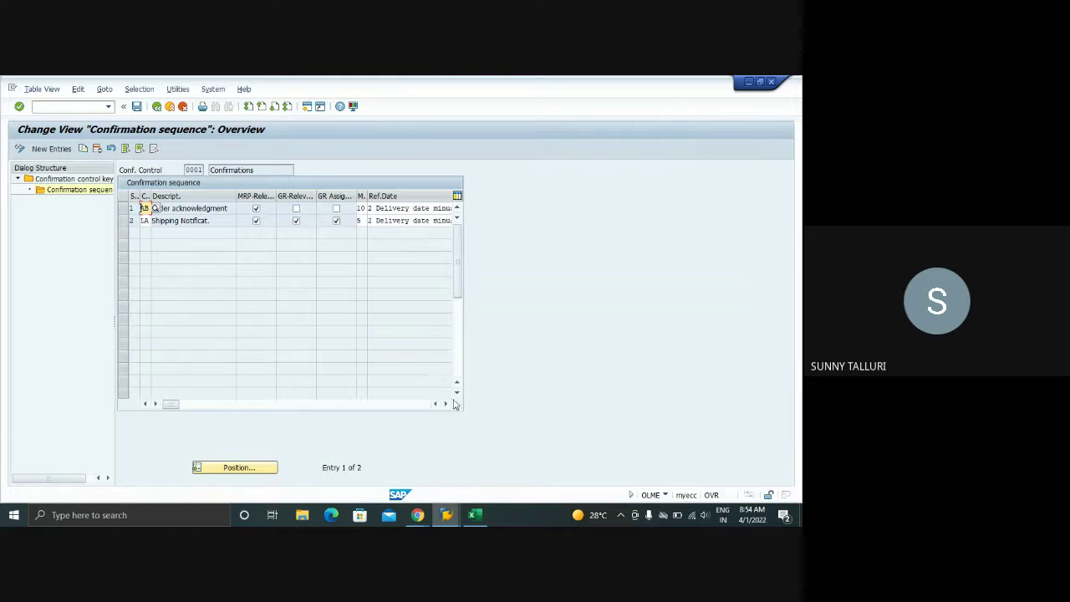
{"action": "left_click", "coordinate": [360, 208]}
{"action": "key", "text": "F1"}
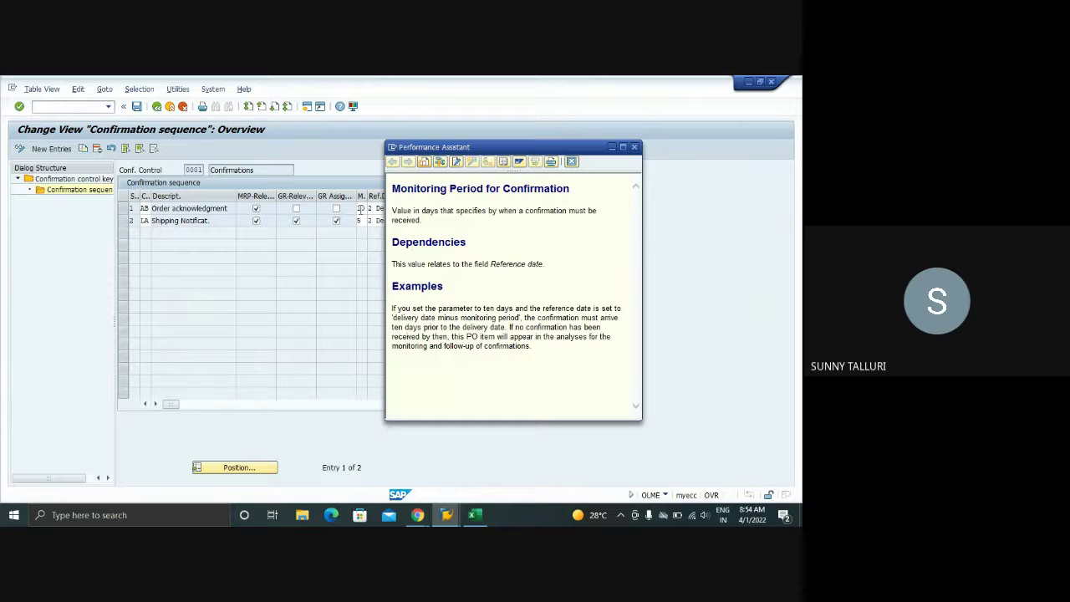
{"action": "left_click", "coordinate": [634, 146]}
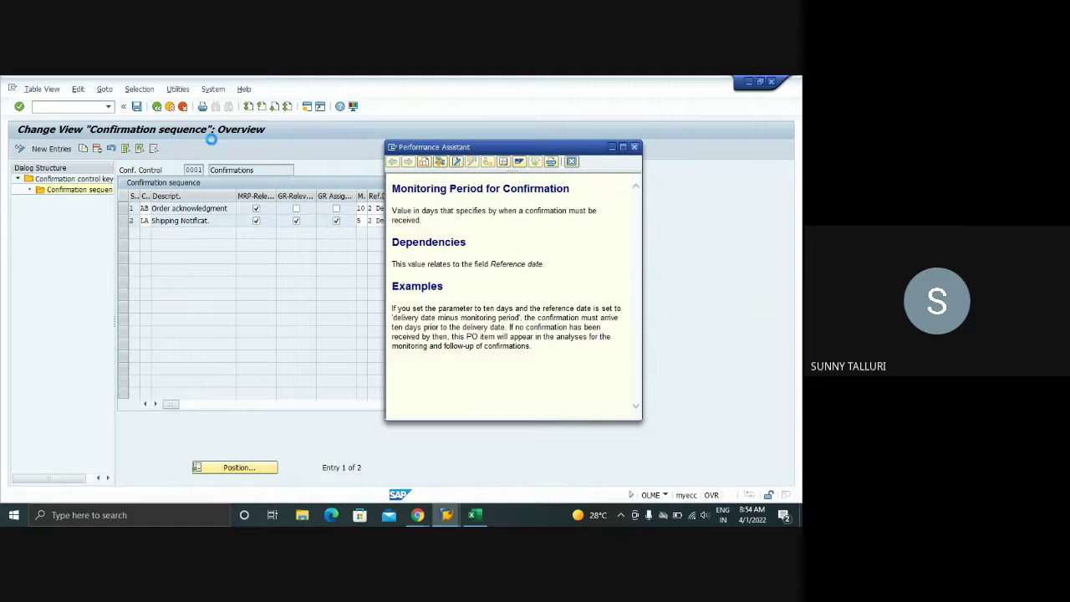
{"action": "left_click", "coordinate": [156, 106]}
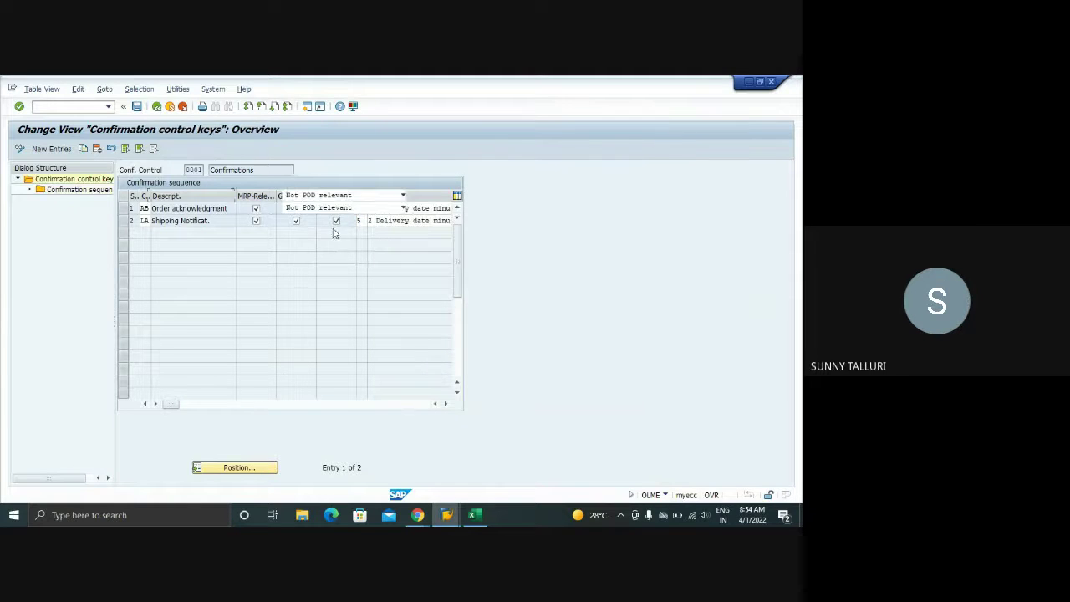
{"action": "mouse_move", "coordinate": [447, 518]}
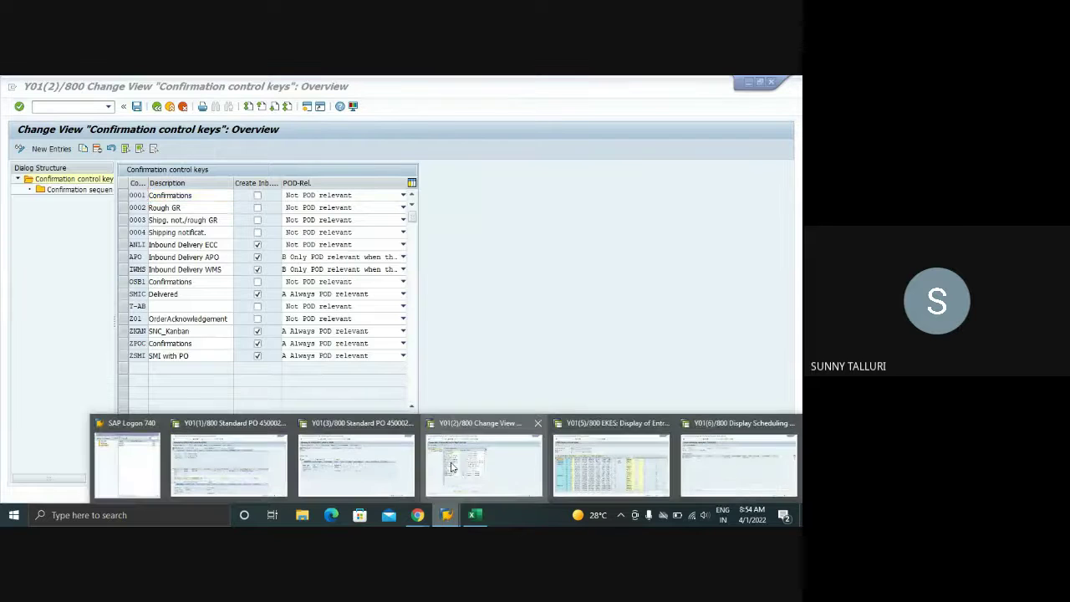
{"action": "left_click", "coordinate": [377, 455]}
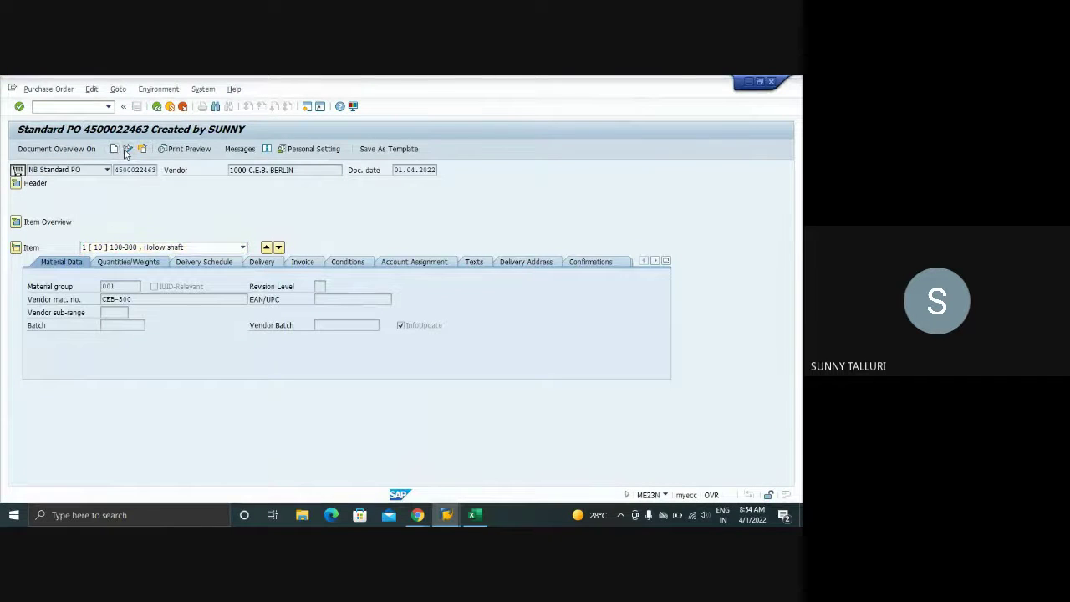
{"action": "left_click", "coordinate": [604, 262]}
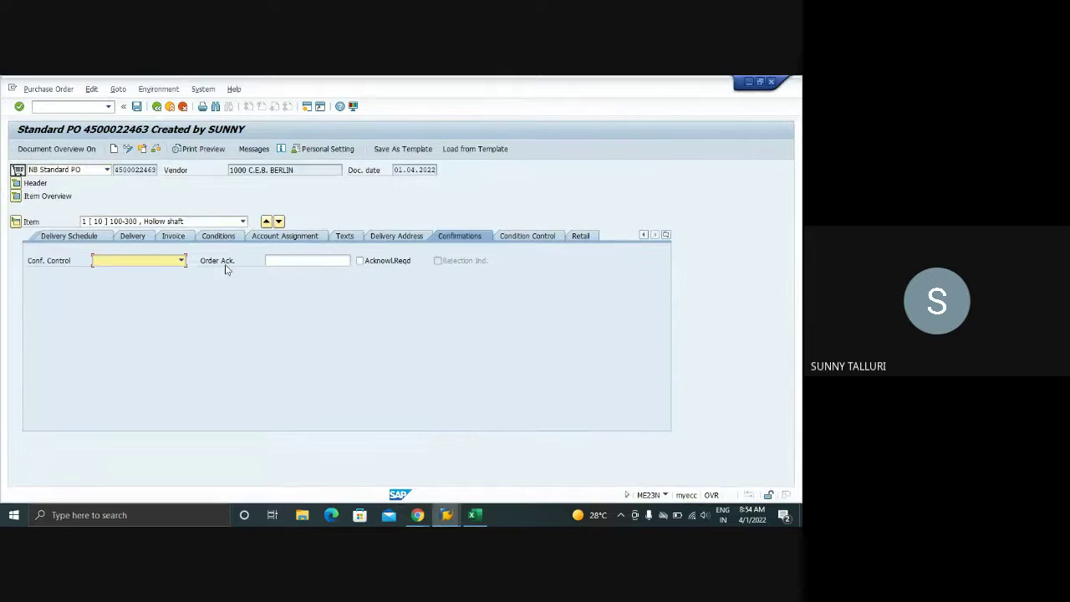
{"action": "left_click", "coordinate": [181, 261]}
{"action": "left_click", "coordinate": [139, 282]}
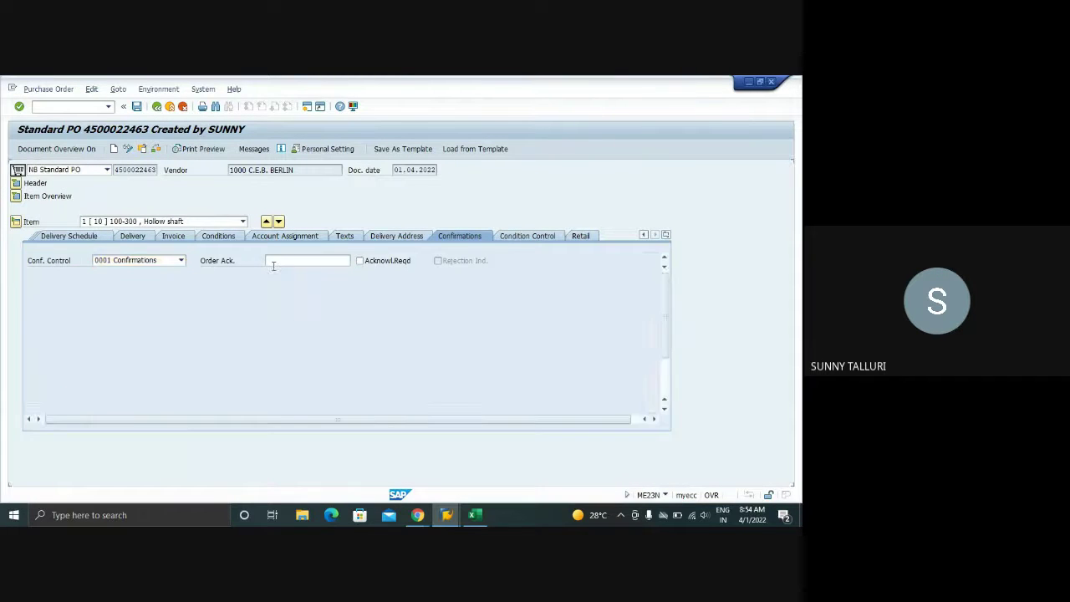
{"action": "left_click", "coordinate": [267, 262]}
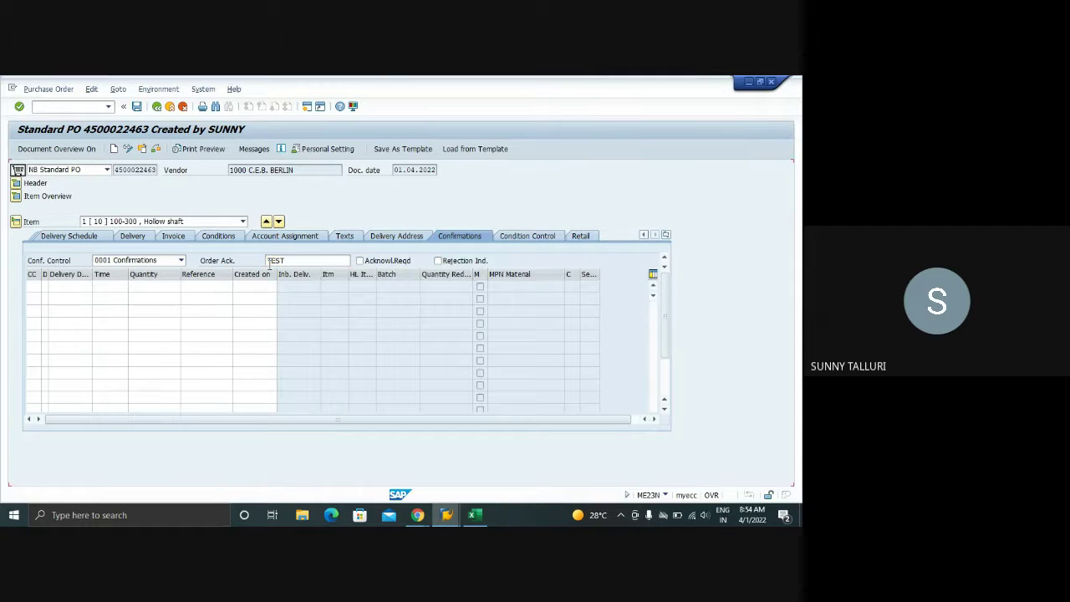
- Add an AB confirmation line dated 08.04.2022 with quantity 100 and reference TEST
{"action": "left_click", "coordinate": [29, 287]}
{"action": "key", "text": "Tab"}
{"action": "key", "text": "Tab"}
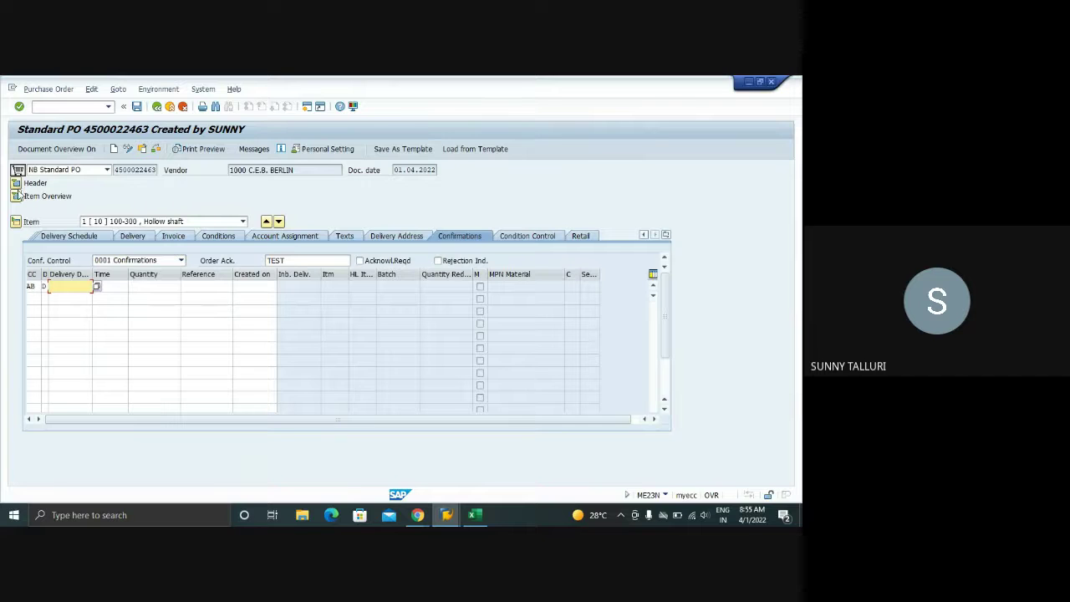
{"action": "key", "text": "Return"}
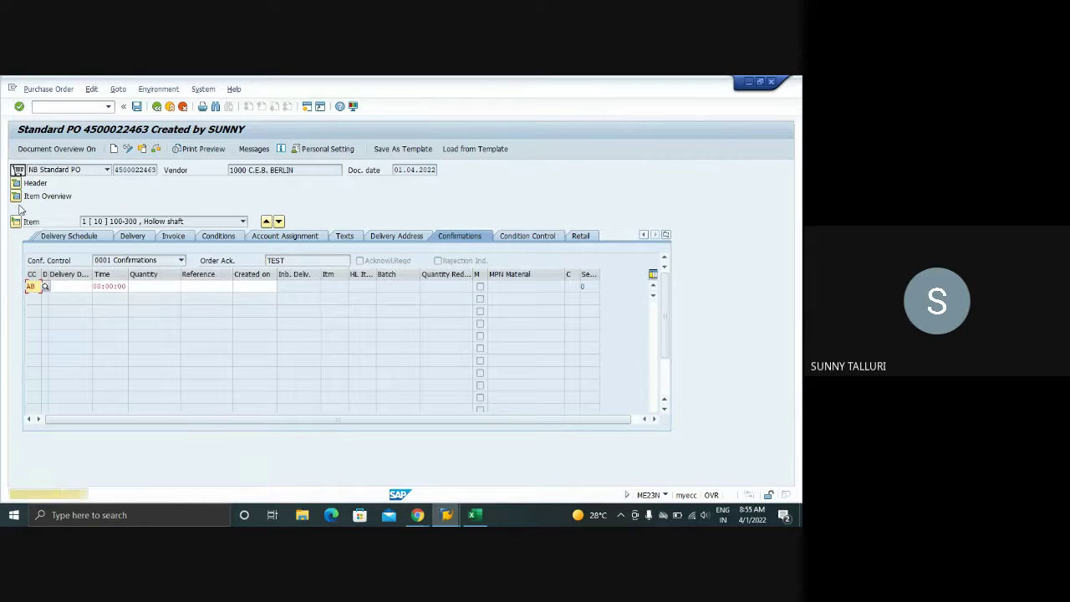
{"action": "key", "text": "Return"}
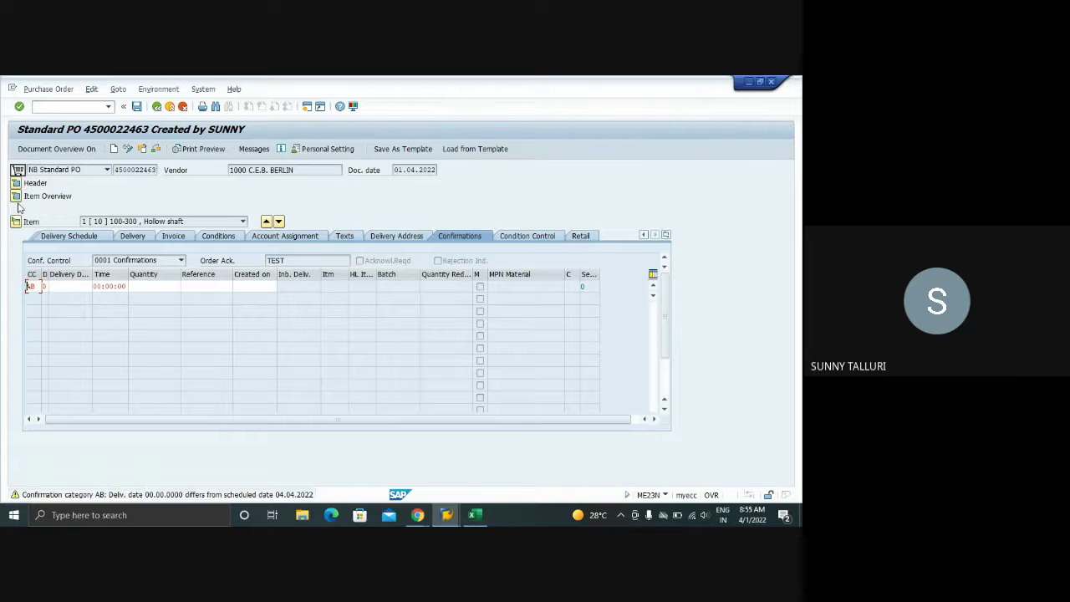
{"action": "left_click", "coordinate": [70, 287]}
{"action": "type", "text": "0"}
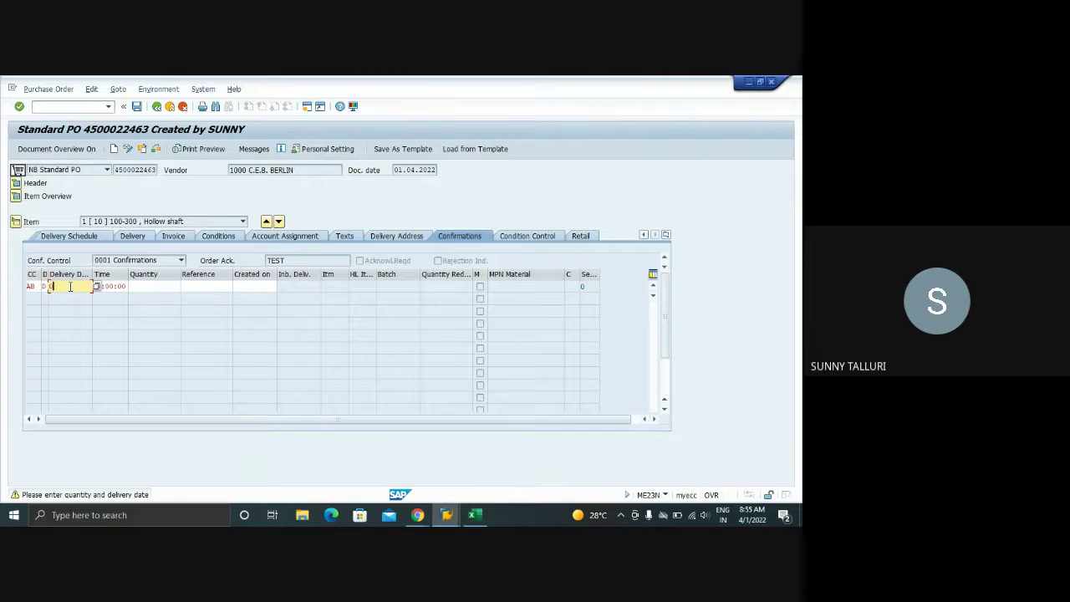
{"action": "type", "text": "8042022"}
{"action": "key", "text": "Tab"}
{"action": "key", "text": "Tab"}
{"action": "type", "text": "1"}
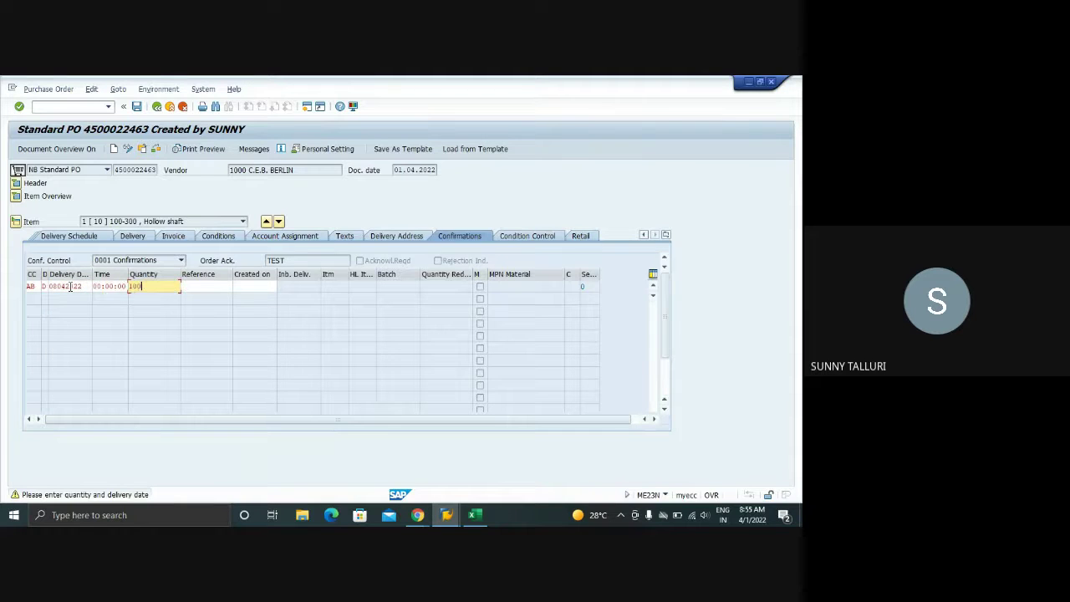
{"action": "type", "text": "00"}
{"action": "key", "text": "Tab"}
{"action": "type", "text": "TEST"}
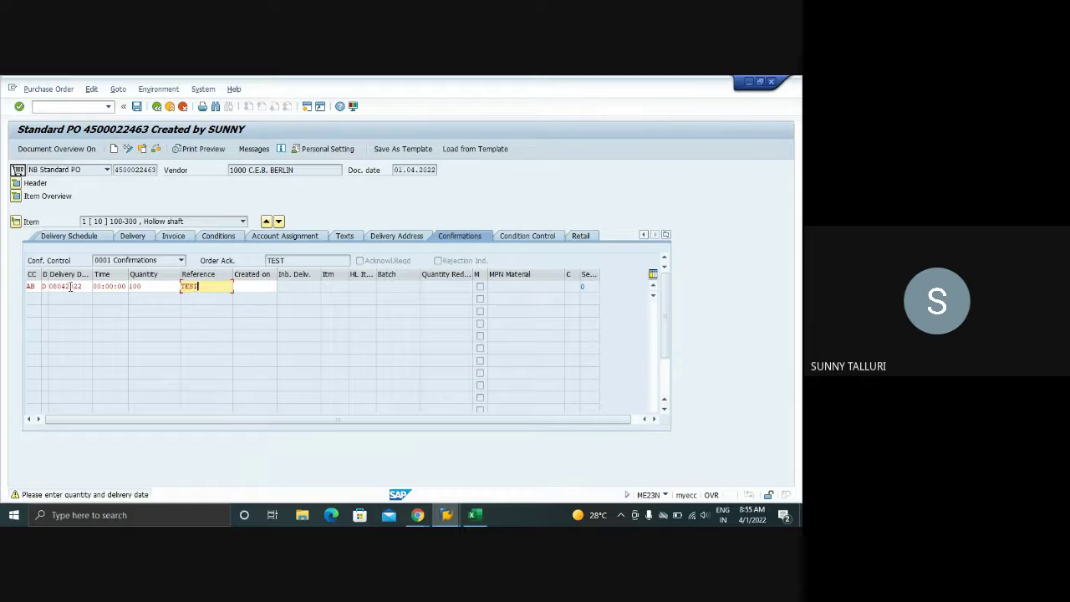
{"action": "key", "text": "Return"}
{"action": "key", "text": "Return"}
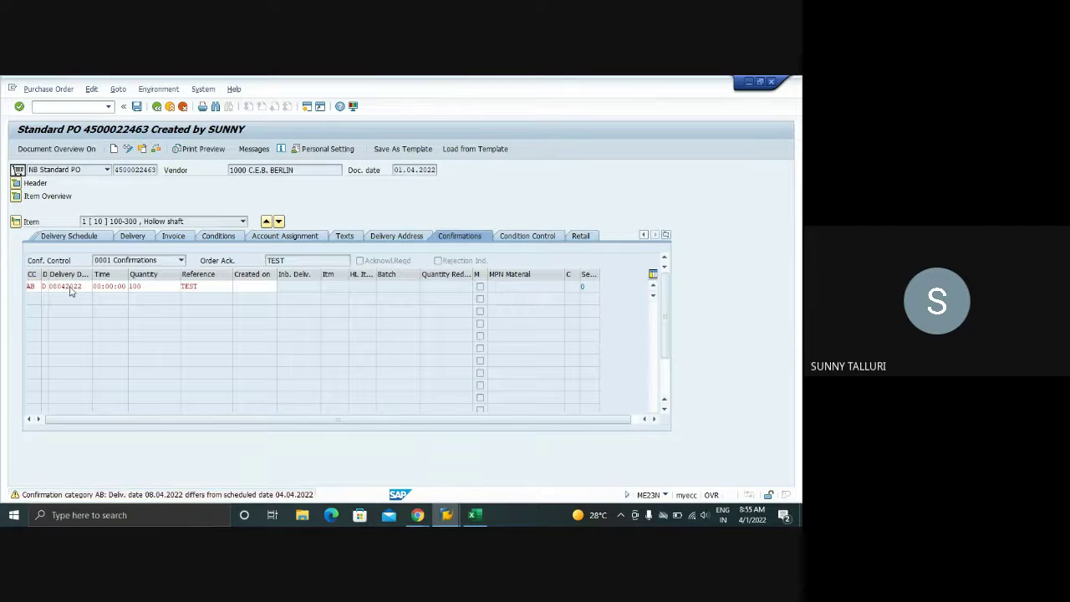
{"action": "key", "text": "Return"}
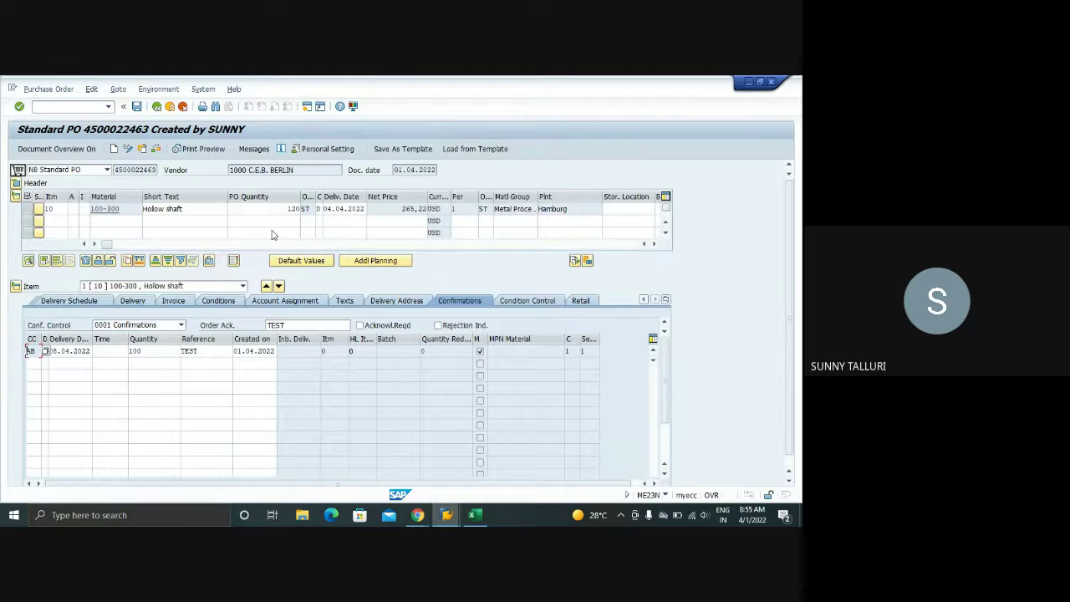
- Change the confirmation line's delivery date to 04.04.2022 and clear its created-on date
{"action": "left_click", "coordinate": [88, 351]}
{"action": "key", "text": "BackSpace"}
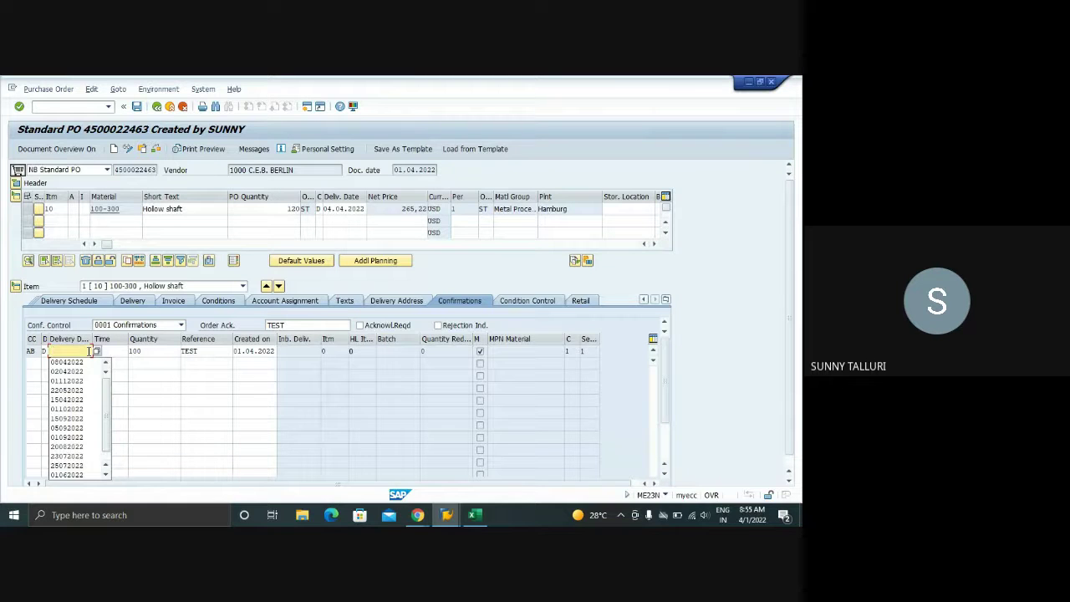
{"action": "type", "text": "0"}
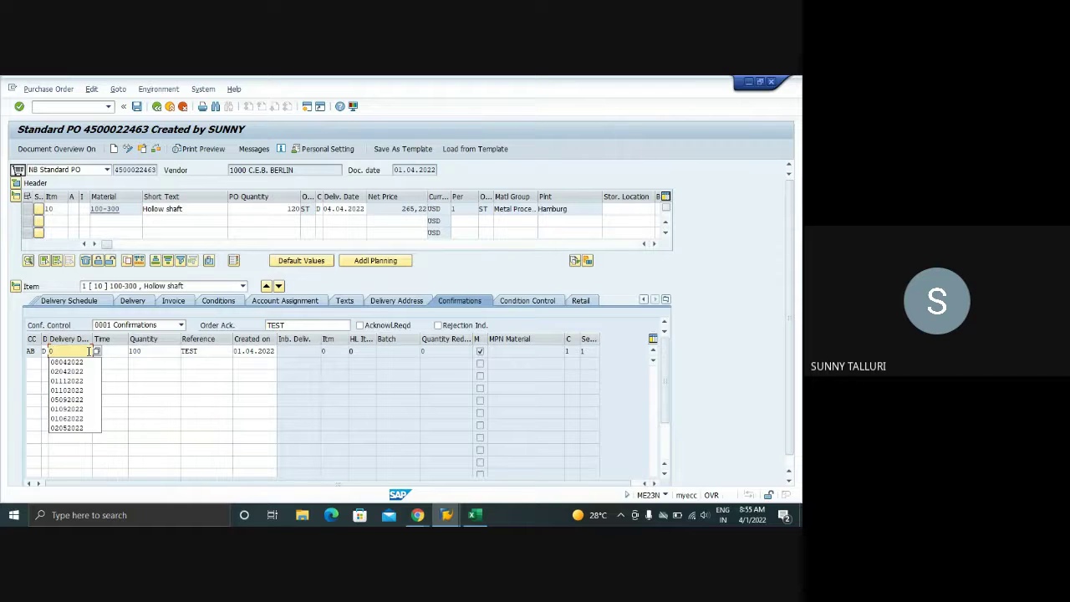
{"action": "key", "text": "BackSpace"}
{"action": "type", "text": "042022"}
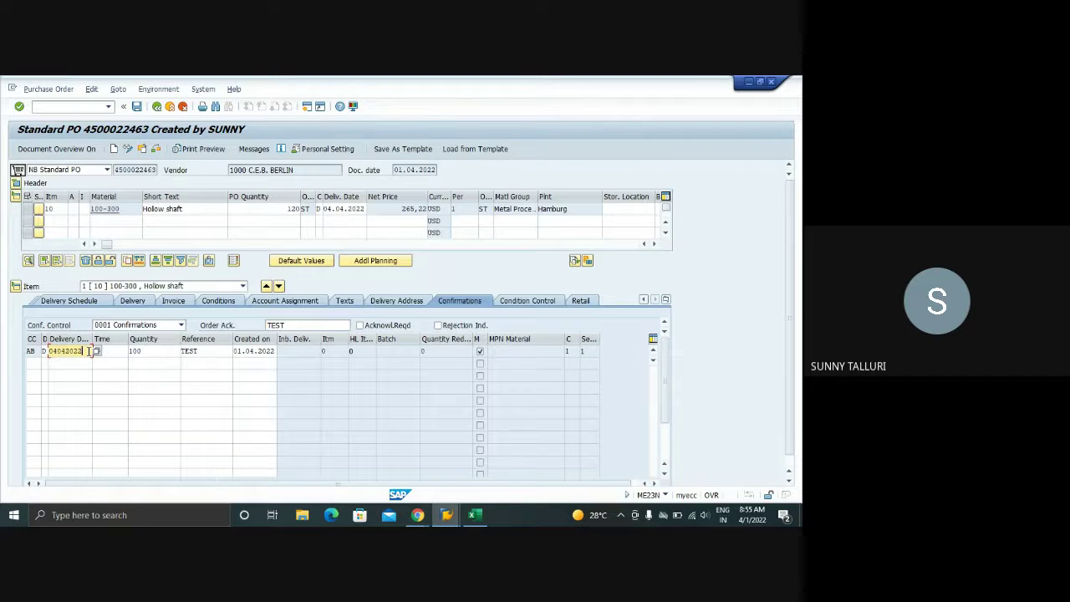
{"action": "type", "text": "042022"}
{"action": "left_click", "coordinate": [265, 351]}
{"action": "key", "text": "ctrl+a"}
{"action": "key", "text": "Delete"}
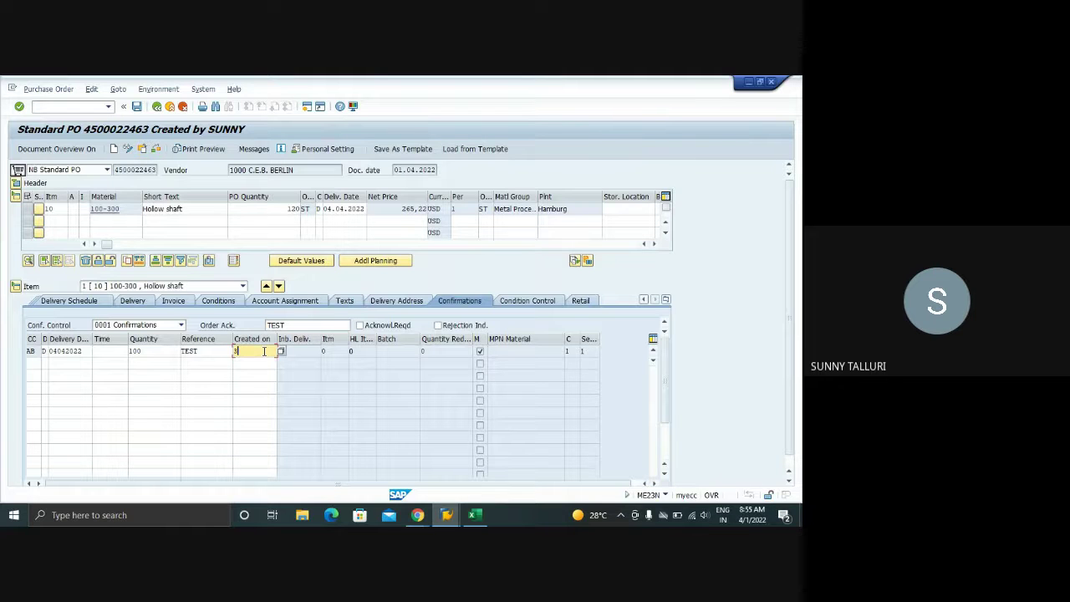
{"action": "key", "text": "BackSpace"}
{"action": "key", "text": "BackSpace"}
{"action": "key", "text": "Return"}
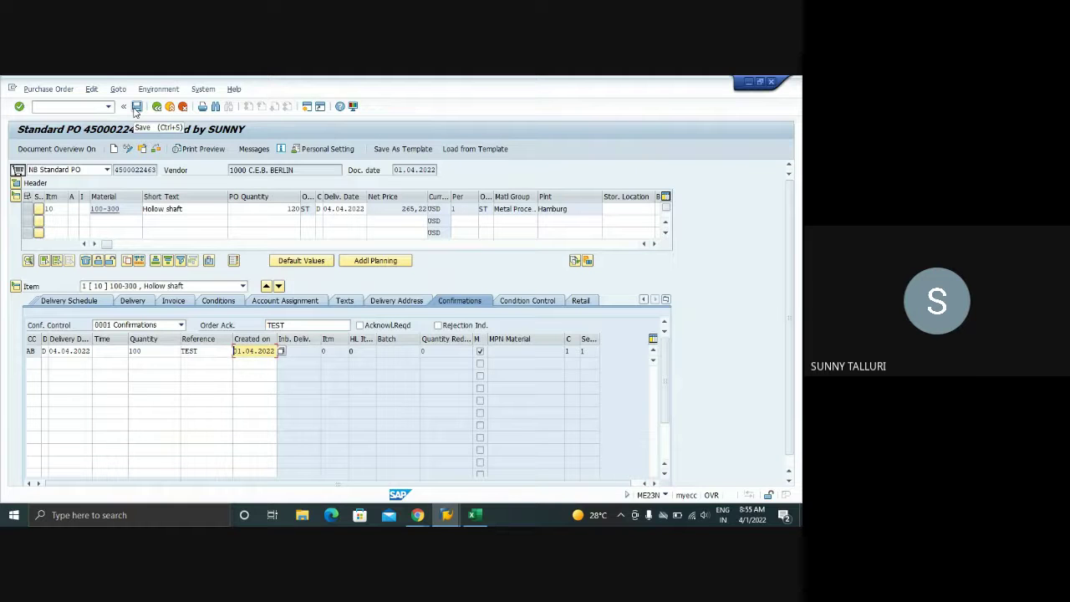
{"action": "left_click", "coordinate": [135, 107]}
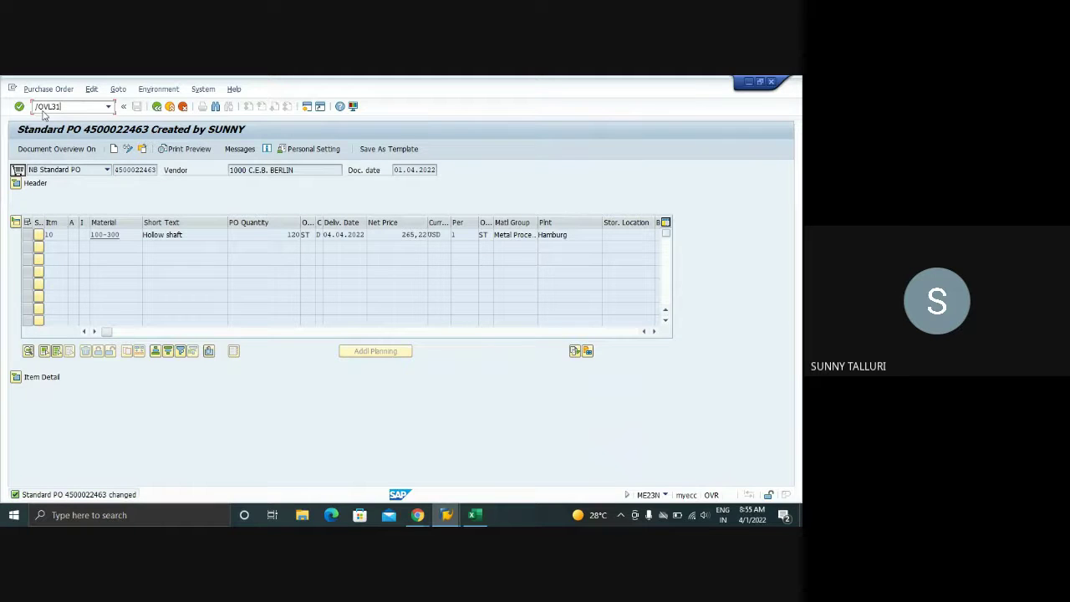
{"action": "type", "text": "/OVL31N"}
{"action": "key", "text": "Return"}
{"action": "left_click", "coordinate": [446, 515]}
{"action": "left_click", "coordinate": [479, 474]}
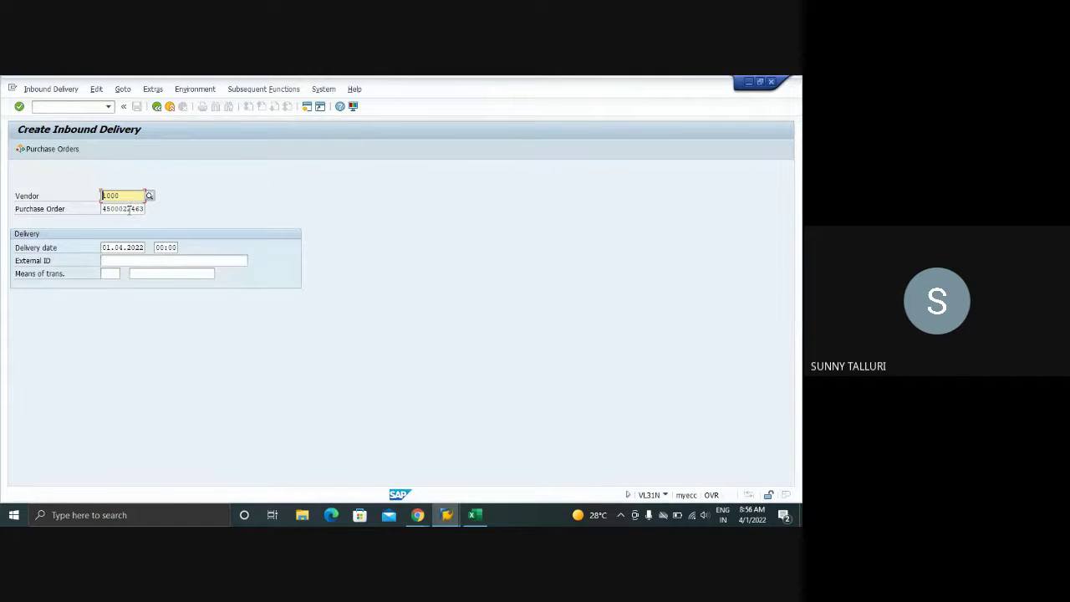
{"action": "left_click", "coordinate": [130, 209]}
{"action": "key", "text": "Return"}
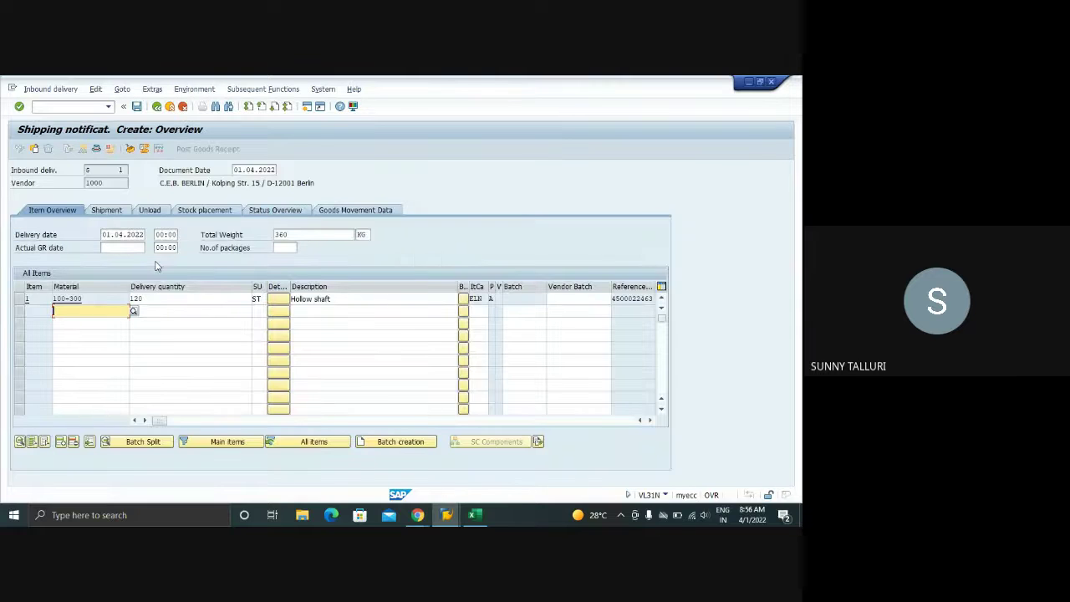
{"action": "left_click", "coordinate": [160, 299]}
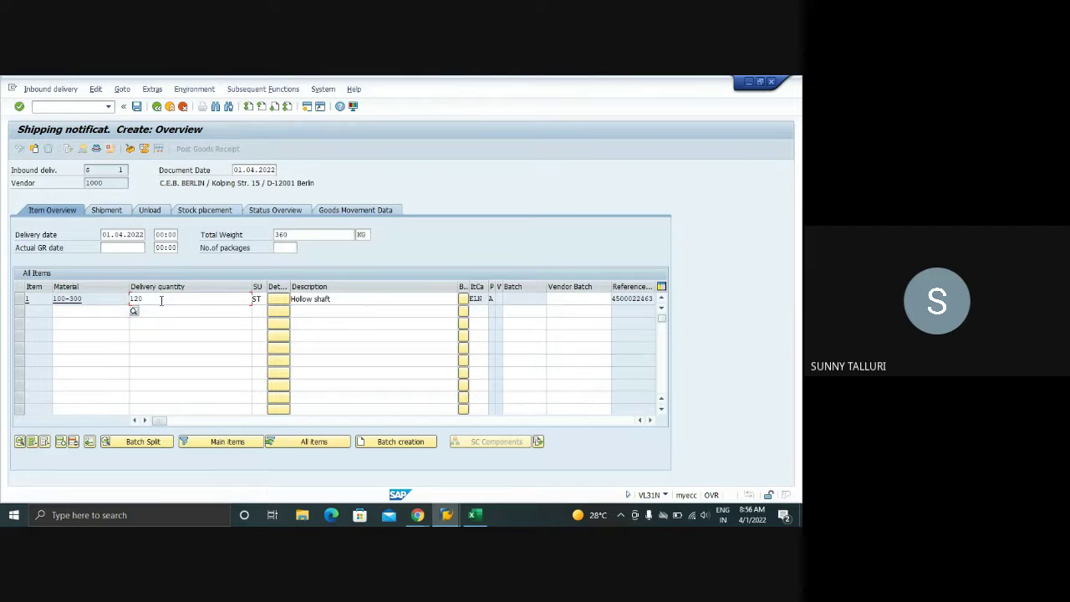
{"action": "key", "text": "BackSpace"}
{"action": "key", "text": "BackSpace"}
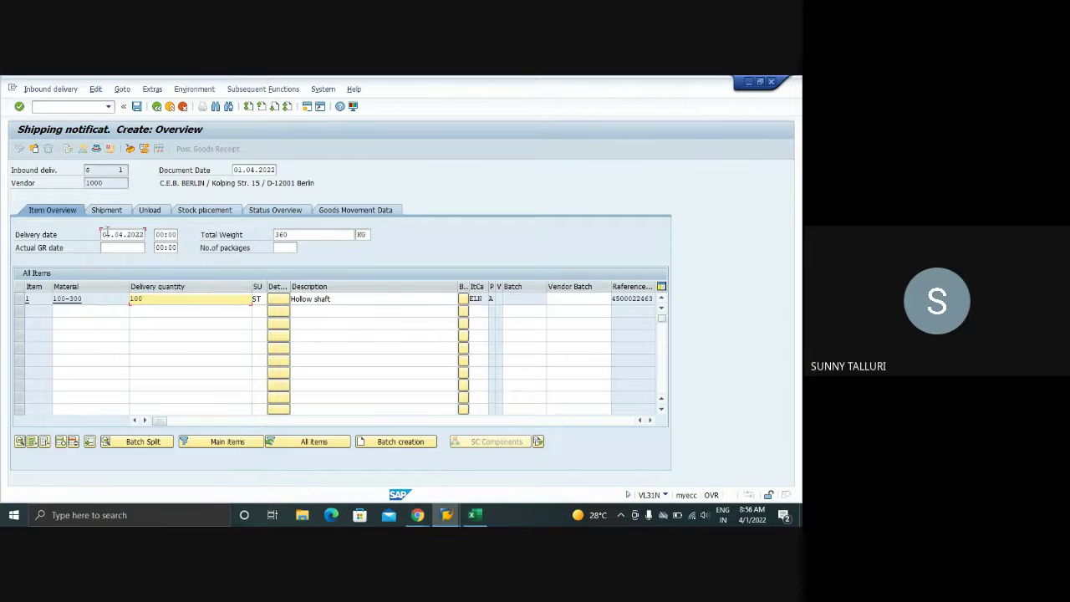
- Set the delivery date and actual GR date to 04.04.2022
{"action": "double_click", "coordinate": [106, 234]}
{"action": "type", "text": "0"}
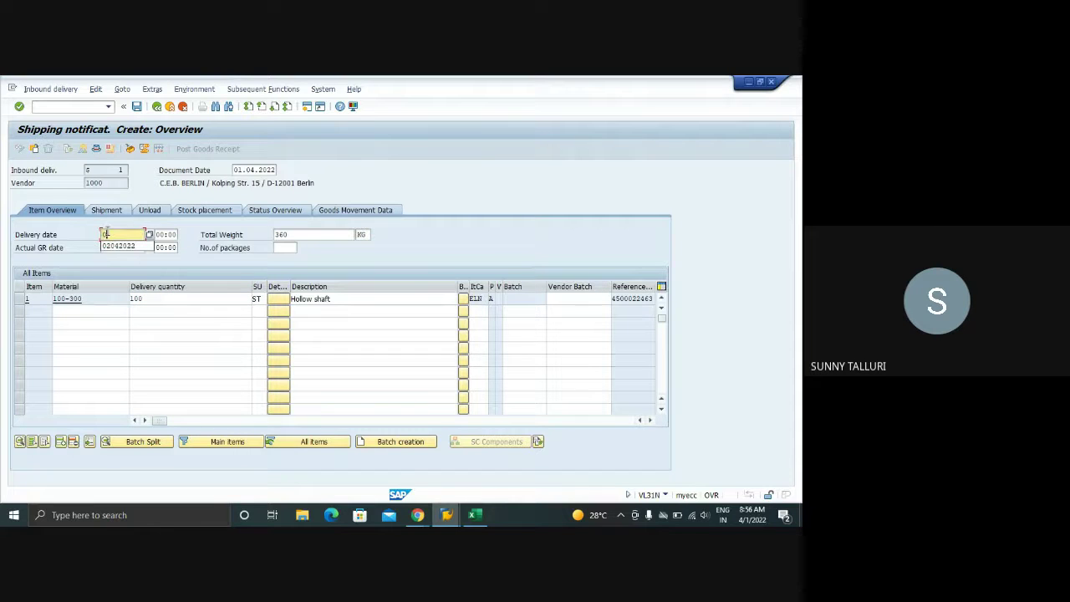
{"action": "type", "text": "40420"}
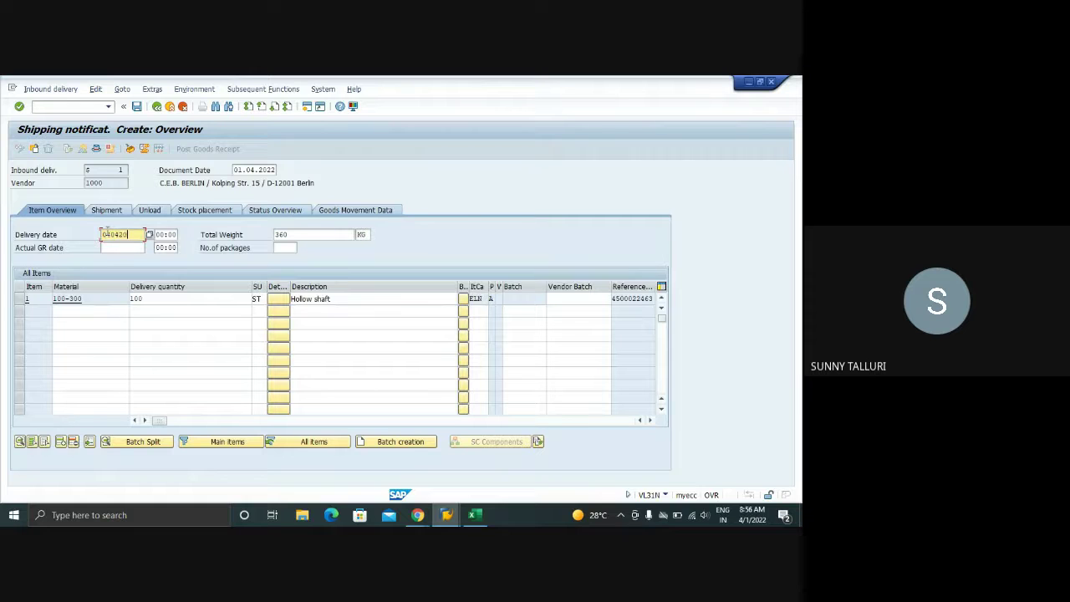
{"action": "type", "text": "22"}
{"action": "key", "text": "Tab"}
{"action": "key", "text": "Tab"}
{"action": "key", "text": "Tab"}
{"action": "key", "text": "Tab"}
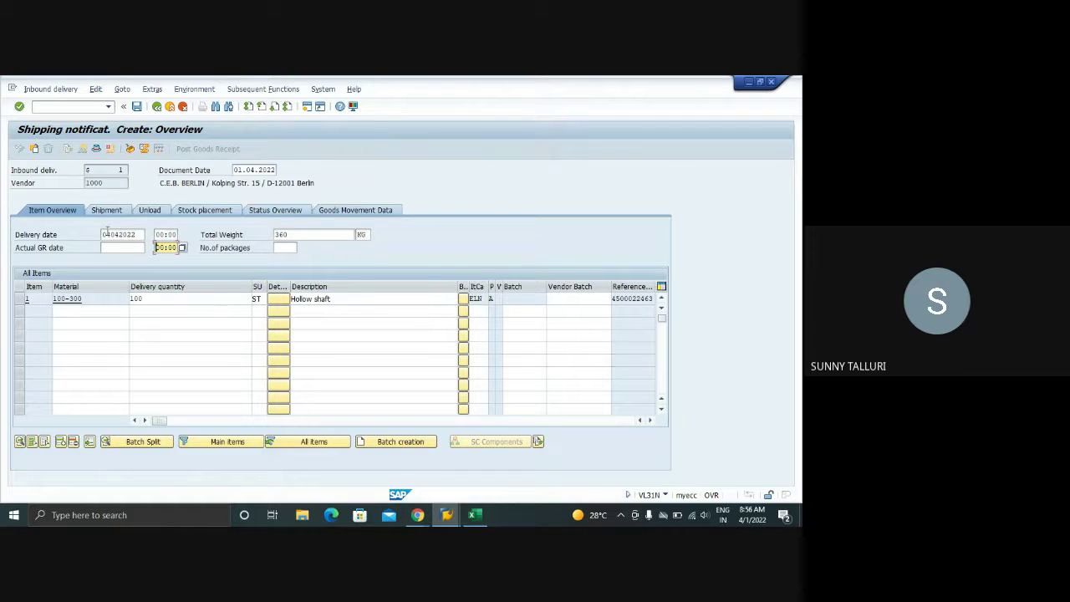
{"action": "key", "text": "shift+Tab"}
{"action": "type", "text": "04.0"}
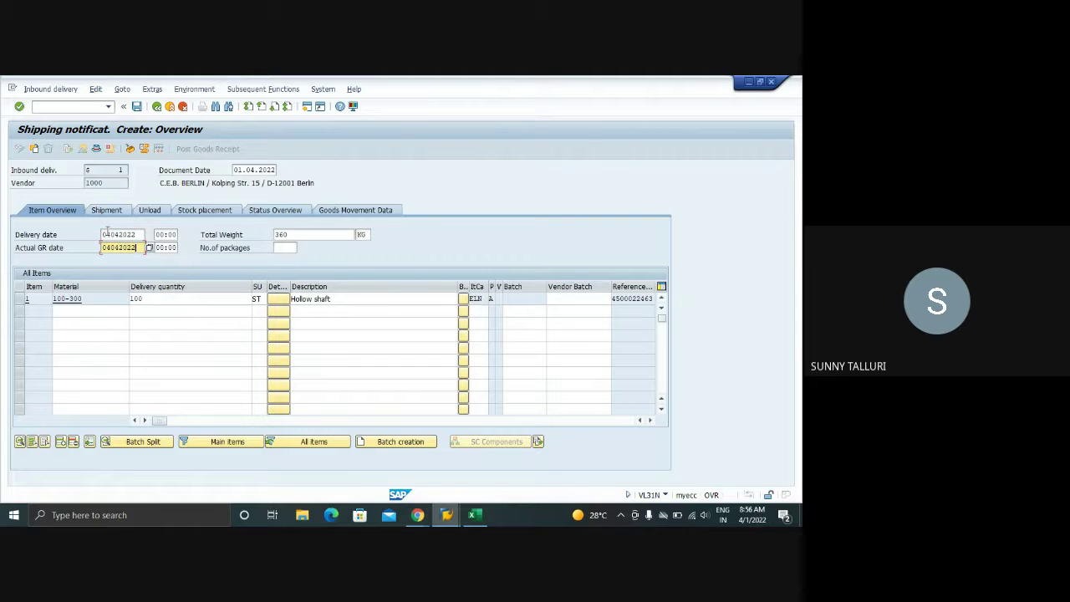
{"action": "type", "text": "4.2022"}
{"action": "key", "text": "Return"}
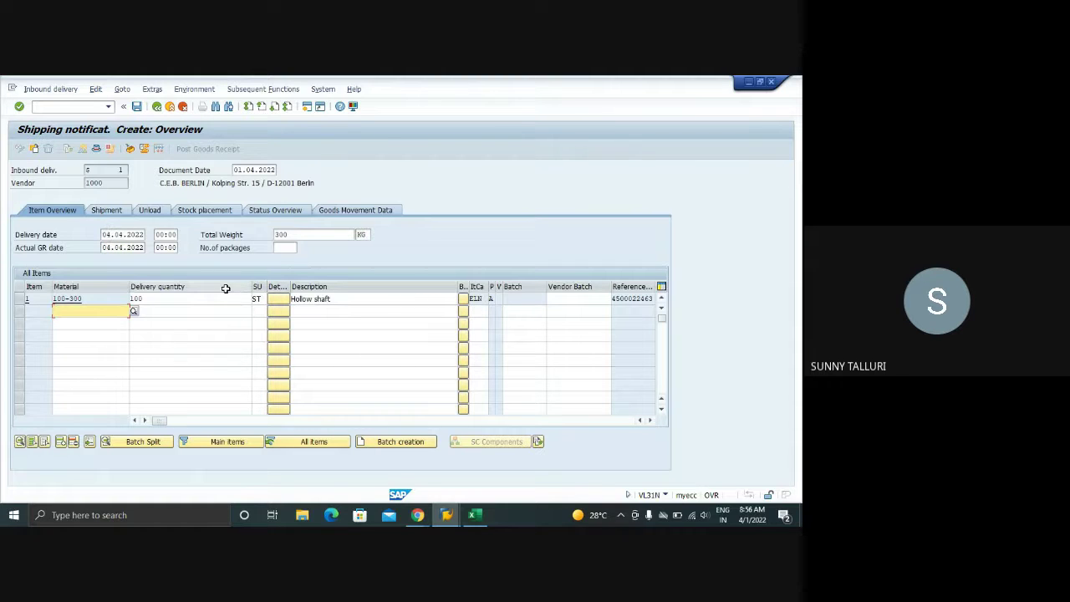
- Give item 1 vendor batch TEST and save shipping notification 180000224
{"action": "left_click", "coordinate": [588, 303]}
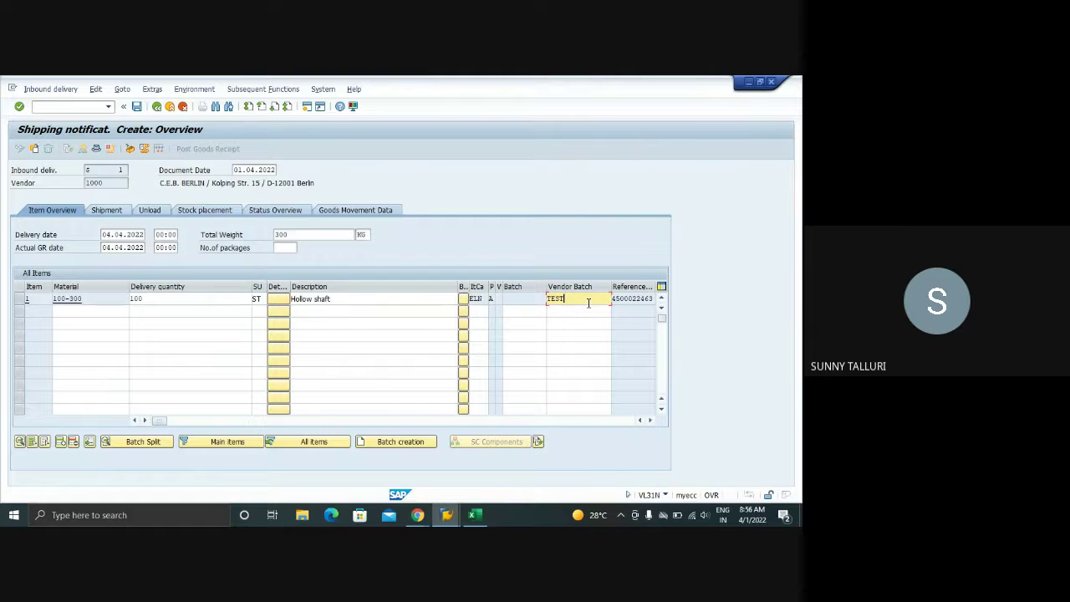
{"action": "key", "text": "Return"}
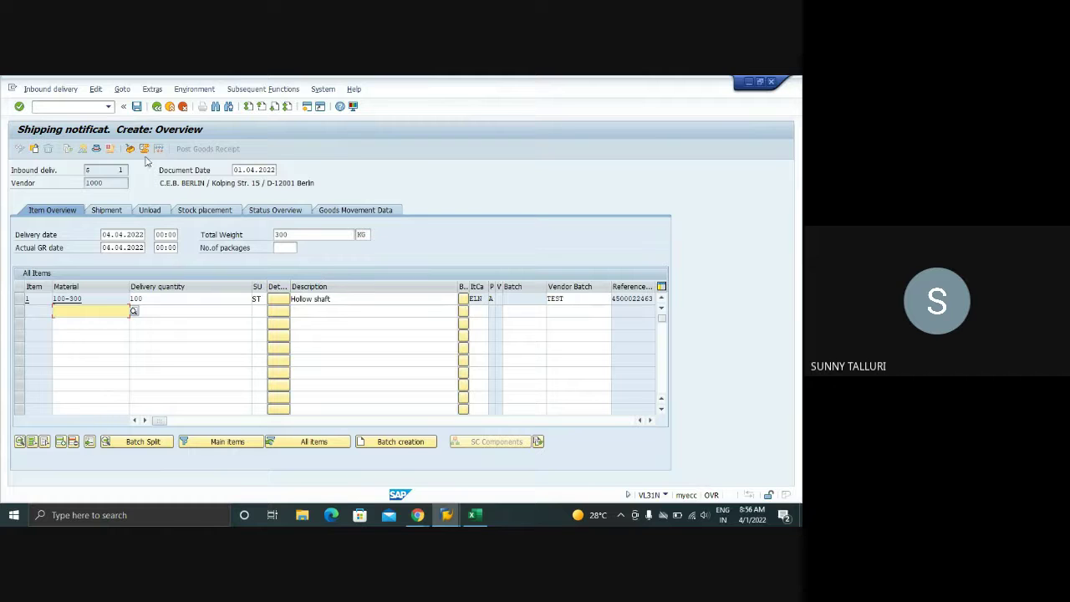
{"action": "left_click", "coordinate": [137, 107]}
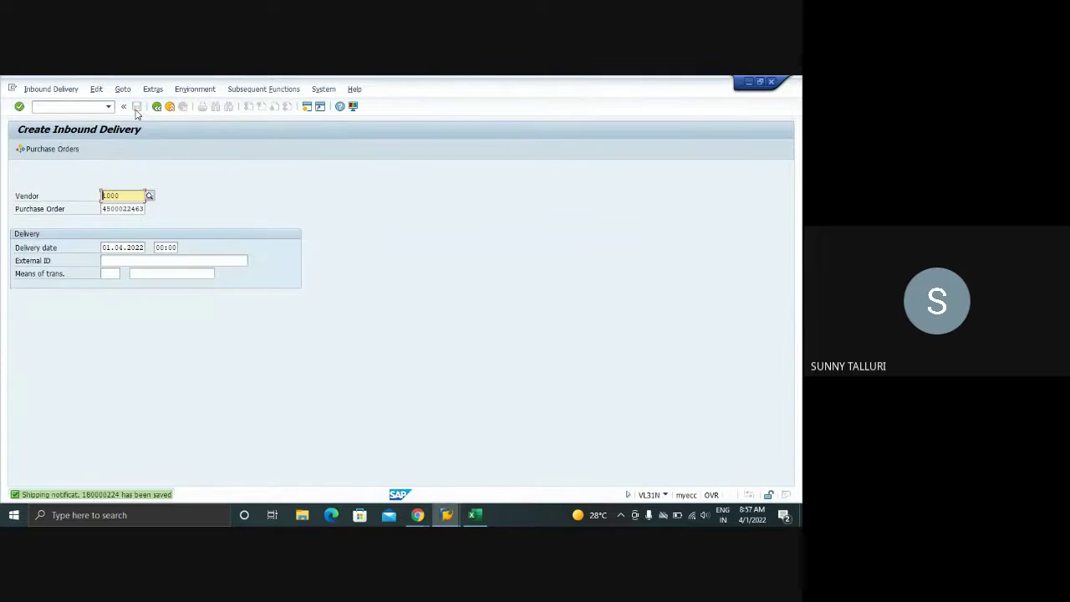
- Open delivery 180000224 via /NVL32N, enter External ID ABC1234 under header Administration, and save
{"action": "left_click", "coordinate": [72, 106]}
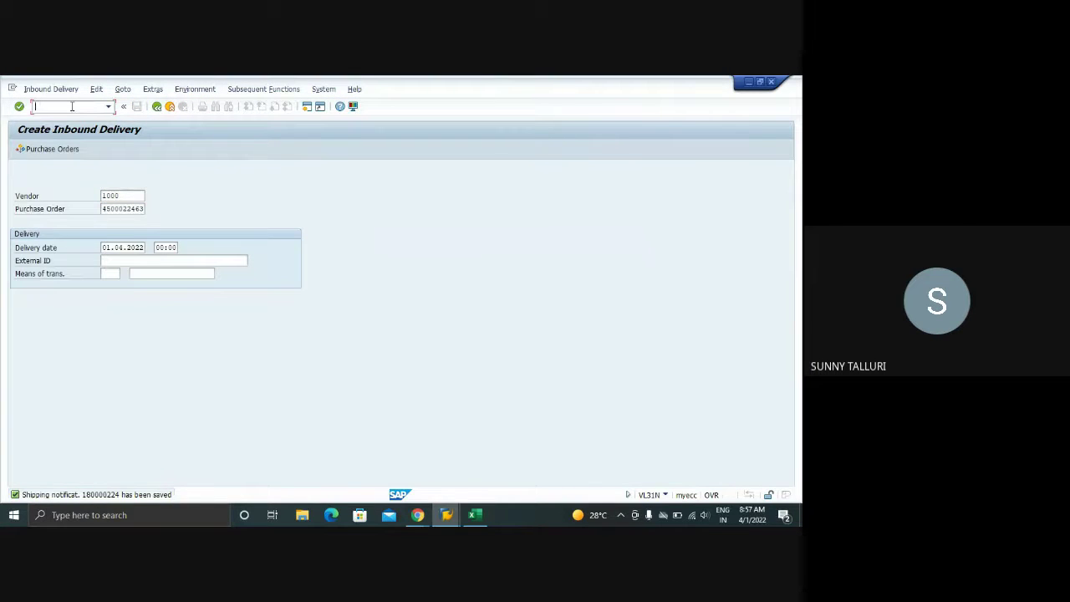
{"action": "type", "text": "/NVL32N"}
{"action": "key", "text": "Return"}
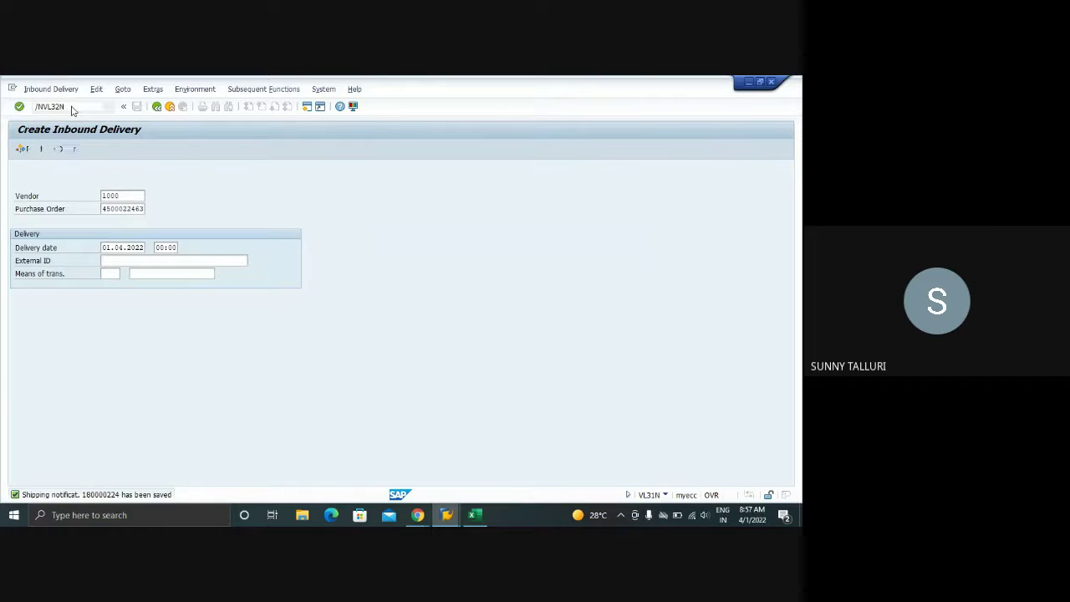
{"action": "key", "text": "Return"}
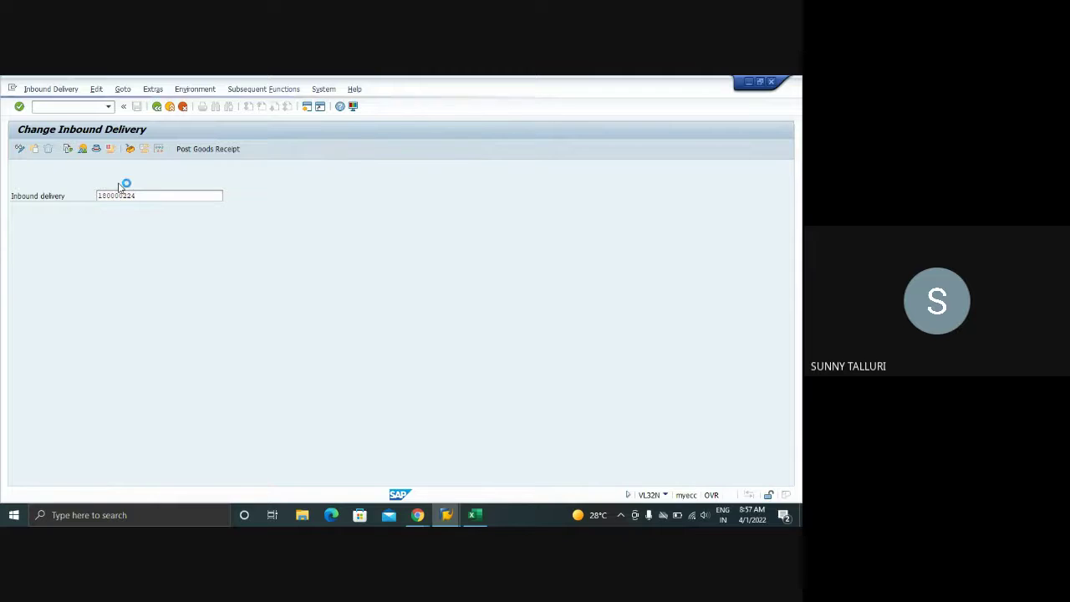
{"action": "left_click", "coordinate": [96, 149]}
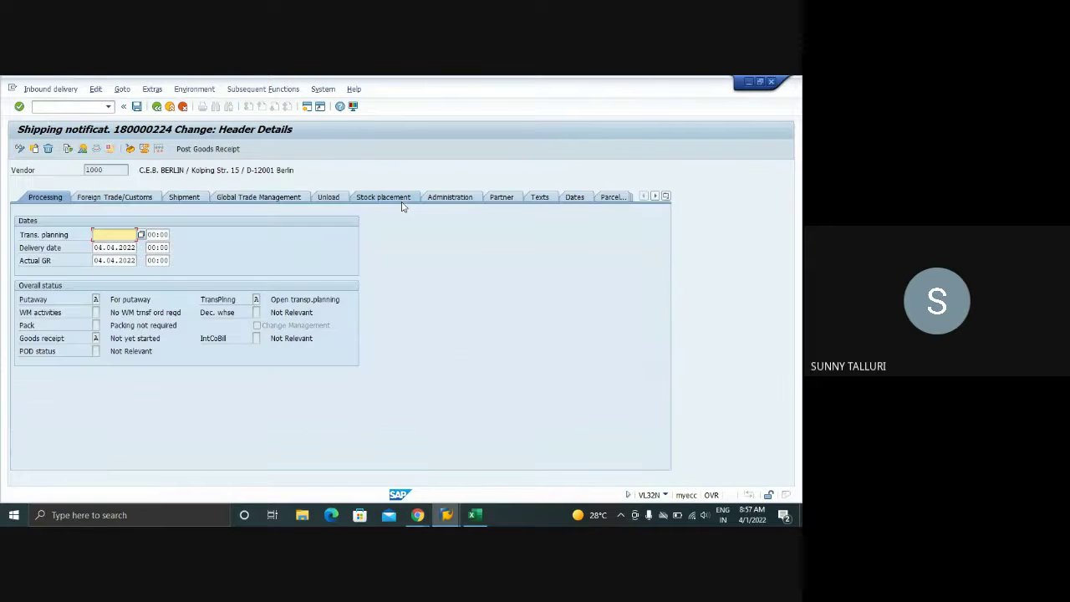
{"action": "left_click", "coordinate": [439, 201]}
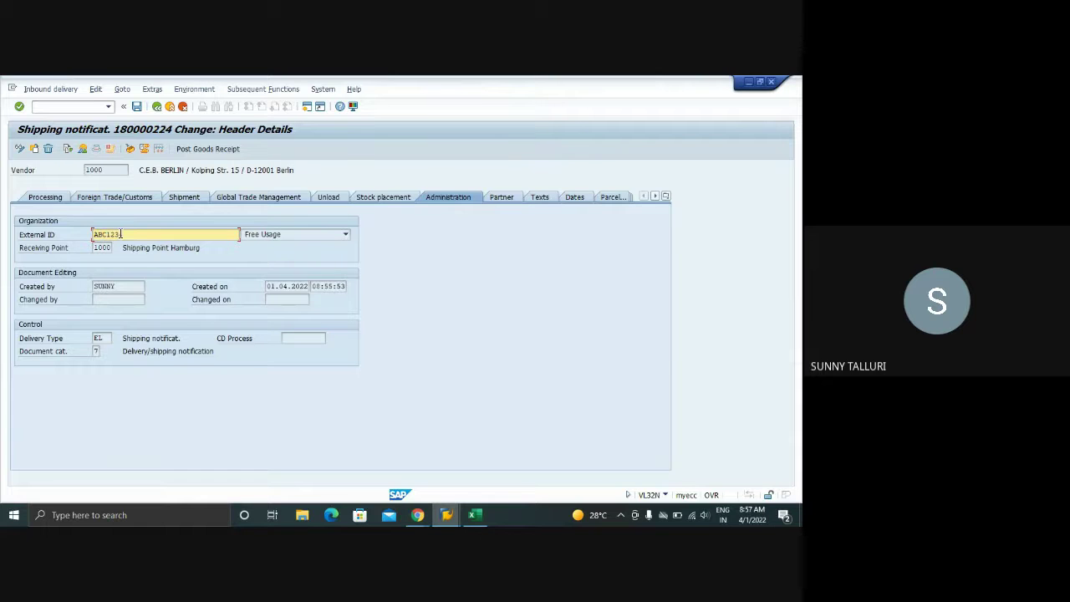
{"action": "left_click", "coordinate": [138, 106]}
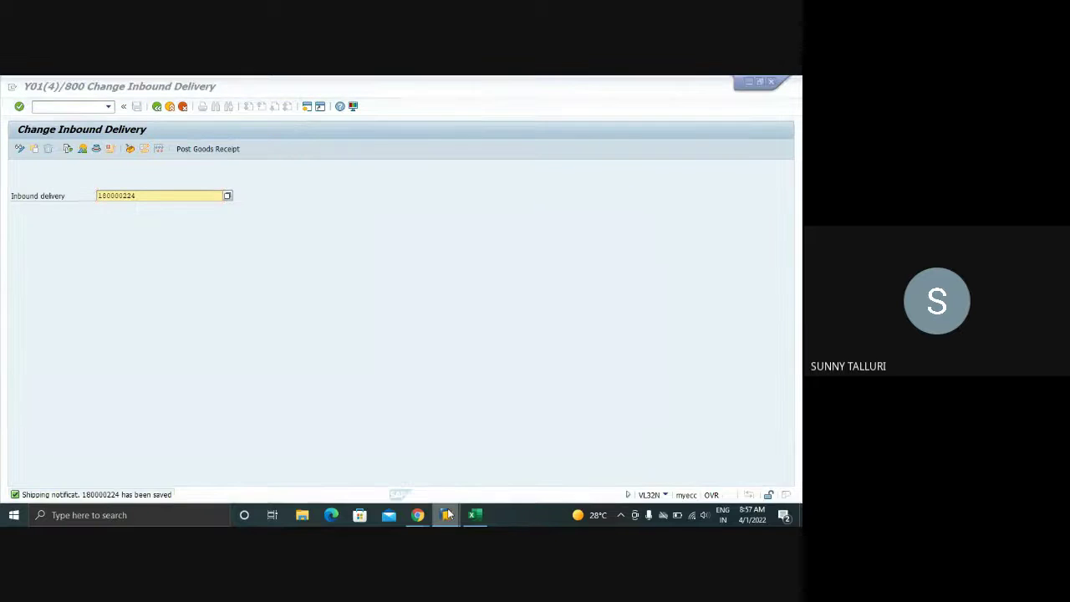
- Close the confirmation control keys and EKES entries windows
{"action": "mouse_move", "coordinate": [446, 513]}
{"action": "mouse_move", "coordinate": [419, 452]}
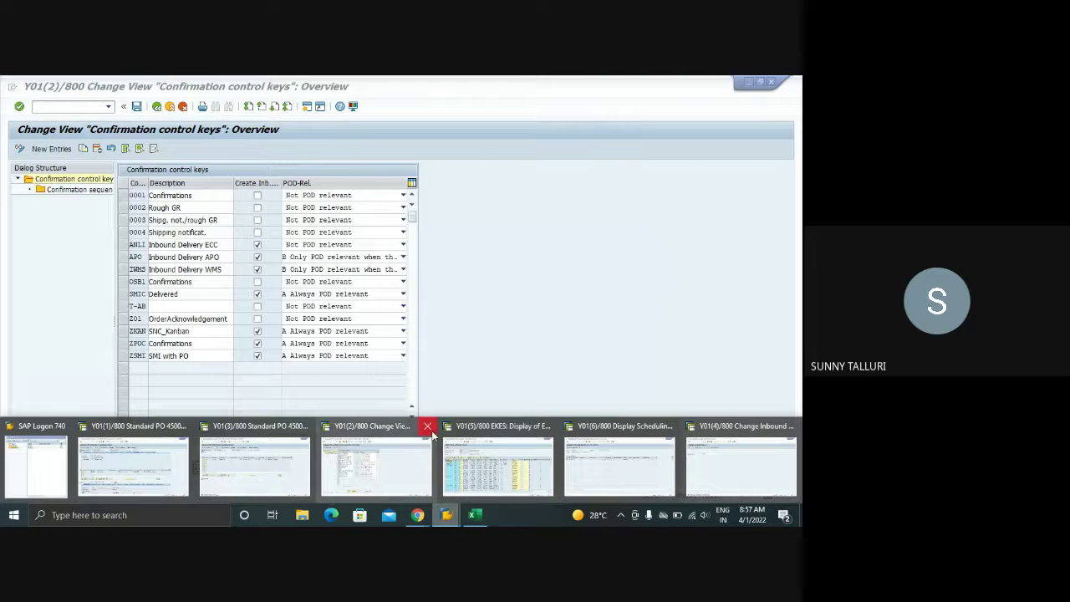
{"action": "left_click", "coordinate": [427, 428]}
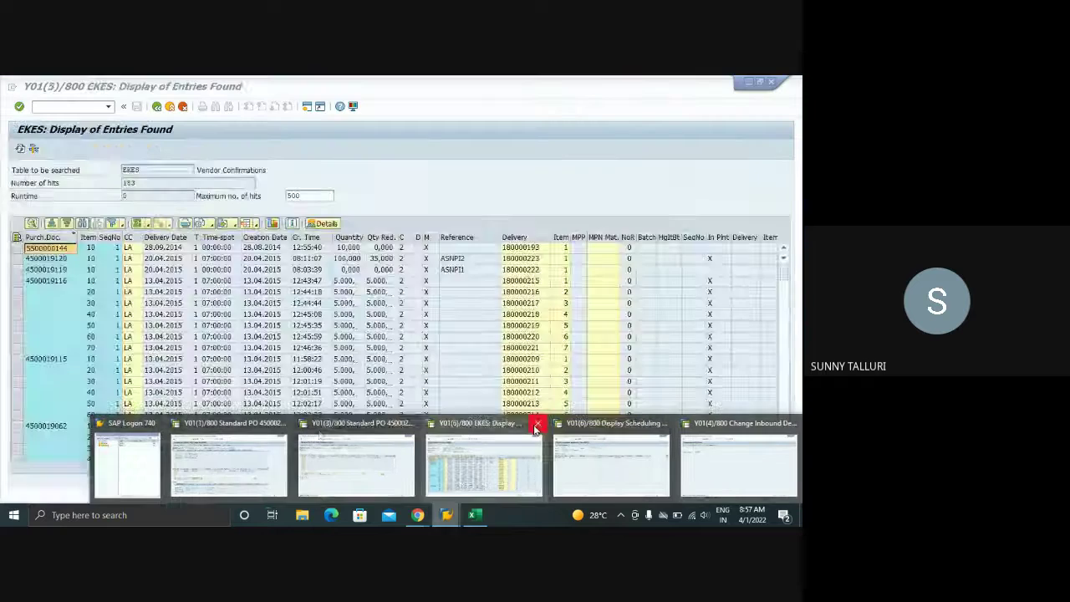
{"action": "left_click", "coordinate": [540, 426]}
{"action": "left_click", "coordinate": [391, 455]}
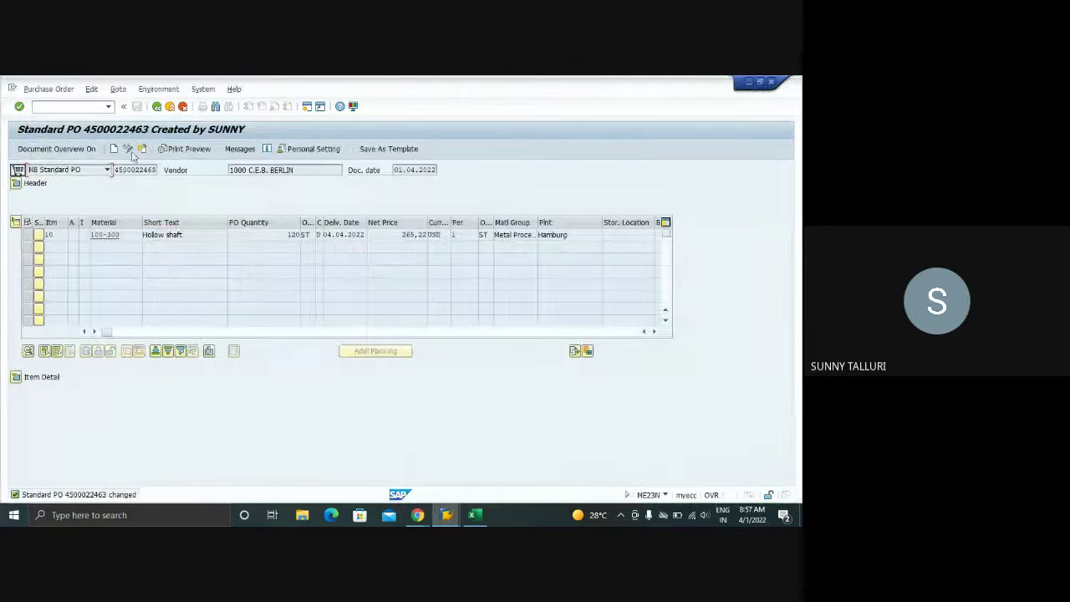
{"action": "left_click", "coordinate": [142, 149]}
{"action": "key", "text": "Return"}
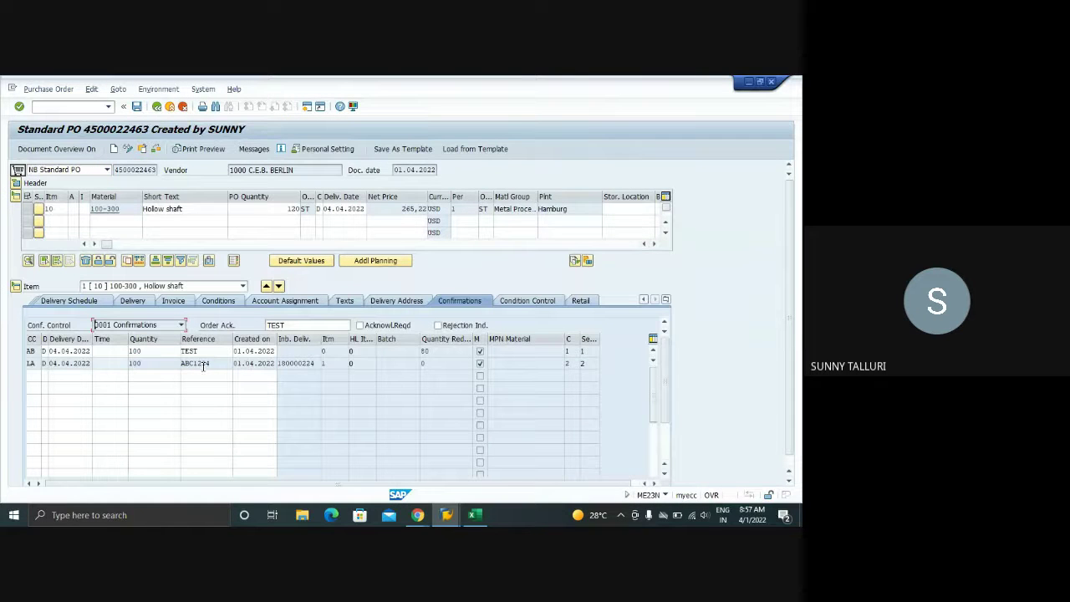
{"action": "left_click", "coordinate": [127, 149]}
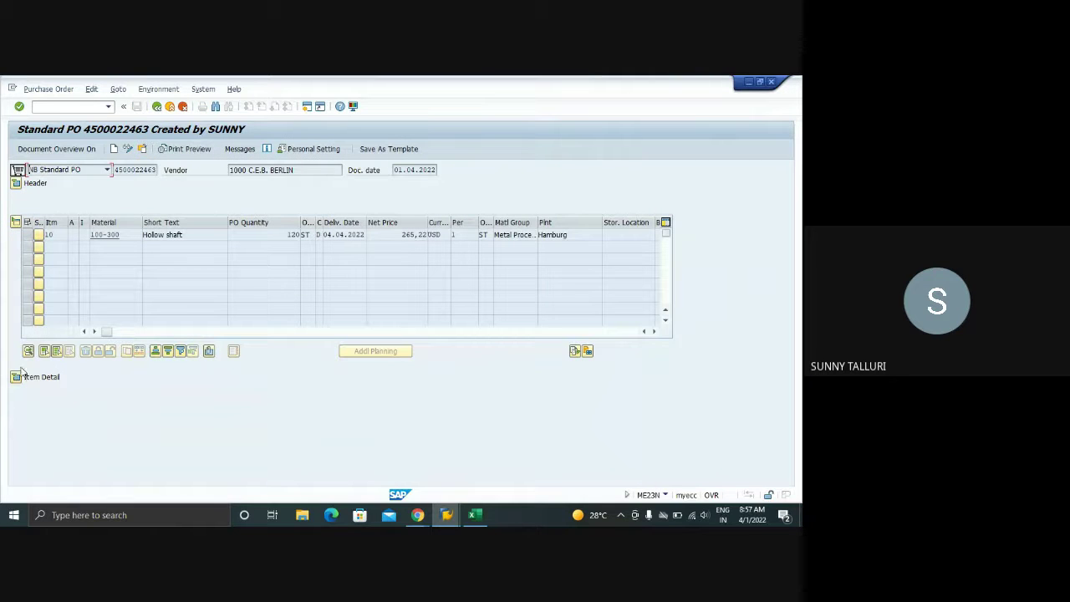
{"action": "left_click", "coordinate": [15, 376]}
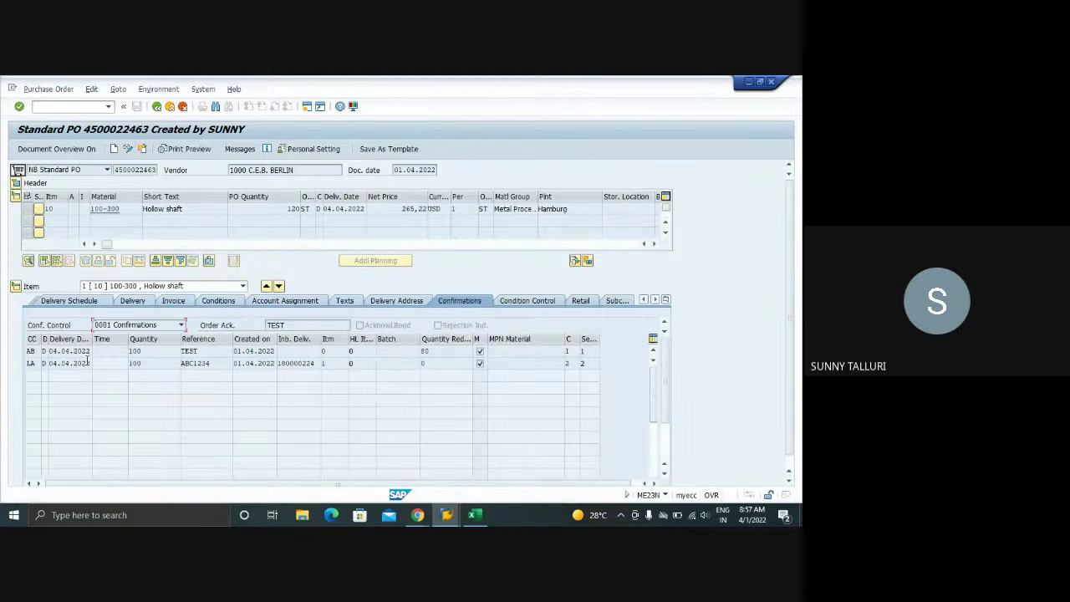
{"action": "left_click_drag", "start_coordinate": [435, 354], "coordinate": [416, 355]}
{"action": "left_click_drag", "start_coordinate": [151, 351], "coordinate": [110, 356]}
{"action": "left_click_drag", "start_coordinate": [429, 352], "coordinate": [413, 352]}
- From the Change Inbound Delivery window, open the stock/requirements list in a new session
{"action": "mouse_move", "coordinate": [446, 514]}
{"action": "left_click", "coordinate": [635, 456]}
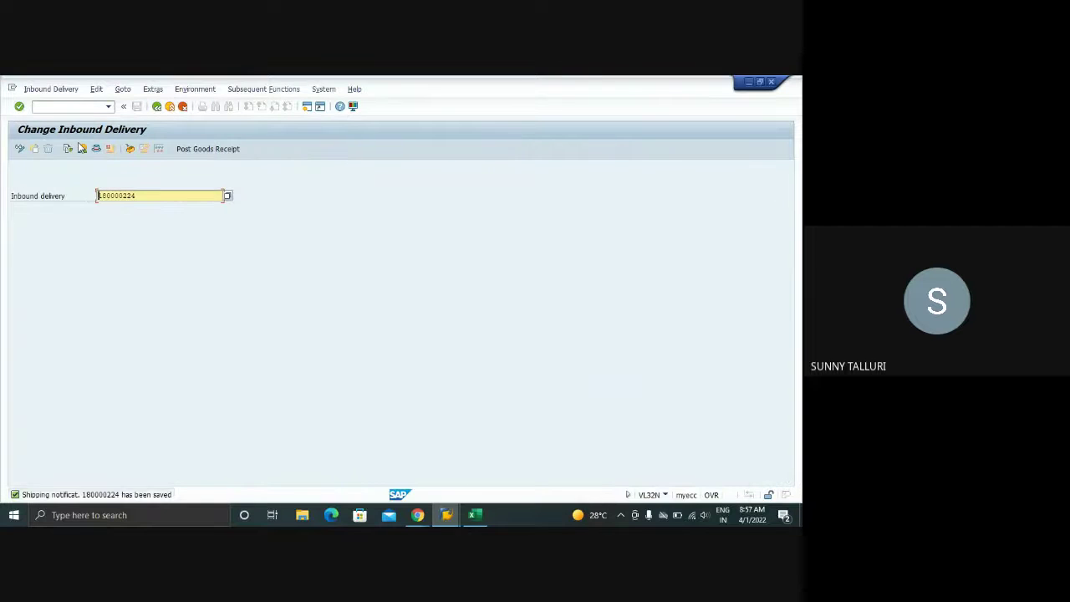
{"action": "left_click", "coordinate": [47, 111]}
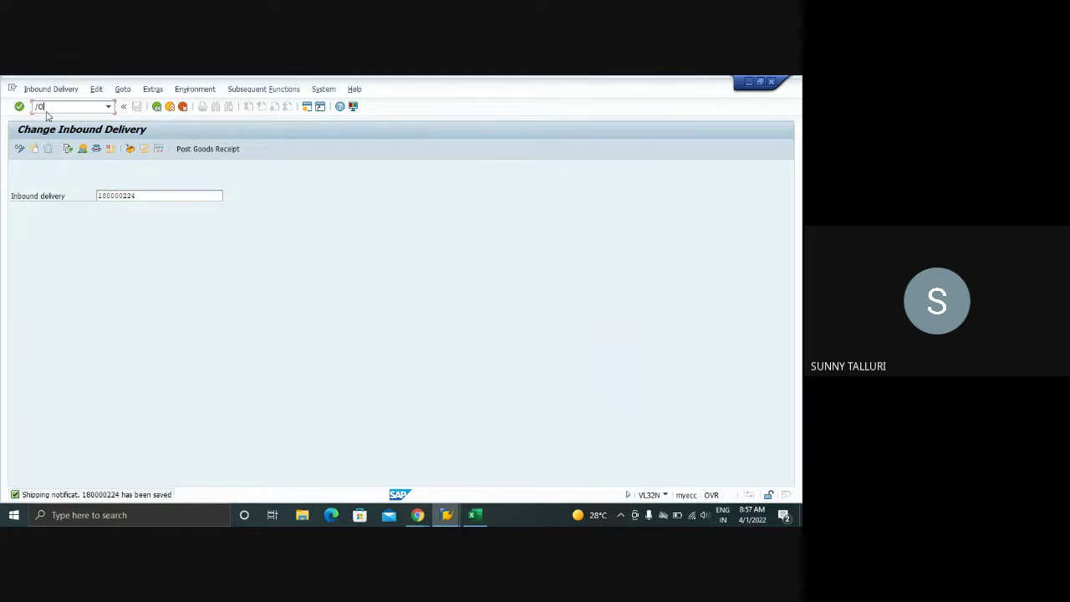
{"action": "key", "text": "Return"}
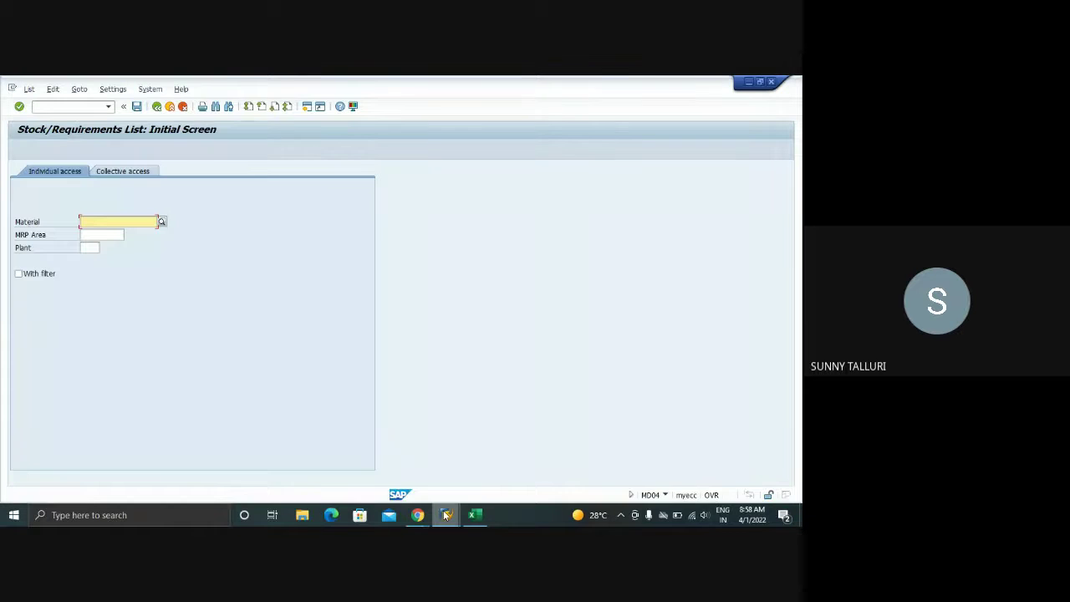
- Copy material 100-300 from the PO and display its stock/requirements list for plant 1000
{"action": "mouse_move", "coordinate": [445, 512]}
{"action": "left_click", "coordinate": [328, 468]}
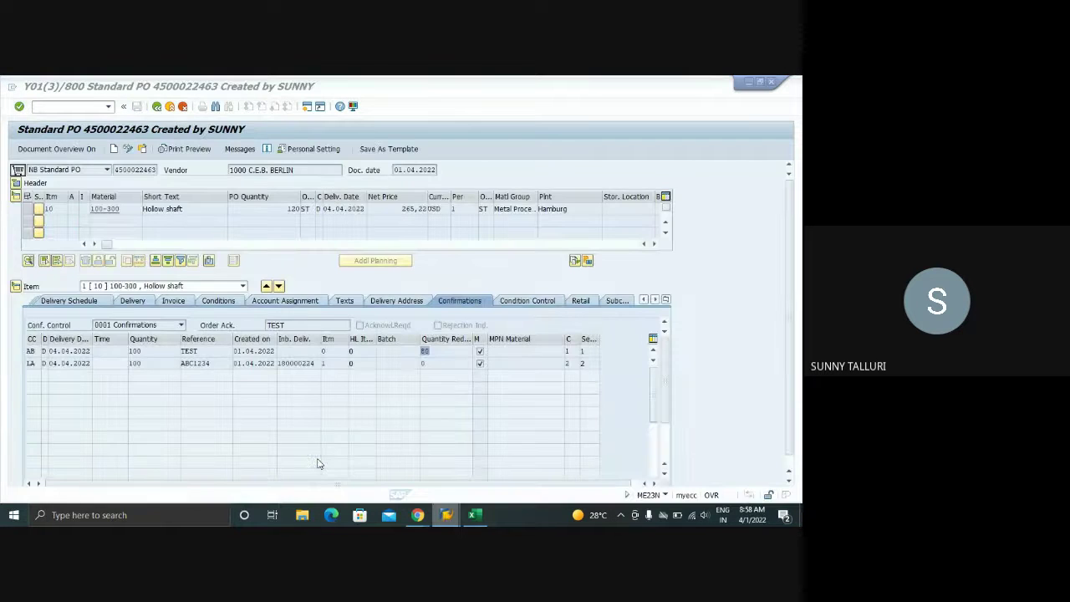
{"action": "left_click", "coordinate": [144, 209]}
{"action": "key", "text": "ctrl+c"}
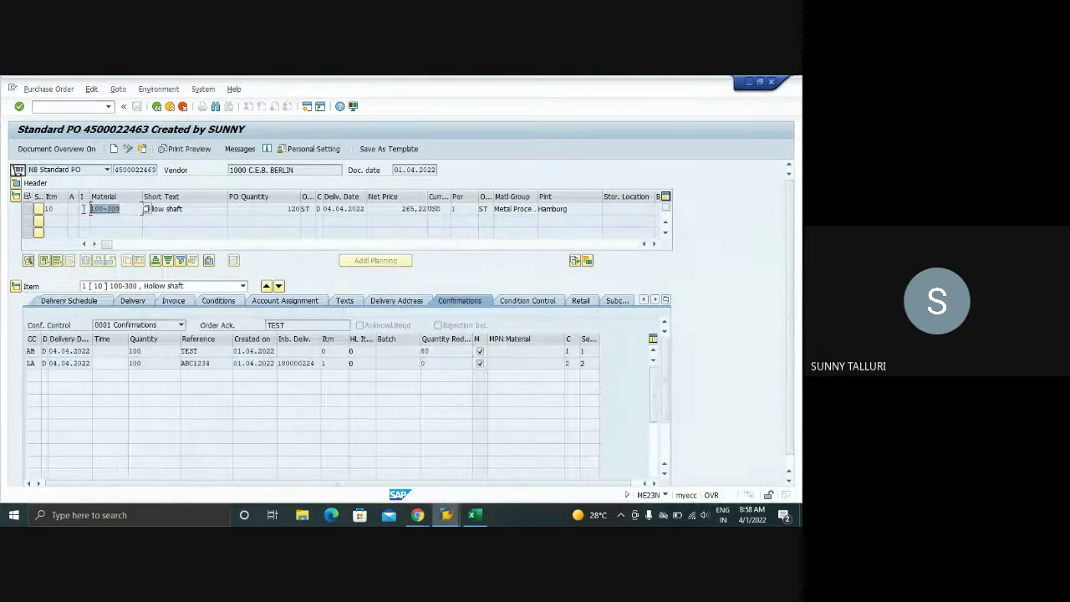
{"action": "mouse_move", "coordinate": [459, 515]}
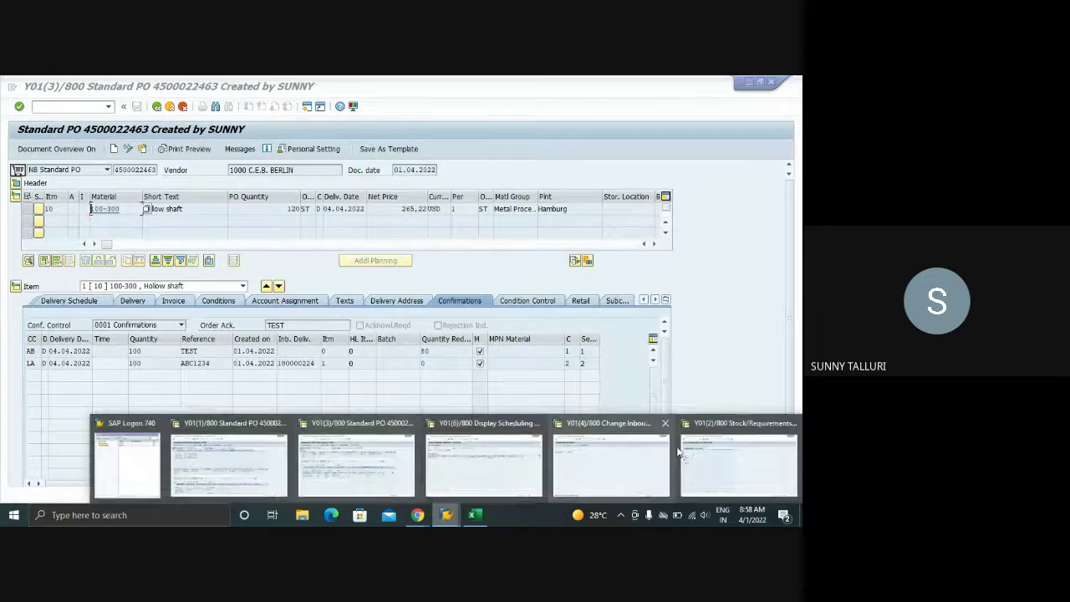
{"action": "left_click", "coordinate": [700, 443]}
{"action": "key", "text": "ctrl+v"}
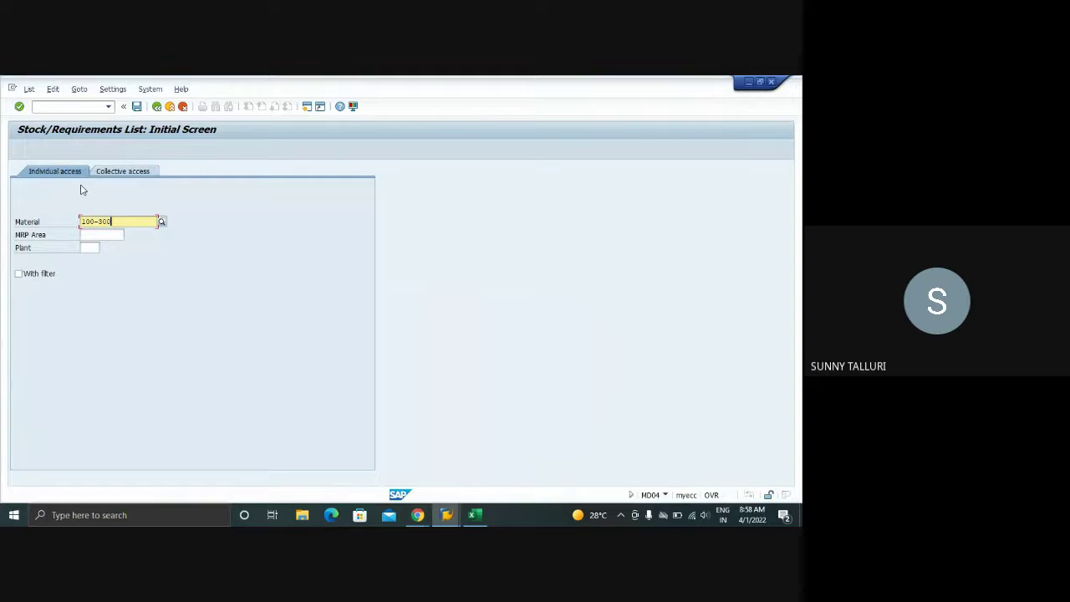
{"action": "key", "text": "Tab"}
{"action": "key", "text": "Tab"}
{"action": "type", "text": "1000"}
{"action": "key", "text": "Return"}
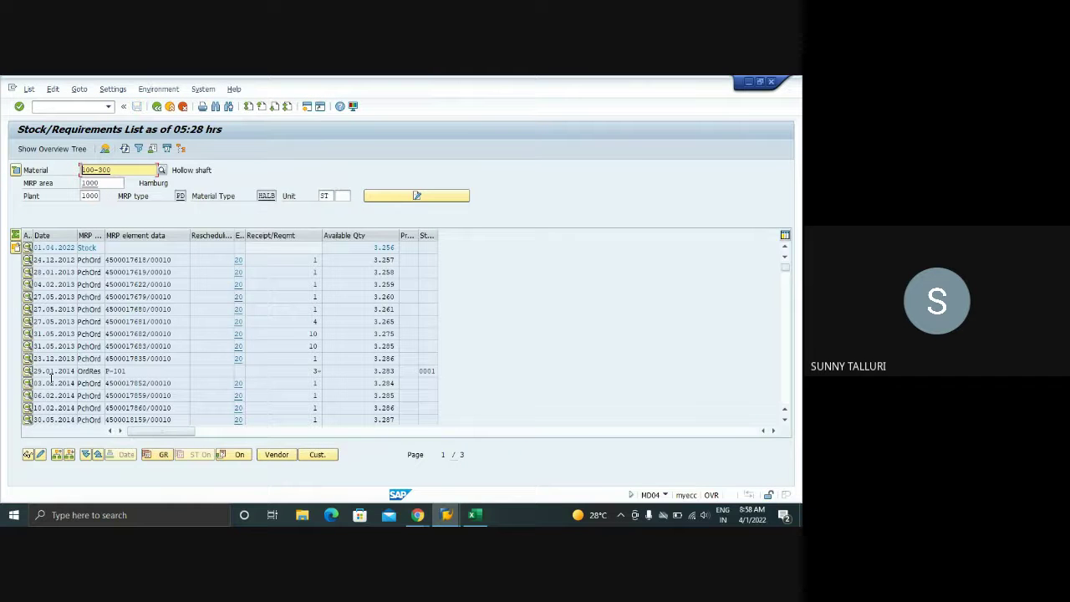
- Scroll the list up to bring the 2015 purchase order rows into view
{"action": "scroll", "coordinate": [134, 355], "scroll_direction": "down", "scroll_amount": 10}
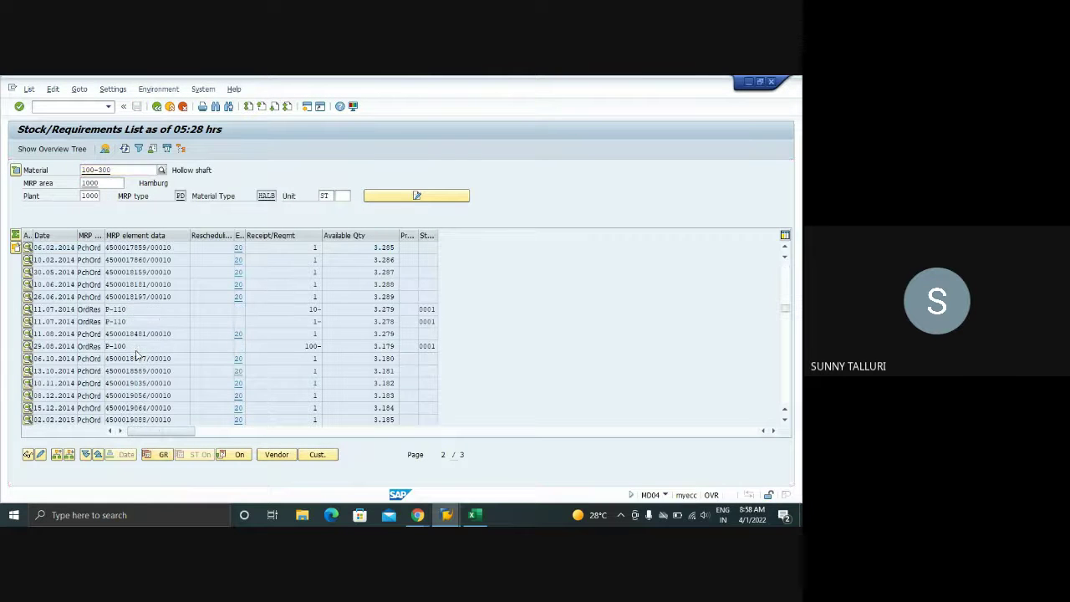
{"action": "scroll", "coordinate": [138, 353], "scroll_direction": "up", "scroll_amount": 4}
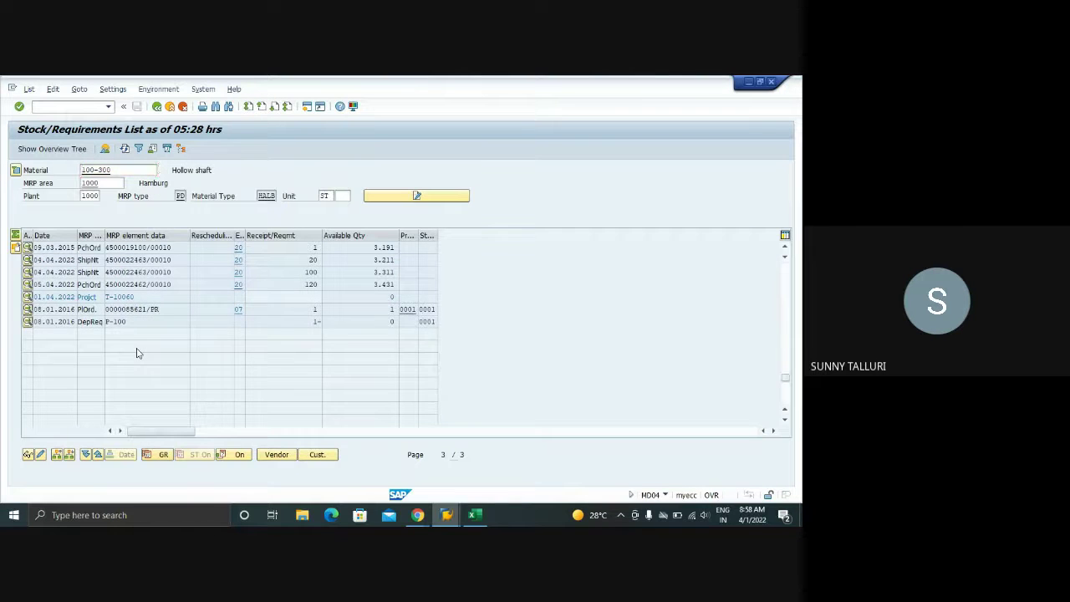
{"action": "scroll", "coordinate": [136, 351], "scroll_direction": "up", "scroll_amount": 6}
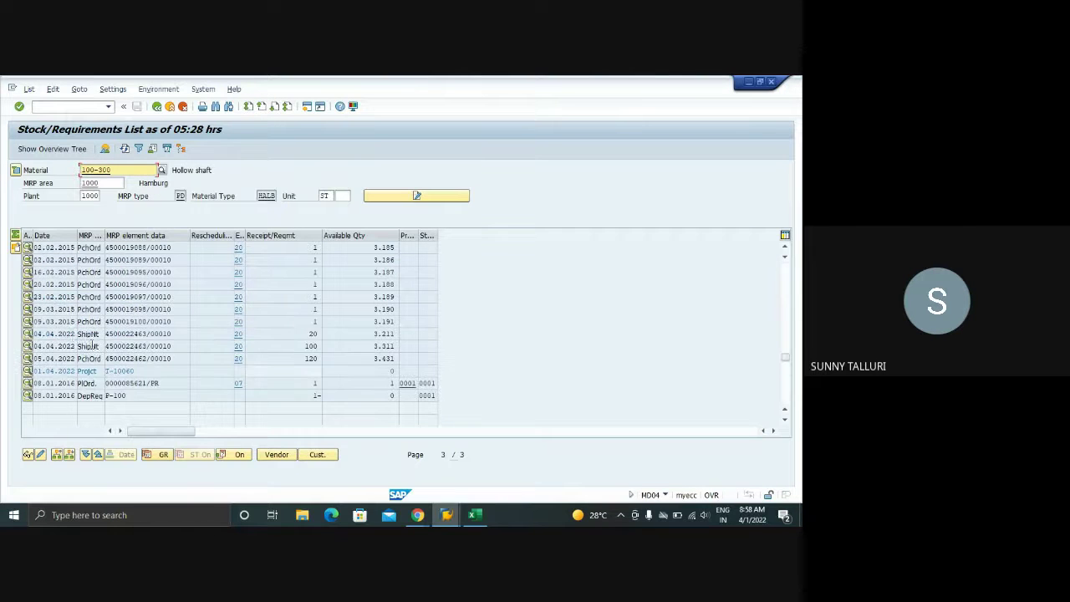
{"action": "left_click", "coordinate": [28, 346]}
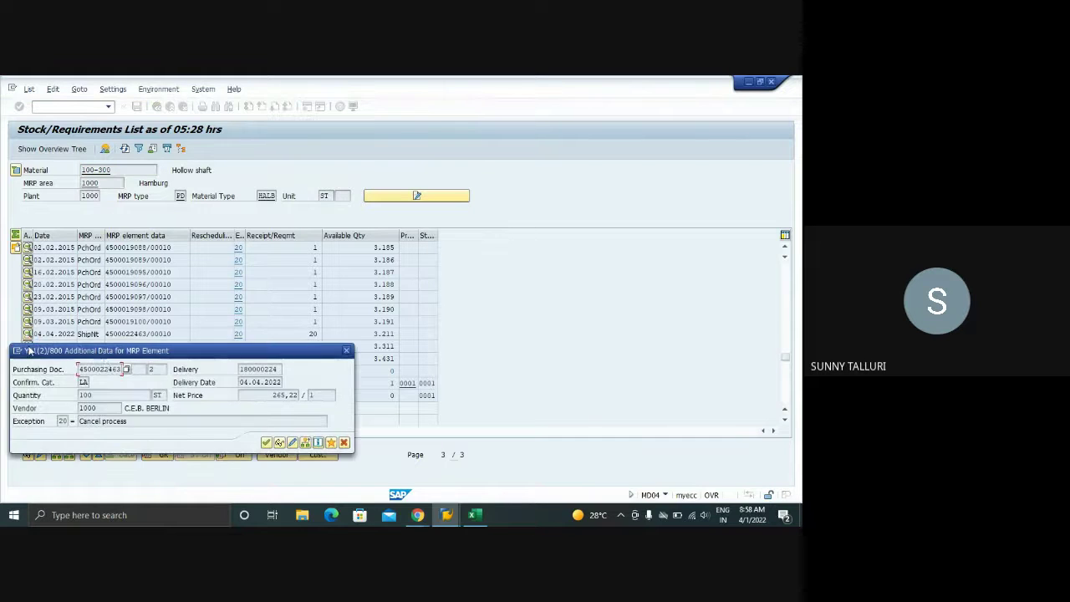
{"action": "left_click_drag", "start_coordinate": [135, 353], "coordinate": [465, 276]}
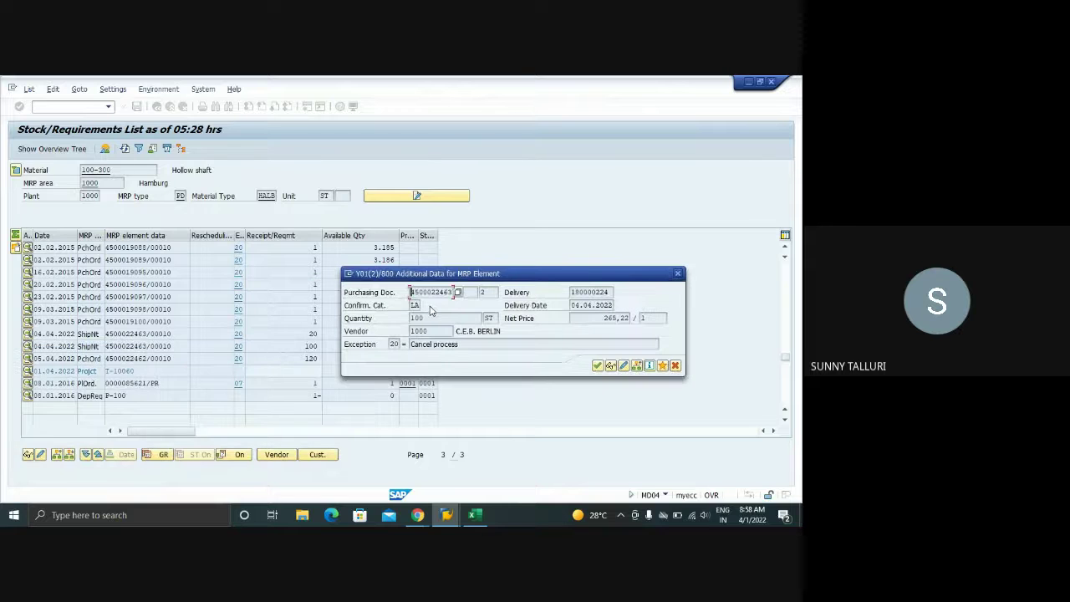
{"action": "left_click", "coordinate": [675, 365]}
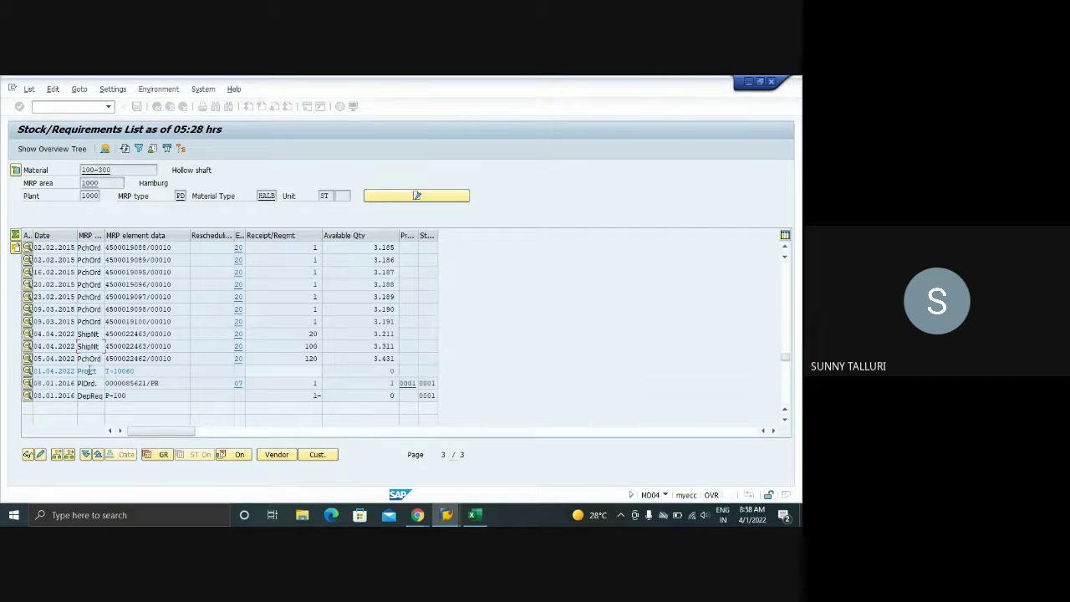
{"action": "left_click", "coordinate": [28, 333]}
{"action": "left_click_drag", "start_coordinate": [210, 342], "coordinate": [489, 284]}
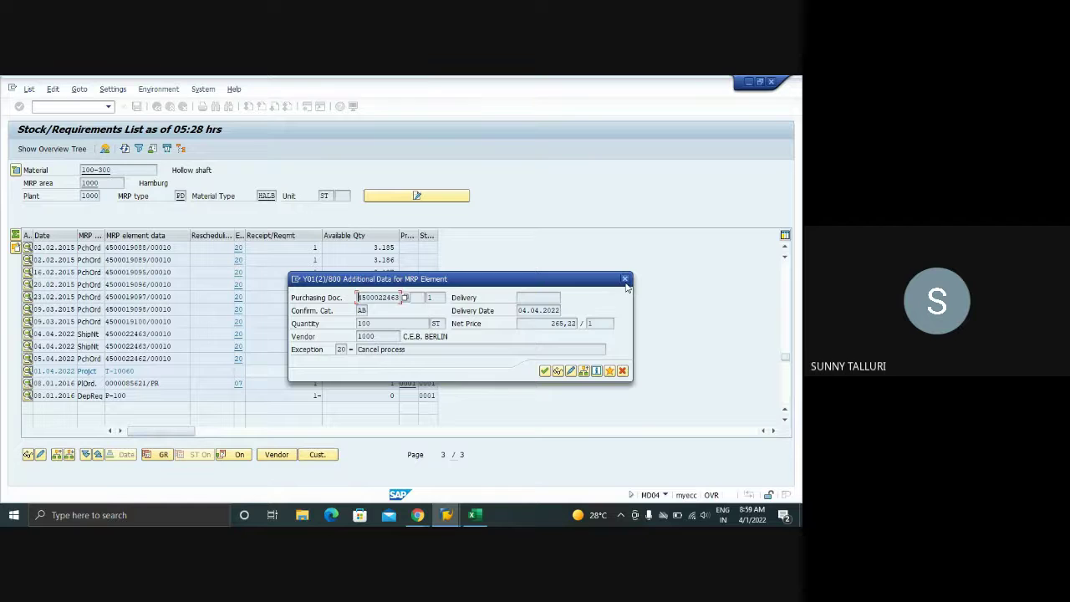
{"action": "left_click", "coordinate": [624, 279]}
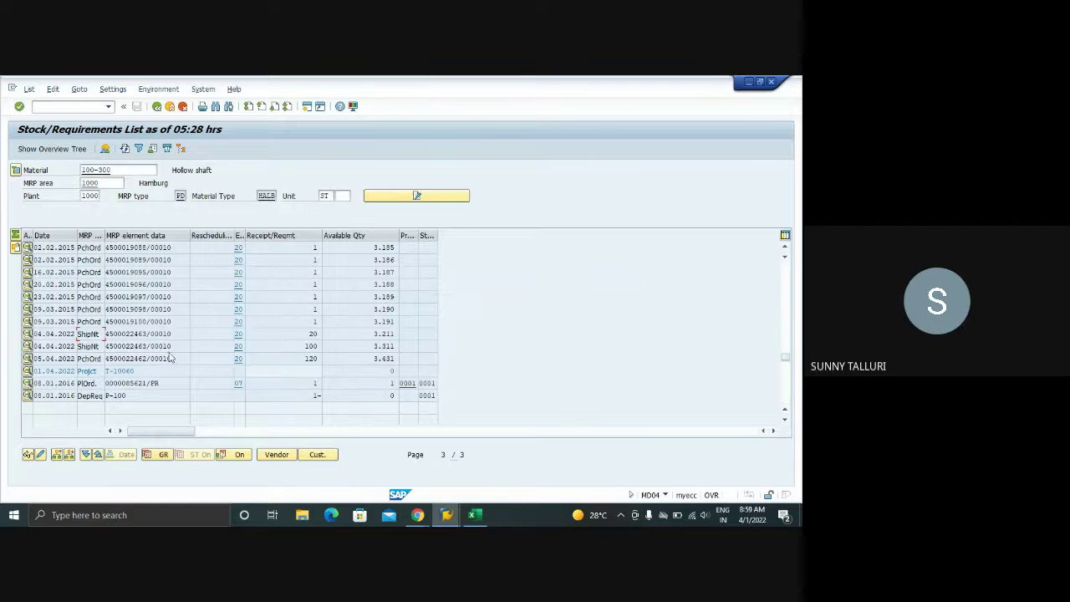
{"action": "left_click", "coordinate": [28, 335]}
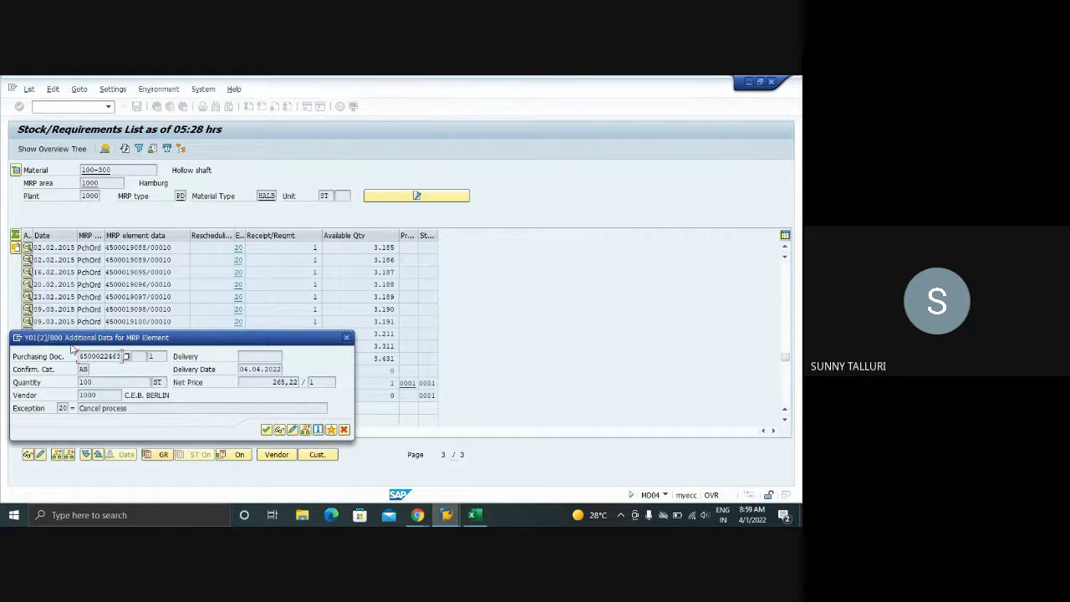
{"action": "left_click_drag", "start_coordinate": [332, 338], "coordinate": [617, 285]}
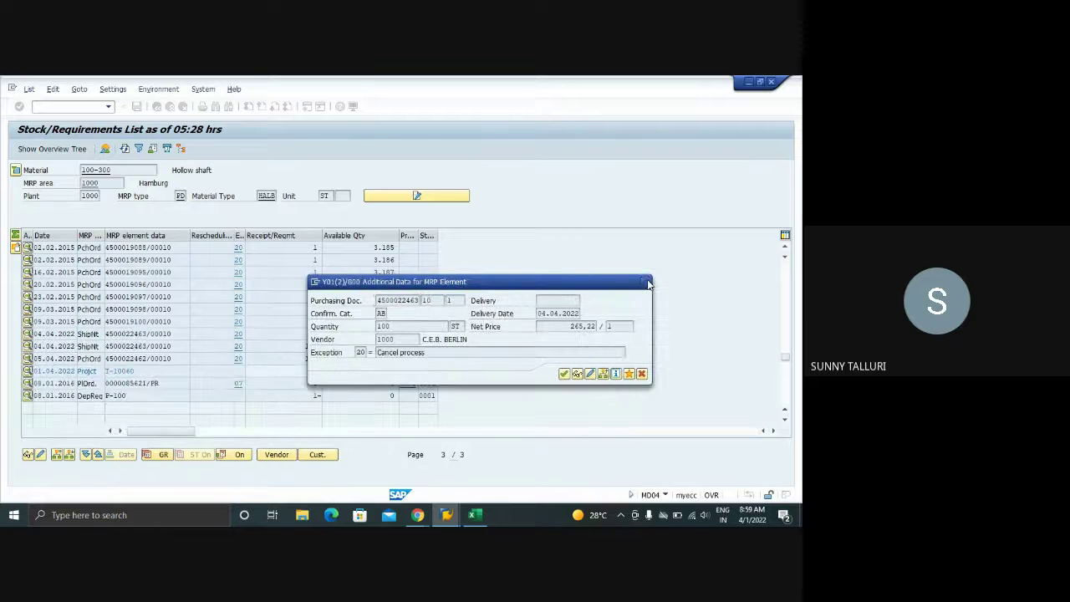
{"action": "left_click", "coordinate": [645, 282]}
{"action": "mouse_move", "coordinate": [446, 513]}
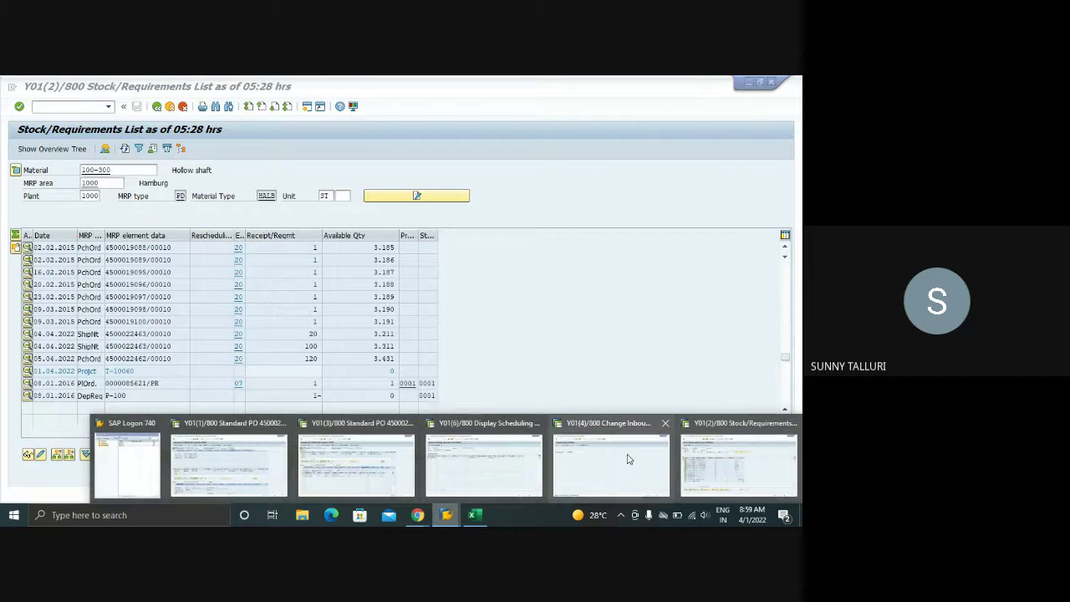
- Close the Change Inbound Delivery session and run /NSPRO from the Standard PO window
{"action": "left_click", "coordinate": [664, 425]}
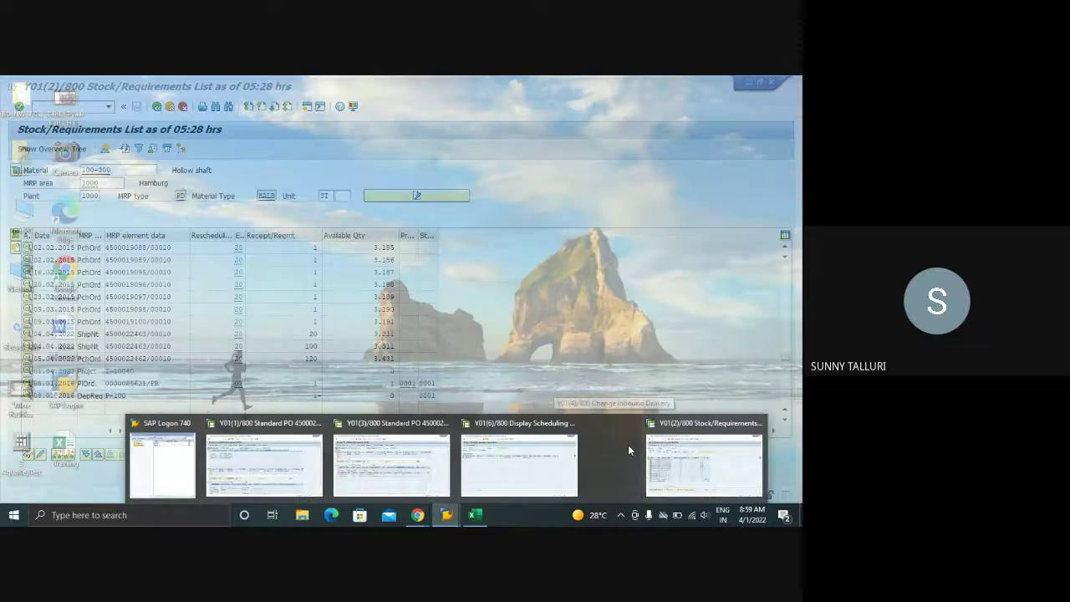
{"action": "left_click", "coordinate": [664, 451]}
{"action": "mouse_move", "coordinate": [447, 513]}
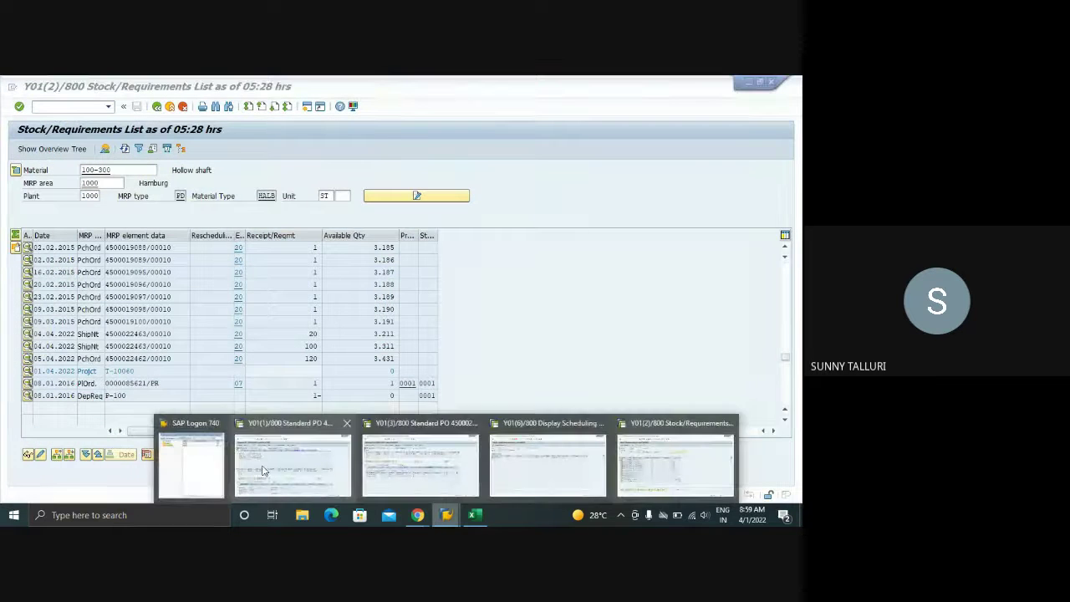
{"action": "left_click", "coordinate": [262, 472]}
{"action": "left_click", "coordinate": [49, 107]}
{"action": "type", "text": "/N"}
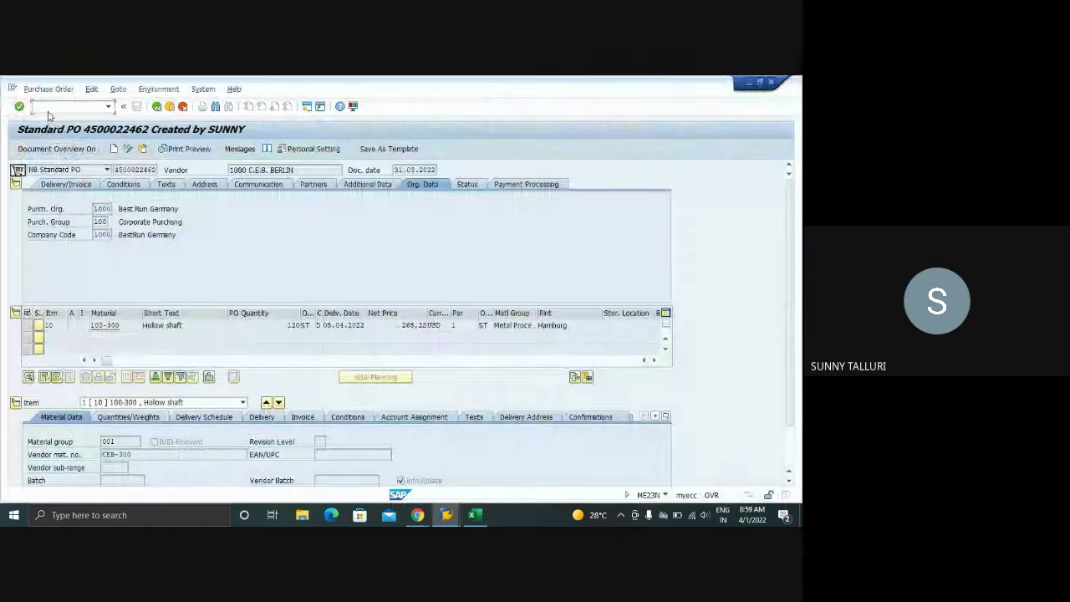
{"action": "type", "text": "SPRO"}
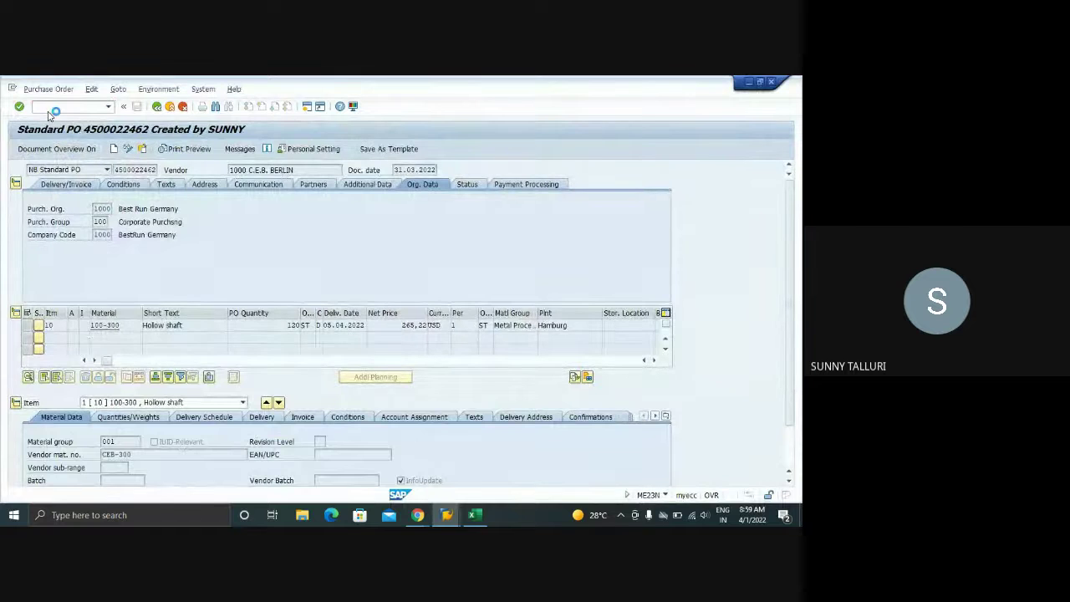
{"action": "key", "text": "Return"}
{"action": "scroll", "coordinate": [50, 343], "scroll_direction": "down", "scroll_amount": 3}
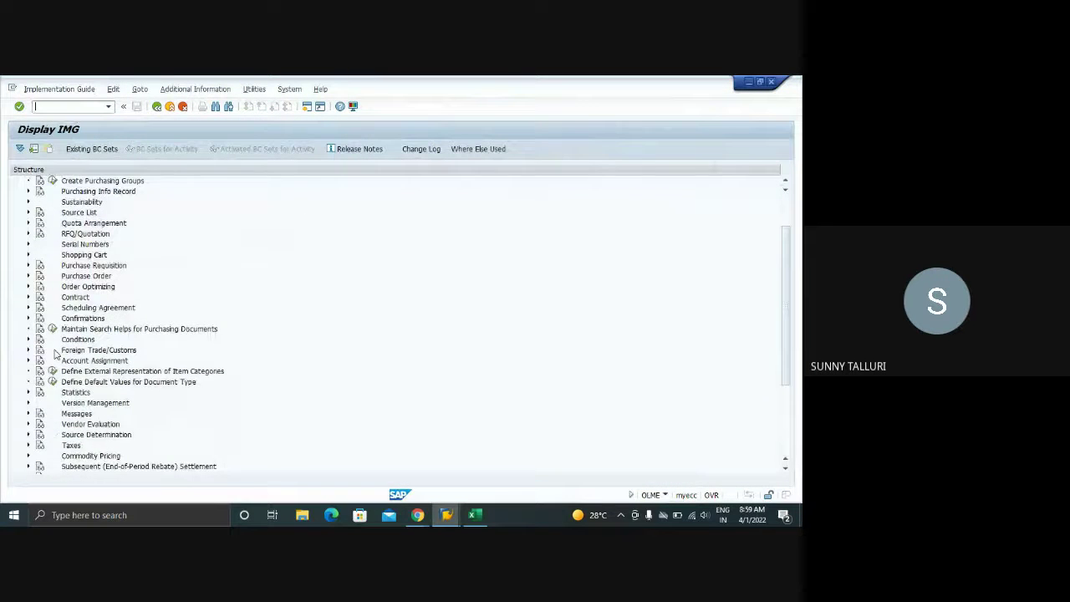
- Open Set Up Confirmation Control under Confirmations and show key 0001's confirmation sequence
{"action": "left_click", "coordinate": [29, 297]}
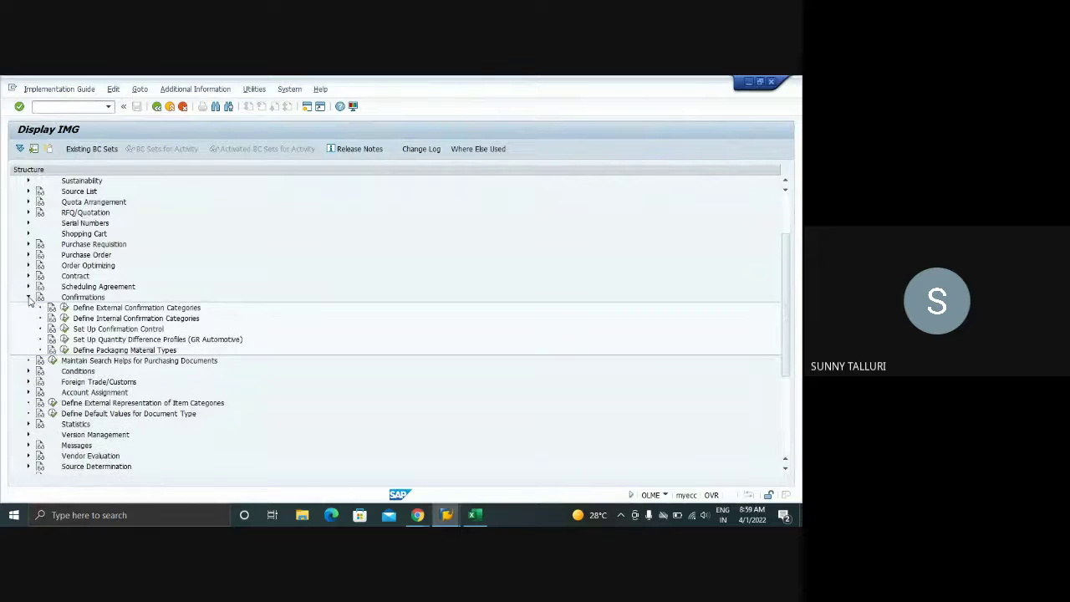
{"action": "left_click", "coordinate": [65, 329]}
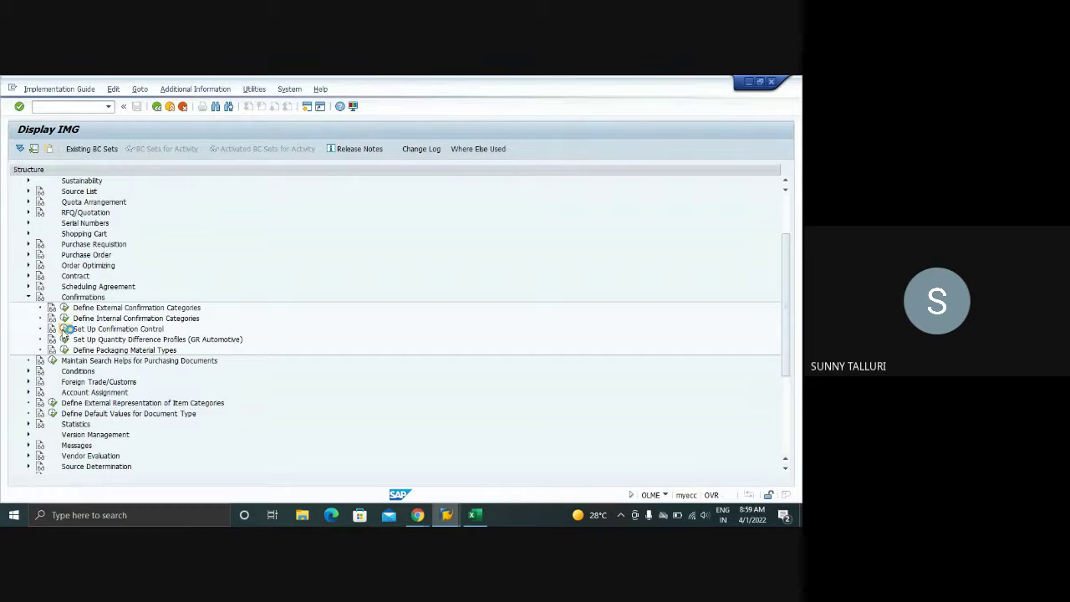
{"action": "left_click", "coordinate": [122, 198]}
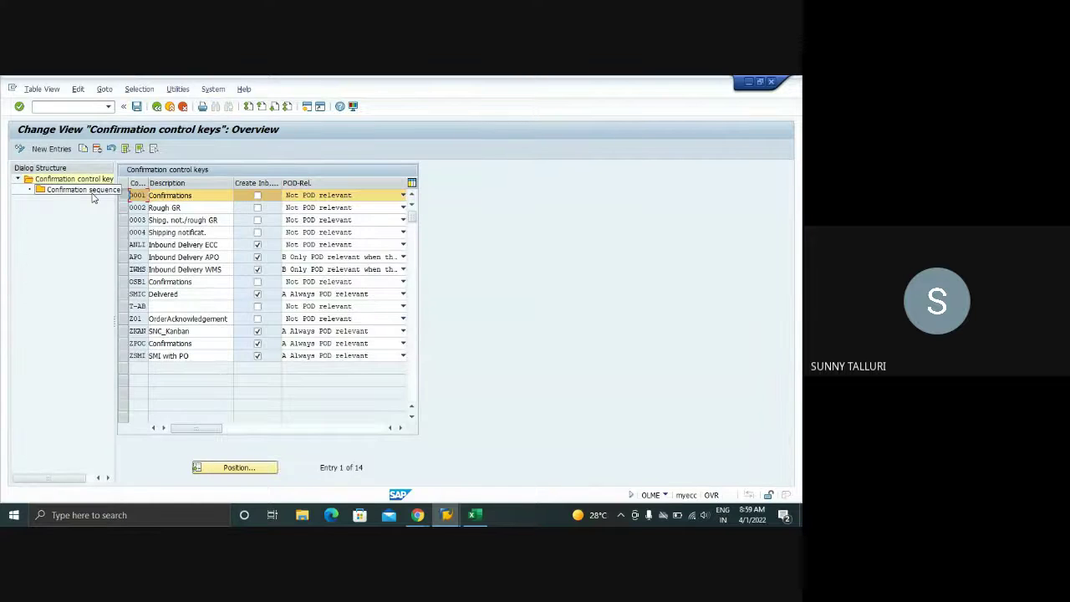
{"action": "double_click", "coordinate": [79, 190]}
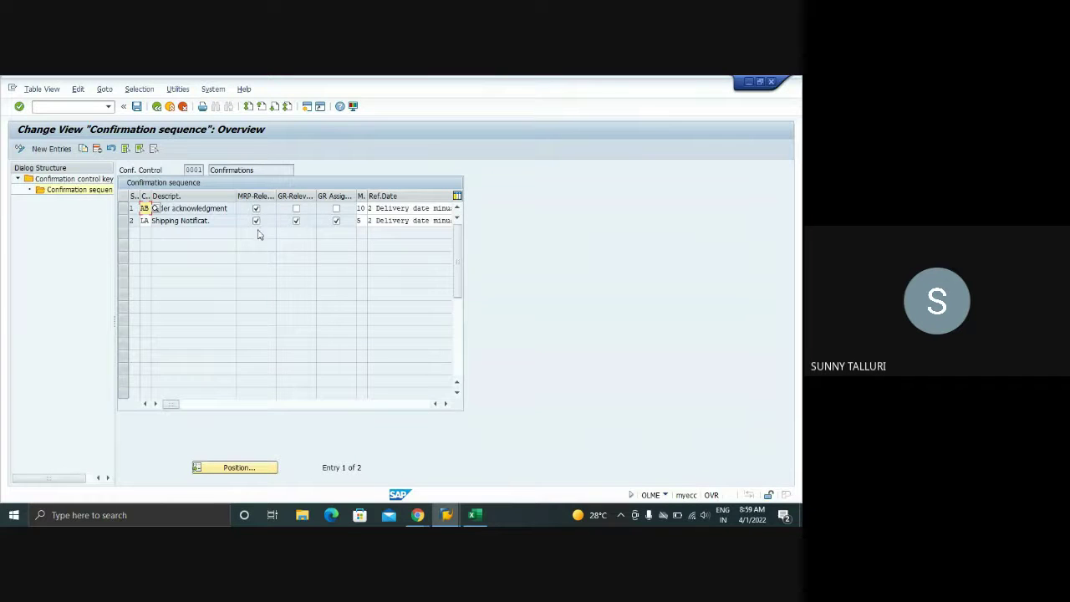
- Check the LA shipping notification element details in the stock/requirements list and scheduling agreement
{"action": "mouse_move", "coordinate": [452, 515]}
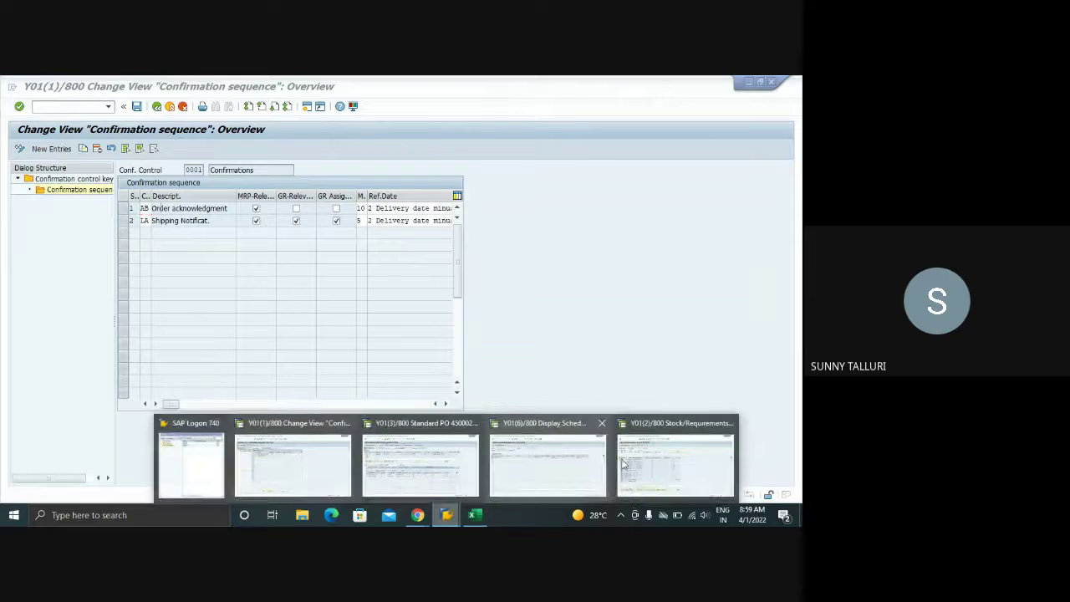
{"action": "left_click", "coordinate": [660, 464]}
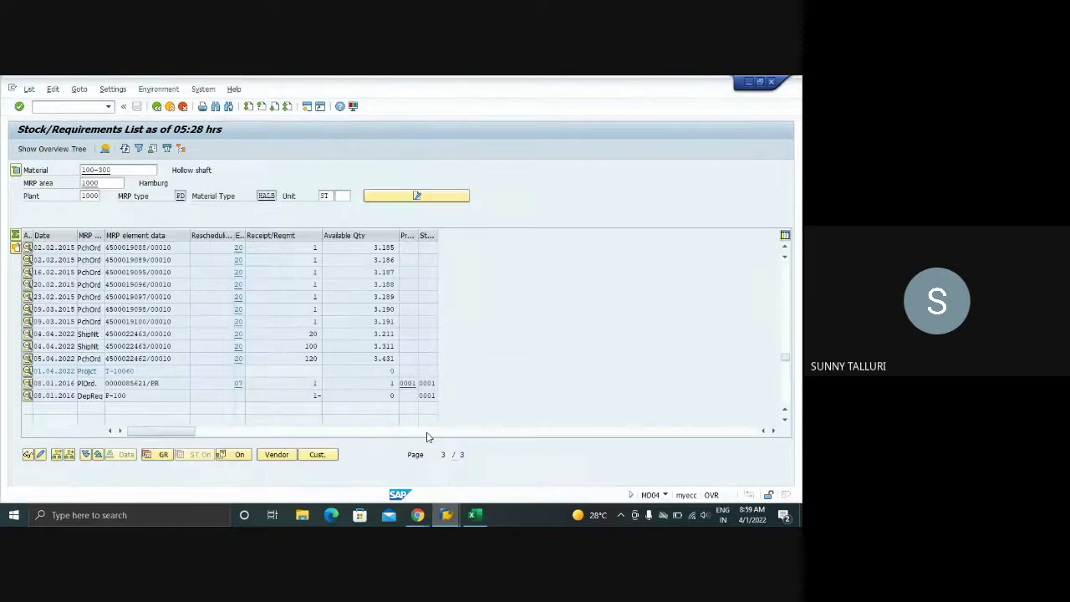
{"action": "left_click", "coordinate": [27, 334]}
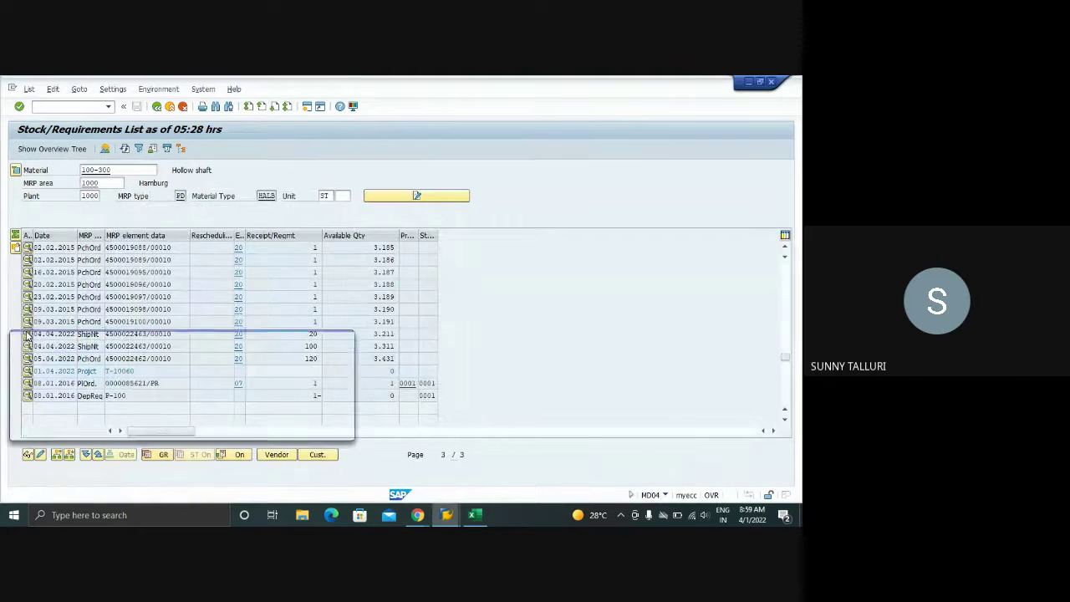
{"action": "left_click", "coordinate": [346, 338]}
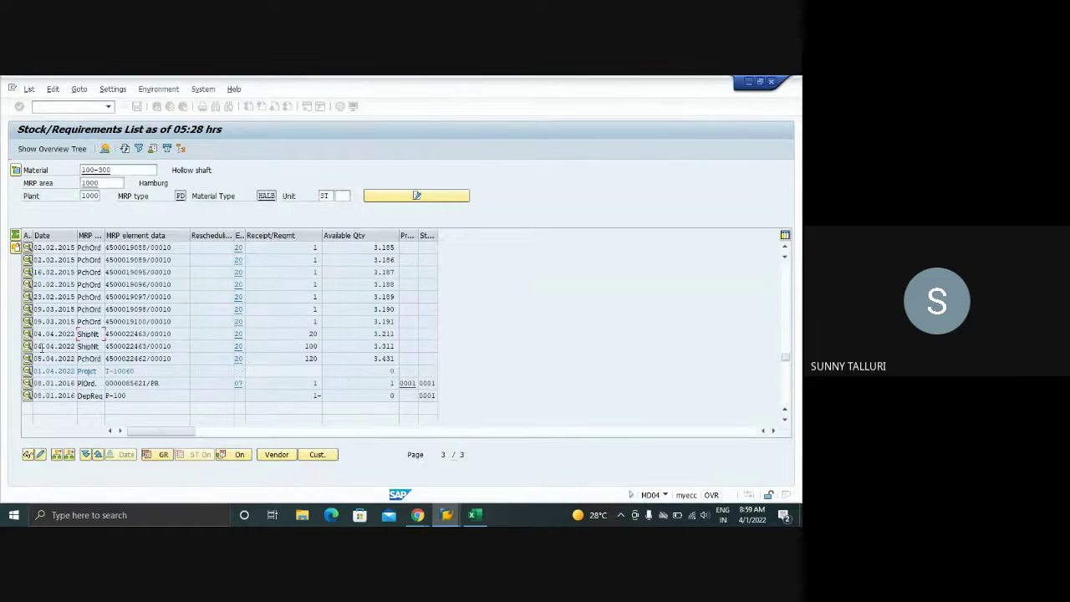
{"action": "double_click", "coordinate": [332, 339]}
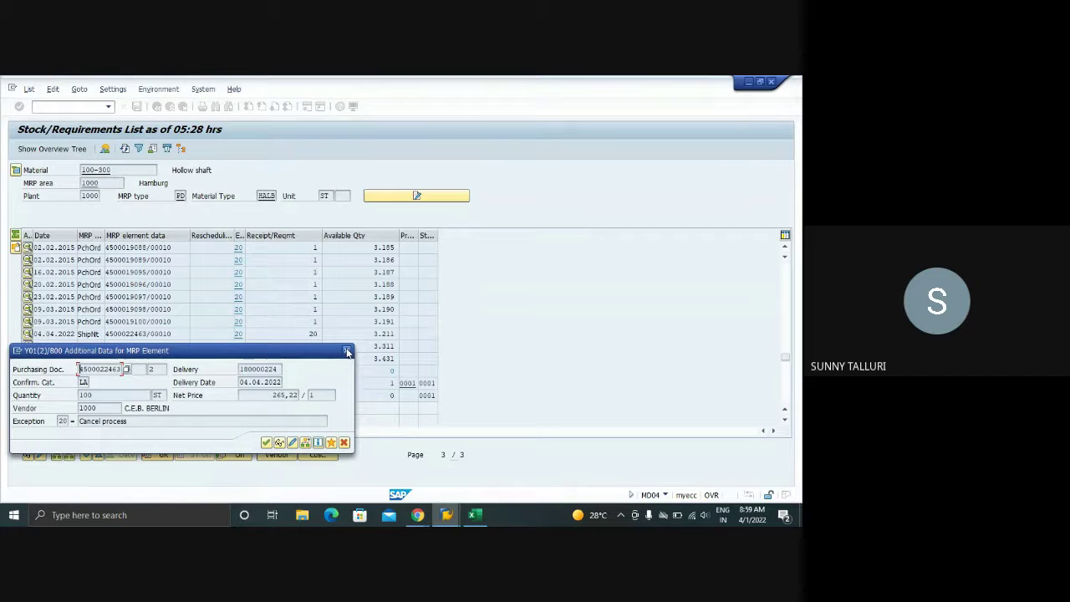
{"action": "left_click", "coordinate": [346, 349]}
{"action": "mouse_move", "coordinate": [446, 514]}
{"action": "left_click", "coordinate": [516, 458]}
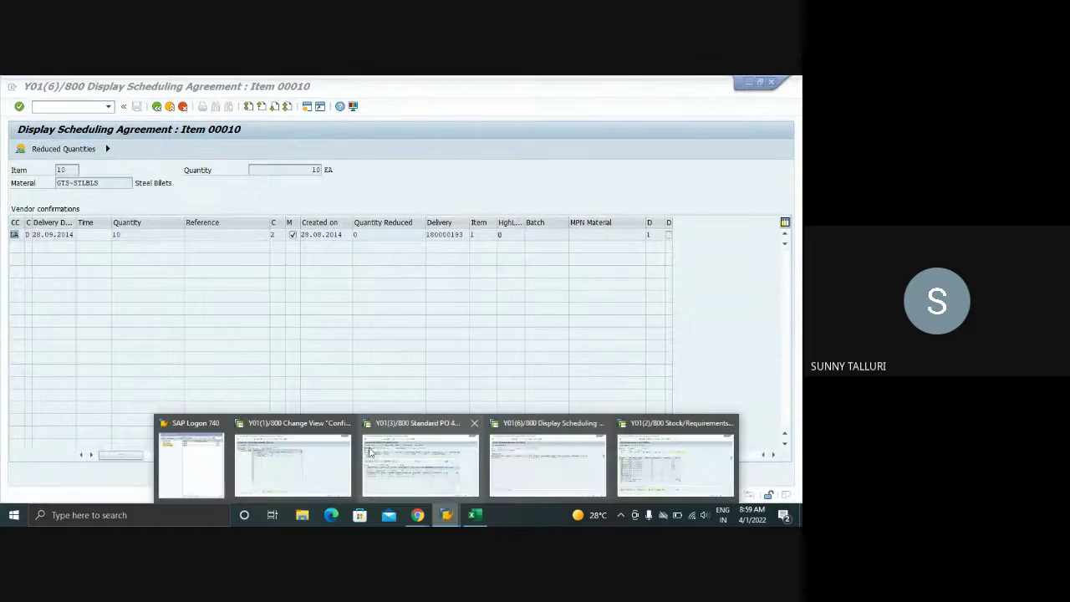
{"action": "left_click", "coordinate": [481, 455]}
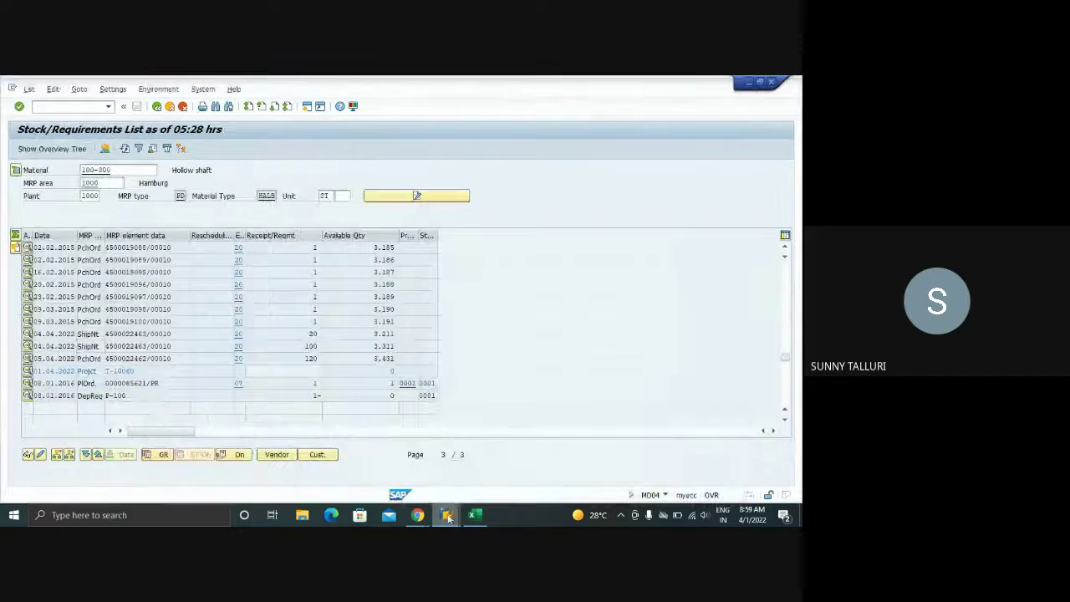
- Review key 0001's AB then LA sequence rows and return to the IMG tree
{"action": "left_click", "coordinate": [292, 455]}
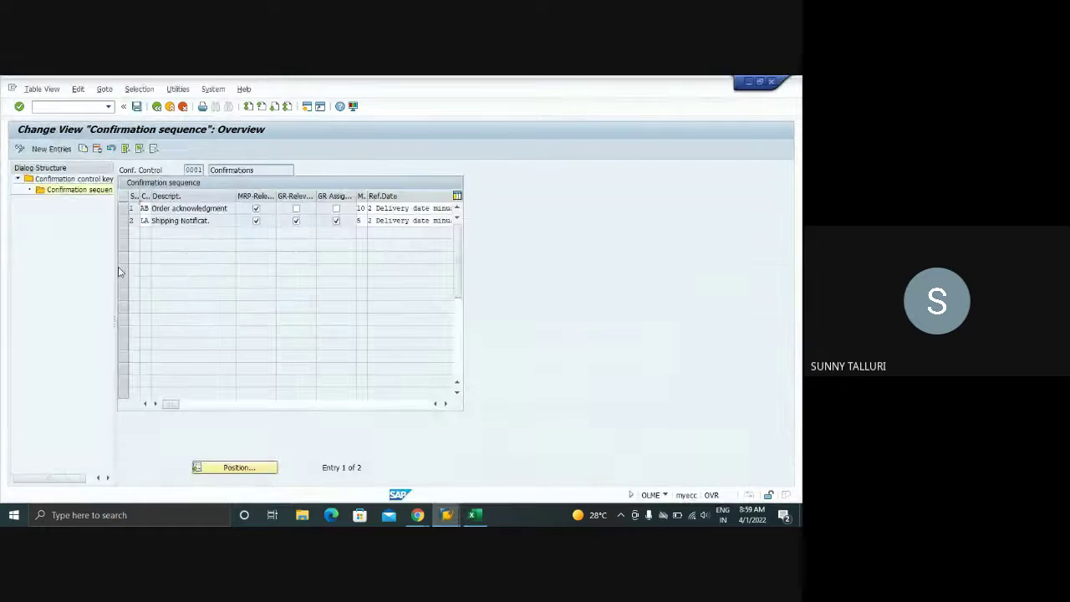
{"action": "left_click", "coordinate": [123, 208]}
{"action": "left_click", "coordinate": [122, 221]}
{"action": "left_click", "coordinate": [123, 220]}
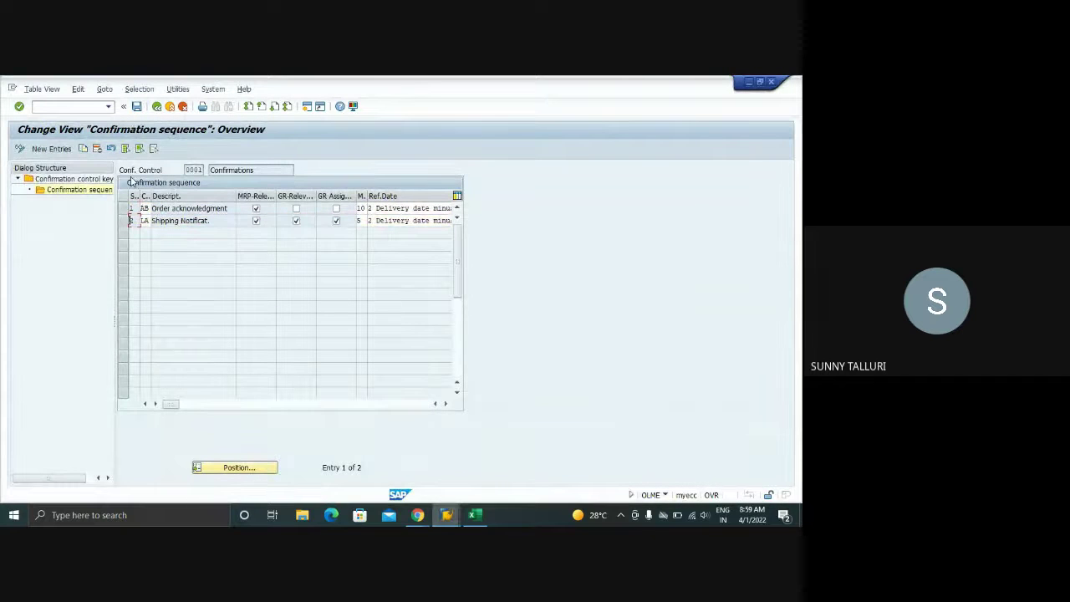
{"action": "left_click", "coordinate": [156, 106]}
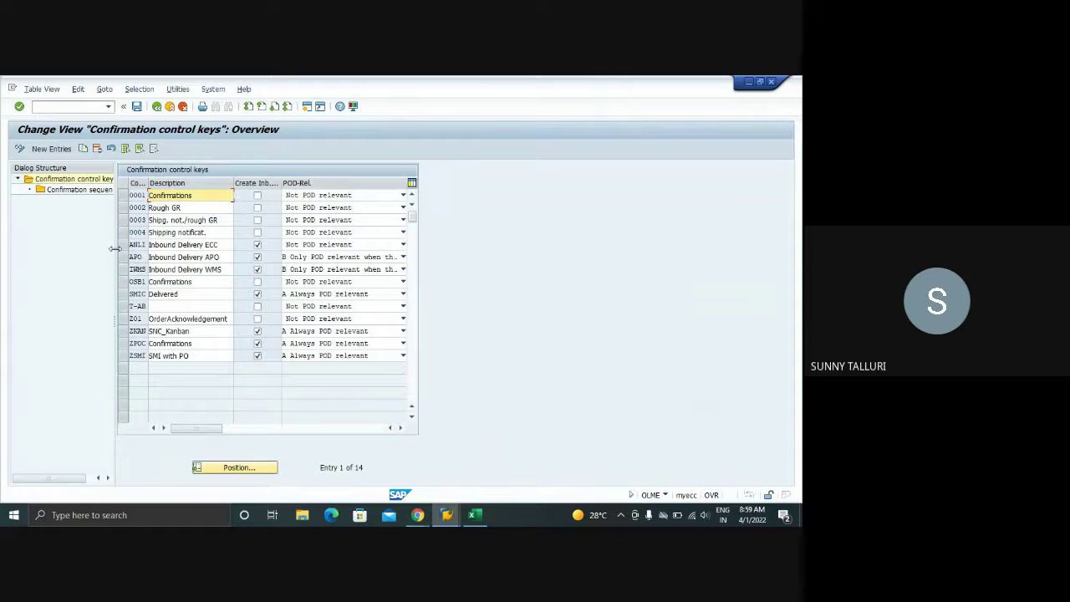
{"action": "left_click", "coordinate": [156, 106]}
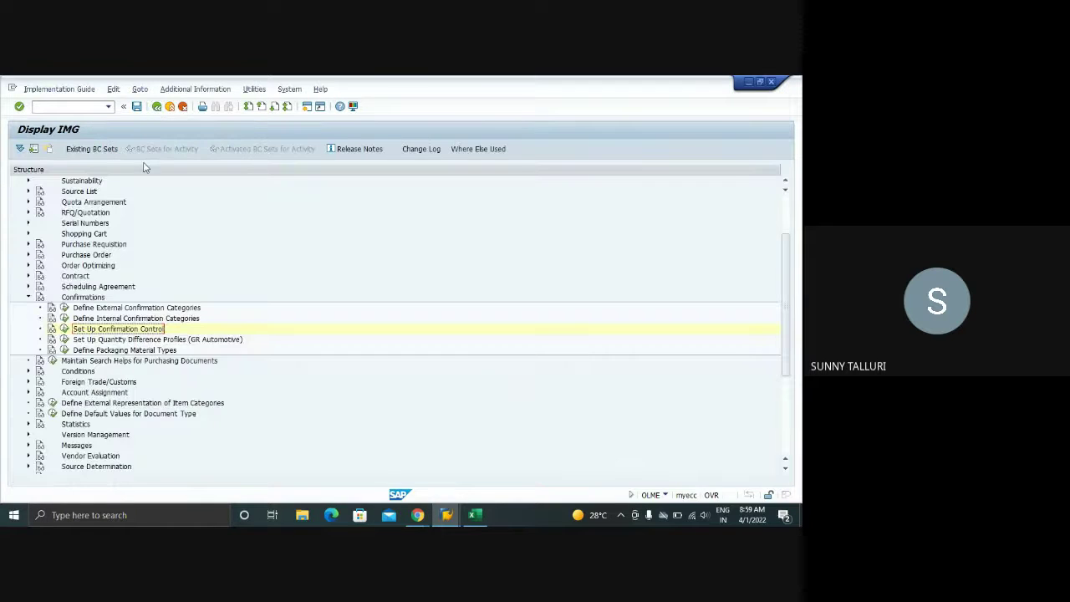
- Look at the Quantity Difference Profiles setup and return to the IMG tree
{"action": "left_click", "coordinate": [64, 339]}
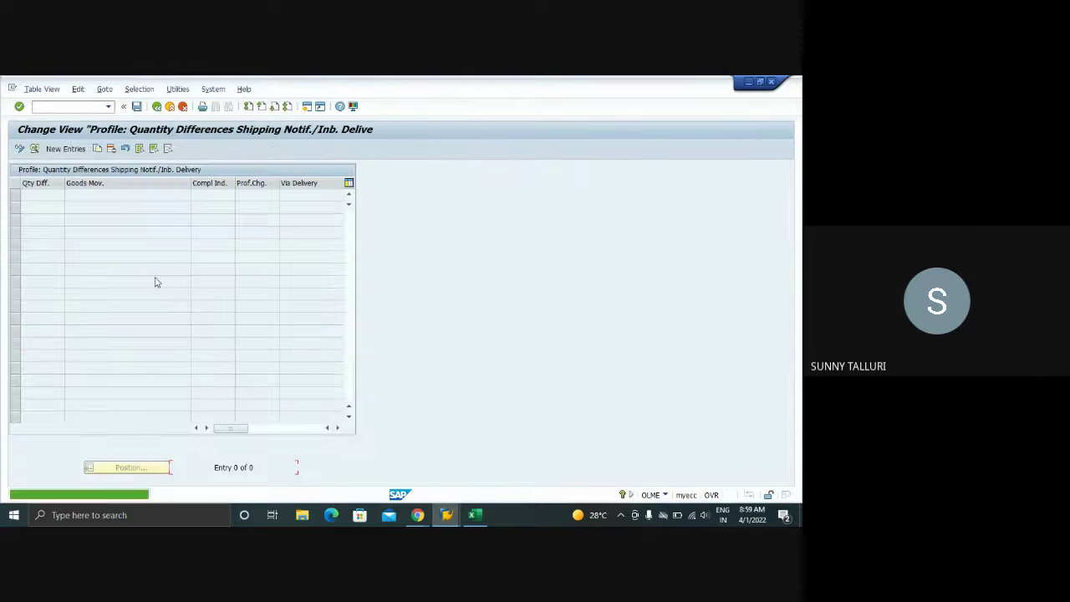
{"action": "left_click", "coordinate": [156, 106]}
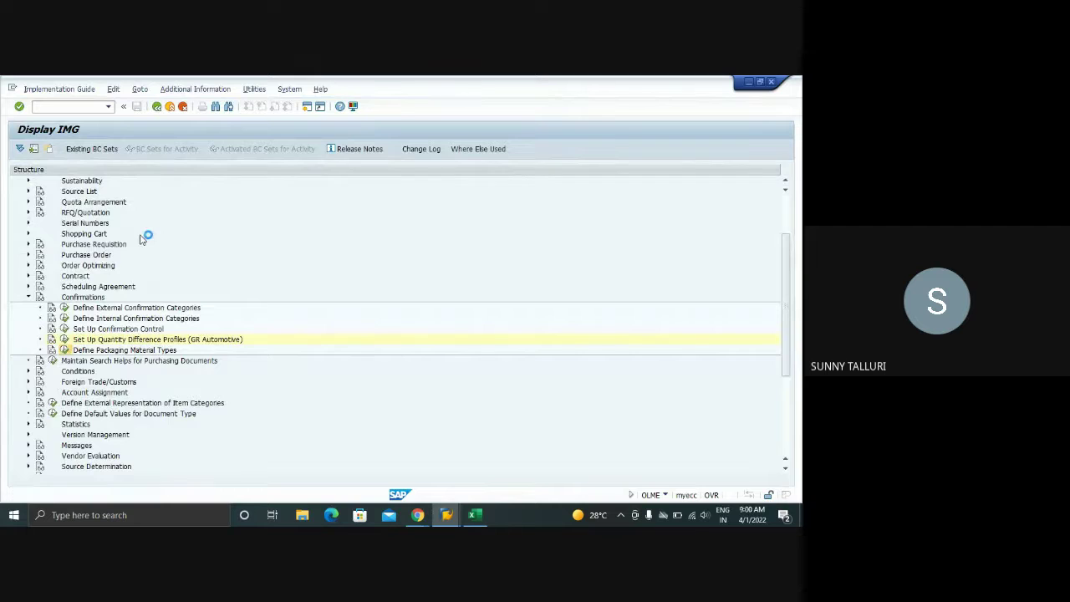
{"action": "left_click", "coordinate": [155, 108]}
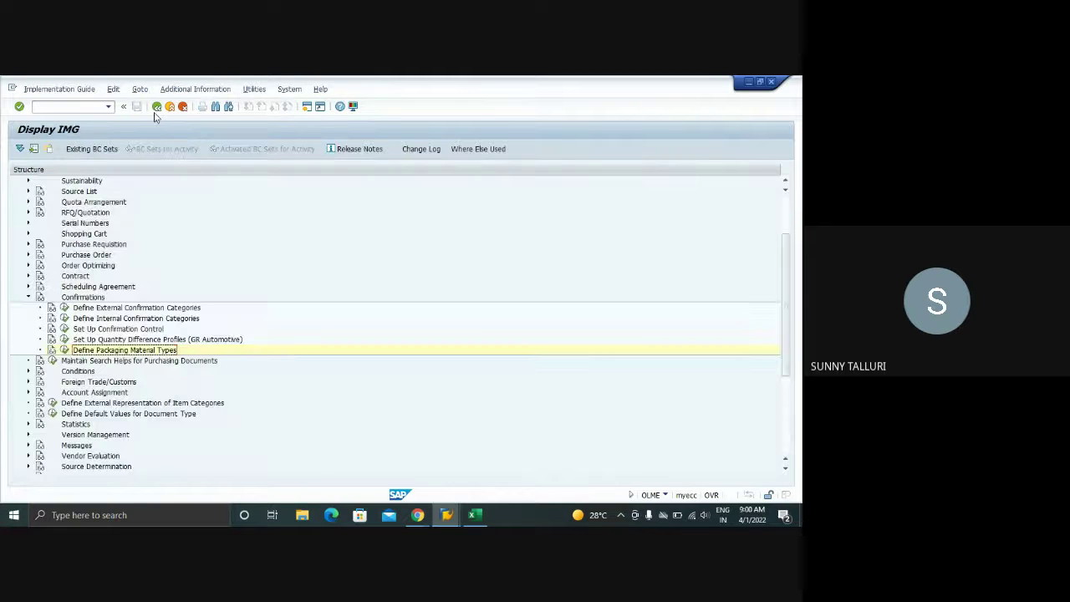
- In Define Internal Confirmation Categories, check the delivery types for AB and LA (EL)
{"action": "left_click", "coordinate": [64, 319]}
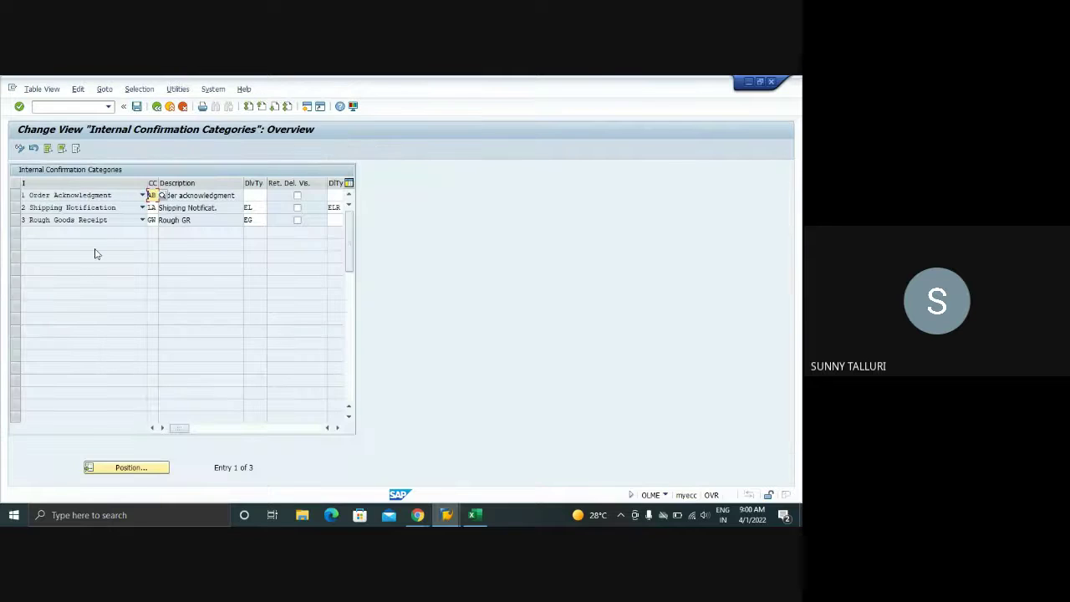
{"action": "left_click", "coordinate": [251, 195]}
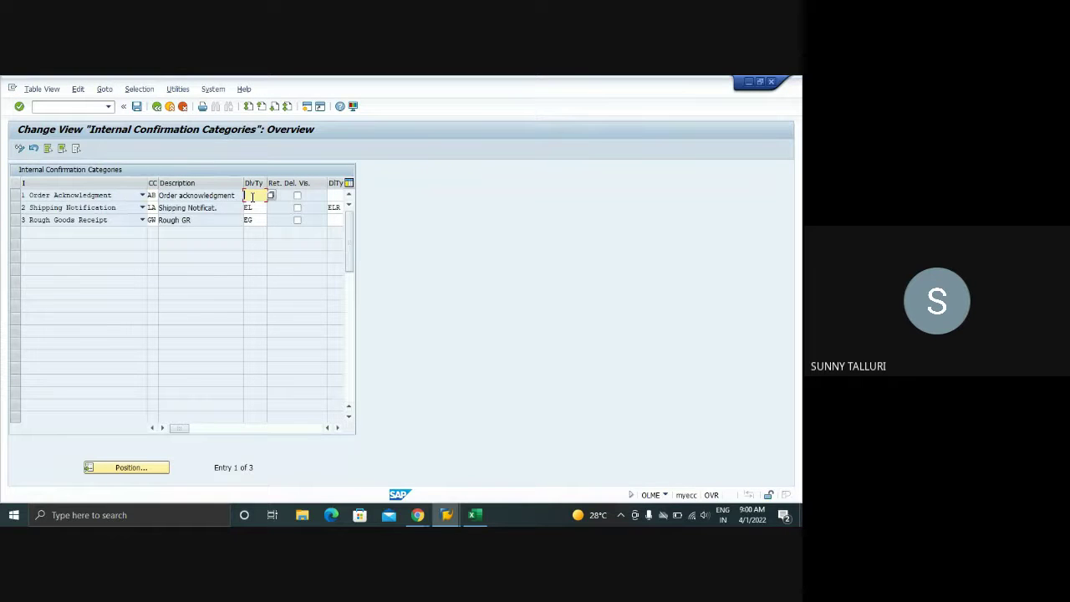
{"action": "left_click", "coordinate": [339, 429]}
{"action": "left_click", "coordinate": [339, 428]}
{"action": "left_click", "coordinate": [338, 429]}
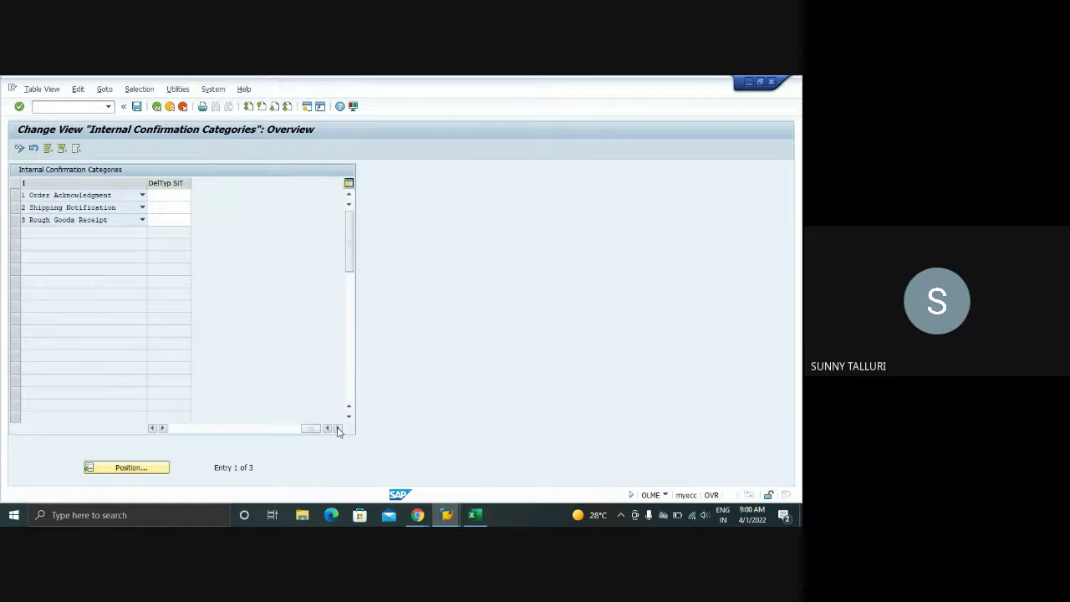
{"action": "left_click", "coordinate": [176, 430]}
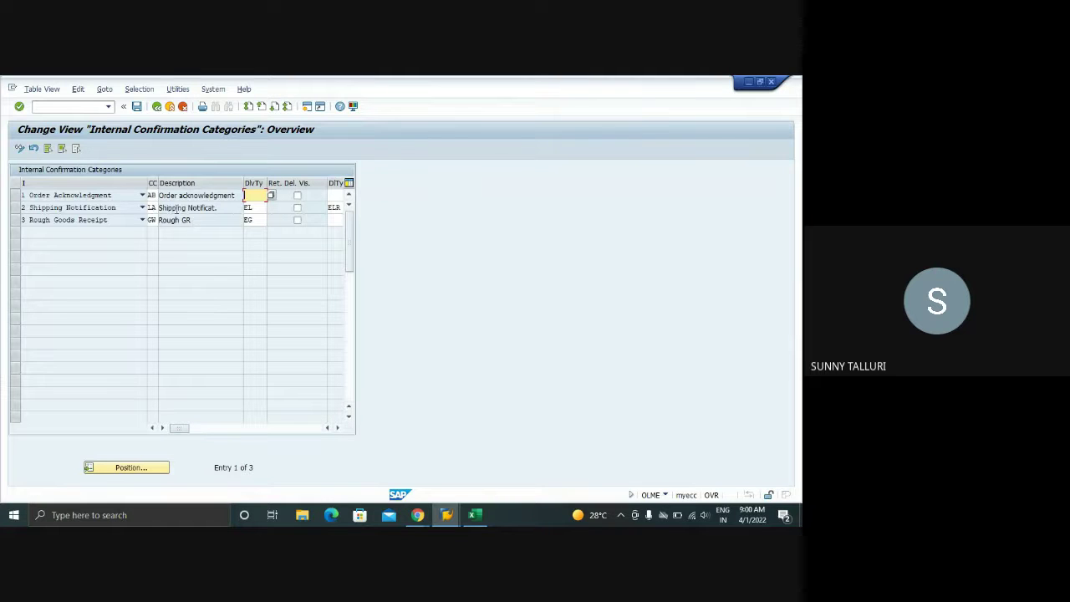
{"action": "left_click", "coordinate": [252, 207]}
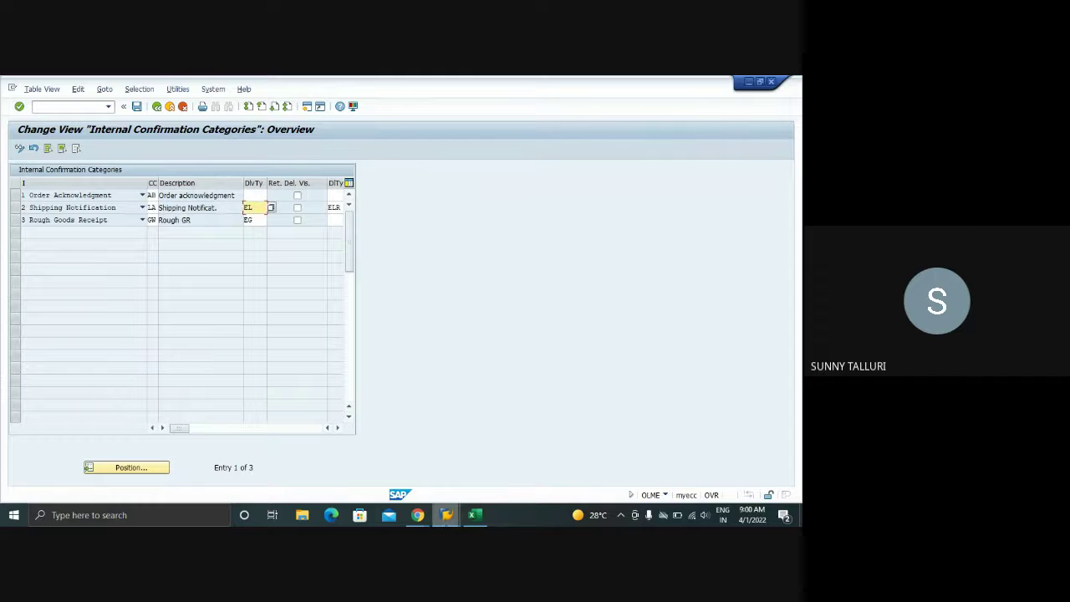
- Show the shipping notification element details in the stock/requirements list
{"action": "mouse_move", "coordinate": [452, 515]}
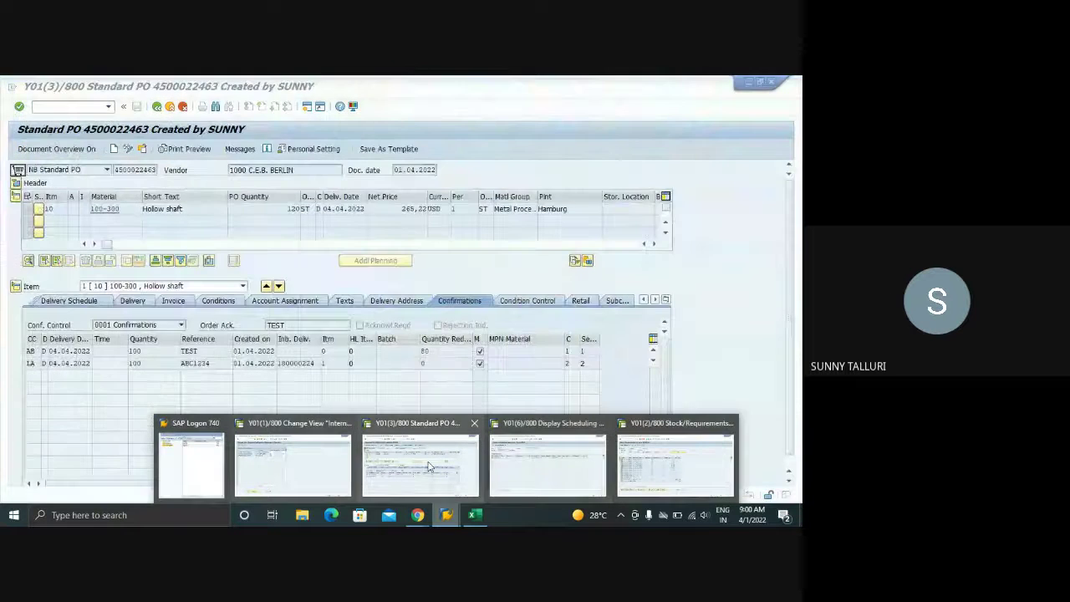
{"action": "left_click", "coordinate": [681, 464]}
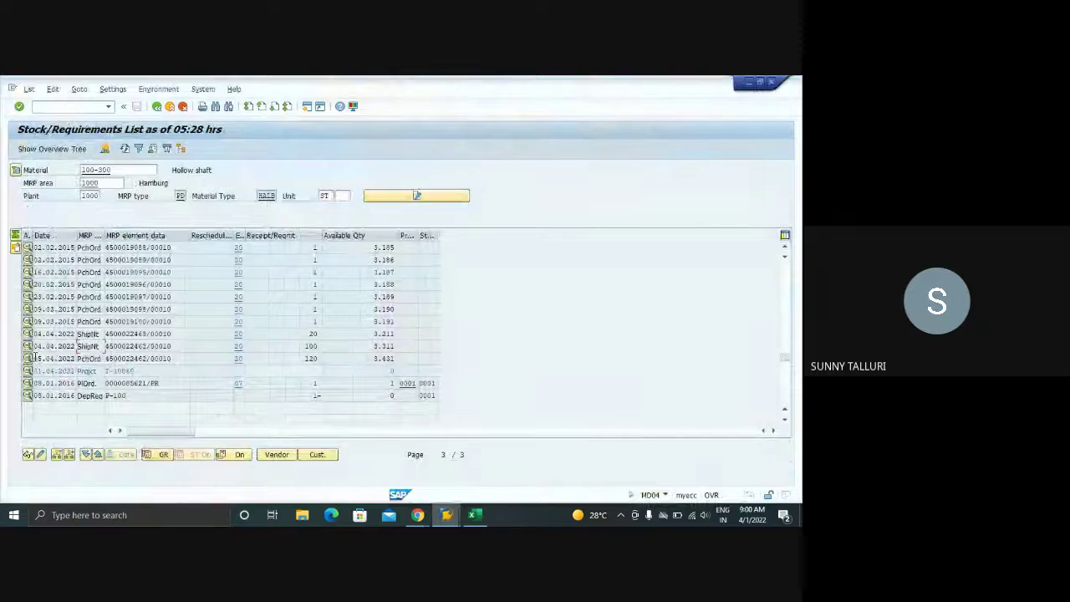
{"action": "left_click", "coordinate": [27, 346]}
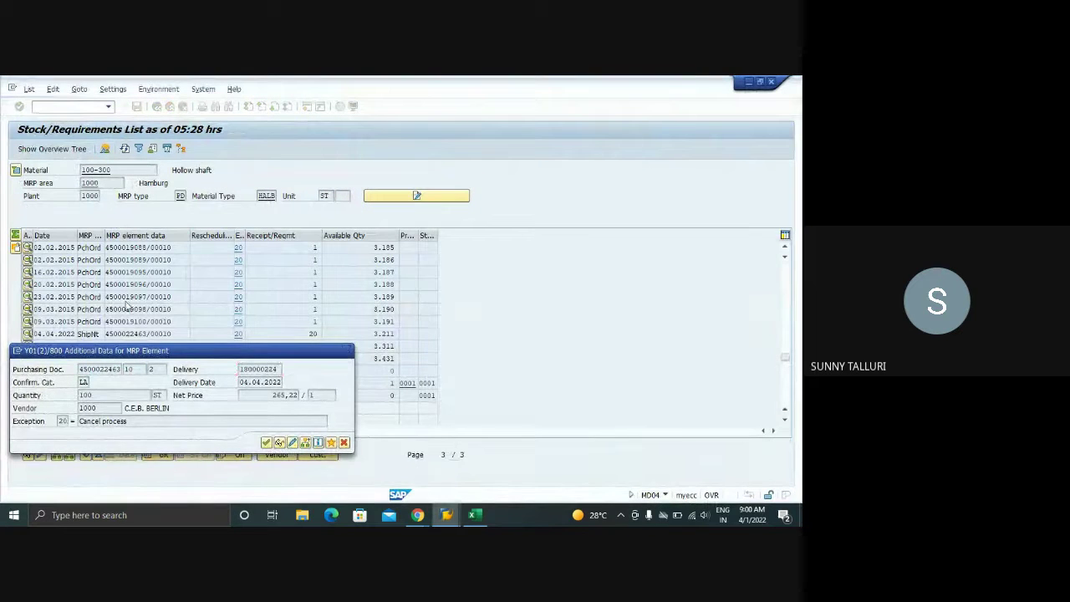
{"action": "key", "text": "alt+Tab"}
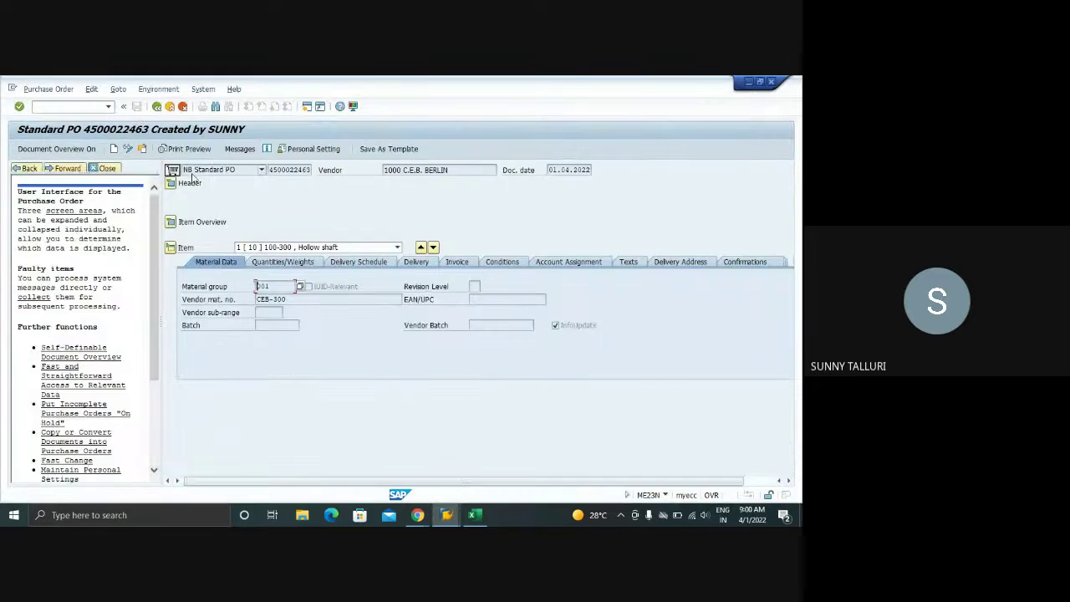
{"action": "left_click", "coordinate": [104, 167]}
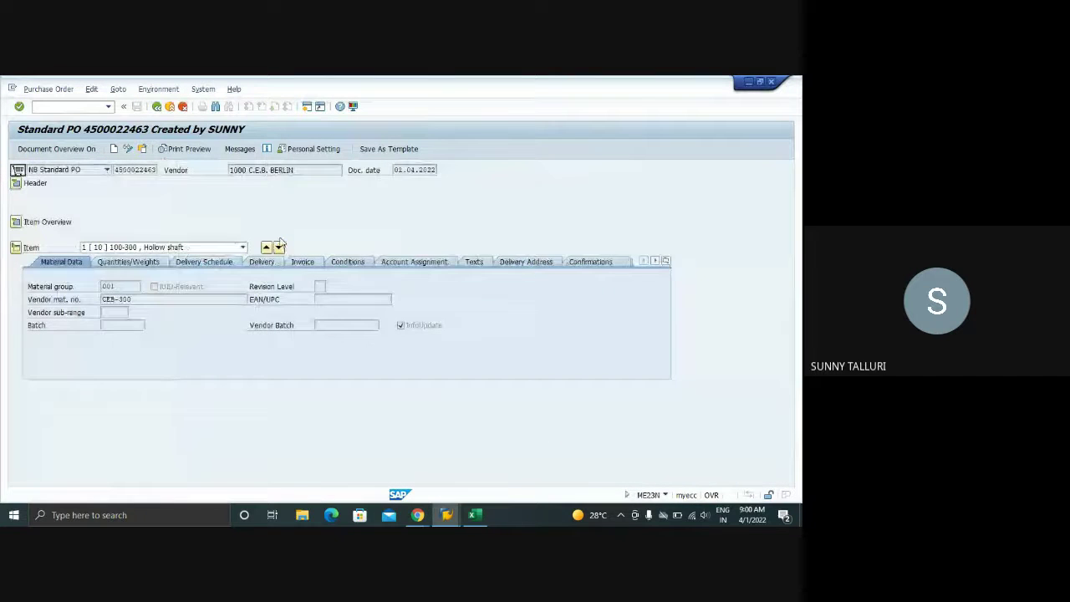
{"action": "left_click", "coordinate": [590, 262]}
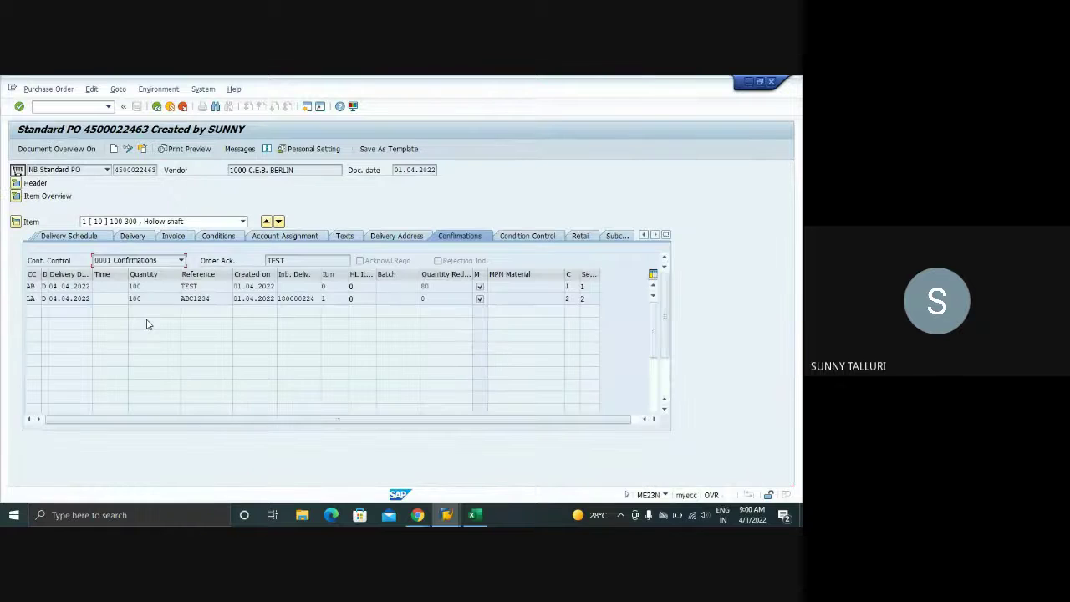
{"action": "double_click", "coordinate": [305, 298]}
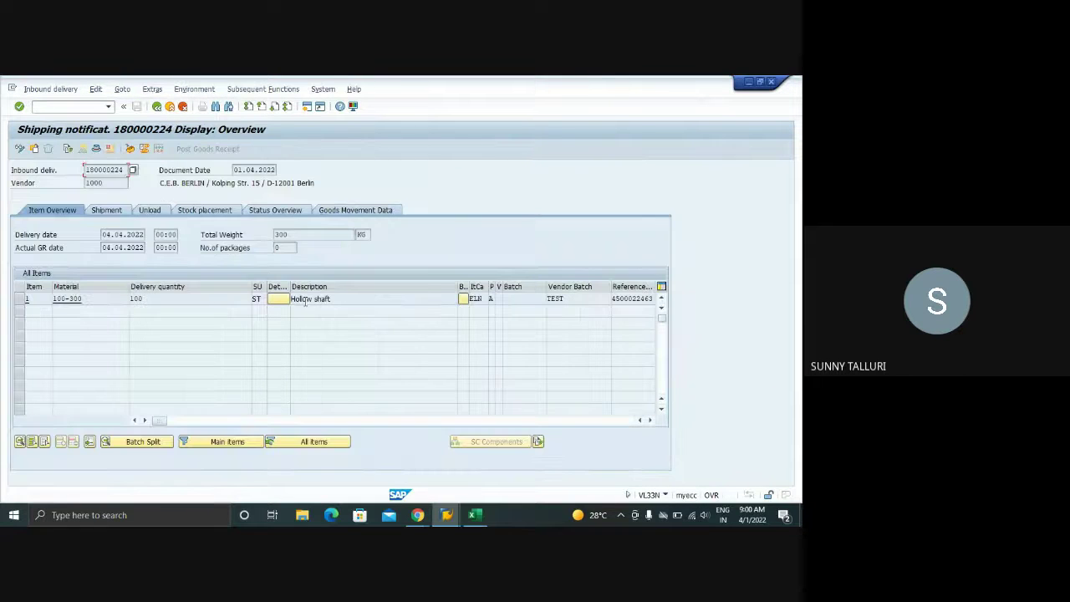
{"action": "left_click", "coordinate": [96, 149]}
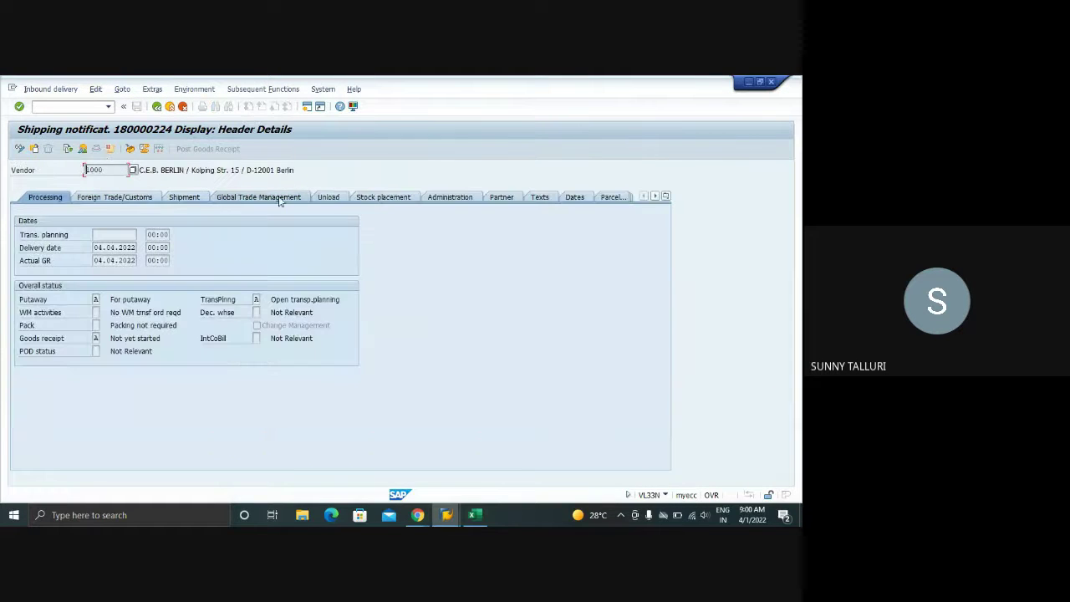
{"action": "left_click", "coordinate": [388, 198]}
{"action": "left_click", "coordinate": [443, 198]}
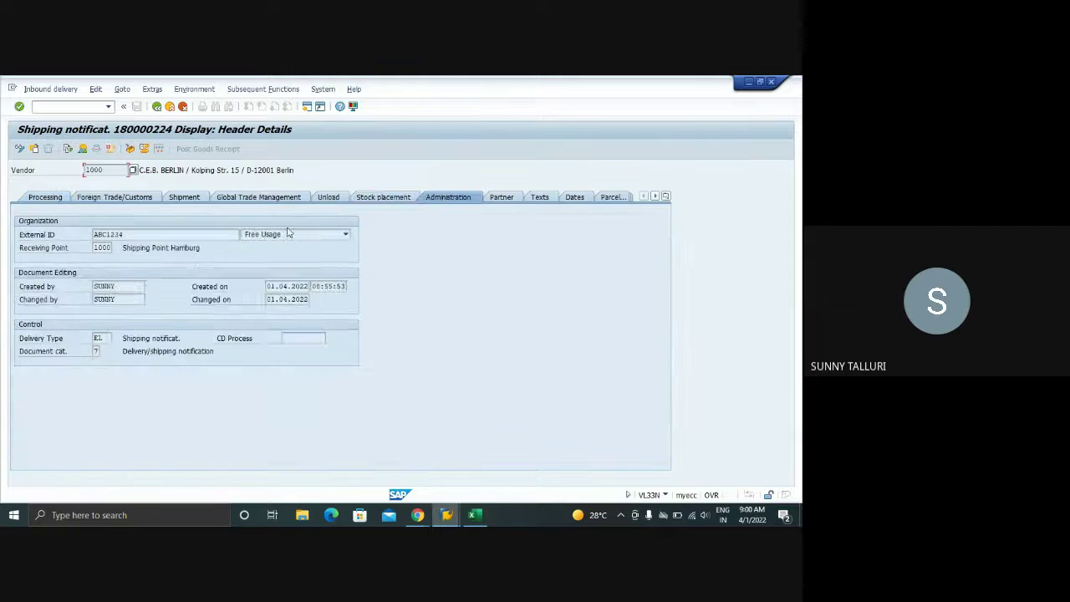
{"action": "left_click", "coordinate": [446, 514]}
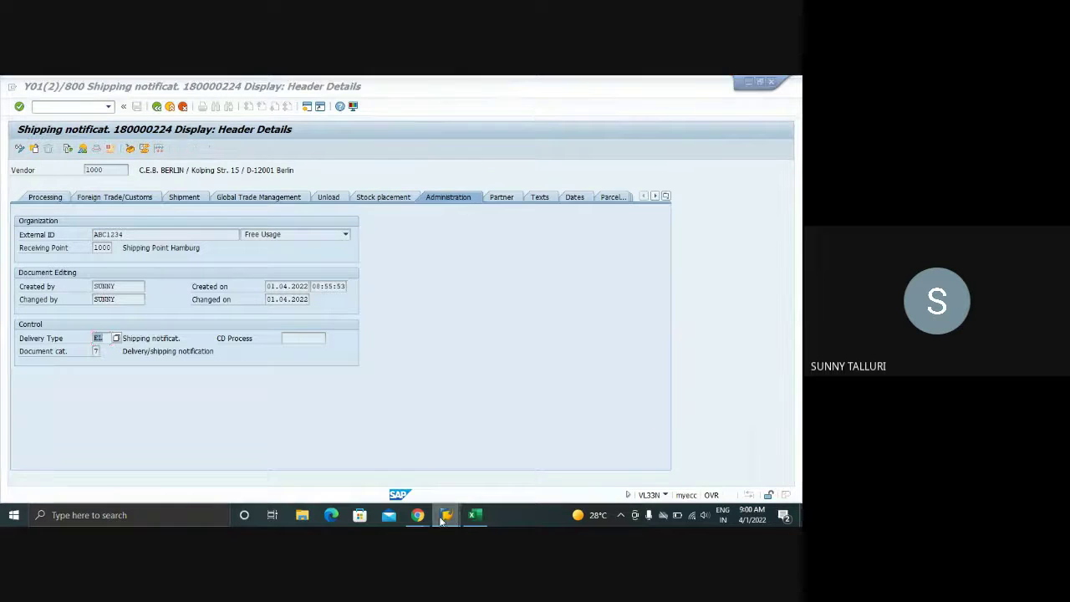
{"action": "left_click", "coordinate": [276, 483]}
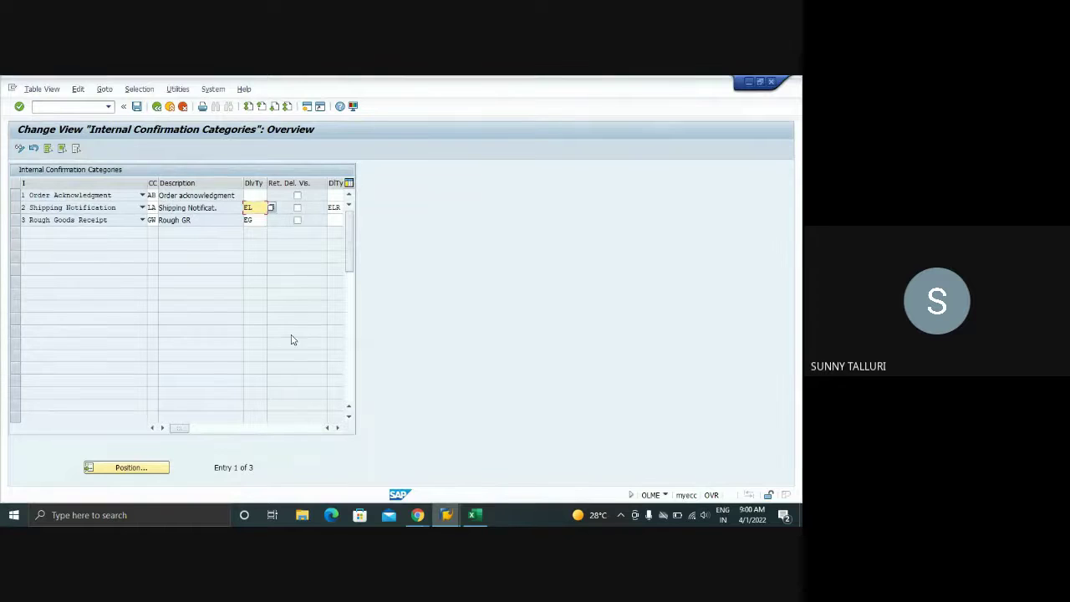
- Go back to the IMG tree and collapse the Confirmations section
{"action": "left_click", "coordinate": [155, 108]}
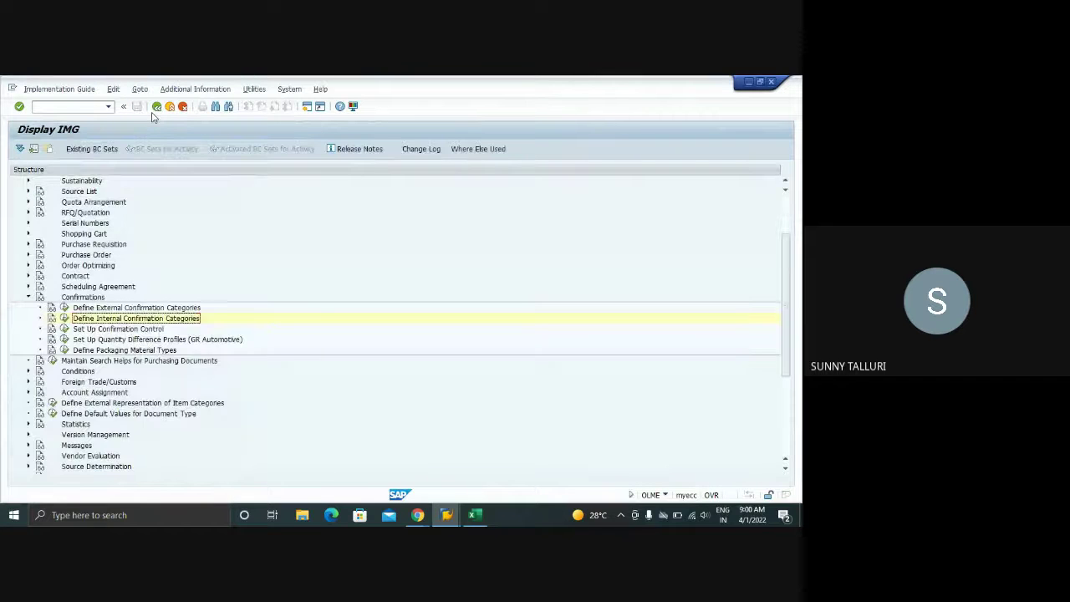
{"action": "left_click", "coordinate": [27, 297]}
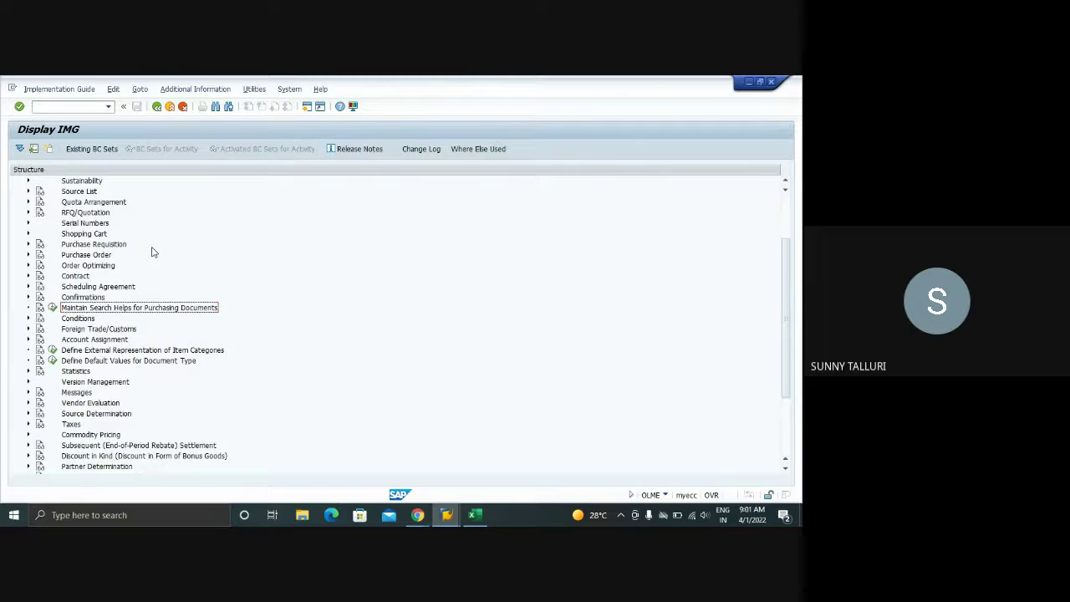
{"action": "left_click", "coordinate": [27, 297]}
{"action": "left_click", "coordinate": [28, 298]}
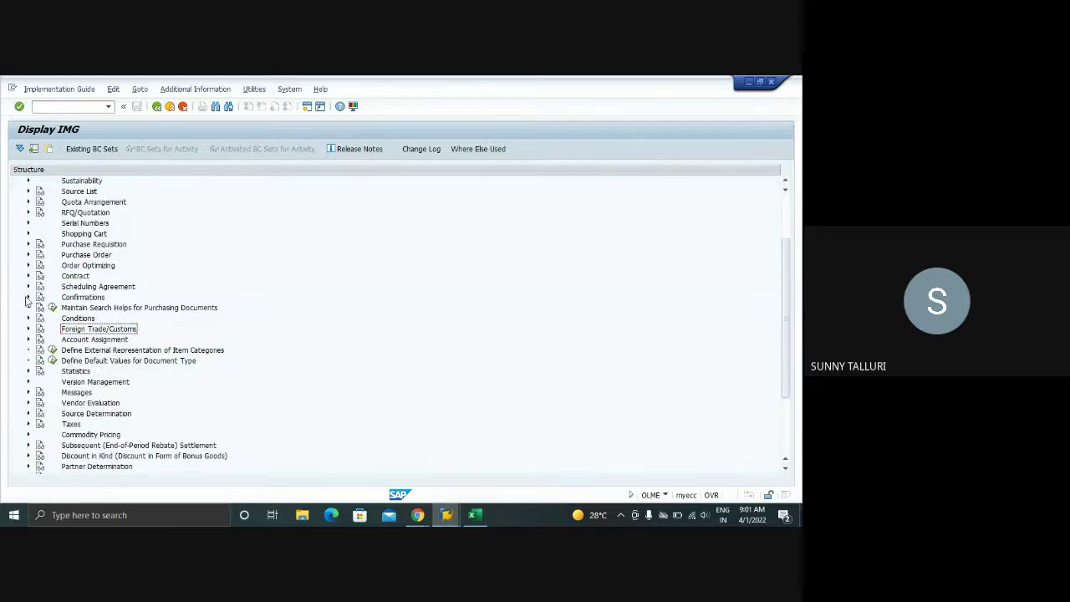
- Exit all SAP sessions with /NEX from the PO window and bring Google Meet forward
{"action": "left_click", "coordinate": [446, 515]}
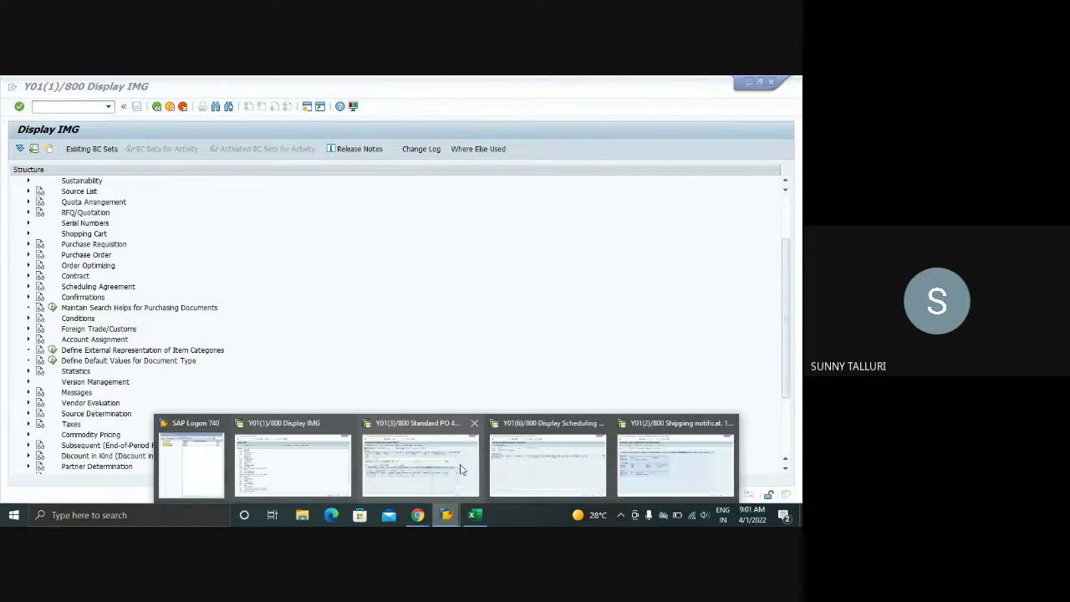
{"action": "left_click", "coordinate": [463, 468]}
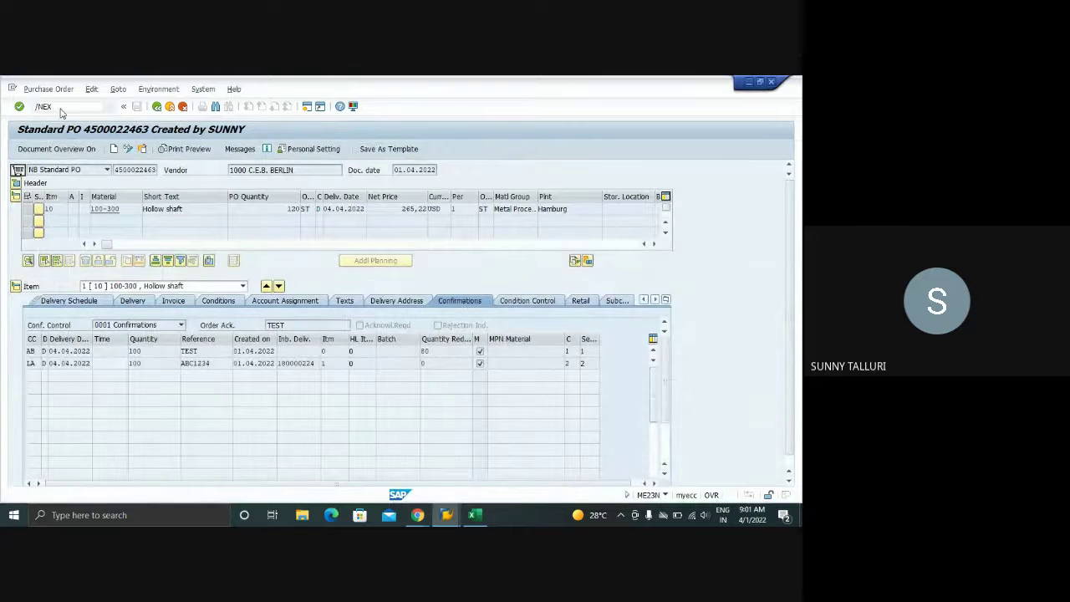
{"action": "key", "text": "Return"}
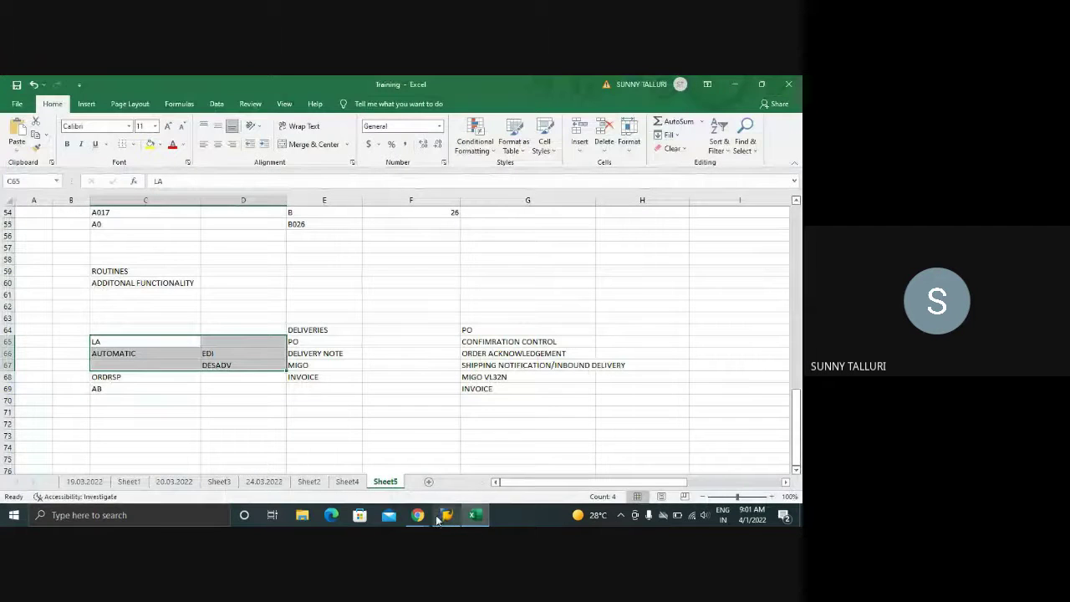
{"action": "mouse_move", "coordinate": [417, 515]}
{"action": "left_click", "coordinate": [374, 457]}
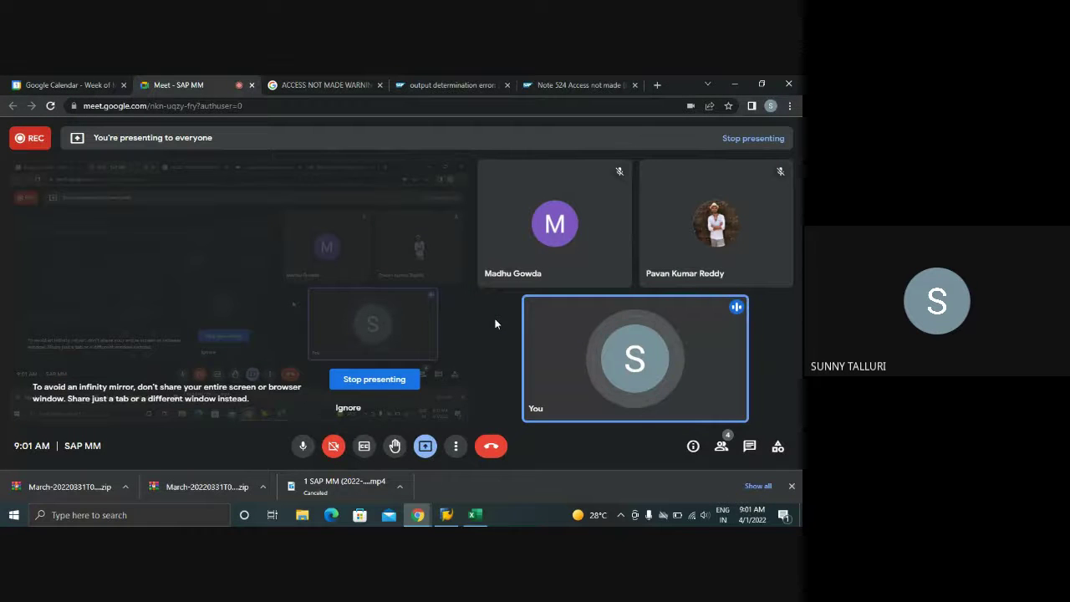
- Dismiss the Chrome downloads bar and leave the Meet call
{"action": "left_click", "coordinate": [791, 486]}
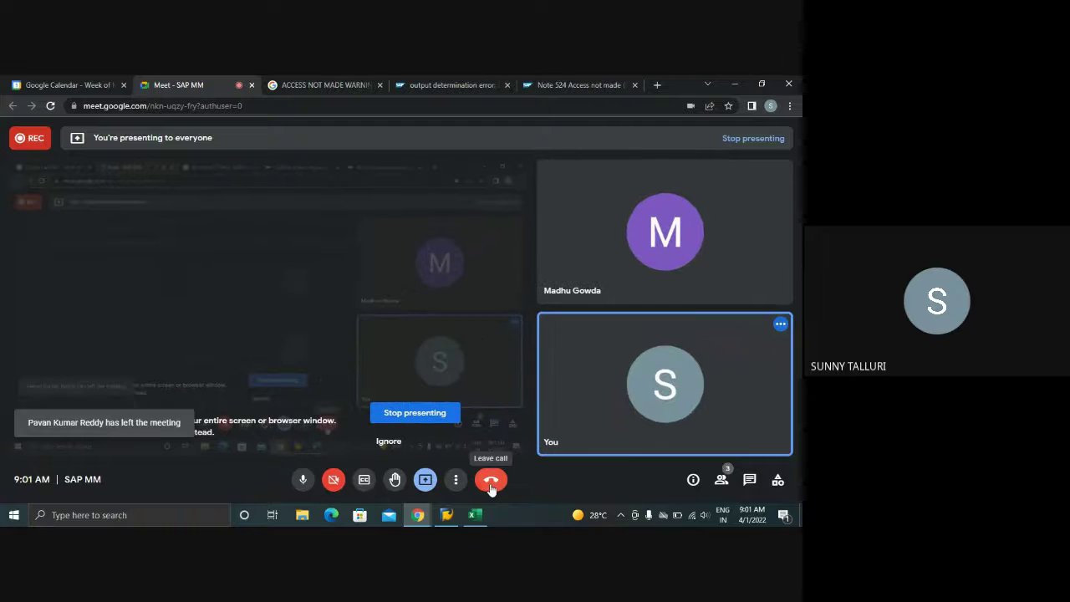
{"action": "left_click", "coordinate": [492, 482]}
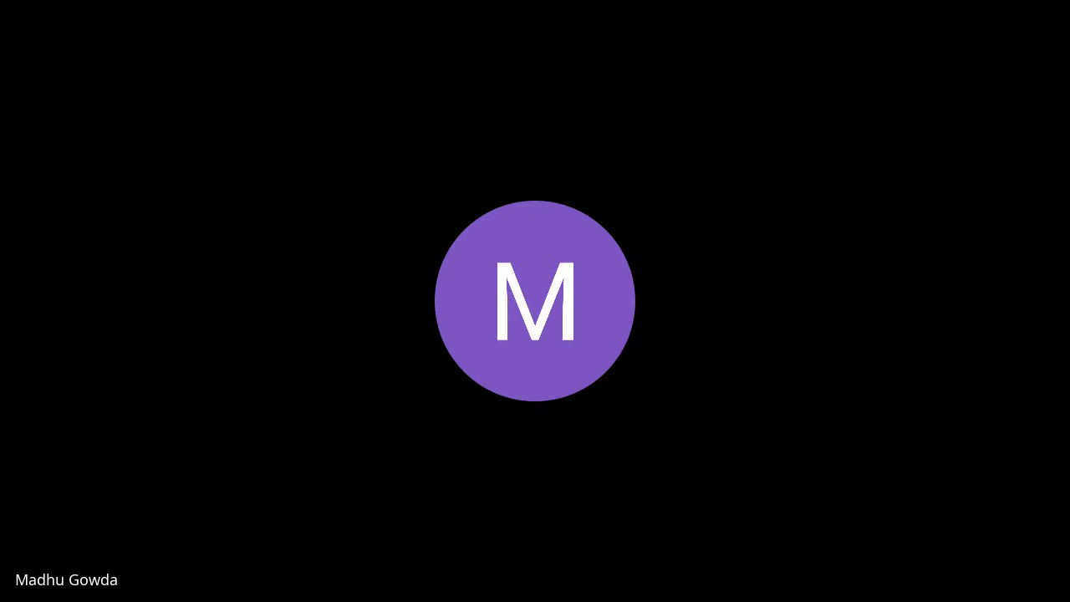